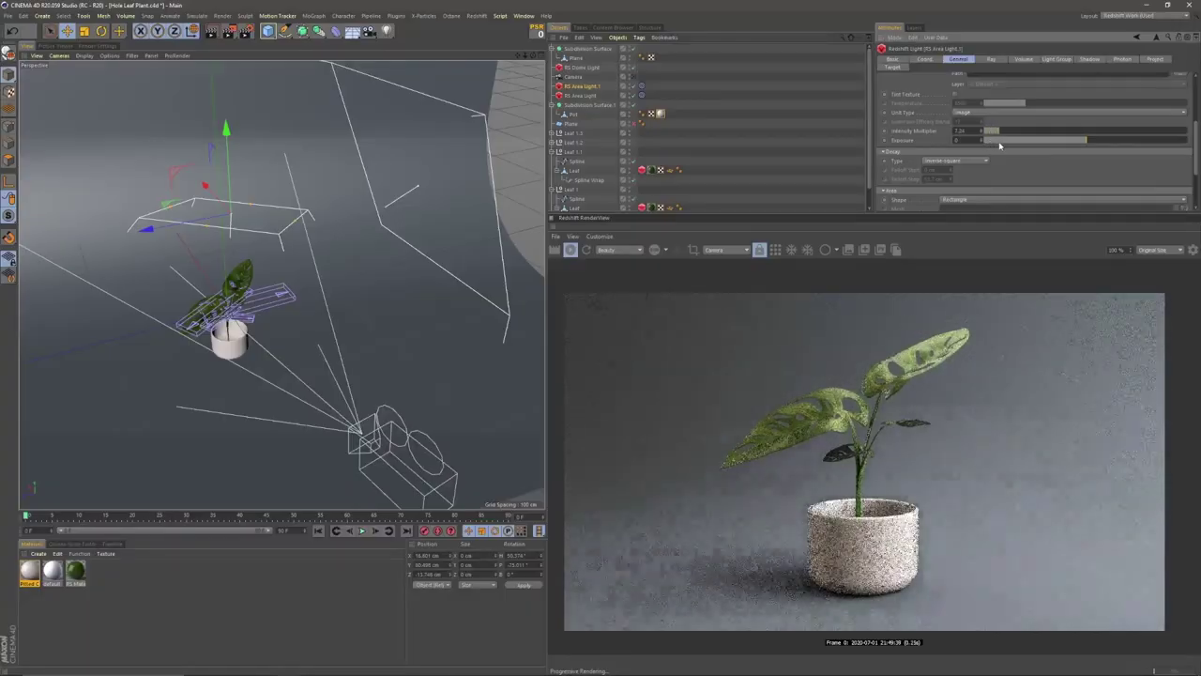
drag(997, 145, 996, 147)
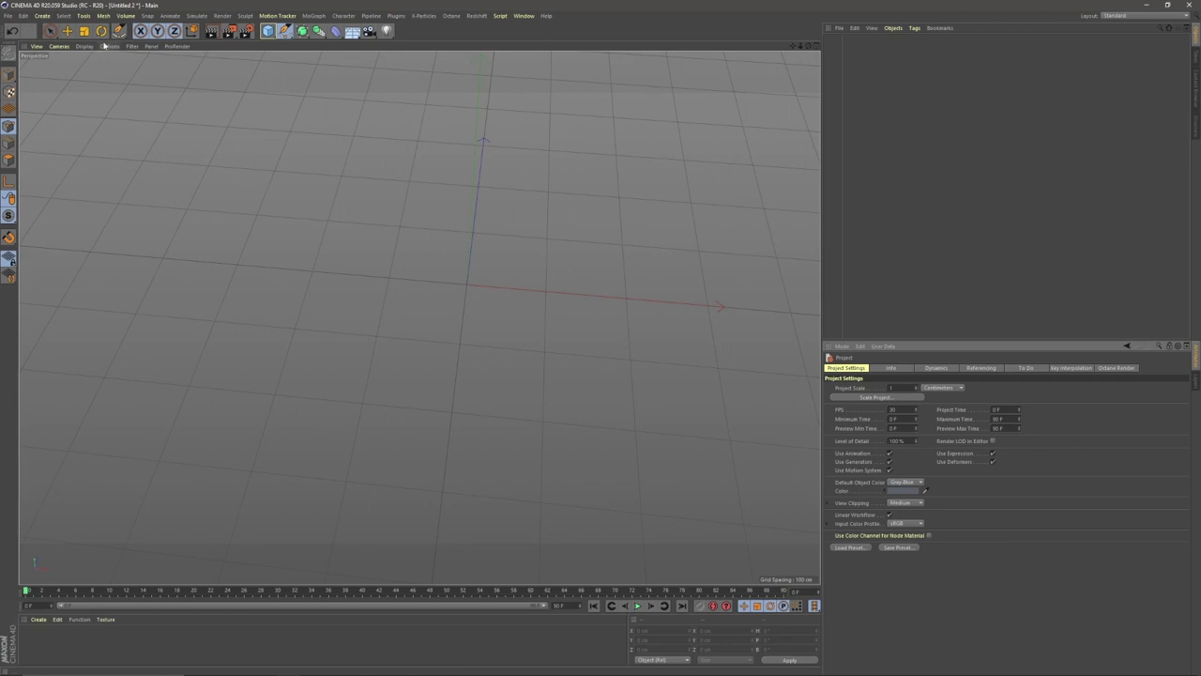
Open the viewport's background picture settings and switch to the Top view
click(107, 46)
click(130, 273)
click(945, 368)
click(995, 368)
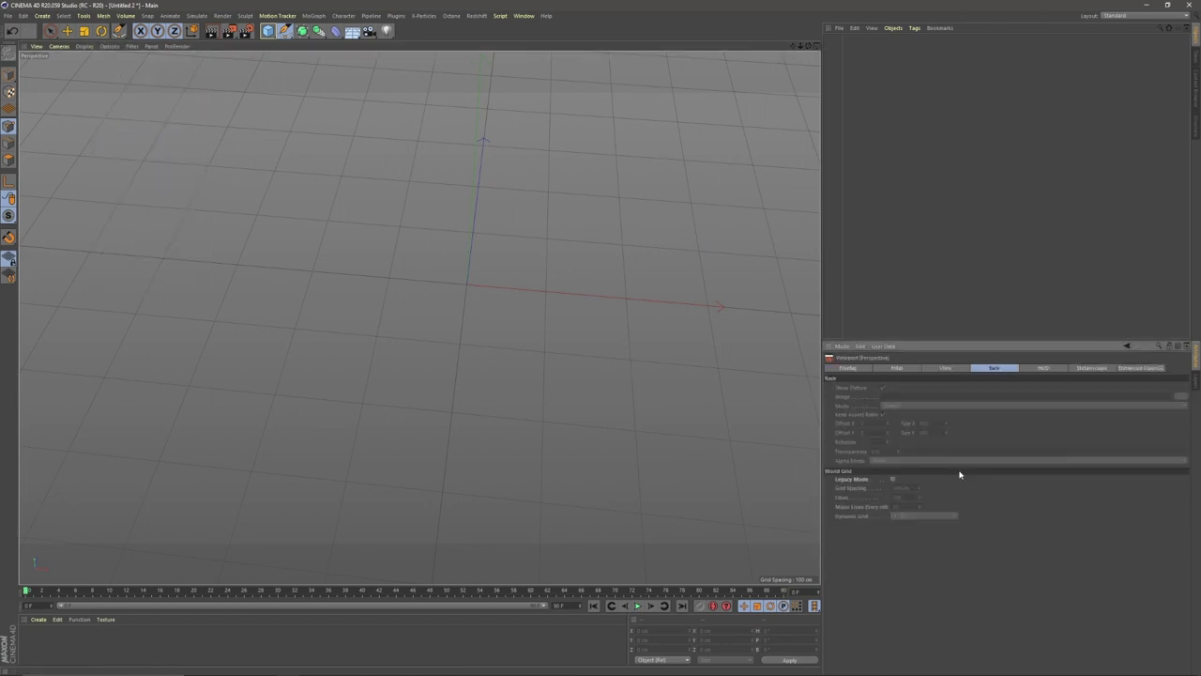
key(F5)
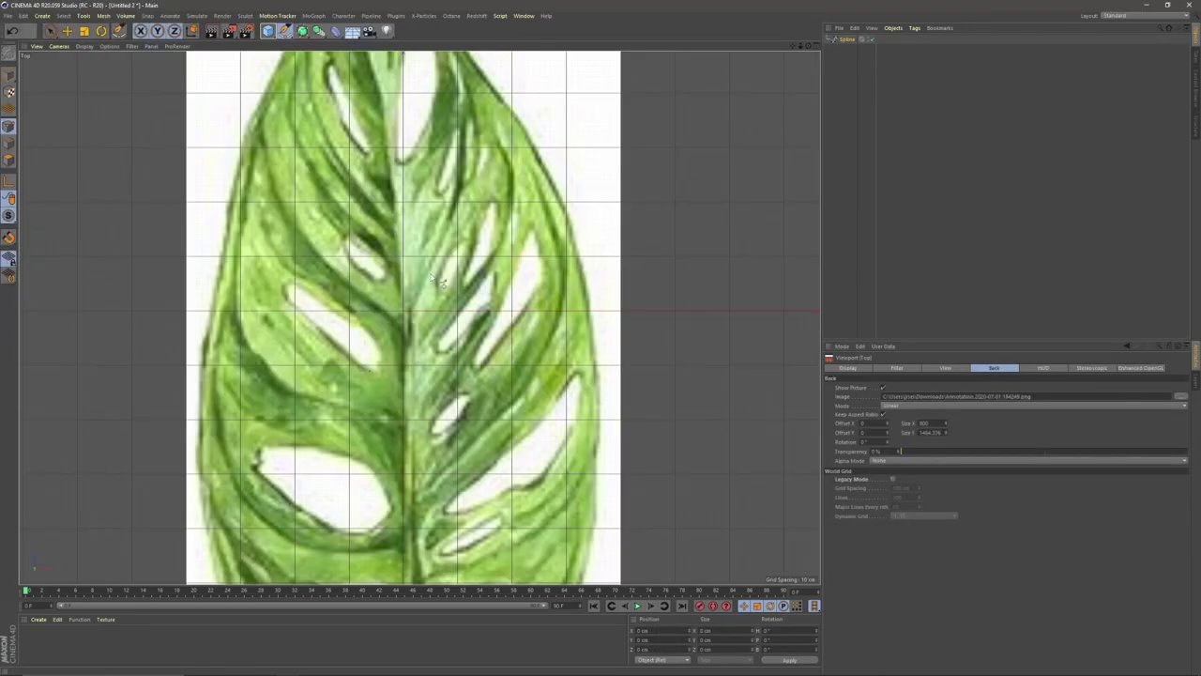
Trace the leaf's outer outline with a closed Bezier spline, starting and ending at the leaf tip
scroll(438, 280, down, 2)
click(374, 83)
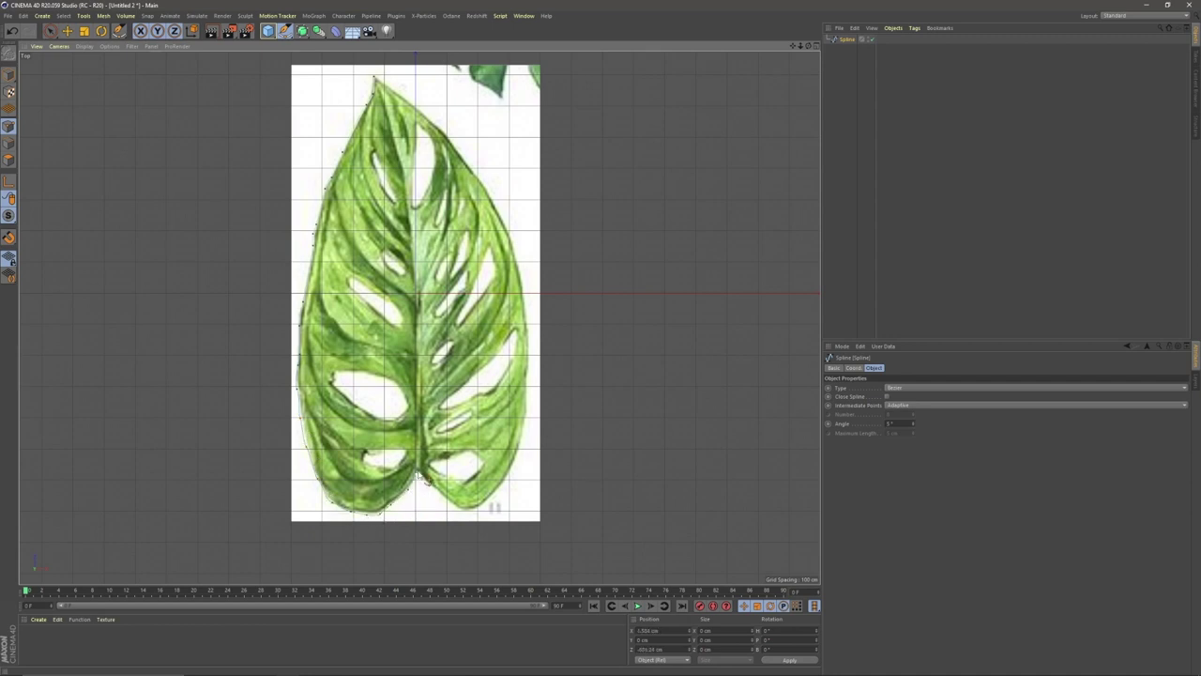
key(ctrl+z)
click(419, 472)
drag(454, 502, 467, 514)
drag(526, 416, 526, 376)
drag(509, 234, 495, 209)
drag(466, 165, 444, 136)
click(374, 77)
Trace the large central hole and the narrow slits beside it near the leaf tip with closed splines
click(412, 169)
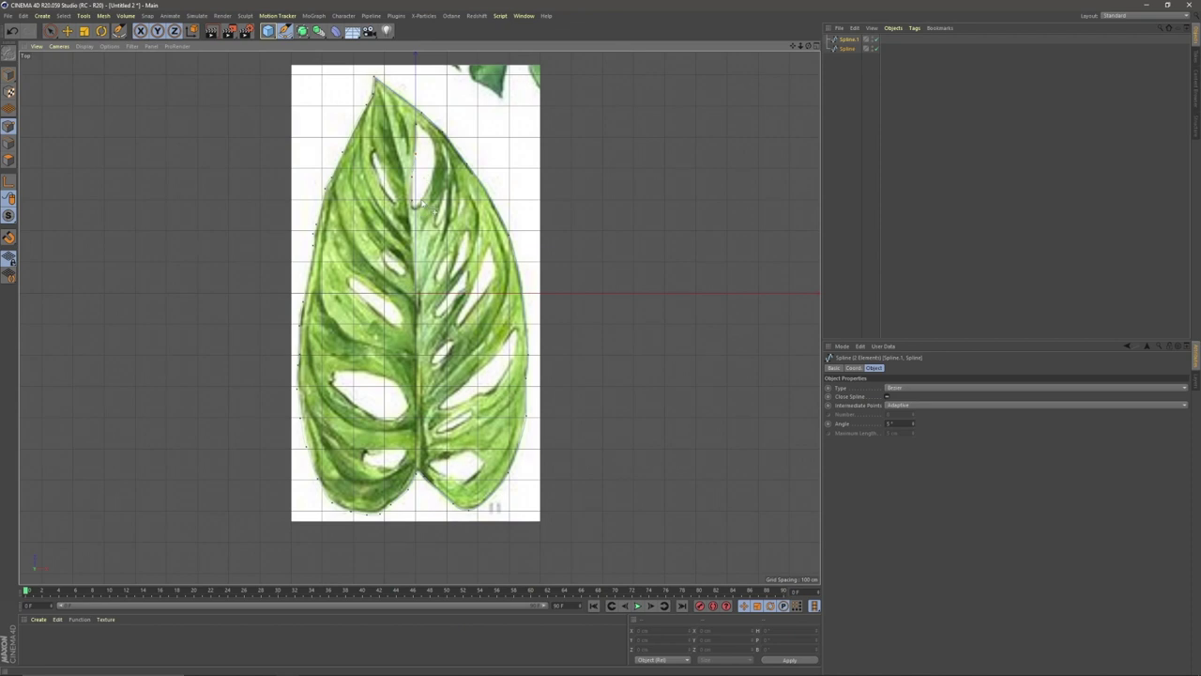
click(415, 124)
click(374, 152)
click(377, 153)
click(447, 194)
click(435, 223)
click(444, 213)
click(447, 193)
Trace the narrow slits on both sides of the midrib in the middle of the leaf
click(447, 256)
scroll(442, 269, up, 8)
click(420, 286)
click(428, 312)
scroll(463, 237, down, 4)
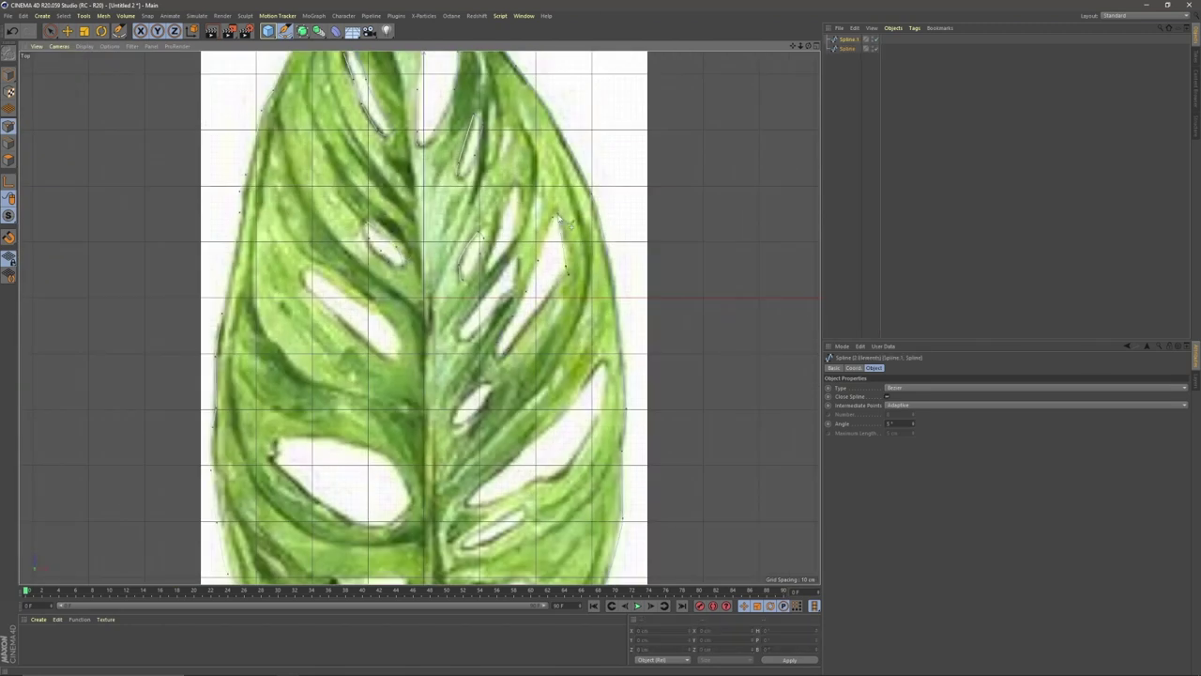
key(ctrl+z)
key(ctrl+y)
key(ctrl+z)
key(ctrl+y)
key(ctrl+z)
key(ctrl+y)
Trace the small oval hole right of the midrib and the large hole in the leaf's lower left
click(482, 387)
scroll(386, 458, down, 4)
scroll(352, 511, up, 4)
click(383, 360)
click(328, 351)
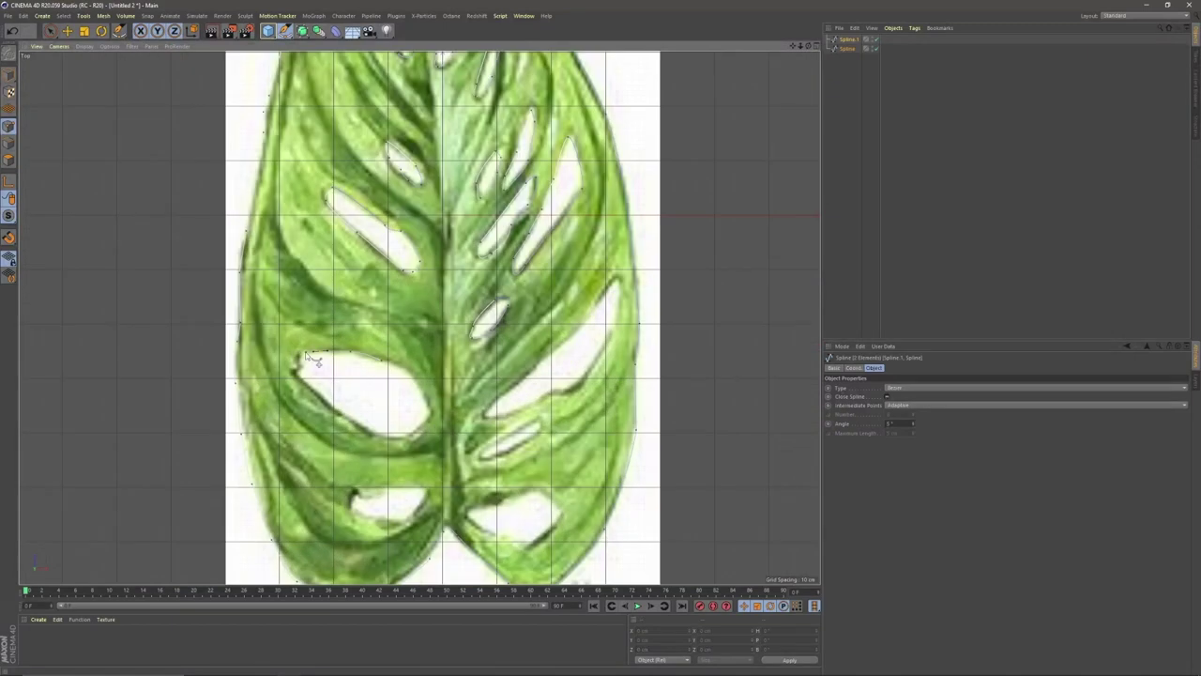
click(428, 410)
click(384, 360)
Trace the long curved hole near the leaf's lower right edge as a closed spline
click(615, 280)
click(558, 349)
click(487, 413)
click(573, 387)
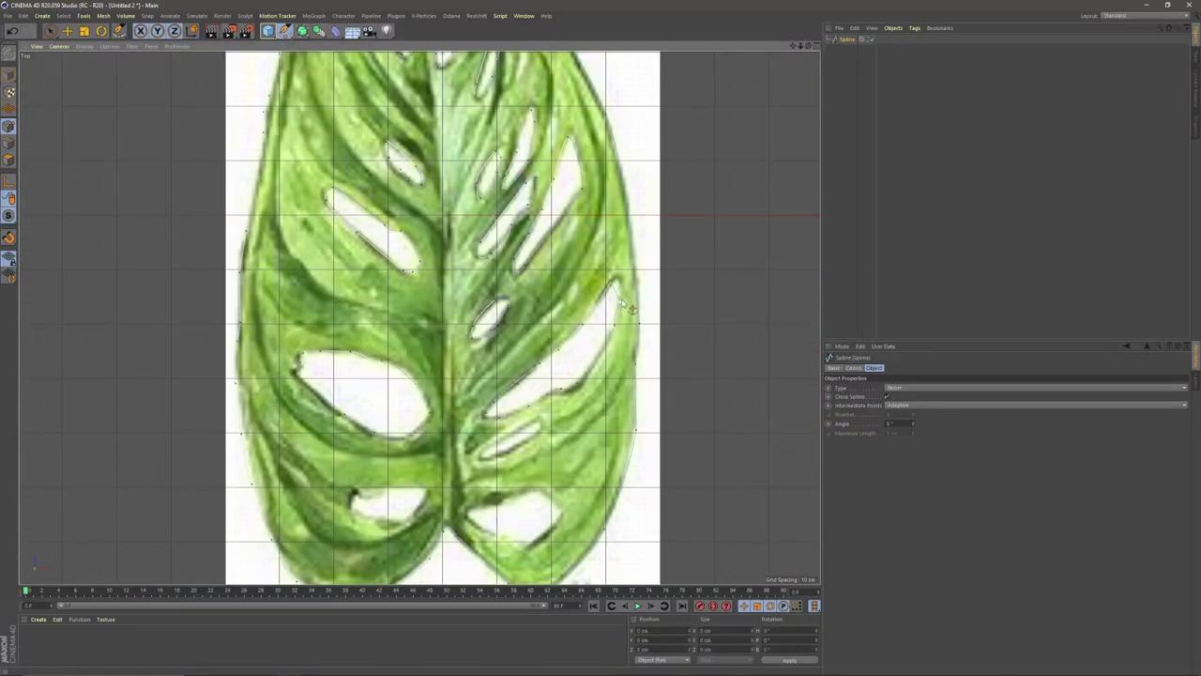
Trace the remaining holes on both sides of the midrib near the leaf's base
scroll(673, 276, up, 3)
scroll(563, 376, down, 4)
scroll(495, 472, up, 3)
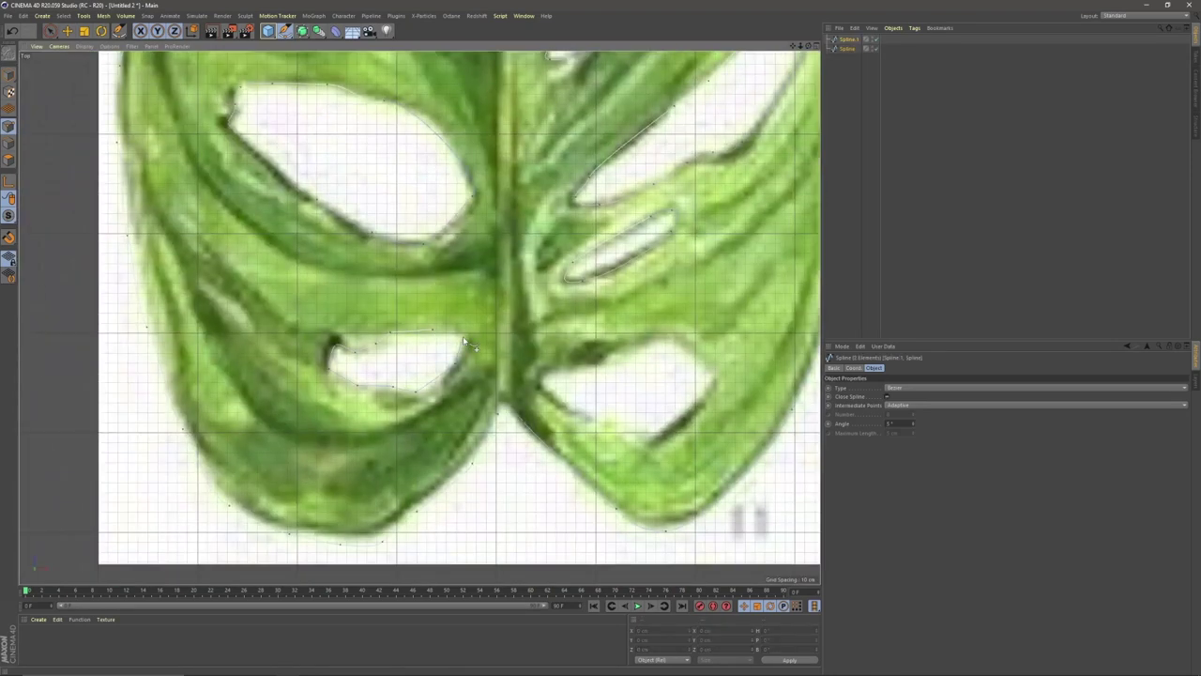
click(462, 337)
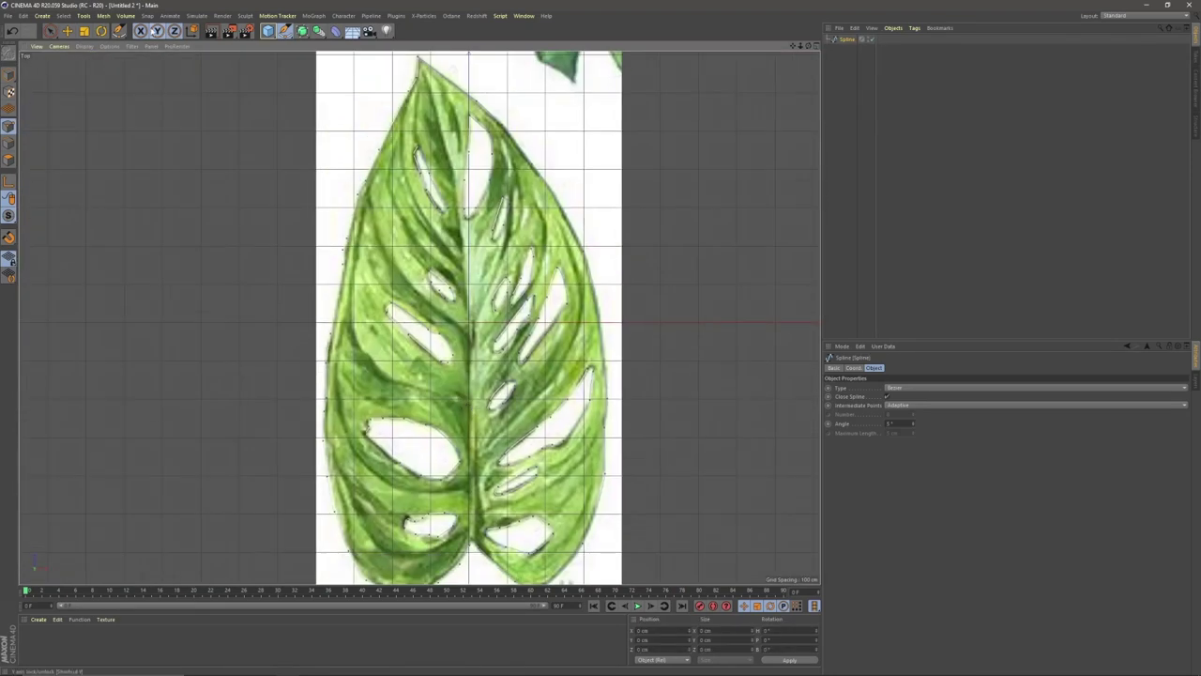
Select the leaf outline's points with Rectangle Selection, adding those along the right edge
click(51, 31)
click(66, 53)
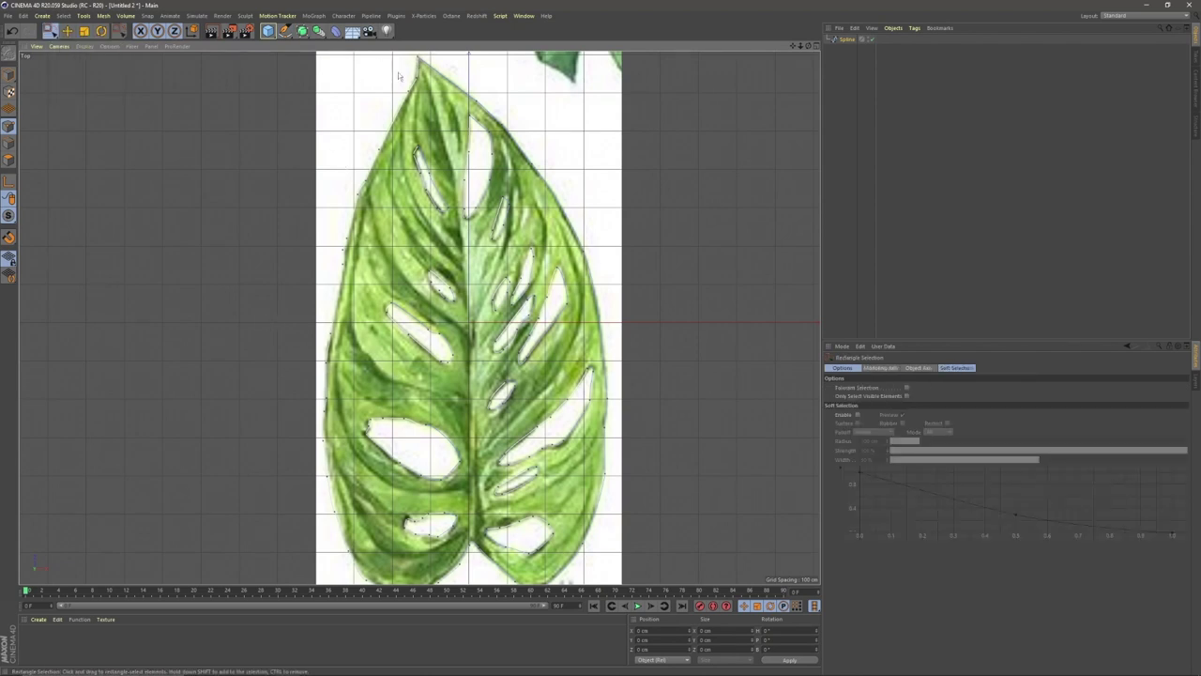
scroll(399, 76, down, 2)
key(ctrl+a)
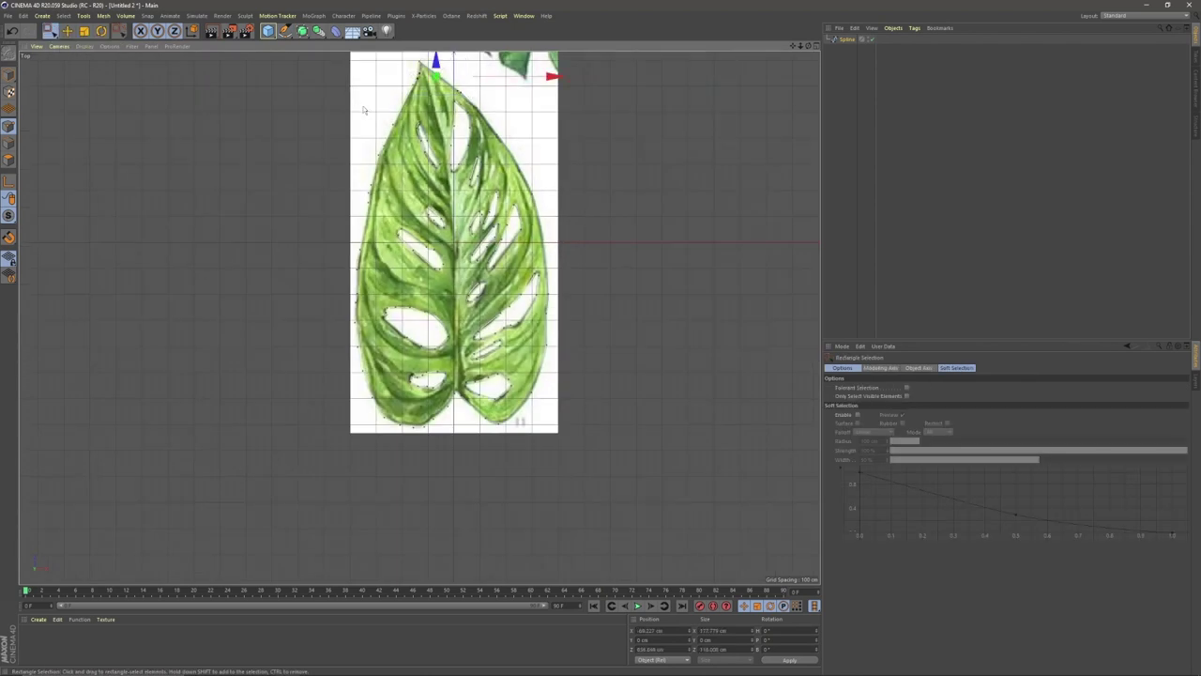
drag(363, 108, 529, 411)
shift+drag(572, 363, 541, 270)
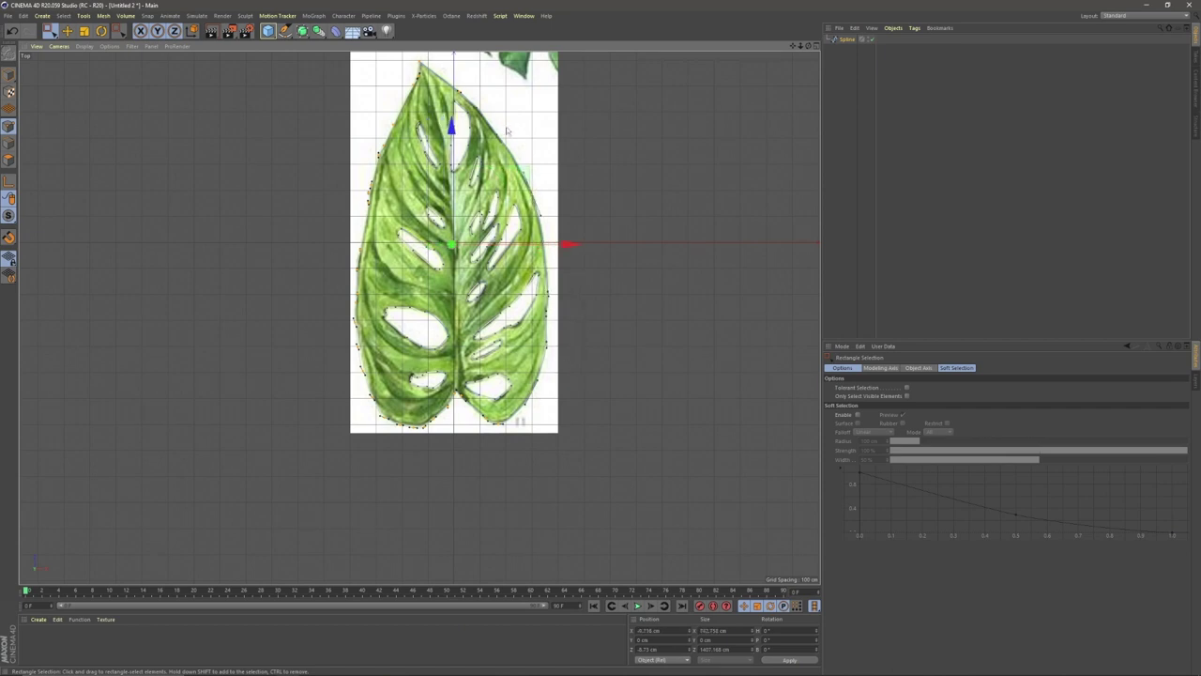
Select the outline point at the leaf tip with Live Selection and refine it using the Pen tool
scroll(480, 96, up, 5)
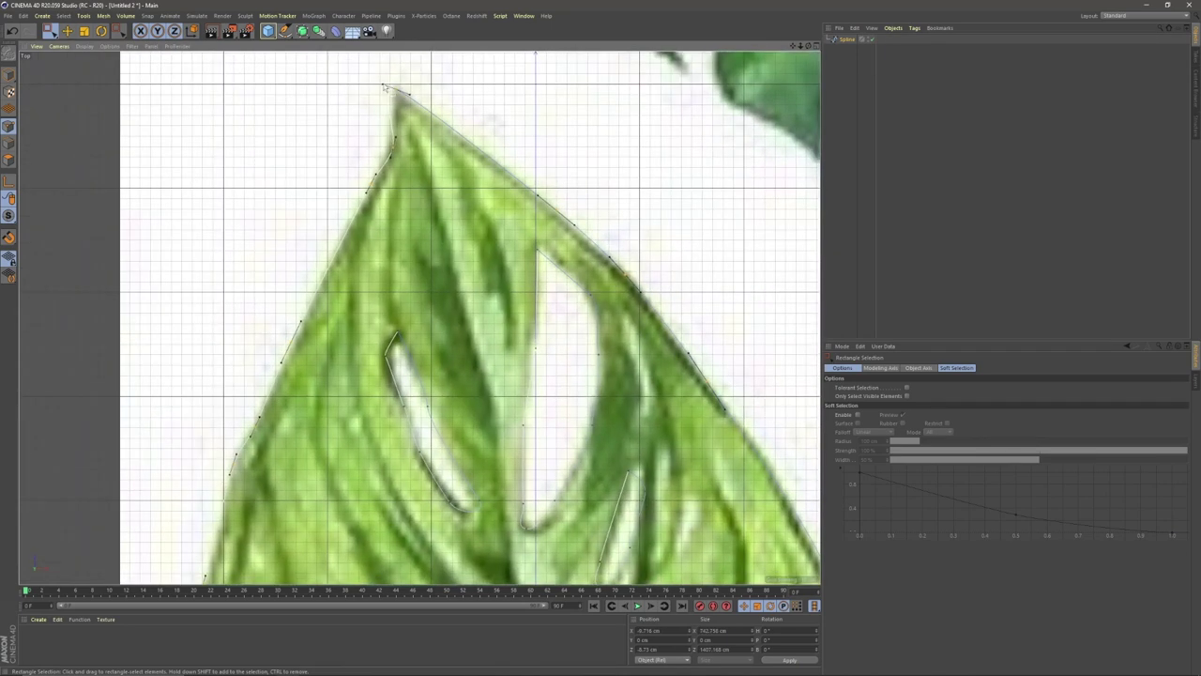
drag(51, 31, 68, 45)
click(67, 45)
click(395, 89)
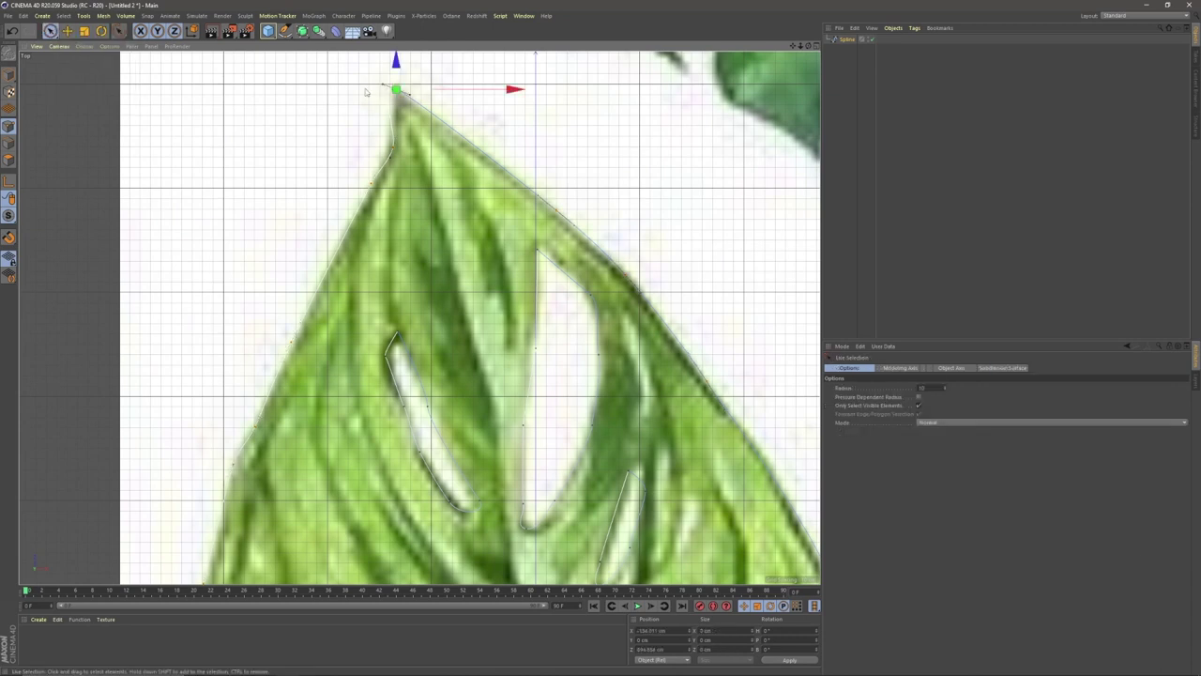
click(287, 30)
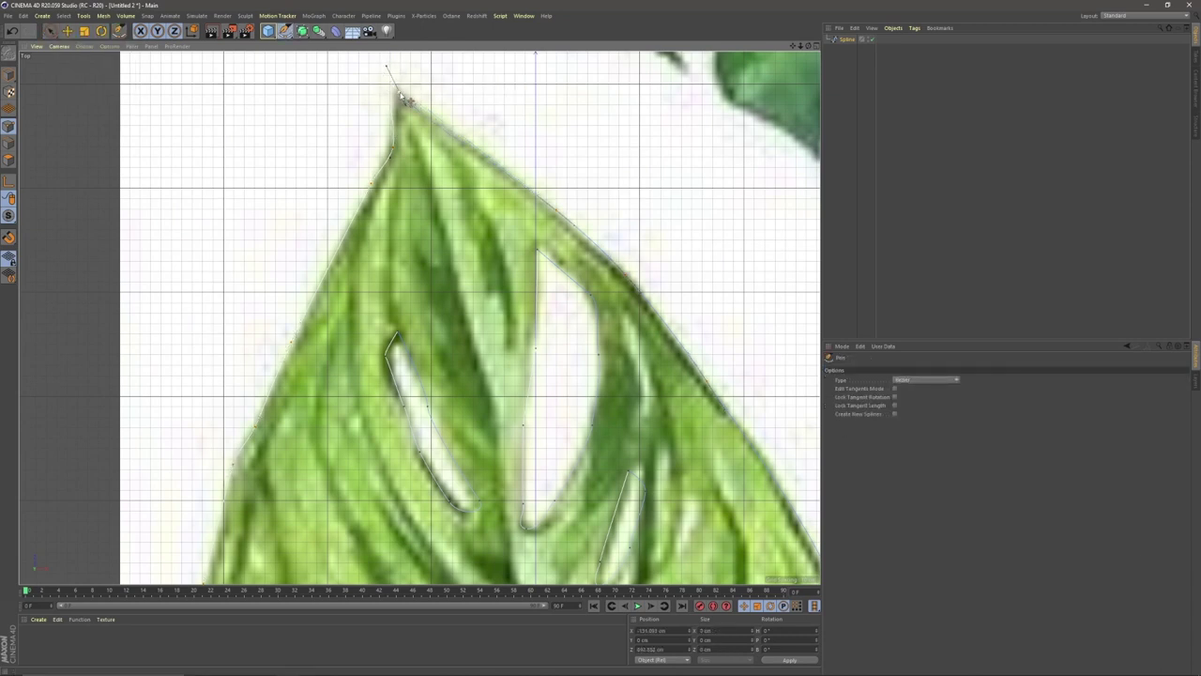
Hide the Top view's reference picture and lasso-select the points of the slit left of the large central hole
scroll(407, 226, down, 5)
key(shift+v)
click(883, 387)
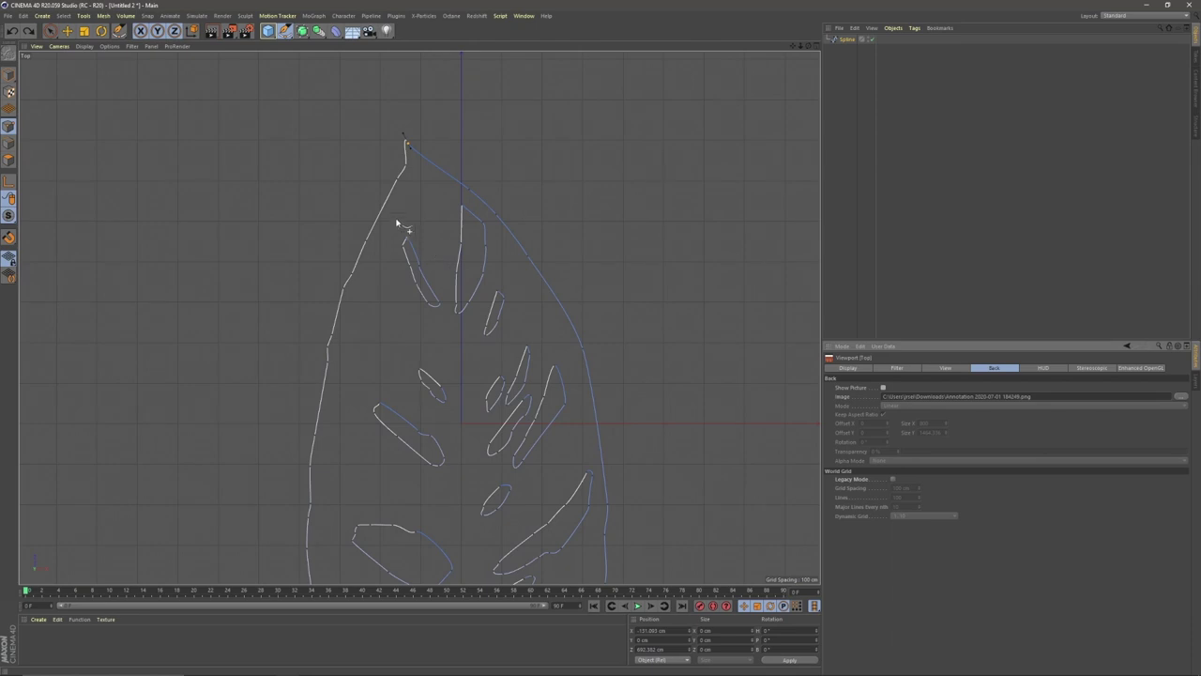
mouse_move(51, 31)
mouse_down()
mouse_move(91, 49)
mouse_move(92, 78)
mouse_up()
drag(418, 314, 425, 313)
drag(407, 216, 437, 310)
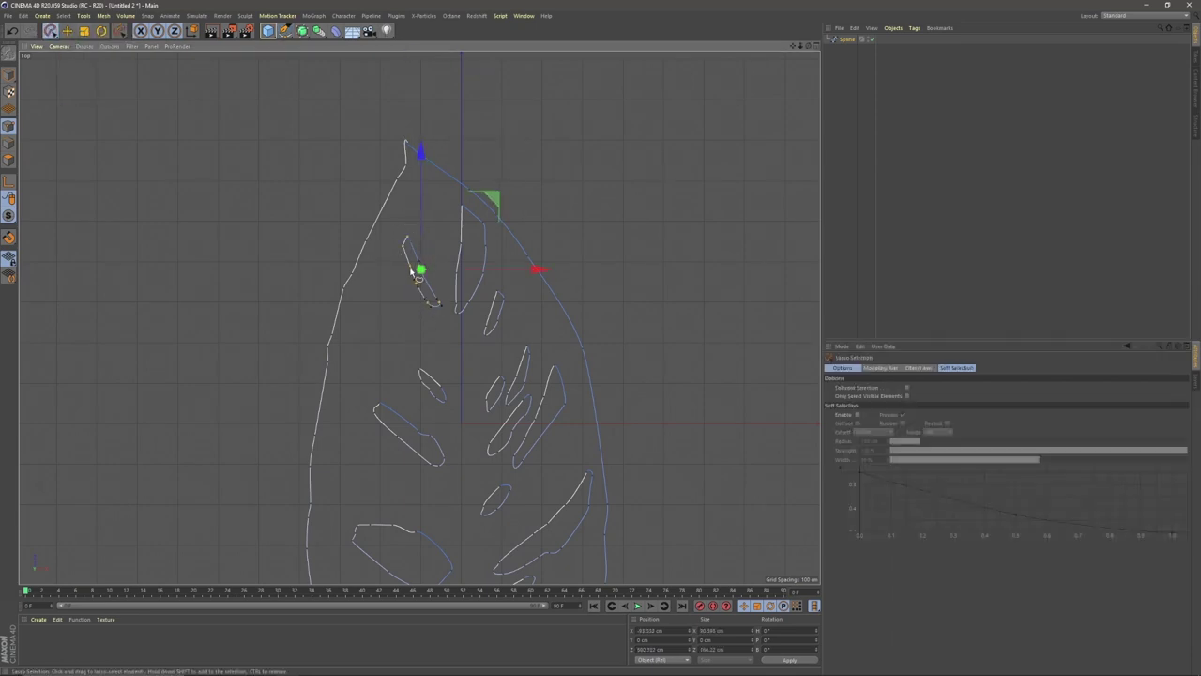
Lasso-select the points of the large hole near the leaf tip and change their tangent interpolation
drag(495, 226, 460, 195)
right_click(484, 233)
click(539, 277)
Show the reference picture again and change the interpolation of the topmost point of the large upper hole
click(110, 46)
click(124, 278)
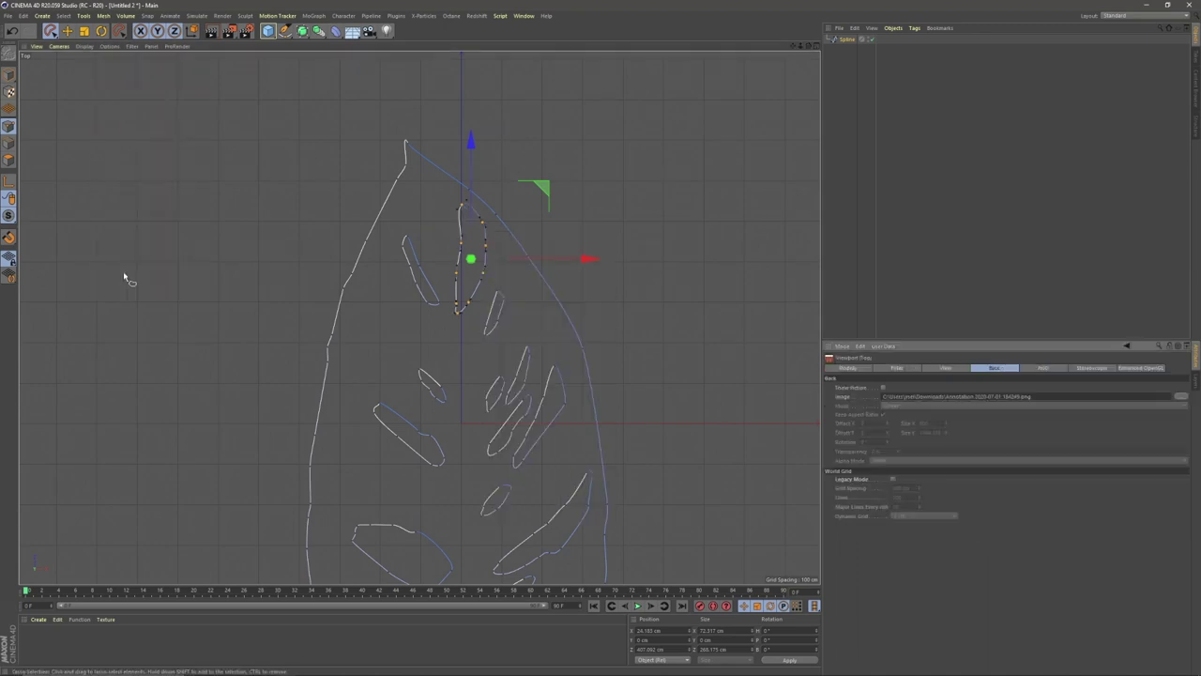
click(883, 388)
click(462, 203)
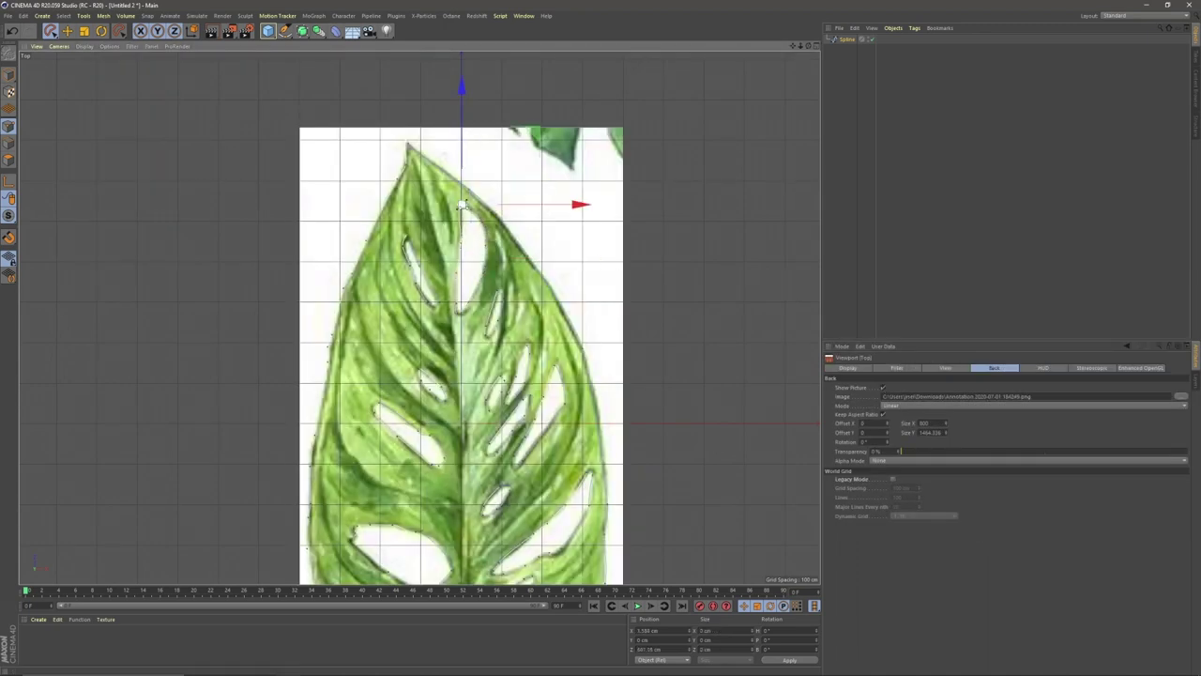
right_click(461, 204)
click(490, 241)
click(285, 31)
Lasso-select the points of the slit just right of the large upper hole and change their interpolation
click(51, 31)
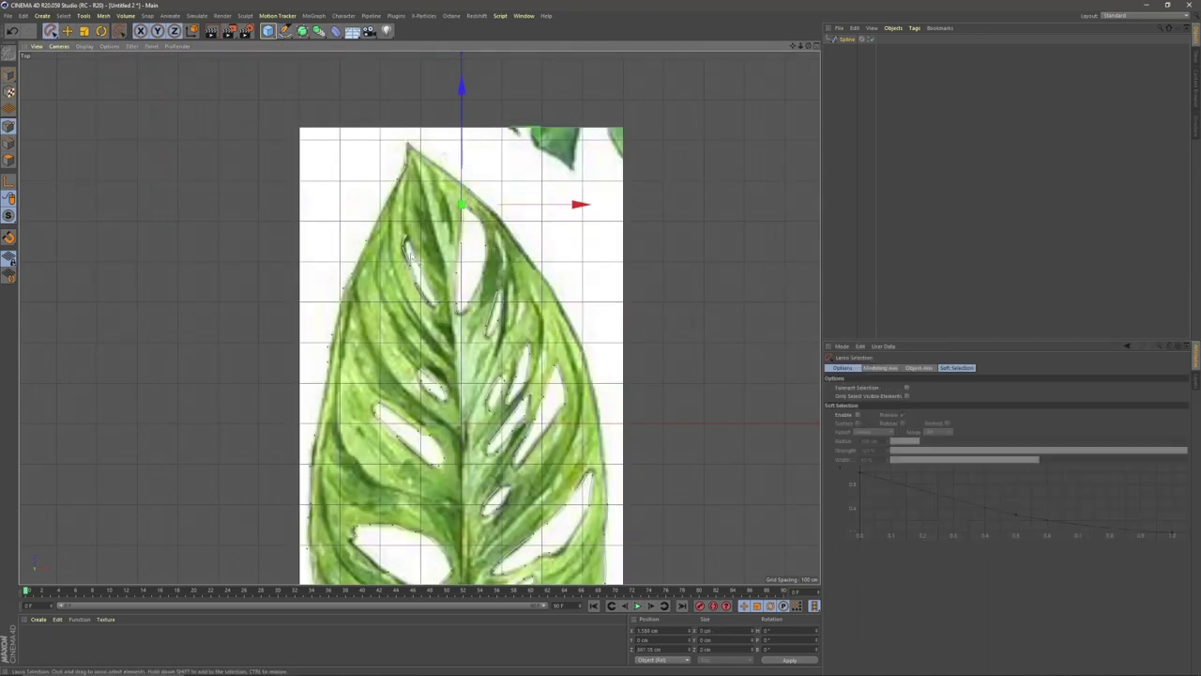
drag(514, 283, 498, 280)
right_click(498, 279)
click(529, 319)
key(space)
right_click(504, 292)
click(507, 295)
key(space)
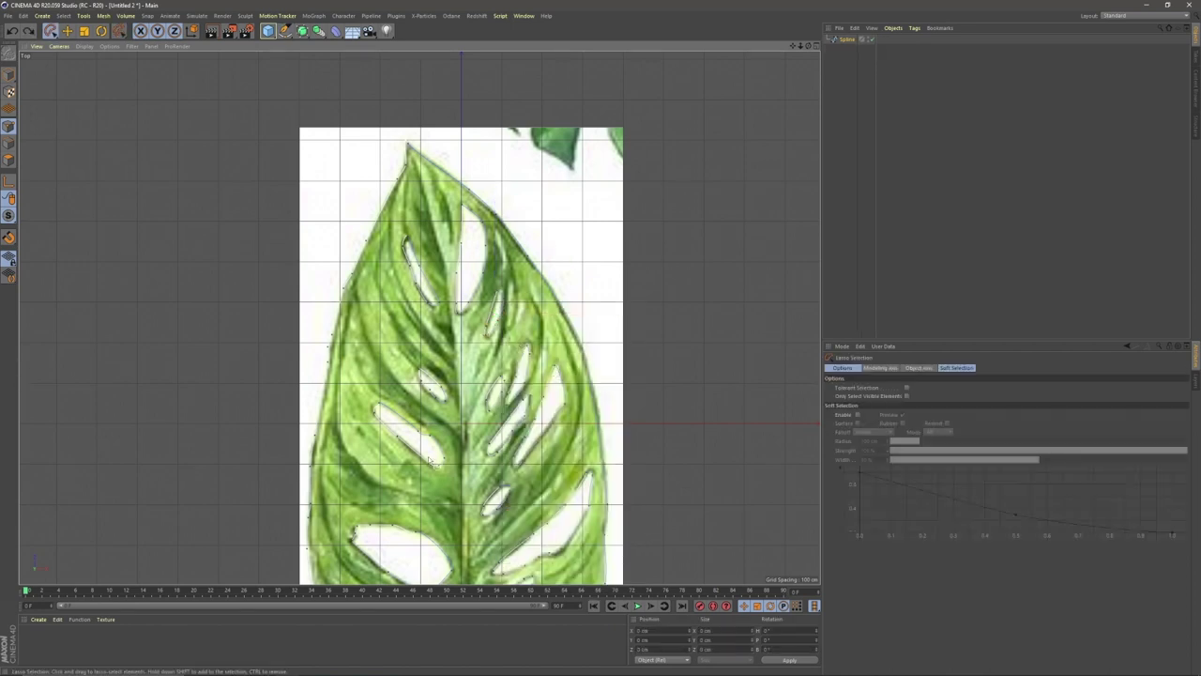
Hide the reference picture in the Top view
scroll(420, 511, down, 4)
key(shift+v)
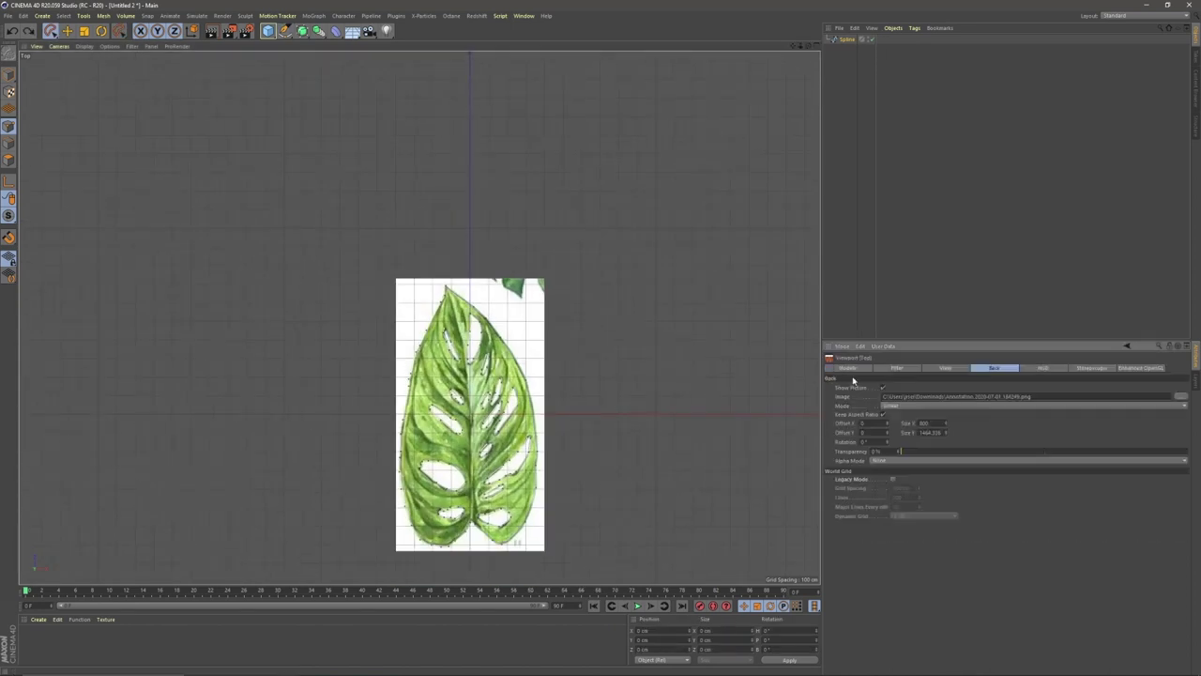
click(854, 385)
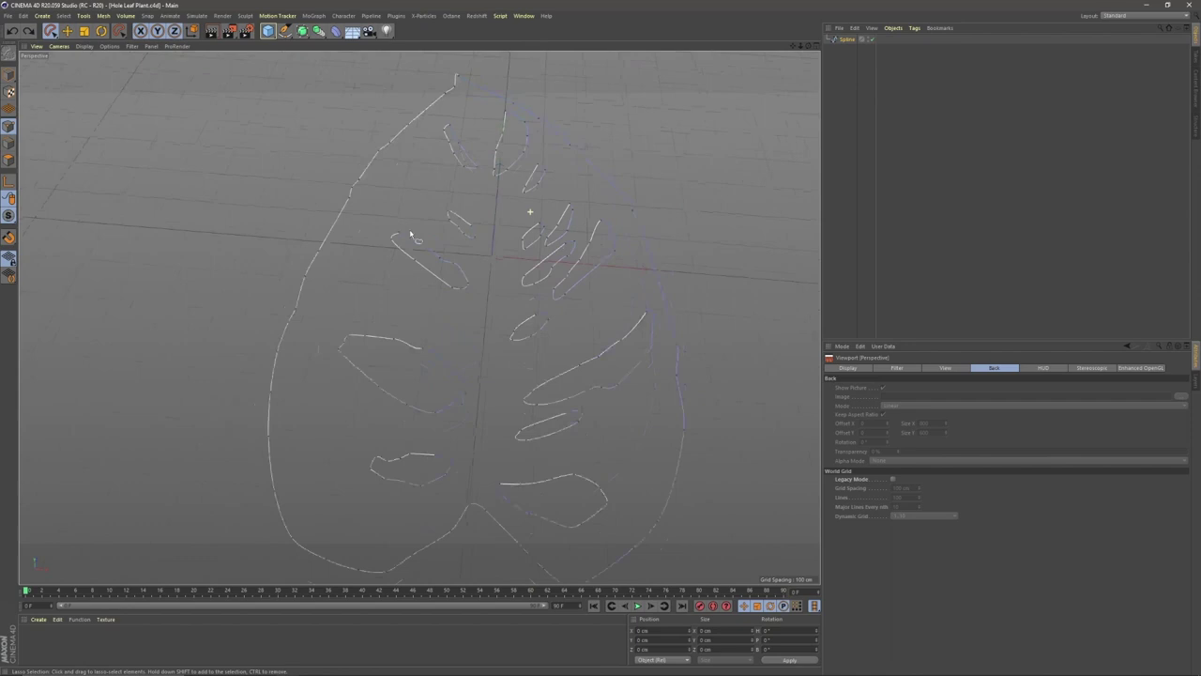
Scale the extruded leaf down uniformly to about 47 cm long
scroll(422, 310, down, 3)
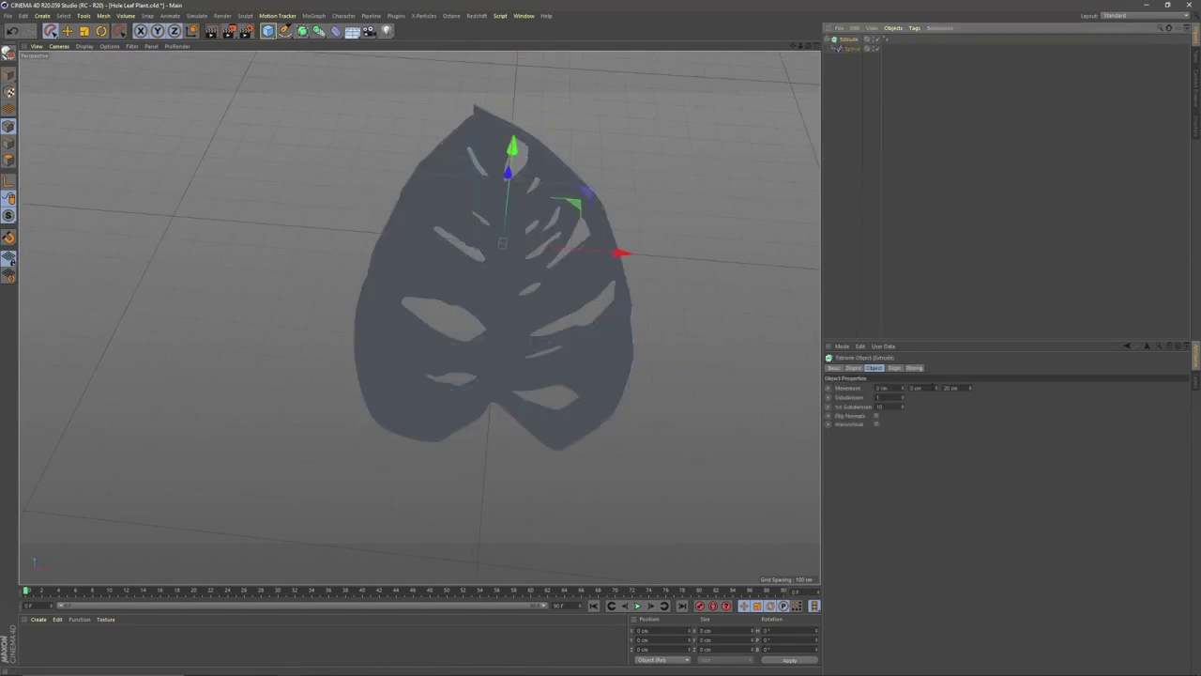
key(t)
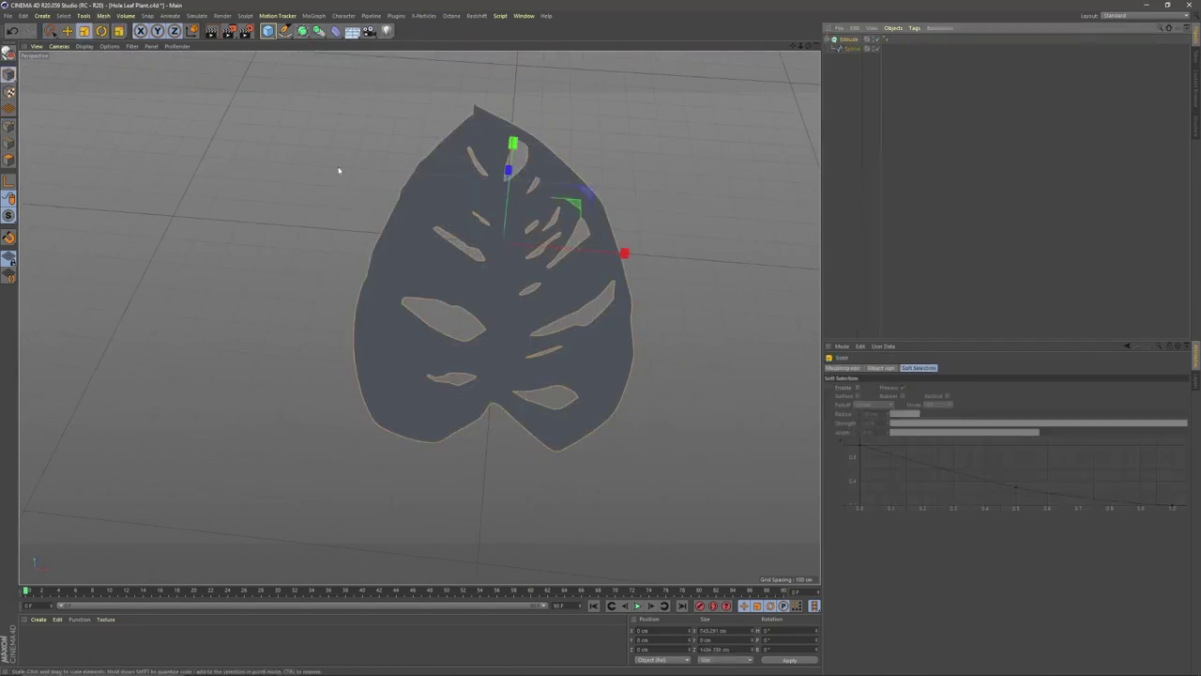
drag(657, 175, 340, 300)
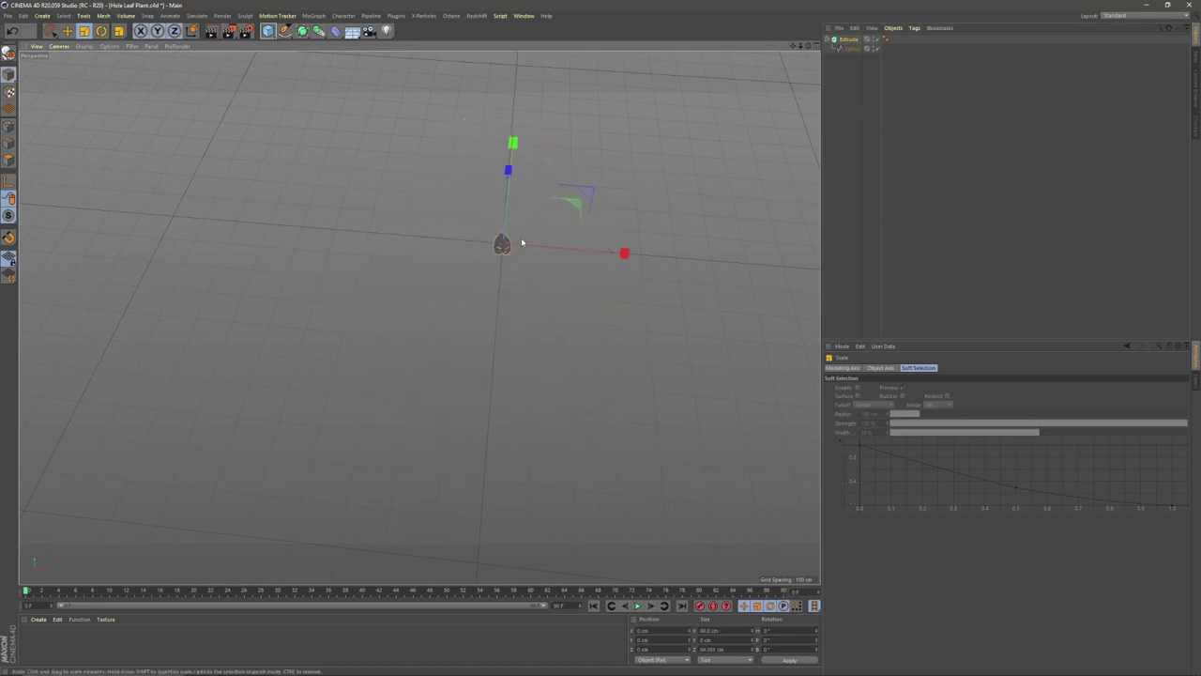
scroll(522, 244, up, 10)
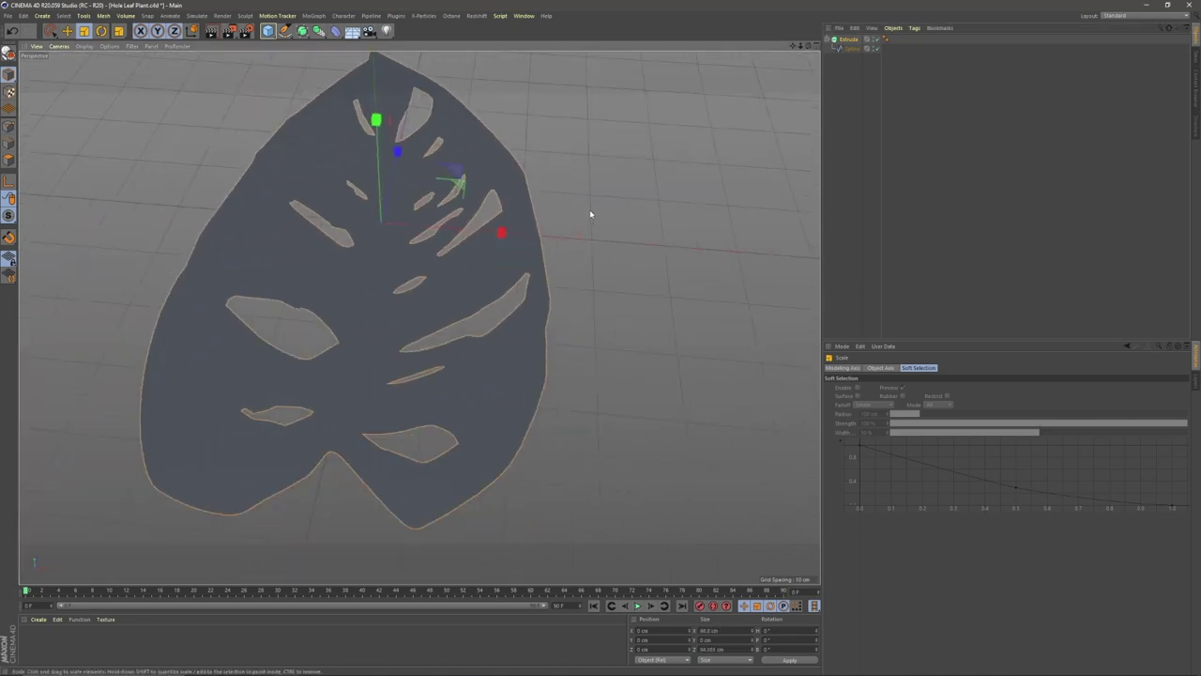
drag(584, 204, 488, 230)
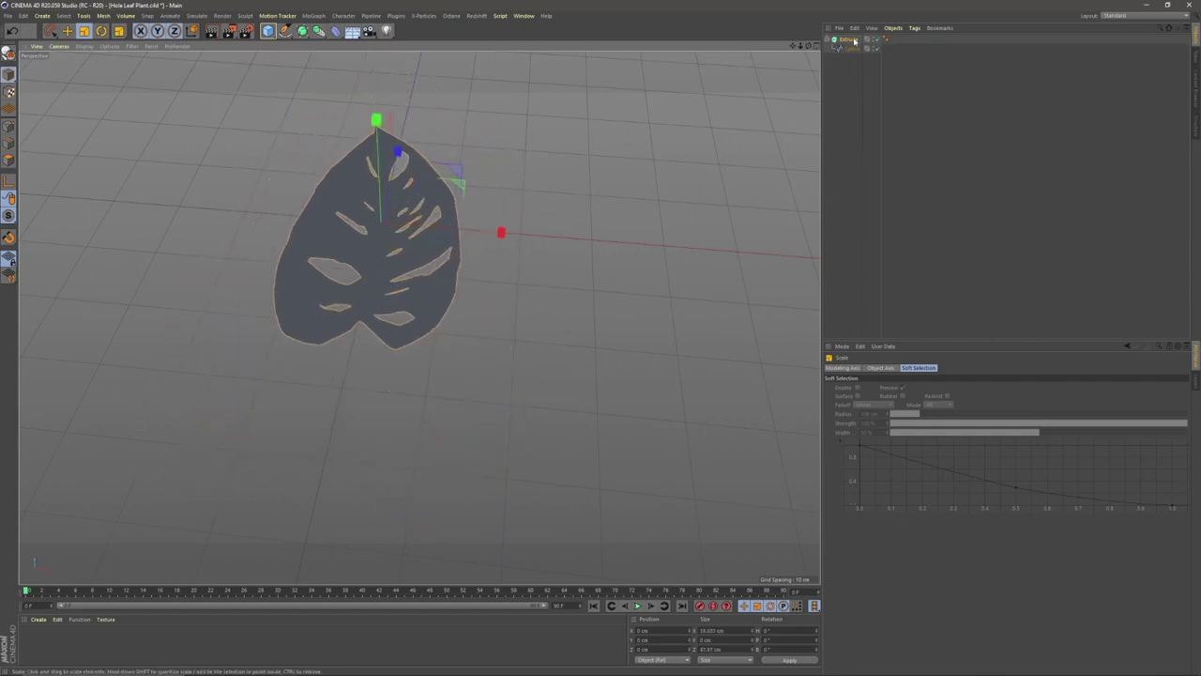
Set the leaf extrusion's movement to 0 cm in Z and 1 cm in Y
click(848, 42)
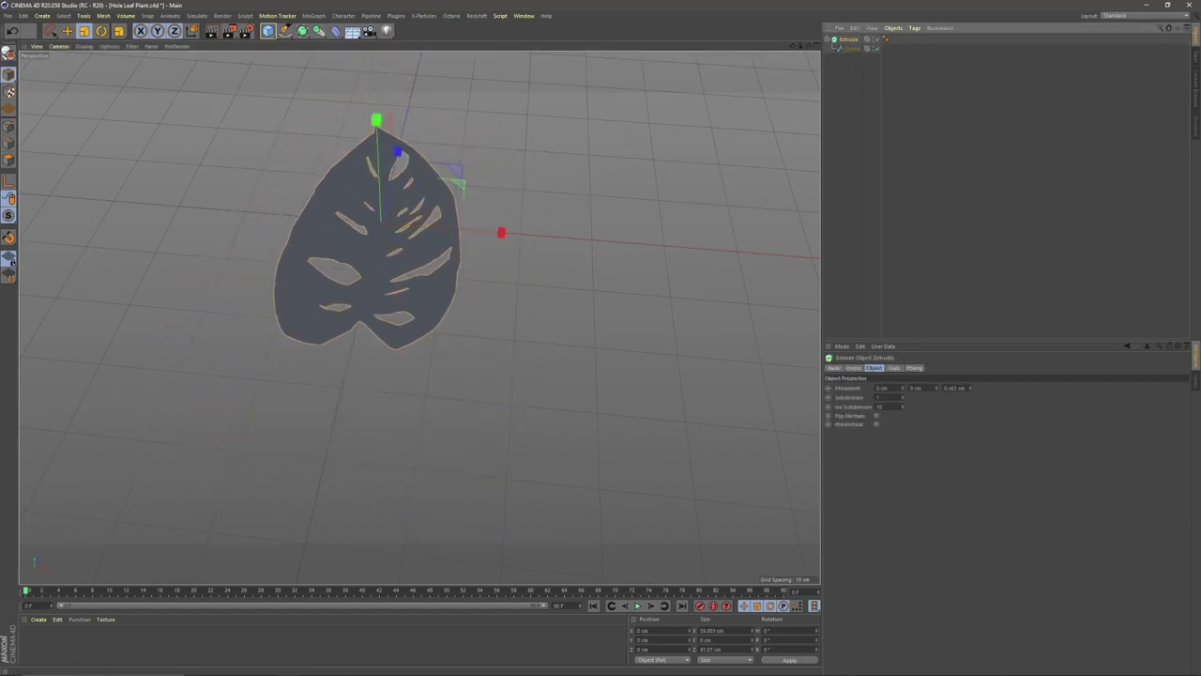
double_click(955, 388)
text(0)
key(Return)
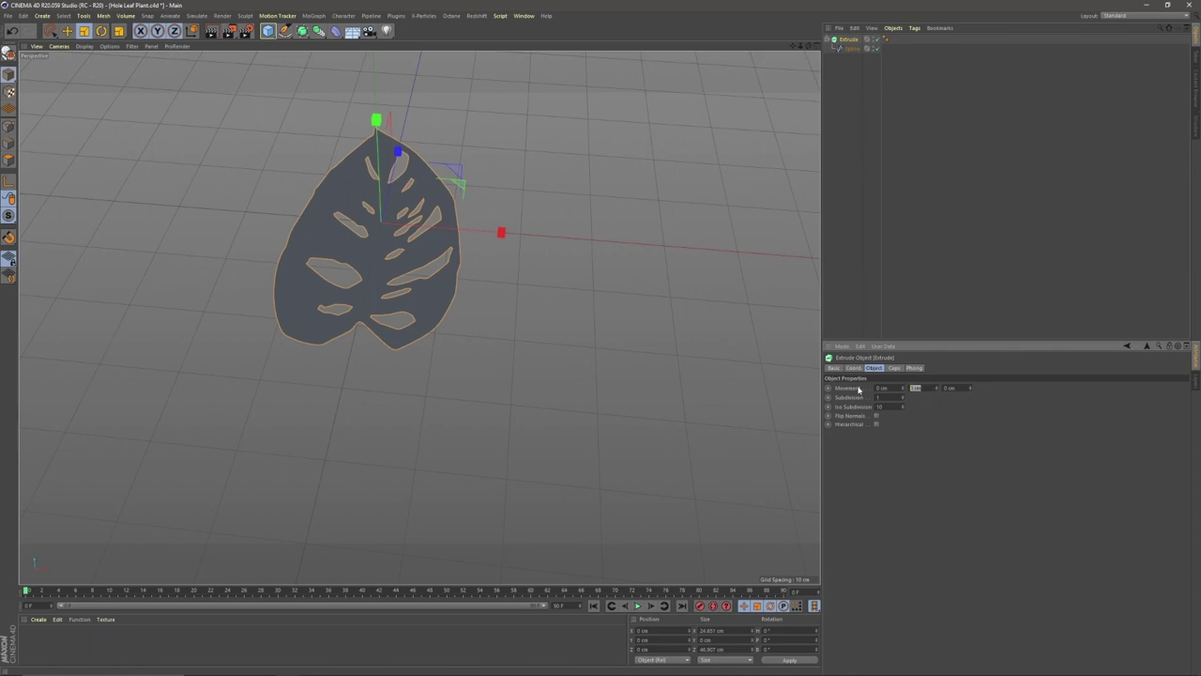
text(1)
key(Return)
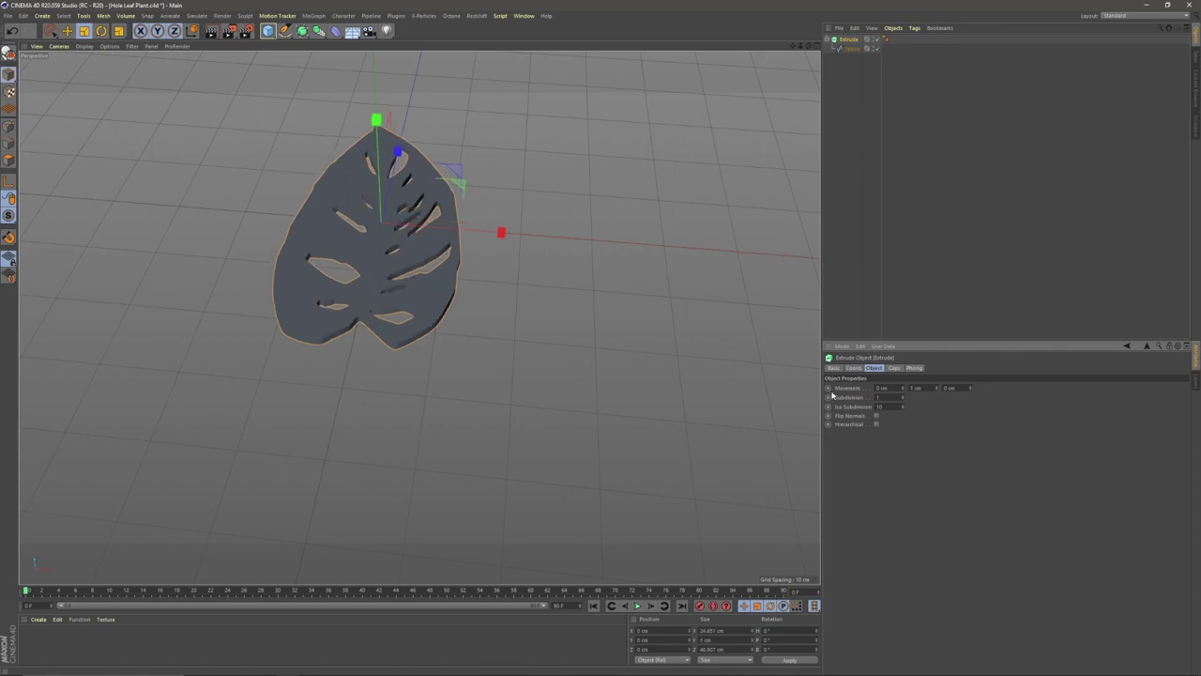
Reduce the extrusion's Y movement to 0.5 cm
scroll(488, 345, up, 4)
alt+drag(488, 345, 416, 332)
double_click(916, 388)
text(0.5)
key(Return)
Give the extrusion's start a Fillet Cap with a radius of 0.5 cm
alt+drag(676, 376, 544, 300)
click(894, 368)
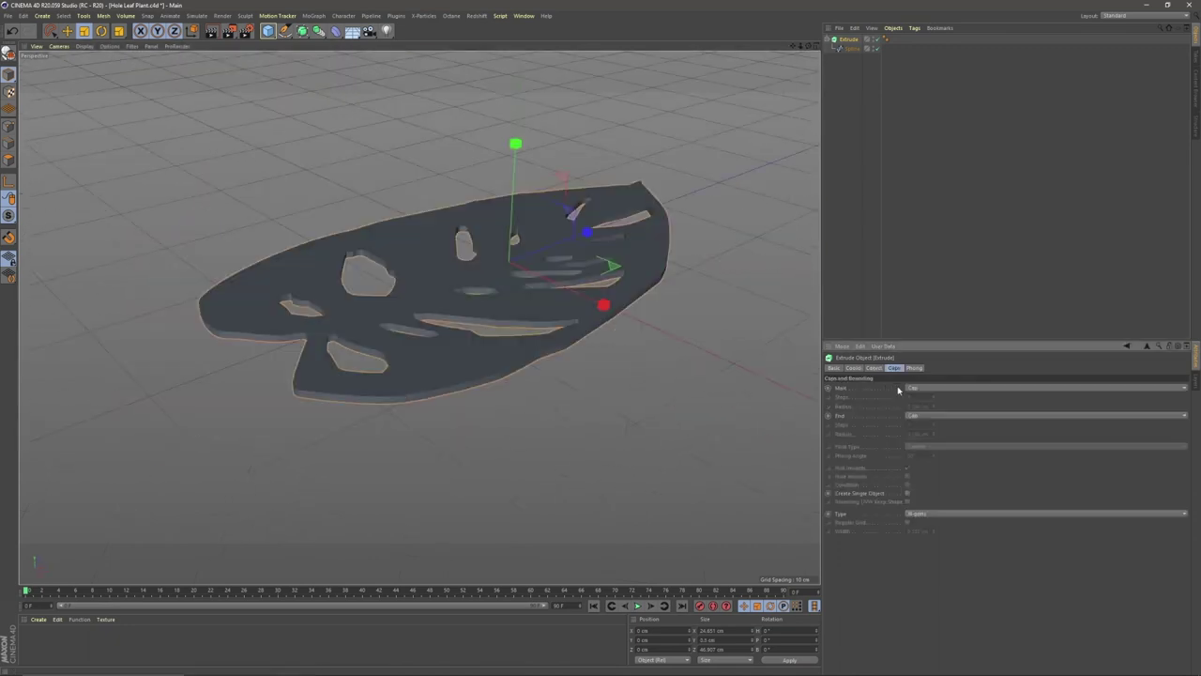
click(924, 387)
click(925, 422)
double_click(916, 407)
text(0.5)
key(Return)
Give the extrusion's end a Fillet Cap with a radius of 0.5 cm
alt+drag(483, 422, 478, 342)
click(924, 416)
click(924, 450)
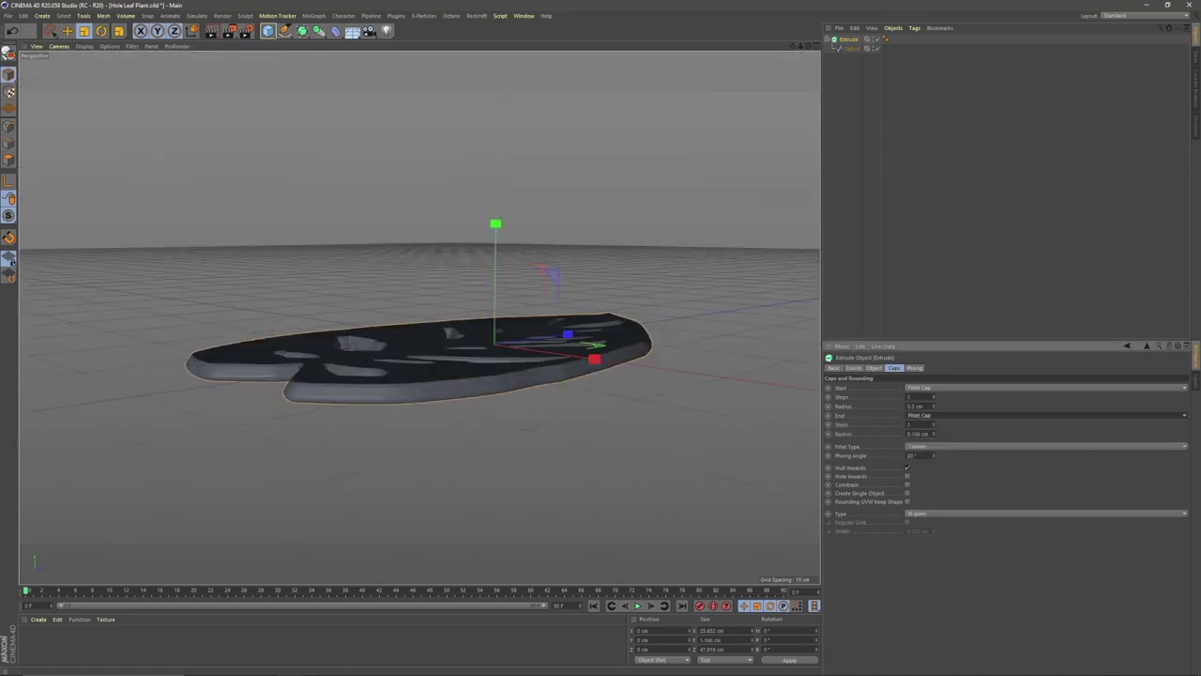
double_click(916, 434)
text(0.5)
key(Return)
Set the radius of both the end and start fillet caps to 0.2 cm
drag(925, 433, 809, 440)
text(0.2)
drag(924, 406, 810, 410)
text(0.2)
key(Return)
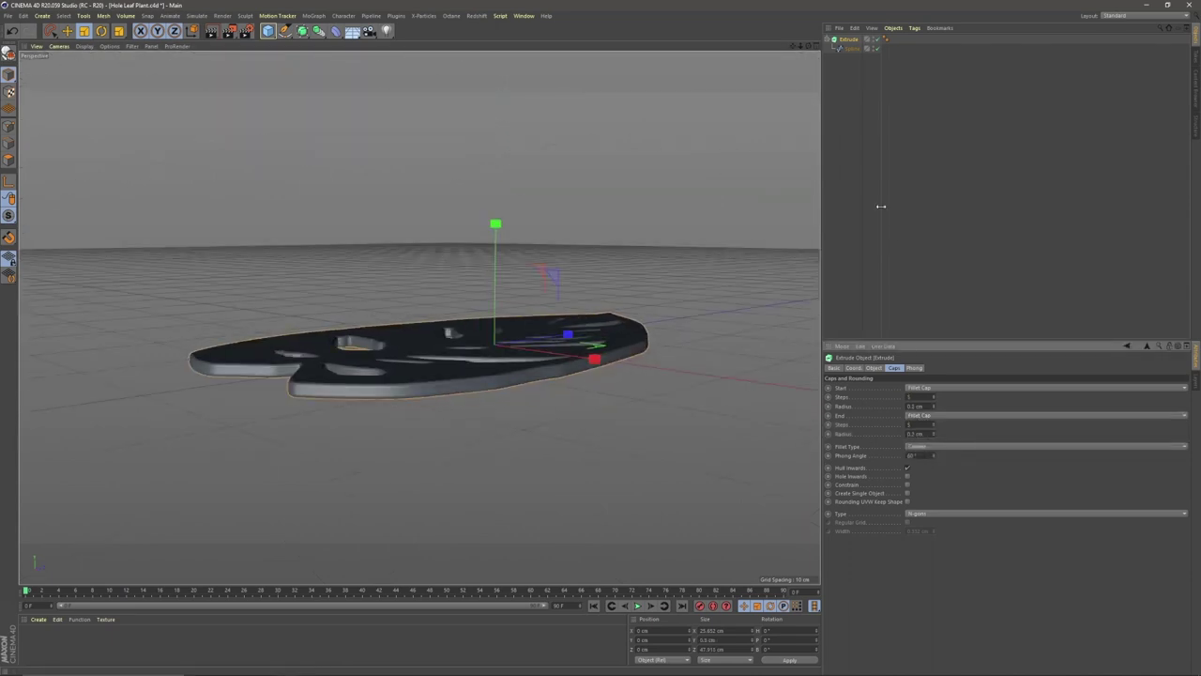
Set the leaf extrusion's Y movement to 0.1 cm
click(873, 368)
double_click(917, 388)
text(0.1)
key(Return)
alt+drag(428, 374, 583, 479)
scroll(563, 257, down, 3)
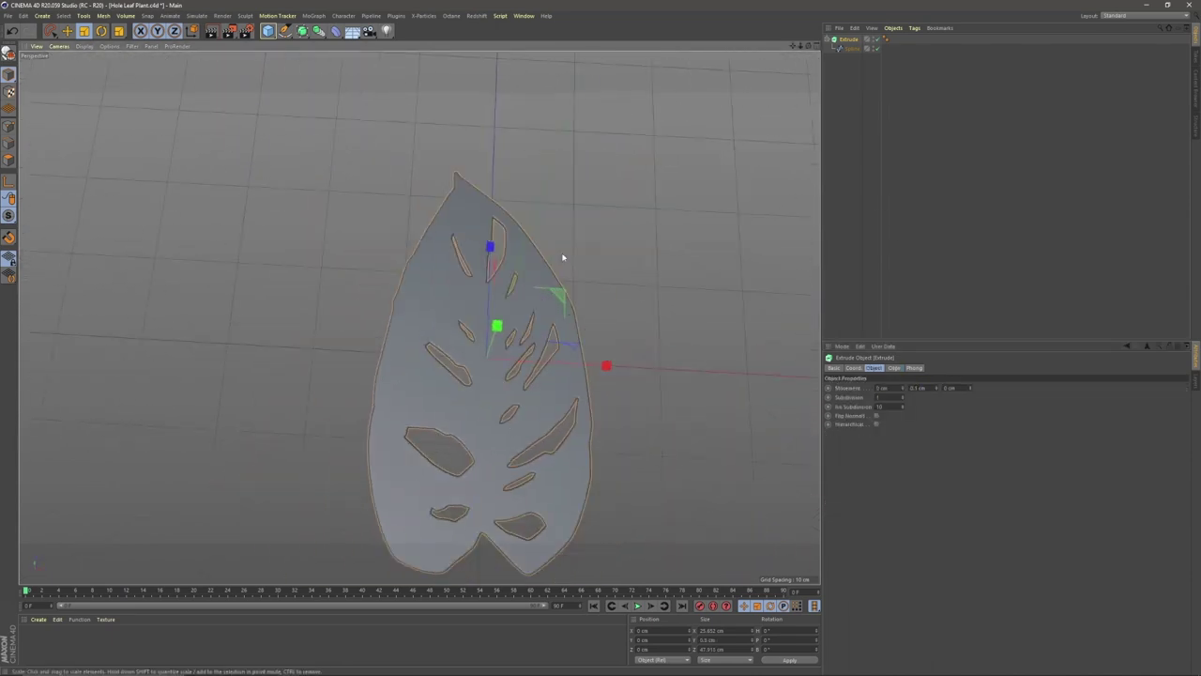
scroll(571, 410, down, 2)
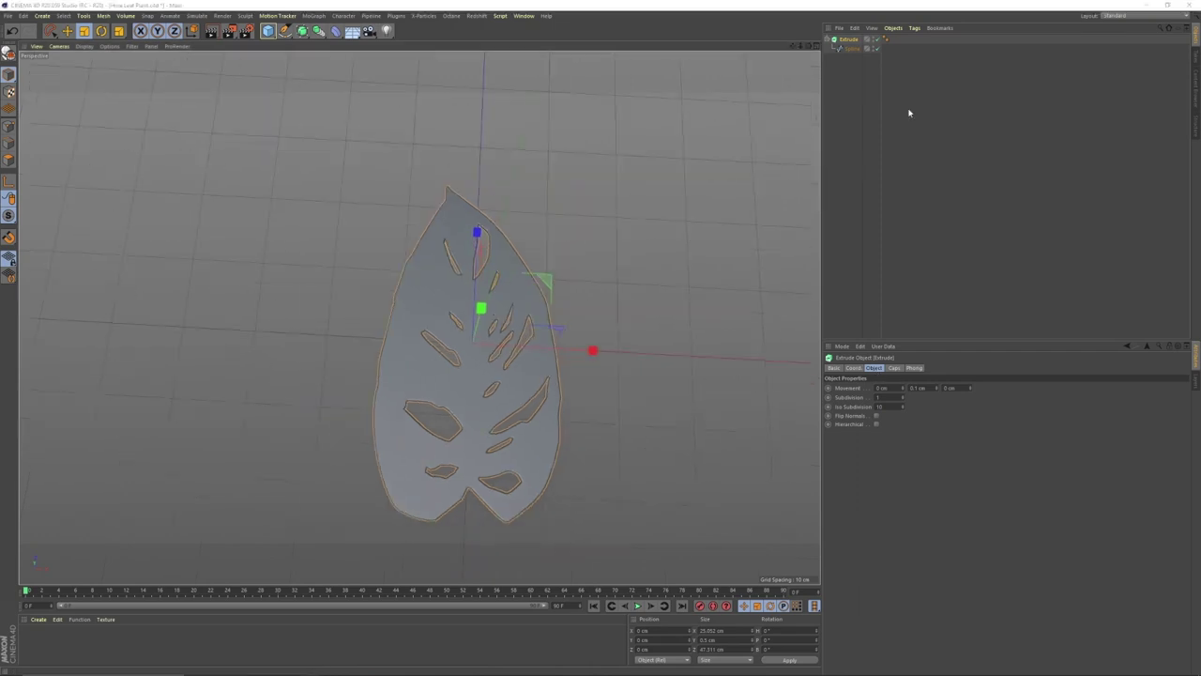
Set the leaf extrusion's start and end fillet radii to 0.1 cm and its Y movement to 0.01 cm
click(895, 368)
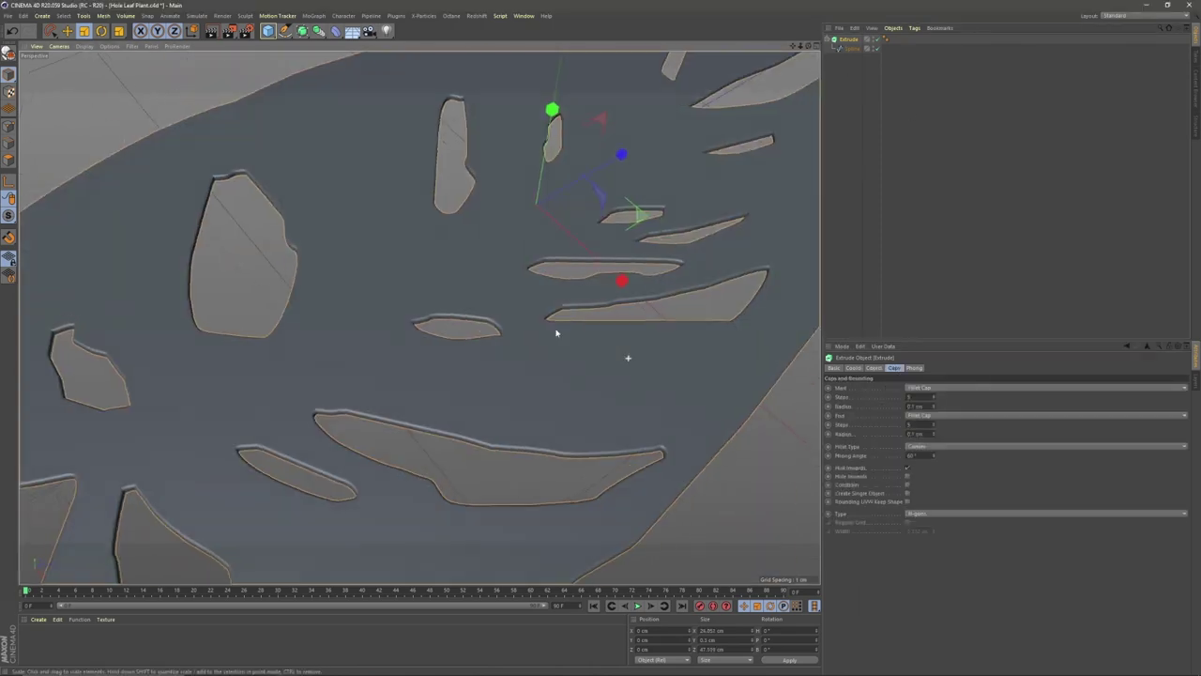
click(874, 368)
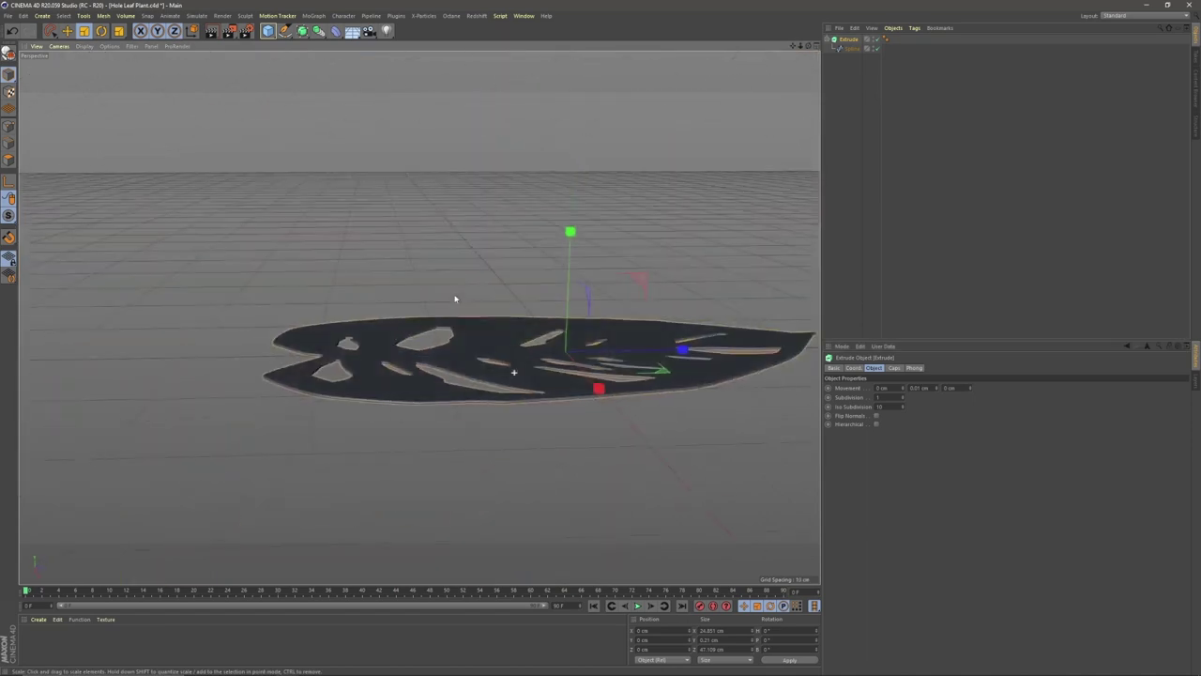
mouse_move(456, 297)
alt+mouse_down()
mouse_move(582, 375)
mouse_move(444, 317)
alt+mouse_up()
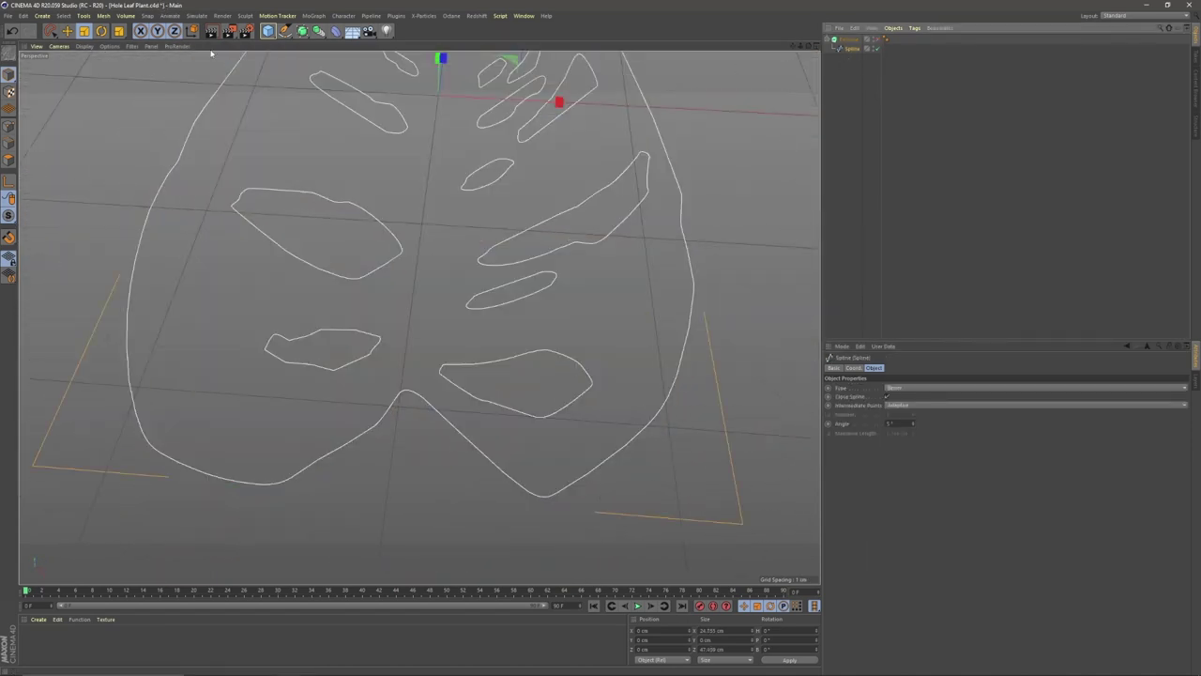
Start a separate Bezier spline with the Pen tool at the notch in the leaf's base, working in the Top view
click(285, 30)
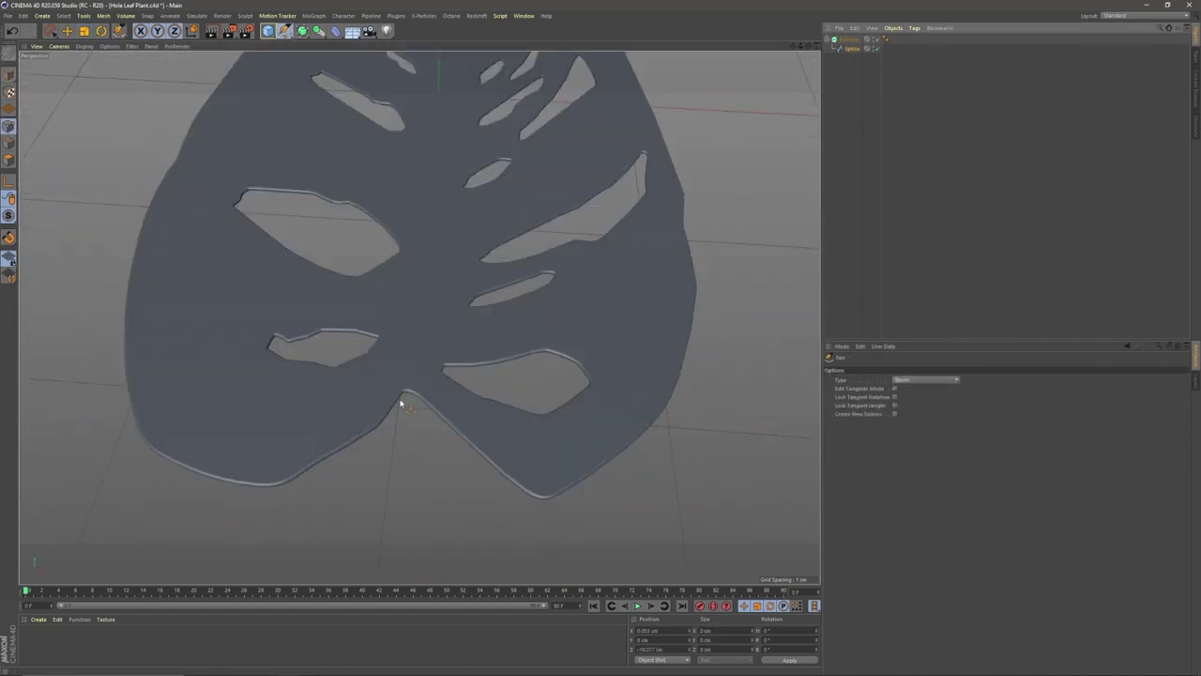
scroll(414, 413, down, 2)
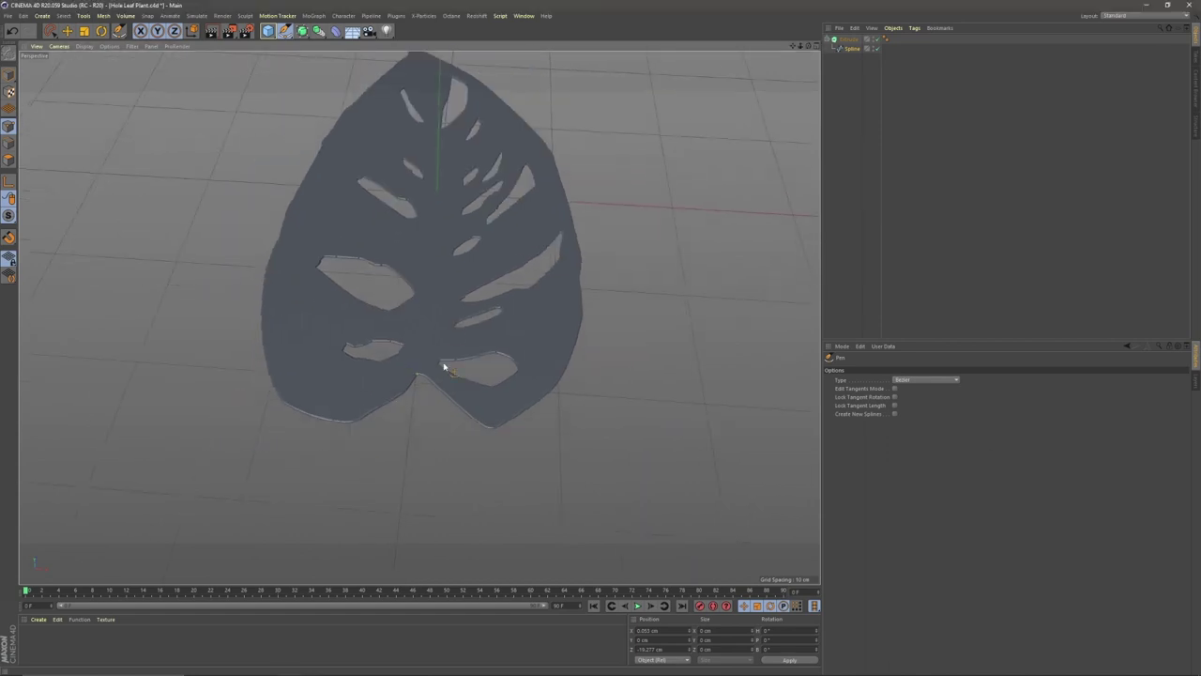
middle_click(442, 362)
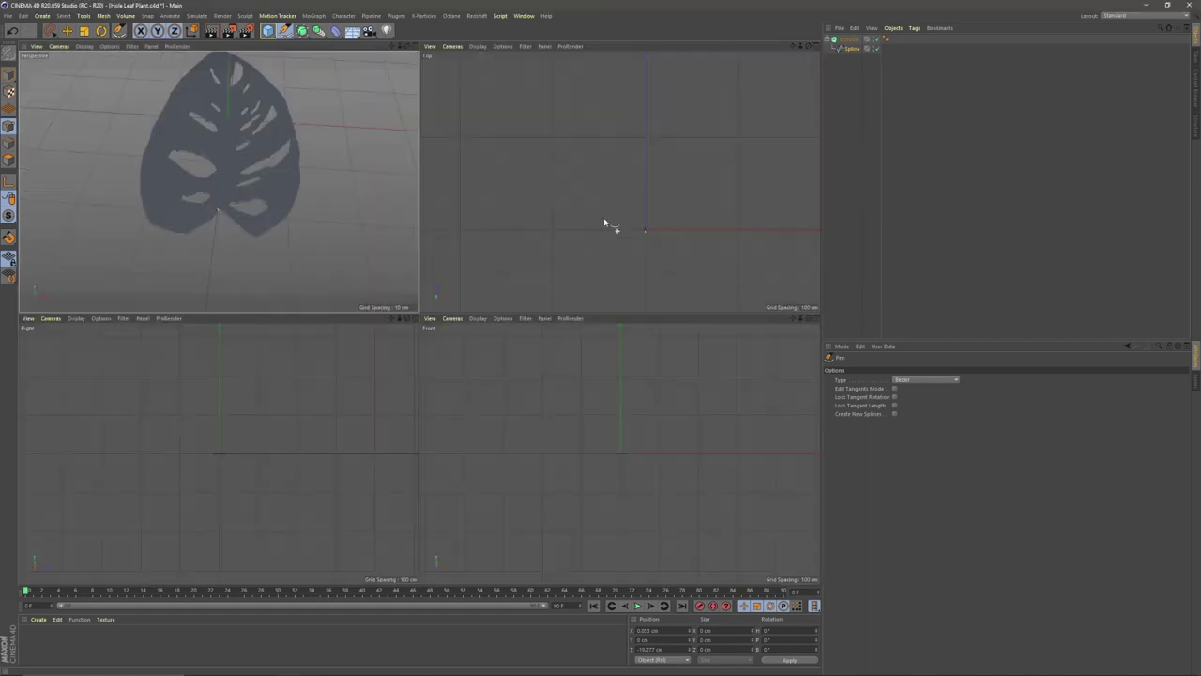
middle_click(526, 194)
key(h)
scroll(526, 300, up, 3)
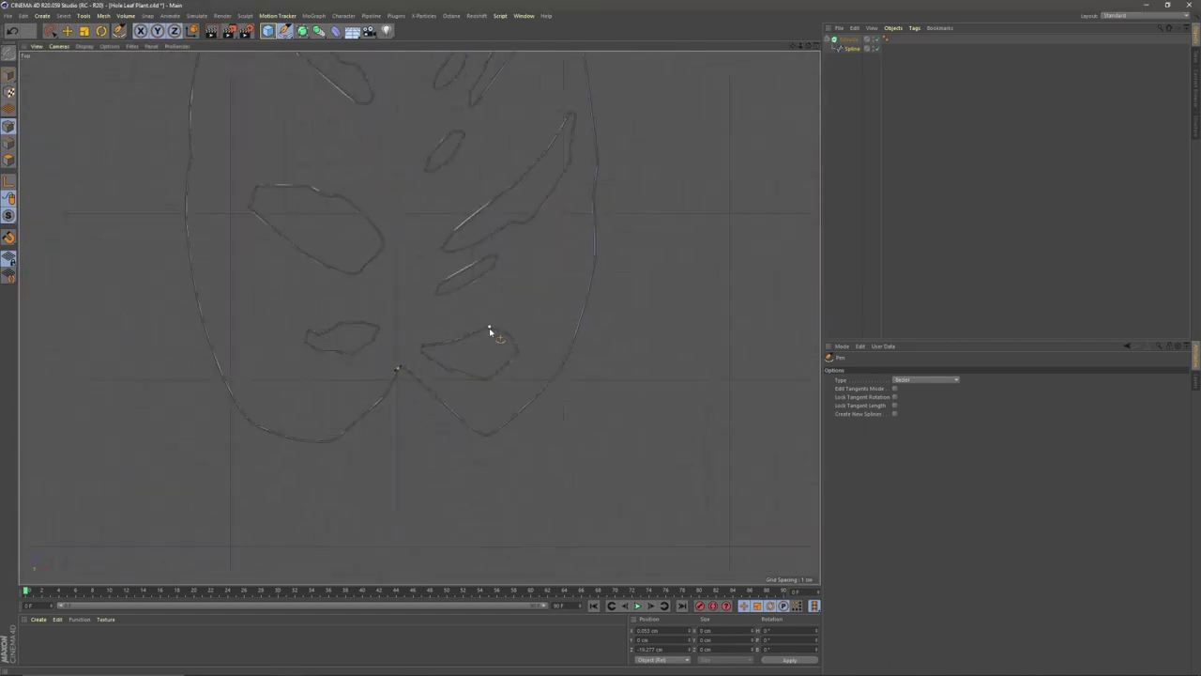
key(ctrl+shift+a)
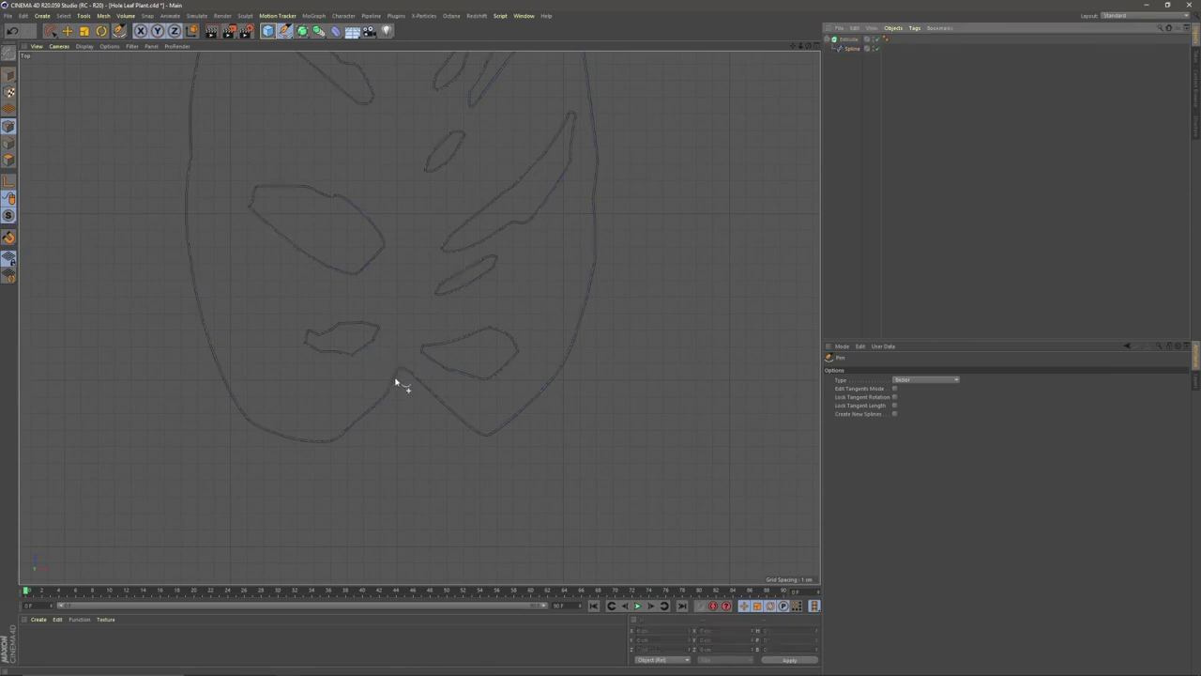
click(406, 364)
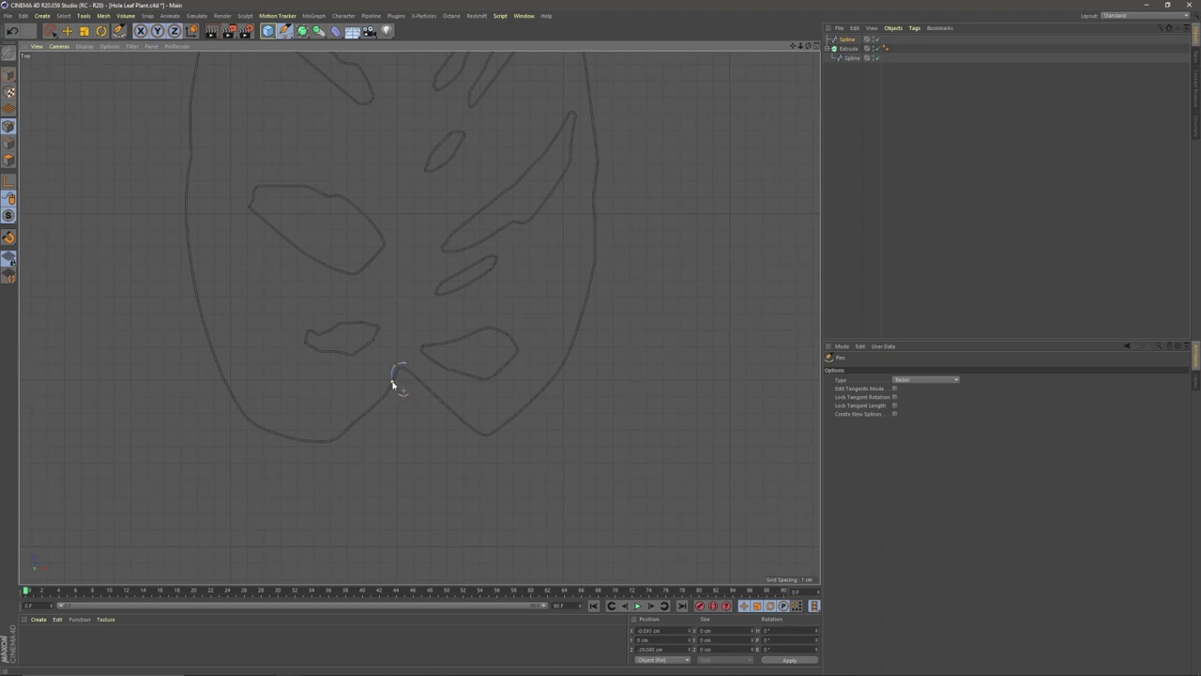
Draw the long, narrow stem outline downward from the leaf's notch and back up, closing it at its starting point
scroll(392, 506, down, 5)
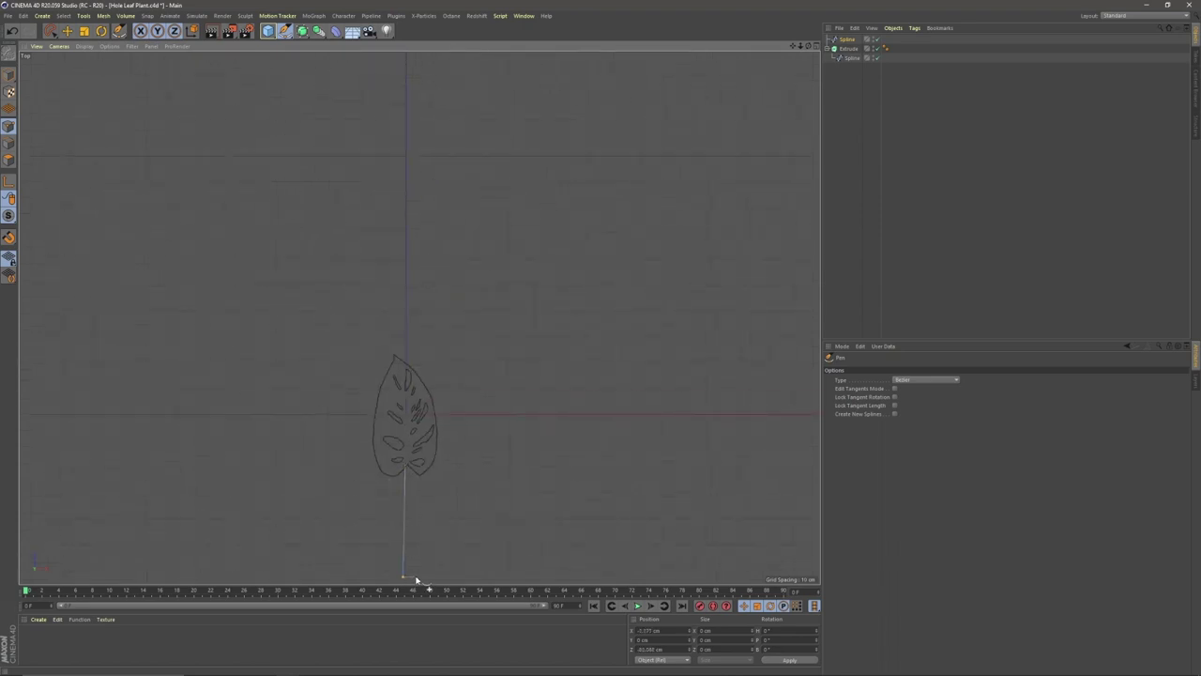
scroll(409, 569, up, 5)
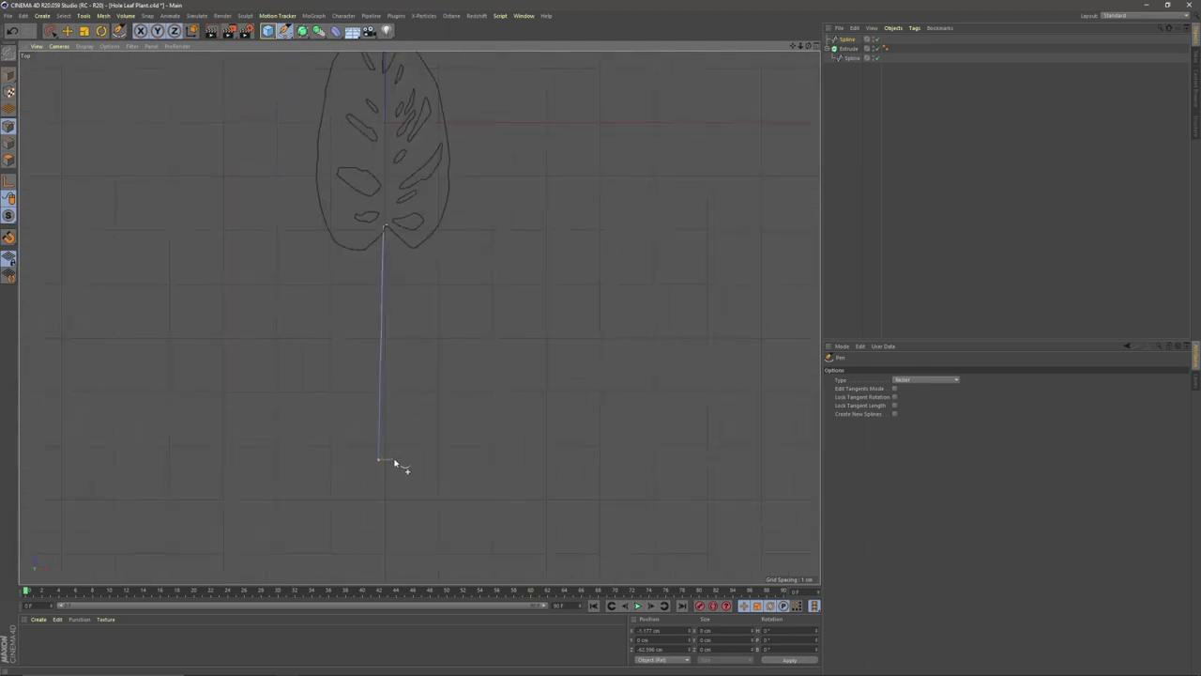
click(392, 460)
scroll(393, 229, up, 6)
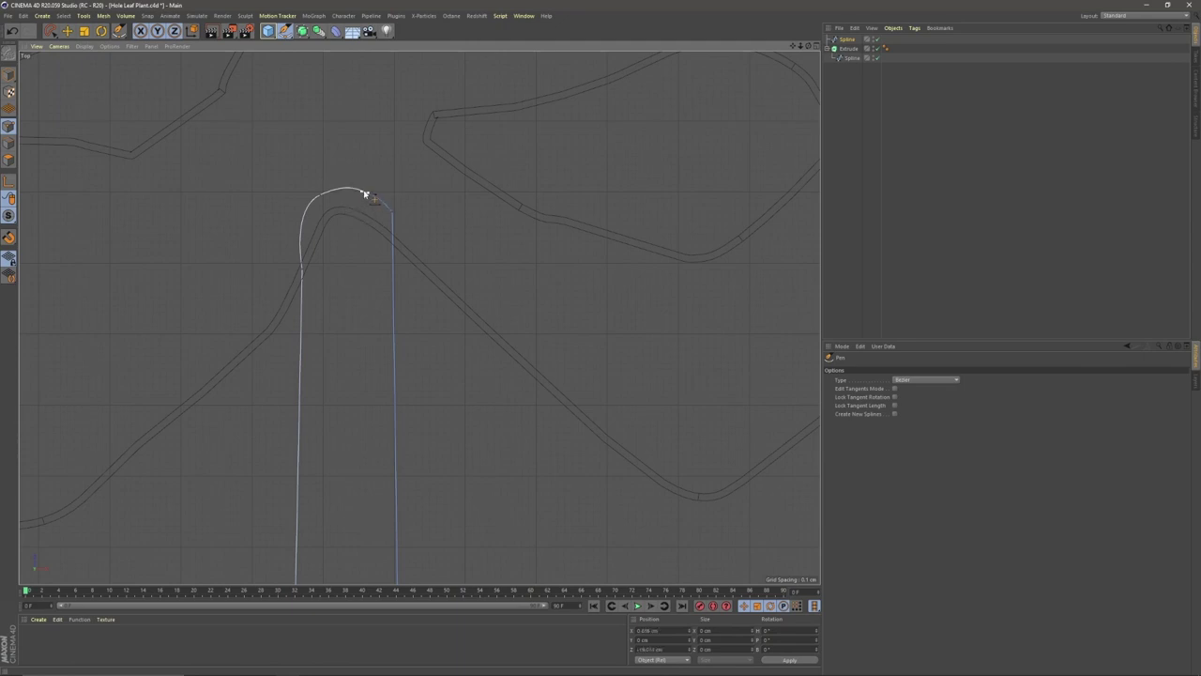
alt+right_drag(364, 232, 247, 283)
Place the stem spline under a new Extrude generator and adjust its movement to make a thin stem
middle_click(633, 118)
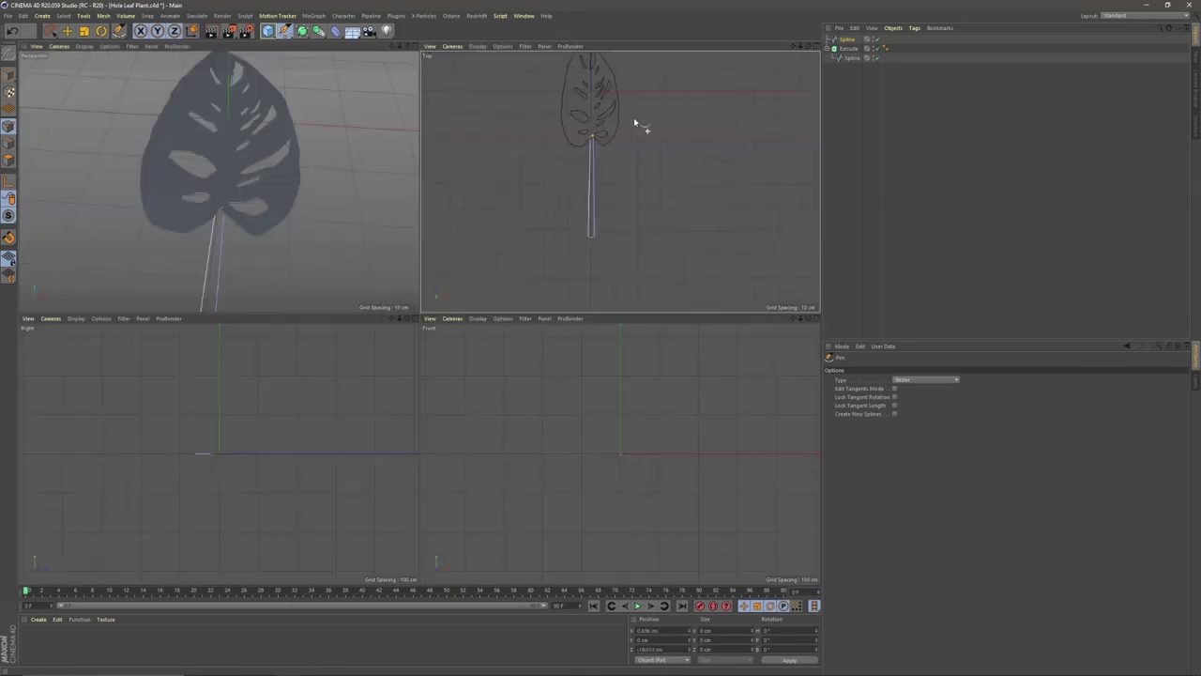
scroll(260, 208, up, 5)
alt+drag(294, 200, 198, 190)
scroll(198, 191, down, 5)
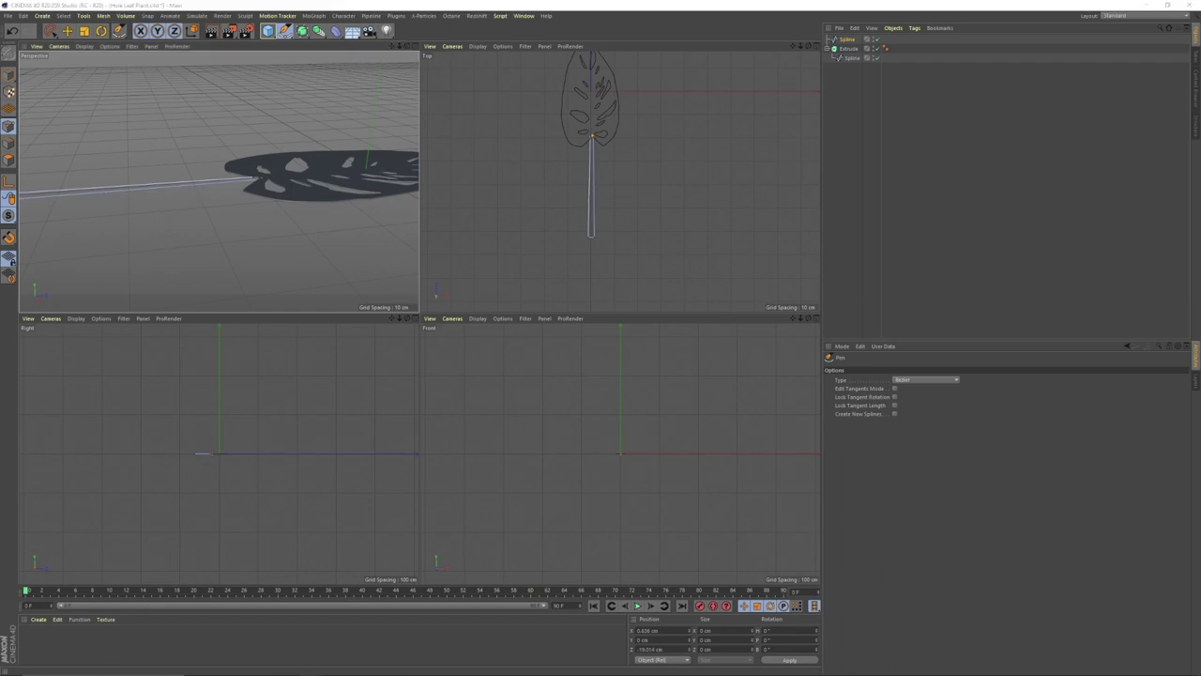
alt+middle_drag(271, 185, 351, 241)
alt+drag(351, 242, 325, 241)
alt+right_drag(325, 242, 437, 184)
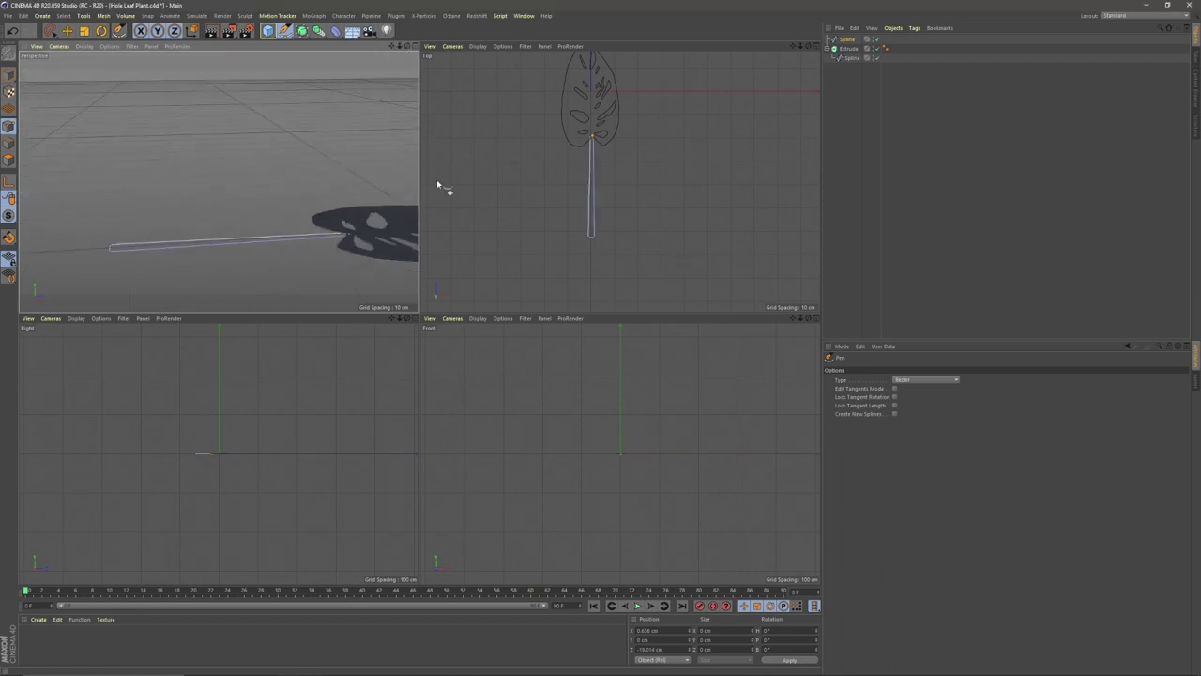
drag(302, 31, 405, 44)
drag(848, 49, 850, 40)
drag(961, 388, 869, 396)
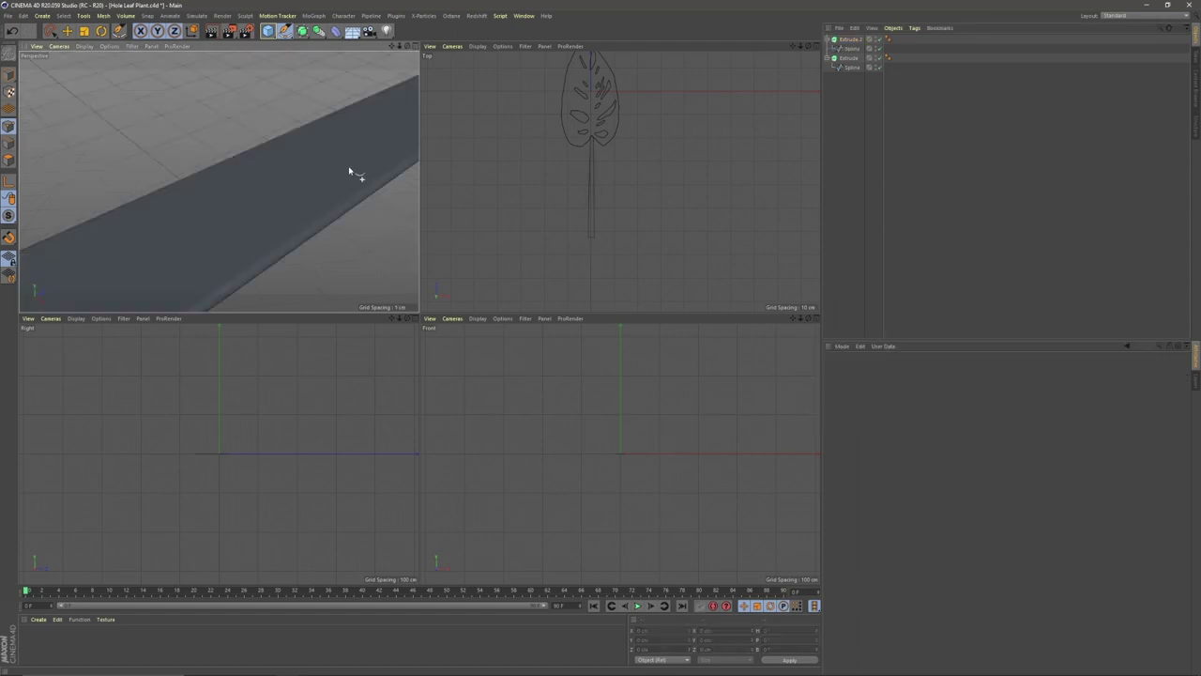
Name the two extrusions Stem and Leaf, and add a null object named Backup
alt+drag(349, 171, 409, 177)
alt+right_drag(409, 177, 330, 175)
alt+right_drag(294, 244, 348, 239)
alt+drag(348, 239, 314, 260)
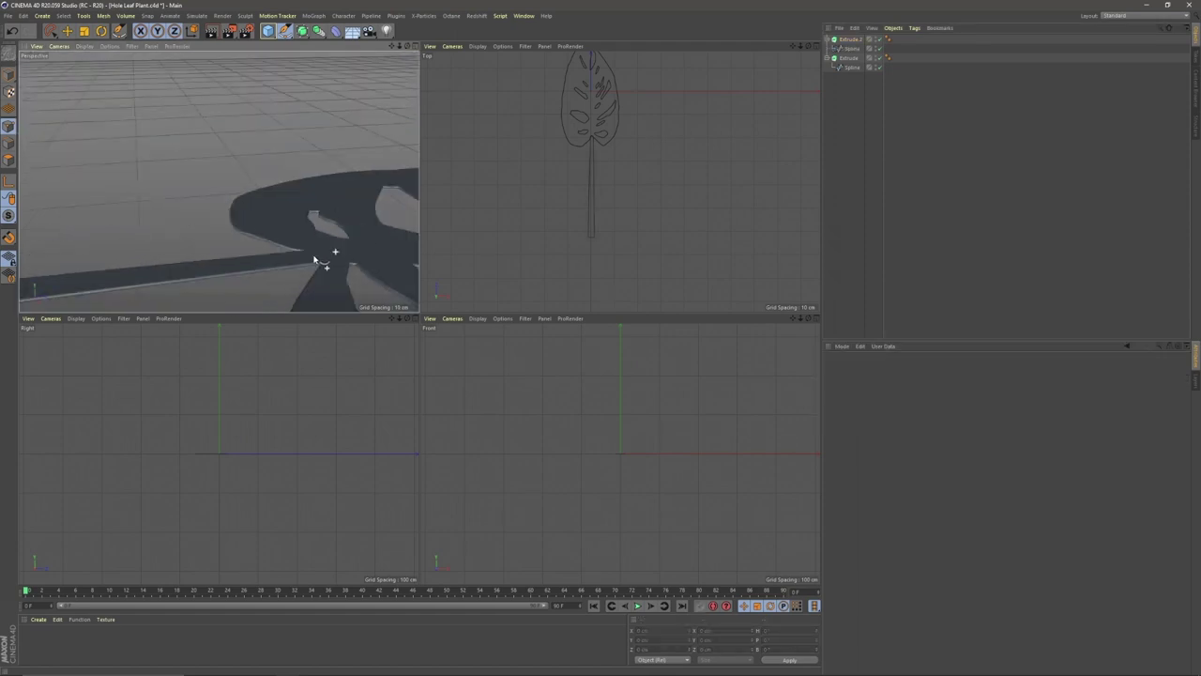
alt+middle_drag(313, 260, 358, 232)
middle_click(218, 184)
scroll(519, 309, down, 8)
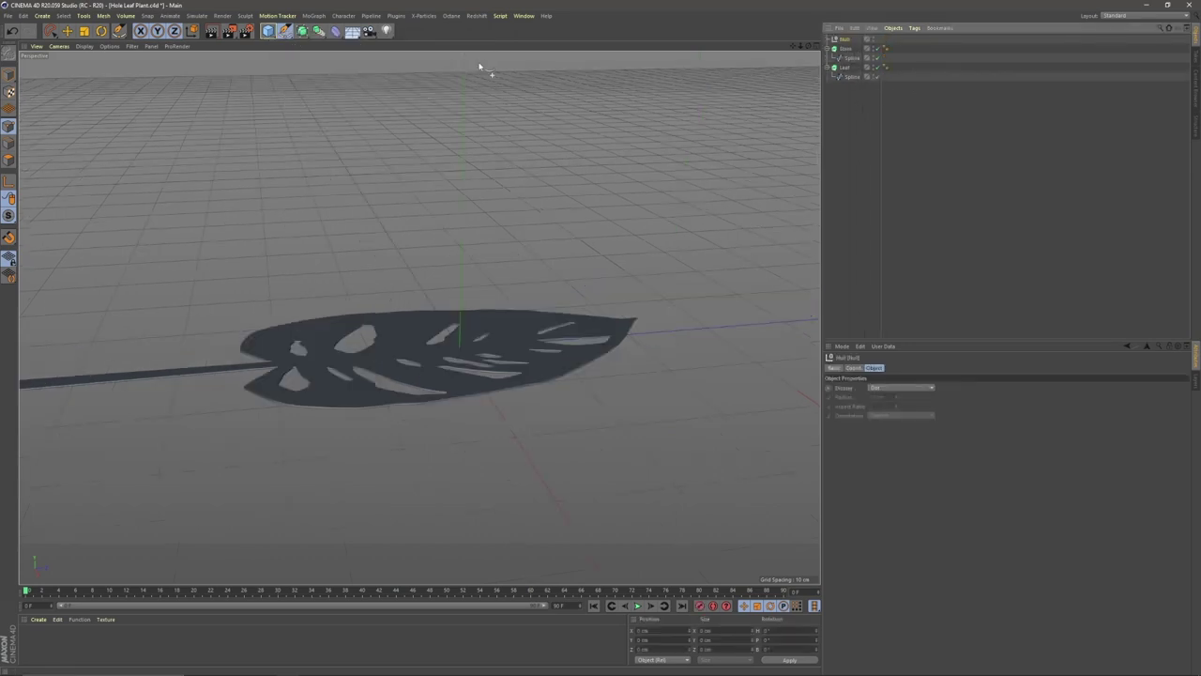
double_click(848, 41)
text(Backup)
key(Return)
Create a polygon copy of the Leaf extrusion, place it first in the object hierarchy and merge its parts into one object
click(849, 69)
right_click(849, 69)
click(886, 155)
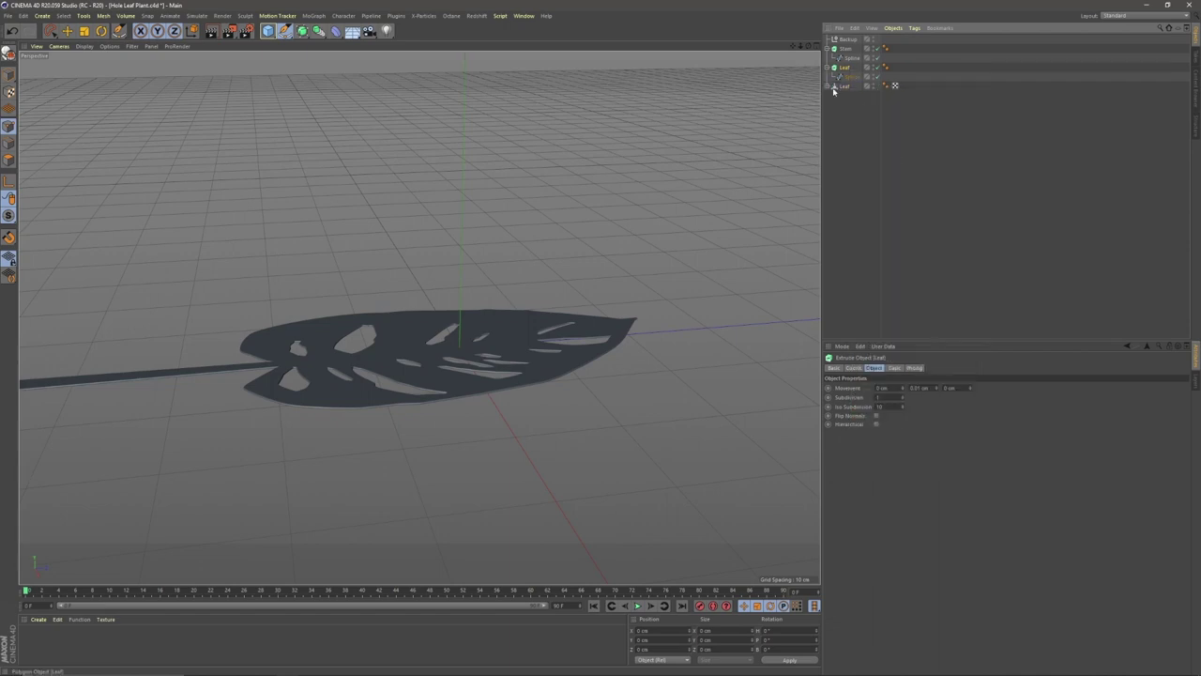
drag(835, 88, 834, 36)
click(826, 40)
middle_click(844, 40)
right_click(843, 39)
click(903, 314)
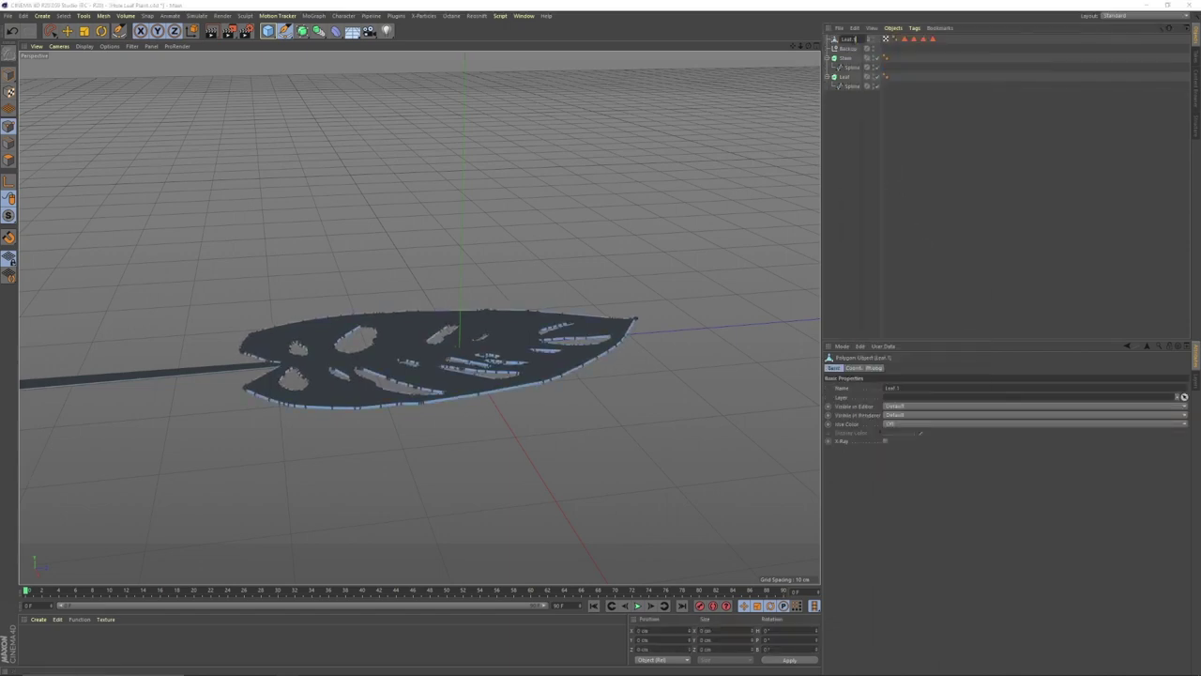
Store the Leaf extrusion under Backup, and make a merged polygon copy of the Stem extrusion beside the polygon Leaf
drag(844, 77, 848, 49)
right_click(851, 77)
click(917, 340)
click(826, 96)
right_click(846, 95)
click(905, 371)
drag(846, 96, 854, 44)
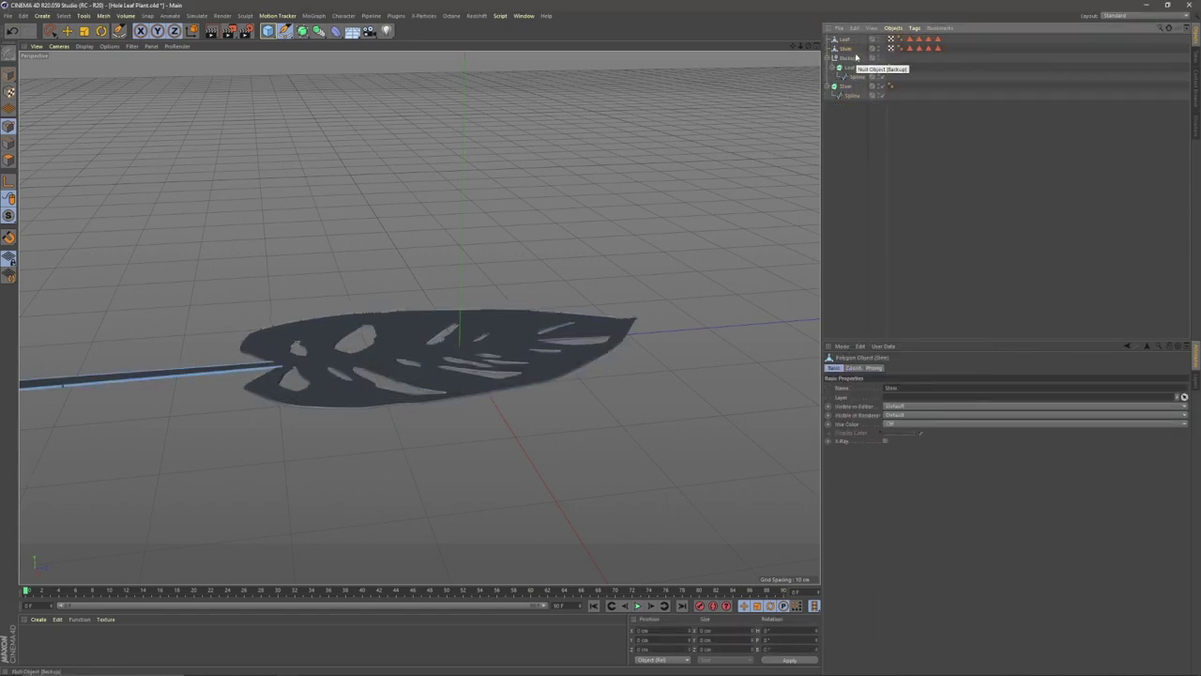
Switch to the Sculpt layout and prepare the polygon Leaf for sculpting with the Grab brush
click(1135, 17)
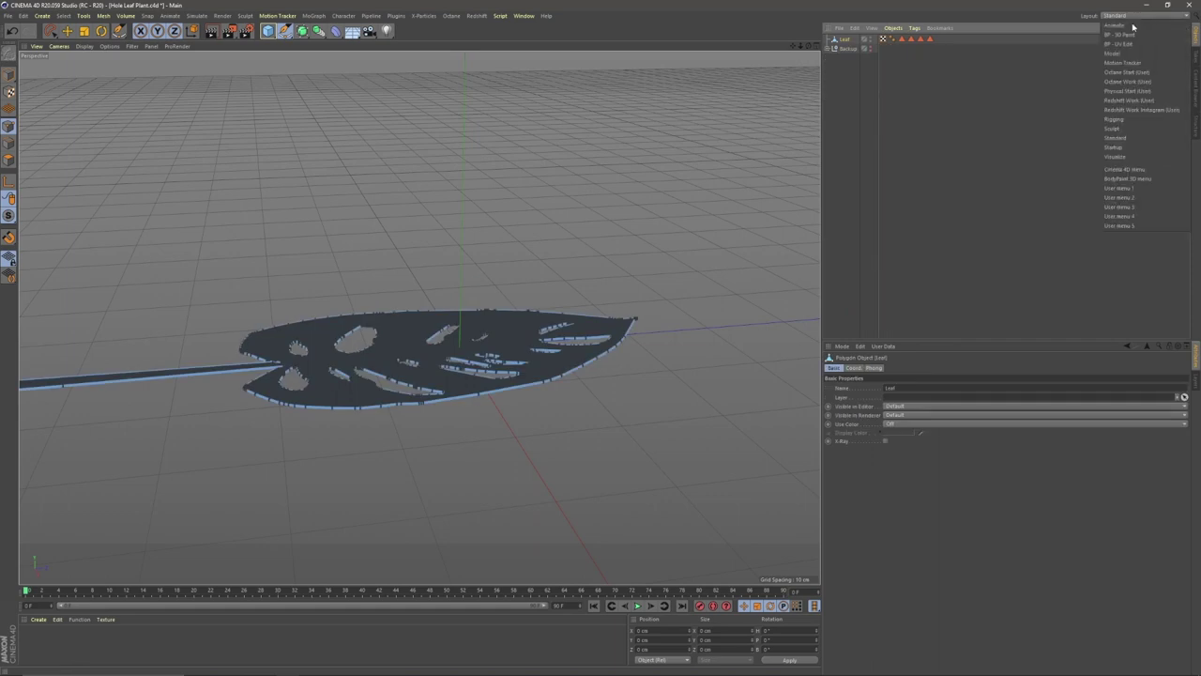
click(1131, 131)
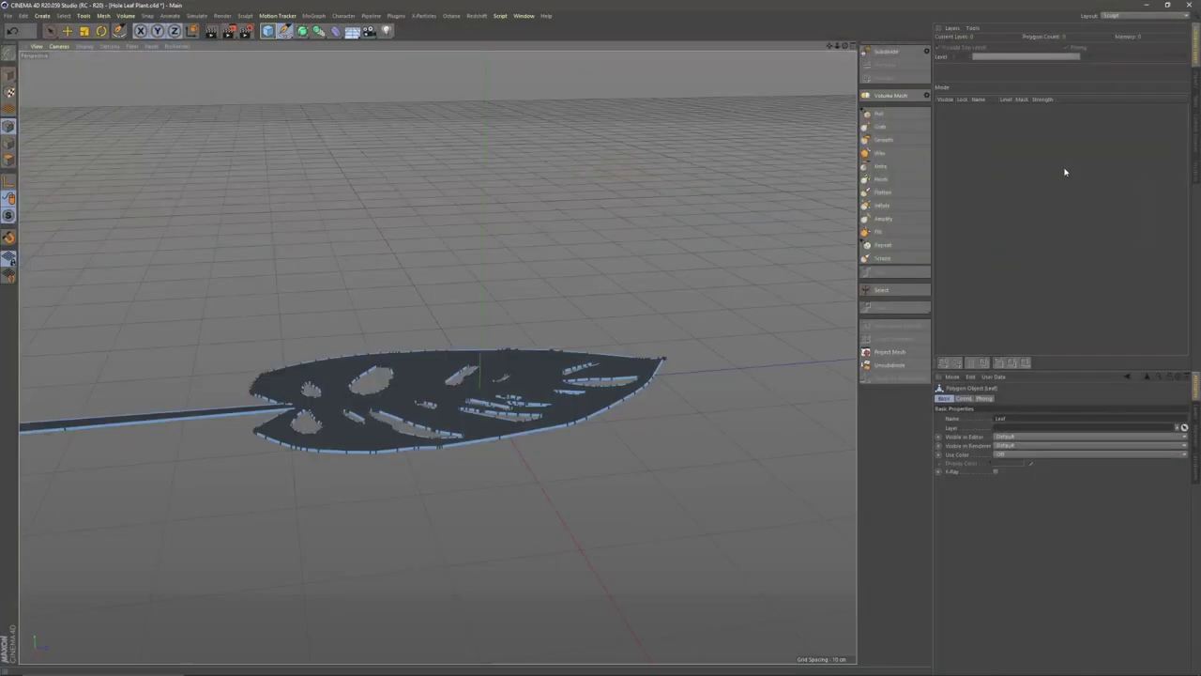
scroll(575, 335, up, 5)
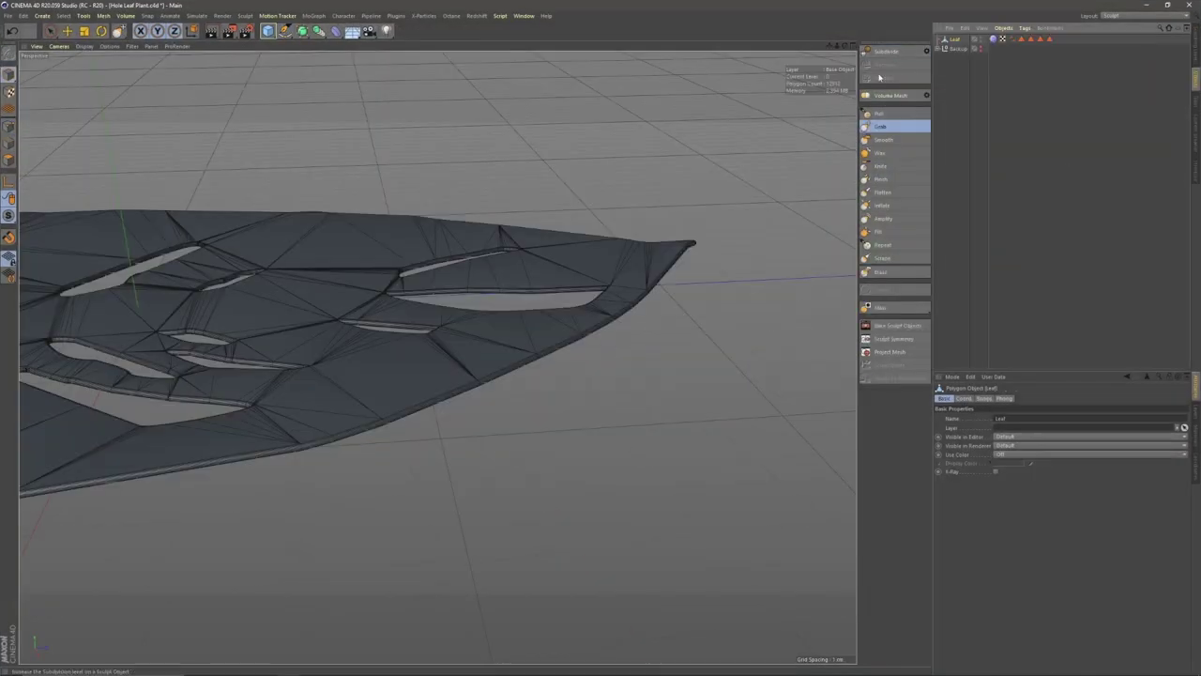
mouse_move(575, 335)
alt+mouse_down()
mouse_move(501, 338)
mouse_move(548, 330)
alt+mouse_up()
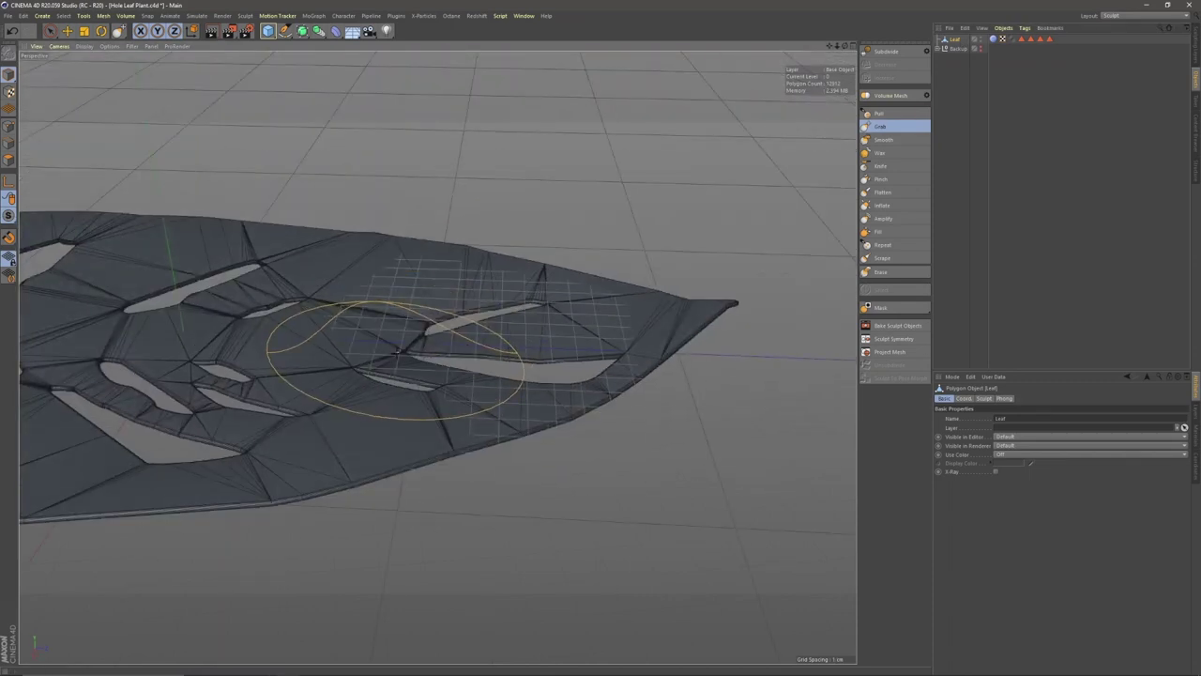
Bend the flat leaf's edges and surface into gentle, uneven waves with the Grab brush, working from several sides
alt+drag(316, 339, 367, 362)
key(ctrl+shift+z)
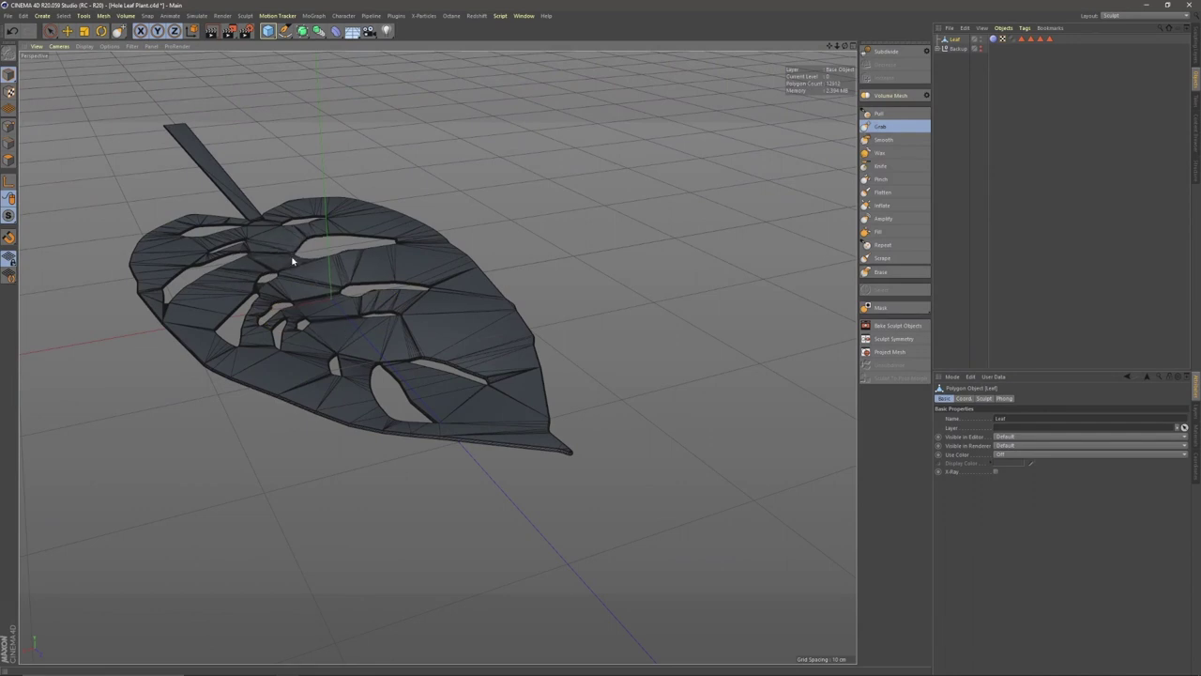
mouse_move(134, 254)
alt+mouse_down()
mouse_move(150, 323)
mouse_move(276, 271)
mouse_move(347, 350)
alt+mouse_up()
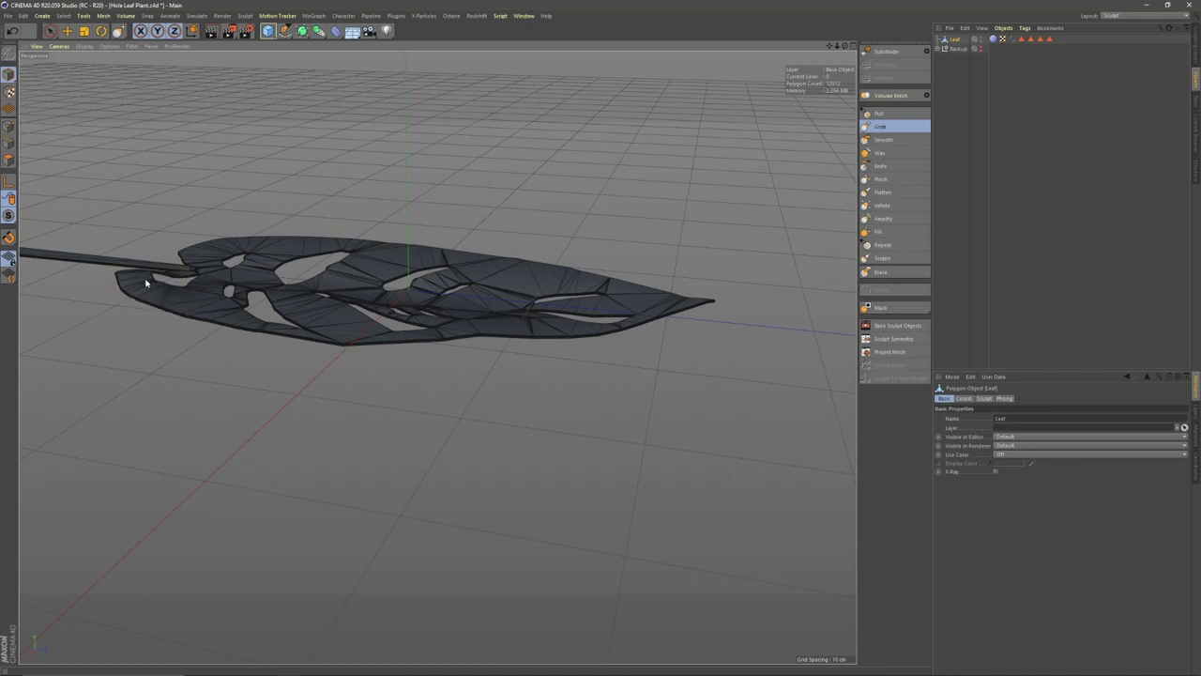
mouse_move(151, 302)
alt+mouse_down()
mouse_move(225, 296)
mouse_move(281, 324)
mouse_move(281, 370)
alt+mouse_up()
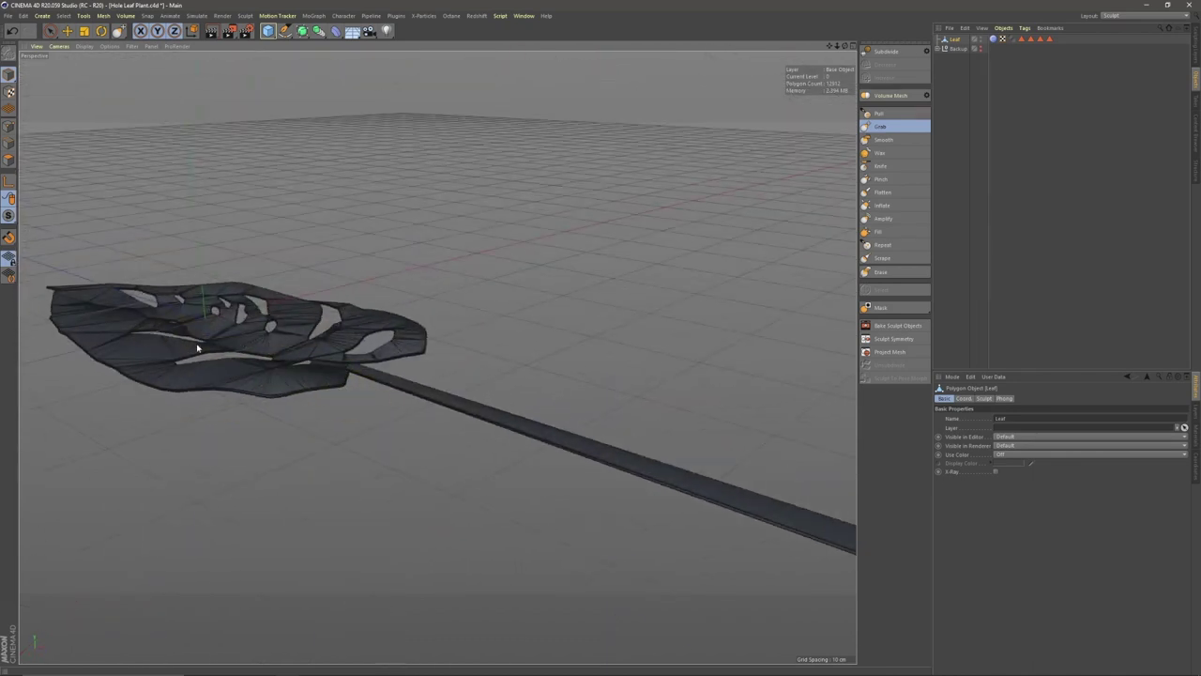
alt+drag(197, 348, 250, 383)
alt+drag(199, 324, 199, 336)
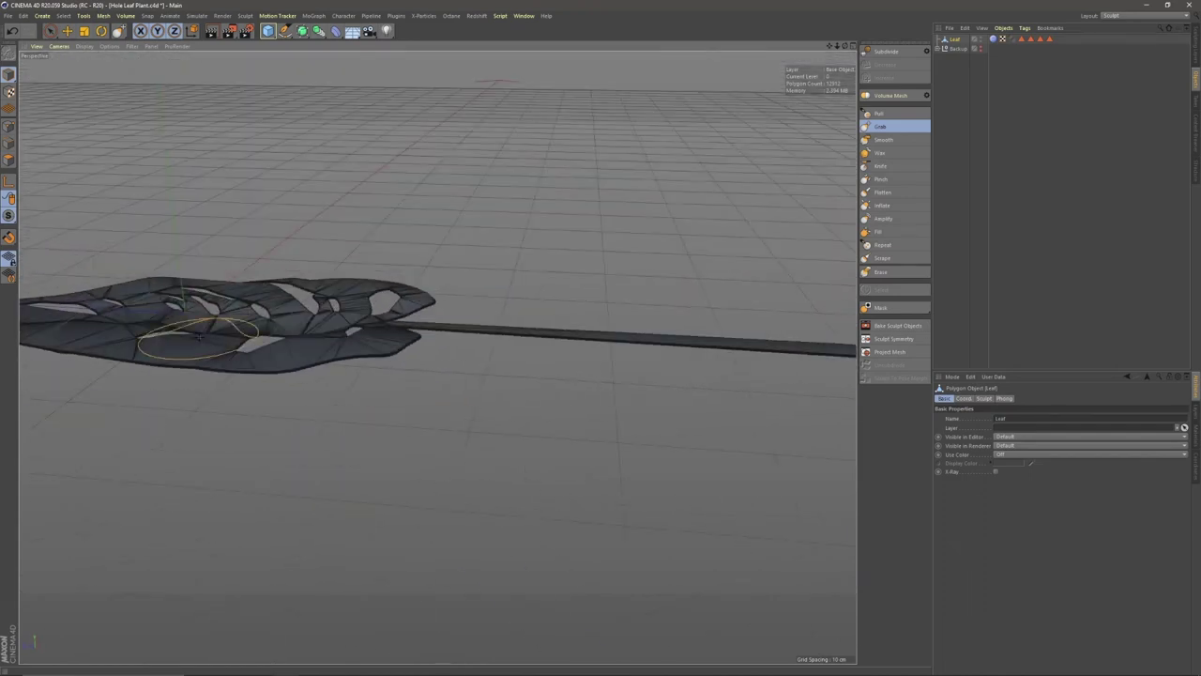
mouse_move(242, 301)
alt+mouse_down()
mouse_move(236, 388)
mouse_move(242, 376)
mouse_move(197, 404)
alt+mouse_up()
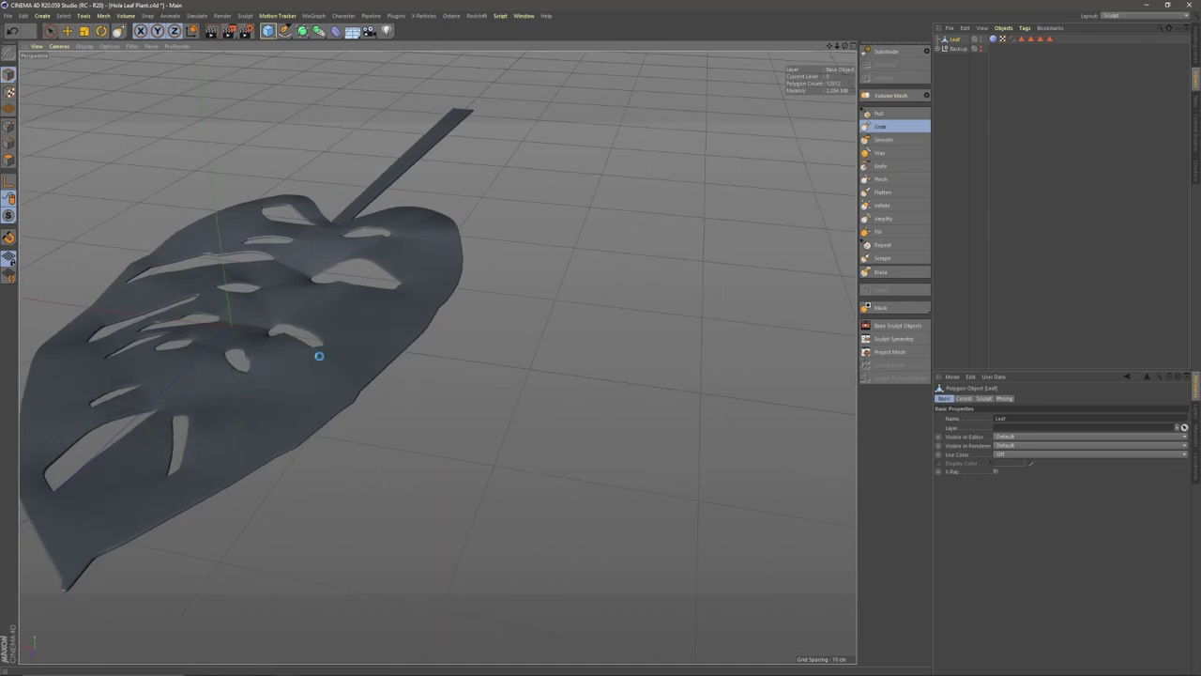
mouse_move(103, 535)
alt+mouse_down()
mouse_move(246, 496)
mouse_move(310, 500)
mouse_move(338, 480)
mouse_move(329, 538)
alt+mouse_up()
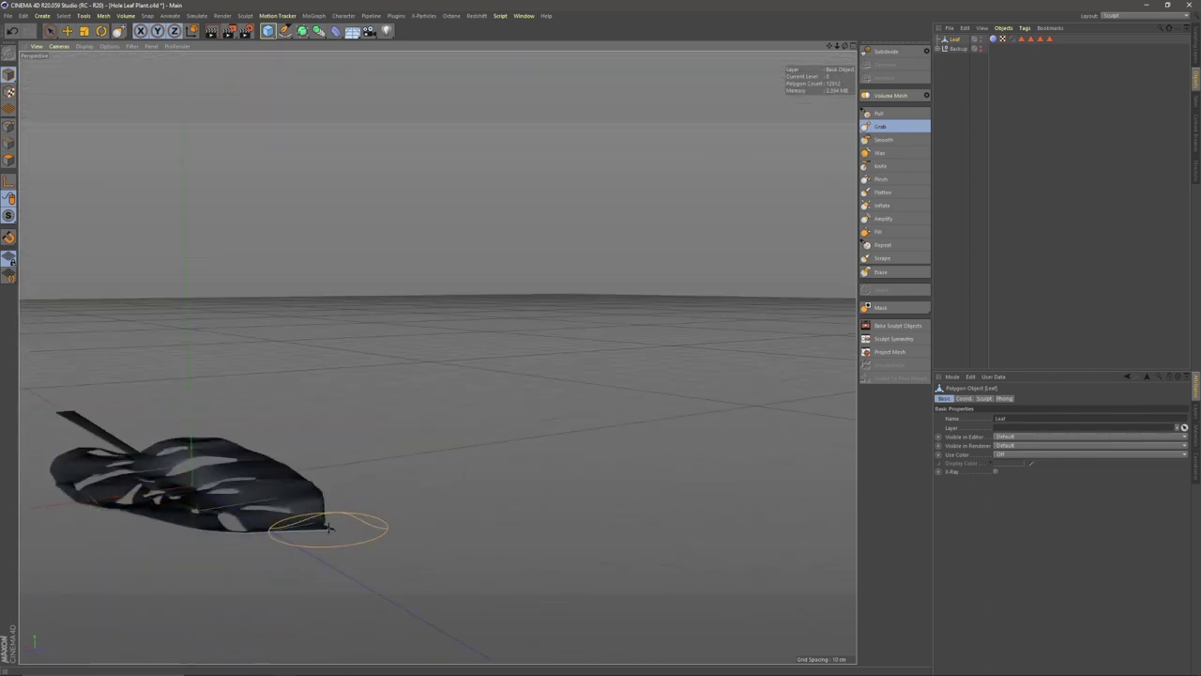
Bend and reshape the leaf's pointed tip with the Grab brush
click(884, 126)
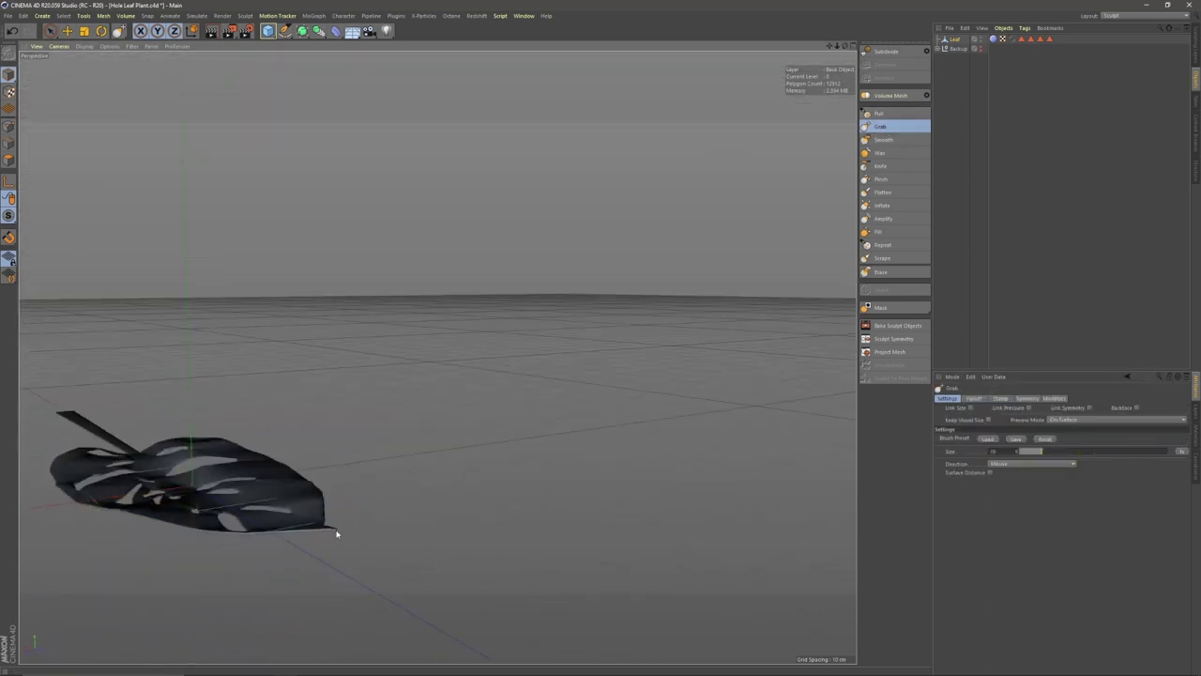
scroll(335, 532, up, 4)
mouse_move(349, 536)
mouse_down()
mouse_move(329, 564)
mouse_move(298, 545)
mouse_move(297, 527)
mouse_up()
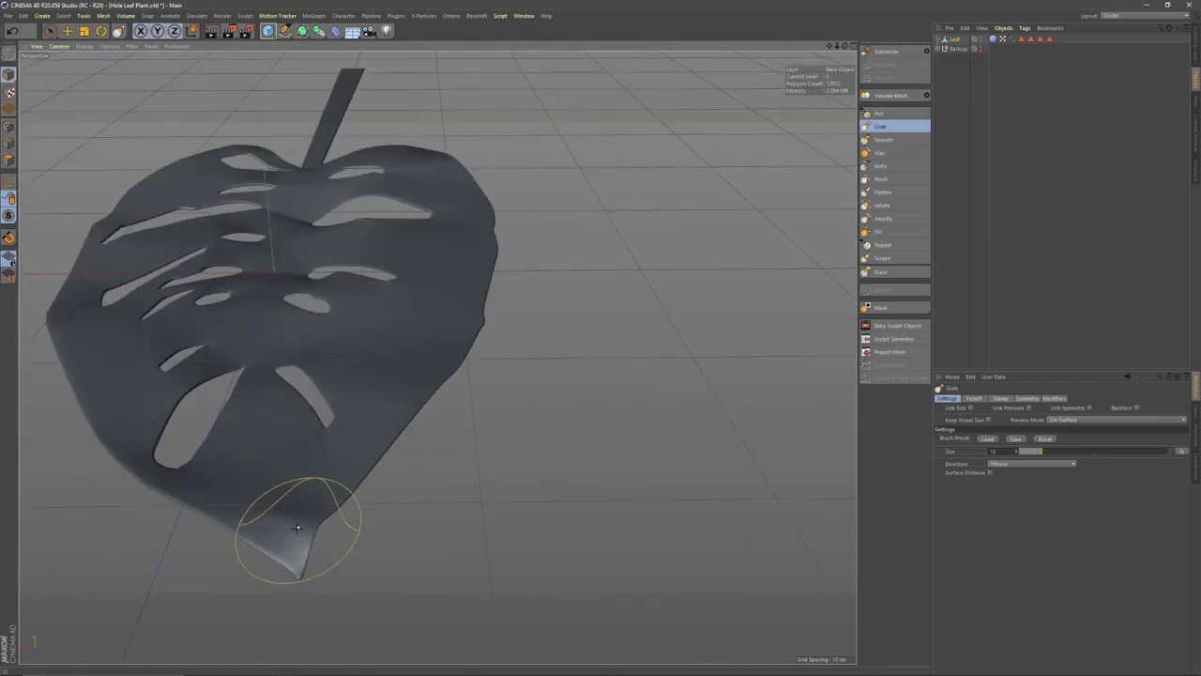
Bend broad areas around the leaf's middle and holes with the Grab brush at size 73
scroll(282, 488, down, 3)
alt+drag(276, 480, 343, 510)
alt+middle_drag(187, 478, 289, 545)
alt+drag(289, 545, 251, 487)
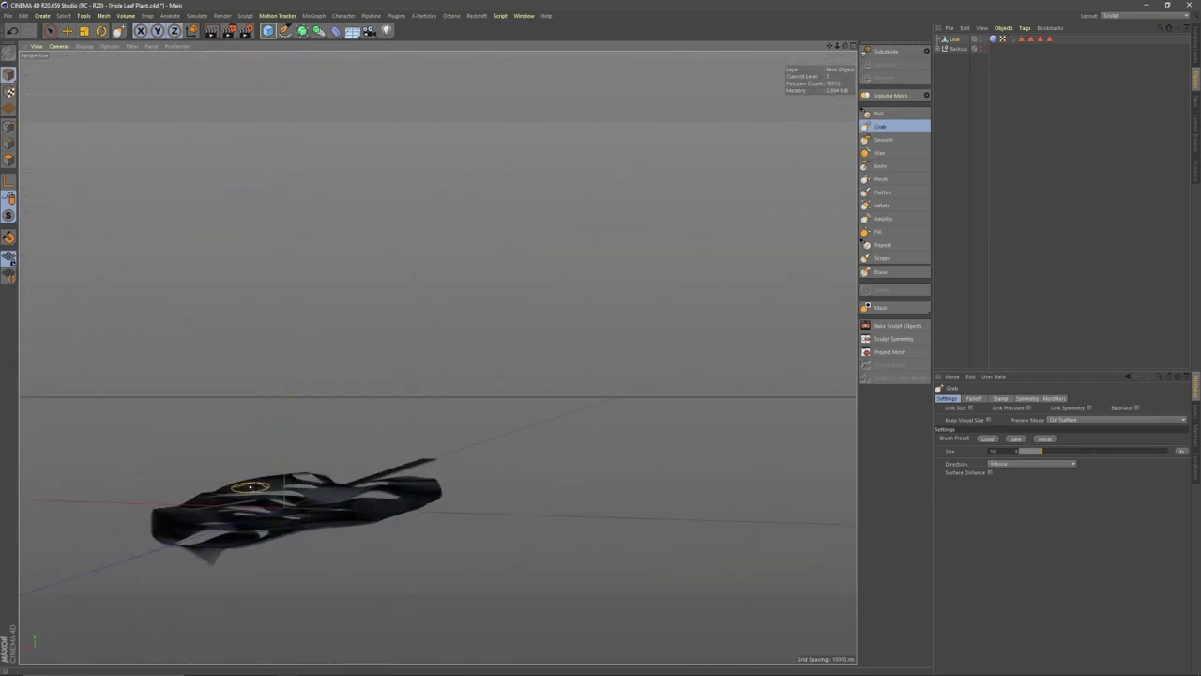
drag(1040, 452, 1128, 452)
alt+drag(309, 504, 309, 550)
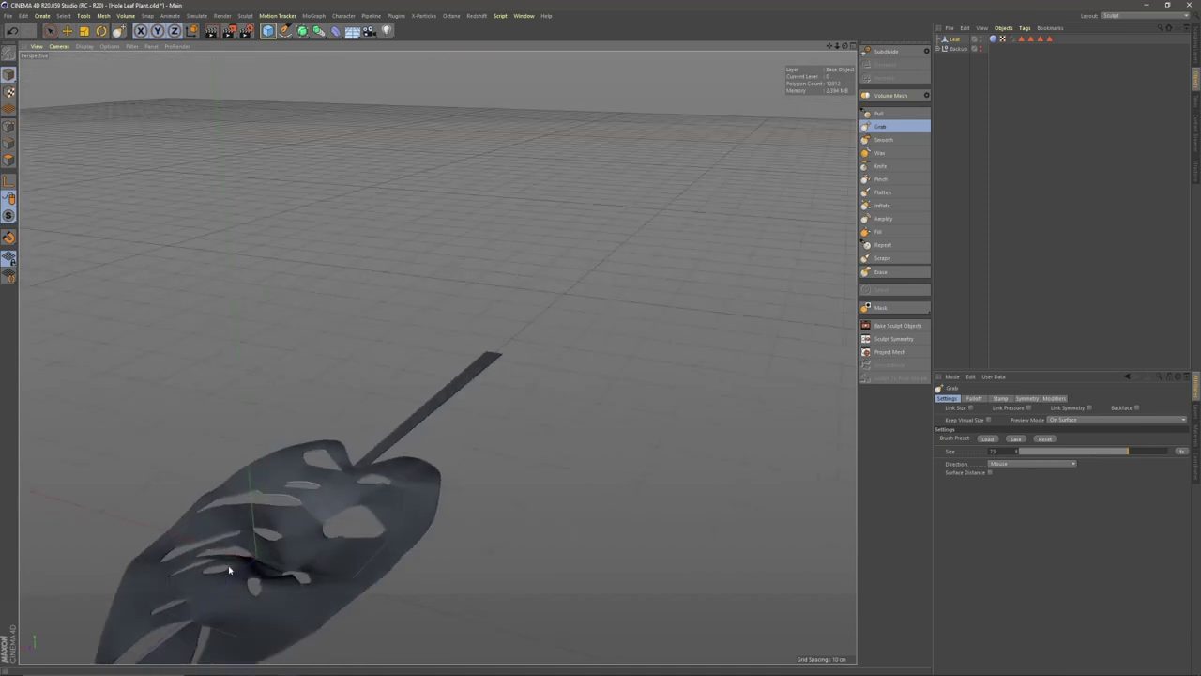
drag(229, 569, 234, 595)
drag(214, 548, 212, 537)
drag(242, 490, 245, 477)
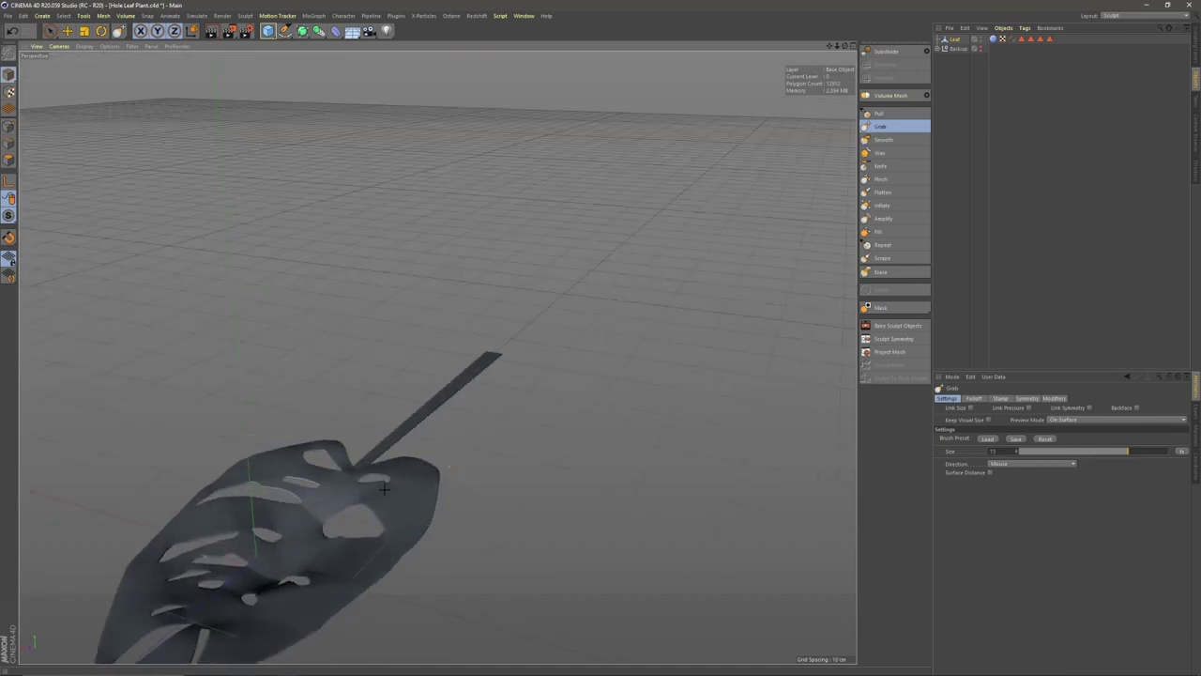
mouse_move(311, 568)
alt+mouse_down()
mouse_move(310, 521)
mouse_move(311, 561)
alt+mouse_up()
alt+middle_drag(300, 610, 302, 540)
drag(223, 552, 204, 590)
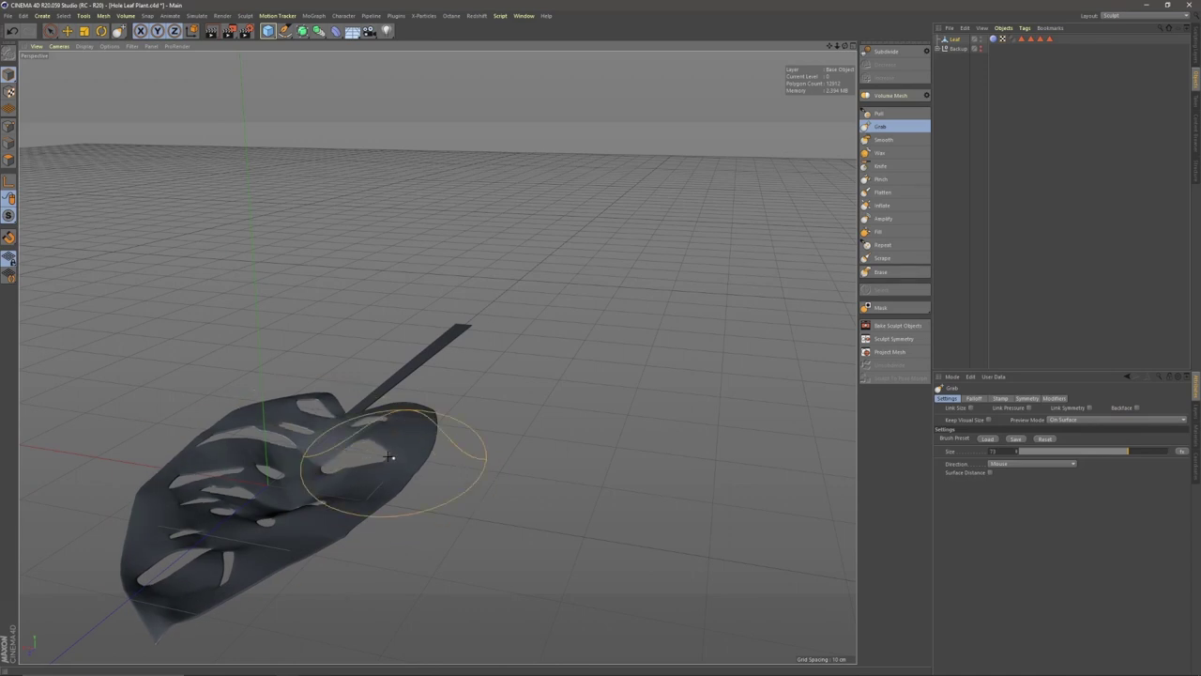
Reduce the Grab brush size to 61 and refine the leaf's folds, checking them from above and the side
mouse_move(362, 471)
alt+mouse_down()
mouse_move(280, 520)
mouse_move(285, 578)
alt+mouse_up()
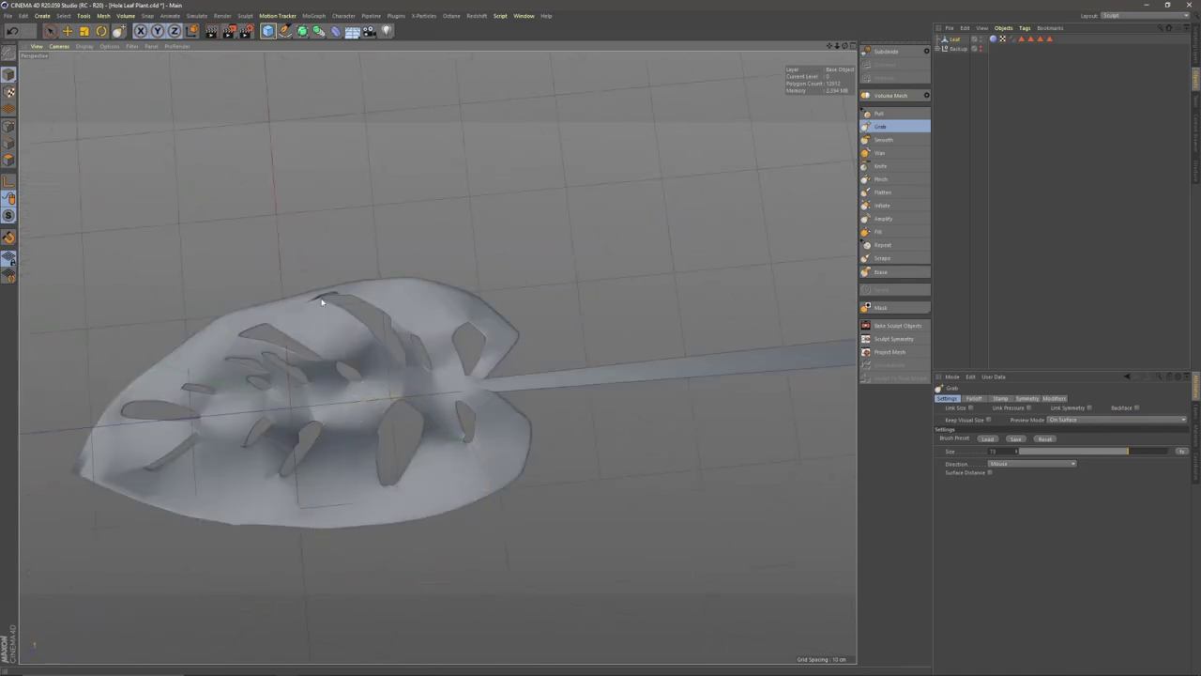
alt+drag(314, 525, 293, 470)
mouse_move(282, 538)
alt+mouse_down()
mouse_move(284, 431)
mouse_move(281, 445)
alt+mouse_up()
drag(1128, 451, 1109, 451)
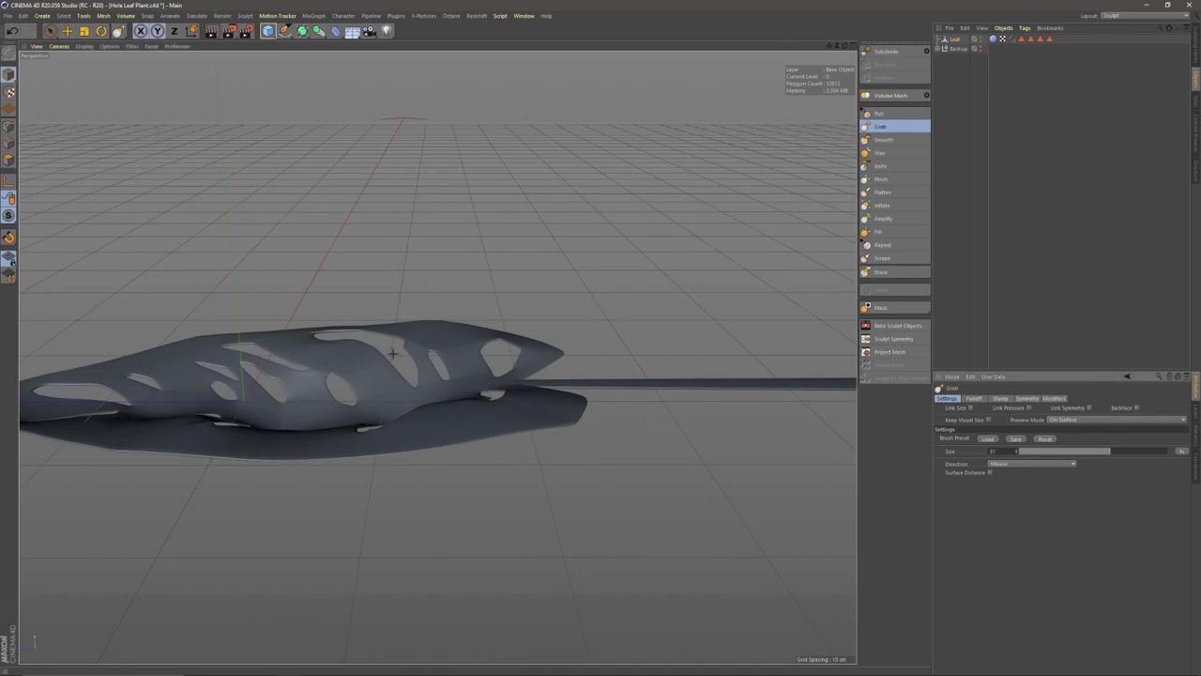
mouse_move(281, 415)
alt+mouse_down()
mouse_move(215, 421)
mouse_move(197, 439)
alt+mouse_up()
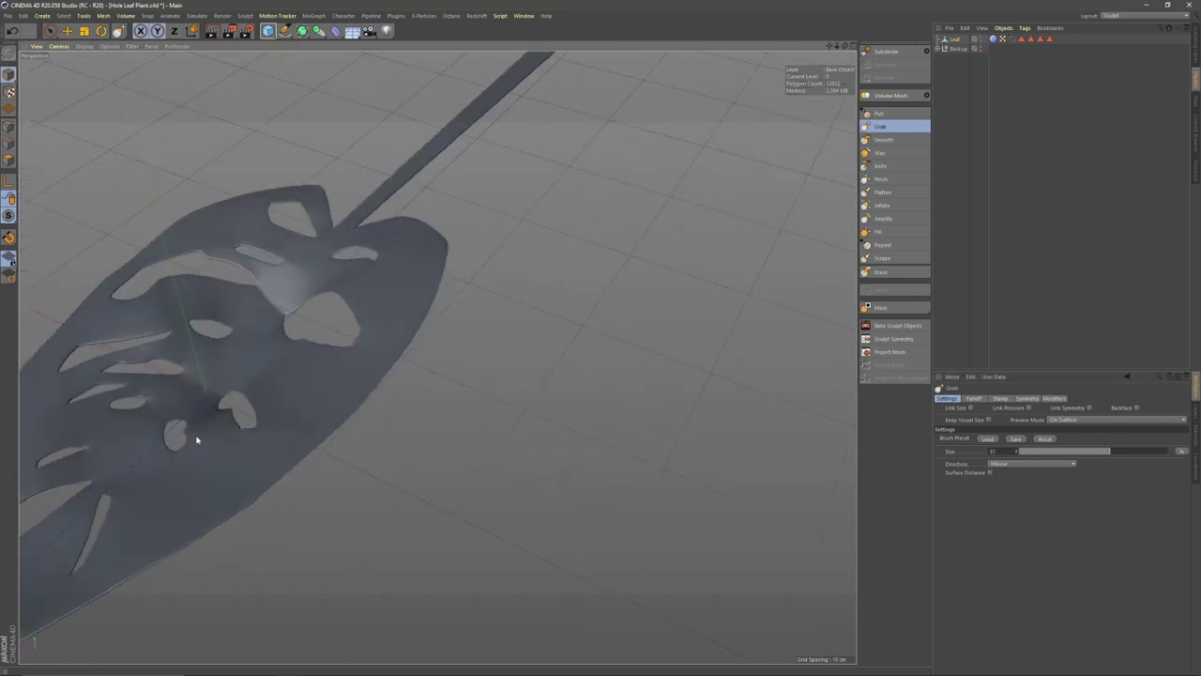
Smooth the creased area around the small holes with the Smooth brush, testing the Backface and Edge Detect options
click(883, 139)
click(1137, 408)
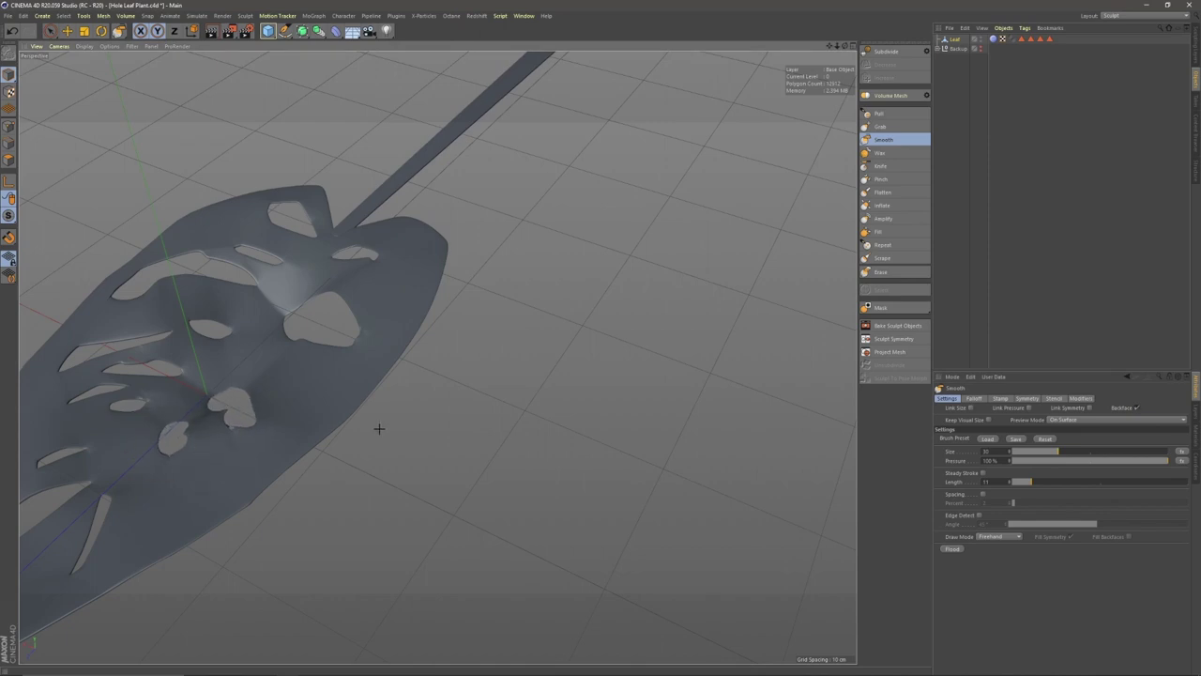
click(978, 515)
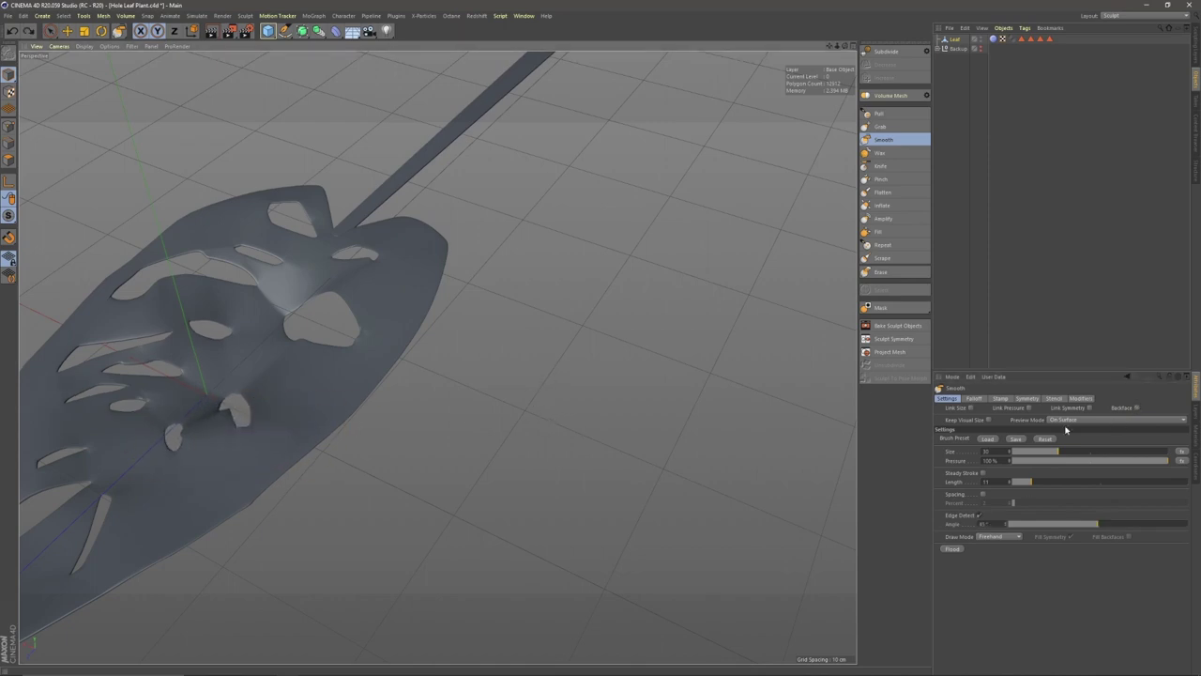
Switch back to the Grab brush and refine the leaf's curled edges and tip from several sides
alt+drag(184, 420, 451, 423)
click(892, 129)
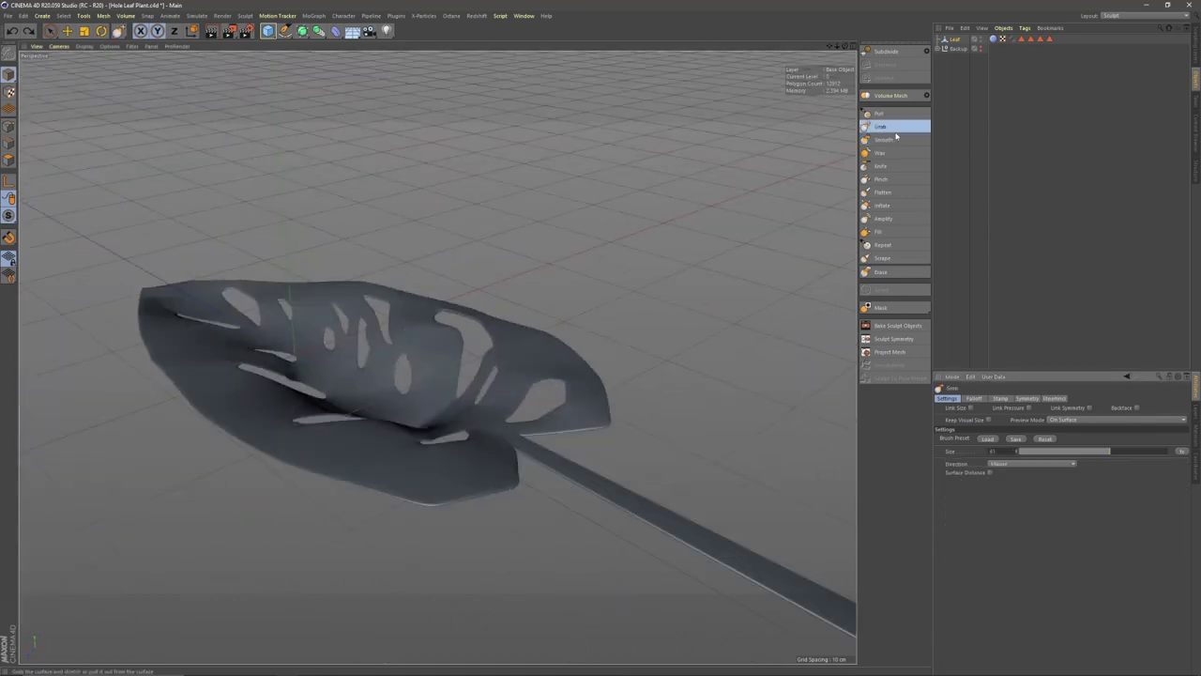
mouse_move(395, 383)
alt+mouse_down()
mouse_move(447, 389)
mouse_move(427, 408)
alt+mouse_up()
scroll(427, 409, down, 5)
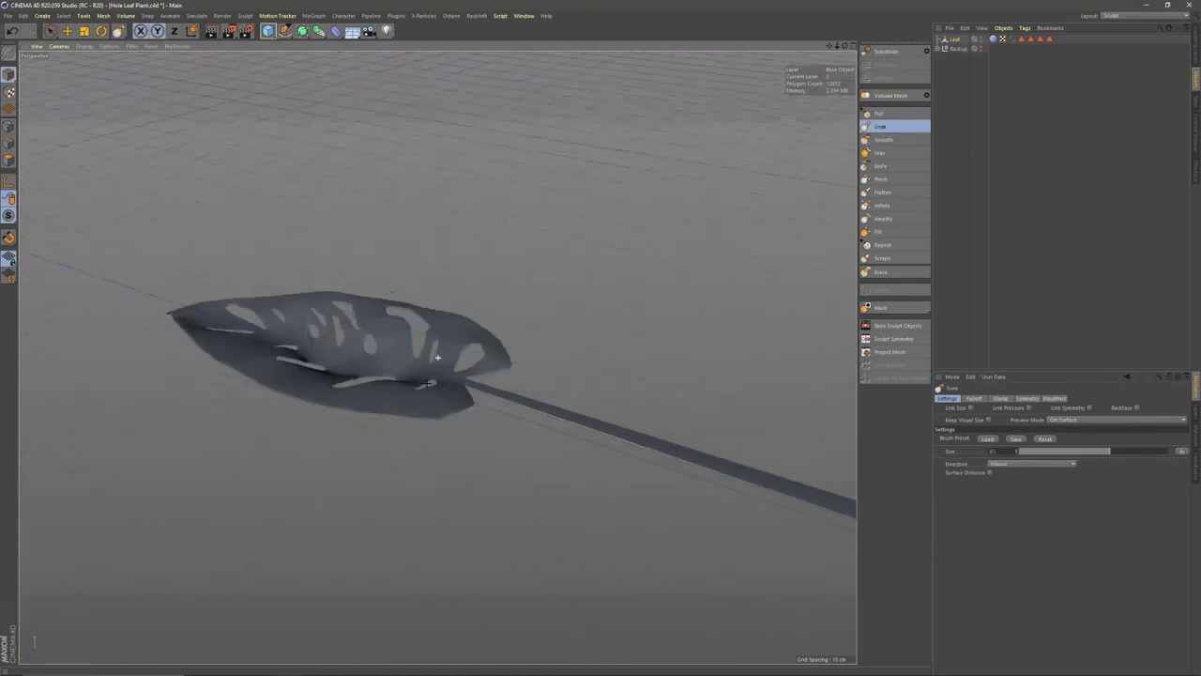
alt+middle_drag(376, 356, 407, 400)
alt+drag(231, 384, 293, 353)
scroll(263, 357, up, 5)
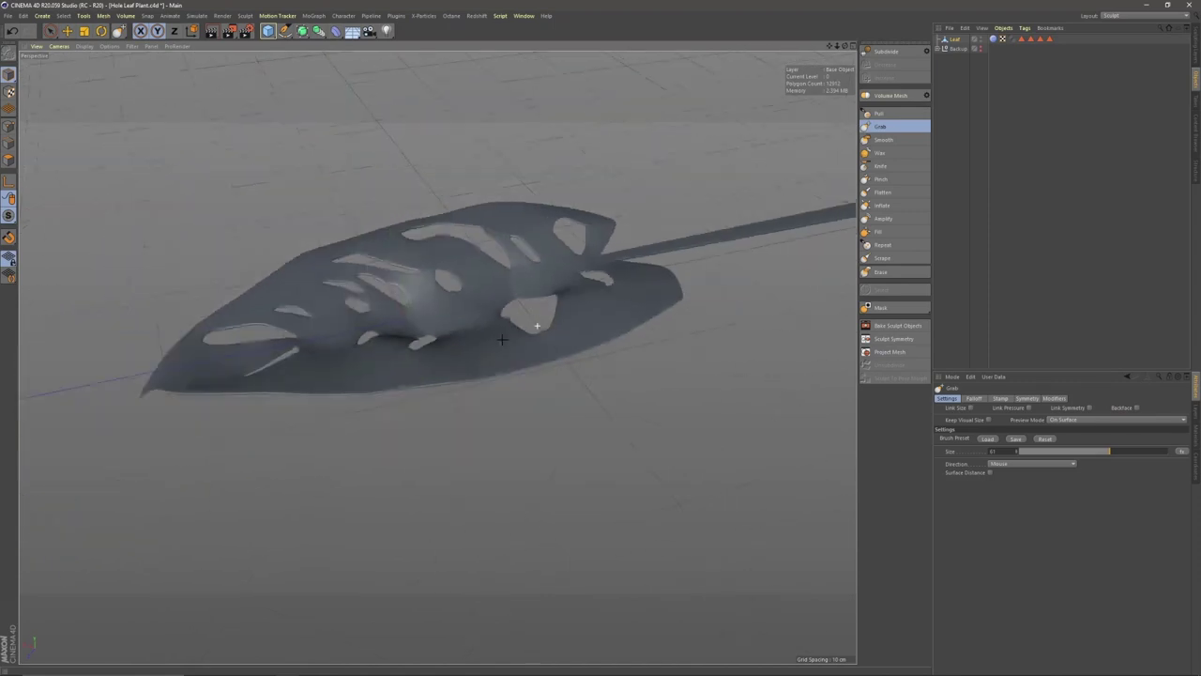
Subdivide the leaf's sculpt mesh to level 1 and check the stem's topology along its length
alt+middle_drag(591, 281, 407, 344)
alt+drag(407, 343, 374, 373)
scroll(394, 361, up, 5)
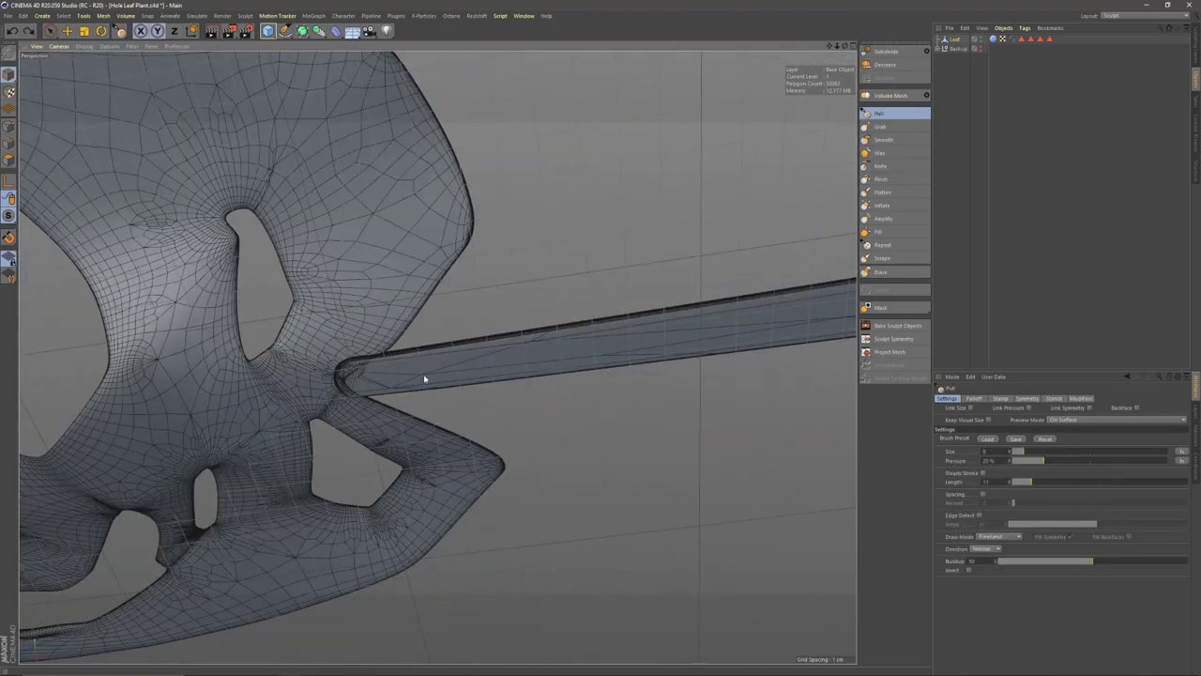
alt+drag(407, 381, 448, 378)
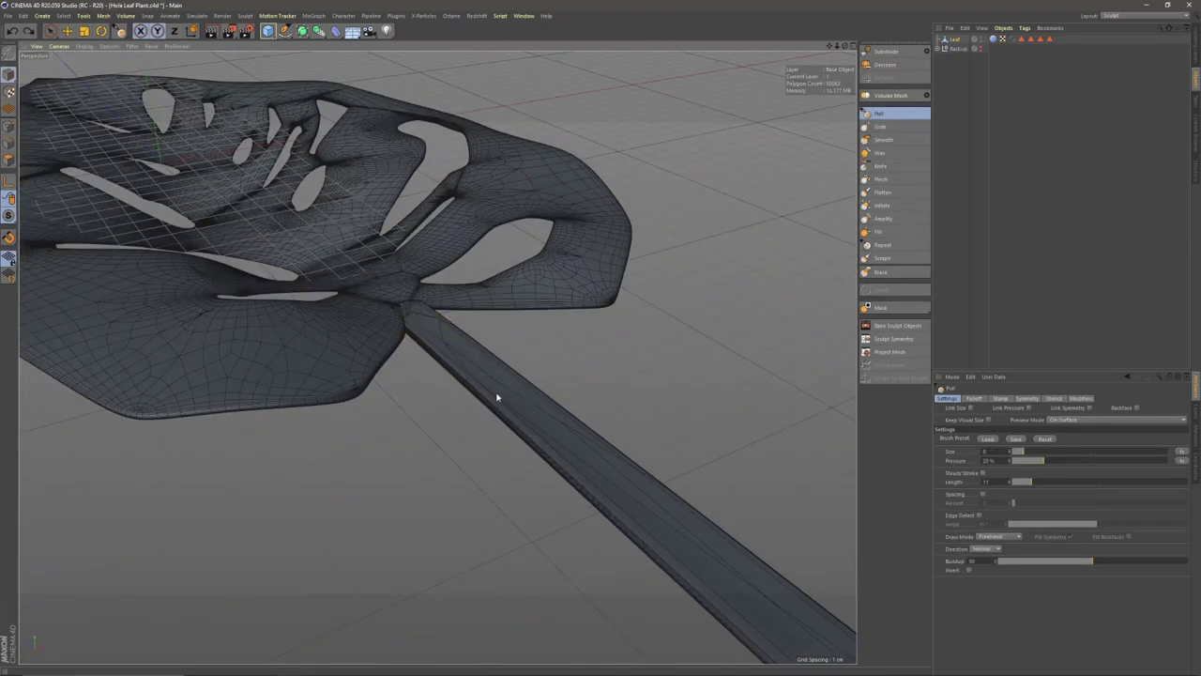
alt+drag(584, 451, 380, 396)
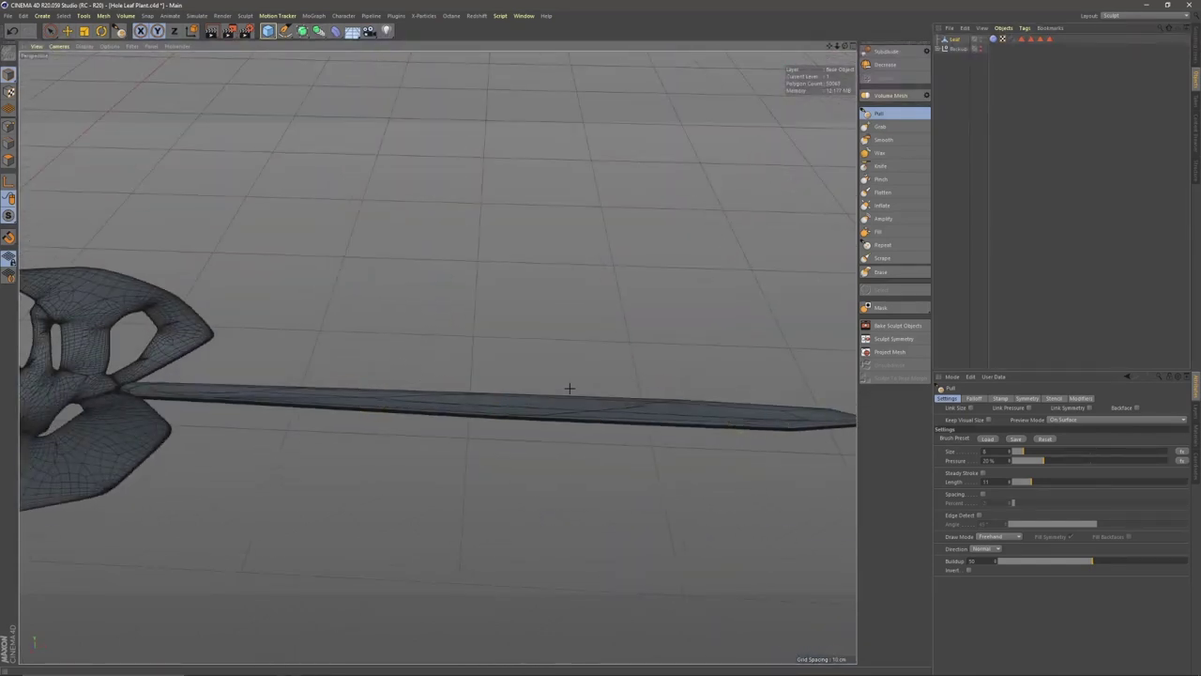
alt+drag(568, 388, 180, 312)
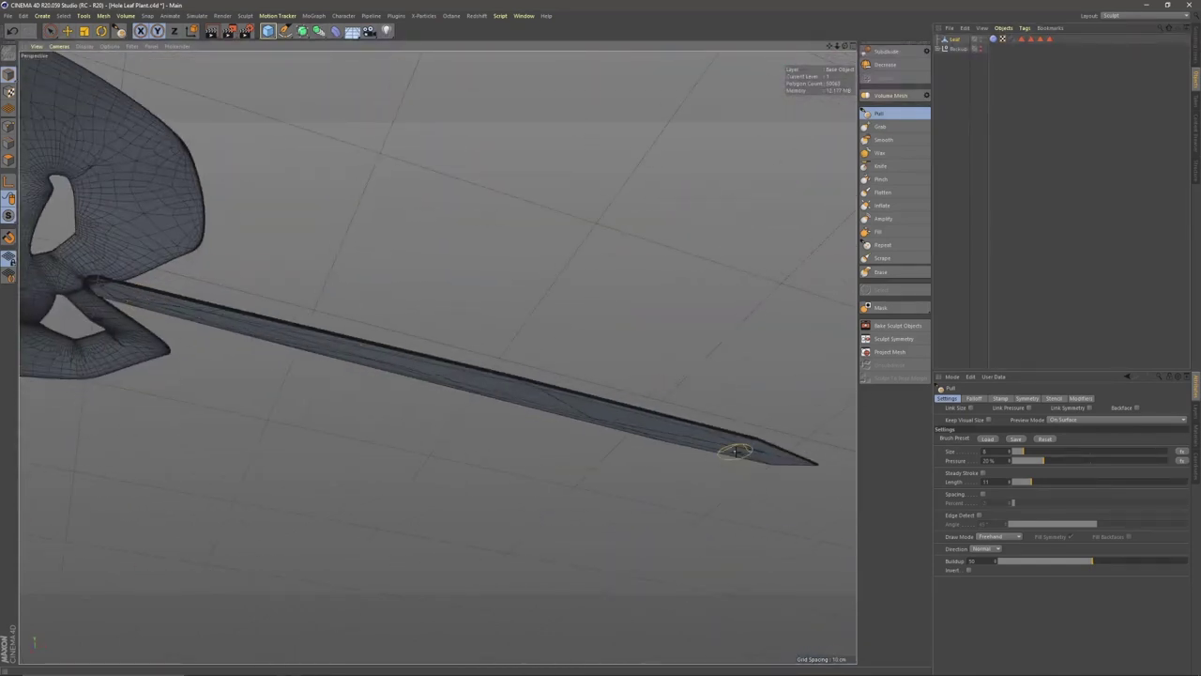
alt+drag(587, 387, 548, 438)
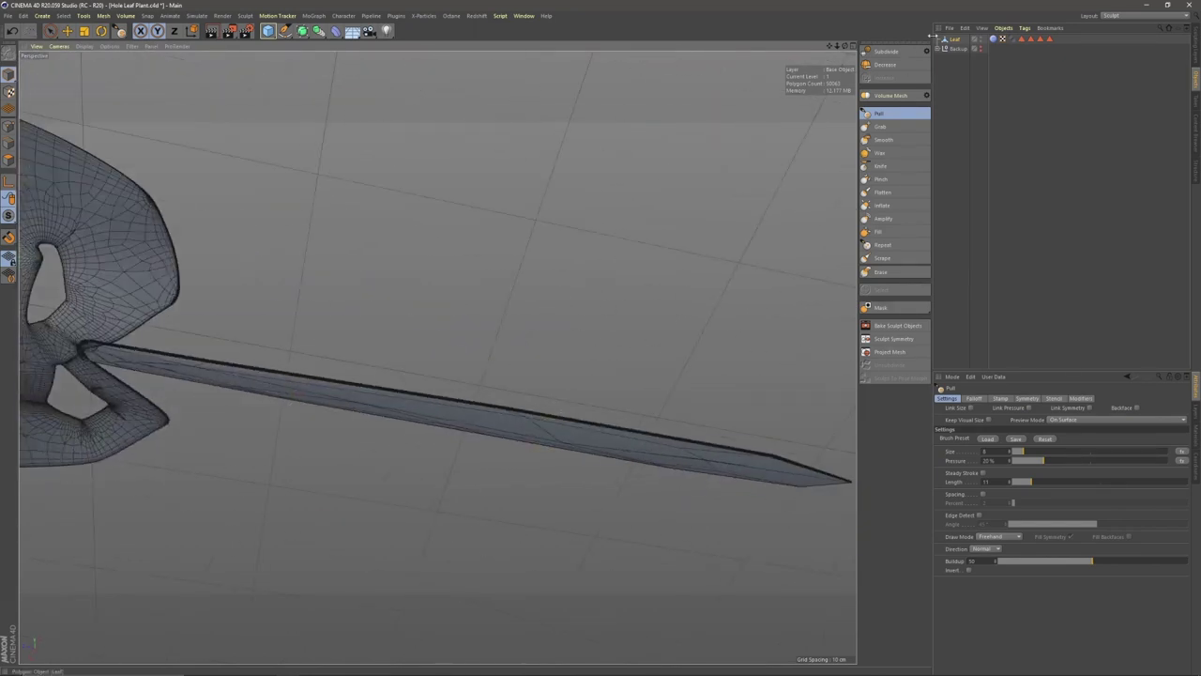
Subdivide the sculpt mesh again to level 2 and check the rounding of the stem and its end
alt+drag(482, 418, 496, 446)
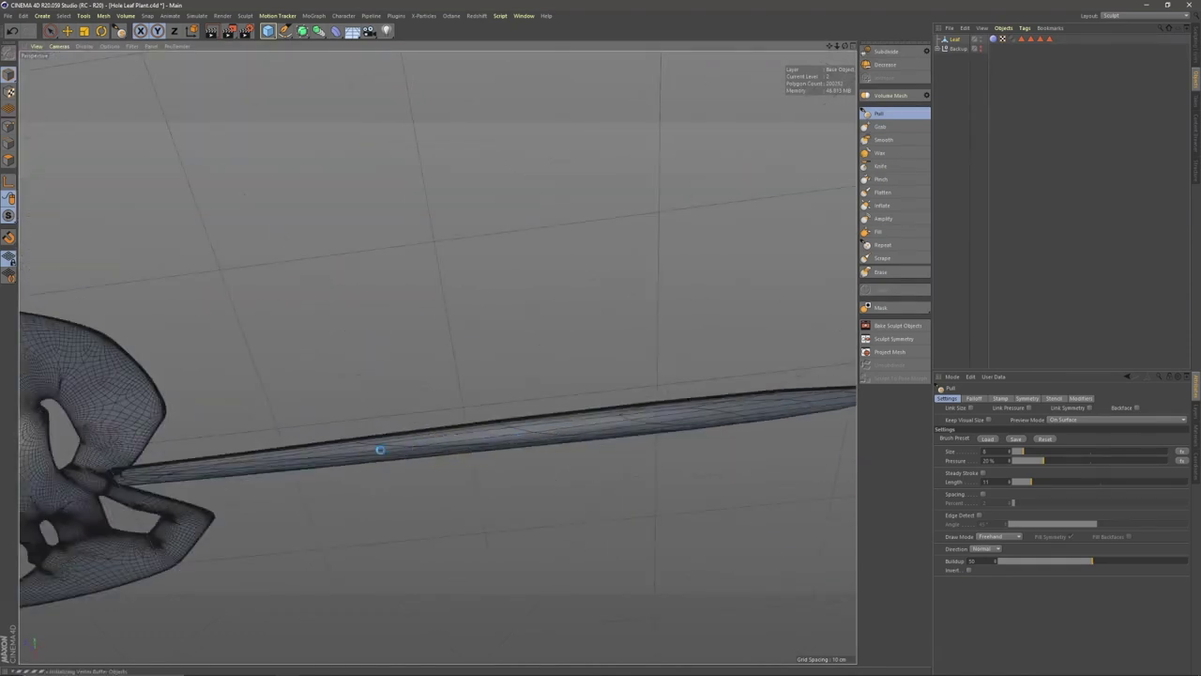
alt+drag(710, 415, 808, 324)
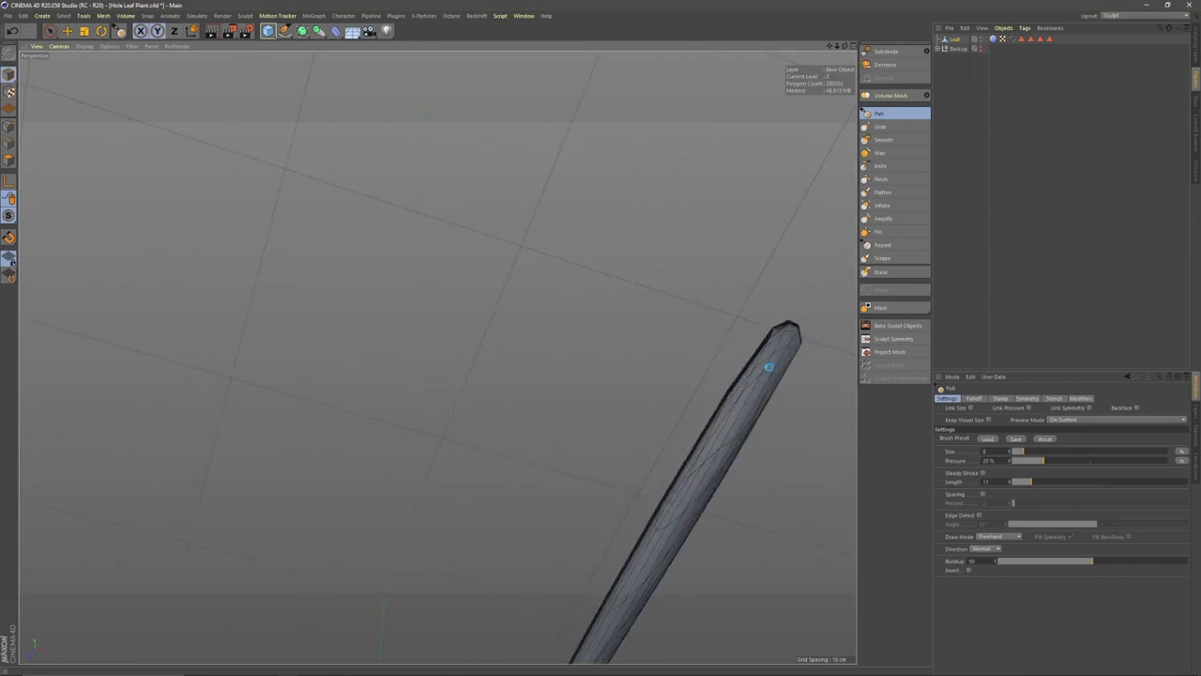
alt+drag(768, 367, 749, 460)
alt+drag(737, 285, 437, 356)
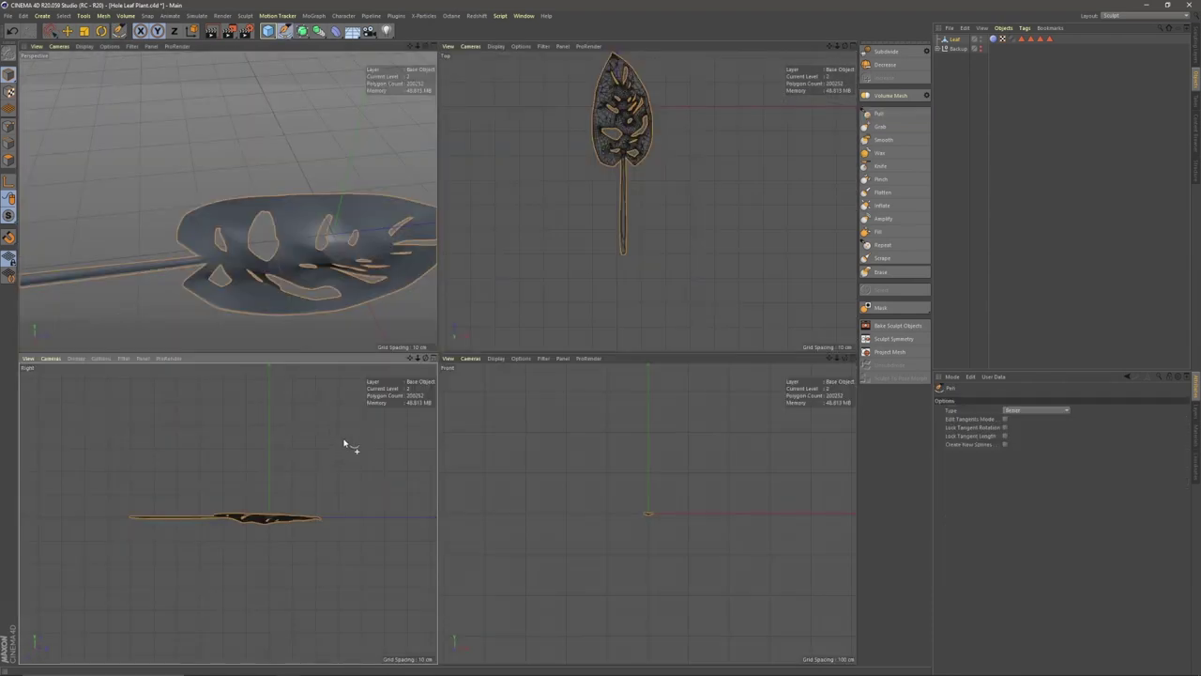
Draw an upright spline that arches over at its upper end in the Right view with the Pen tool
click(283, 560)
click(433, 46)
scroll(428, 324, down, 5)
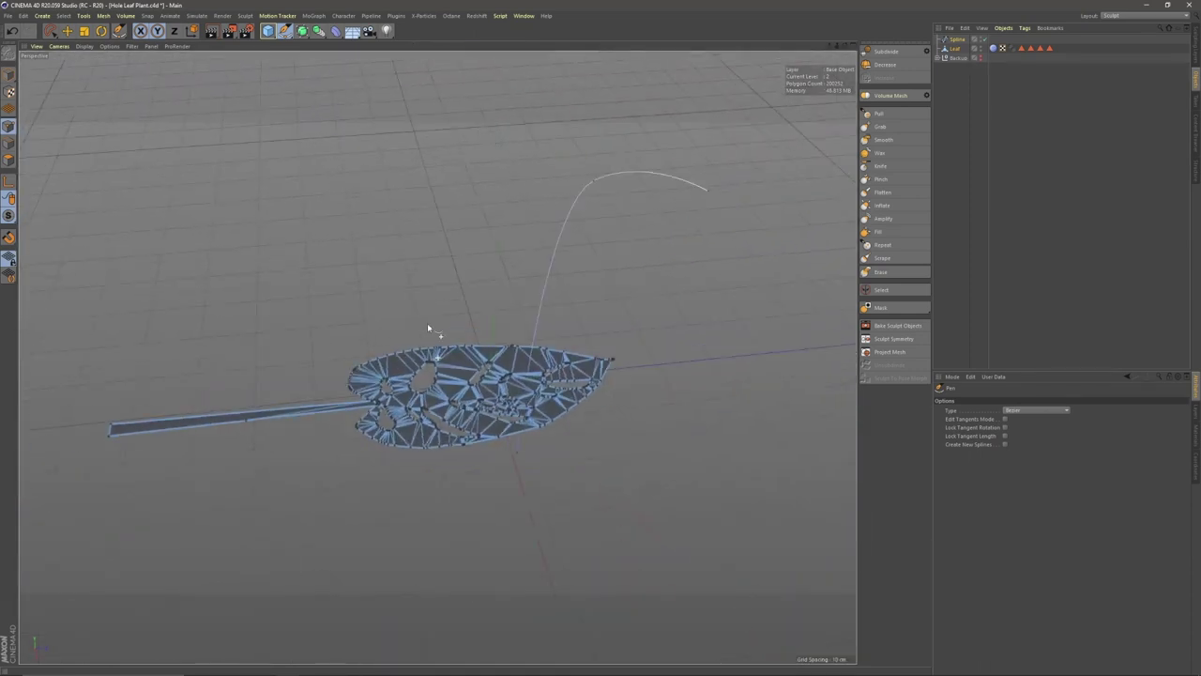
Add a Spline Wrap deformer under Leaf and assign the arched spline to it
click(335, 31)
click(445, 129)
drag(955, 59, 958, 41)
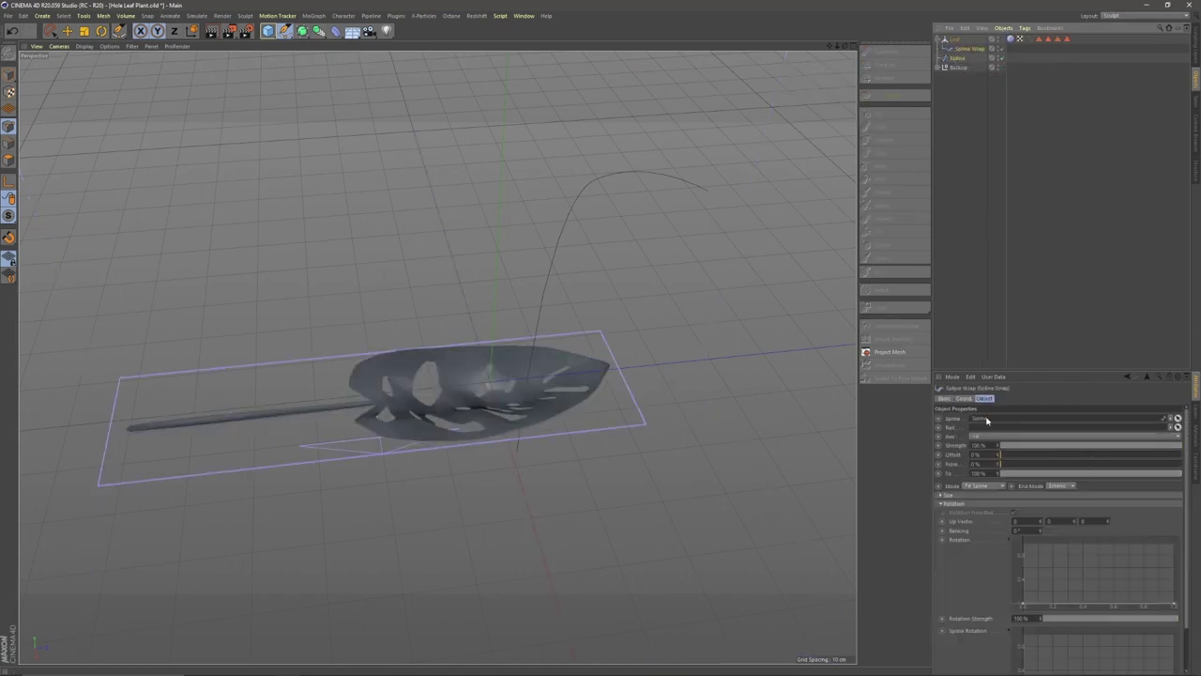
Turn the sculpted Leaf into a dense polygon copy, store the sculpt version in Backup, and keep the Spline Wrap under the new Leaf
click(954, 39)
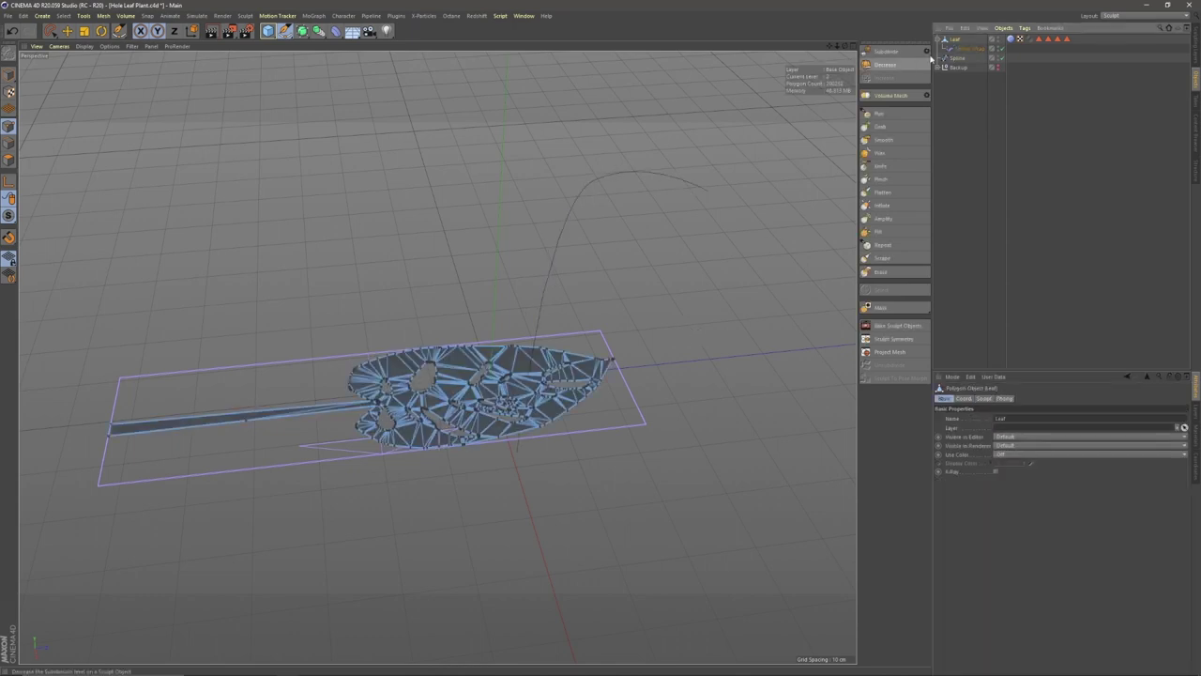
right_click(954, 40)
click(1031, 297)
drag(962, 61, 958, 77)
click(939, 68)
click(962, 48)
click(955, 40)
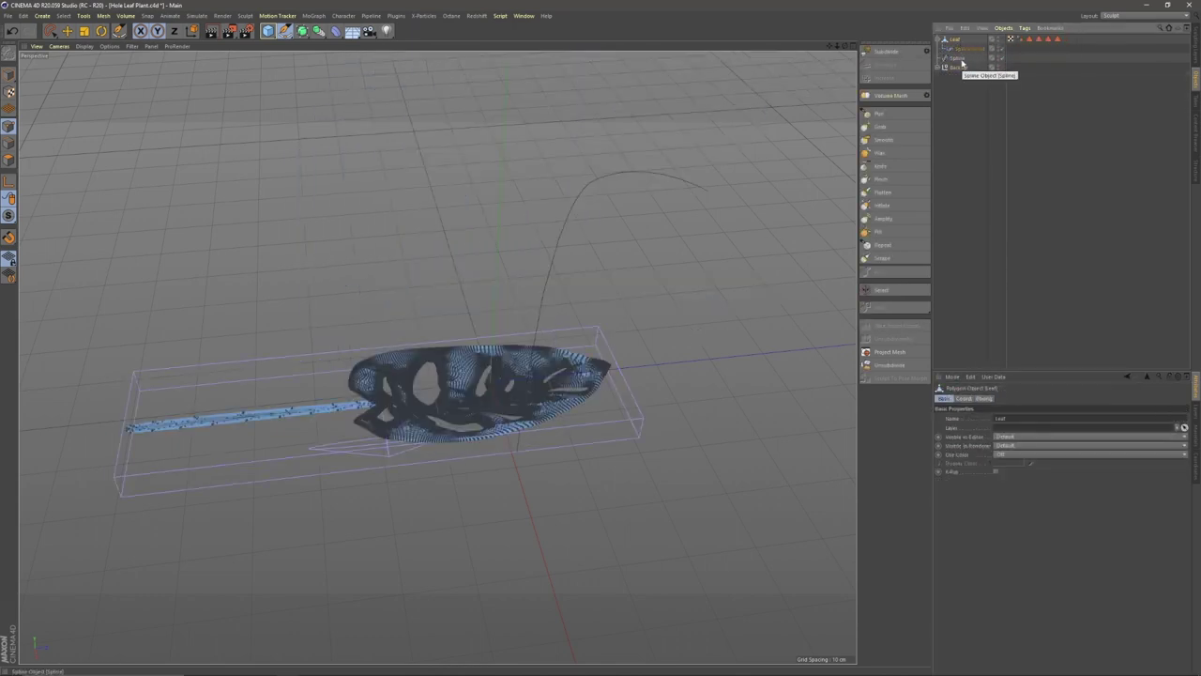
Set the Spline Wrap's axis to -Z and its mode to Keep Length
click(966, 49)
click(984, 438)
click(985, 458)
click(987, 437)
click(989, 472)
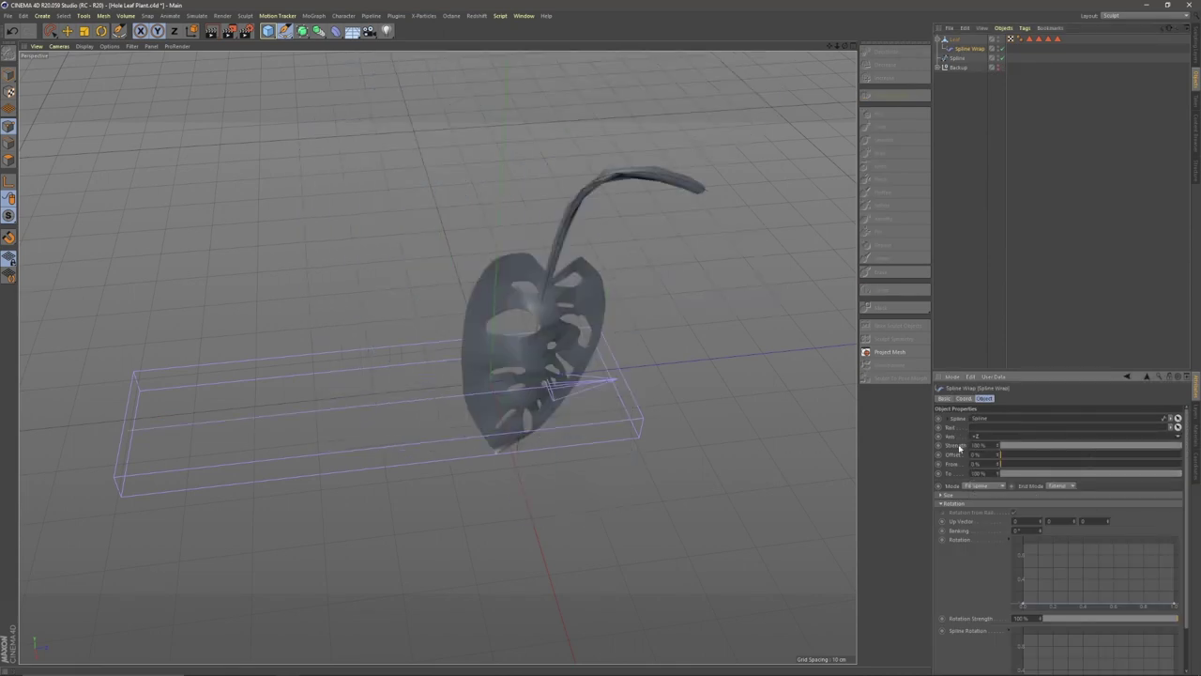
click(976, 438)
click(985, 493)
click(983, 486)
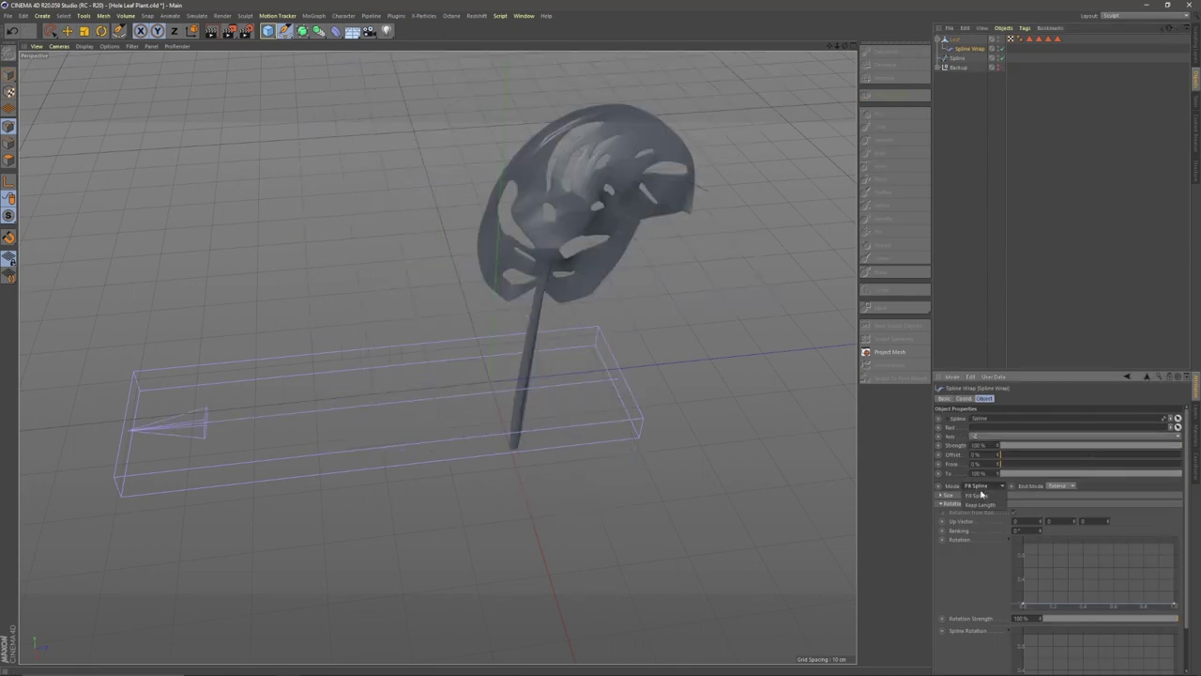
click(984, 504)
Set the Spline Wrap's end mode to Clamp, test the Y axes and range sliders, and restore the -Z axis with 0% offset
drag(1002, 454, 1128, 467)
click(1014, 437)
click(998, 463)
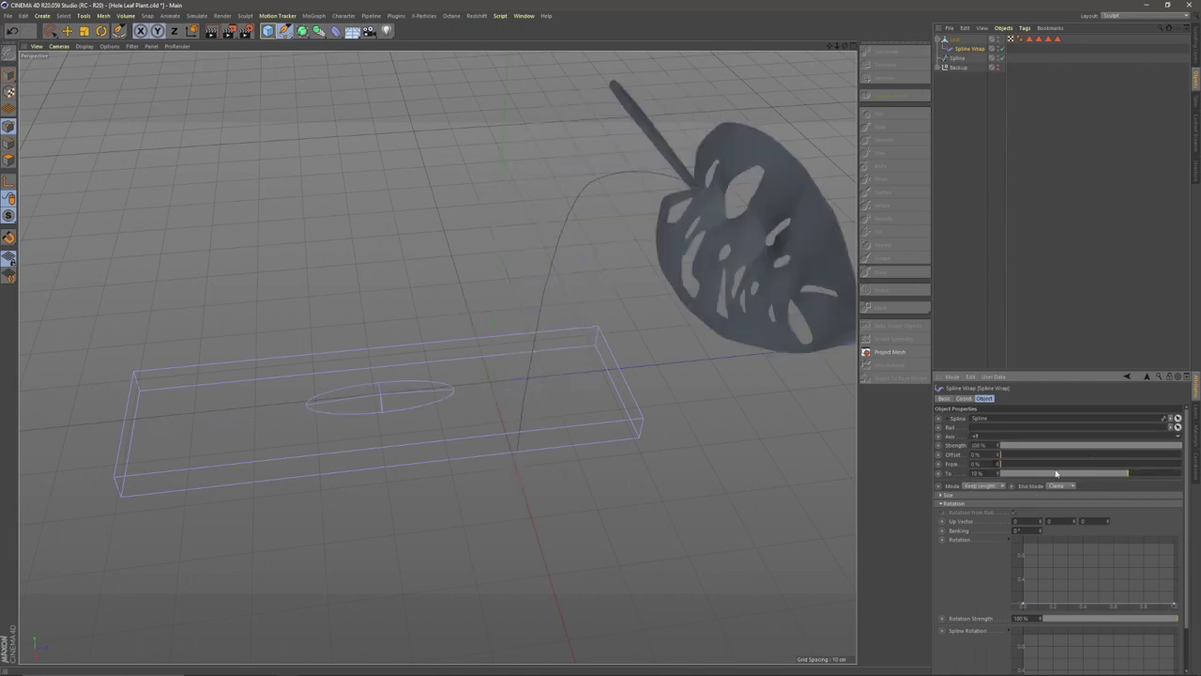
drag(1055, 473, 1198, 476)
drag(1018, 458, 1015, 456)
click(1006, 437)
click(1003, 475)
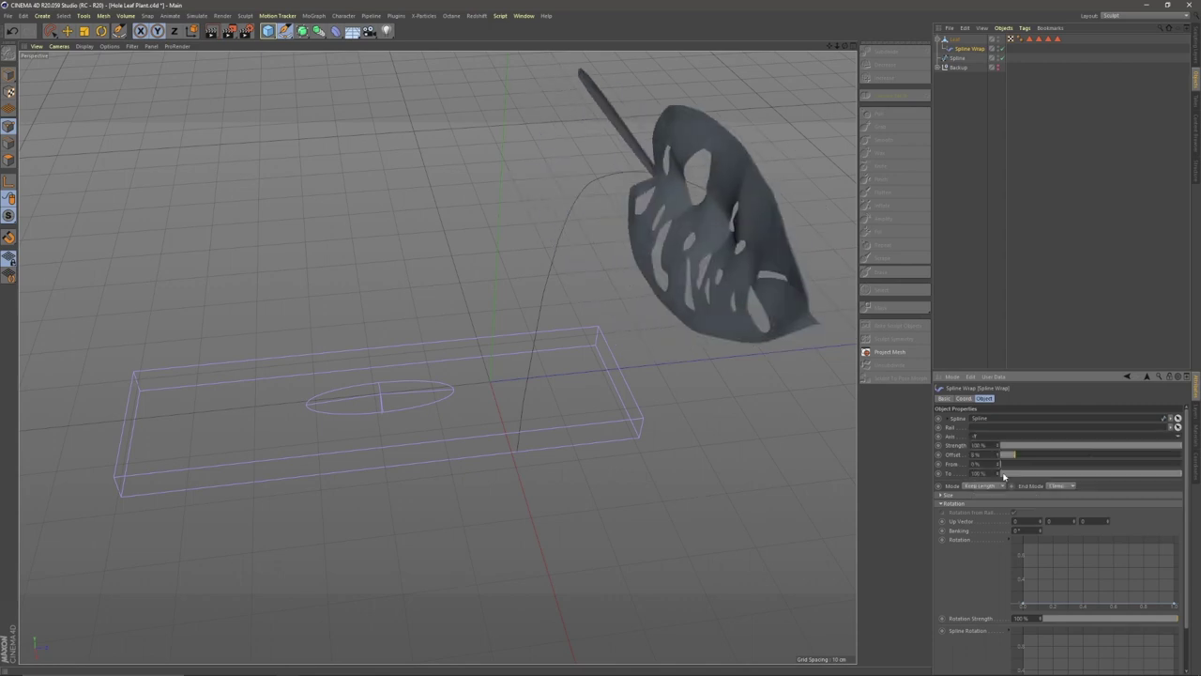
click(1007, 437)
click(1002, 492)
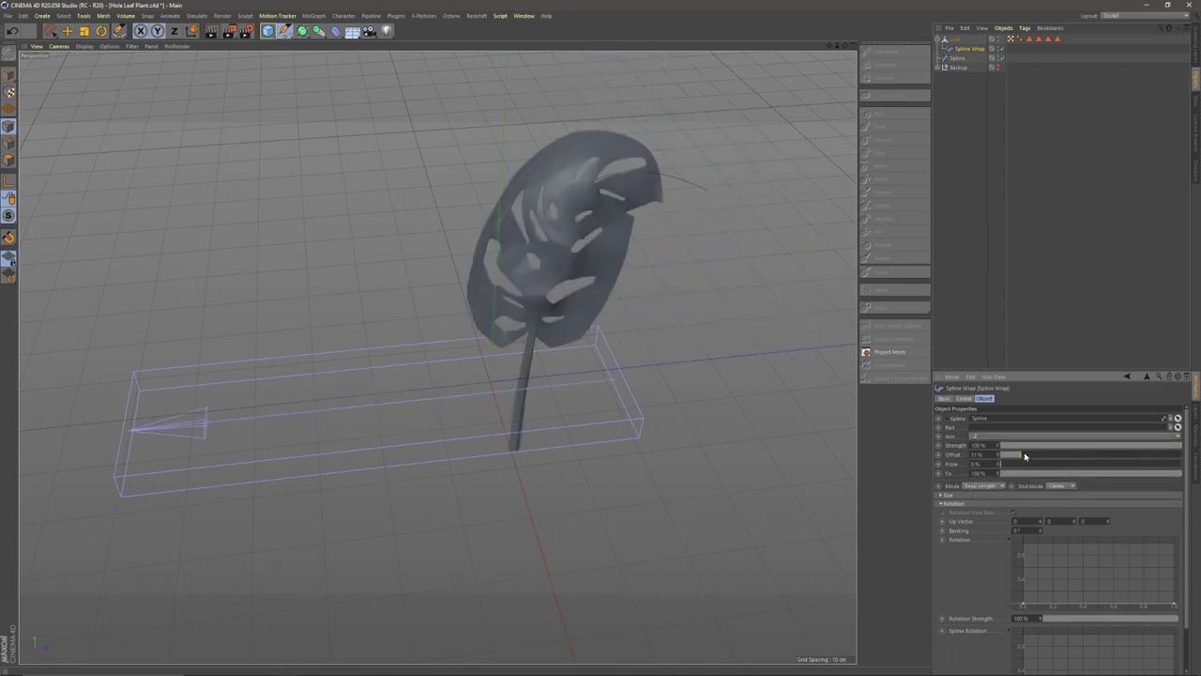
drag(1024, 456, 997, 457)
Move the spline's base point downward to lengthen it, and reposition its upper points to reshape the arch
click(716, 186)
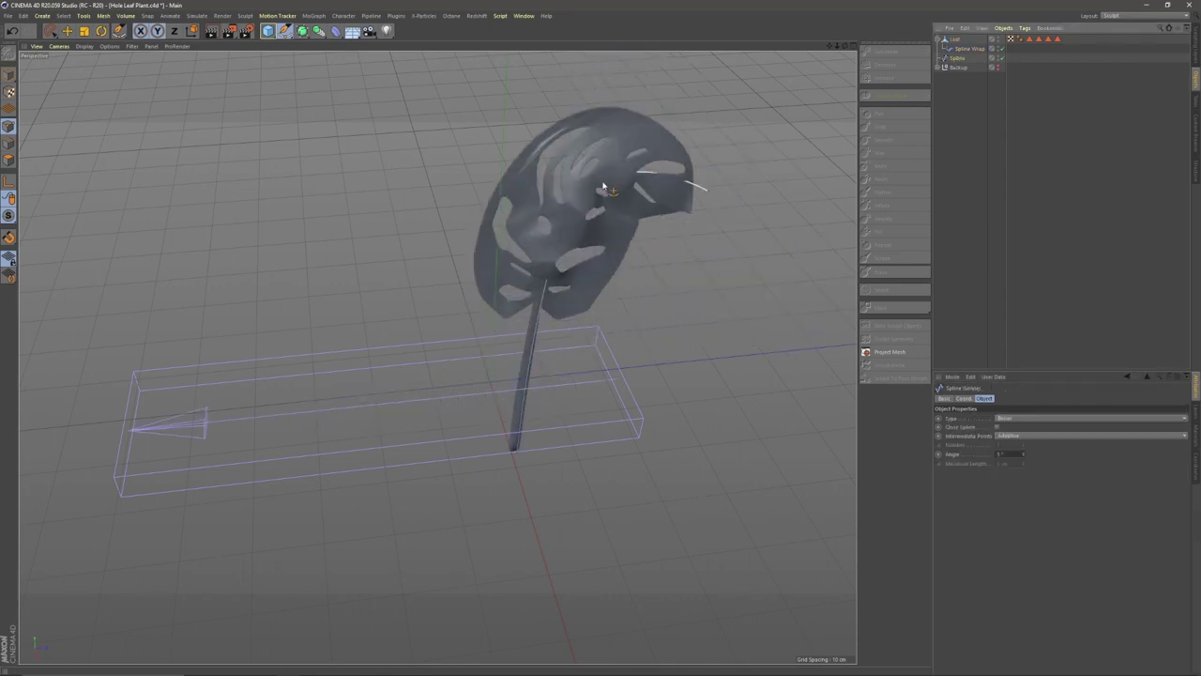
alt+drag(603, 186, 671, 416)
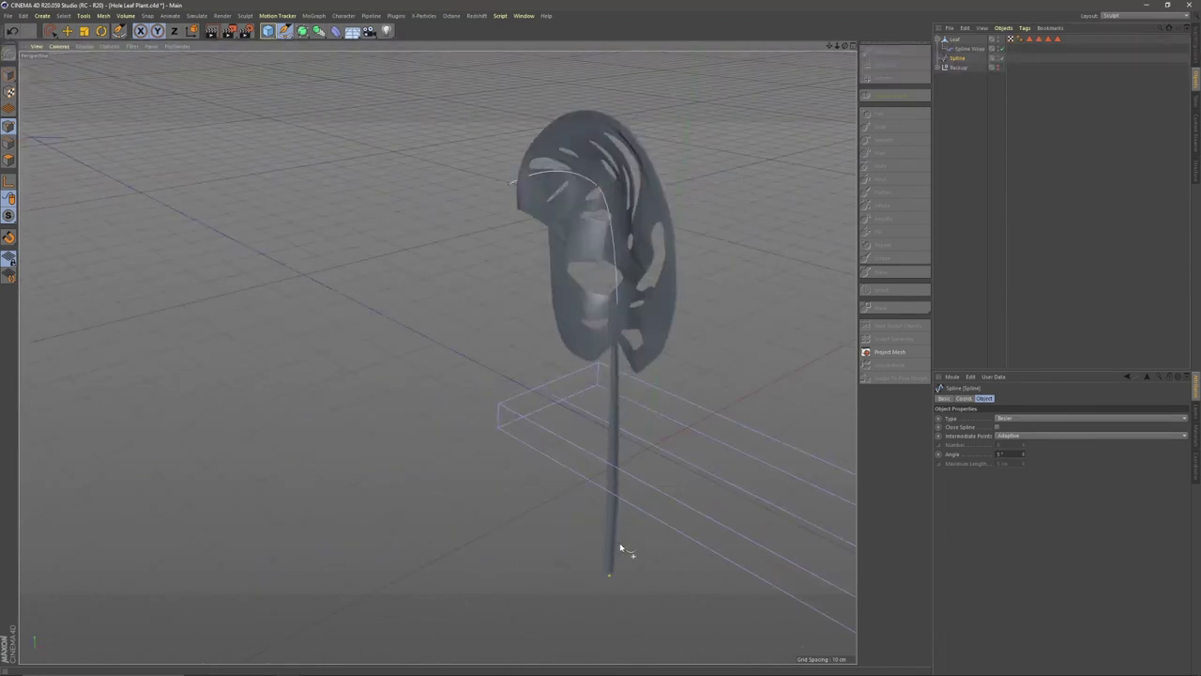
click(56, 35)
click(71, 44)
drag(614, 465, 617, 649)
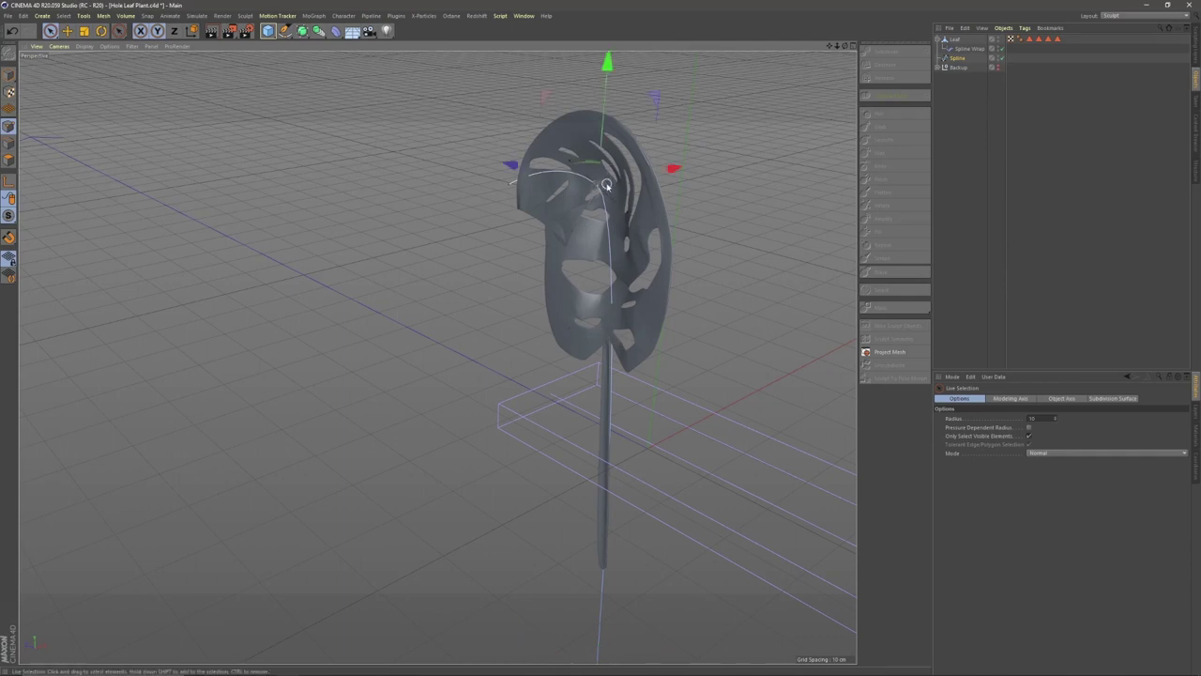
drag(606, 184, 677, 294)
alt+drag(384, 142, 536, 480)
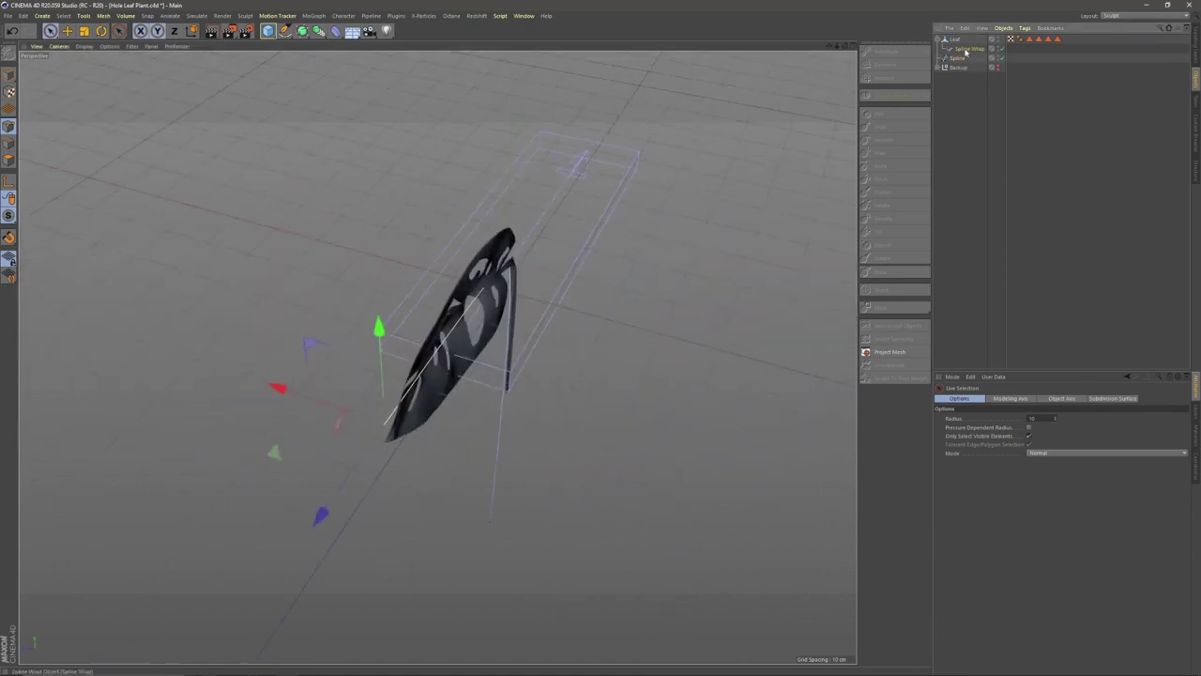
Rotate the leaf around the spline by adjusting the Spline Wrap's Banking
click(966, 50)
drag(1041, 531, 1033, 571)
alt+drag(535, 389, 381, 314)
Reposition the spline's upper point near the leaf's base to reshape the bend between stem and leaf
click(957, 58)
drag(244, 258, 249, 345)
alt+drag(601, 357, 652, 362)
drag(612, 258, 561, 242)
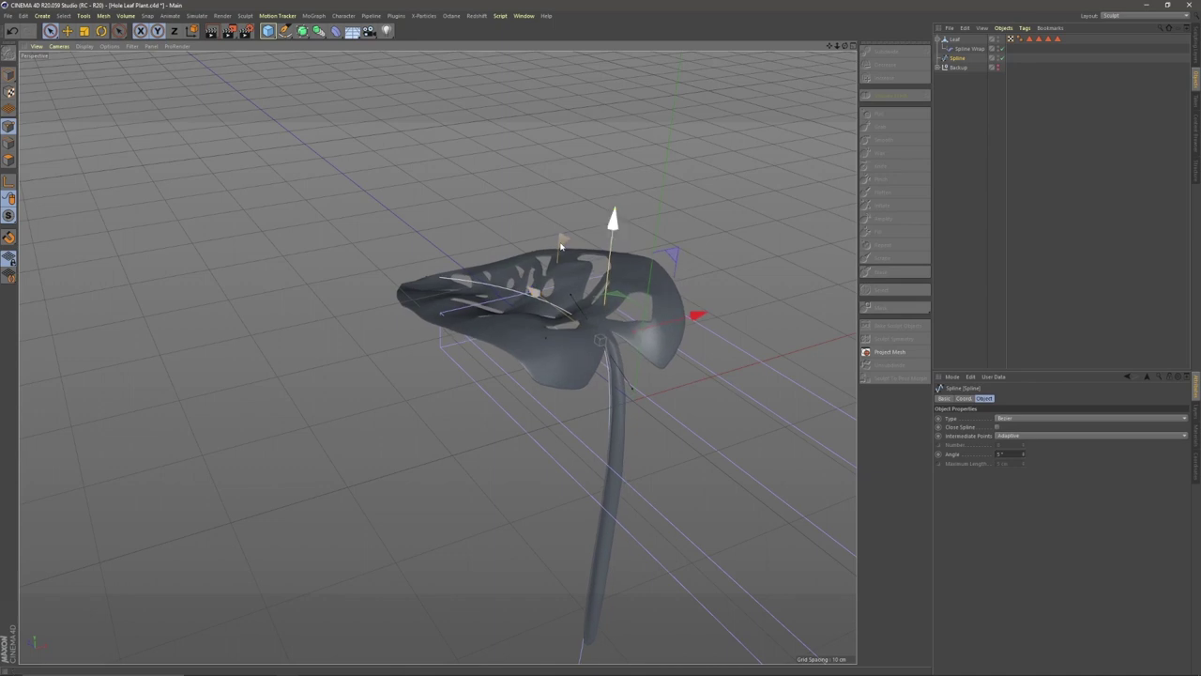
Move the spline's end point at the leaf tip to reshape the leaf's outer curve
alt+drag(688, 369, 616, 397)
alt+right_drag(617, 397, 540, 420)
alt+drag(540, 421, 501, 424)
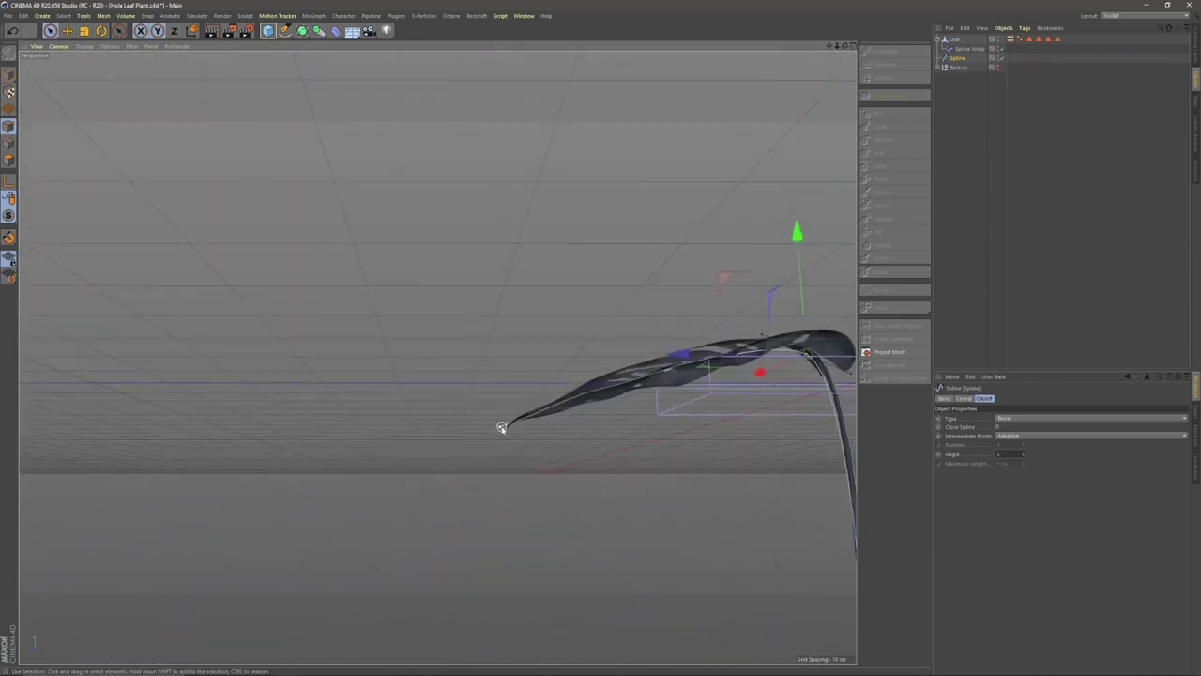
click(501, 425)
drag(428, 347, 449, 382)
alt+drag(682, 357, 719, 420)
alt+middle_drag(719, 420, 539, 340)
alt+drag(539, 340, 567, 354)
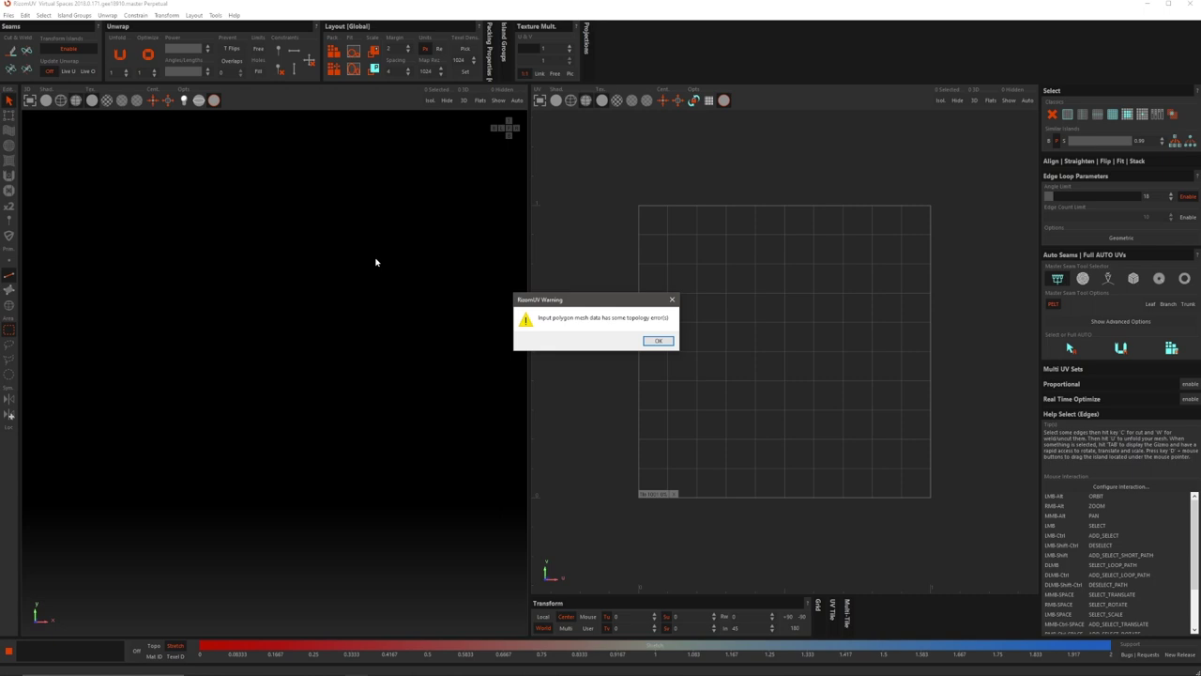
Try to unfold and pack the UVs of Hole Leaf.obj in RizomUV using Box auto seams
click(657, 340)
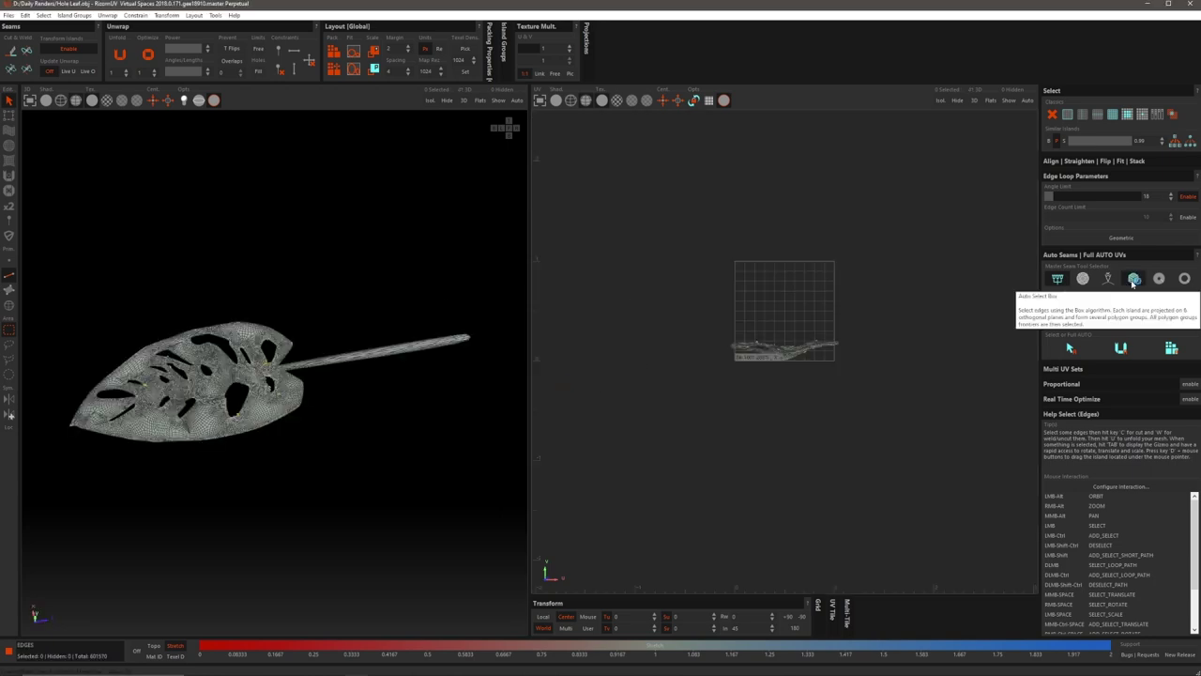
click(1134, 277)
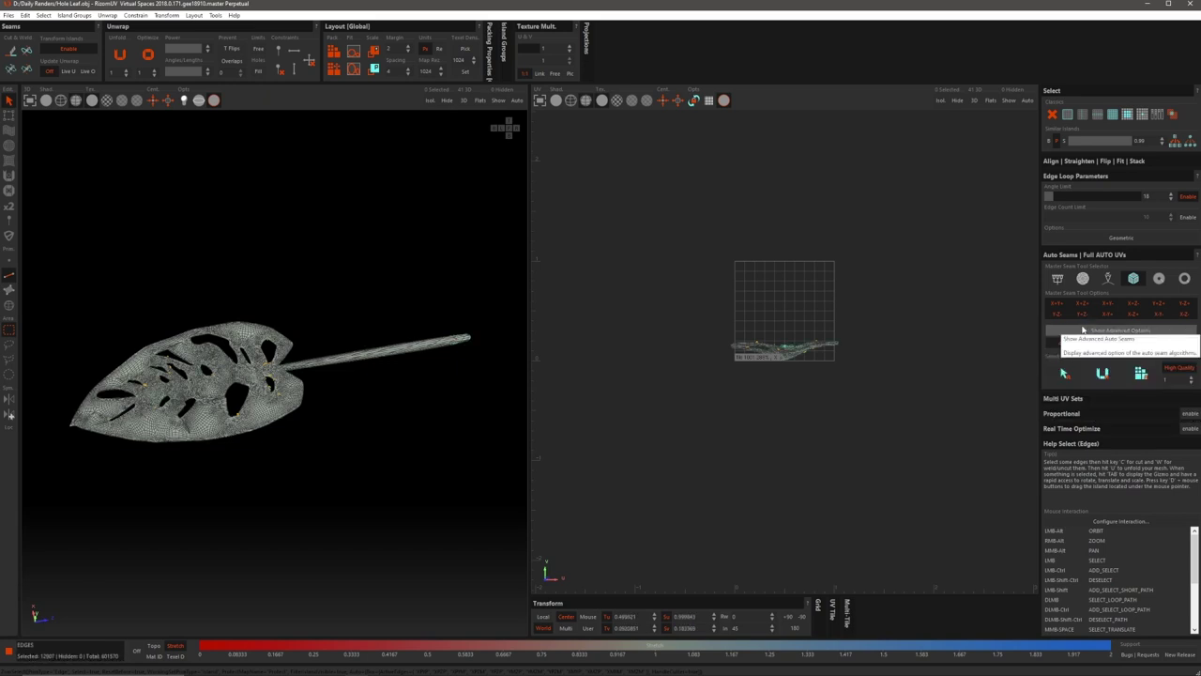
click(1083, 329)
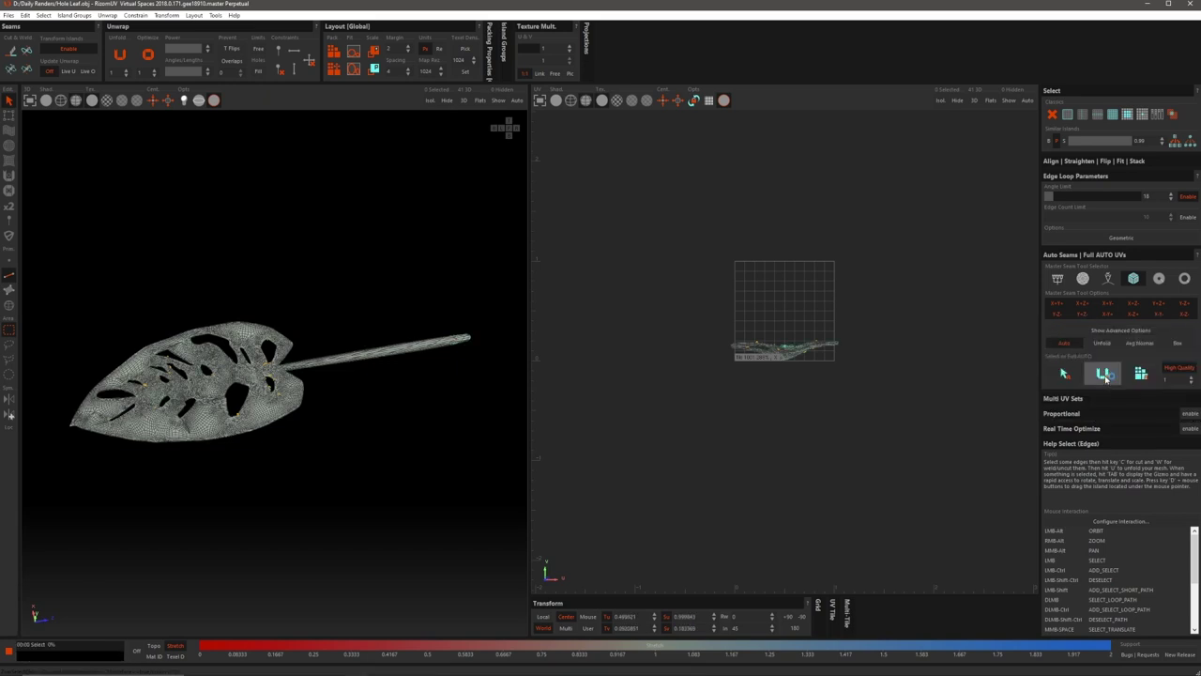
click(1104, 375)
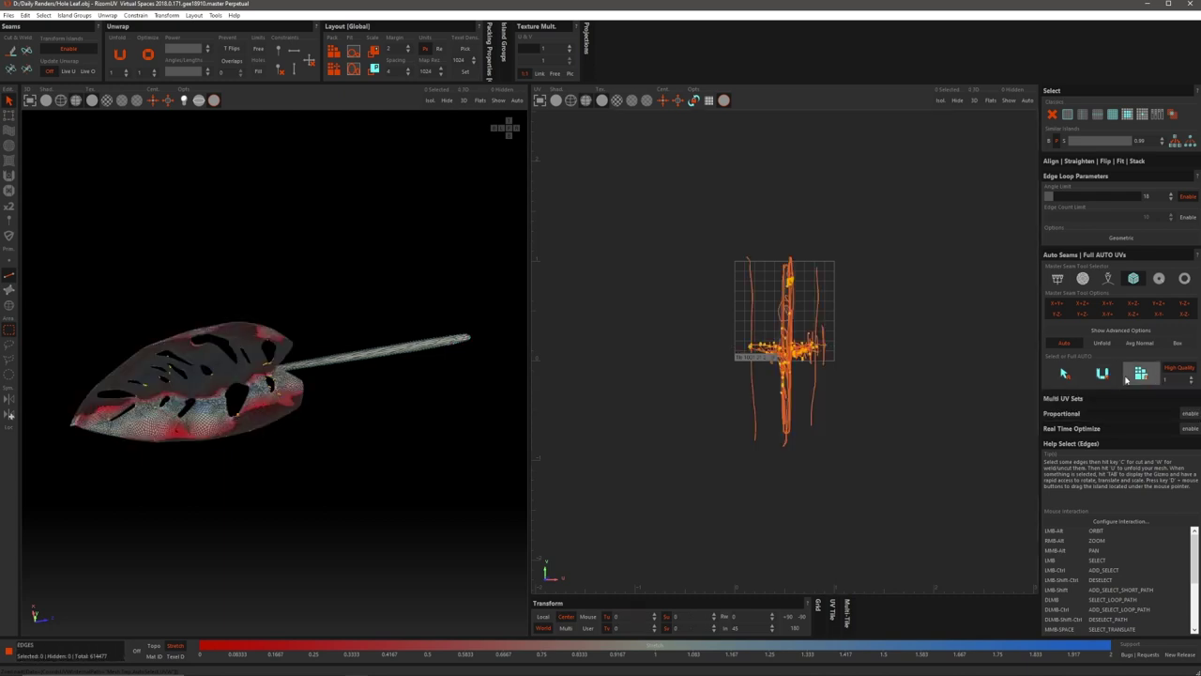
click(1139, 375)
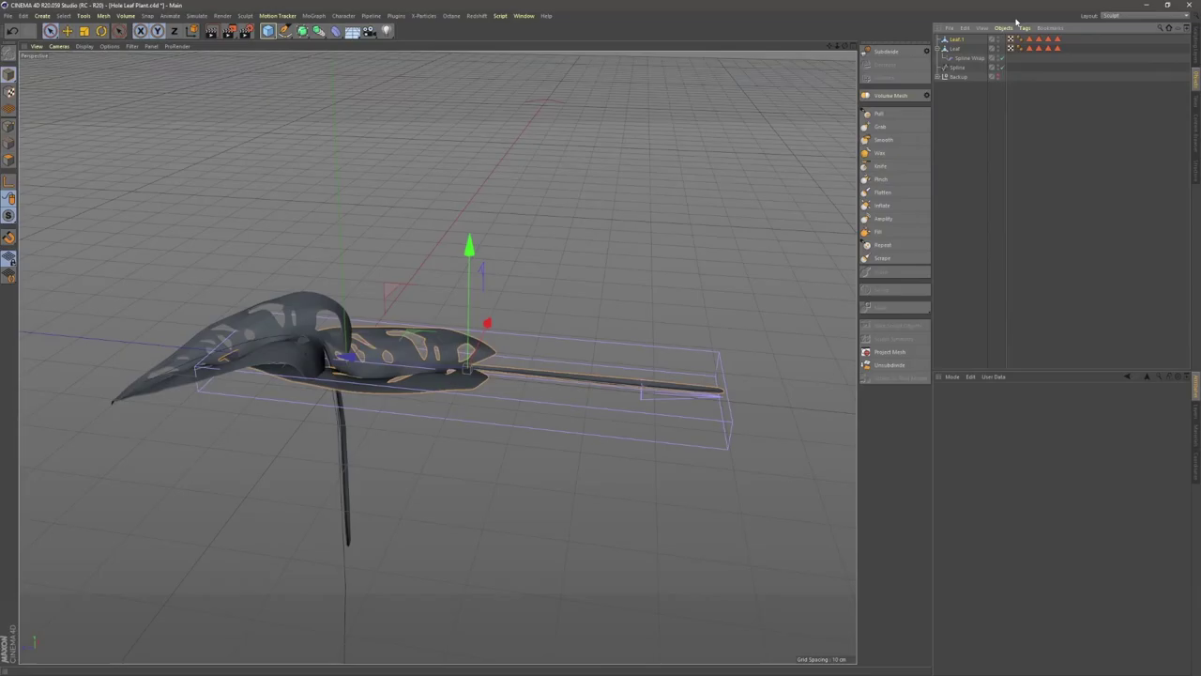
Switch to Cinema 4D's Standard layout and hide the original spline-wrapped leaf
click(1140, 15)
click(1145, 146)
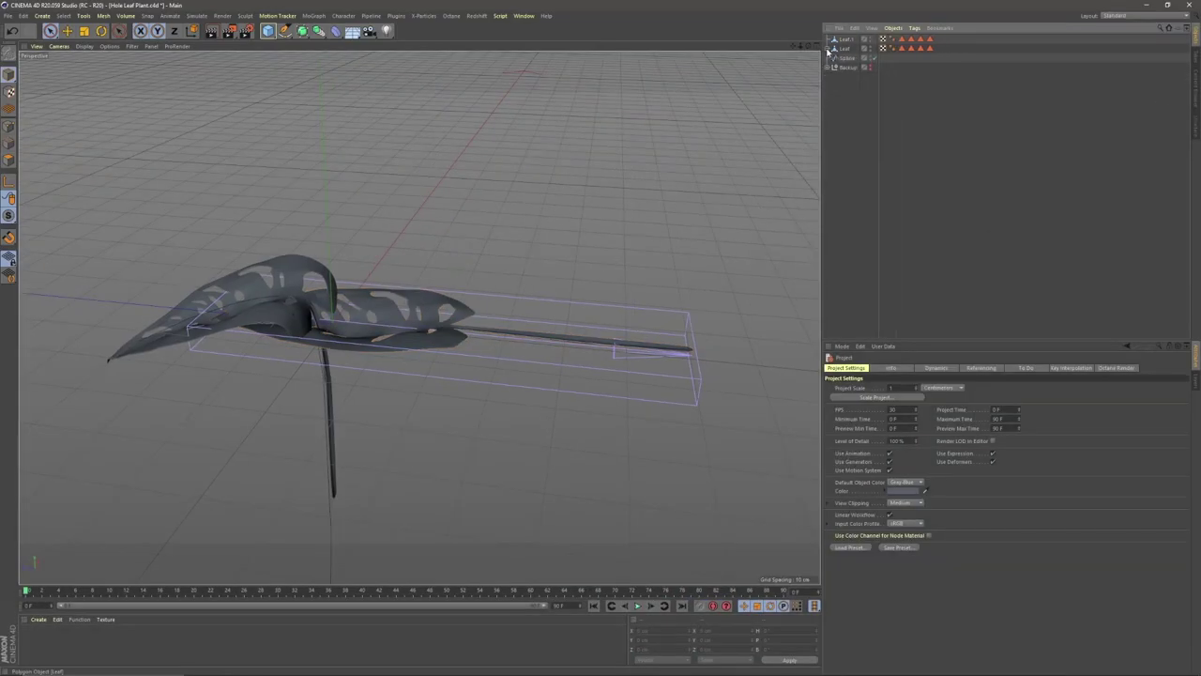
click(871, 47)
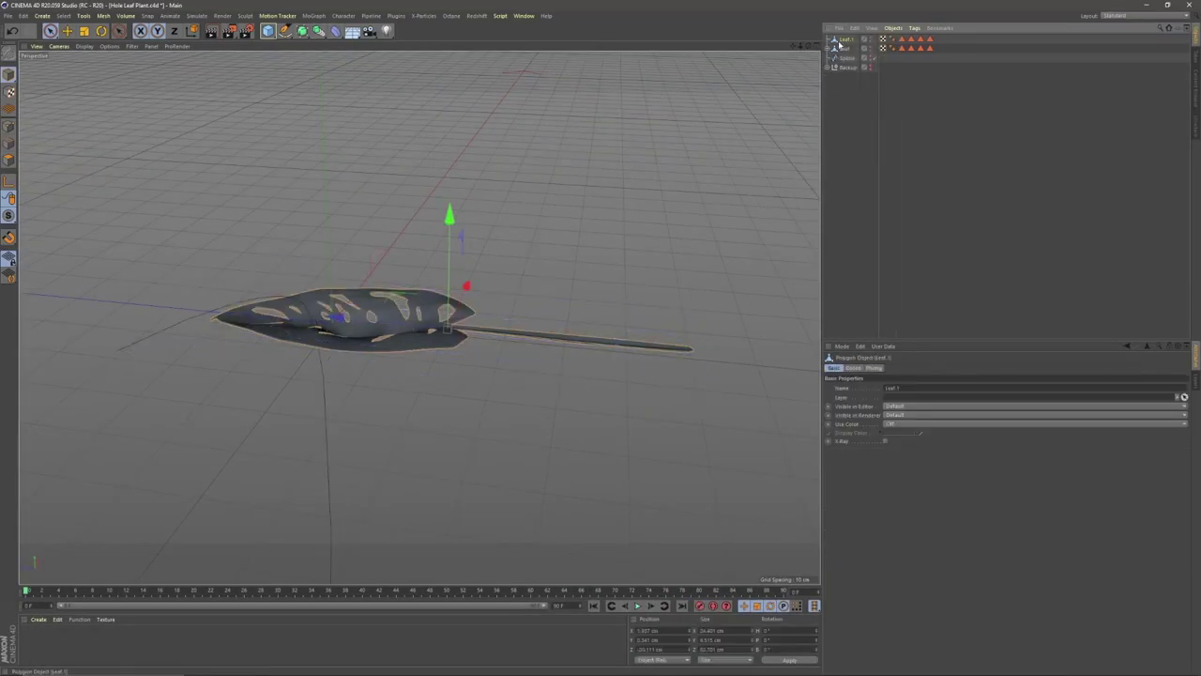
Place the duplicated leaf under a new Volume Builder and set its voxel size to 1 cm
drag(302, 30, 363, 112)
drag(846, 49, 847, 41)
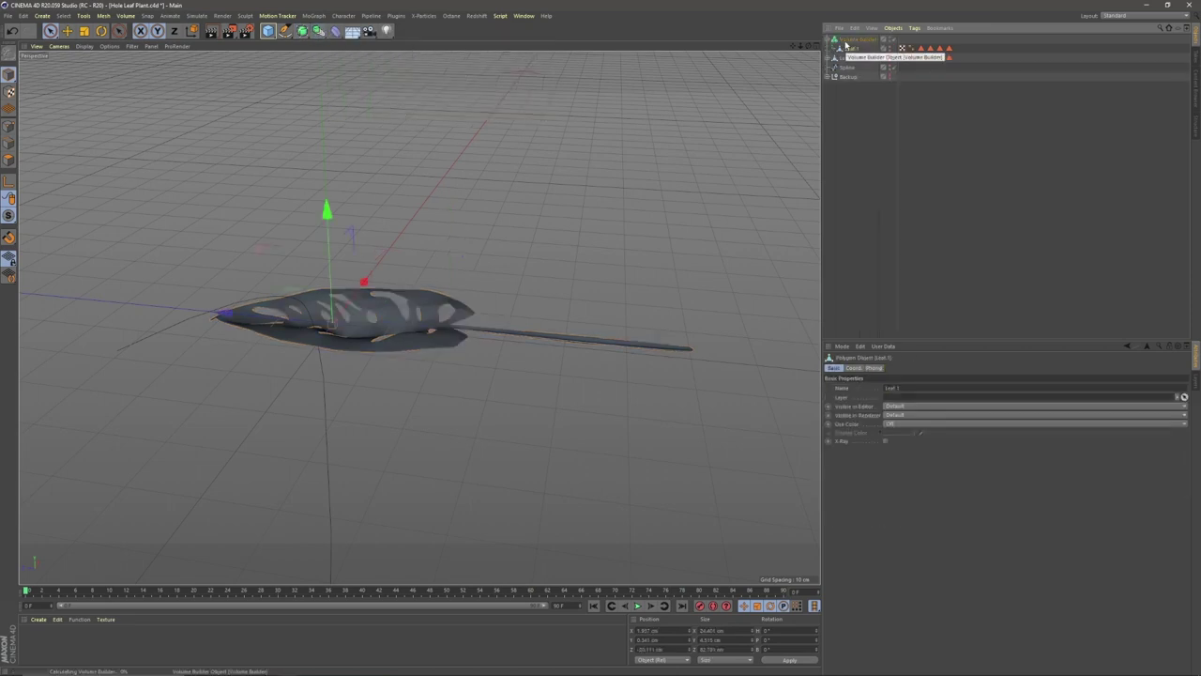
click(852, 41)
drag(887, 397, 781, 407)
text(1)
key(Return)
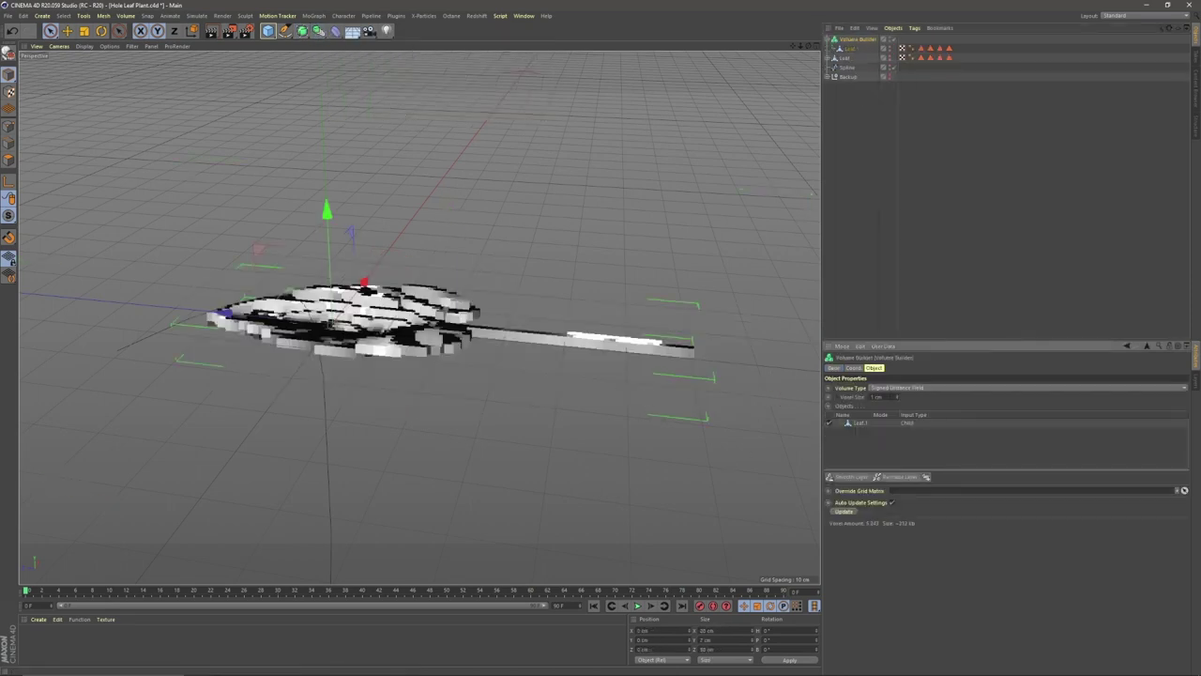
Refine the Volume Builder's voxel size to 0.5 cm and then to 0.1 cm
drag(887, 396, 768, 398)
text(0.5)
key(Return)
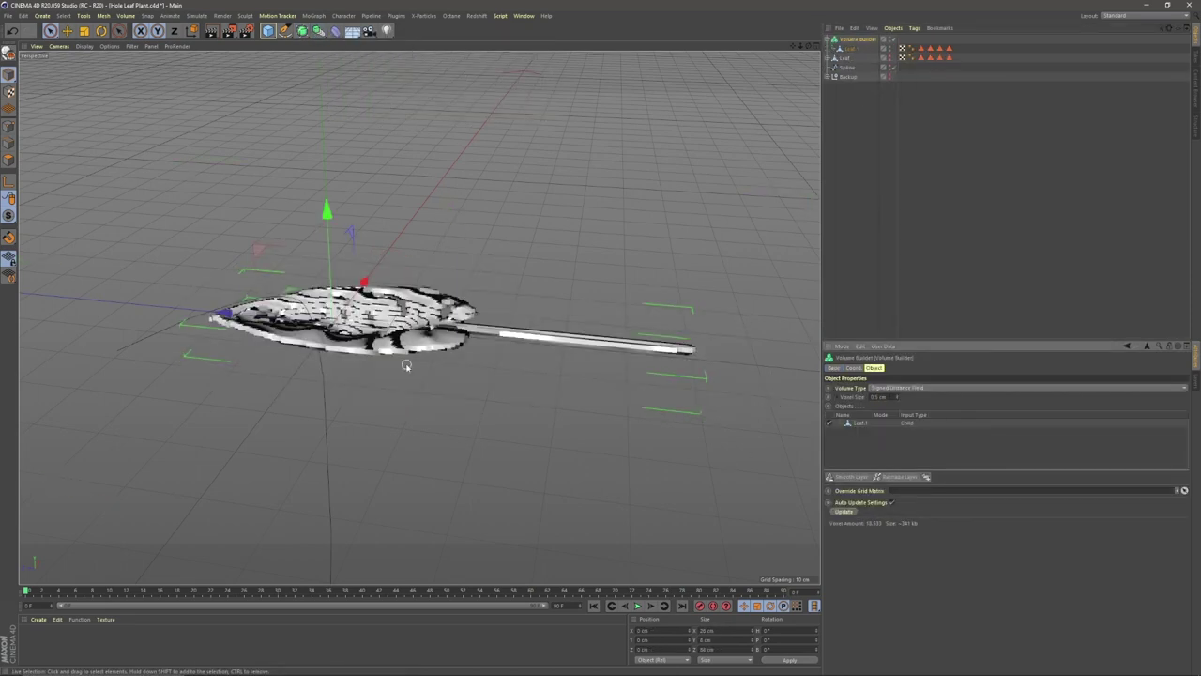
alt+drag(407, 365, 431, 423)
alt+right_drag(431, 422, 563, 423)
alt+drag(563, 422, 549, 389)
double_click(885, 400)
text(0.1)
key(Return)
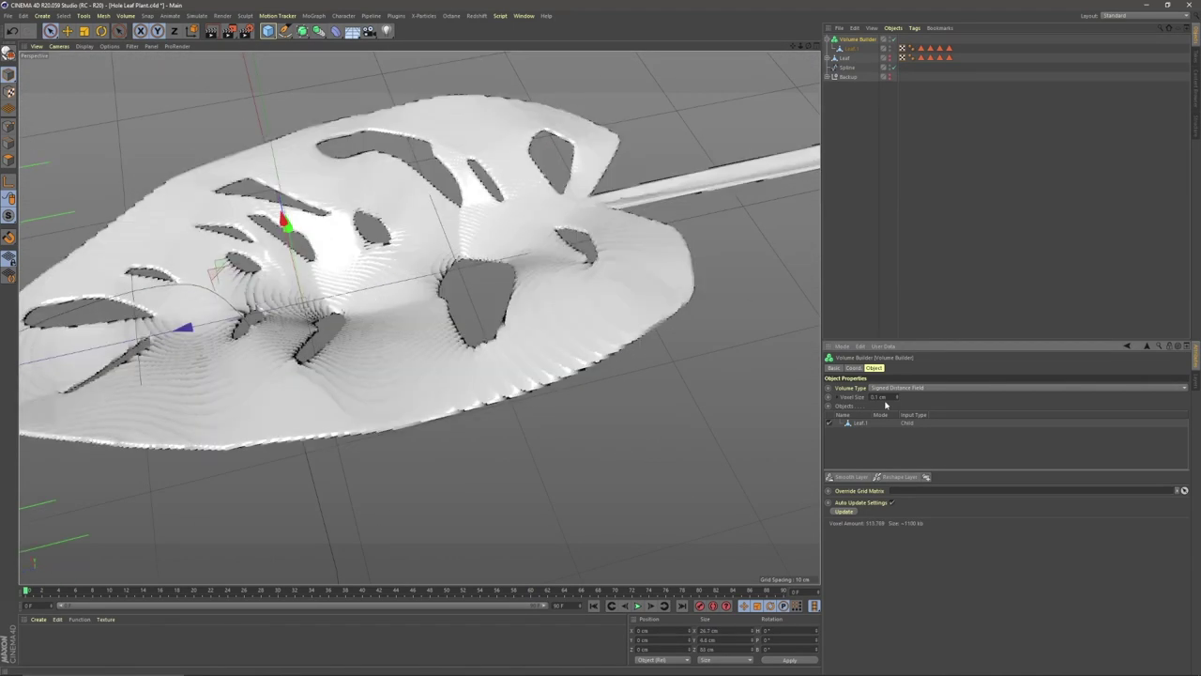
Try a Smooth Layer with reduced strength on the Volume Builder, and remove it
click(853, 479)
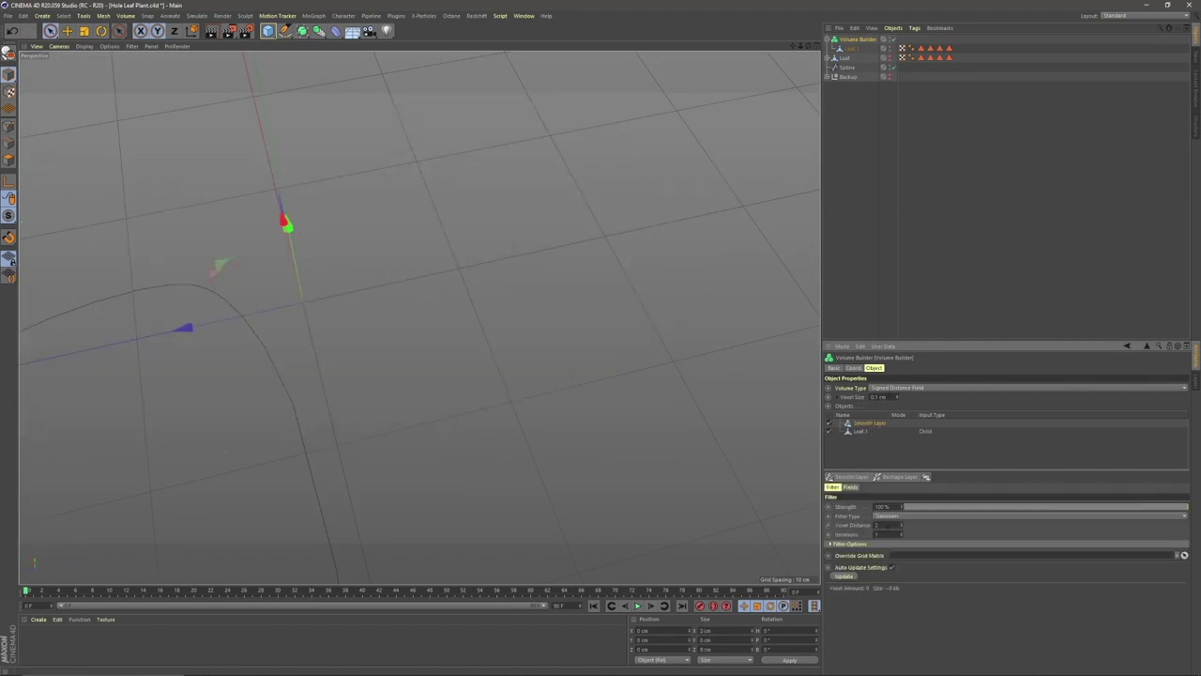
drag(951, 508, 871, 512)
click(862, 424)
key(Delete)
Lower the Volume Builder's voxel size to 0.05 cm, accepting the long calculation, and save the project
click(878, 398)
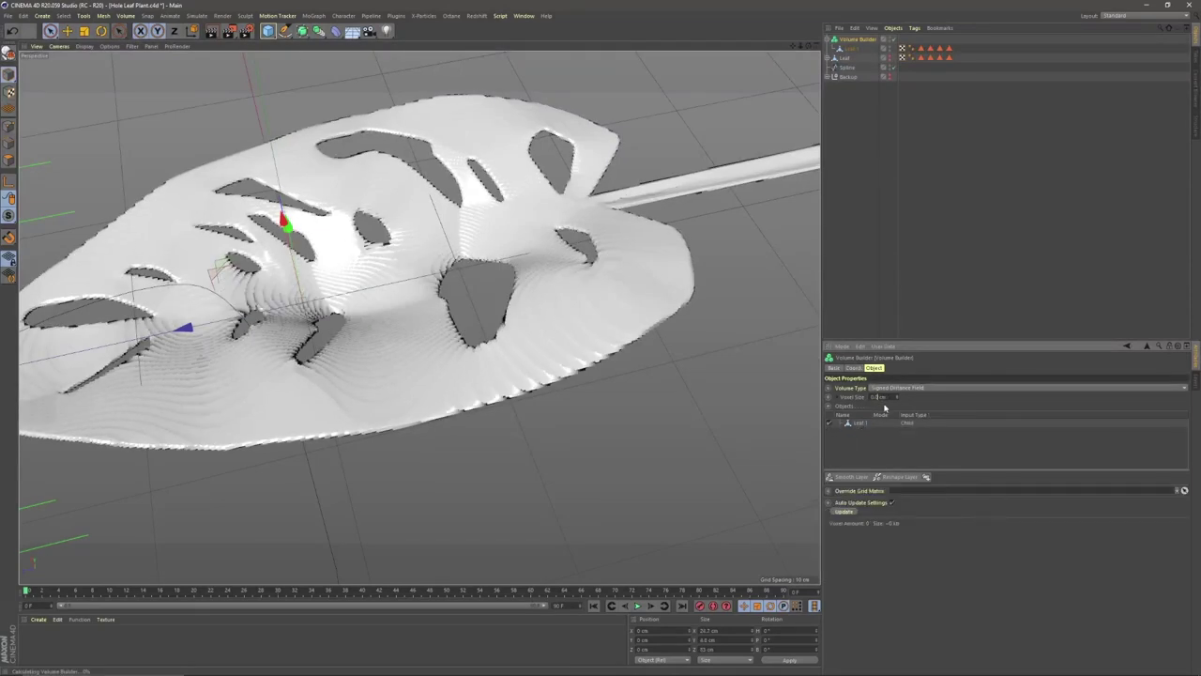
click(660, 375)
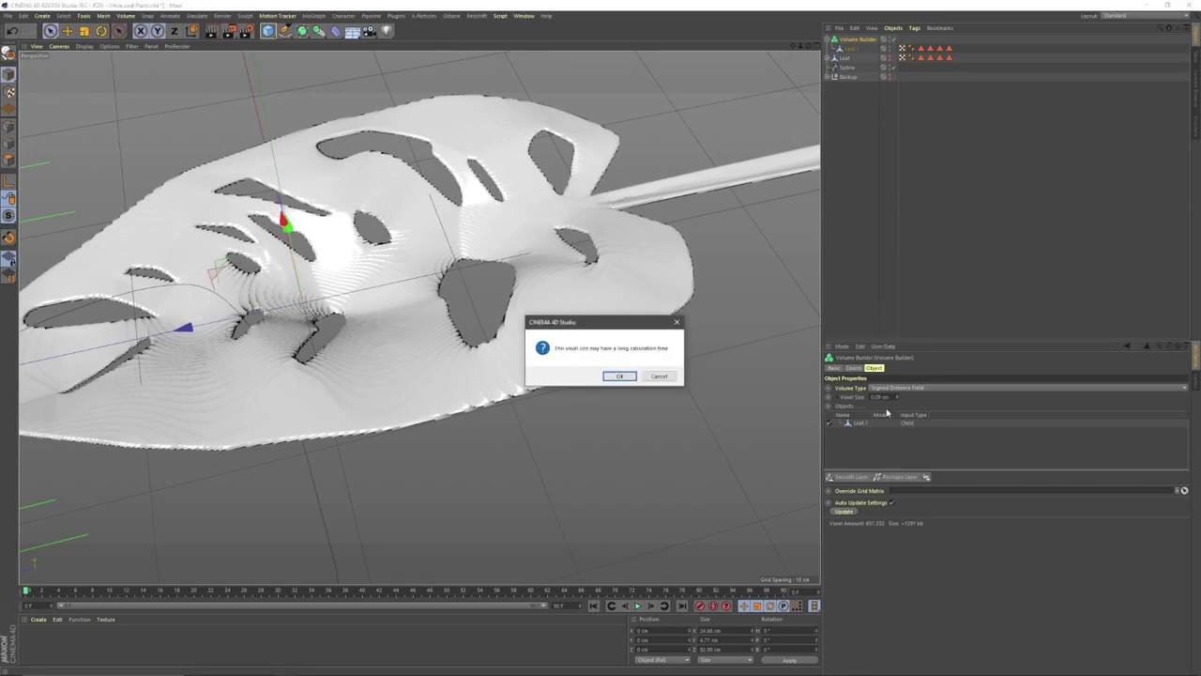
key(Return)
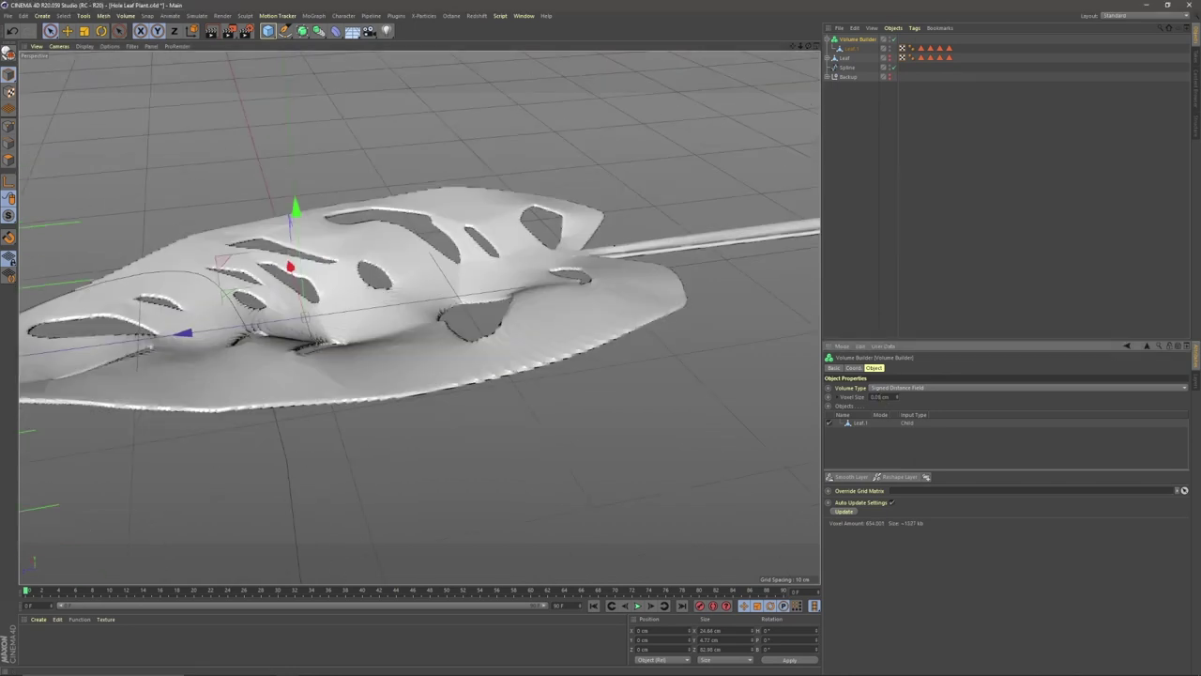
drag(898, 397, 897, 401)
click(620, 377)
scroll(368, 310, up, 8)
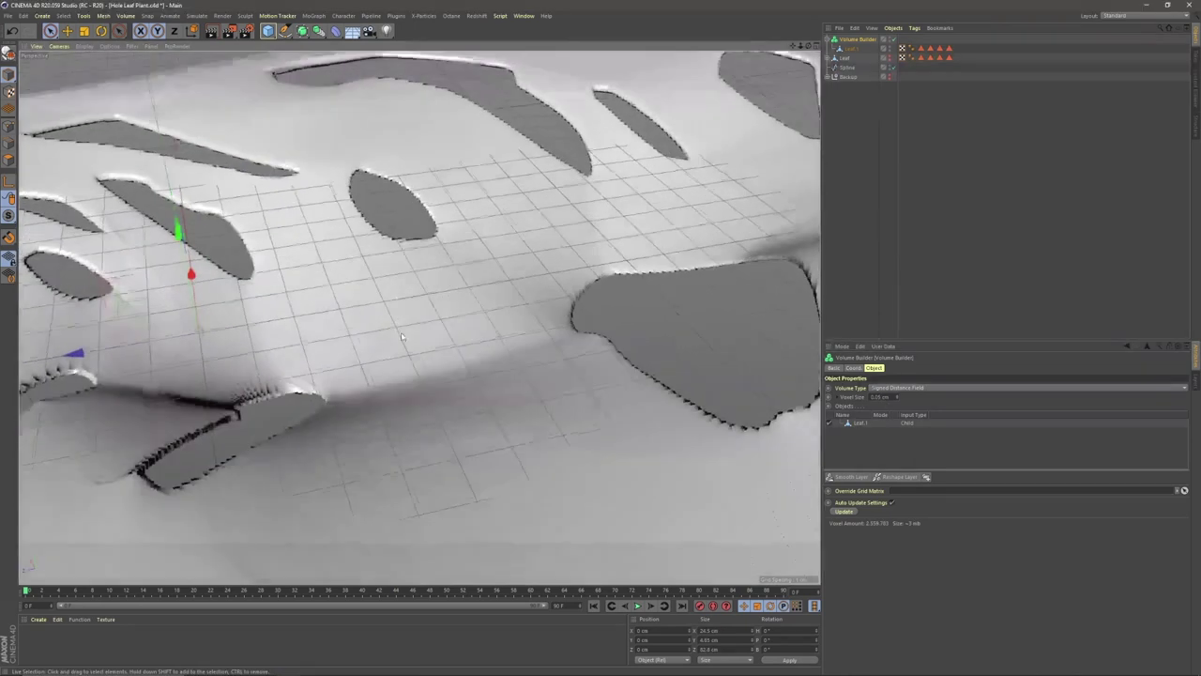
scroll(402, 336, down, 10)
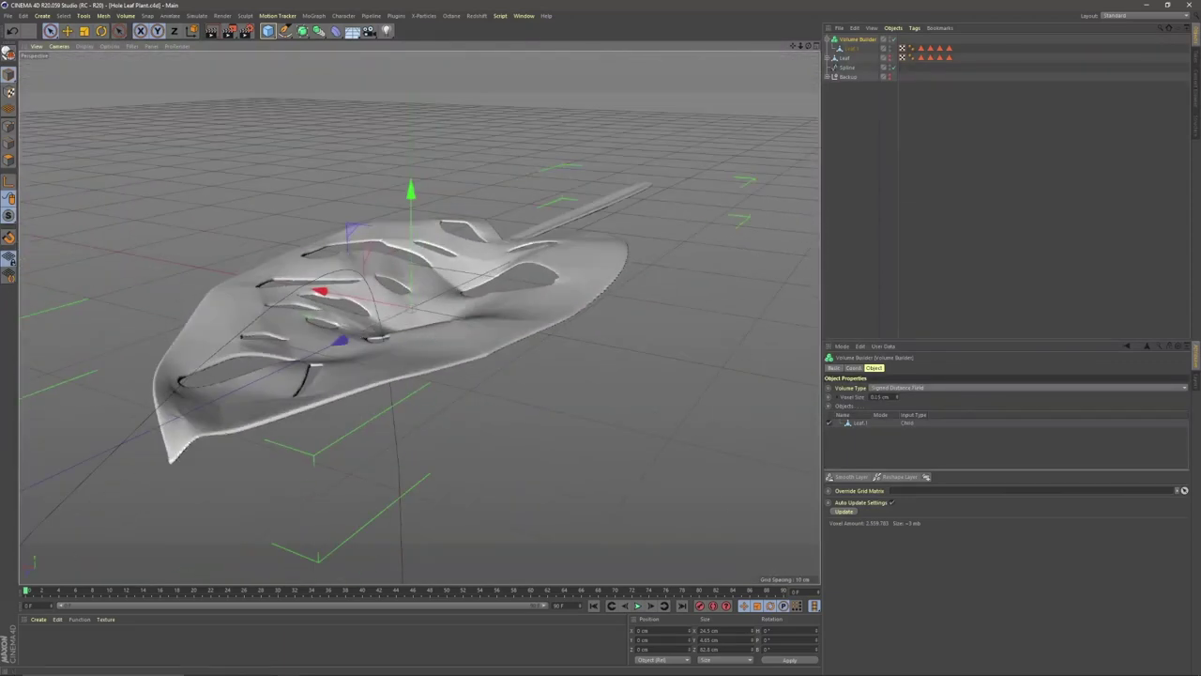
click(437, 329)
alt+right_drag(437, 329, 514, 317)
alt+drag(512, 317, 467, 314)
alt+right_drag(471, 311, 376, 356)
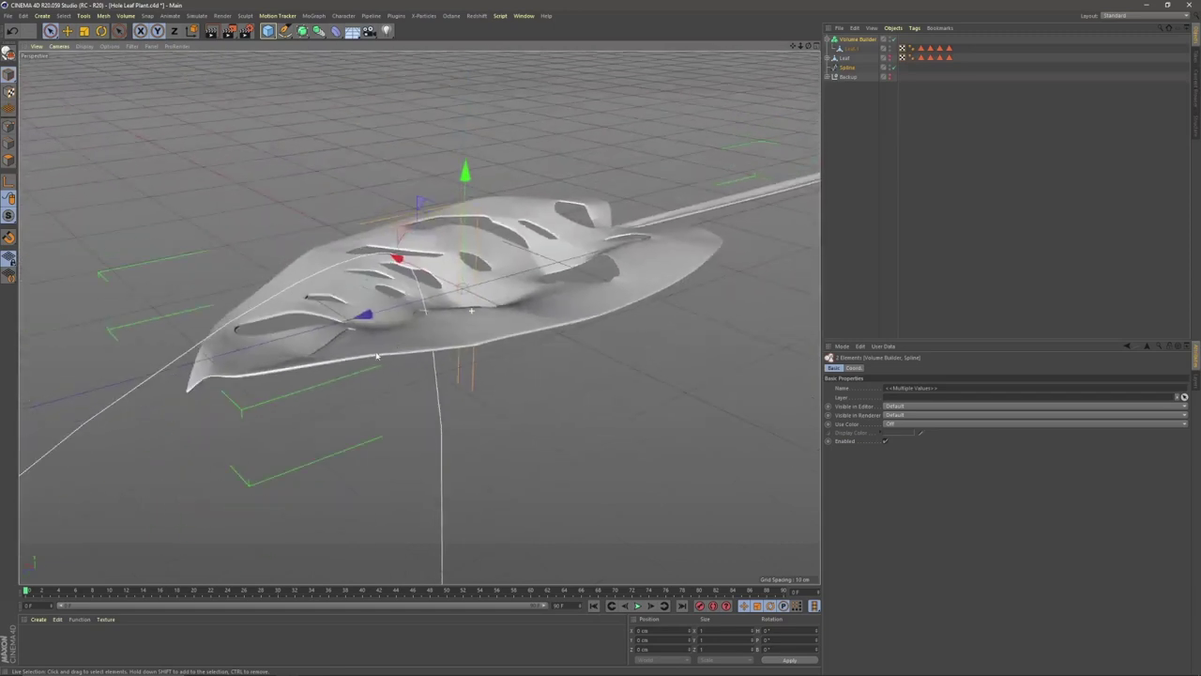
key(ctrl+s)
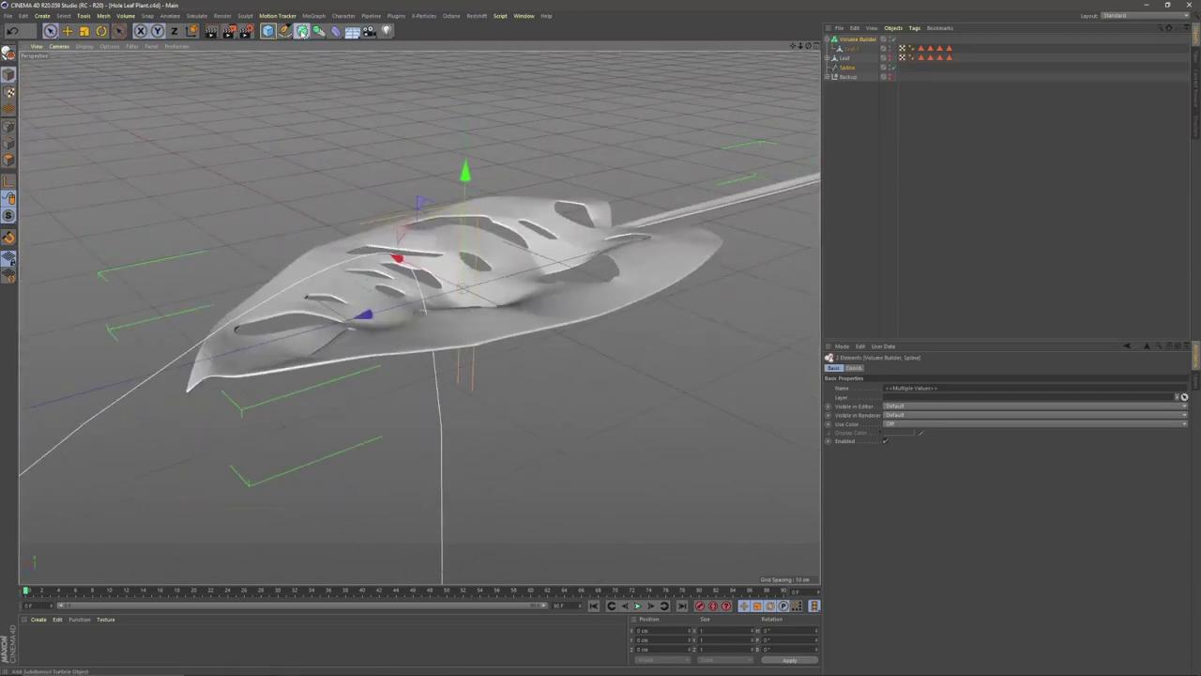
Place the Volume Builder under a new Volume Mesher and rename the baked polygon mesh Leaf VDB
drag(302, 33, 439, 118)
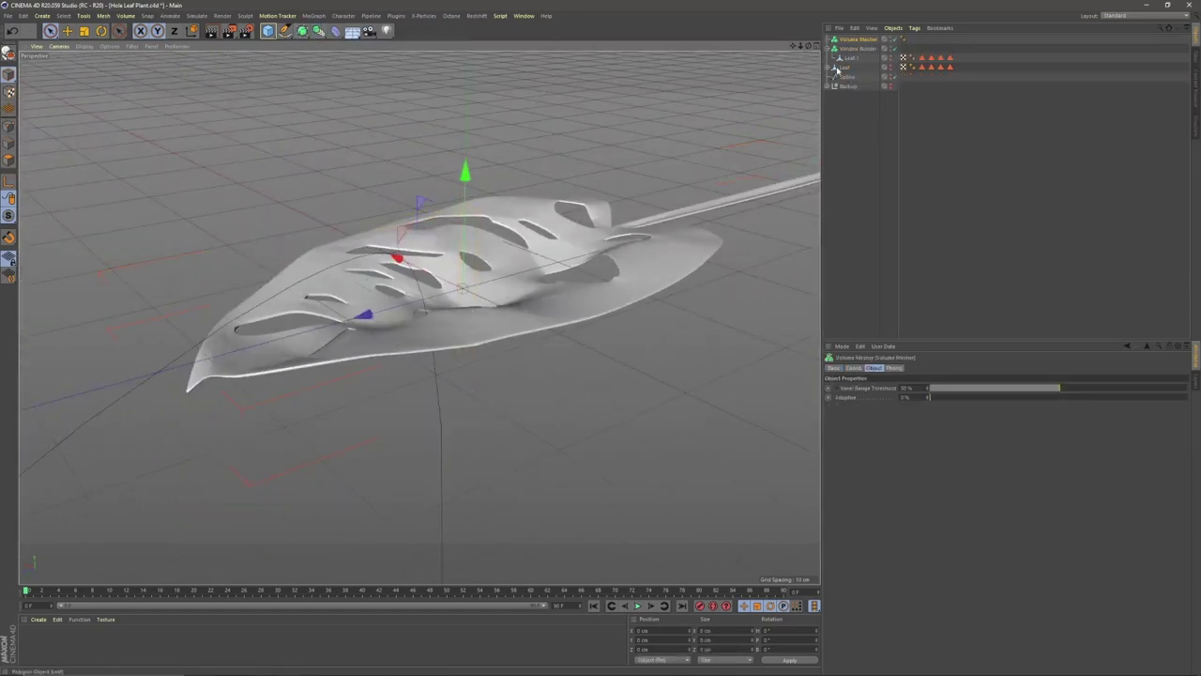
drag(850, 50, 852, 43)
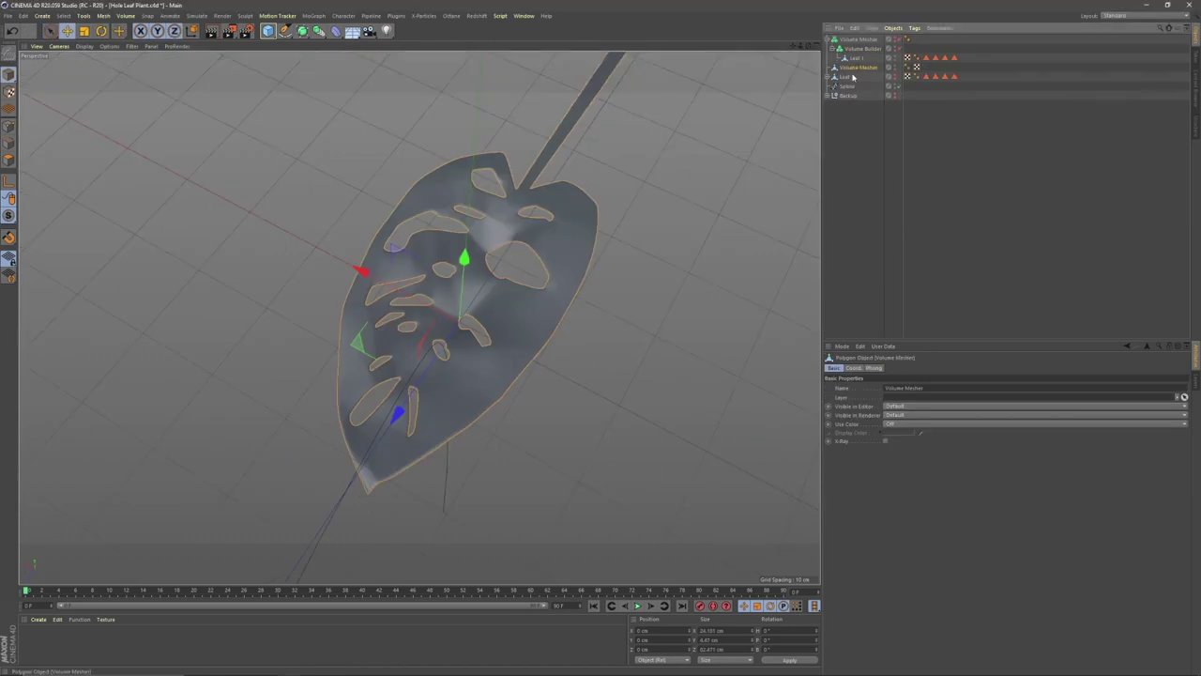
alt+drag(490, 313, 603, 266)
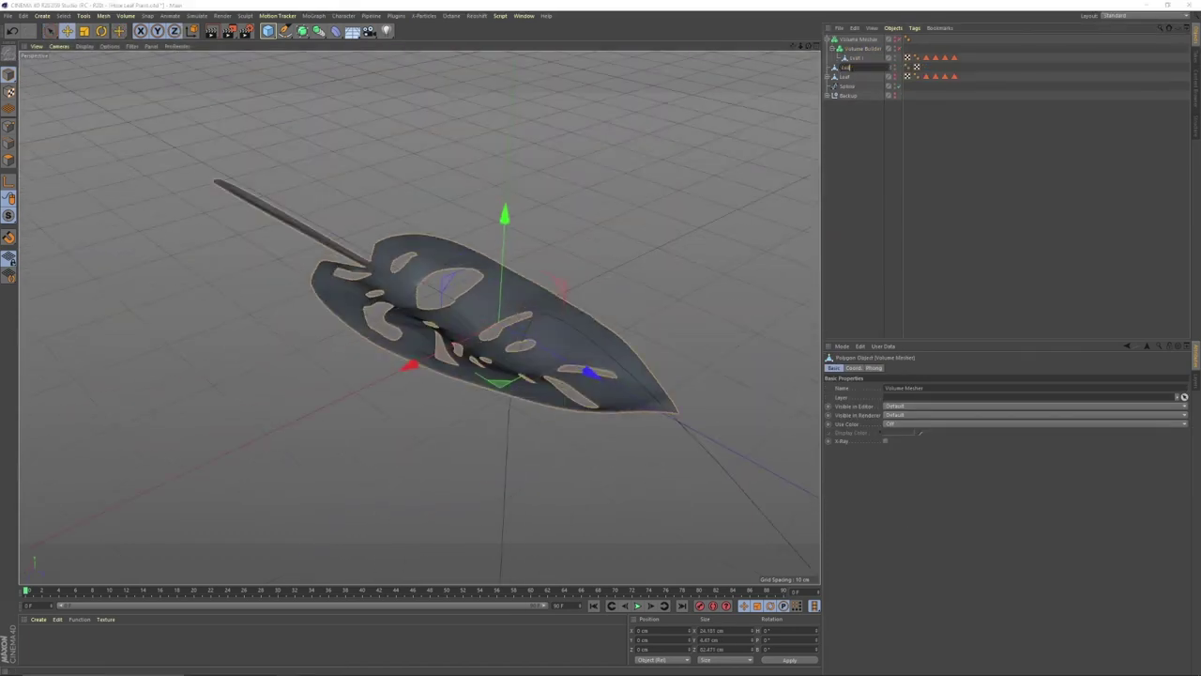
text(VDB)
key(Return)
Export the Leaf VDB mesh as Hole Leaf.obj and load it in RizomUV
click(839, 27)
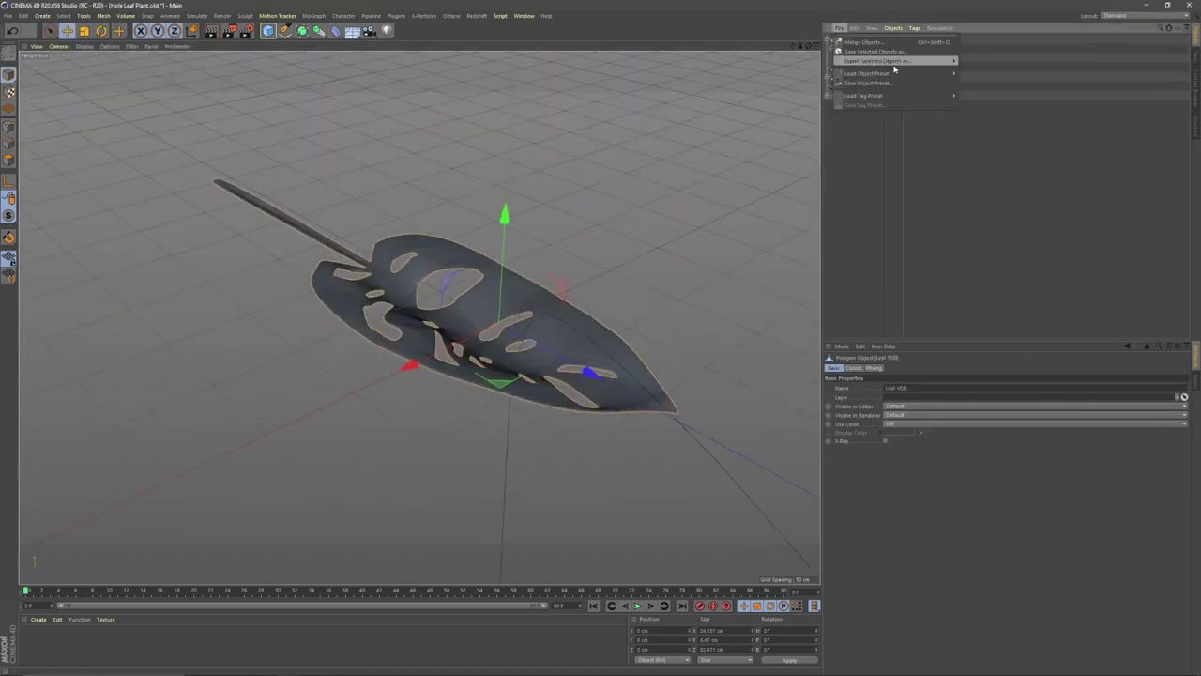
mouse_move(893, 69)
click(987, 191)
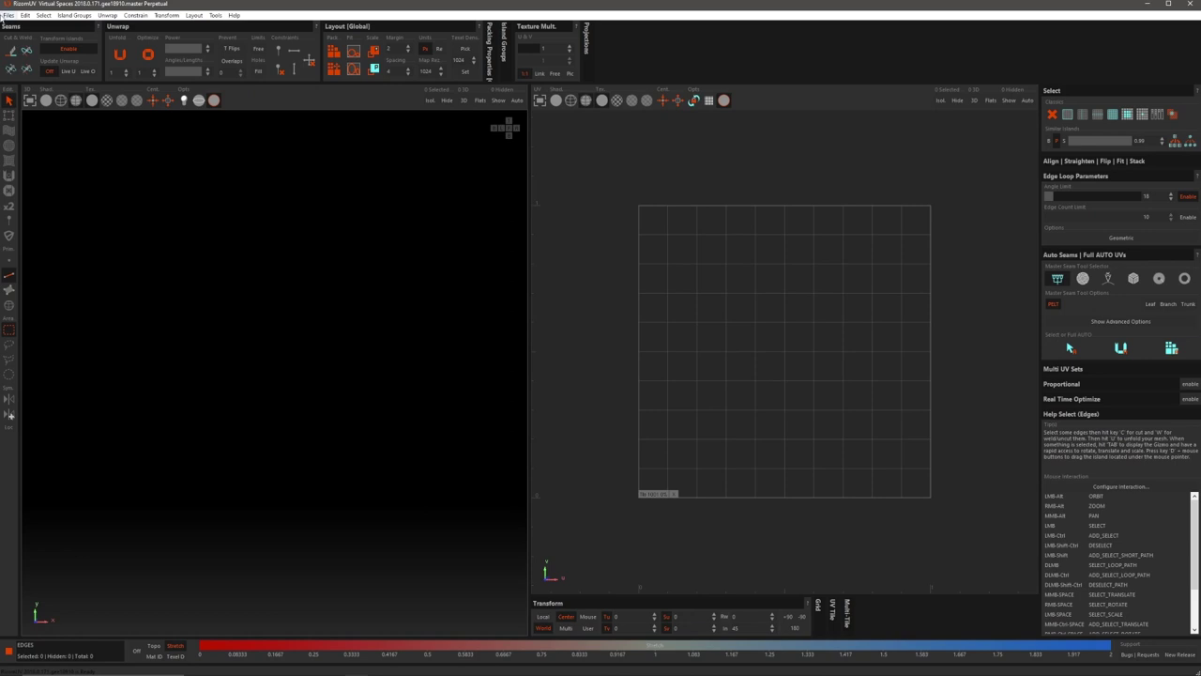
click(6, 15)
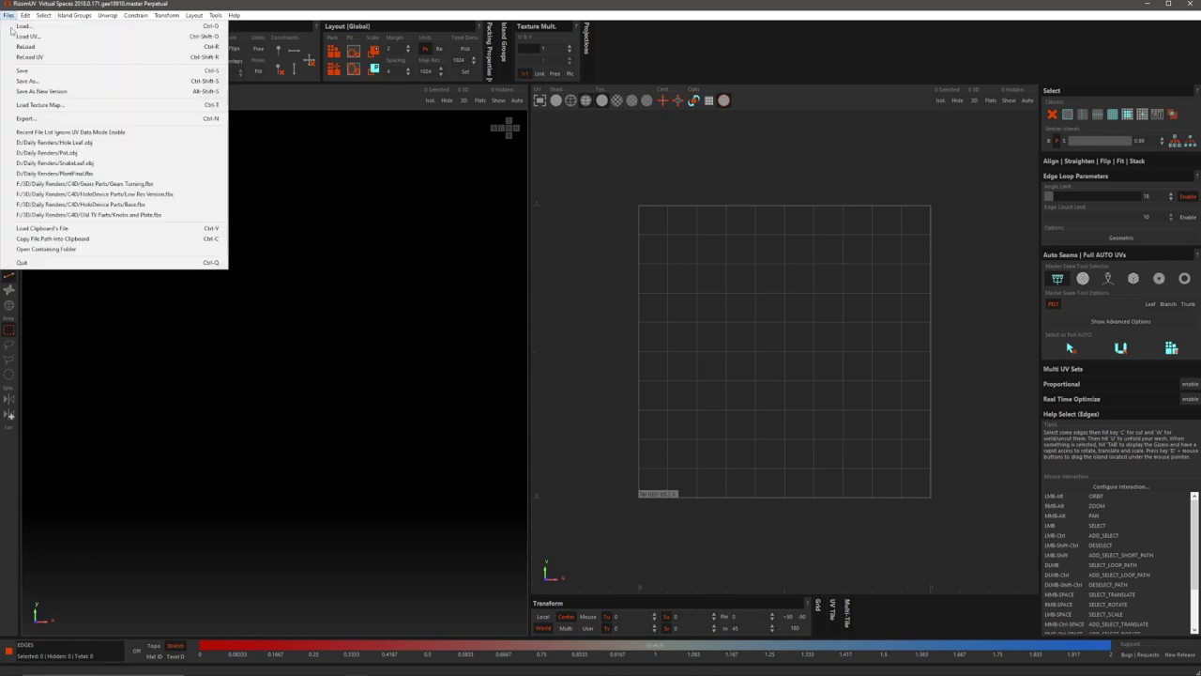
click(101, 25)
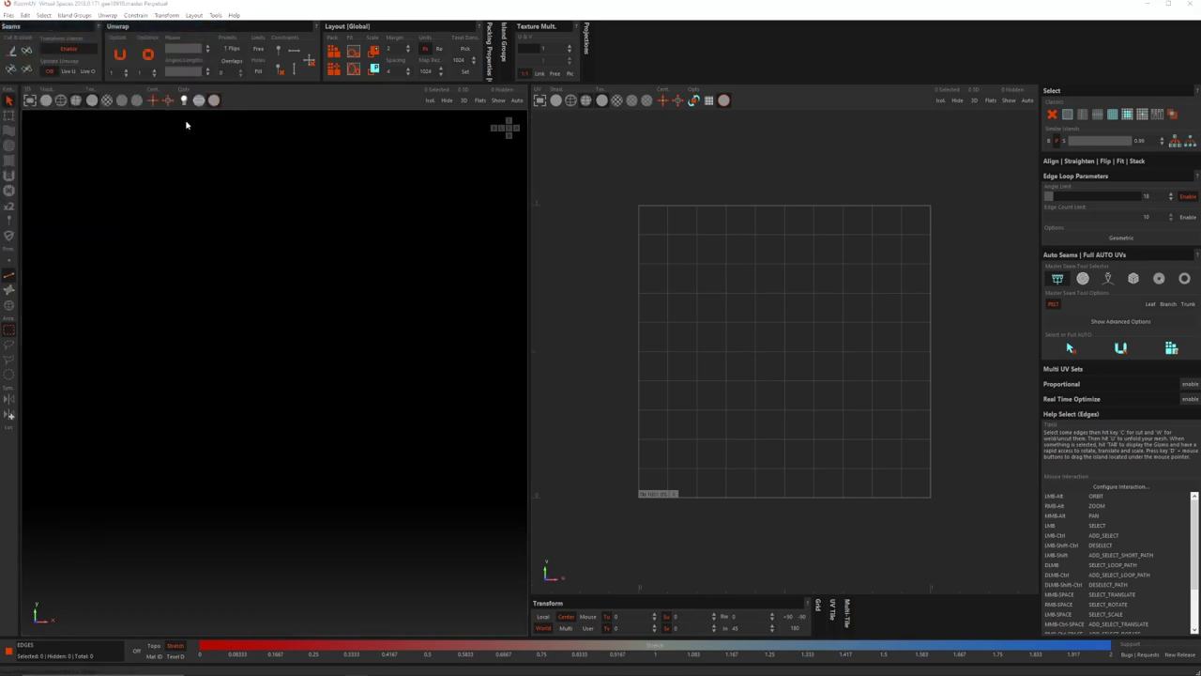
Unwrap and pack the remeshed leaf's UVs with the Box auto seams
alt+drag(246, 469, 353, 363)
scroll(355, 362, up, 6)
scroll(353, 363, up, 3)
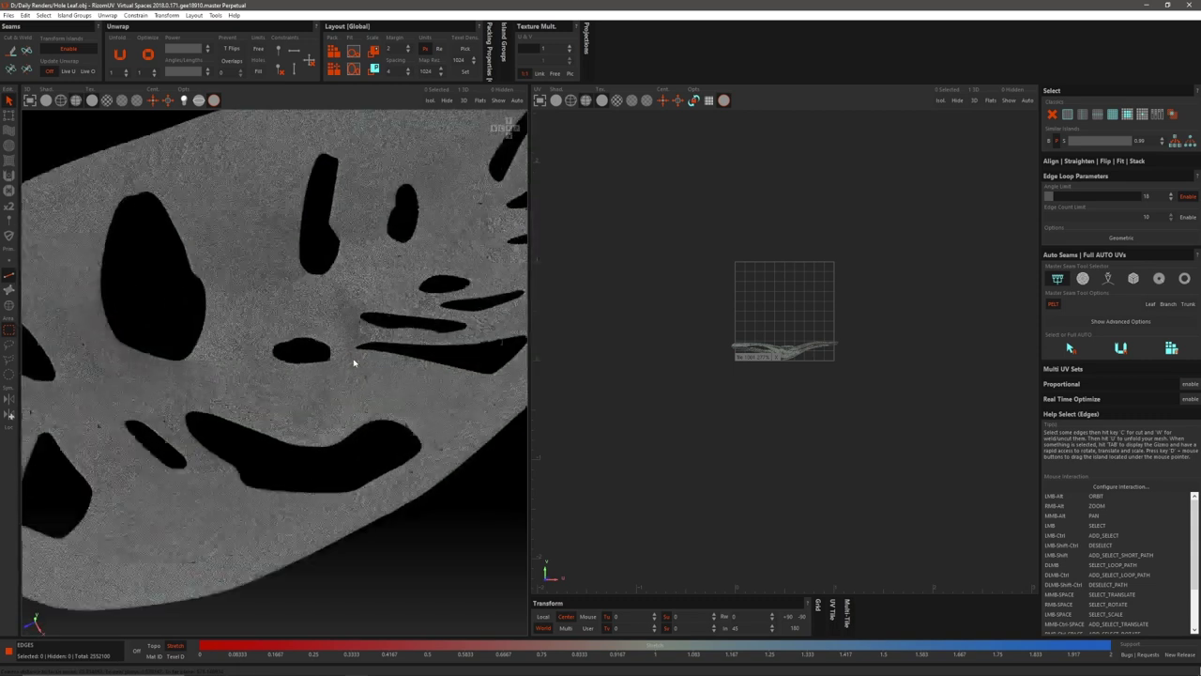
scroll(354, 362, up, 8)
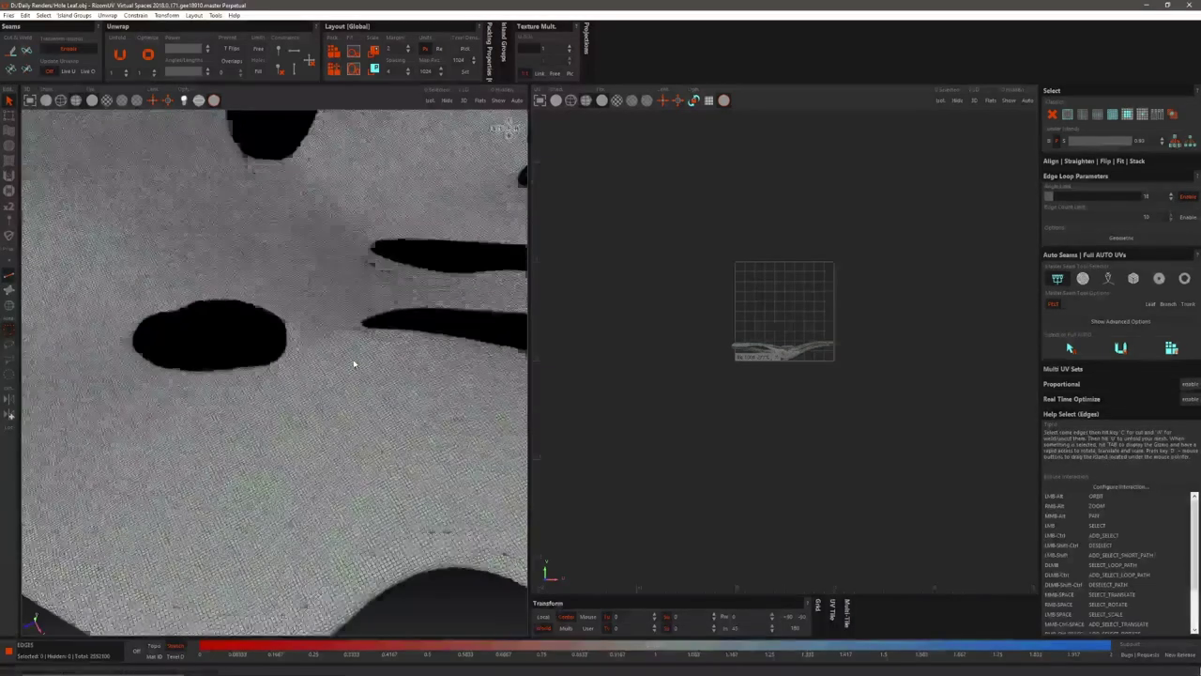
scroll(354, 362, down, 10)
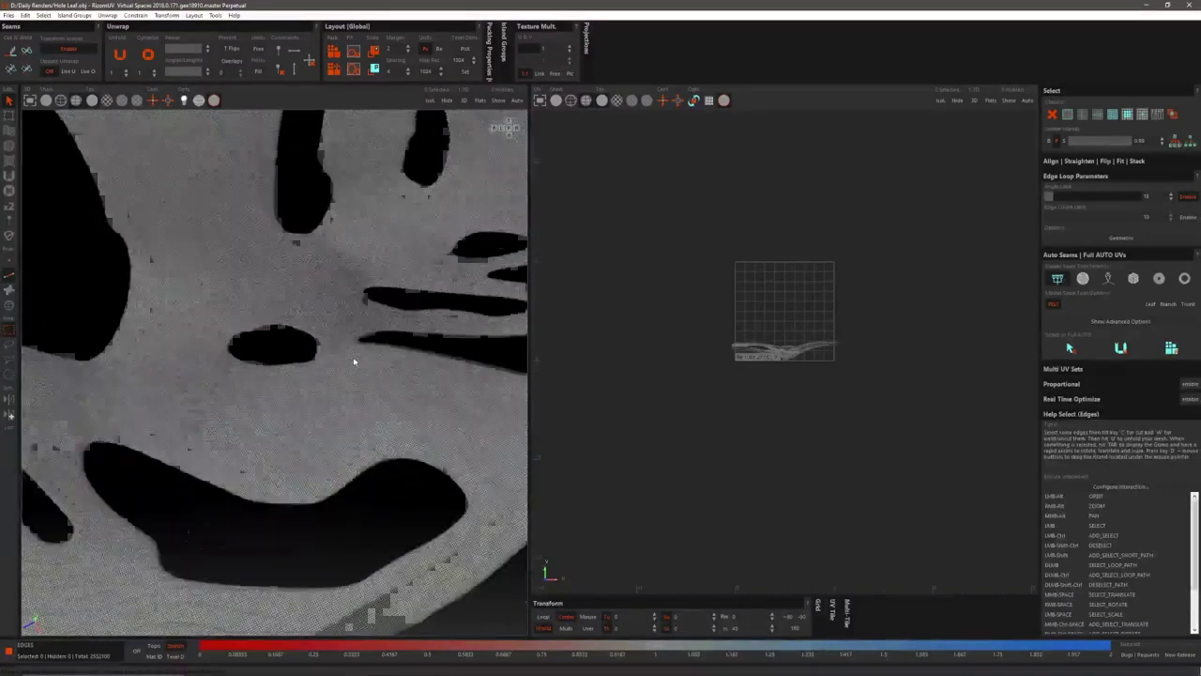
scroll(354, 365, down, 4)
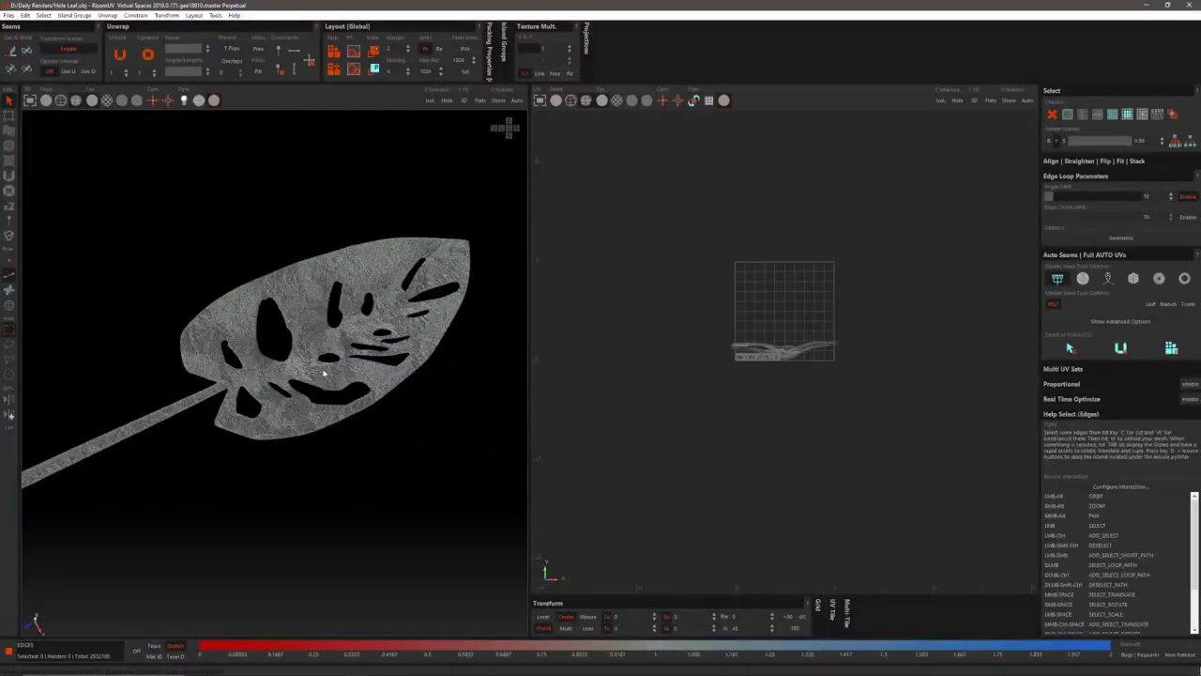
click(1137, 279)
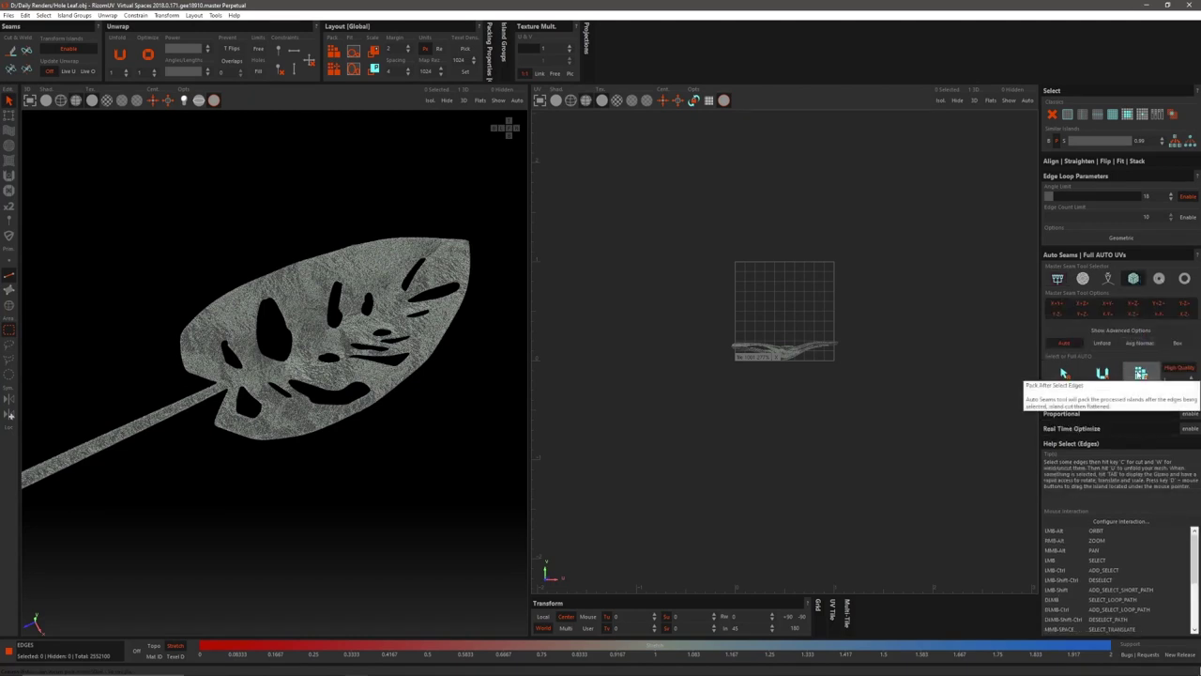
click(1140, 374)
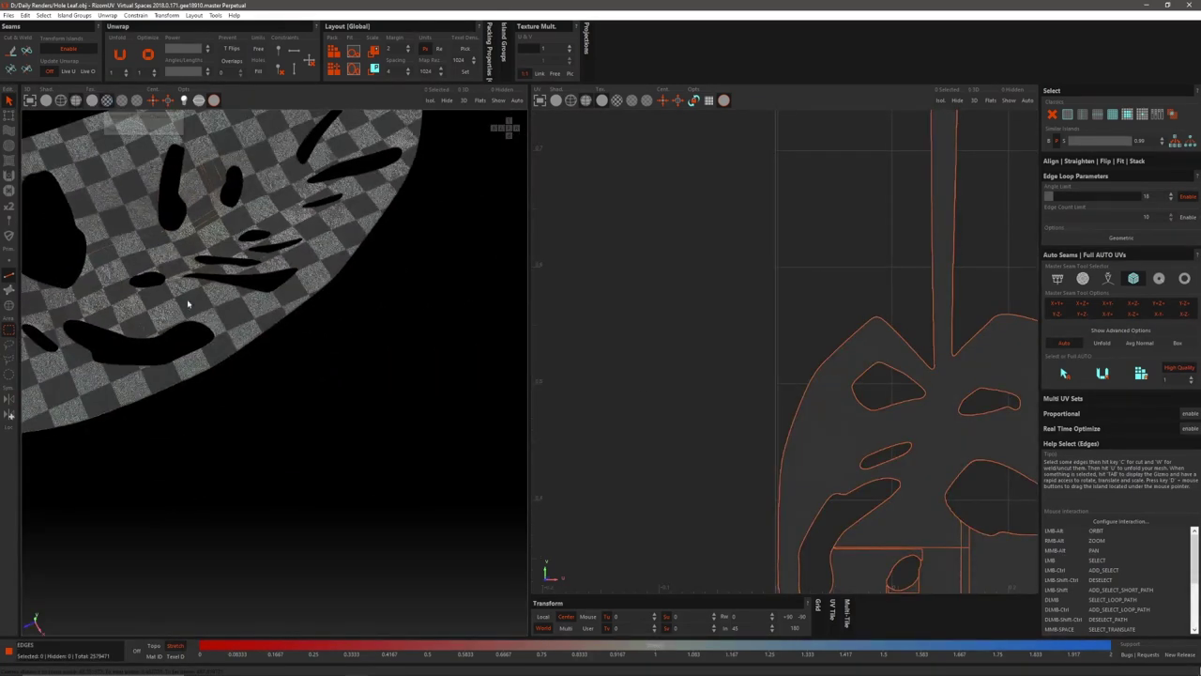
alt+right_drag(706, 384, 646, 377)
mouse_move(270, 372)
alt+mouse_down()
mouse_move(436, 306)
mouse_move(380, 372)
mouse_move(470, 397)
mouse_move(394, 288)
mouse_move(322, 259)
mouse_move(376, 156)
mouse_move(333, 310)
alt+mouse_up()
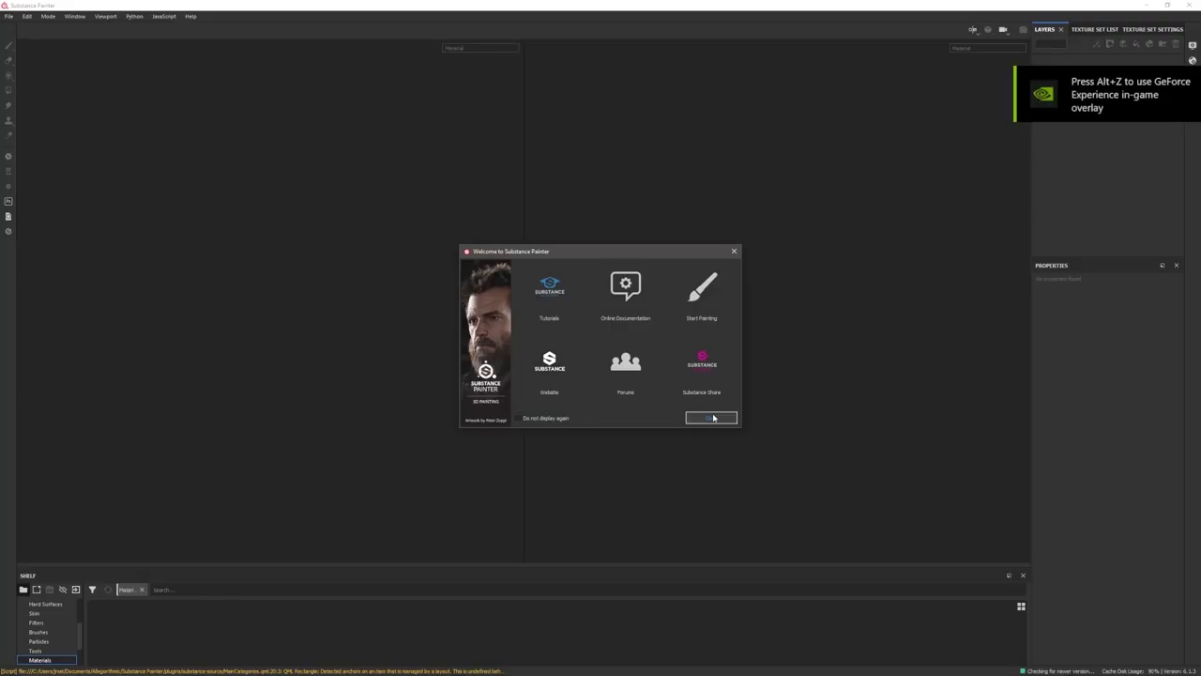
Switch to Substance Painter and create a new PBR - Metallic Roughness project from the exported leaf mesh
click(9, 15)
click(16, 26)
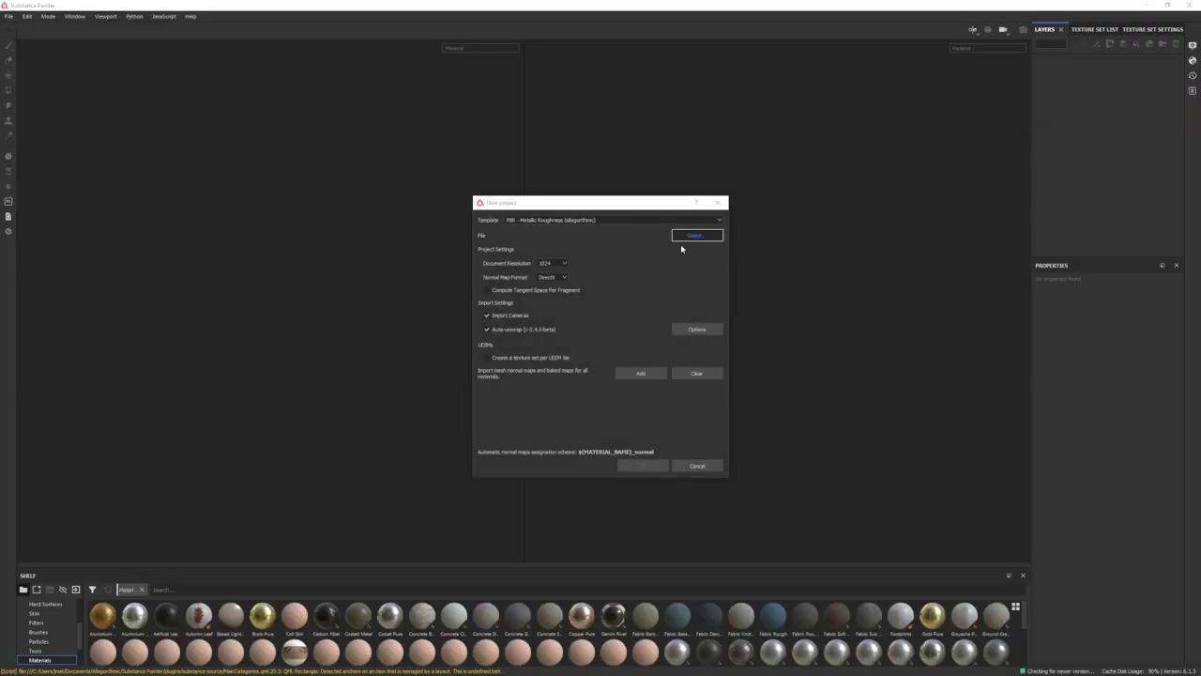
click(643, 465)
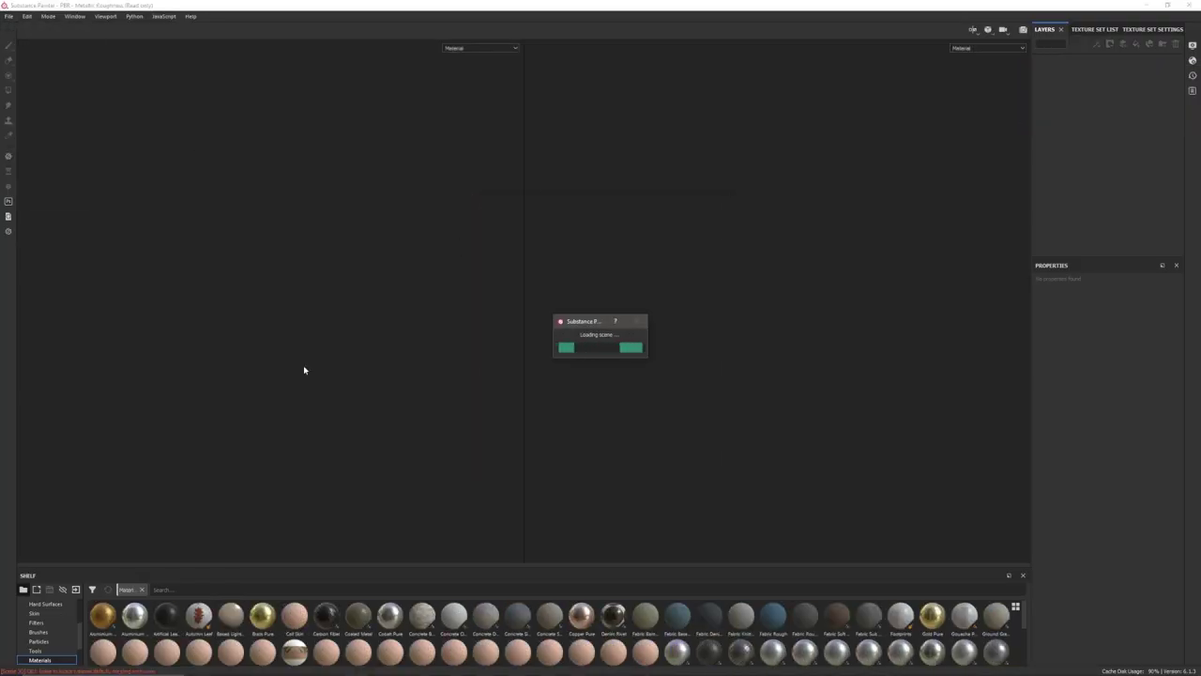
Examine the imported leaf's surface in 3D and its UV layout for the main islands and small stray strips
scroll(812, 201, up, 5)
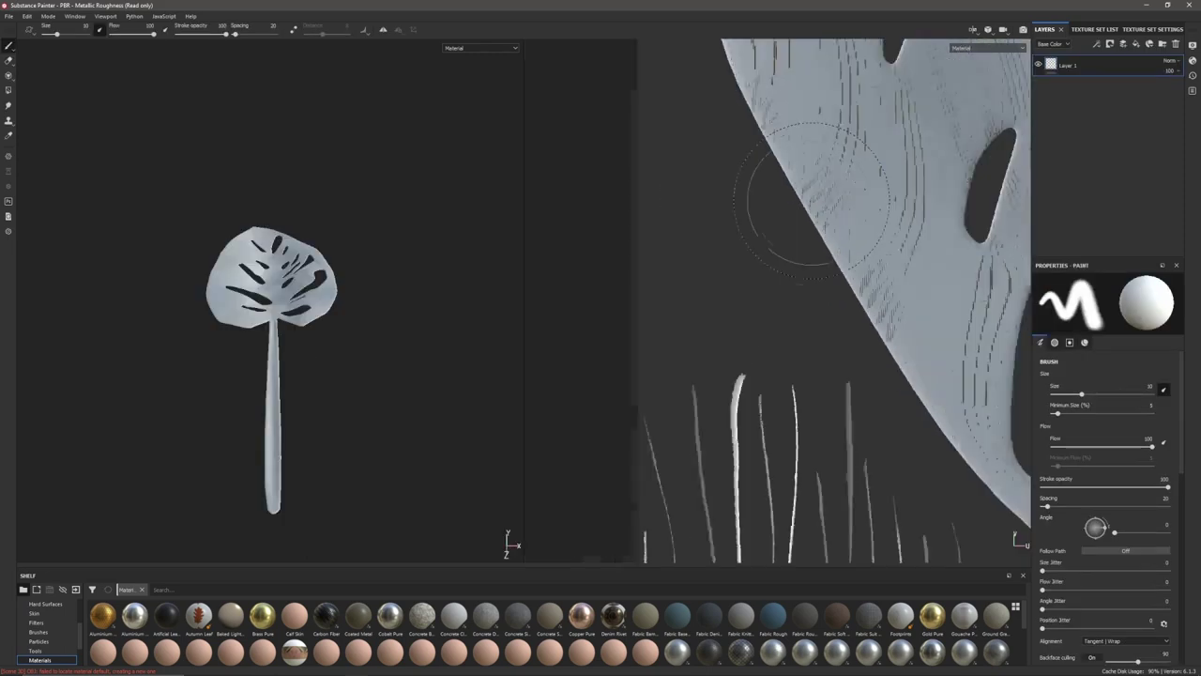
scroll(812, 201, down, 6)
alt+middle_drag(865, 154, 689, 429)
scroll(682, 371, up, 1)
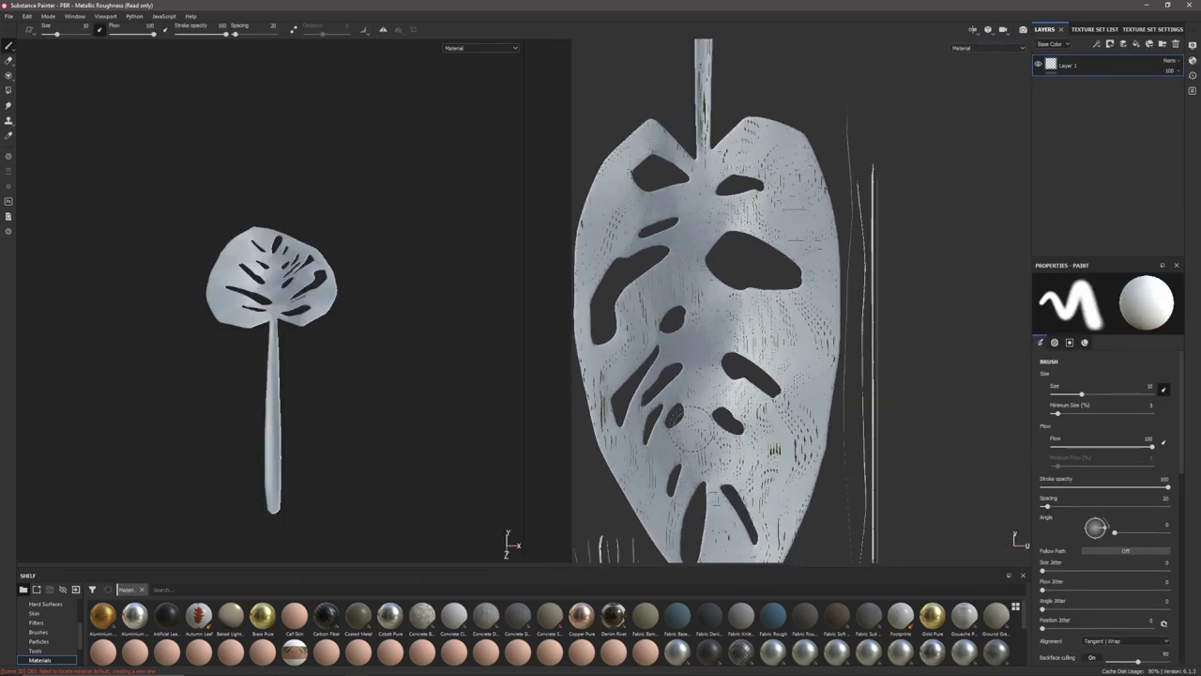
alt+drag(254, 381, 395, 399)
scroll(282, 403, up, 4)
alt+middle_drag(269, 412, 323, 361)
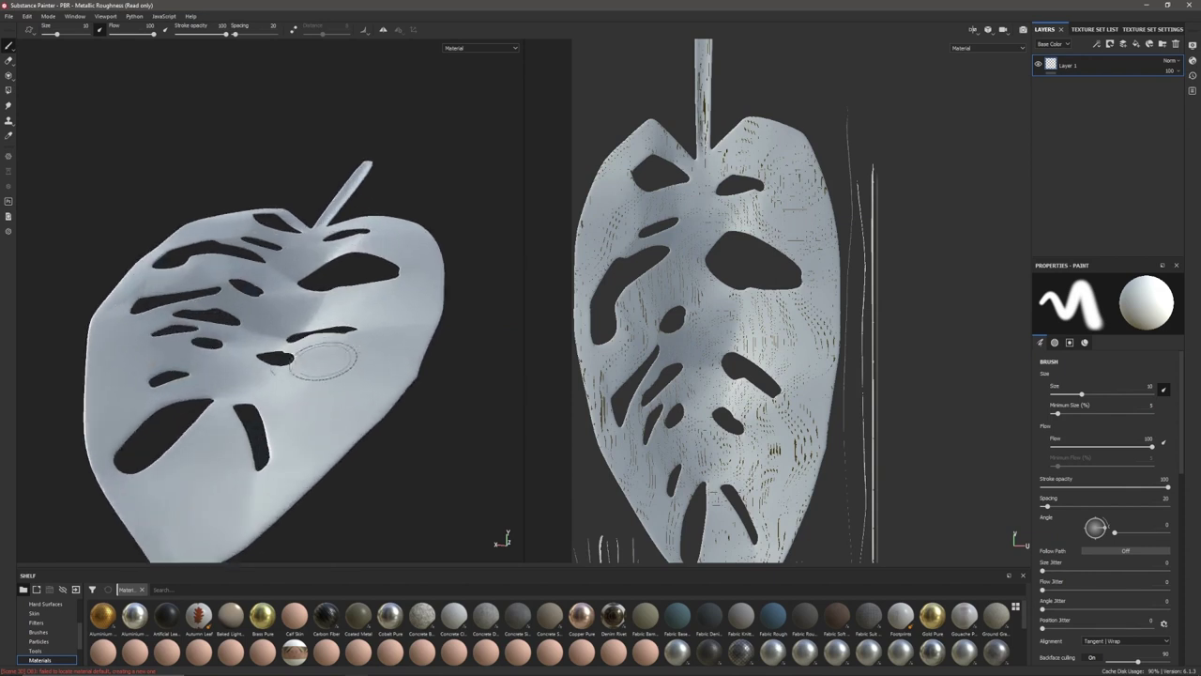
mouse_move(220, 380)
mouse_down()
mouse_move(295, 384)
mouse_move(344, 369)
mouse_move(346, 323)
mouse_move(268, 305)
mouse_move(225, 268)
mouse_move(319, 234)
mouse_move(408, 261)
mouse_move(351, 381)
mouse_move(209, 477)
mouse_move(122, 394)
mouse_move(132, 338)
mouse_up()
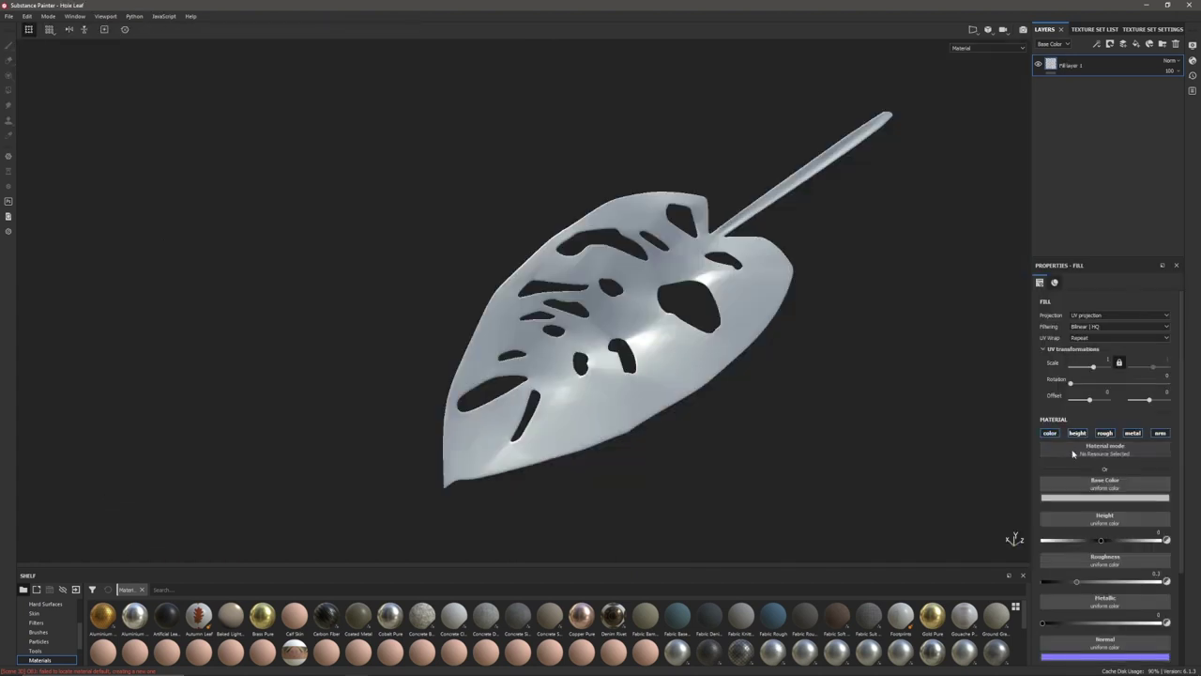
Limit the fill layer to the color and roughness channels
alt+click(1050, 433)
click(1077, 433)
click(1078, 432)
click(1105, 433)
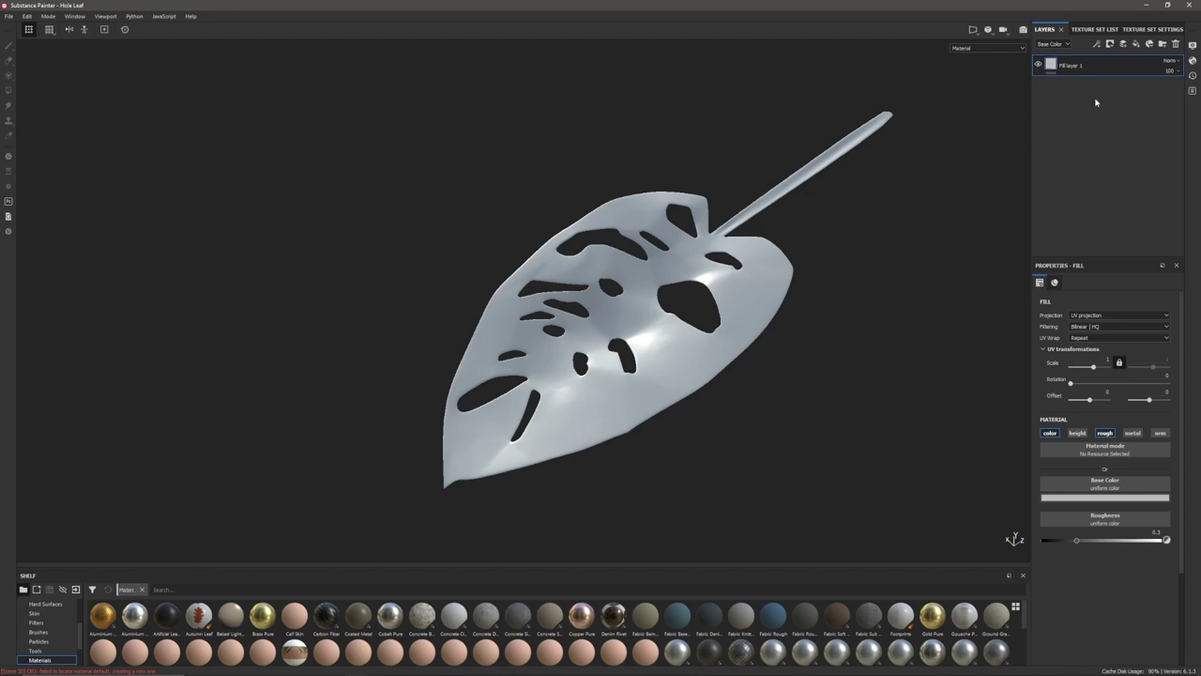
Set the fill layer's base color to a dark green with hue 0.287, saturation 1.000 and value 0.054
click(1092, 498)
click(1097, 540)
click(1152, 568)
drag(1100, 558, 1127, 571)
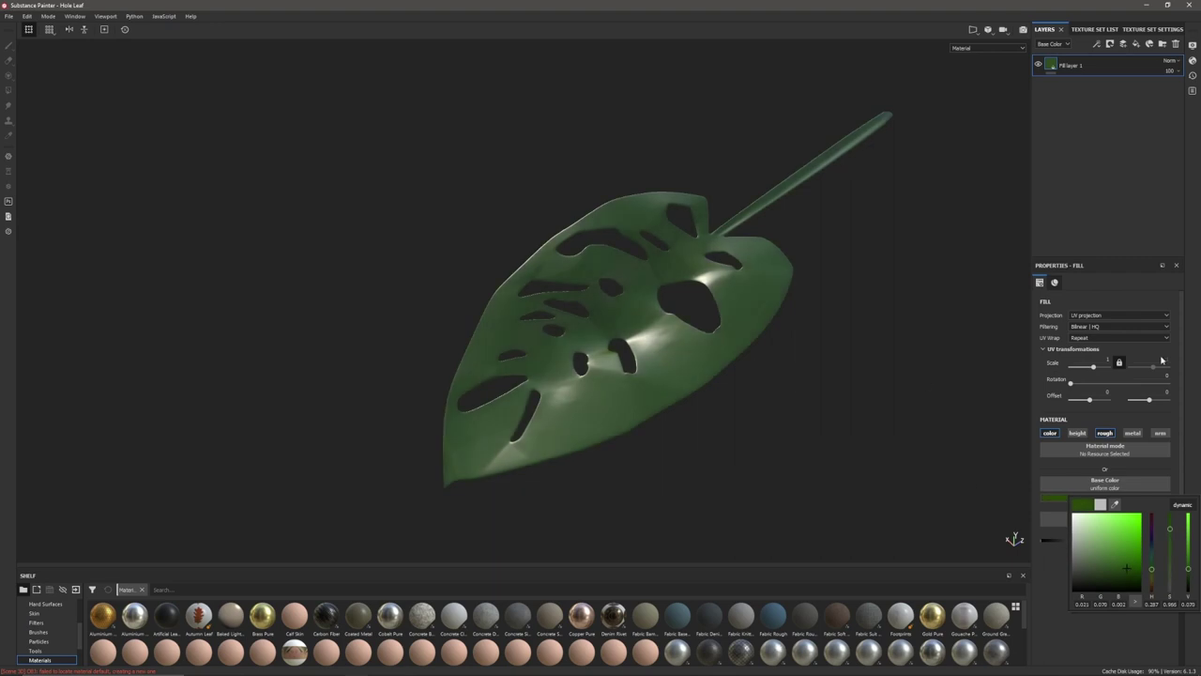
alt+drag(726, 430, 727, 385)
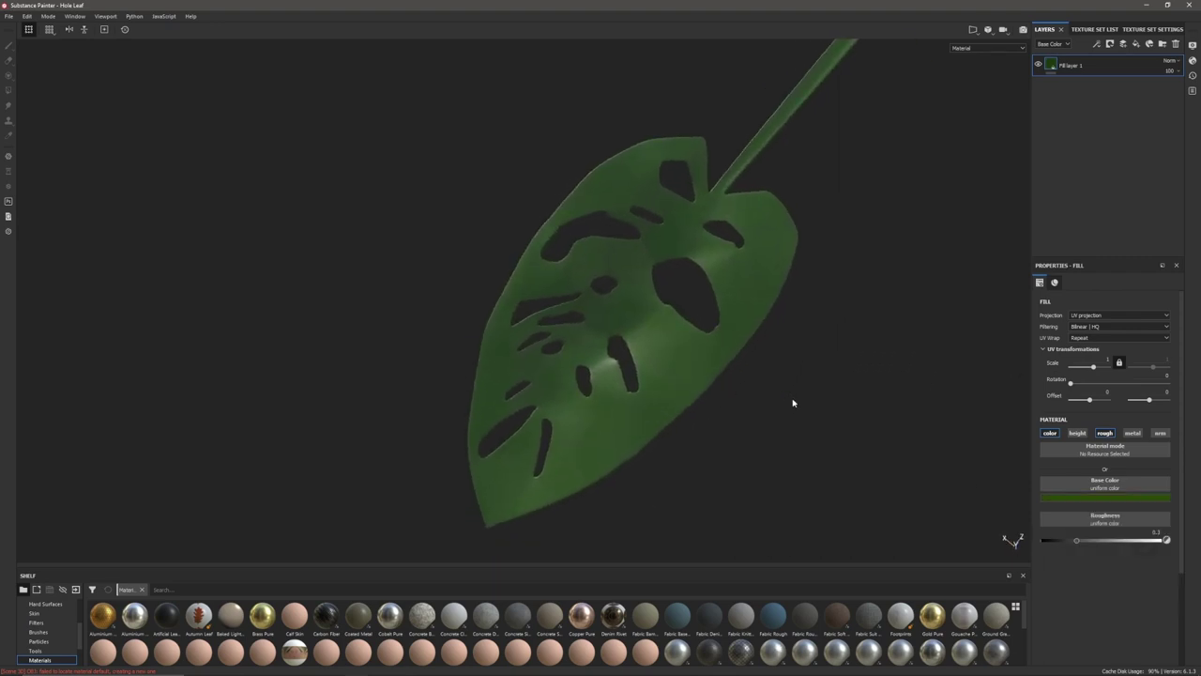
click(1104, 497)
click(1181, 576)
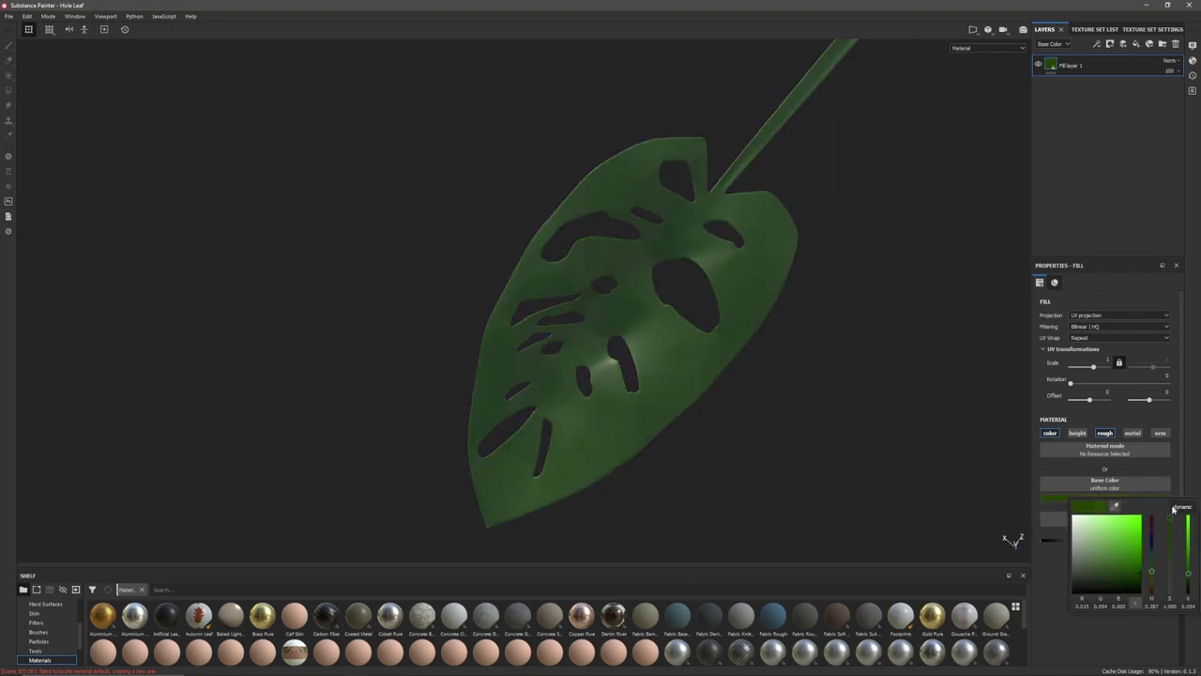
Set the fill layer's roughness to 0.4630 and check the leaf's highlights from different light directions
click(1104, 432)
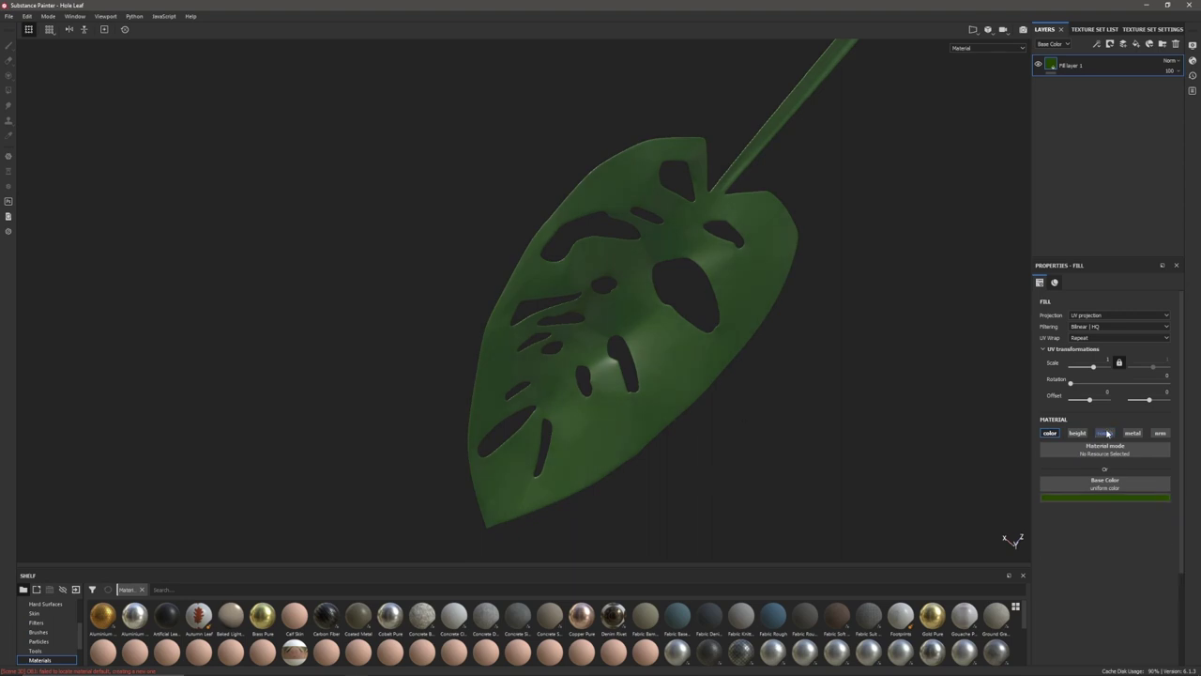
click(1104, 433)
drag(1096, 541, 1120, 549)
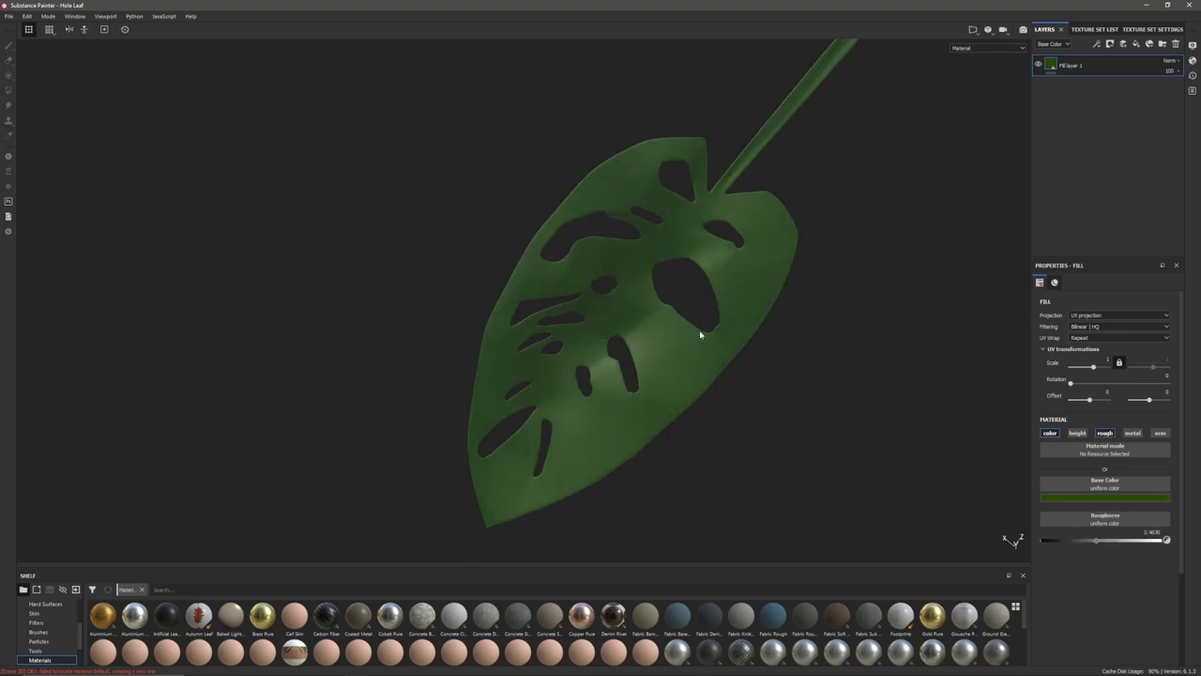
shift+right_drag(700, 335, 748, 362)
alt+drag(706, 269, 676, 355)
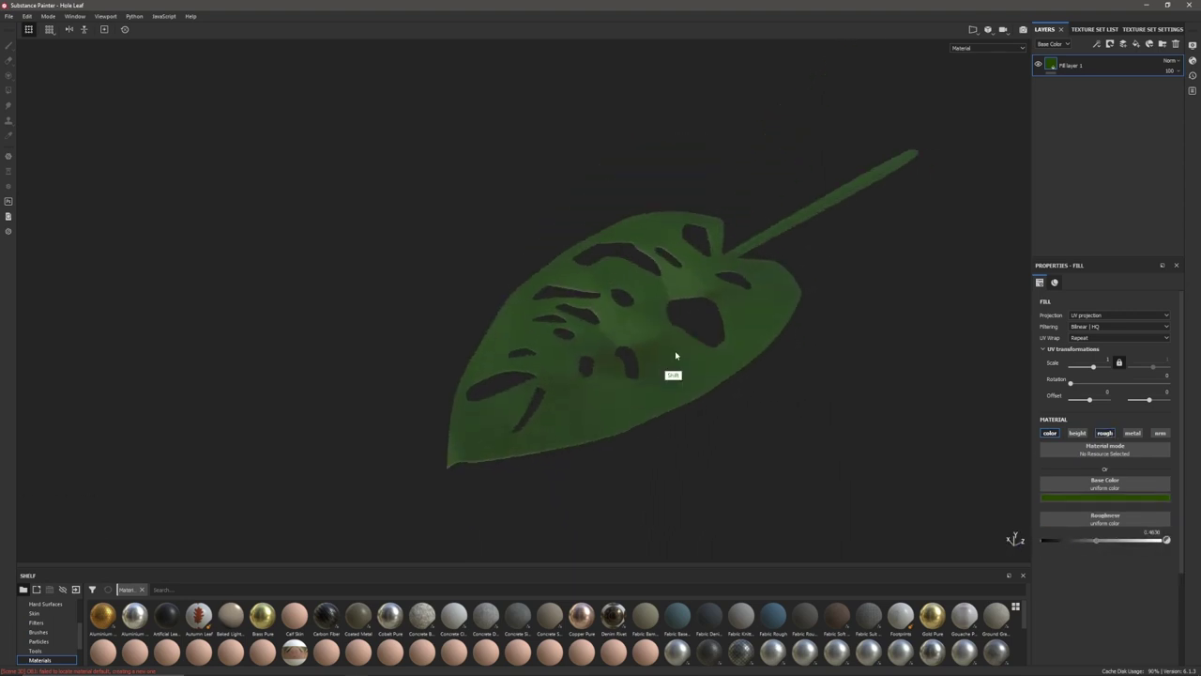
shift+right_drag(676, 355, 736, 356)
Rename the green fill layer to Base color and roughness
double_click(1079, 66)
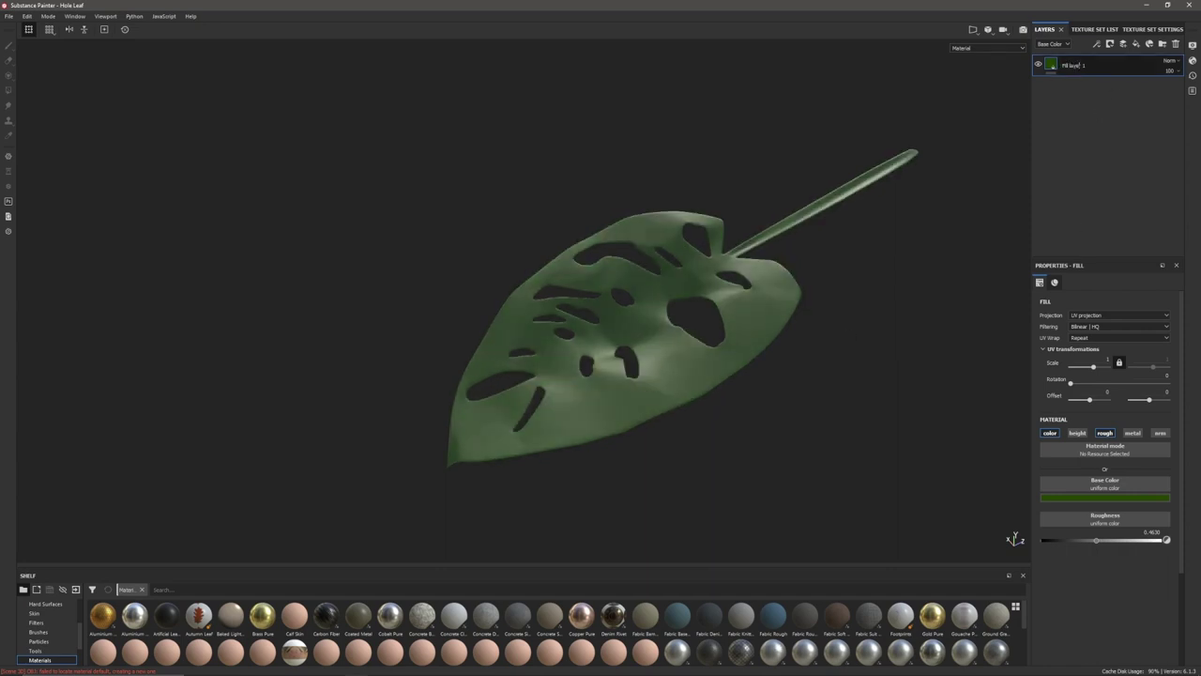
click(888, 190)
double_click(1084, 66)
key(BackSpace)
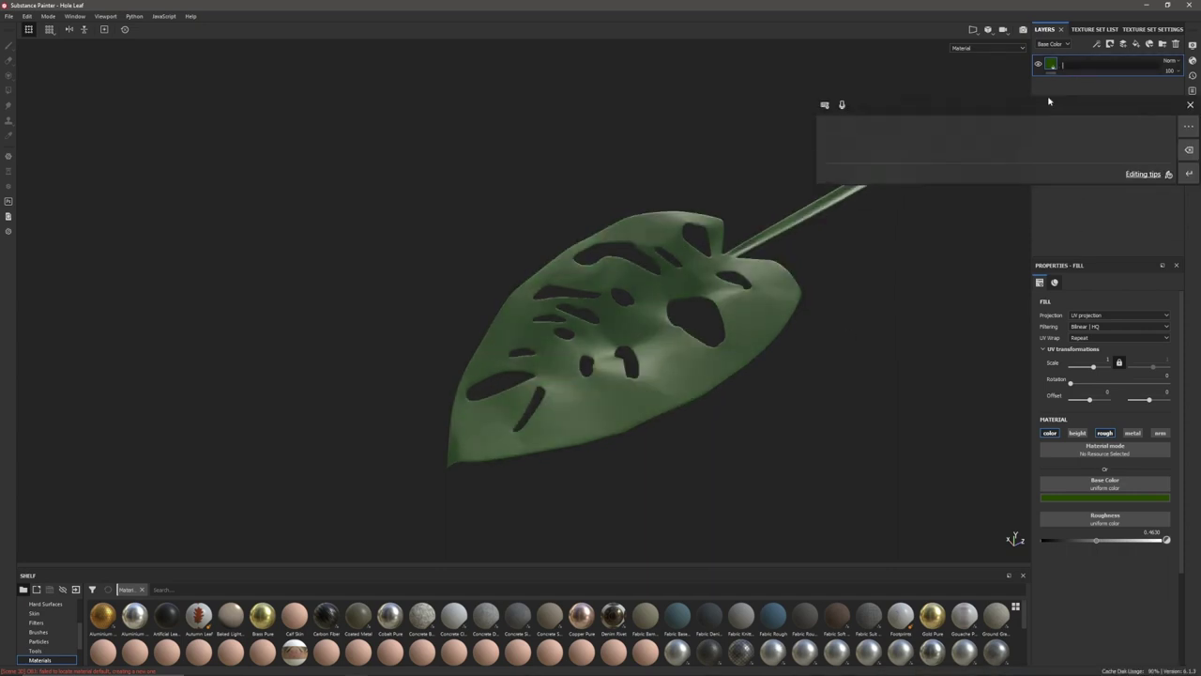
text(Base color and)
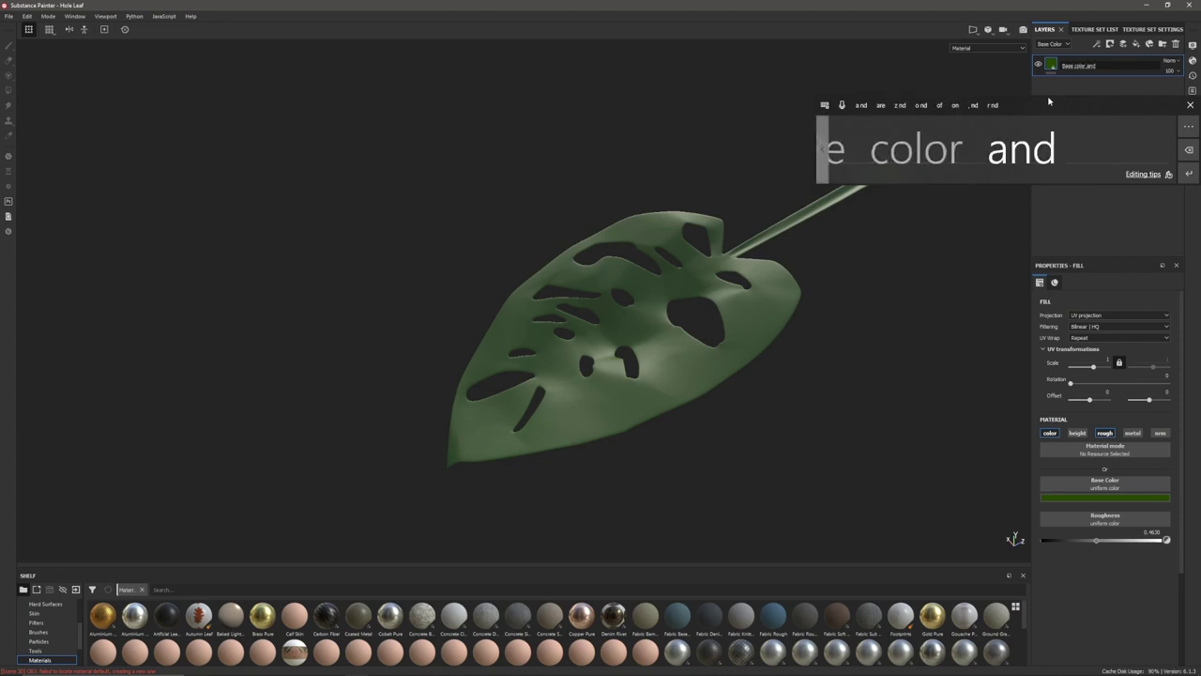
drag(975, 142, 1025, 165)
text(roughness)
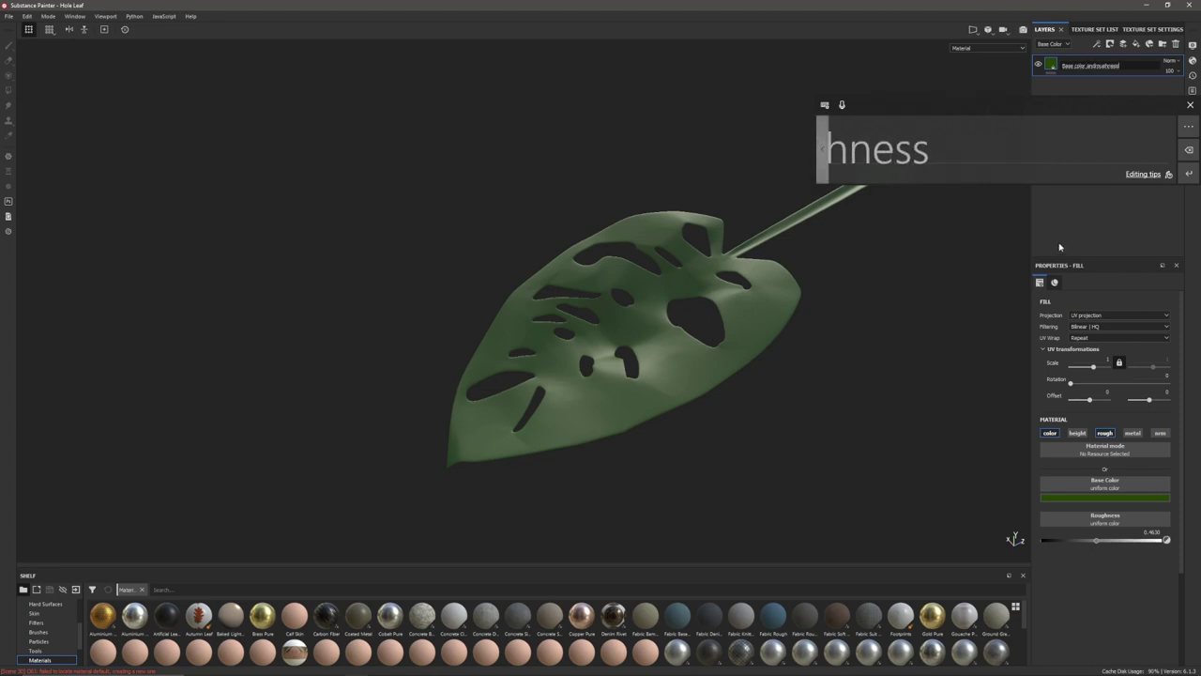
click(1094, 190)
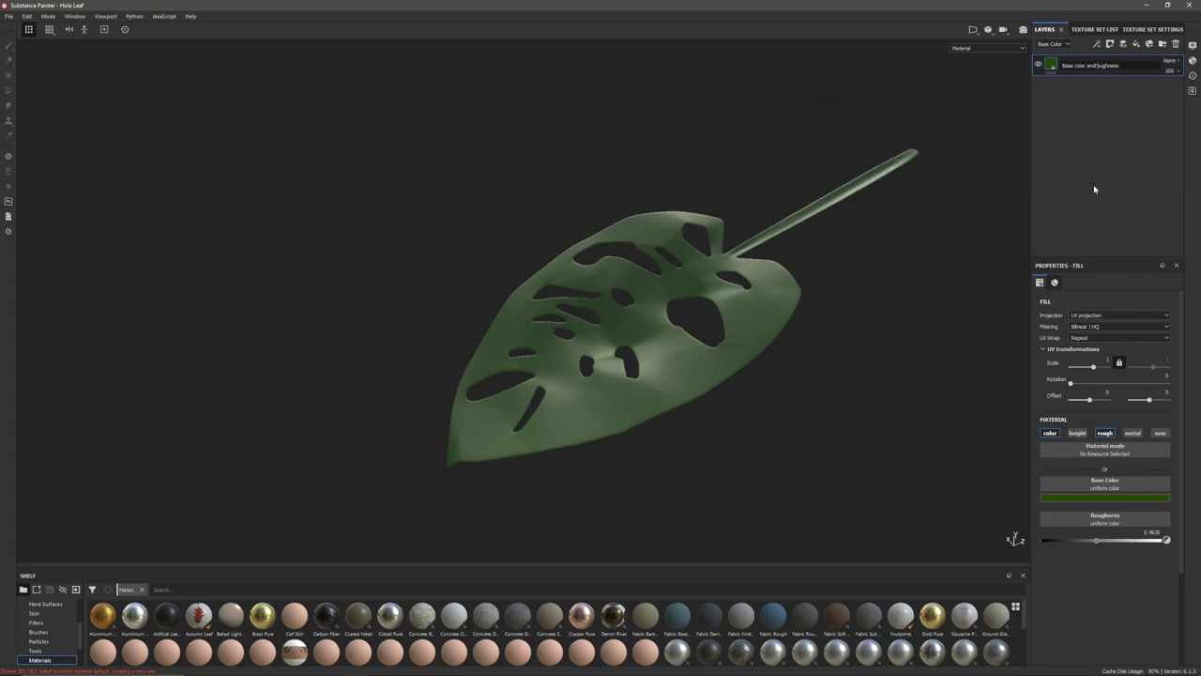
Add a second fill layer that affects only roughness and give it a black mask
click(1136, 44)
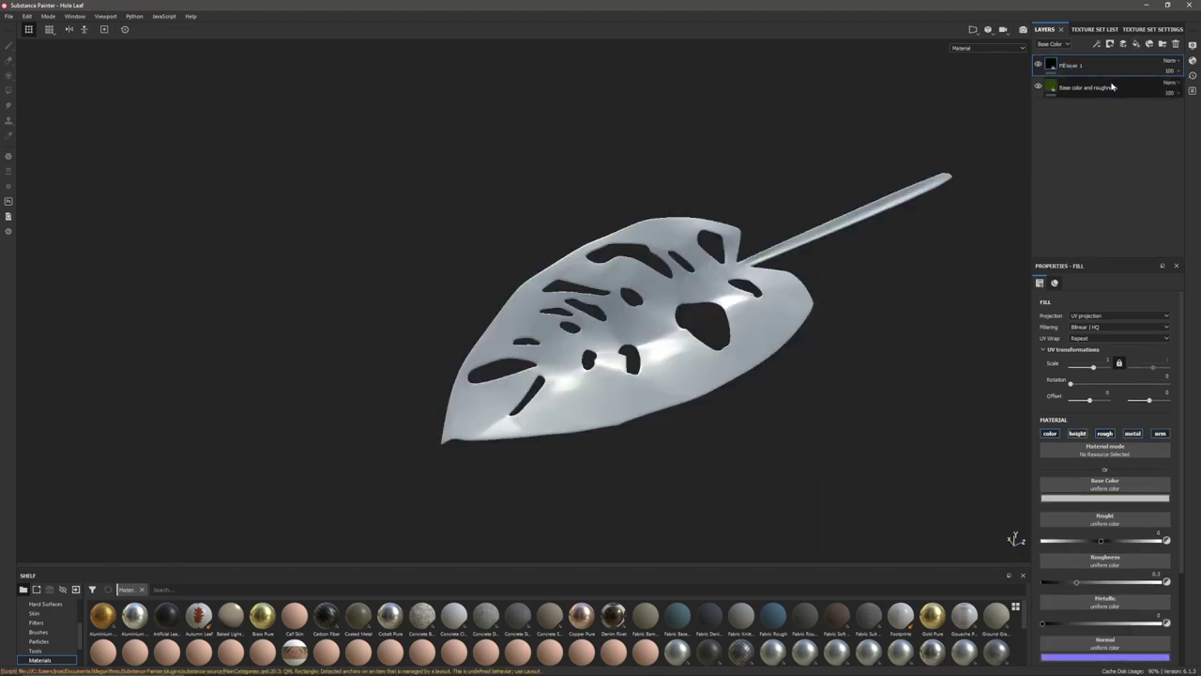
alt+click(1105, 435)
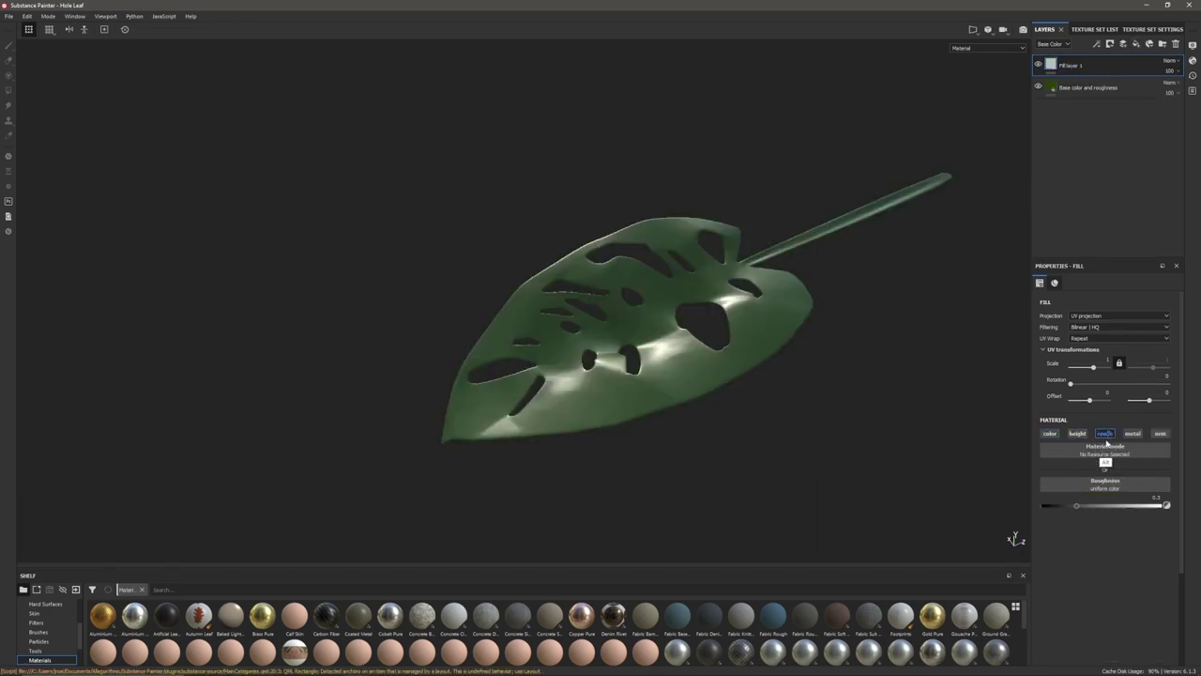
click(1111, 45)
click(1116, 66)
Add a fill to the roughness layer's mask and assign the Cells 3 procedural texture as its grayscale
click(1100, 47)
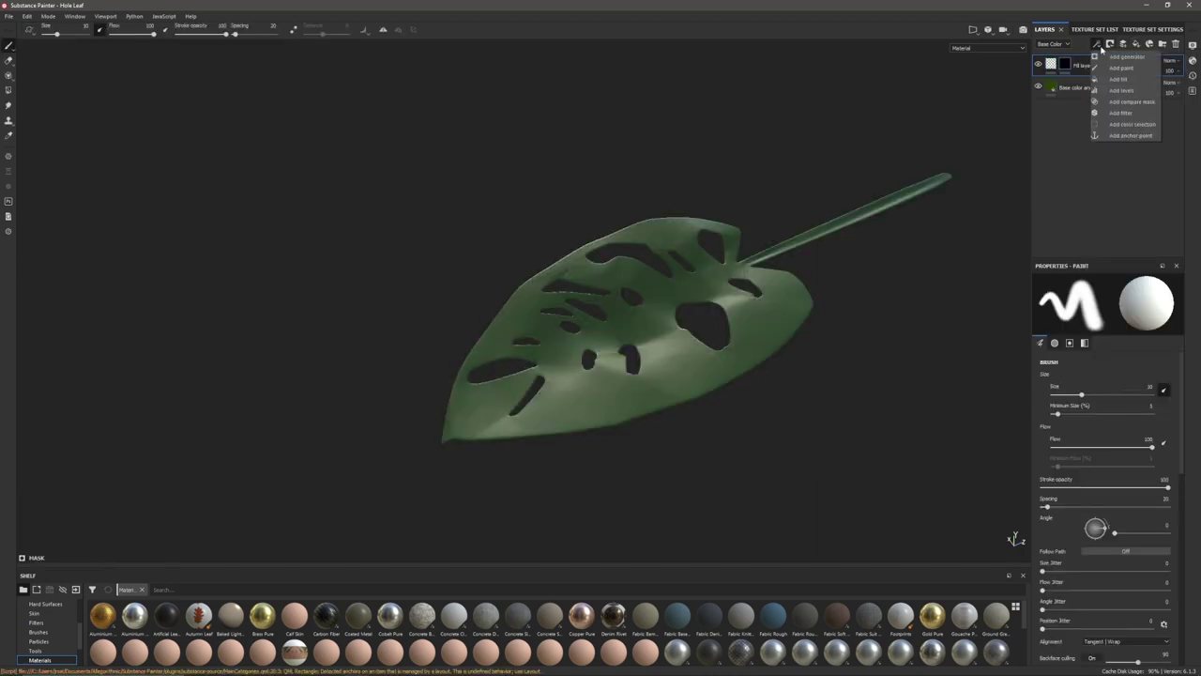
click(1100, 79)
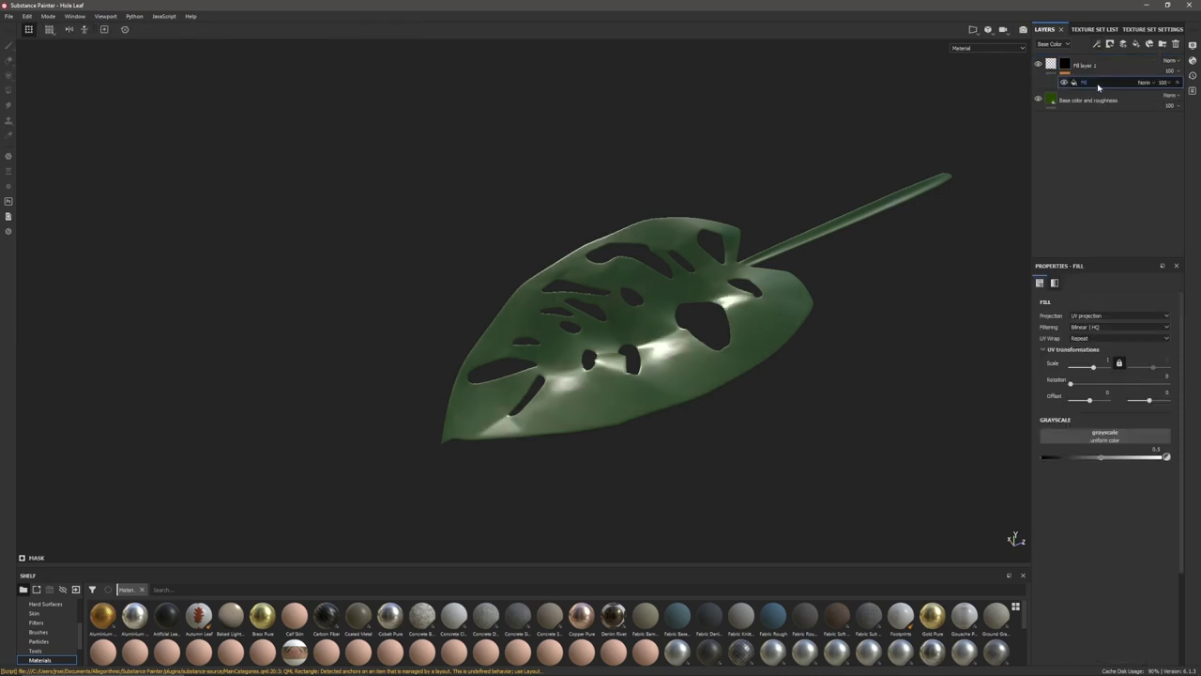
click(1097, 436)
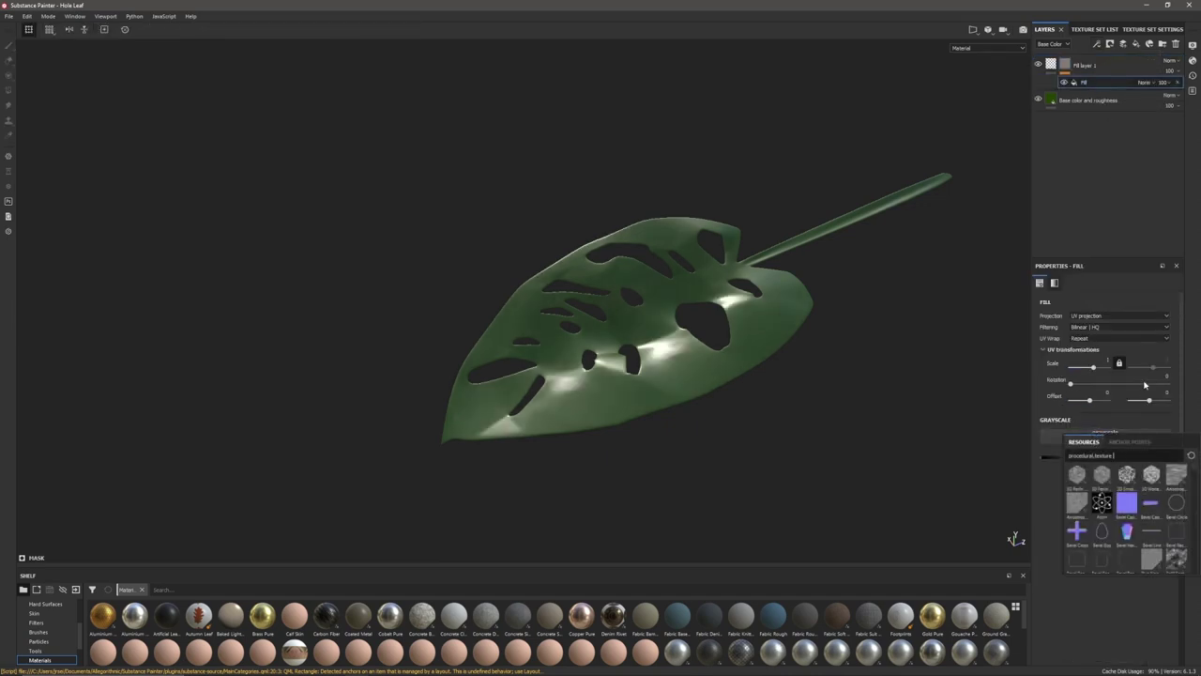
text(cells)
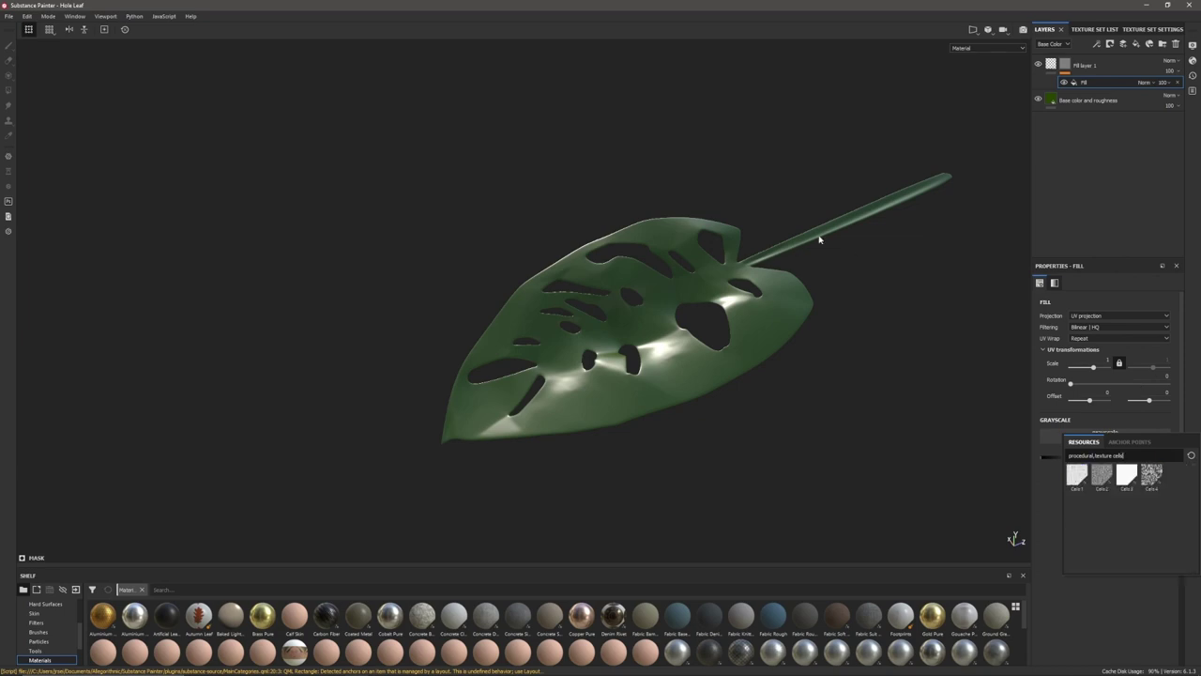
click(1127, 475)
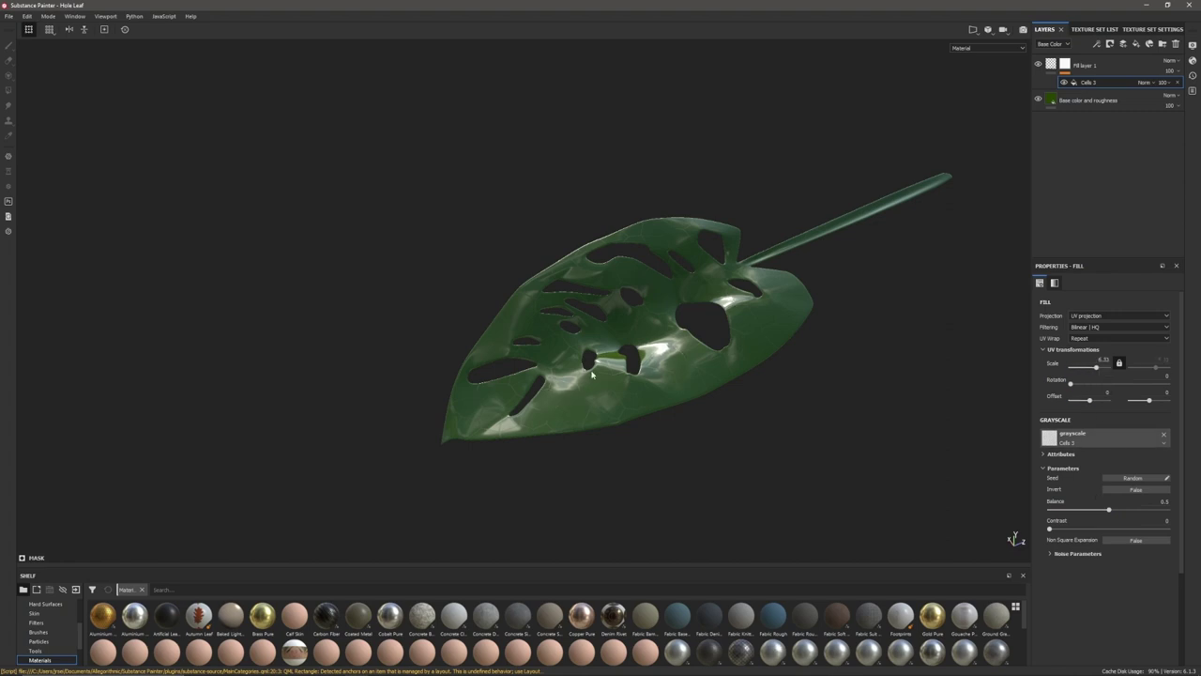
Invert the Cells 3 texture in the mask and set its balance to 0.26
scroll(591, 374, up, 5)
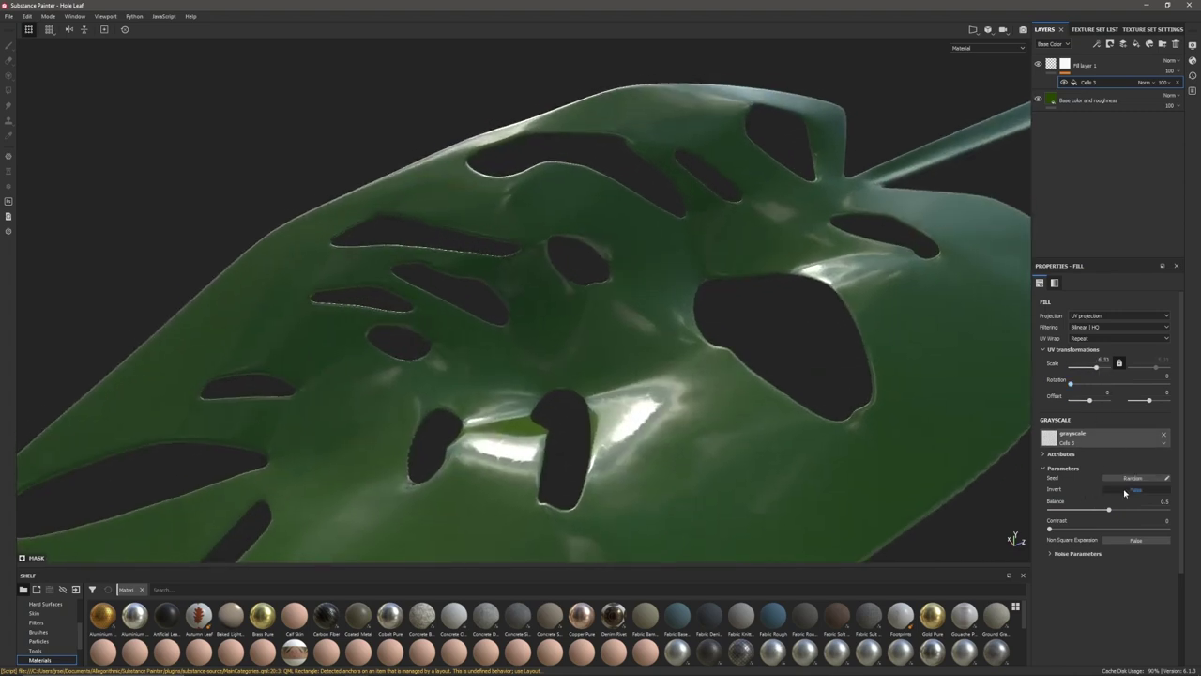
click(1126, 489)
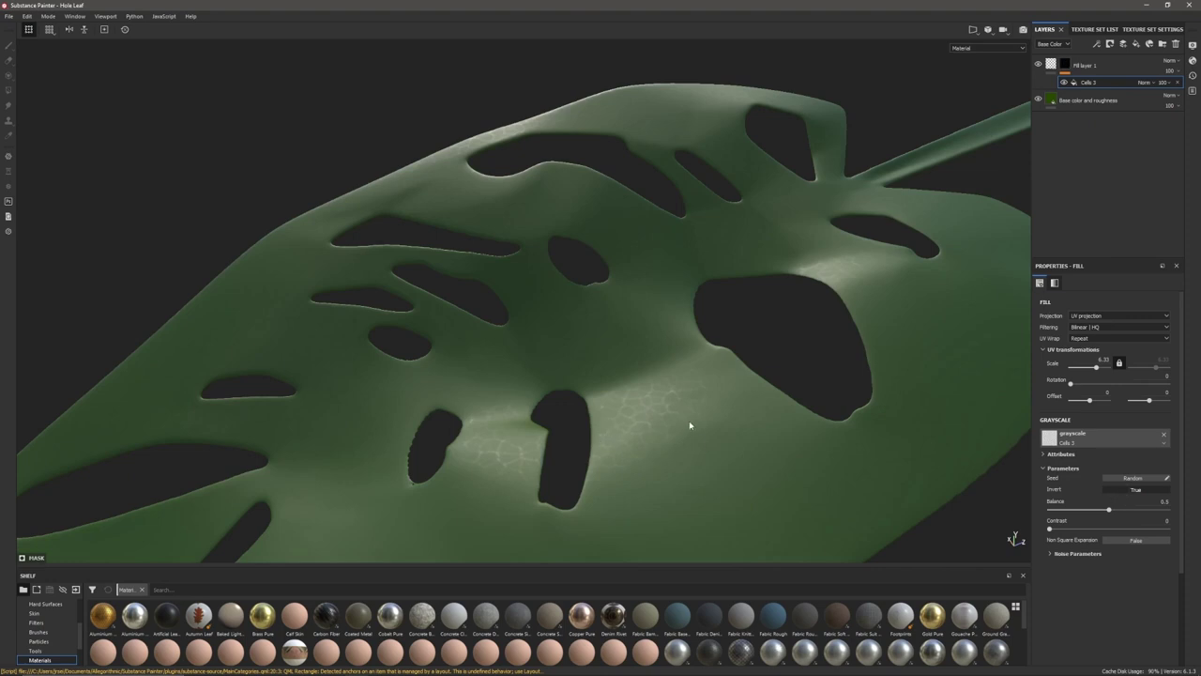
mouse_move(706, 418)
shift+right_down()
mouse_move(651, 434)
mouse_move(703, 441)
shift+right_up()
mouse_move(1076, 511)
mouse_down()
mouse_move(1029, 513)
mouse_move(1064, 515)
mouse_up()
alt+drag(665, 304, 716, 406)
mouse_move(716, 406)
alt+right_down()
mouse_move(649, 479)
mouse_move(722, 406)
mouse_move(767, 416)
mouse_move(702, 417)
alt+right_up()
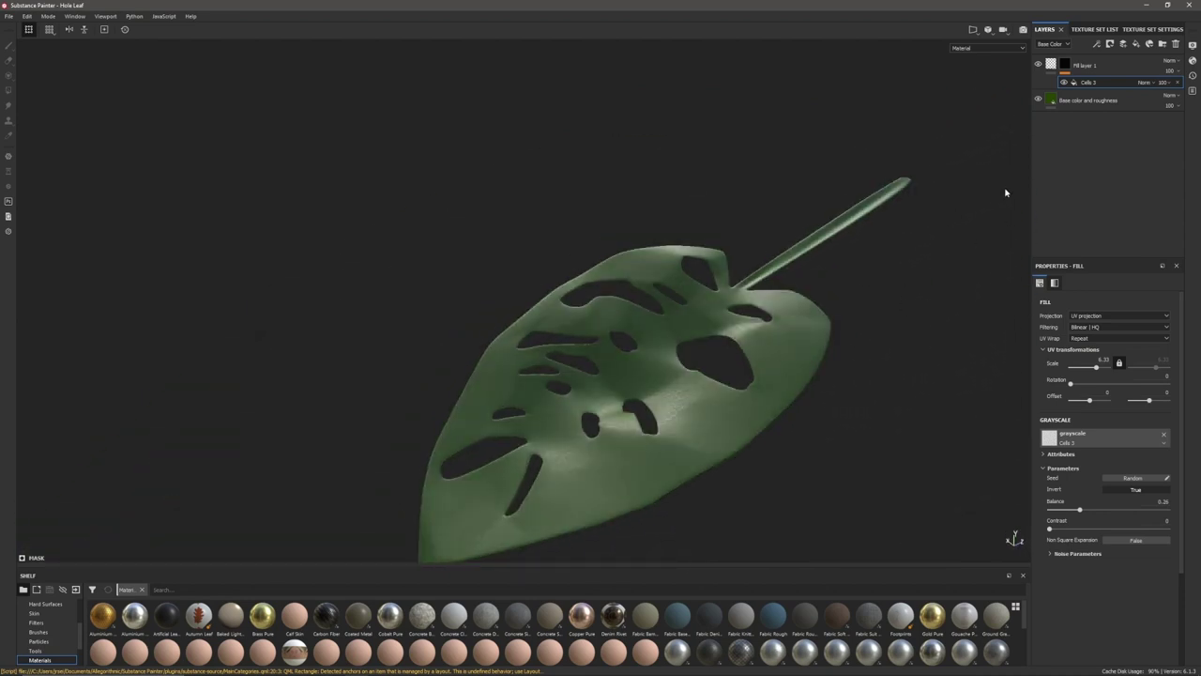
click(1111, 44)
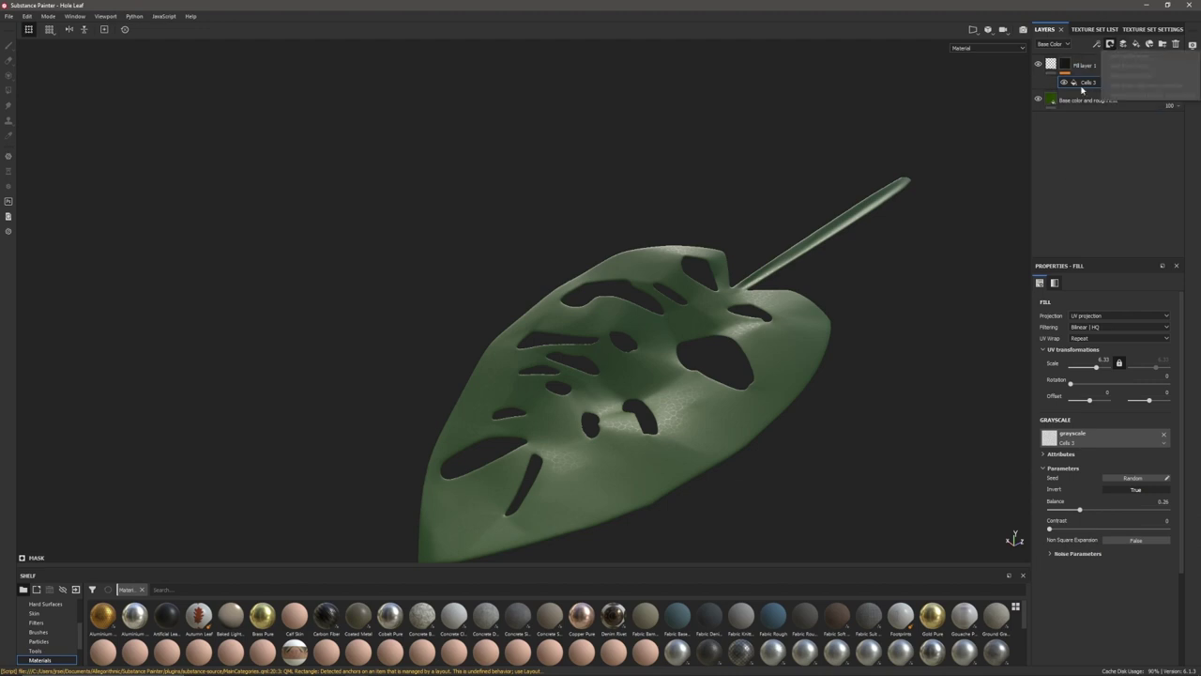
click(1096, 44)
click(1116, 79)
double_click(1084, 84)
key(Delete)
Add a paint effect above Cells 3 in the roughness layer's mask and switch the brush to black
click(1097, 44)
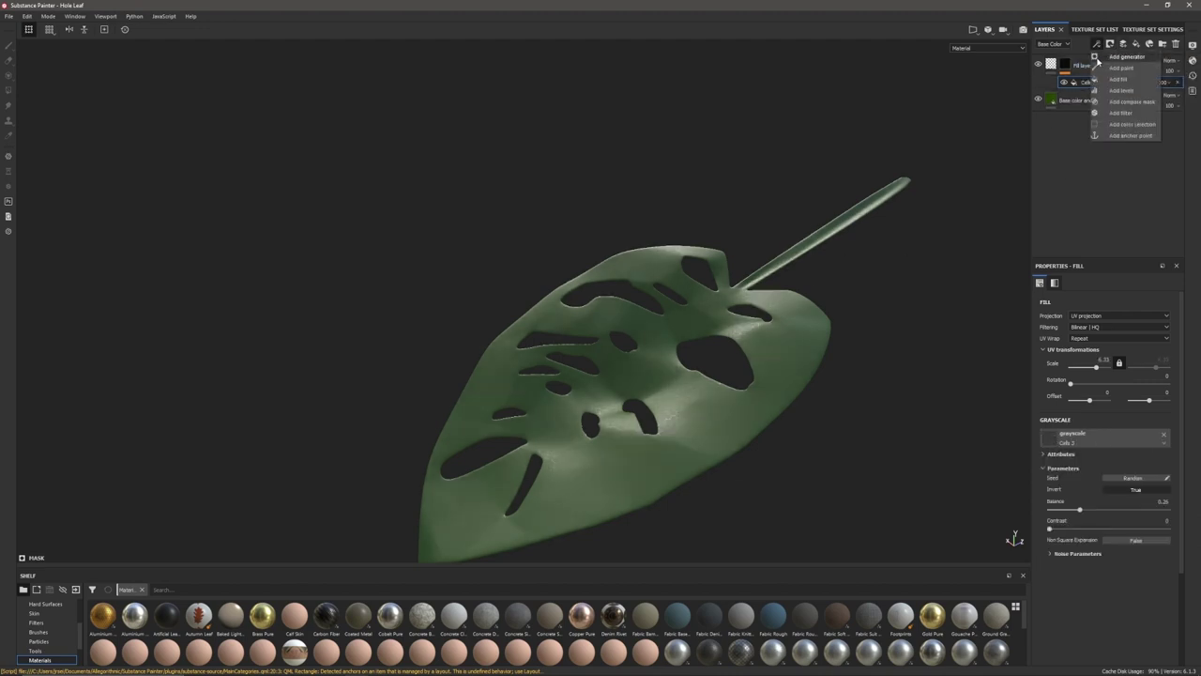
click(1115, 68)
alt+middle_drag(815, 261, 561, 372)
scroll(560, 371, up, 4)
key(x)
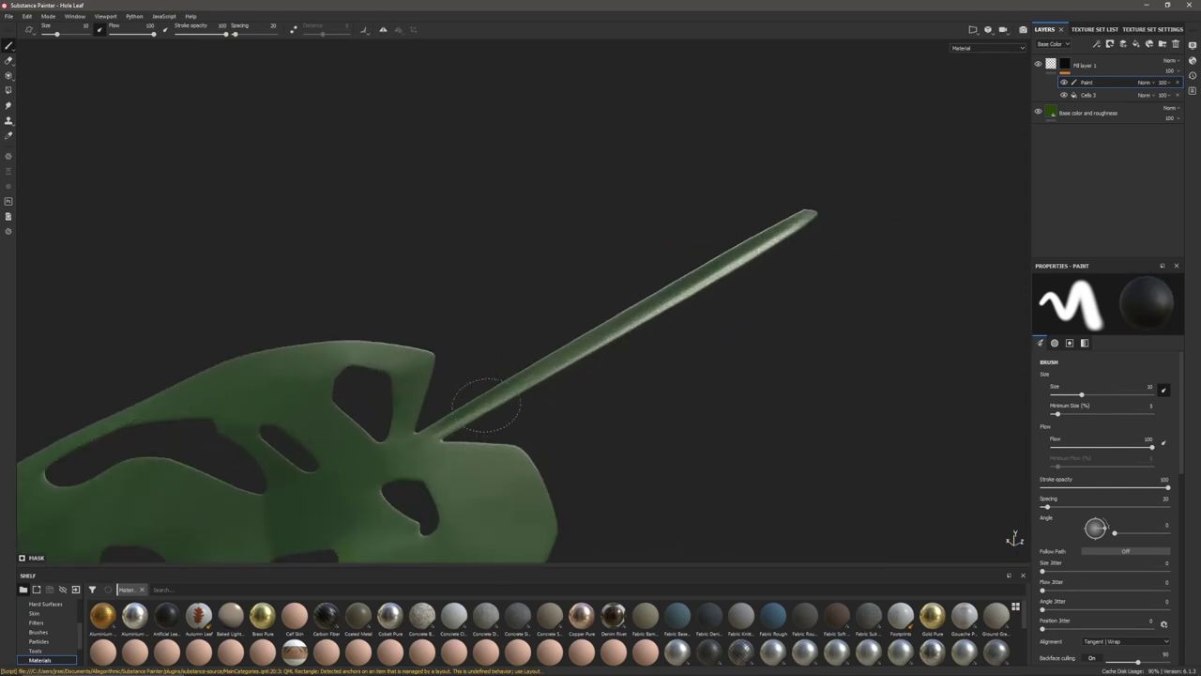
Display the mask to black out the cell pattern on the stem, and return to the material display
click(986, 47)
click(976, 90)
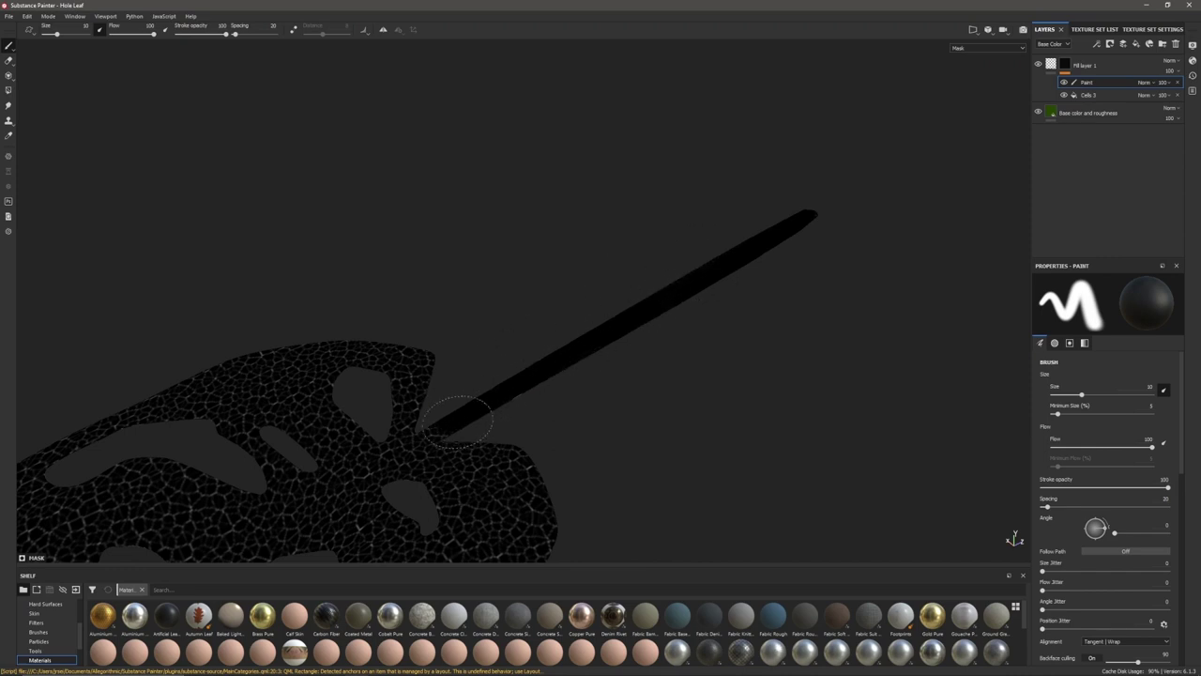
alt+drag(708, 283, 985, 57)
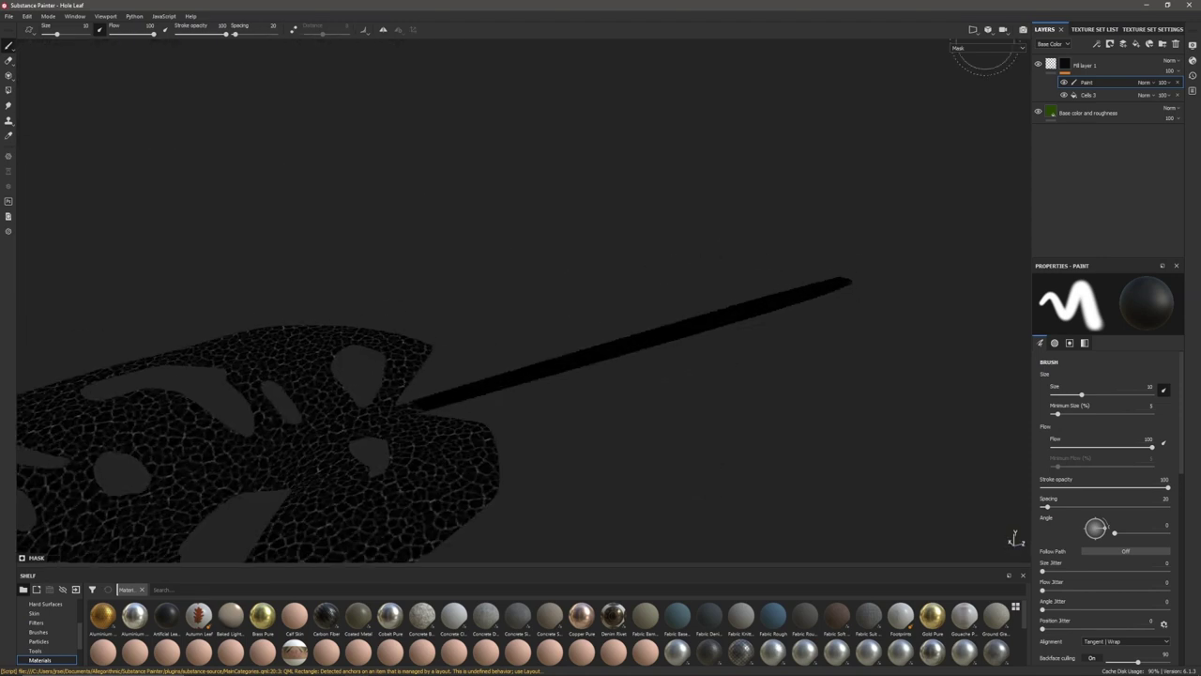
click(985, 49)
click(986, 59)
alt+drag(338, 389, 654, 269)
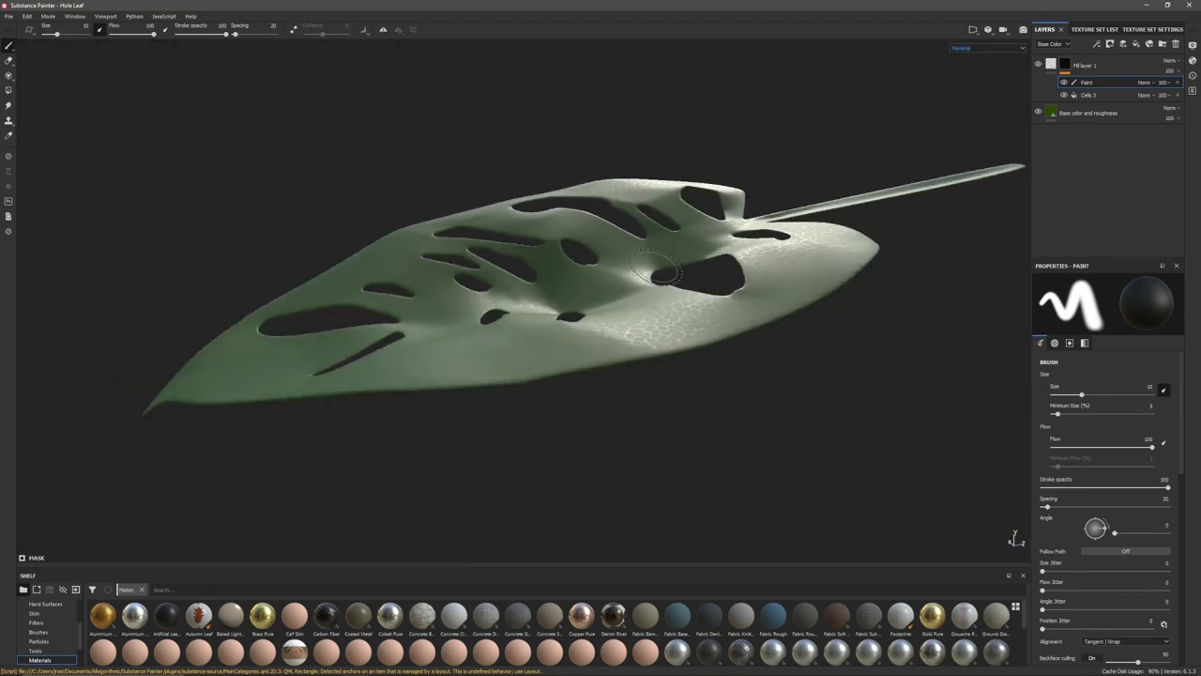
Rename the masked roughness fill layer to Cells
double_click(1043, 65)
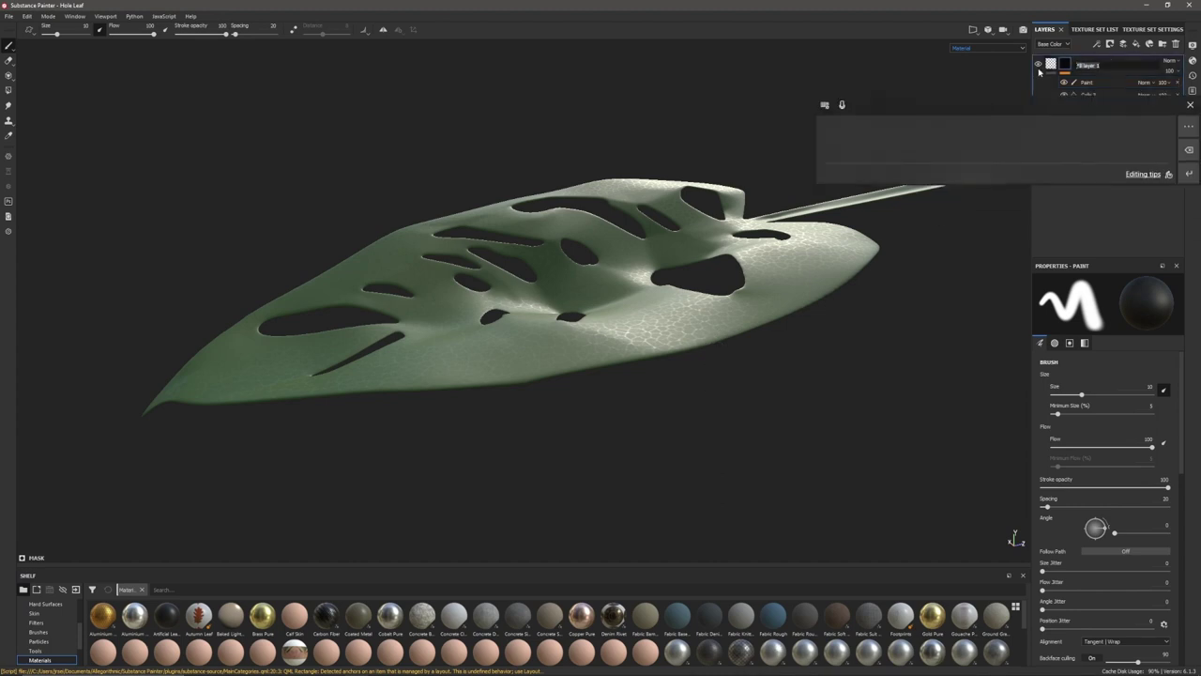
text(Cells)
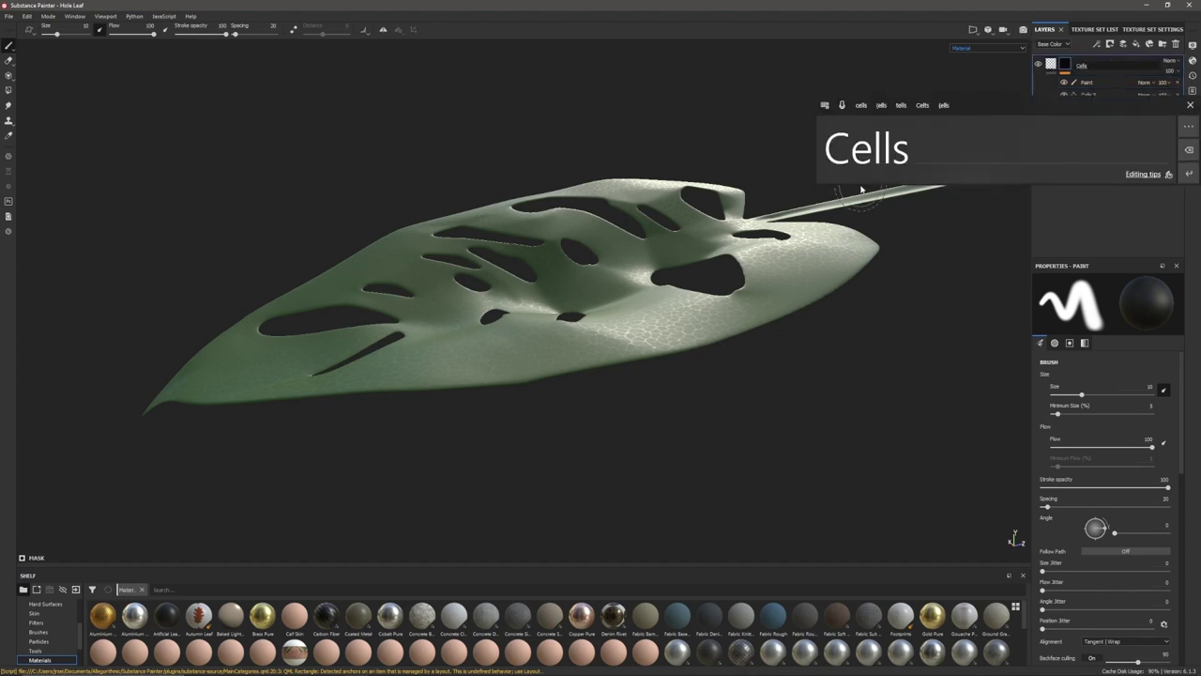
click(1189, 174)
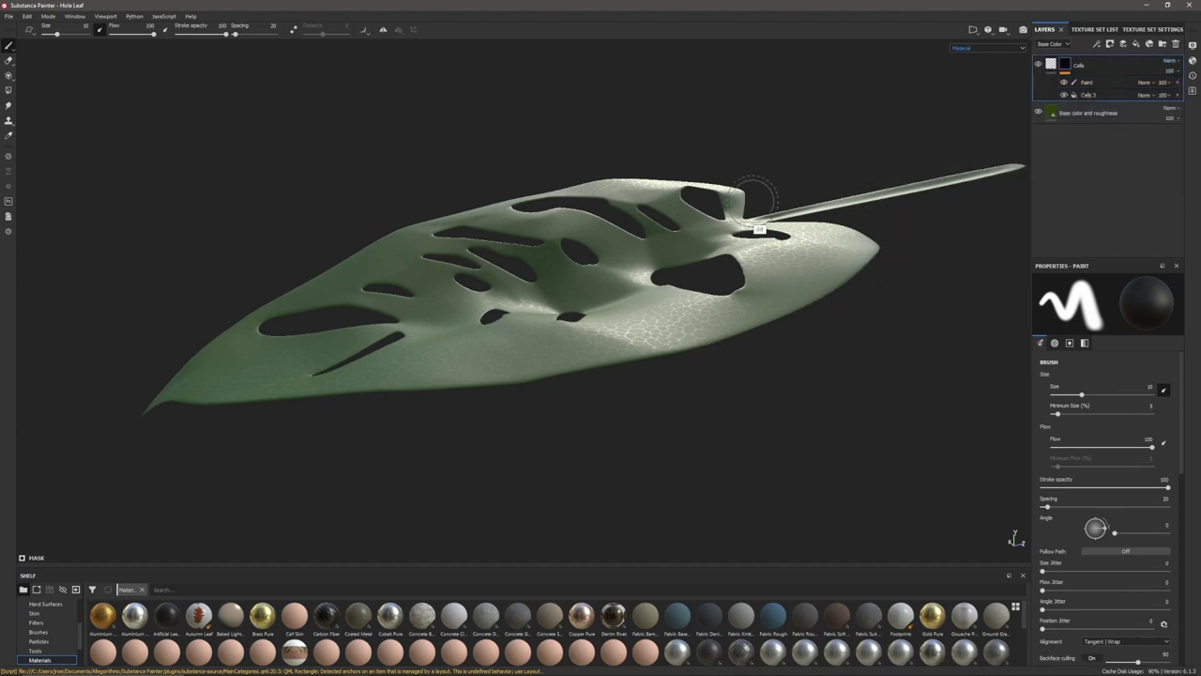
Add a fill layer above Cells, keep only its height channel and raise its height value
alt+drag(716, 247, 799, 247)
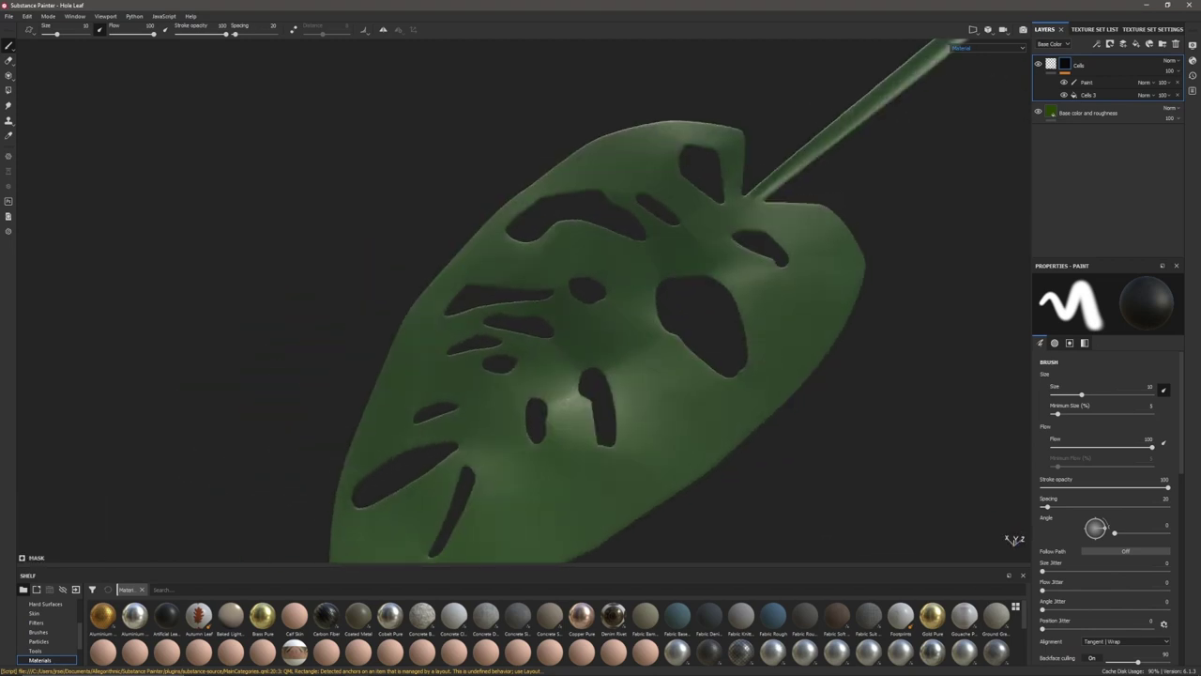
click(1135, 45)
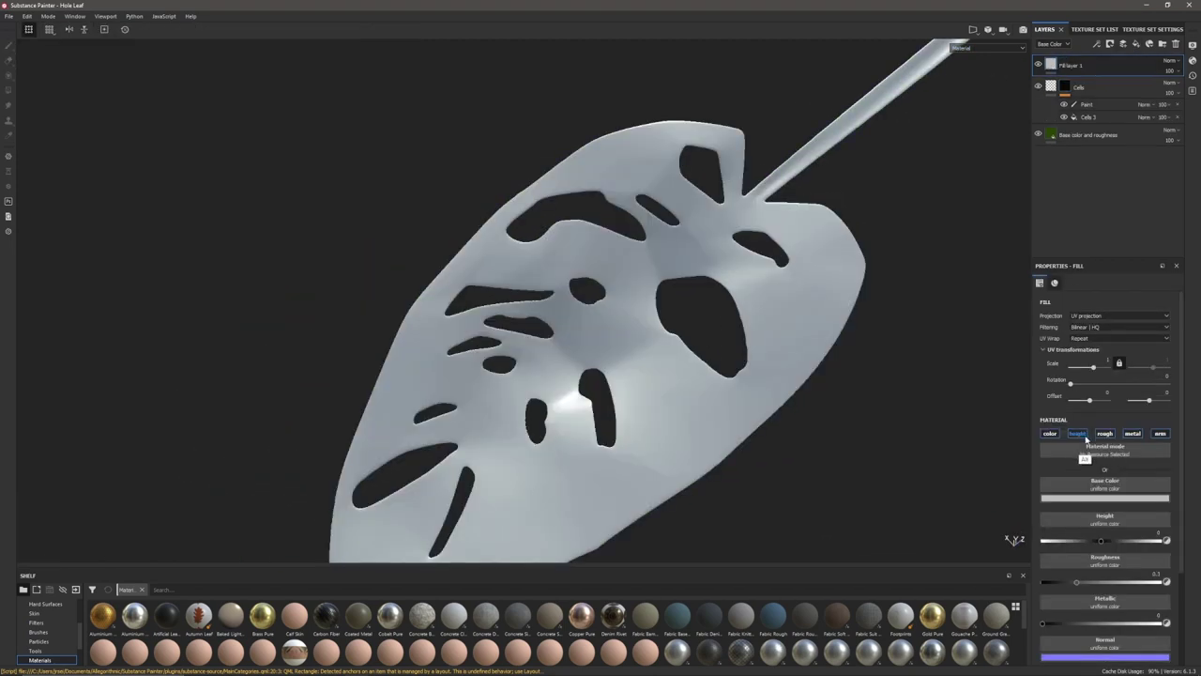
alt+click(1077, 433)
drag(1101, 506, 1129, 510)
click(1096, 44)
click(1102, 68)
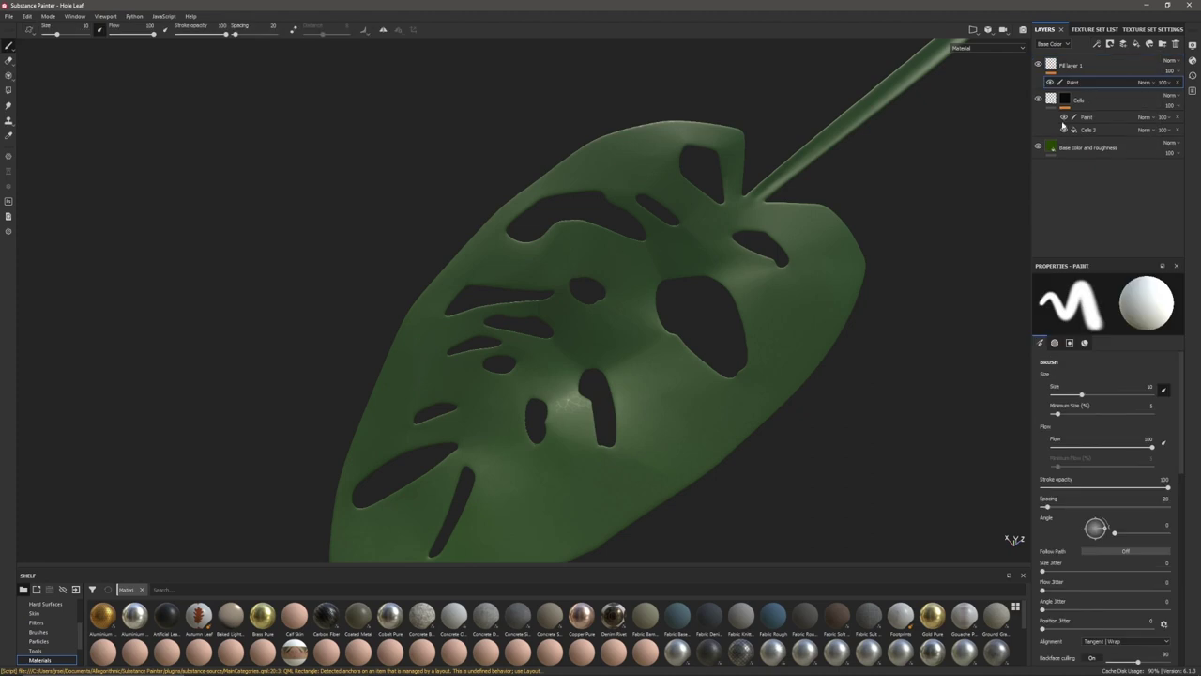
key(ctrl+z)
Give the new height fill layer a black mask and add a paint effect to that mask
click(1110, 45)
click(1114, 66)
click(1096, 44)
click(1096, 69)
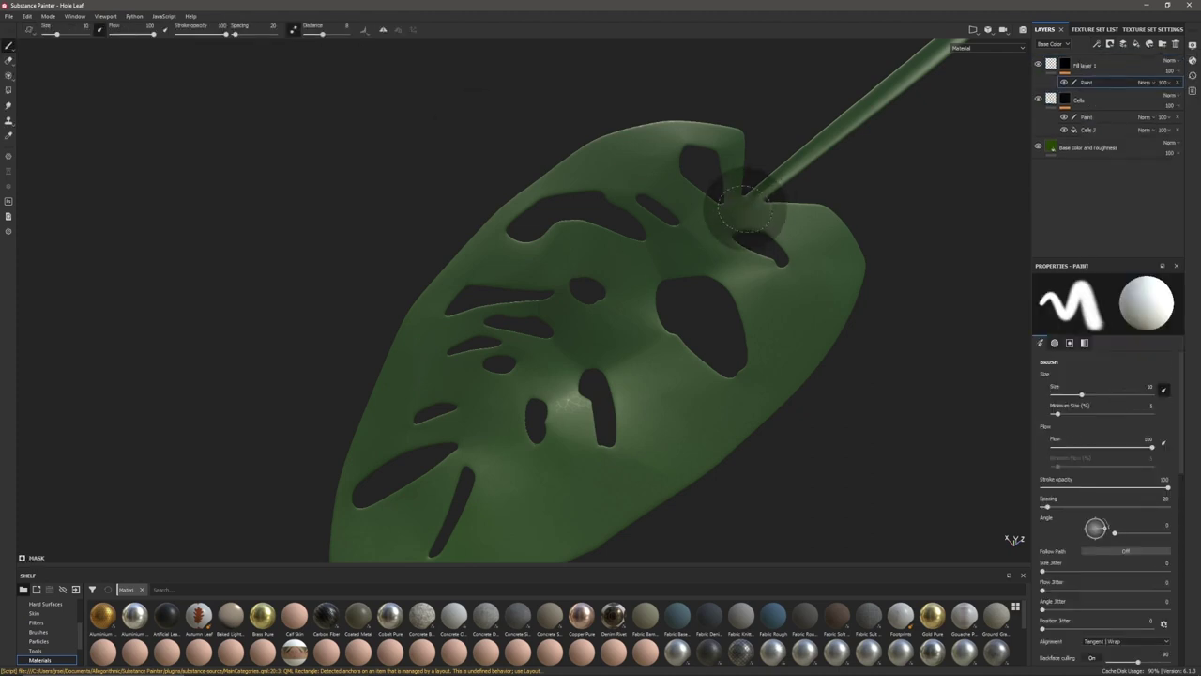
Paint the midrib from the stem to the leaf tip with a 3.59 brush, and save the project
mouse_move(638, 293)
alt+mouse_down()
mouse_move(793, 320)
mouse_move(563, 302)
alt+mouse_up()
ctrl+right_drag(837, 267, 796, 260)
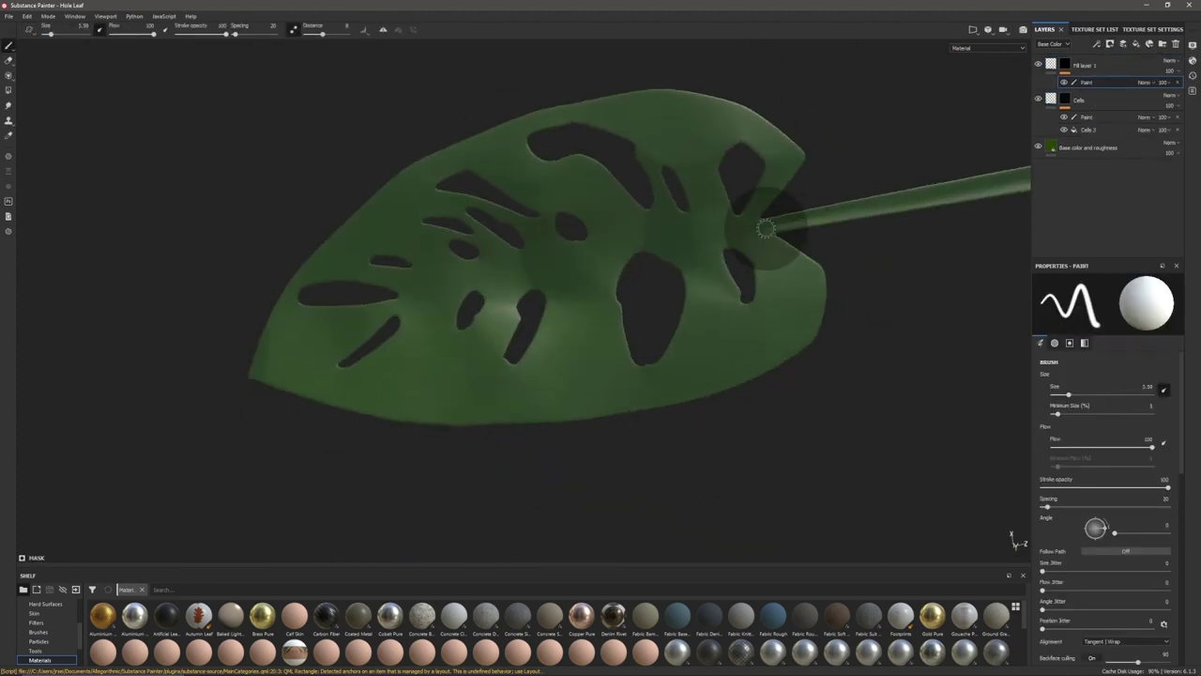
drag(766, 228, 698, 234)
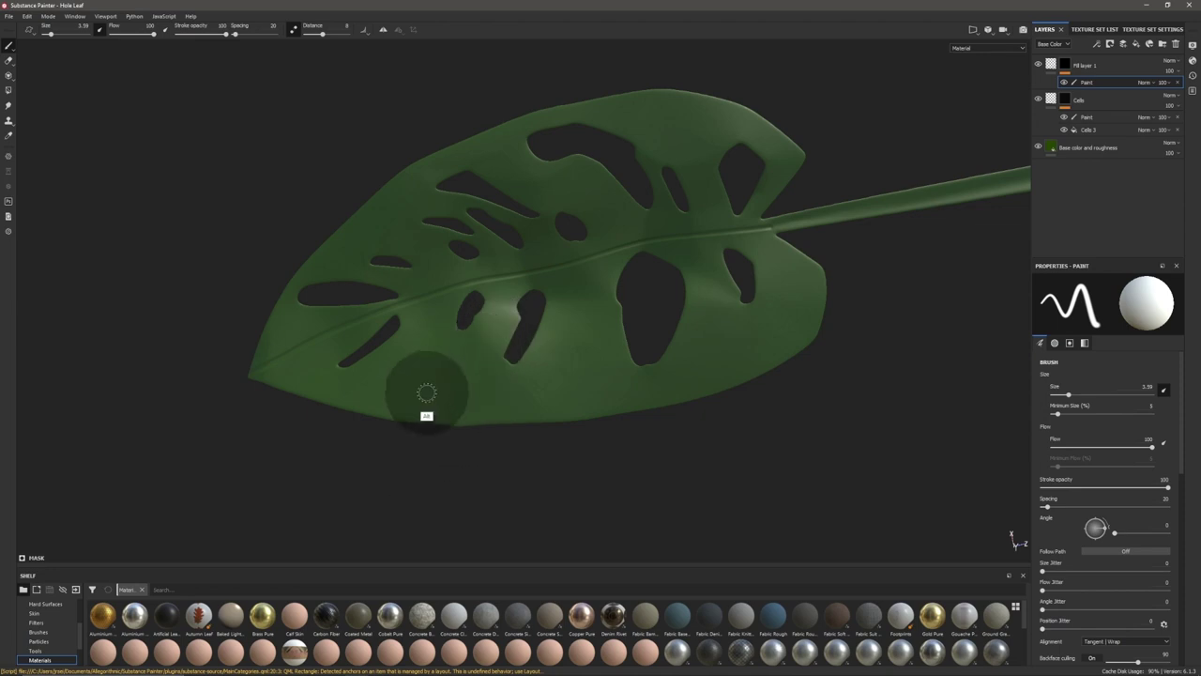
mouse_move(429, 416)
alt+mouse_down()
mouse_move(287, 359)
mouse_move(403, 371)
alt+mouse_up()
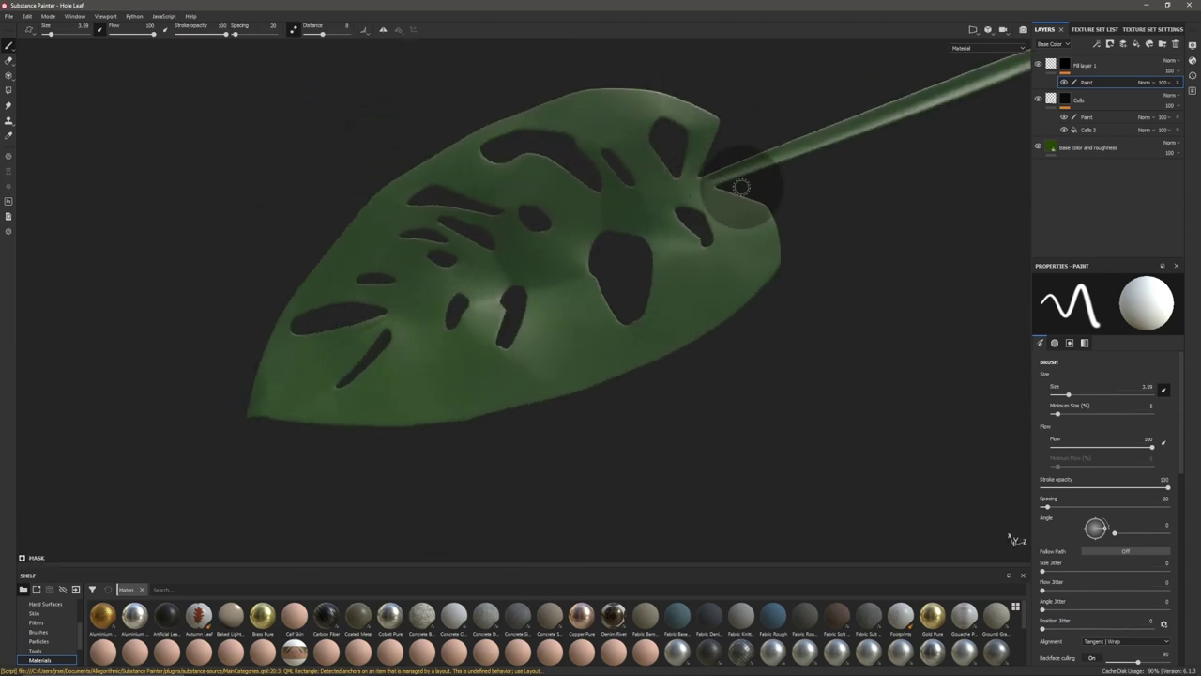
mouse_move(611, 218)
mouse_down()
mouse_move(342, 338)
mouse_move(226, 429)
mouse_up()
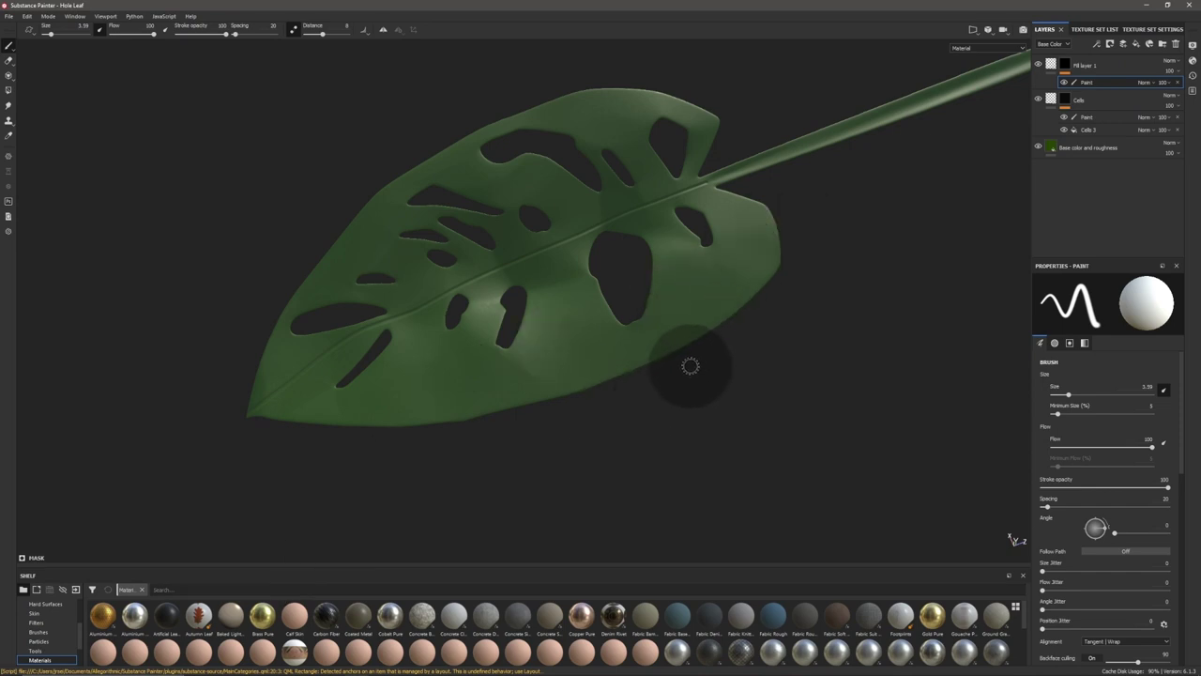
key(ctrl+s)
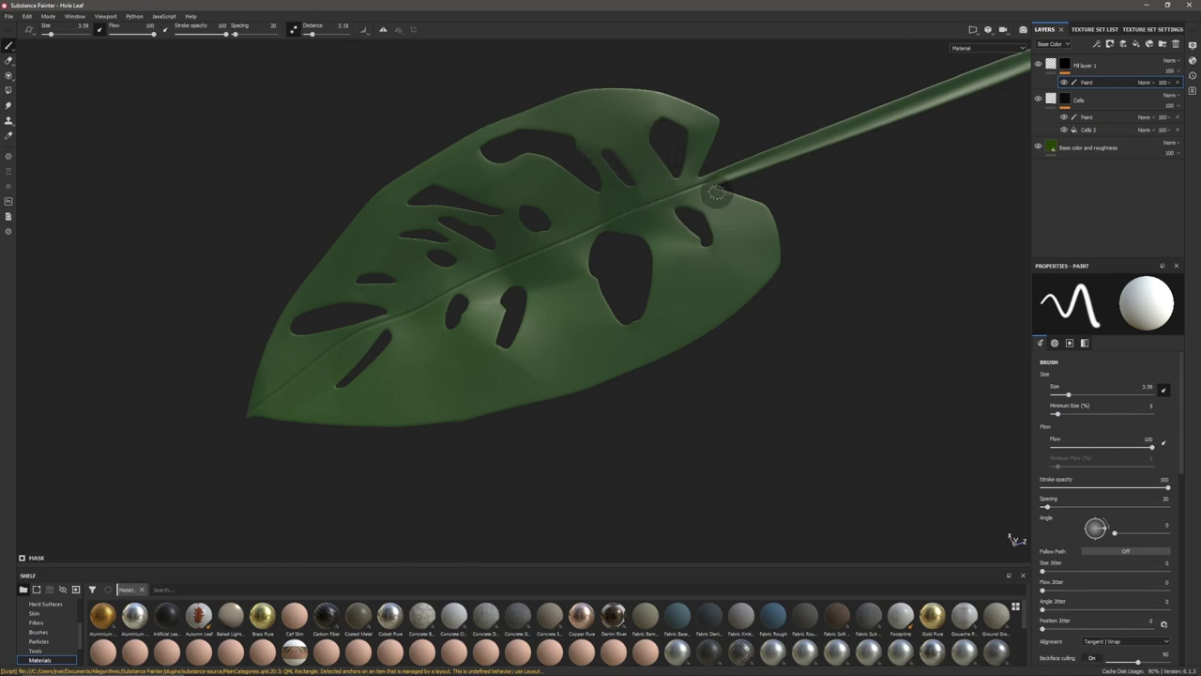
Set the lazy mouse distance to 3.18 and paint curved side veins branching from the midrib on both halves of the leaf
mouse_move(653, 180)
mouse_down()
mouse_move(616, 116)
mouse_move(528, 113)
mouse_up()
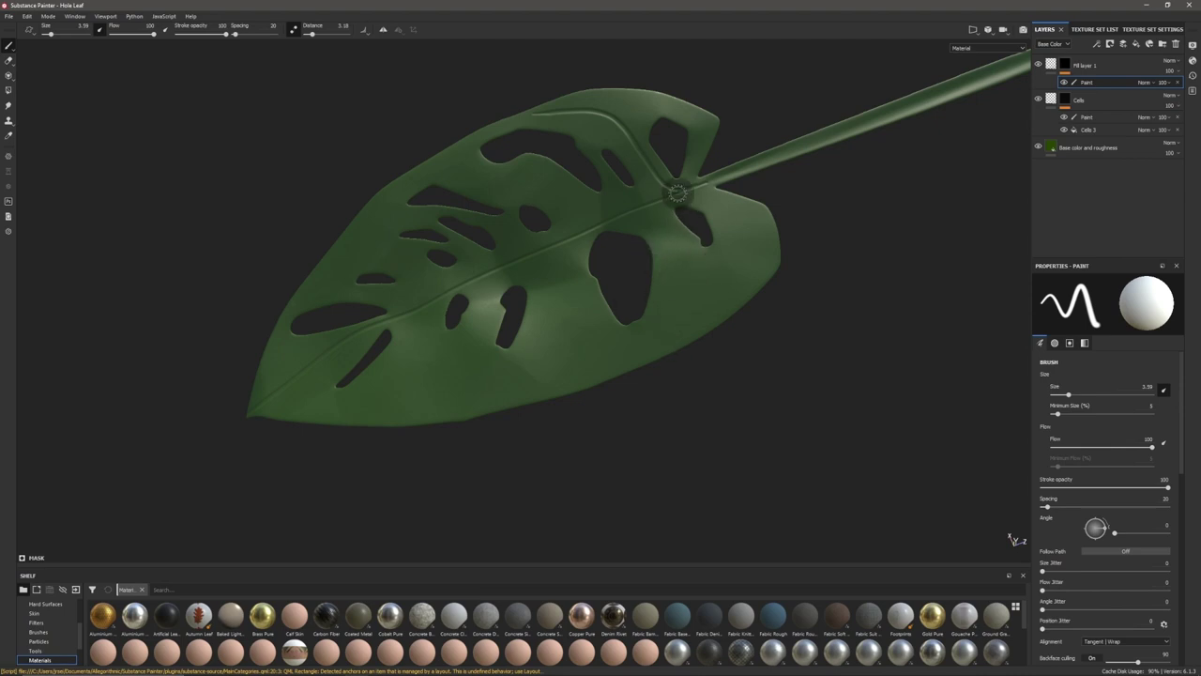
mouse_move(683, 194)
mouse_down()
mouse_move(723, 235)
mouse_move(683, 334)
mouse_up()
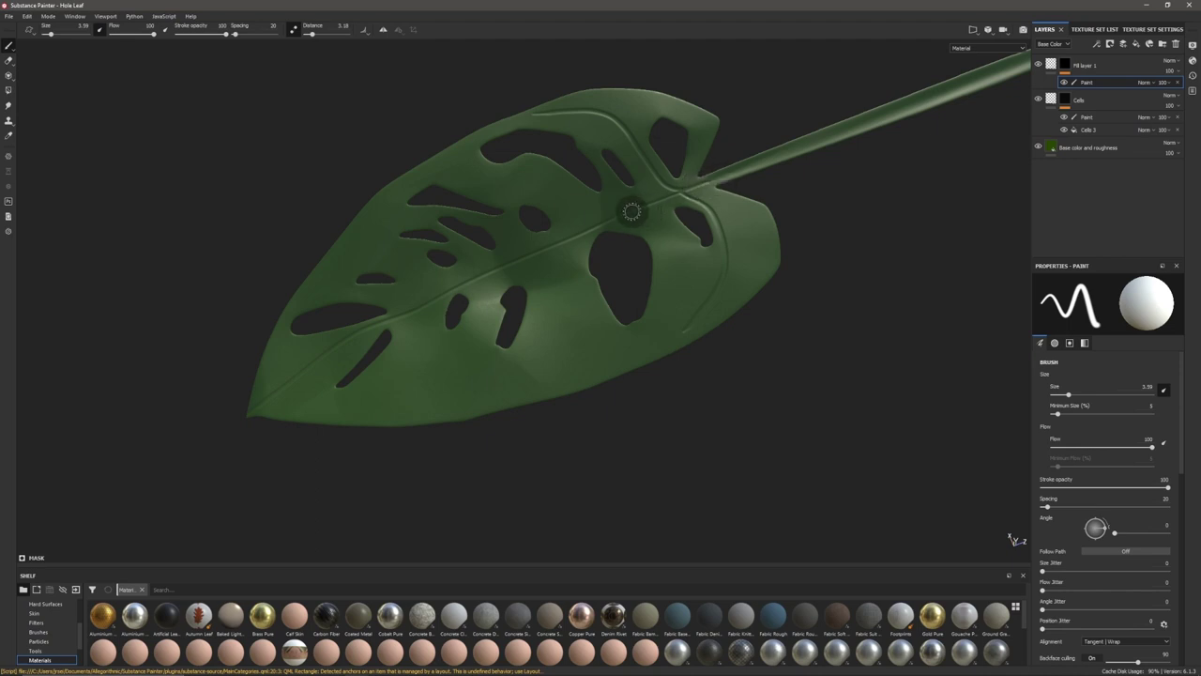
mouse_move(604, 222)
mouse_down()
mouse_move(542, 190)
mouse_move(449, 172)
mouse_move(408, 180)
mouse_up()
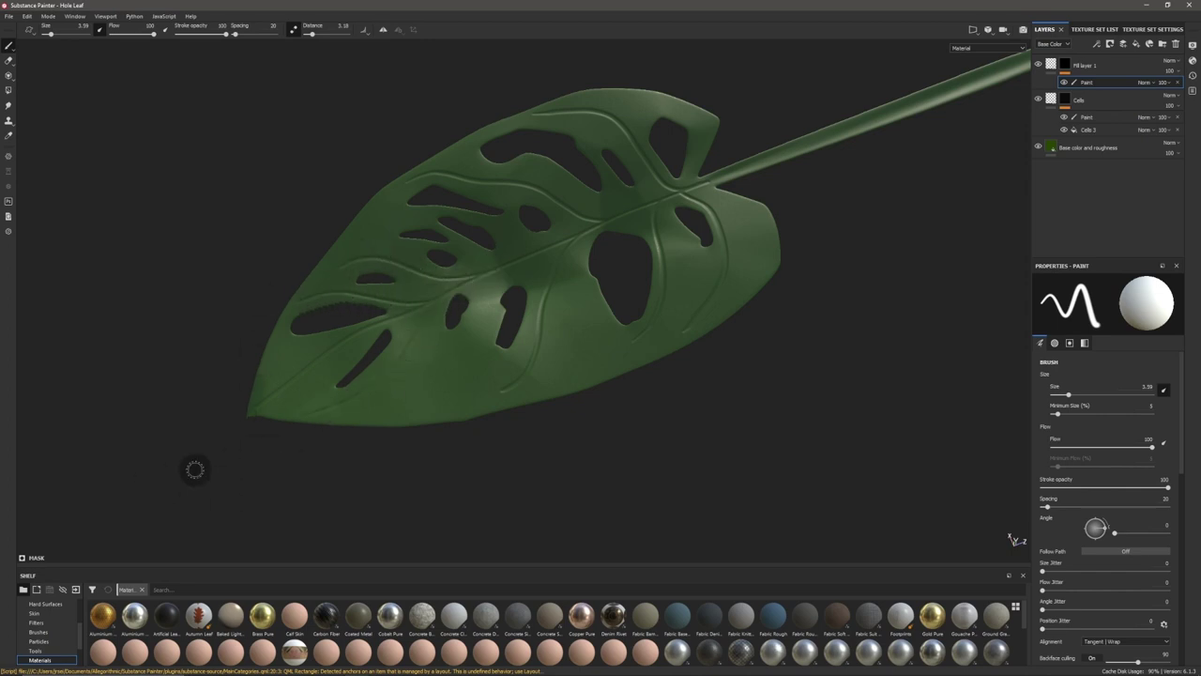
alt+drag(549, 254, 606, 300)
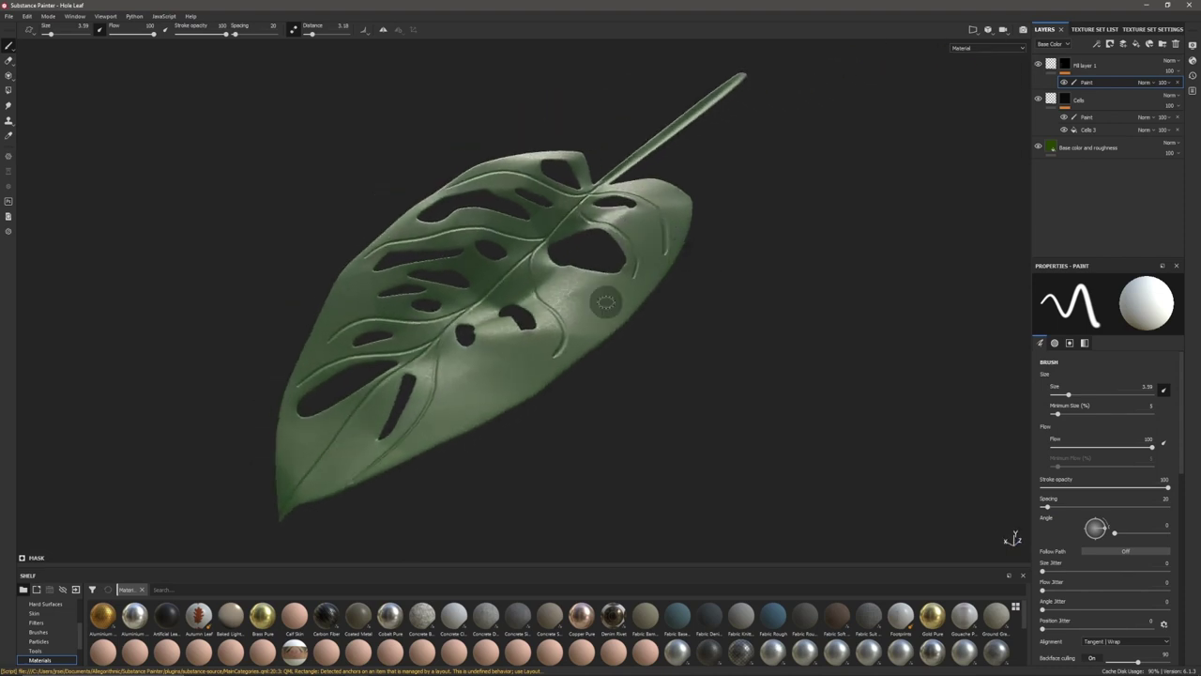
Rename the painted vein layer to stem height and set its height value to -0.0428
double_click(1084, 64)
key(super+h)
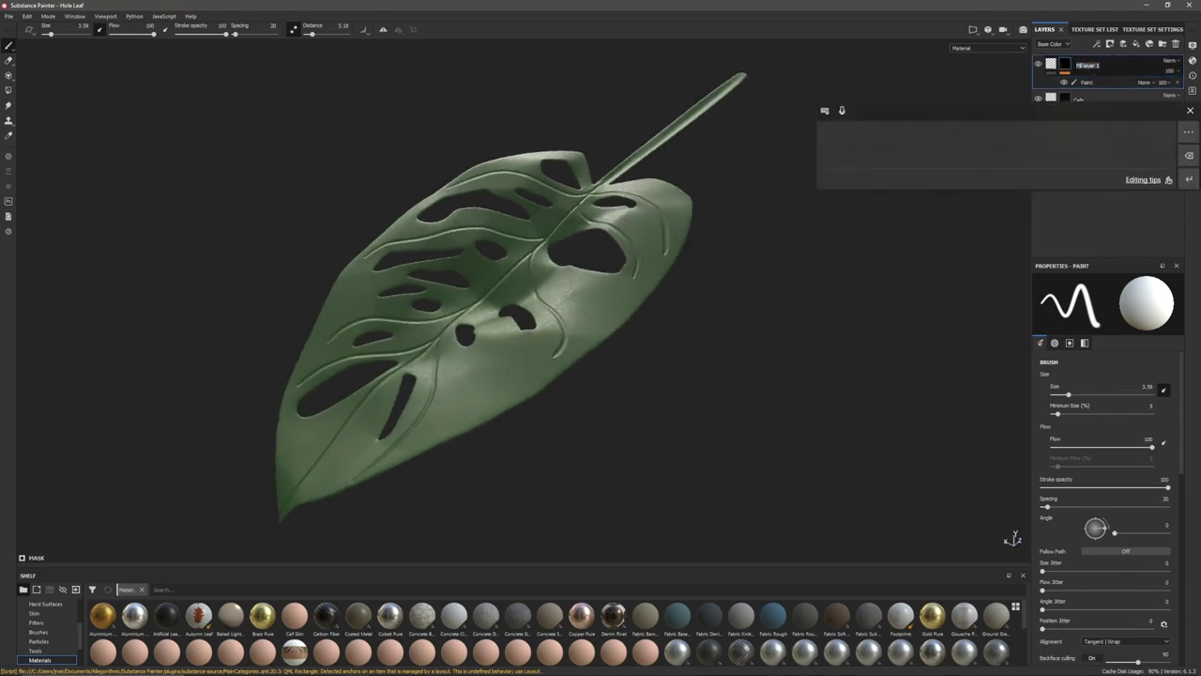
text(stem)
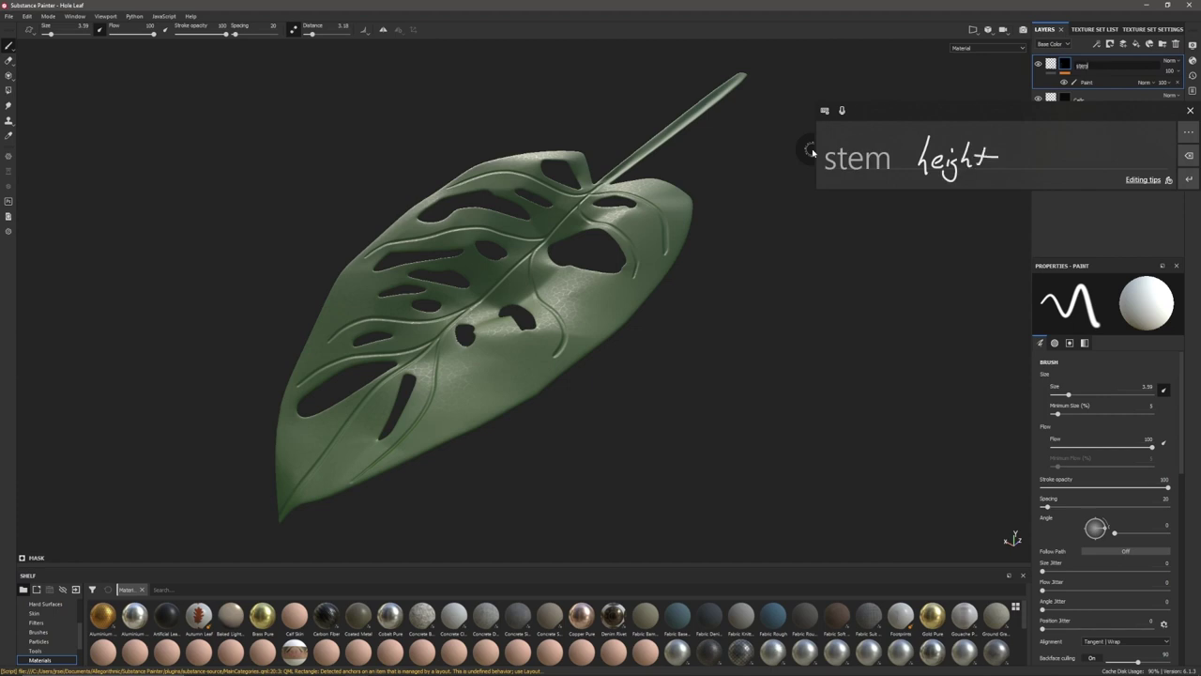
text( height)
click(1189, 178)
click(1051, 65)
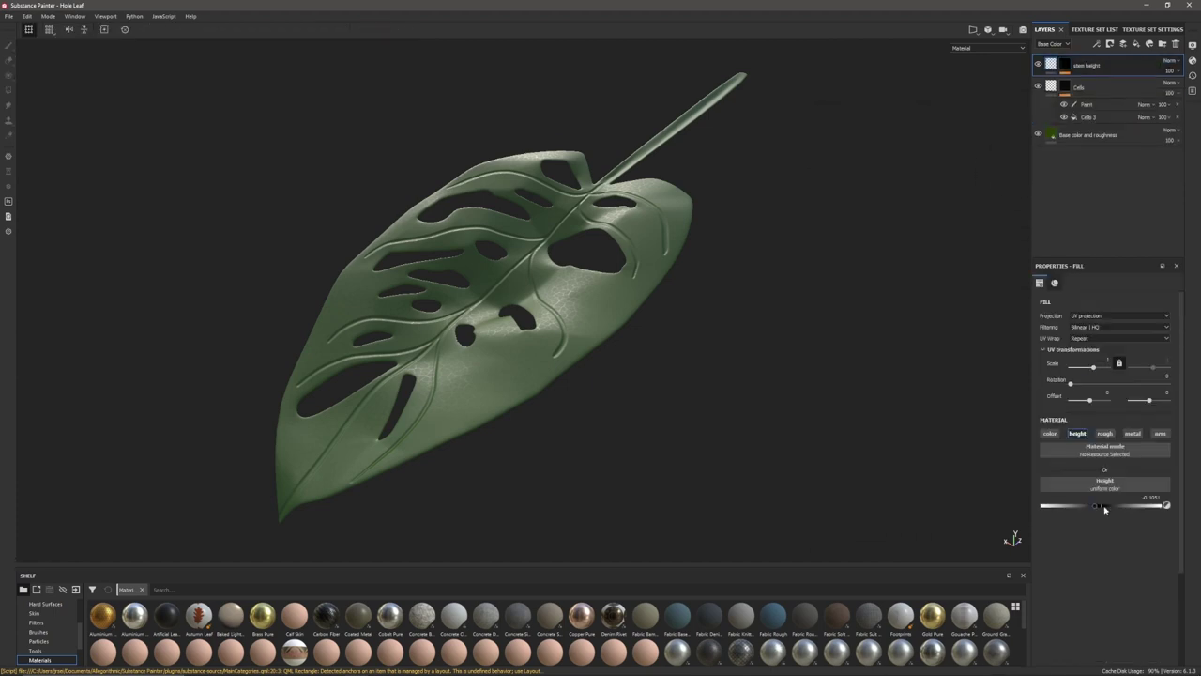
drag(1105, 508, 1099, 515)
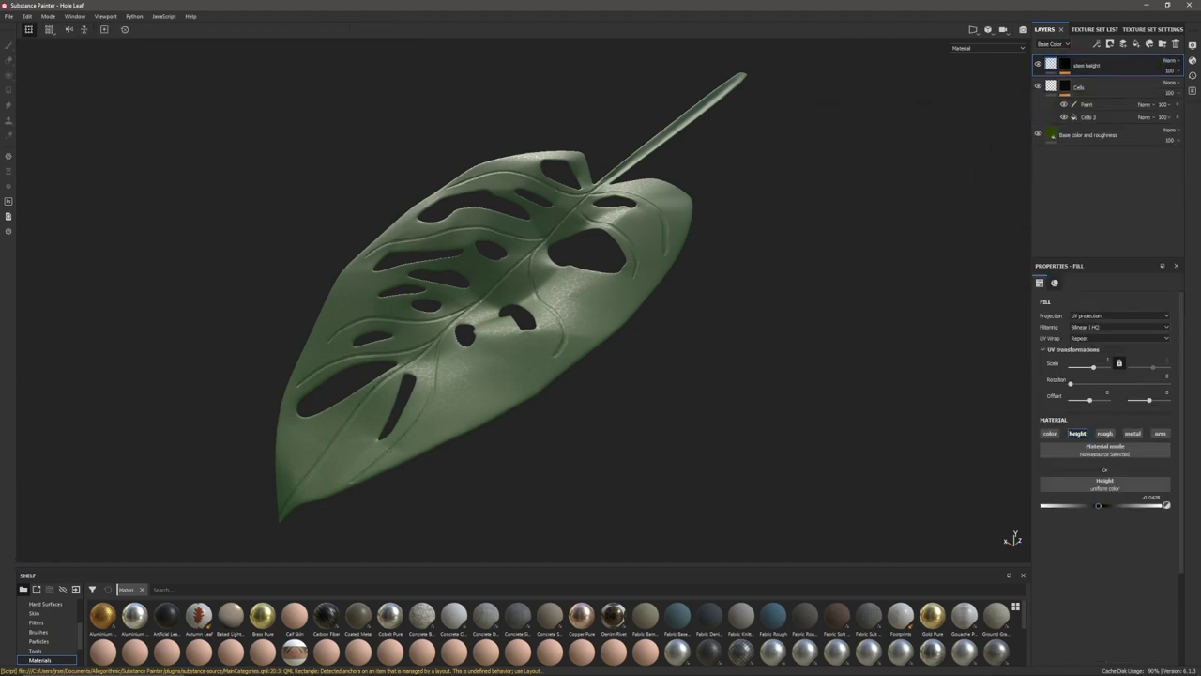
Add a height-only fill layer above Cells and give it a black mask with a fill effect
click(1135, 45)
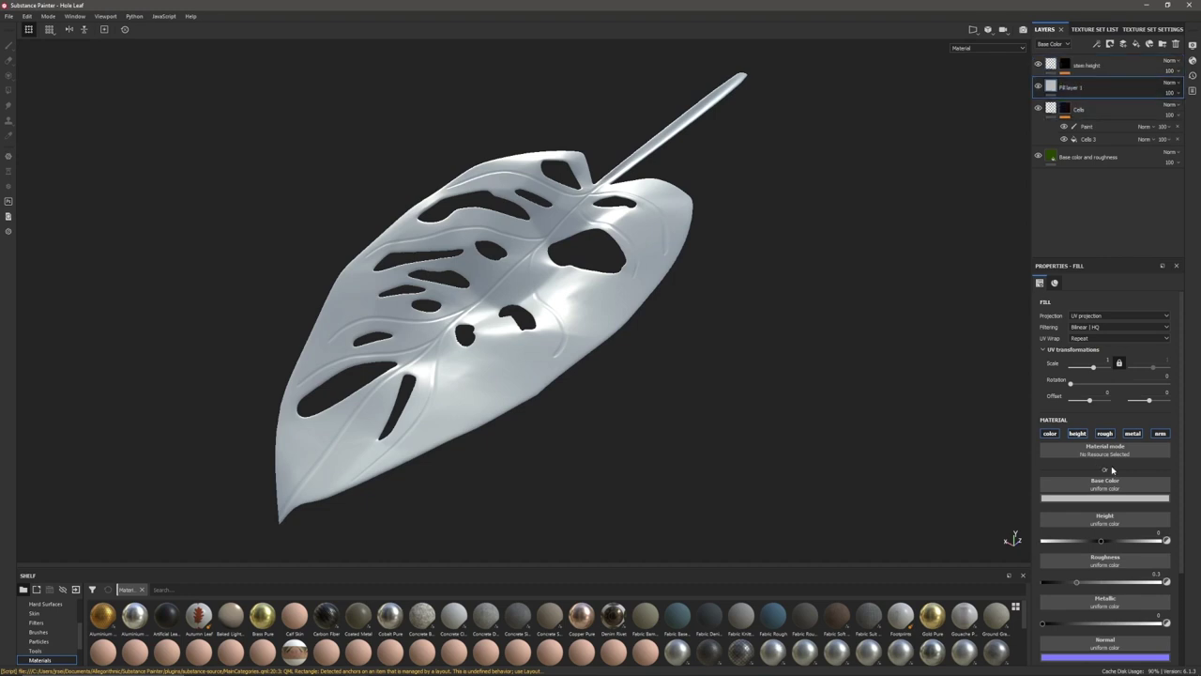
click(1110, 45)
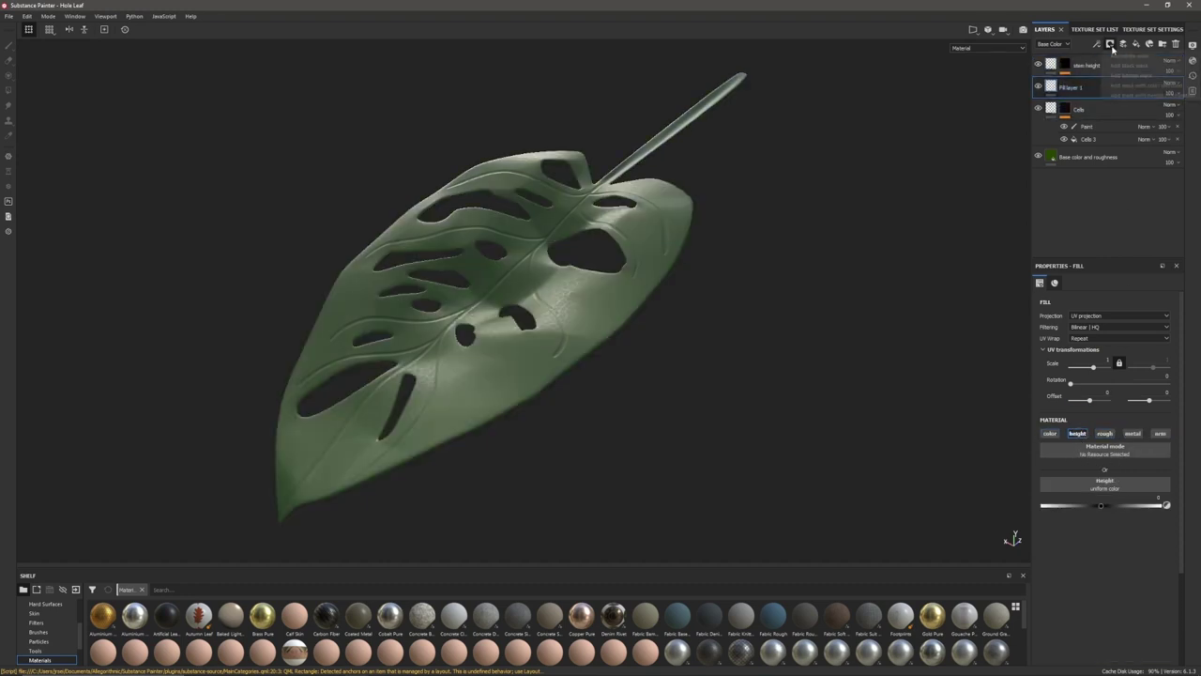
click(1130, 65)
click(1096, 45)
click(1105, 80)
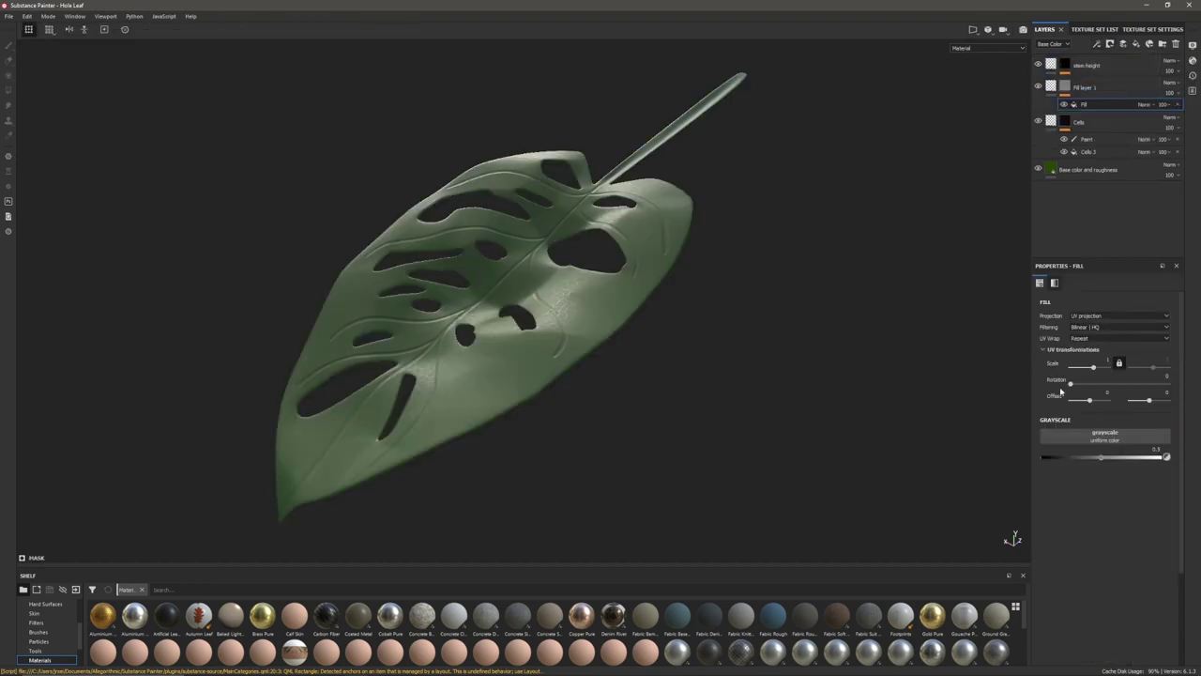
Try 3D Perlin Noise with balance 0.55 as the mask fill's grayscale, displaying the mask on the leaf
click(1093, 433)
key(ctrl+a)
key(BackSpace)
text(perlin)
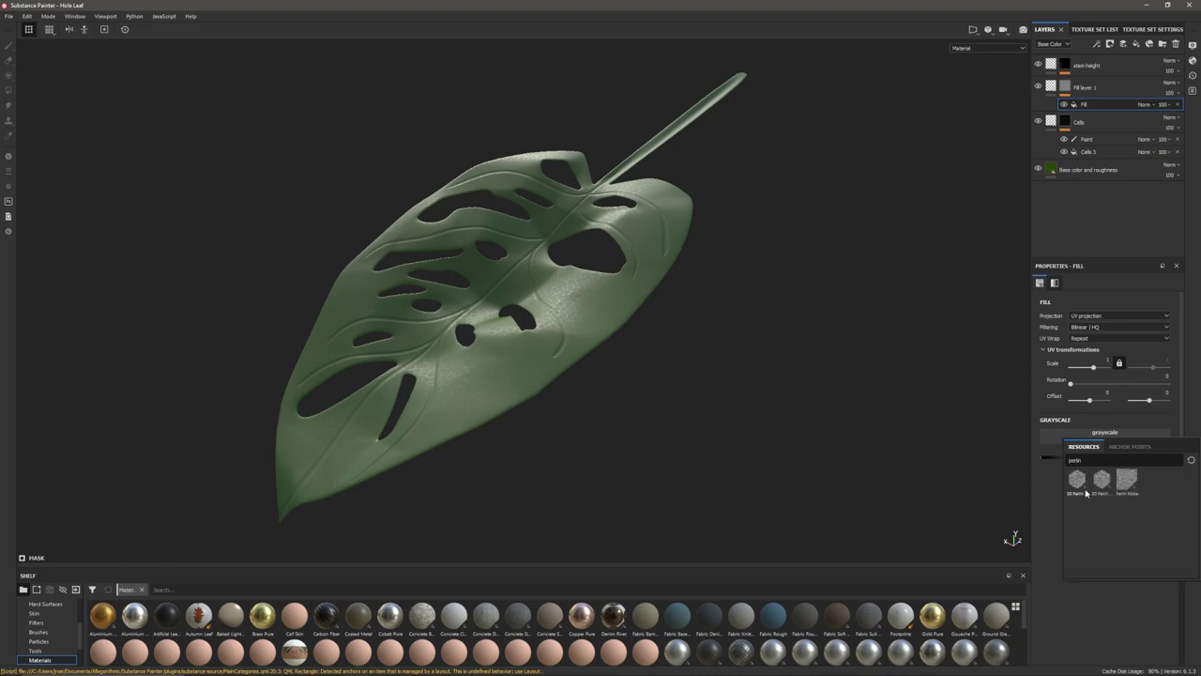
click(1081, 483)
click(1004, 49)
click(985, 112)
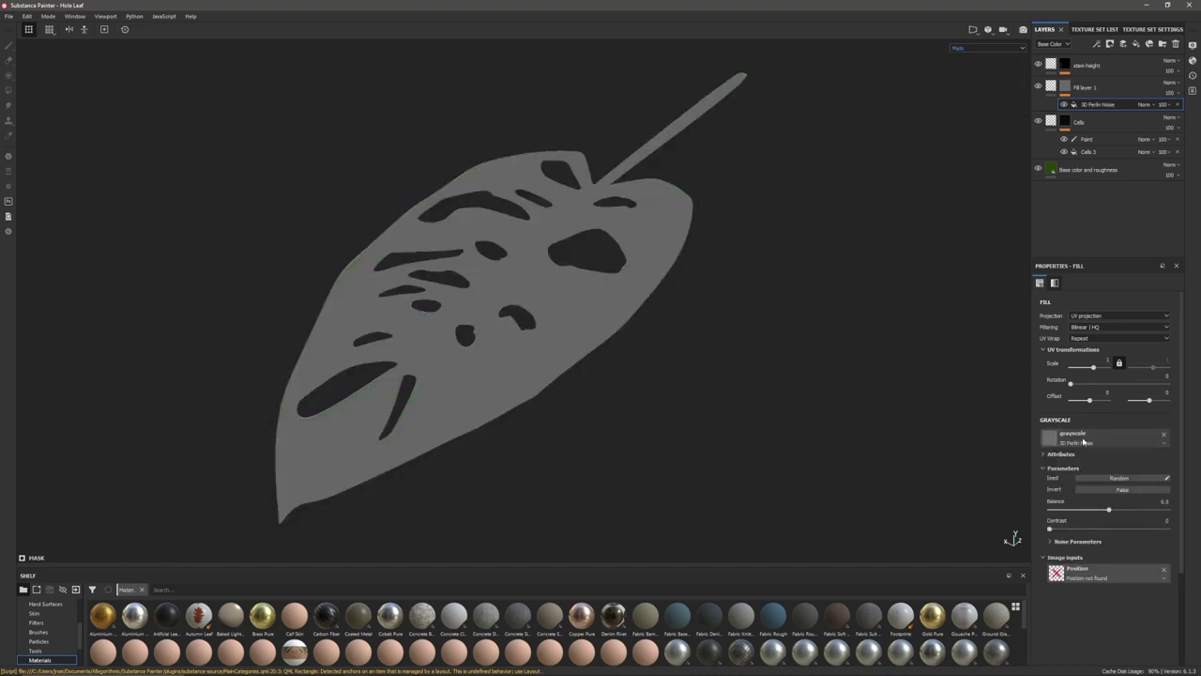
drag(1109, 512, 1115, 517)
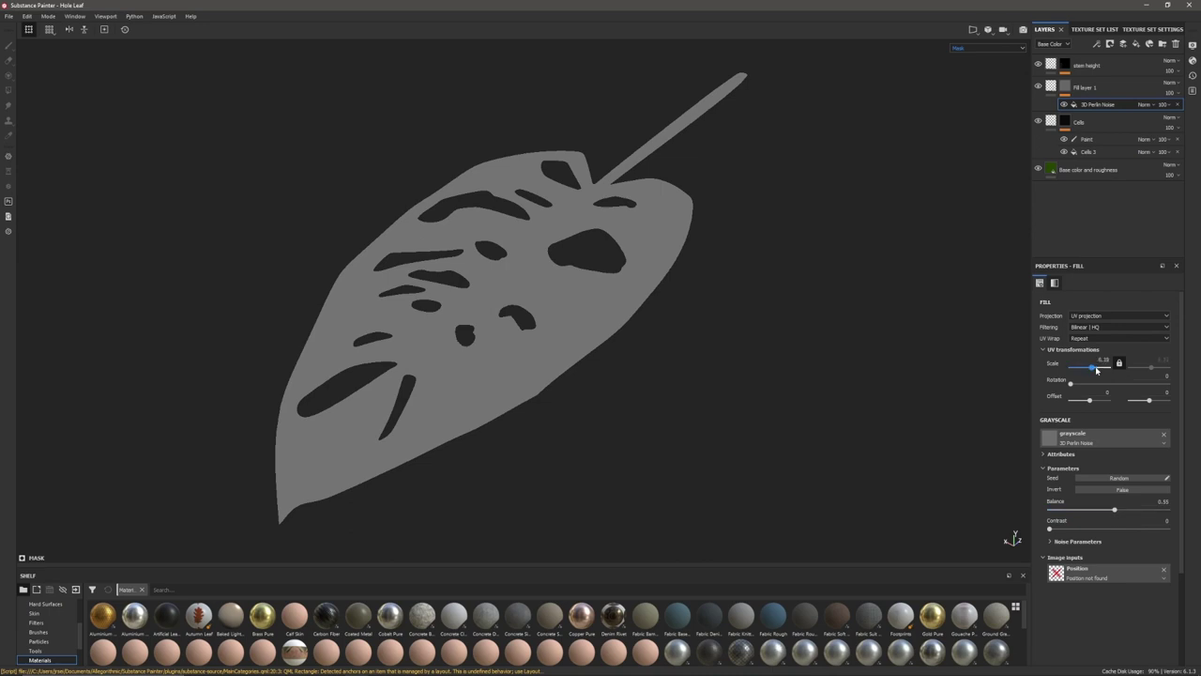
Try 3D Perlin Noise Fractal as the mask fill's grayscale, with position 0.47 and contrast 0.22
click(1084, 439)
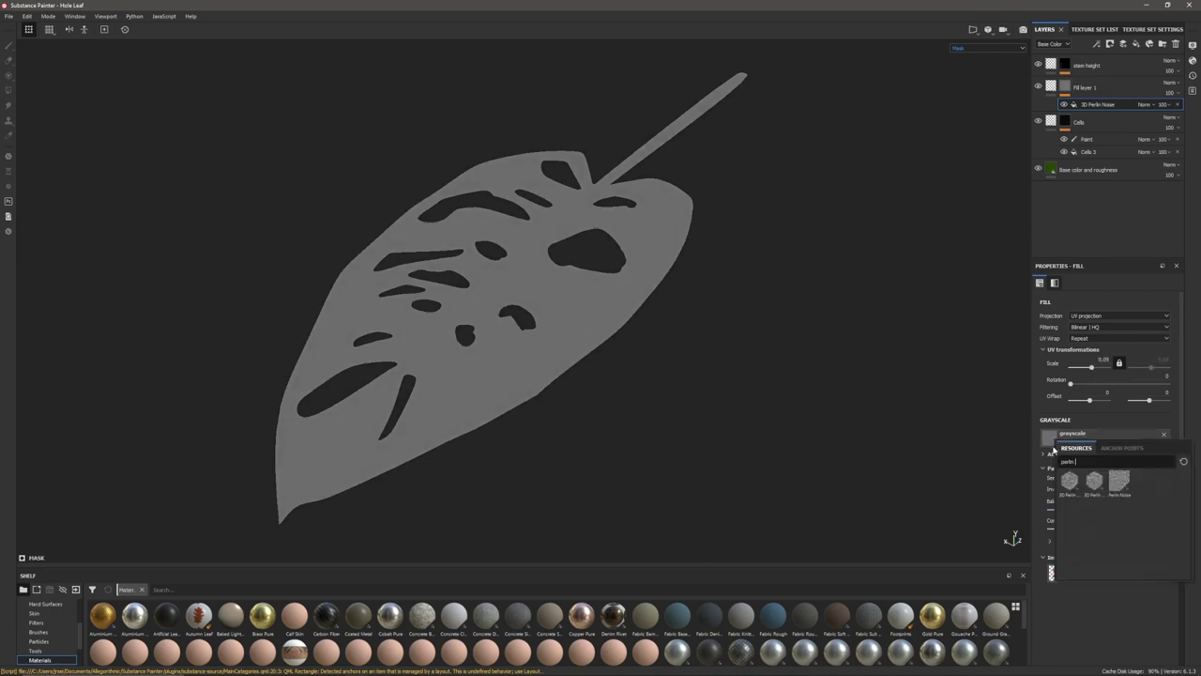
click(1098, 481)
drag(1107, 511, 1105, 512)
drag(1075, 528, 1066, 529)
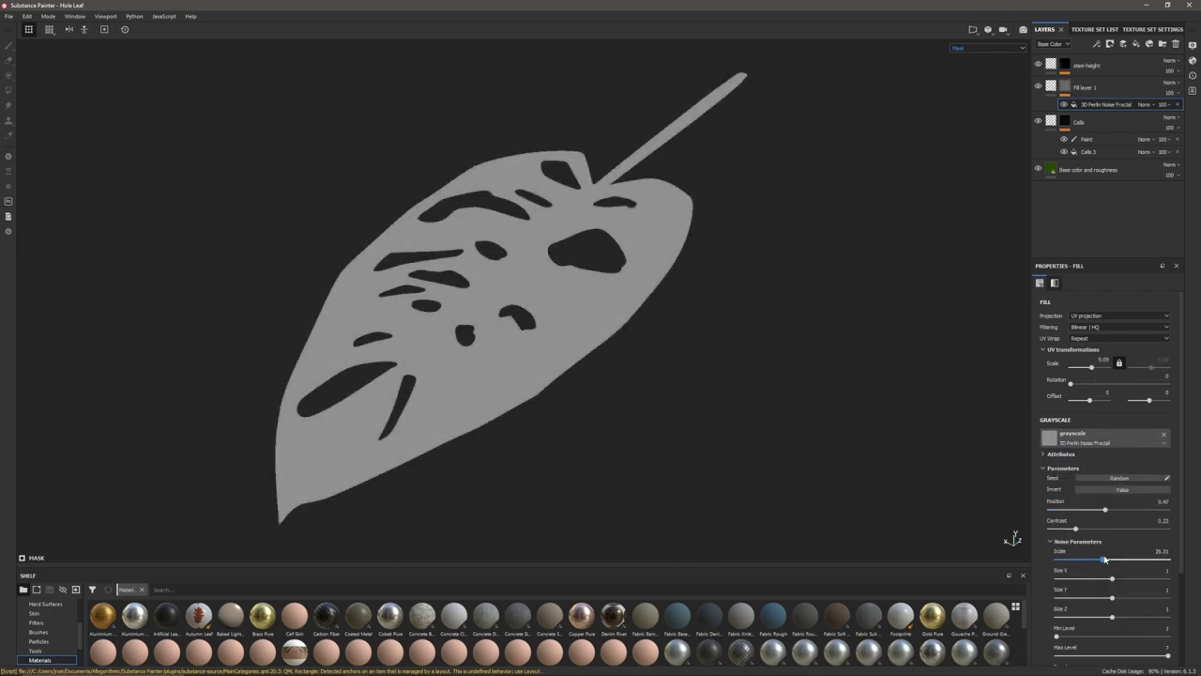
Replace the new height layer's mask with a fresh black mask and add a fill effect to it
click(1081, 112)
click(1096, 45)
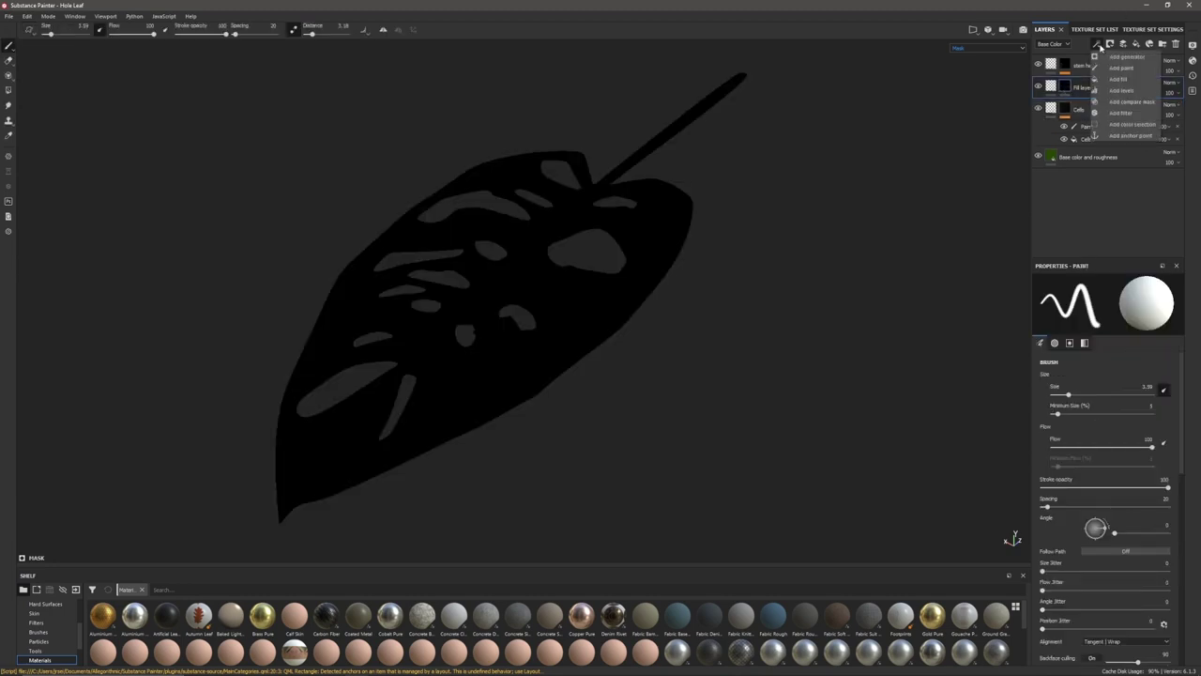
click(1110, 45)
click(1120, 65)
click(1111, 46)
click(1129, 65)
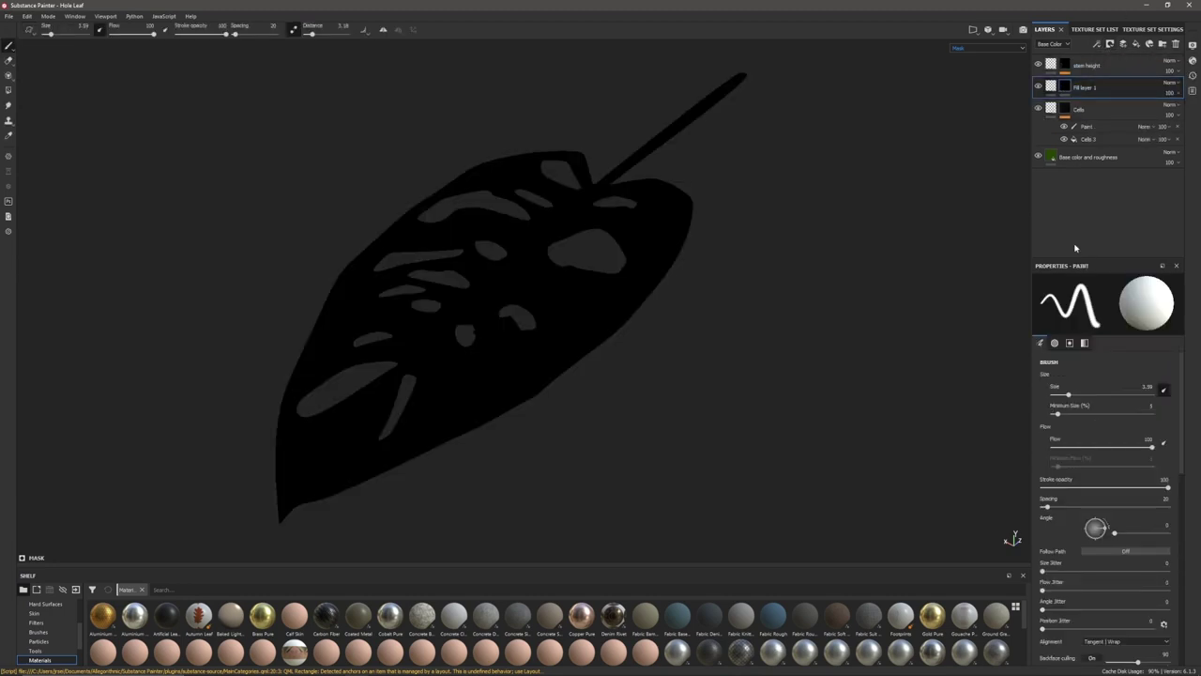
click(1097, 44)
click(1103, 81)
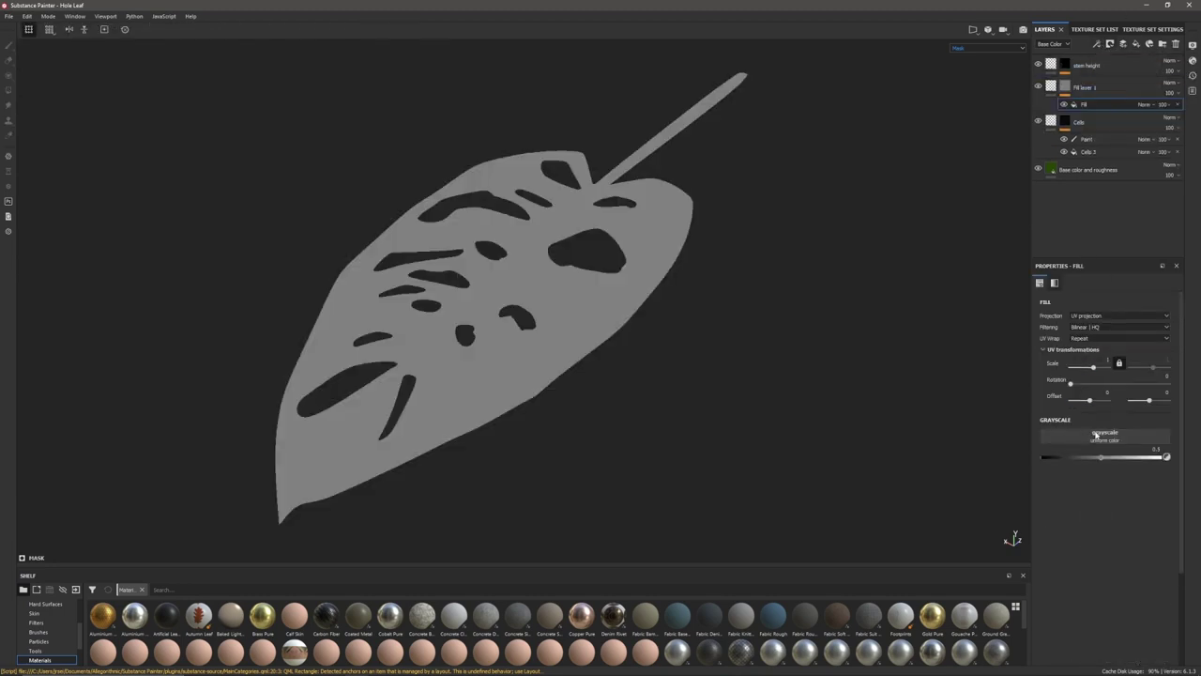
Assign the Perlin Noise procedural texture as the grayscale of the new mask fill
click(1096, 438)
text(perlin)
click(1132, 490)
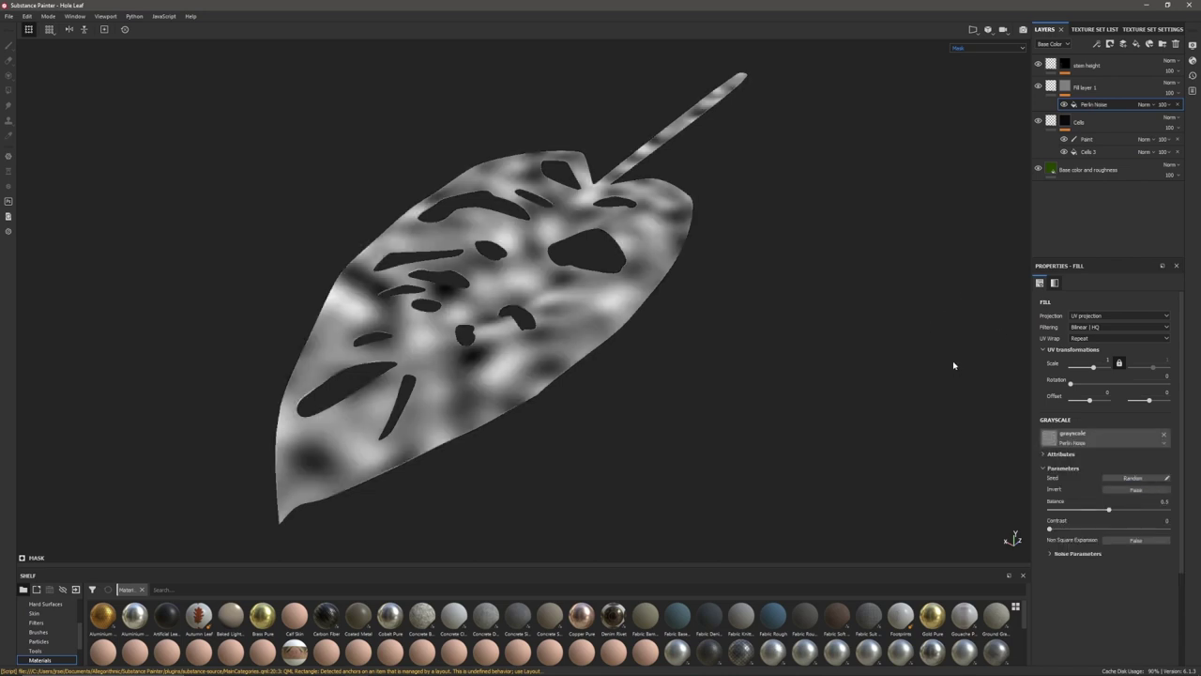
Return to the material display and raise the Perlin-masked layer's height to about 0.55
click(1052, 88)
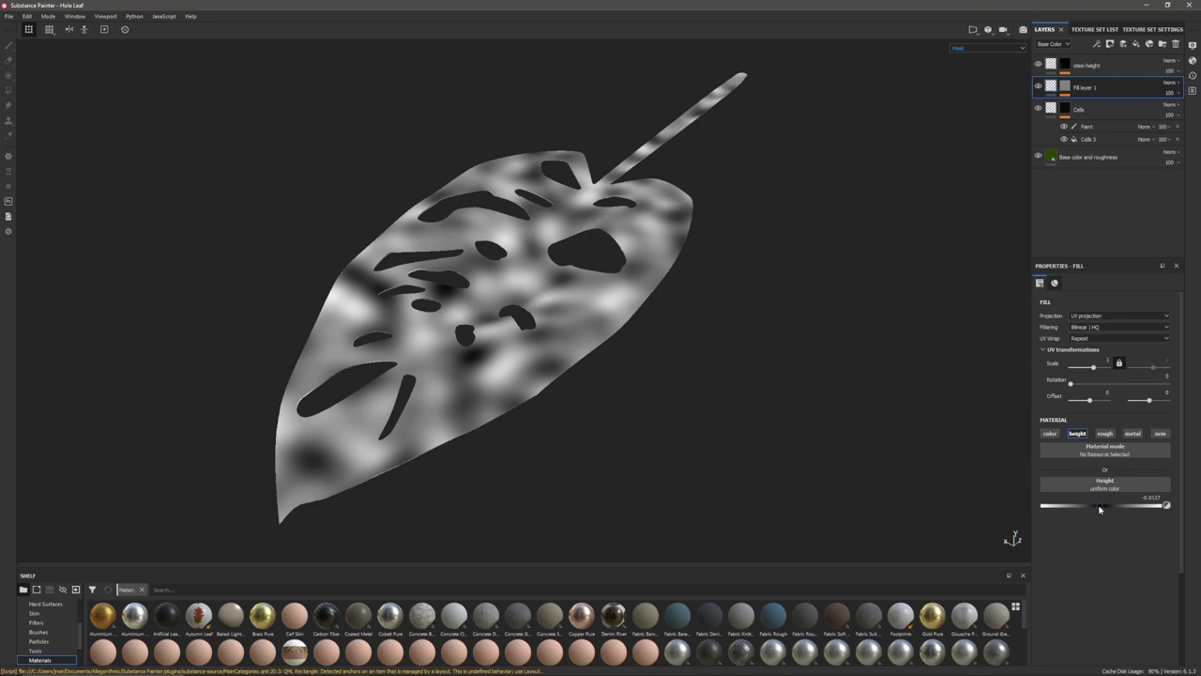
click(989, 48)
click(981, 59)
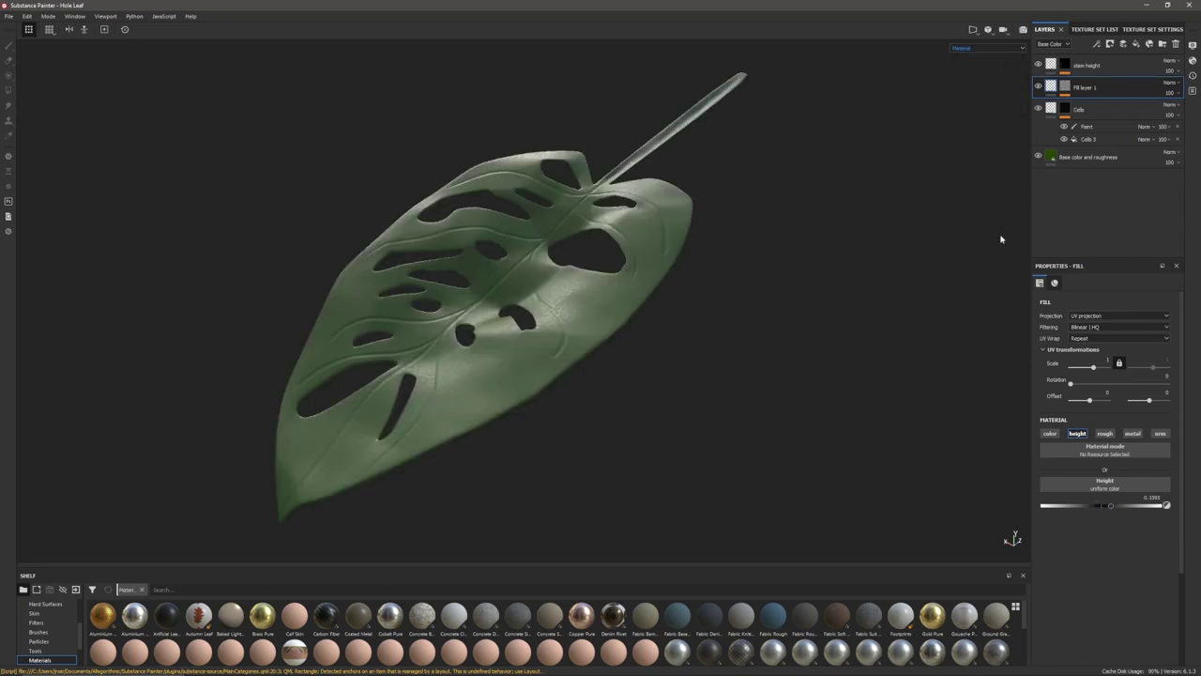
drag(1110, 510, 1136, 528)
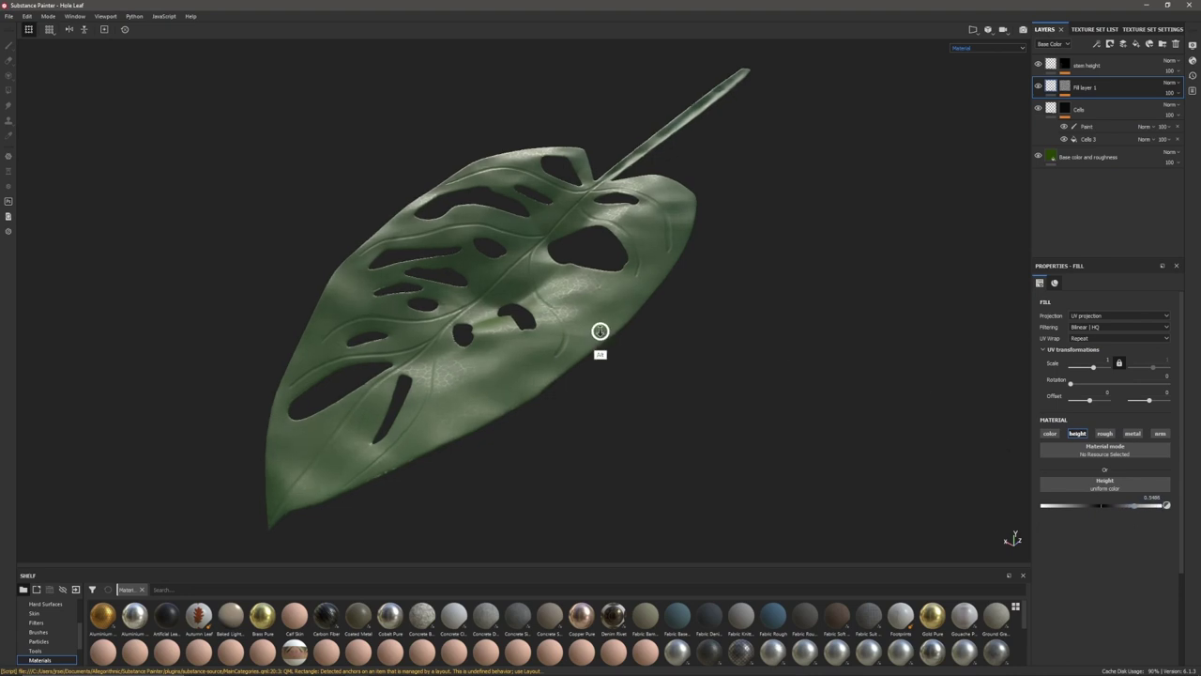
Add a Blur filter with an intensity of about 1.5 to the stem height layer's mask
alt+drag(601, 330, 535, 319)
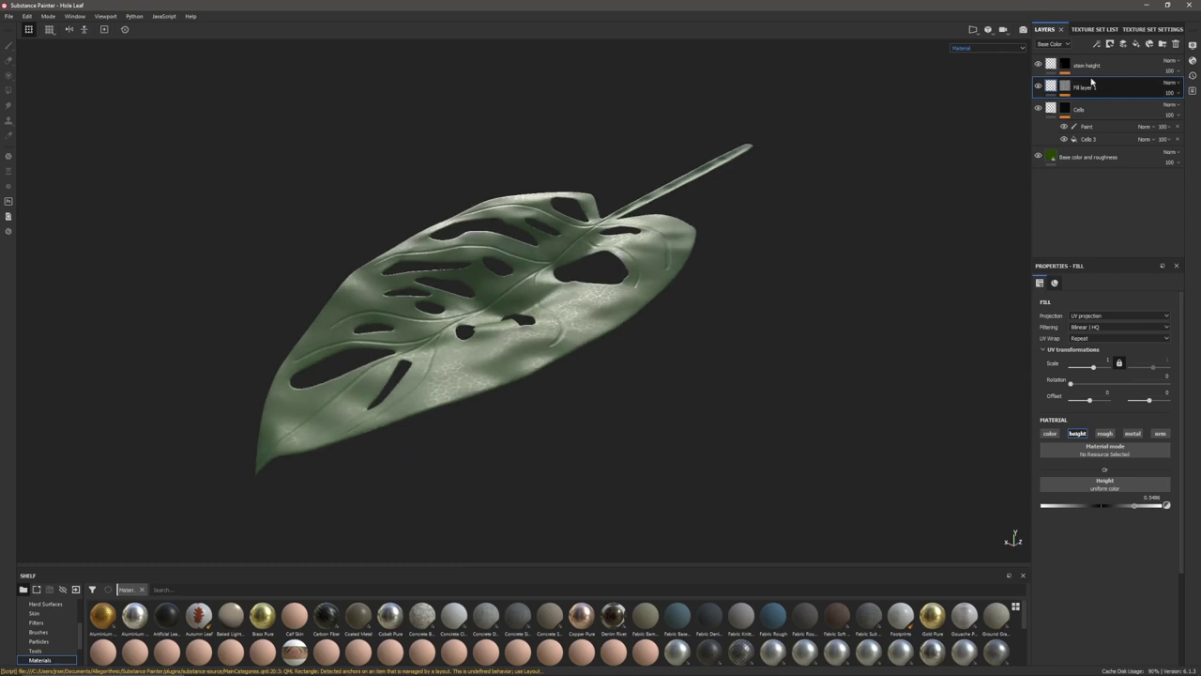
click(1065, 65)
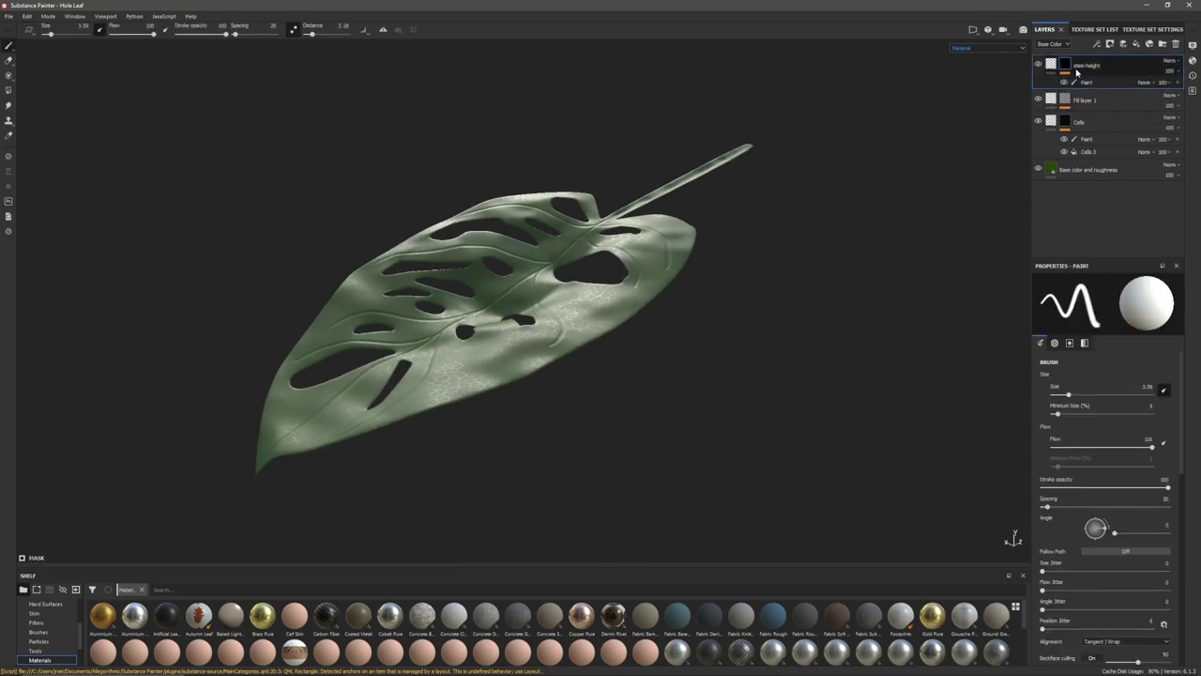
click(1097, 44)
click(1121, 112)
click(1107, 296)
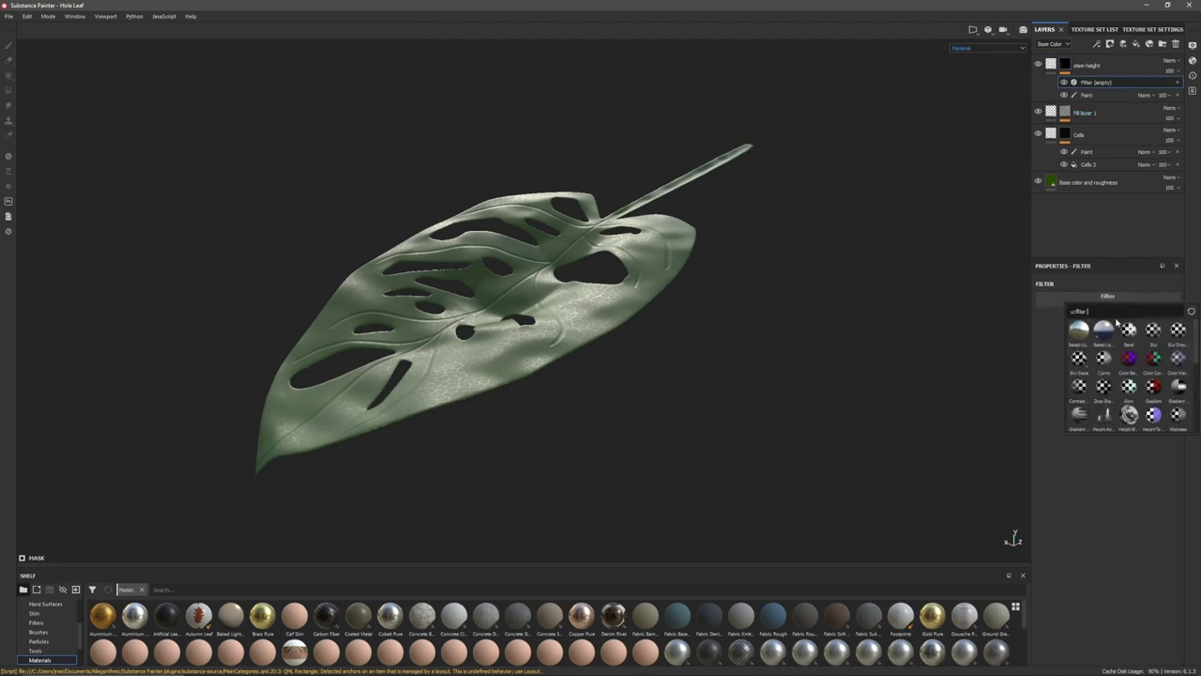
click(1153, 331)
click(1007, 48)
click(1008, 69)
drag(1050, 347, 1061, 357)
click(987, 48)
click(991, 60)
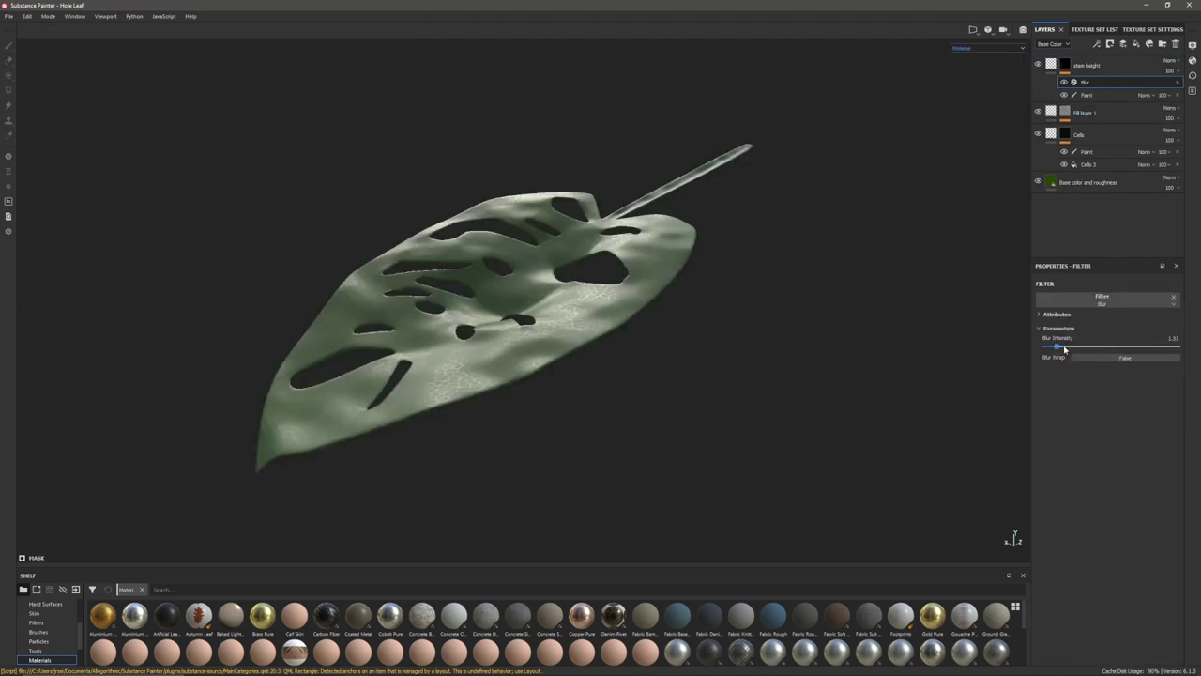
Add a Histogram Scan filter above the Blur on the stem height mask, with position 0.84 and contrast 0.2
click(1096, 44)
click(1120, 112)
click(1107, 296)
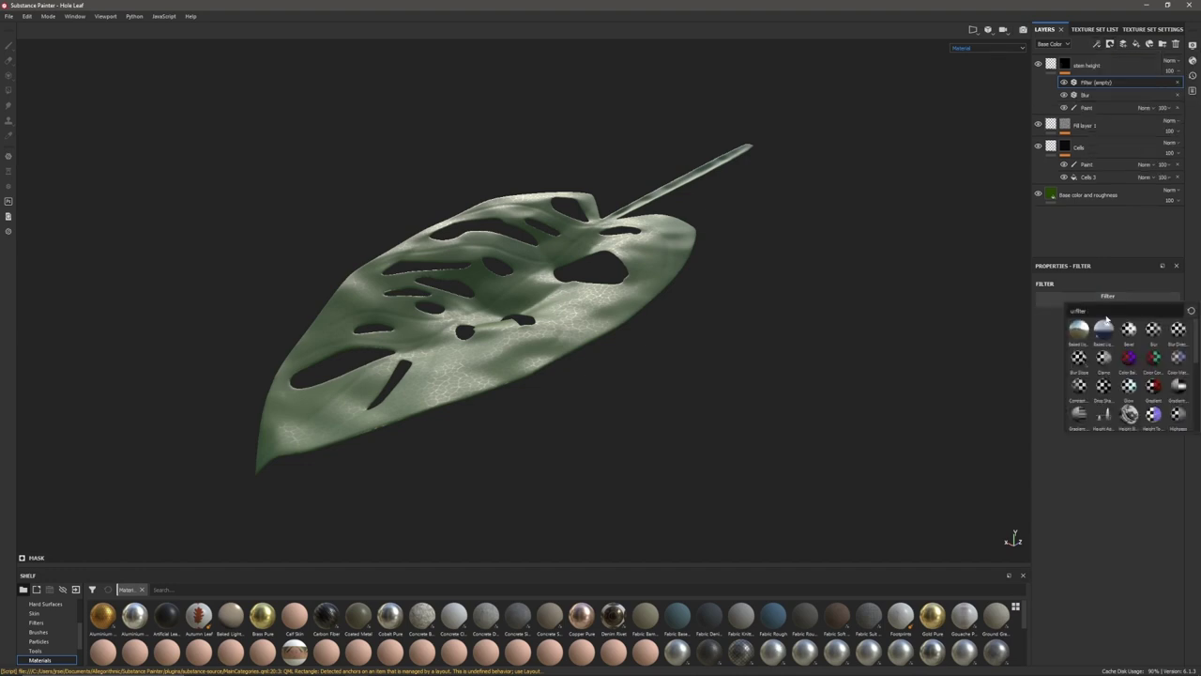
text(hei)
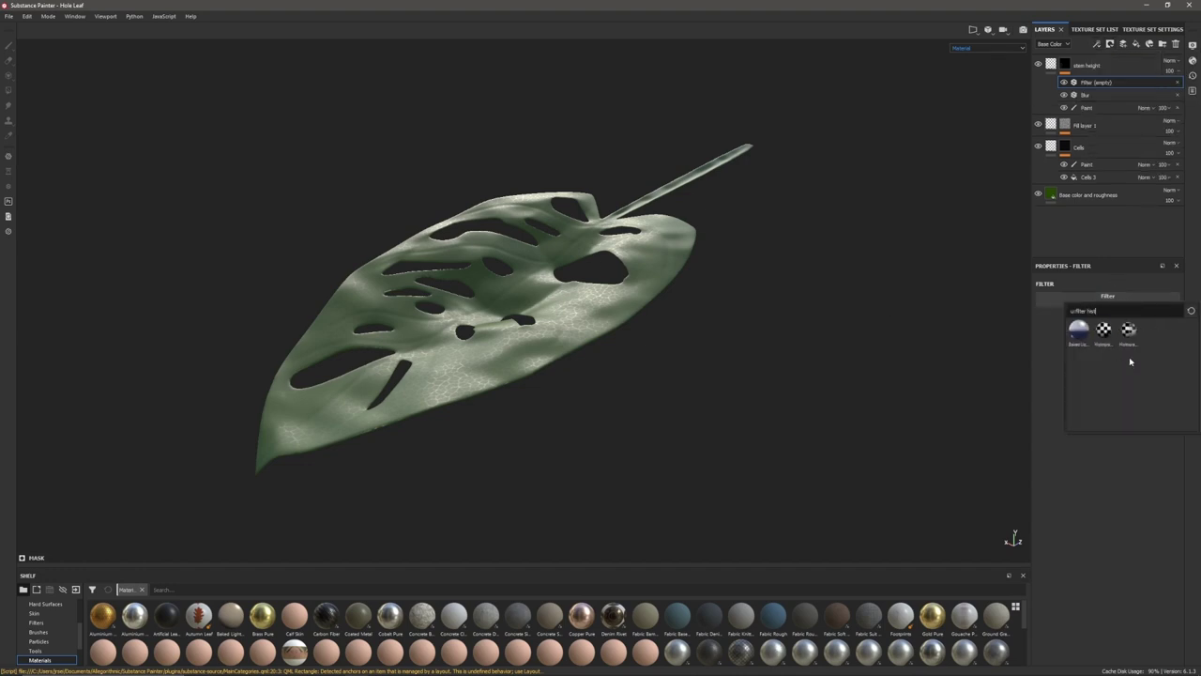
click(1107, 336)
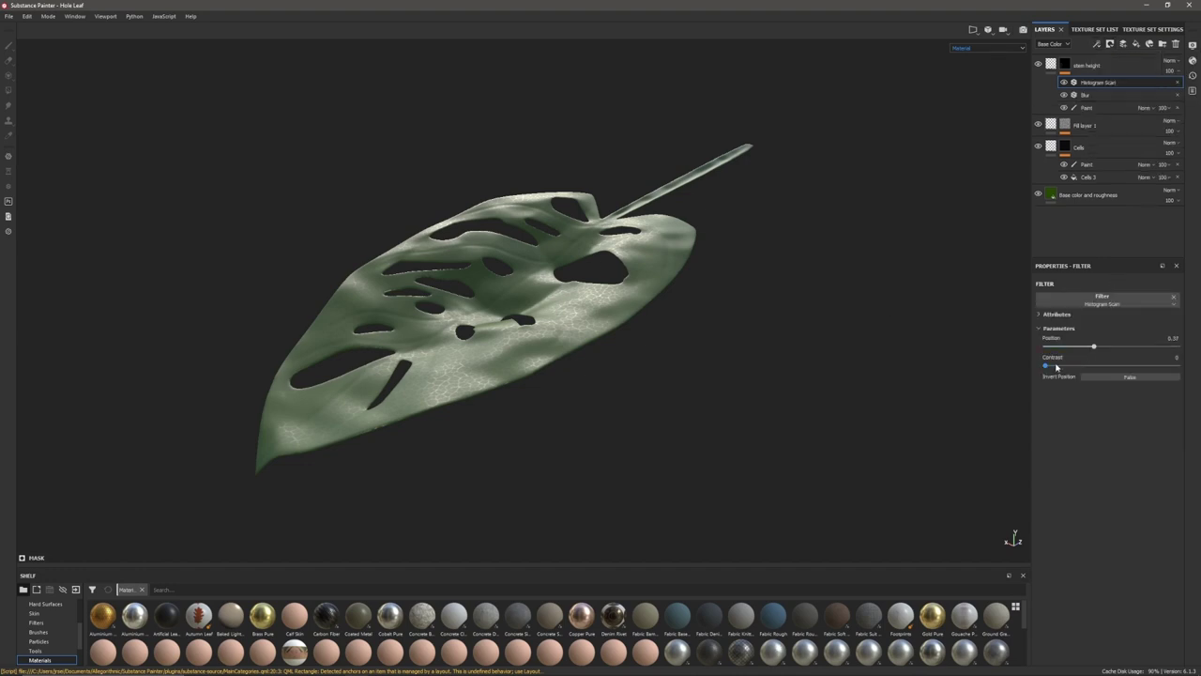
drag(1100, 348, 1156, 347)
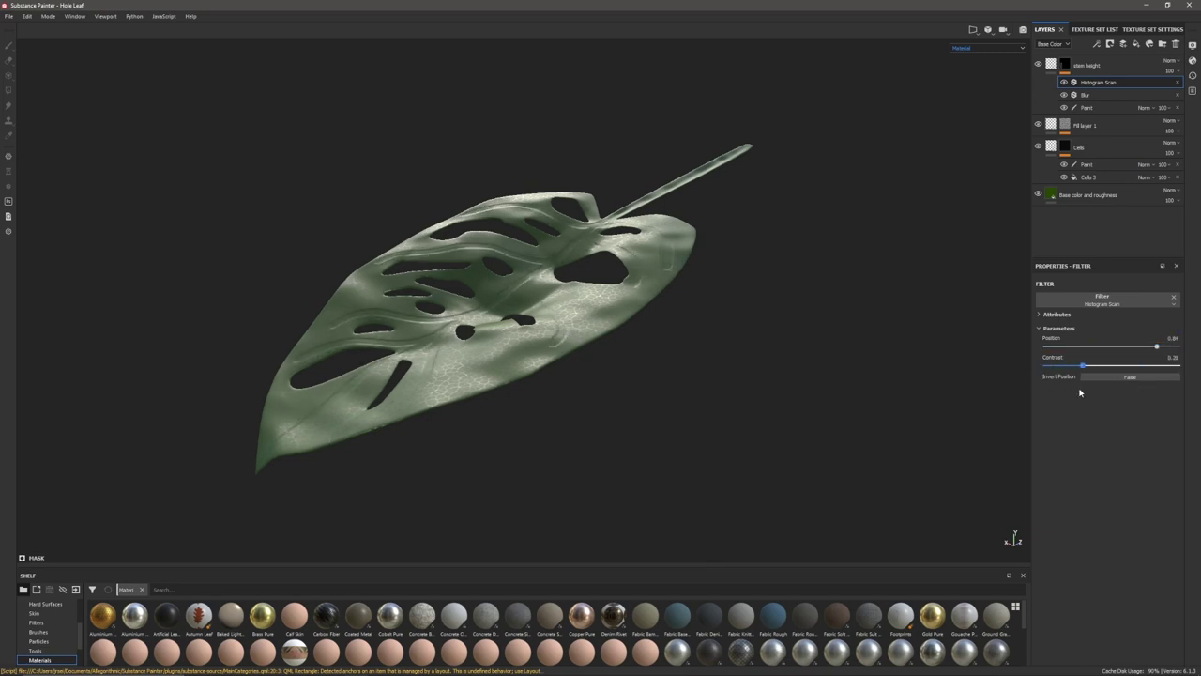
drag(1080, 393, 1072, 390)
Move the Histogram Scan below the Blur on the stem height mask and set the blur intensity to about 2.3
drag(1099, 83, 1096, 103)
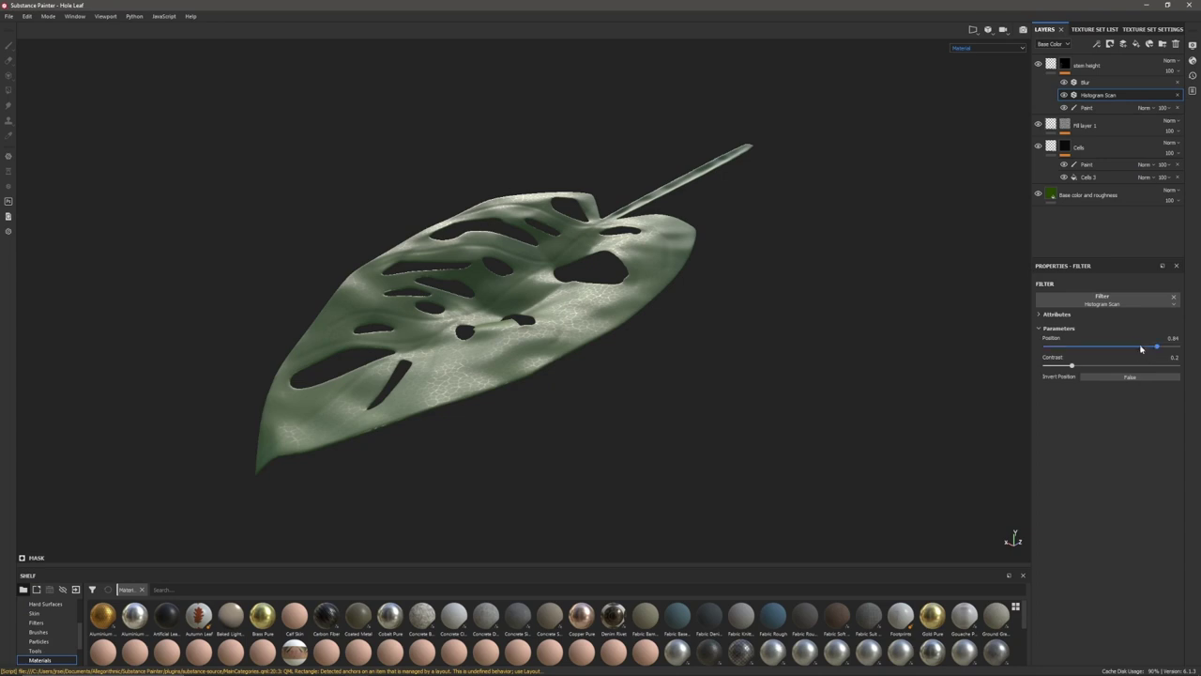
drag(1108, 360, 1178, 351)
click(1109, 82)
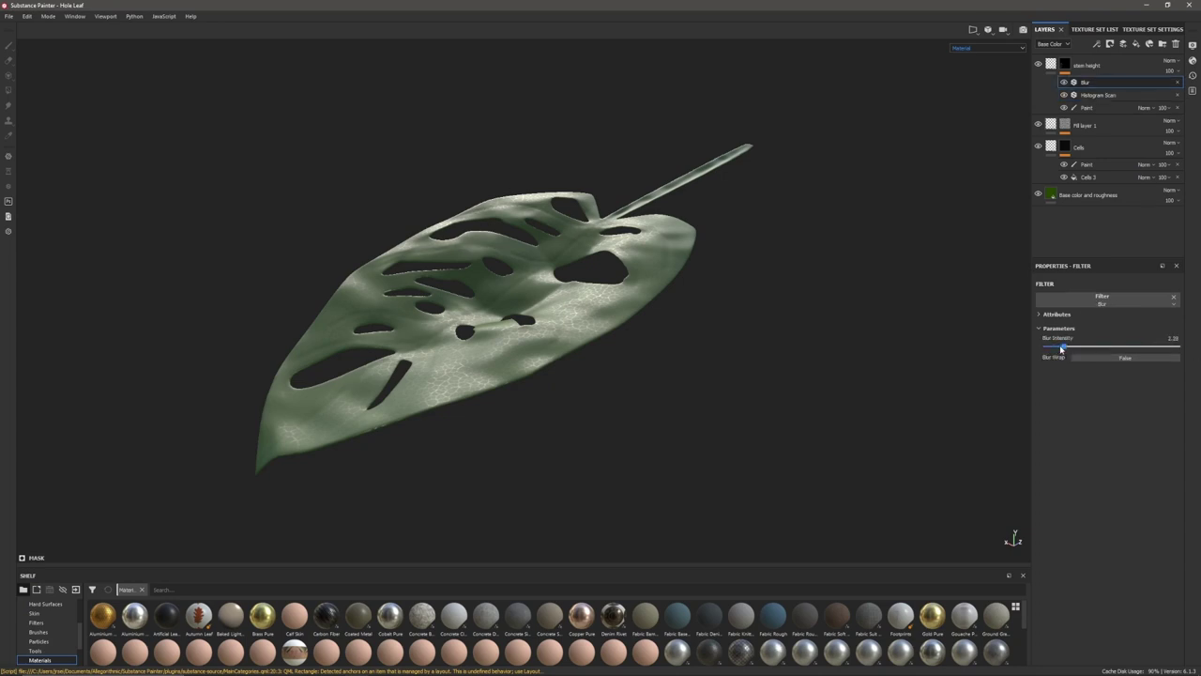
Lower the stem height layer's height value to about -0.3
click(1052, 65)
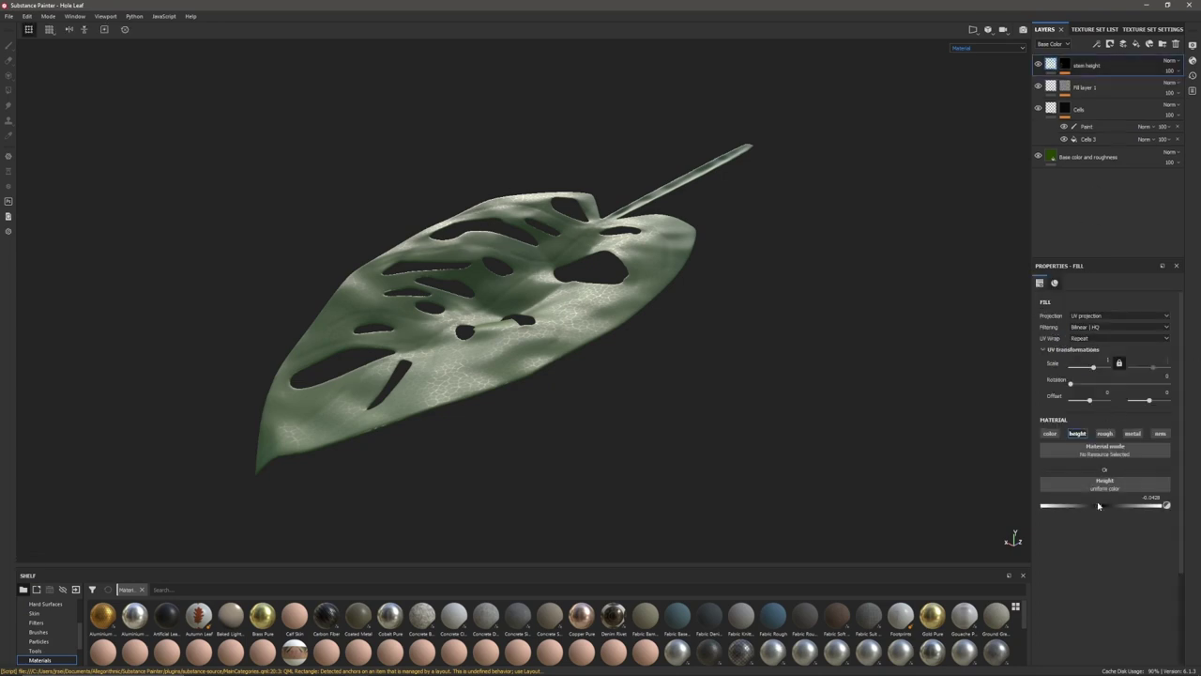
drag(1099, 506, 1091, 514)
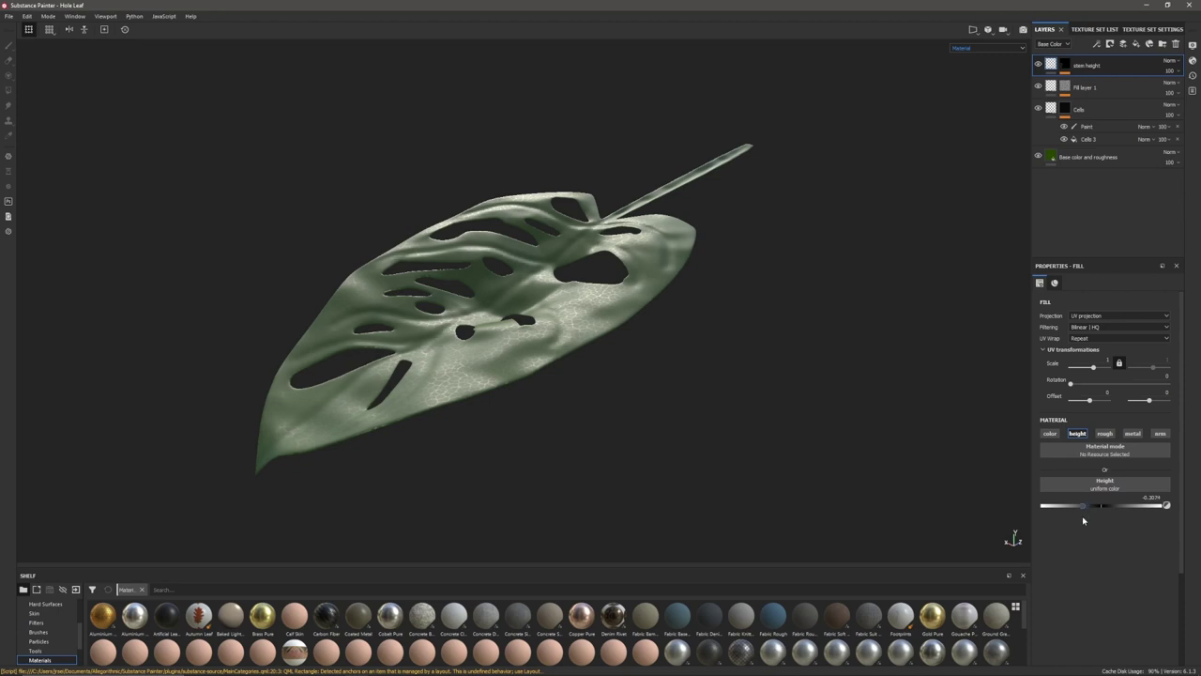
Retune the stem height mask: Histogram Scan position 0.42 and contrast 0.13, with the Blur on top at intensity about 1.9
click(1065, 65)
drag(1089, 84, 1095, 103)
click(1091, 83)
drag(1140, 346, 1061, 377)
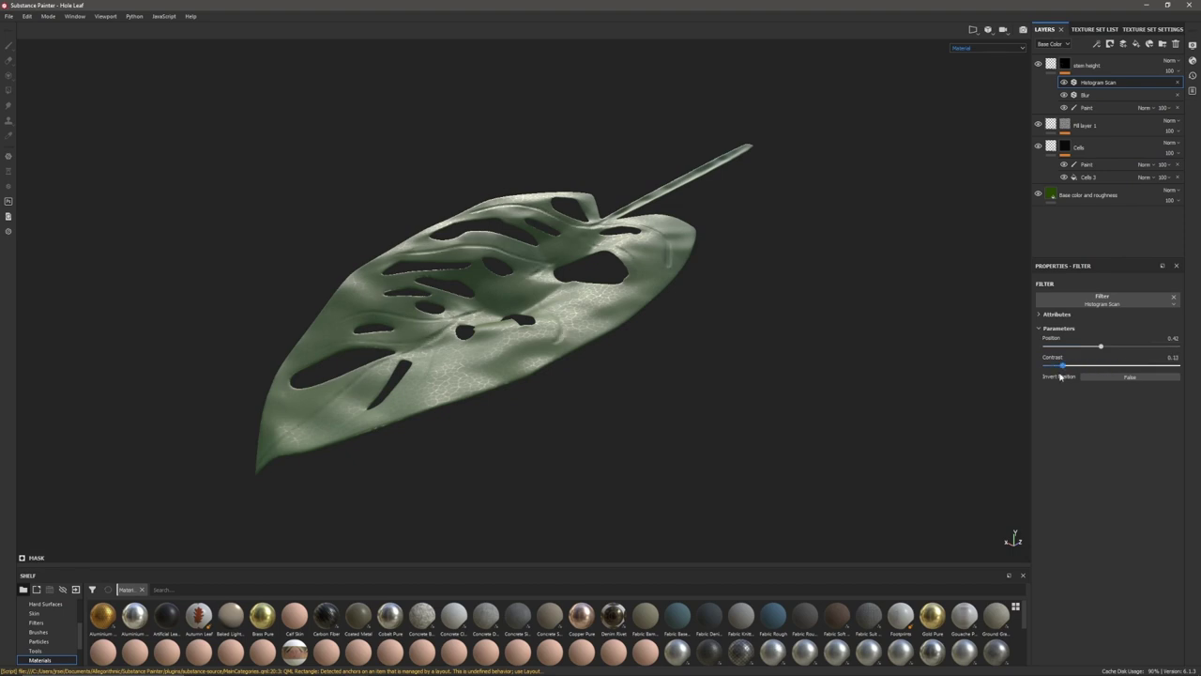
drag(1085, 95, 1084, 81)
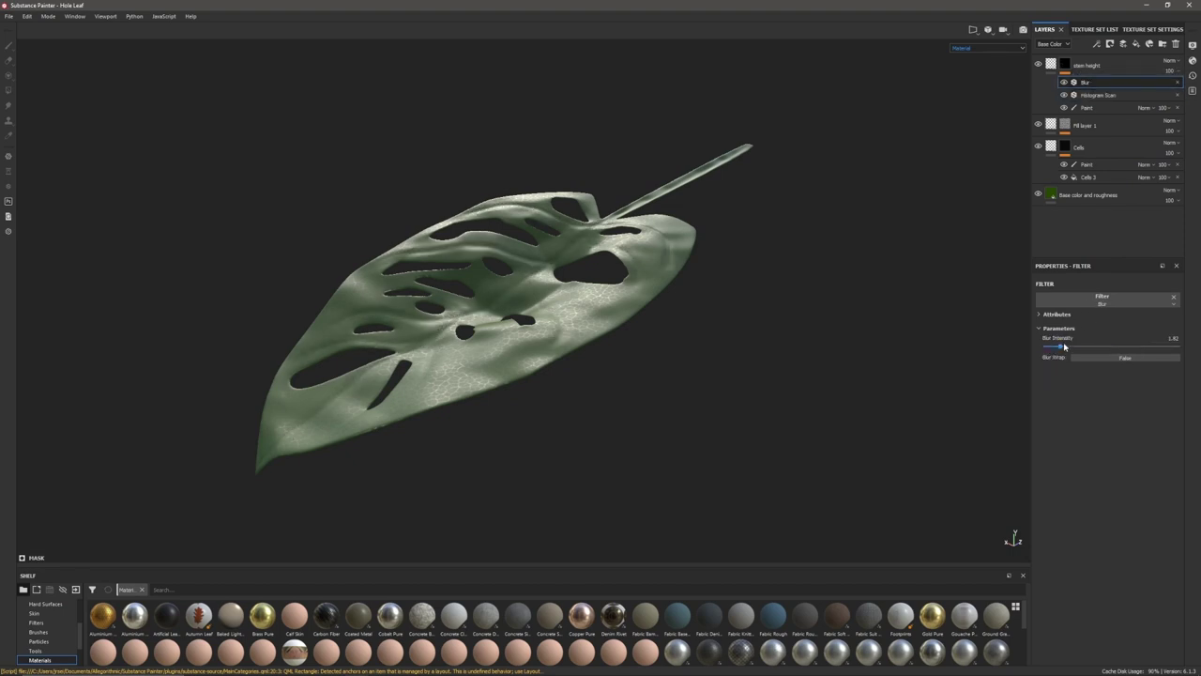
drag(1066, 346, 1064, 346)
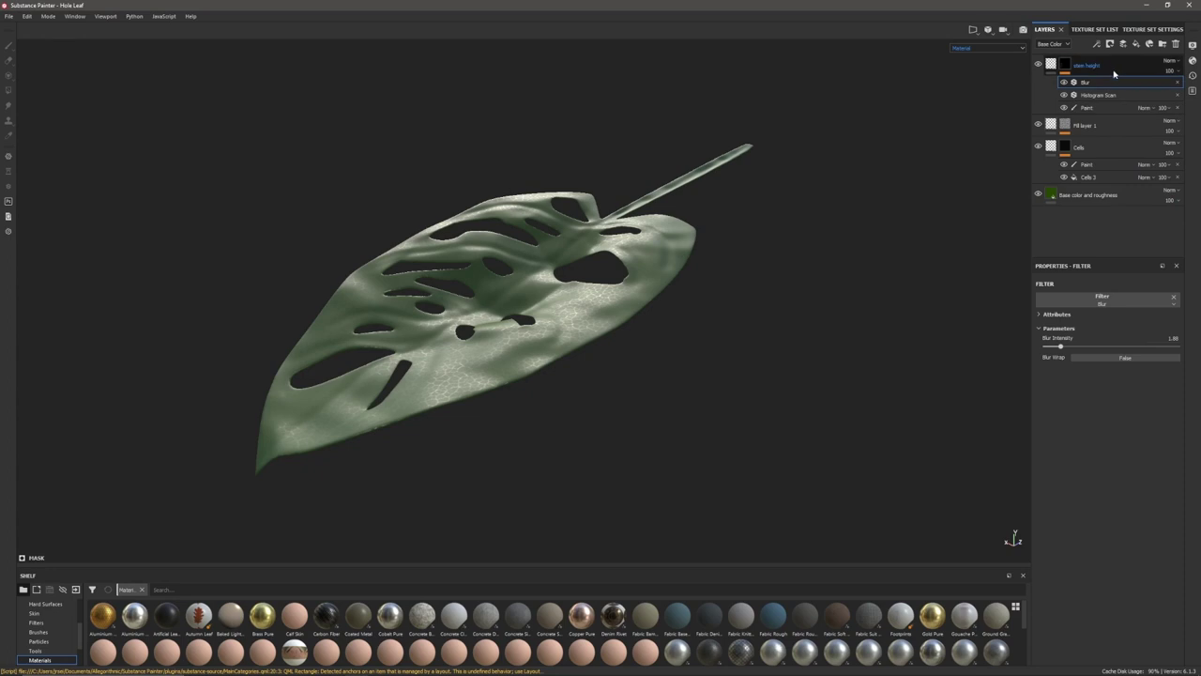
Duplicate the stem height layer and rename the copy as "stem cut sliver"
right_click(1066, 63)
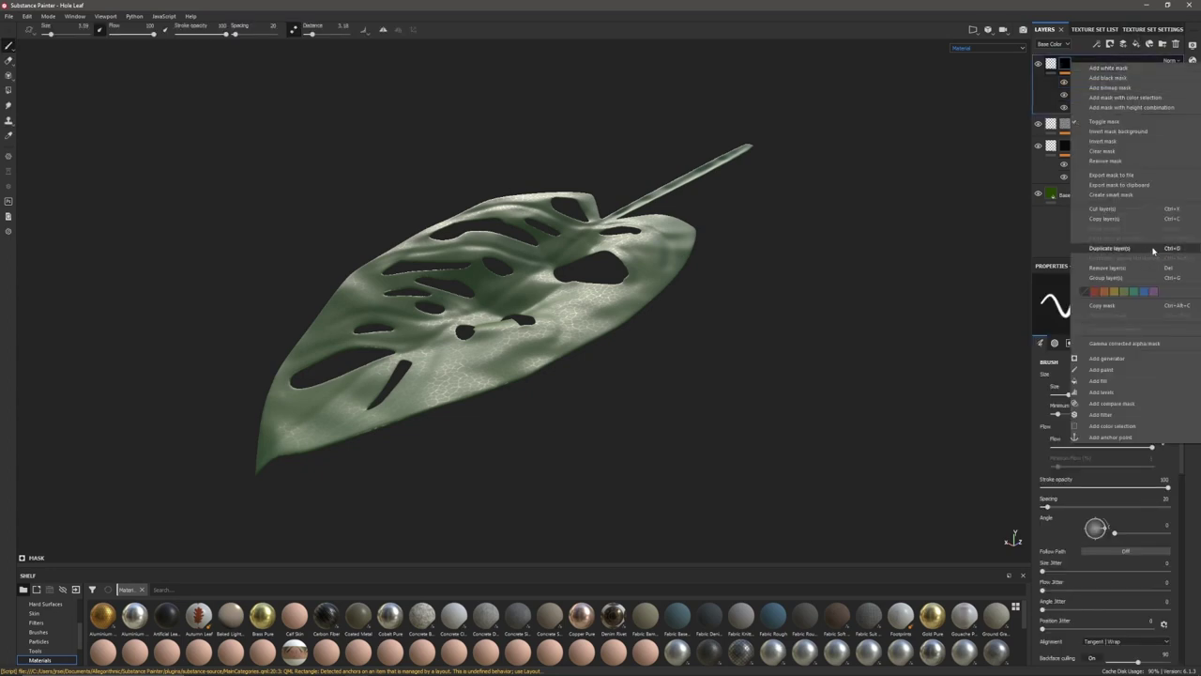
click(1109, 248)
click(1100, 66)
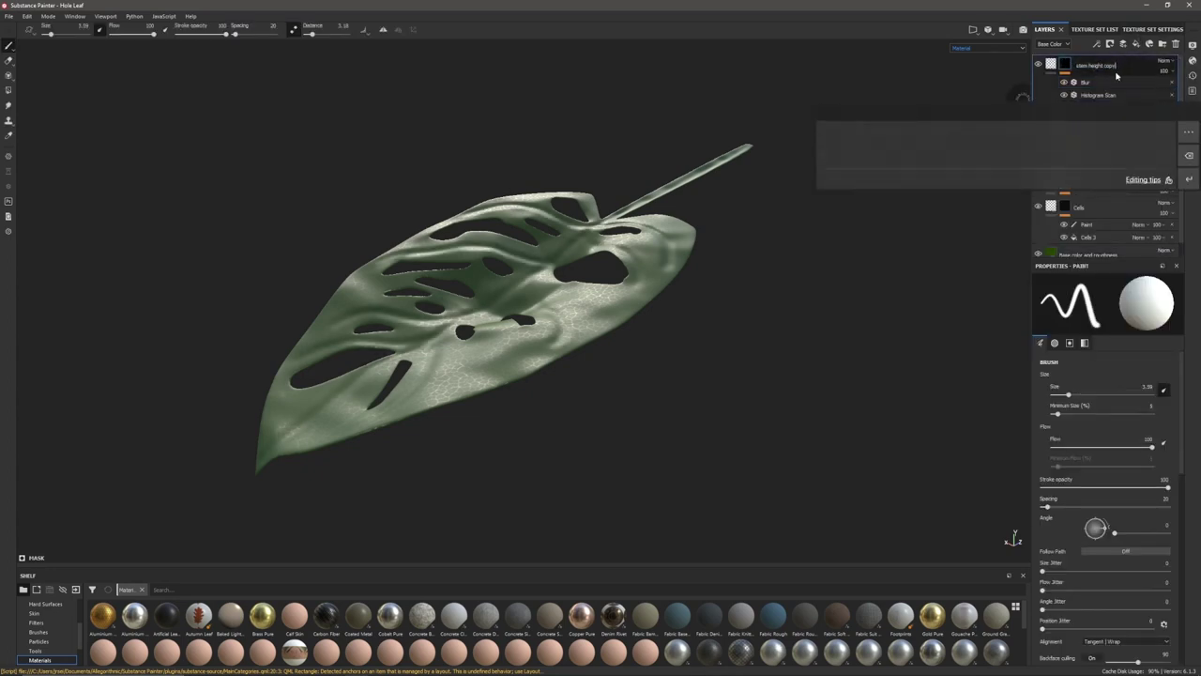
key(BackSpace)
key(BackSpace)
key(BackSpace)
key(BackSpace)
key(BackSpace)
key(BackSpace)
key(BackSpace)
key(BackSpace)
key(BackSpace)
key(BackSpace)
key(BackSpace)
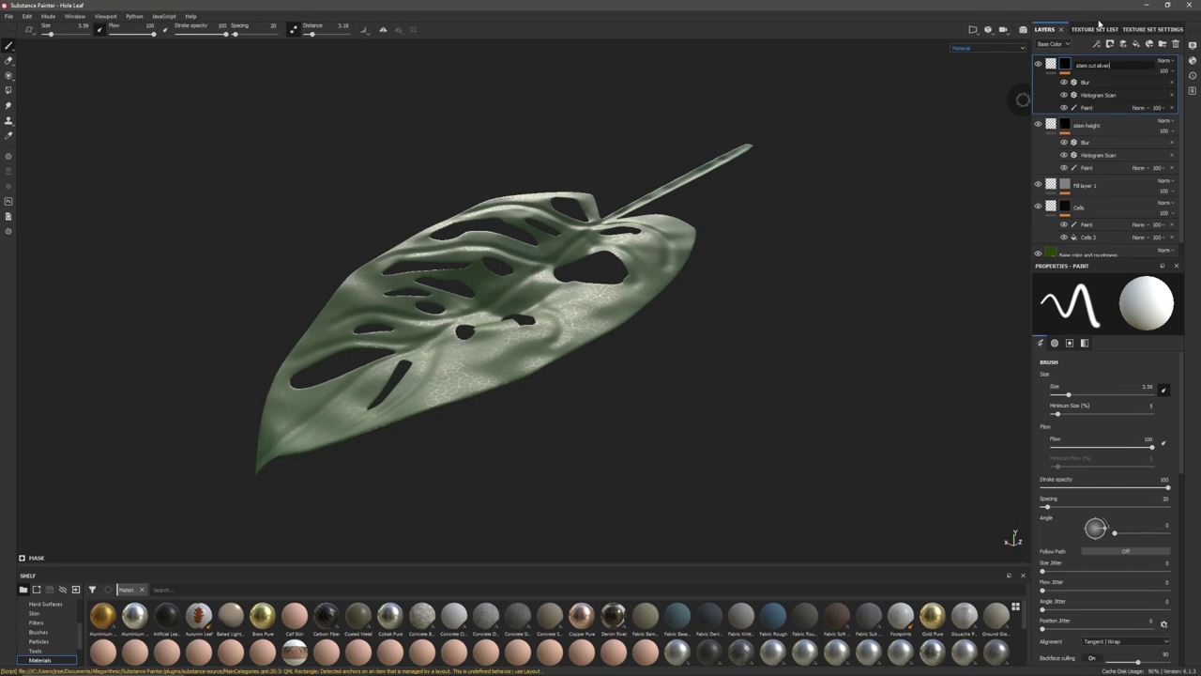
Try the stem cut sliver mask without its Blur, with Histogram Scan position 0.12 and contrast 1
click(1090, 84)
key(Delete)
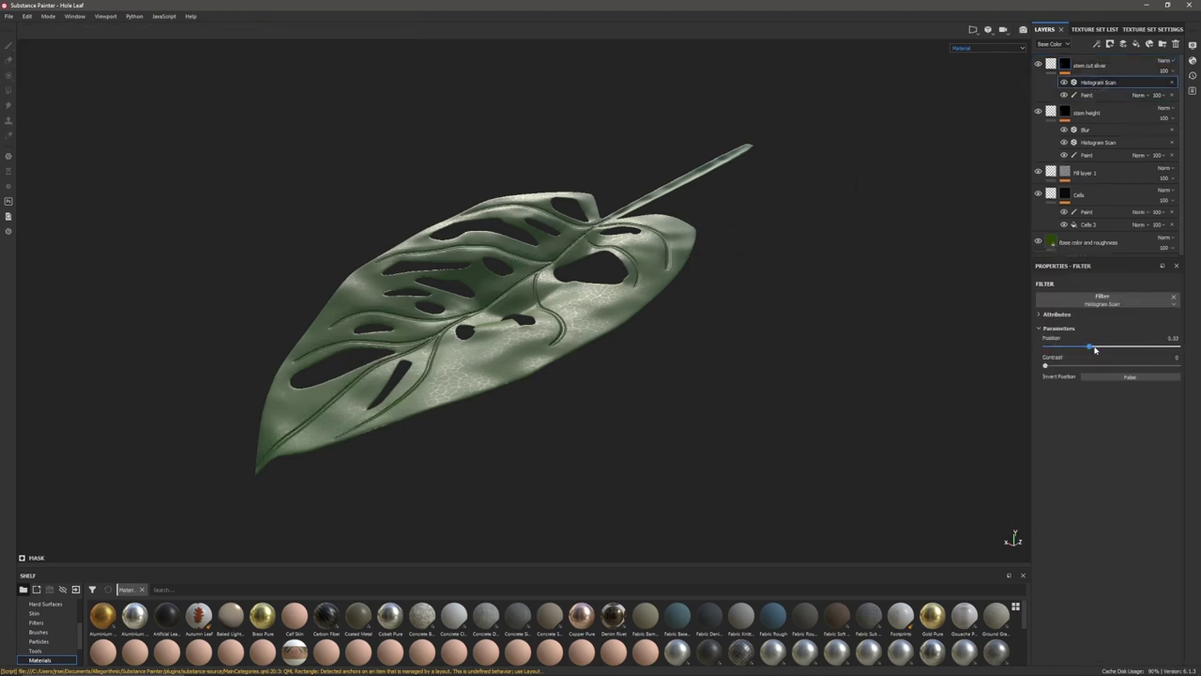
mouse_move(1094, 349)
mouse_down()
mouse_move(1033, 360)
mouse_move(1061, 351)
mouse_up()
Show the Height channel in the layer stack and the viewport, and try another blending mode on the stem cut sliver layer
click(1057, 44)
click(1047, 57)
click(997, 48)
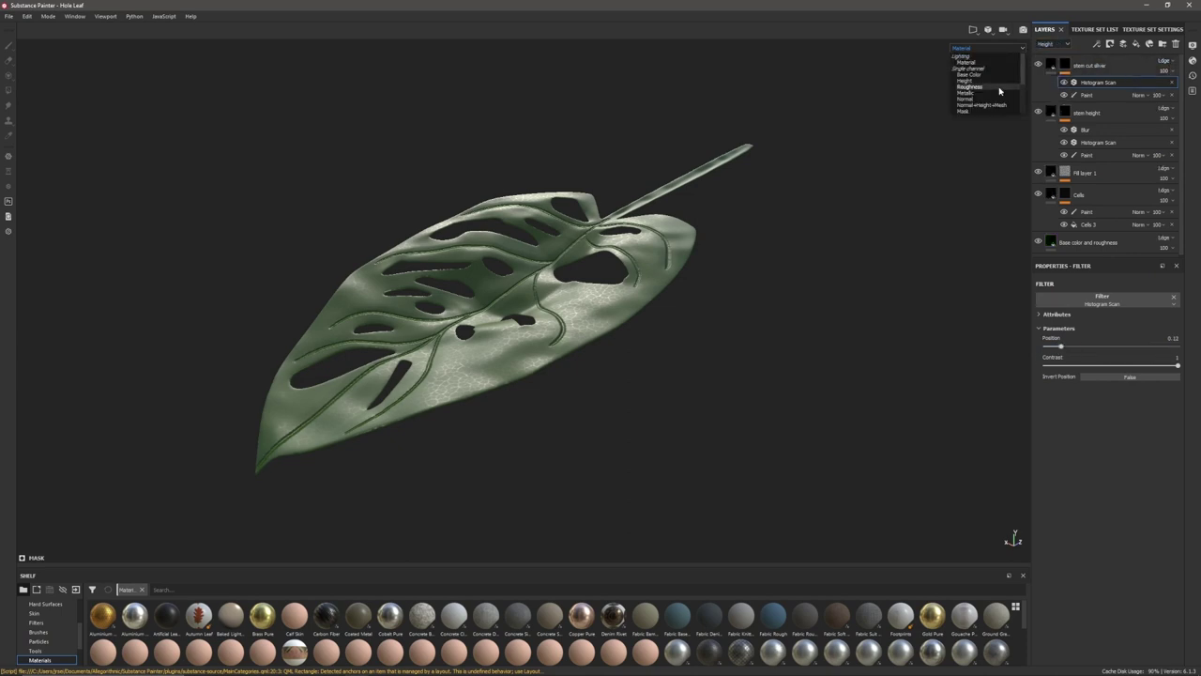
click(996, 81)
click(1167, 61)
click(1161, 107)
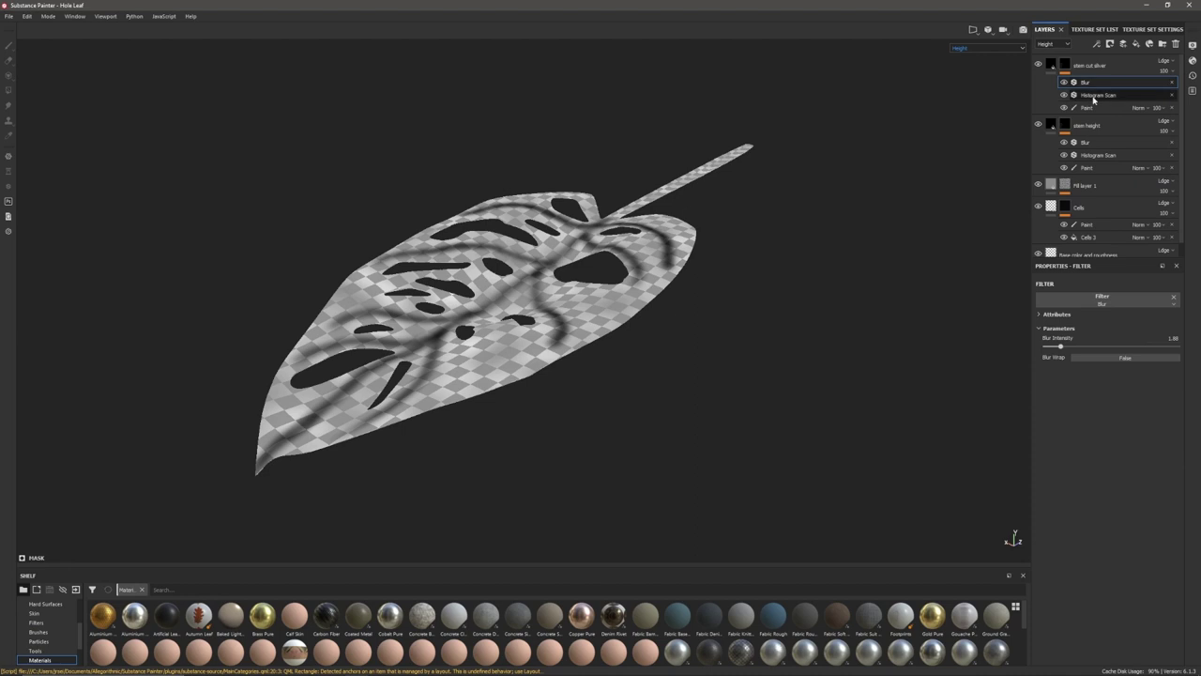
Place the Histogram Scan above the Blur on the stem cut sliver mask and set position 0.62 and contrast 0.71
click(1096, 96)
drag(1107, 347, 1161, 348)
click(1127, 366)
drag(1096, 83, 1105, 100)
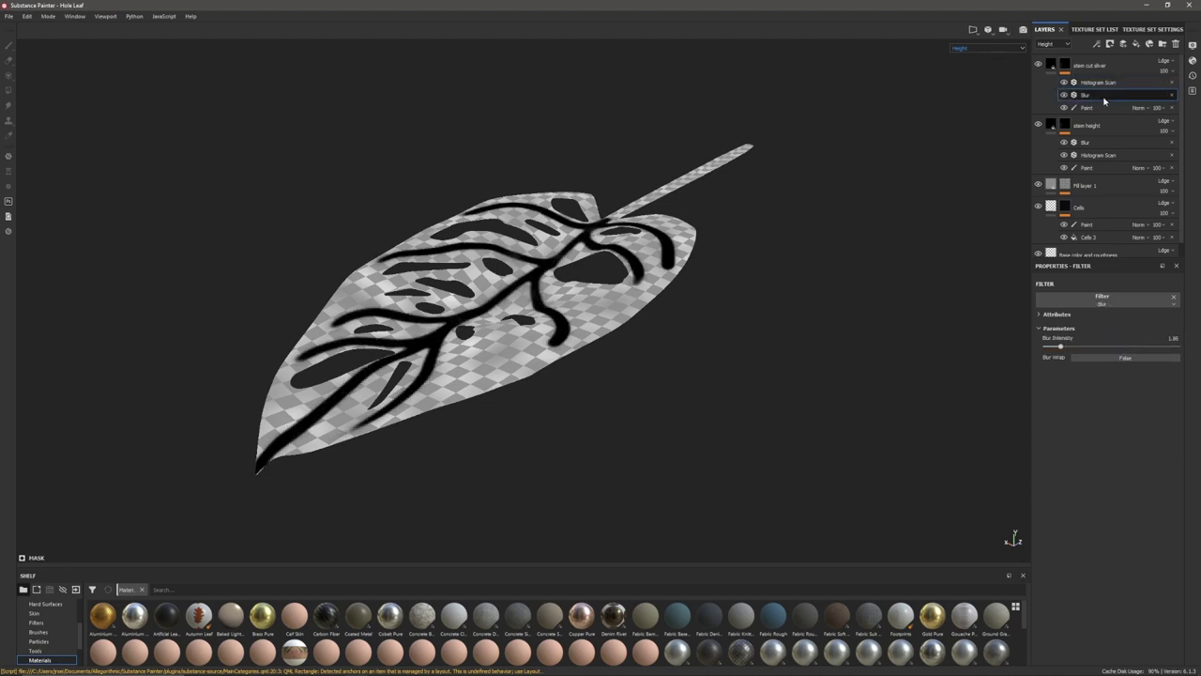
click(1099, 82)
drag(1160, 347, 1139, 388)
Return to the material display and blend the stem cut sliver layer's height with Multiply at about 63 opacity
click(987, 48)
click(986, 61)
click(1164, 62)
click(1167, 98)
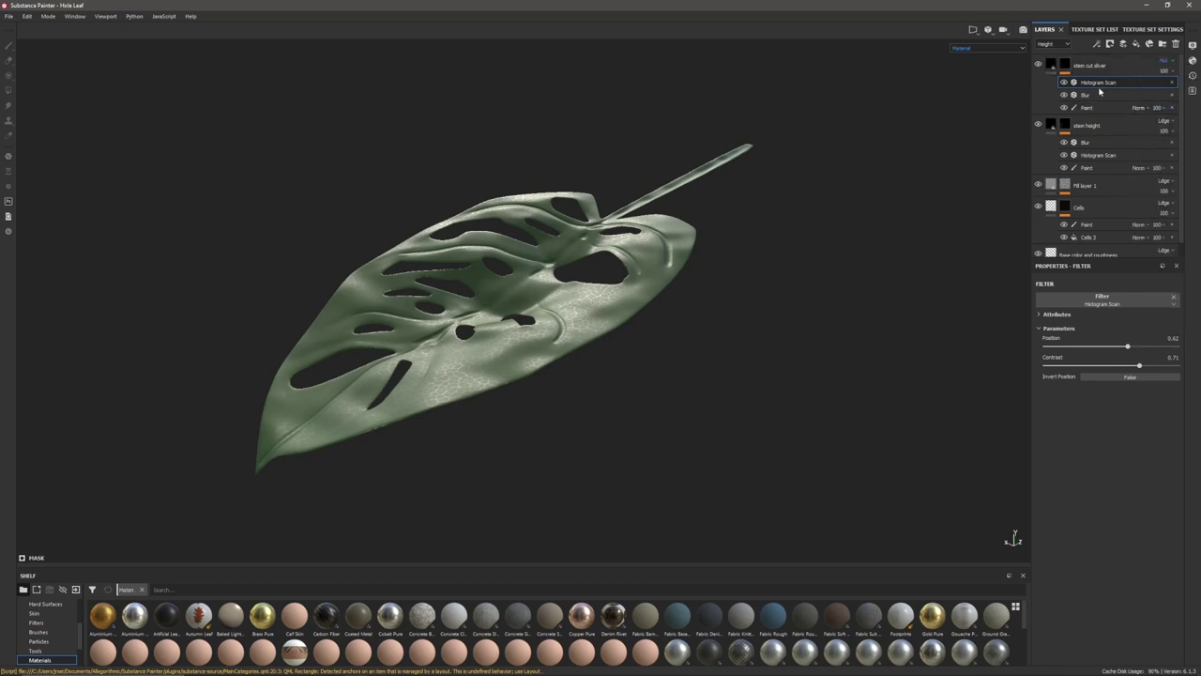
click(1164, 71)
mouse_move(1195, 88)
mouse_down()
mouse_move(1172, 94)
mouse_move(1188, 99)
mouse_up()
Strengthen the stem cut sliver mask's Blur with Histogram Scan position 0.29, and reduce the layer's opacity to about 19
alt+drag(539, 311, 565, 392)
click(1086, 95)
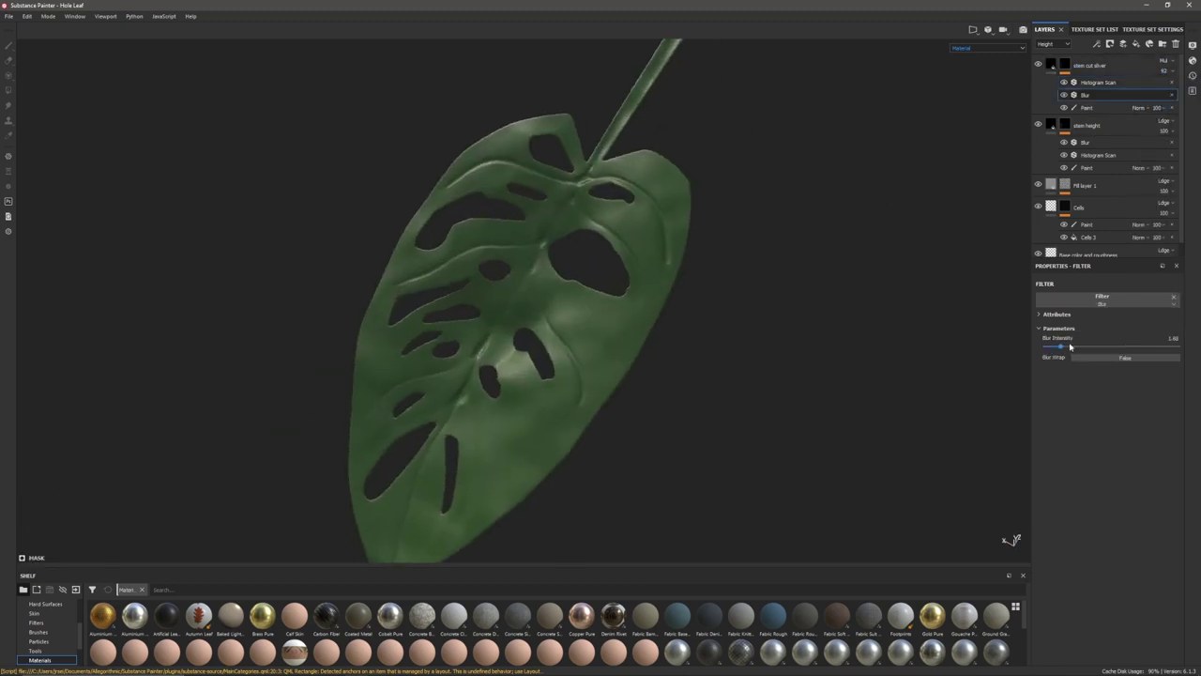
mouse_move(1070, 346)
mouse_down()
mouse_move(1044, 356)
mouse_move(1084, 365)
mouse_up()
click(1098, 83)
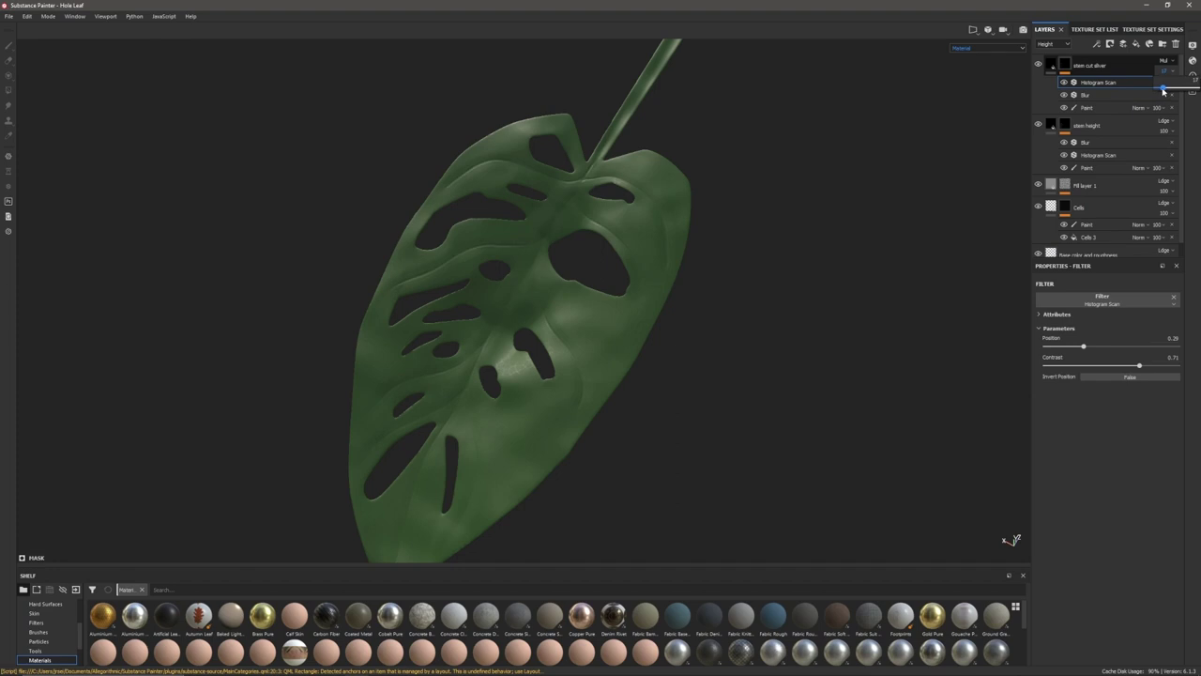
drag(1164, 91, 1164, 91)
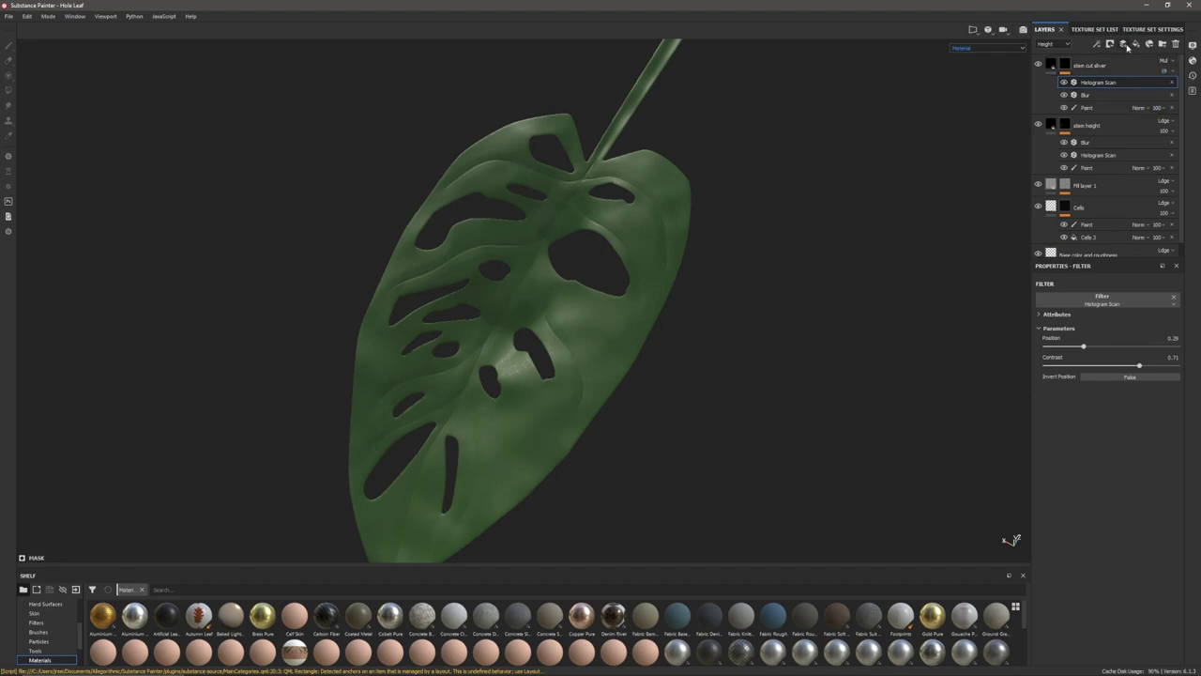
alt+drag(622, 322, 627, 249)
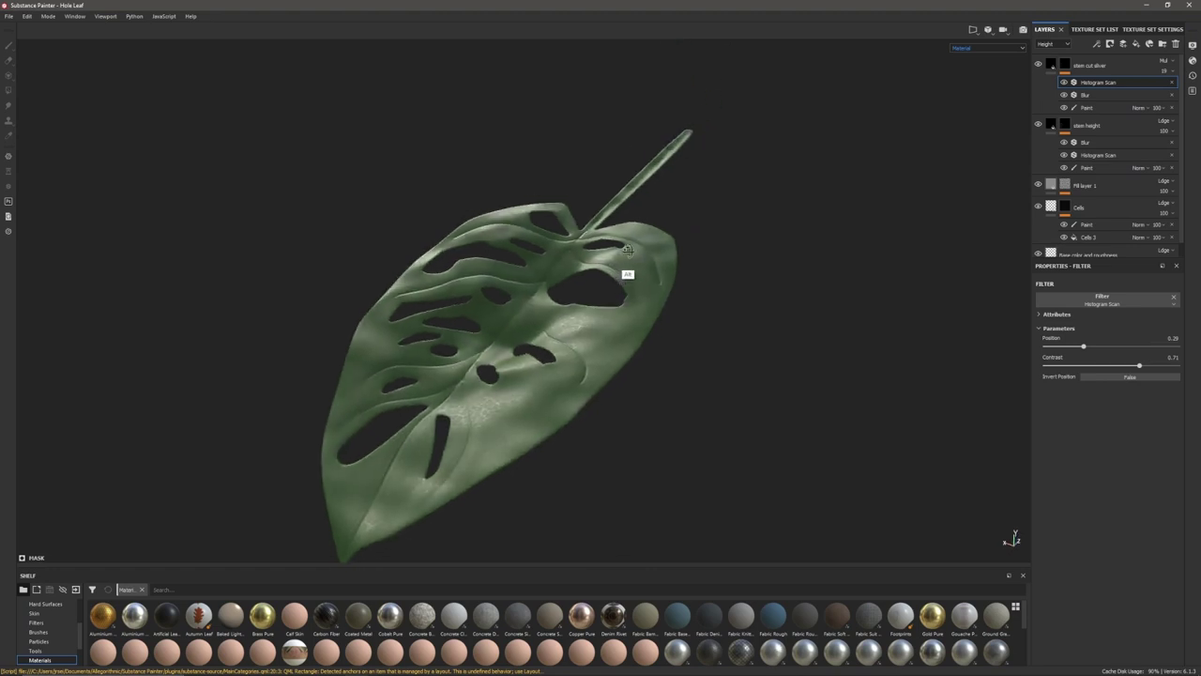
mouse_move(652, 307)
shift+right_down()
mouse_move(679, 321)
mouse_move(668, 314)
shift+right_up()
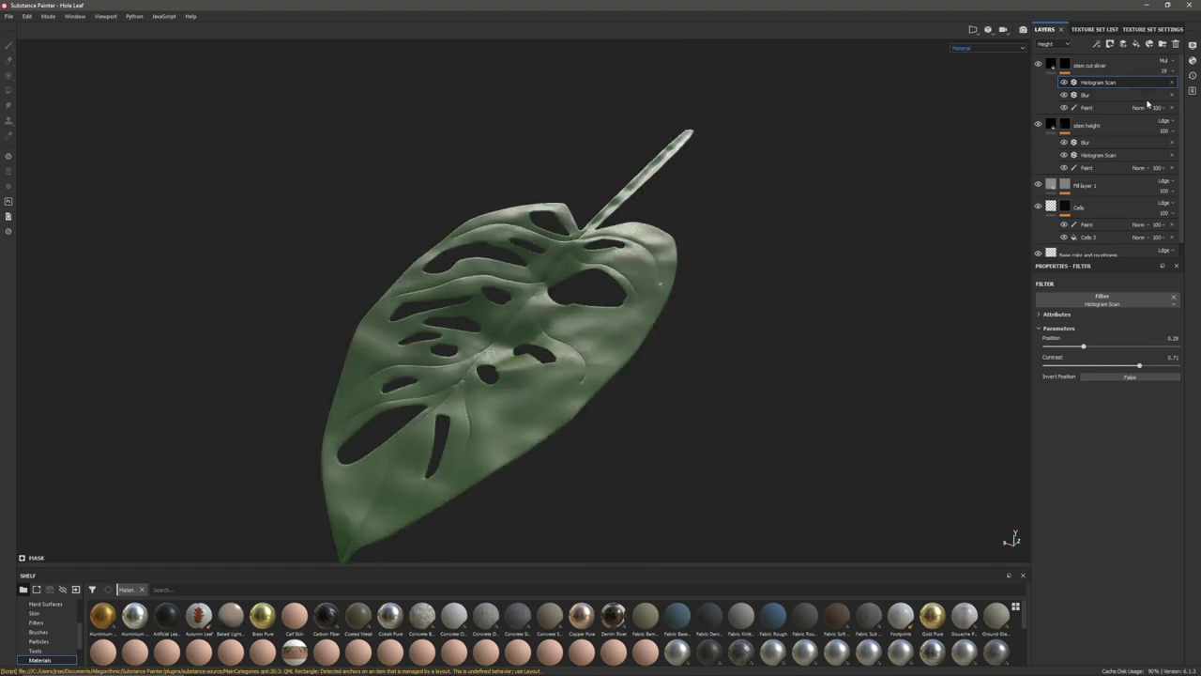
Rename Fill layer 1 as "Bumpy height noise"
double_click(1089, 188)
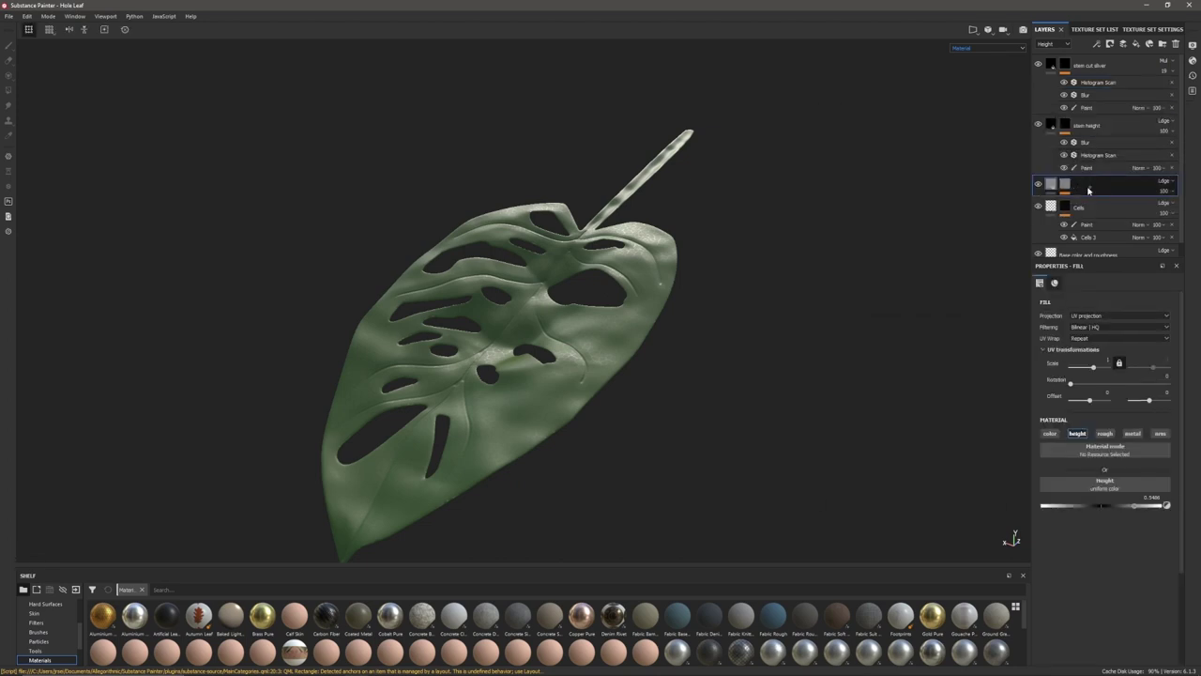
click(1089, 191)
key(BackSpace)
click(1065, 188)
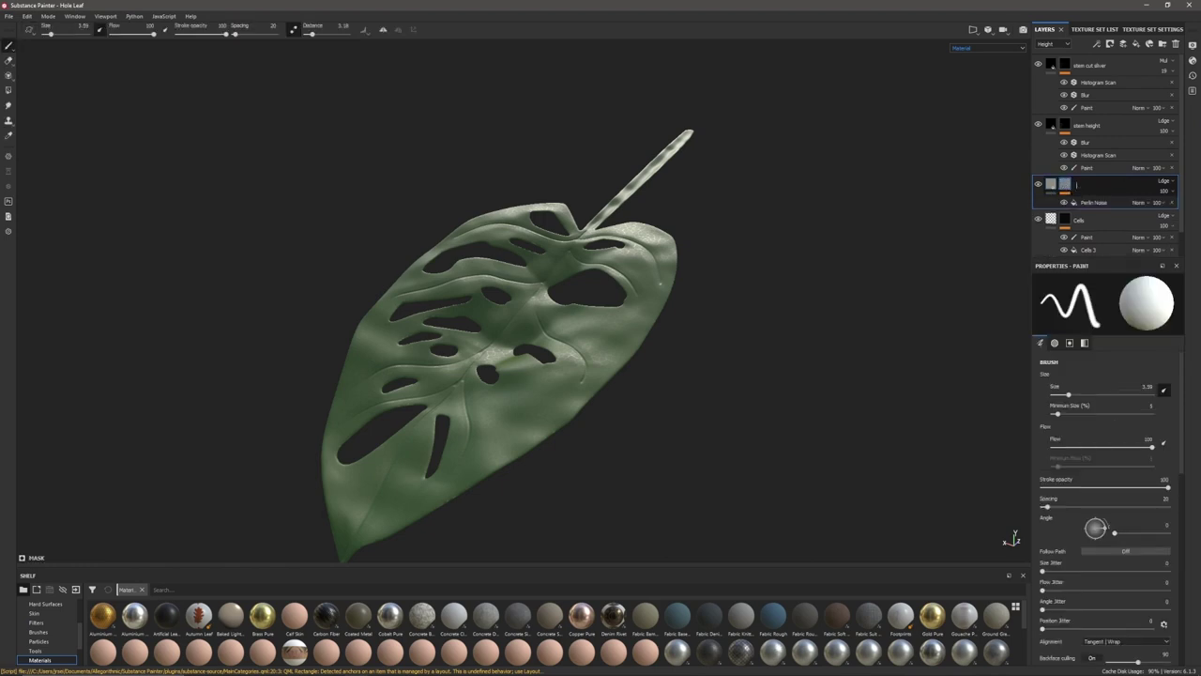
text(Bumpy hei)
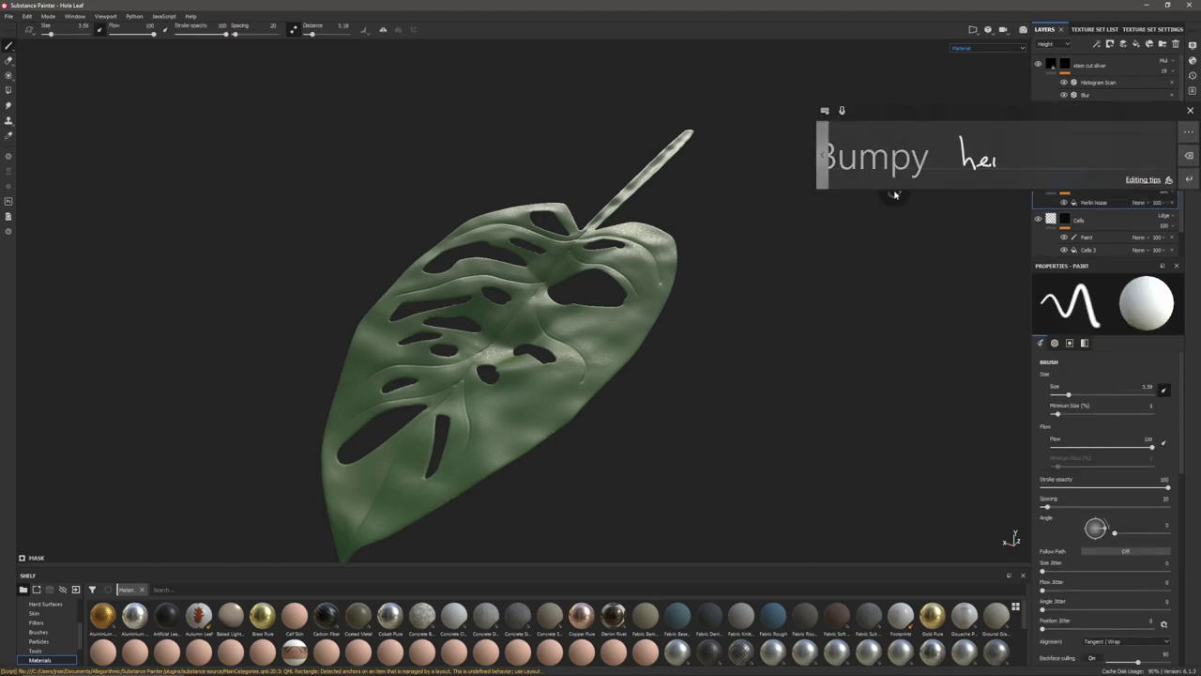
text(ght noise)
click(1188, 179)
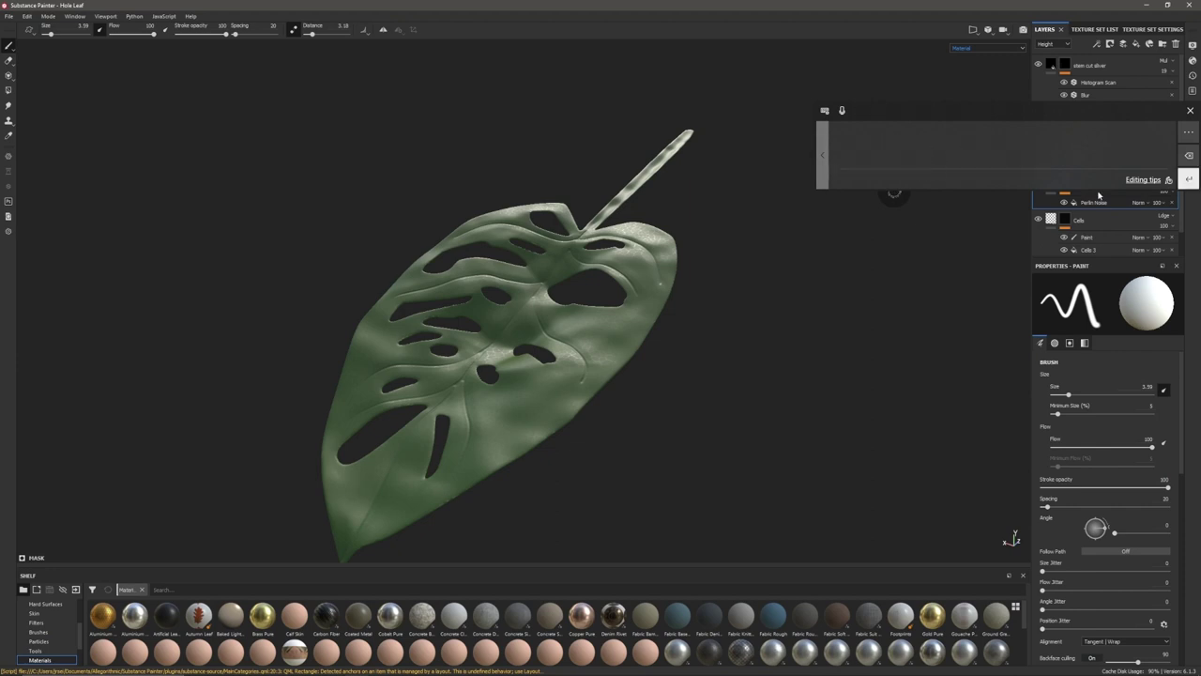
Toggle the visibility of the height layers to compare their effect on the leaf
click(1039, 185)
click(1039, 185)
click(1039, 126)
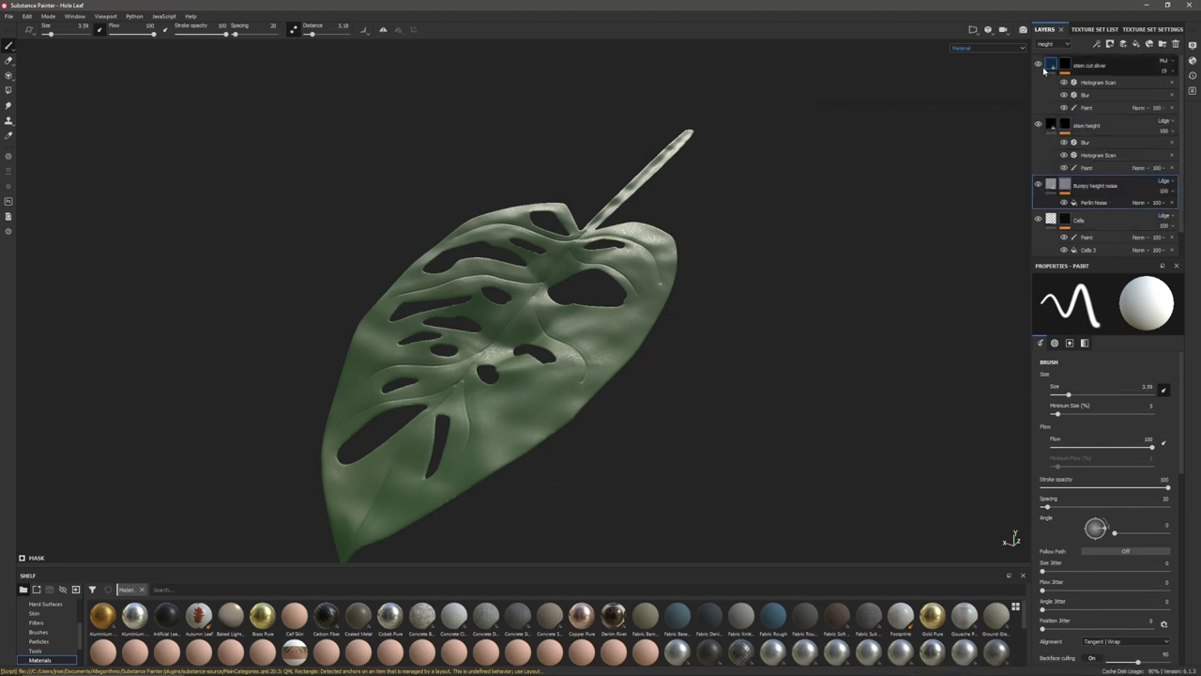
click(1089, 65)
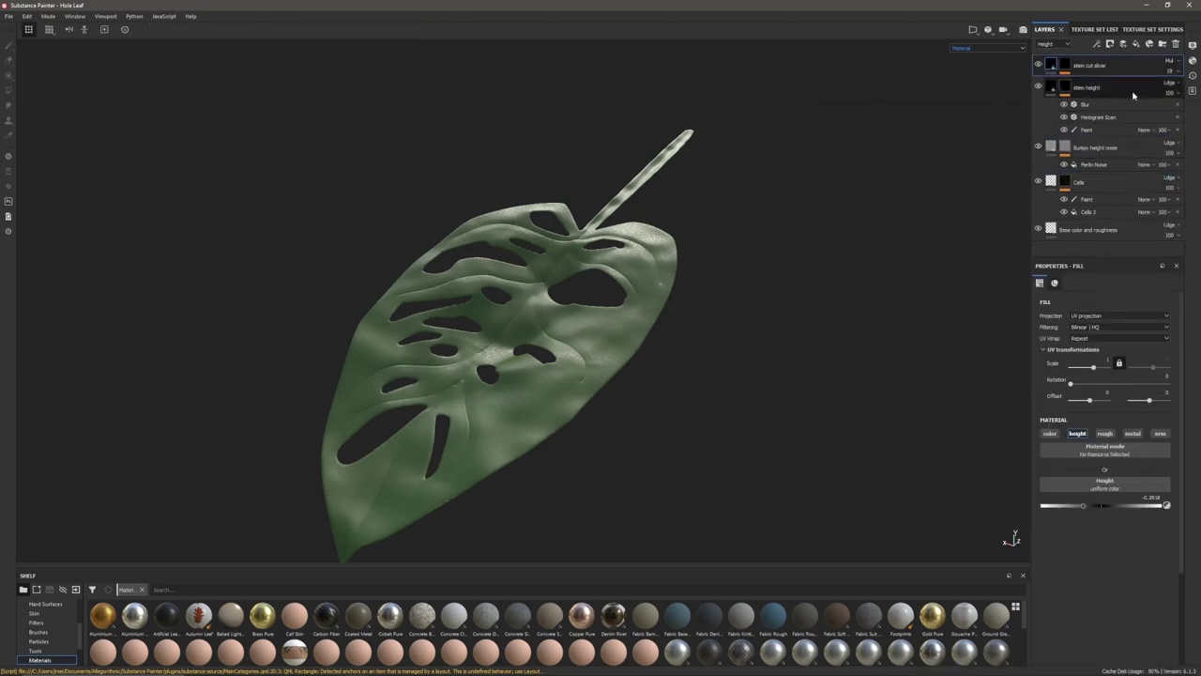
click(1095, 147)
click(1097, 44)
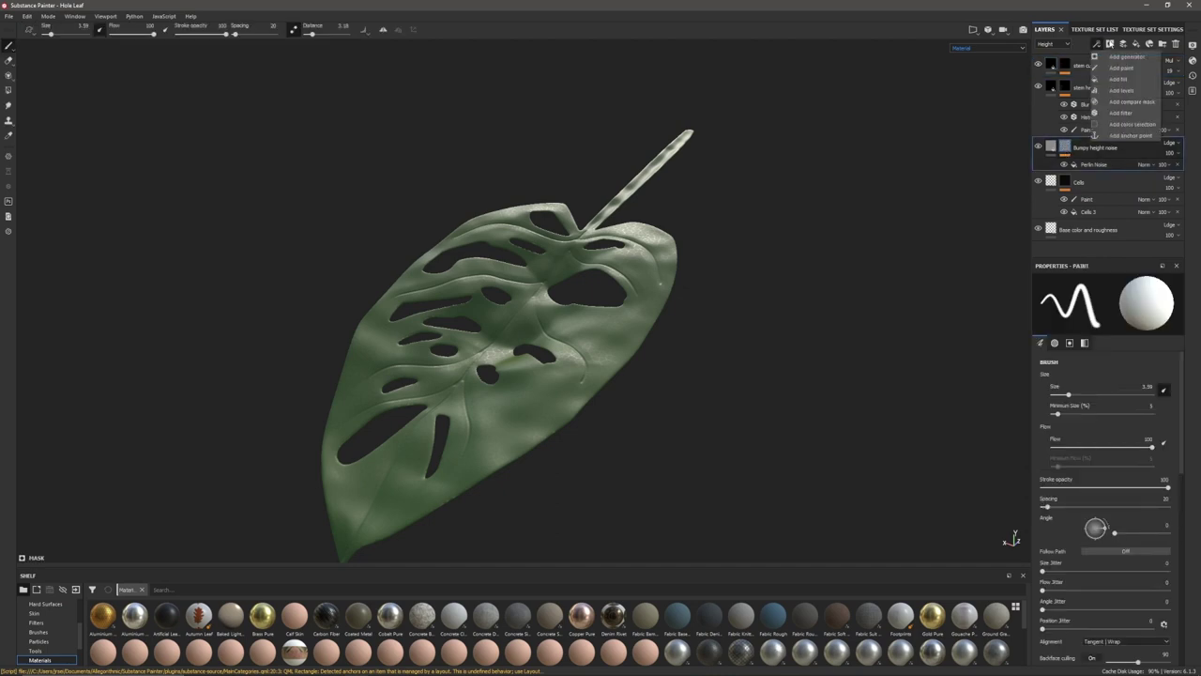
click(1117, 79)
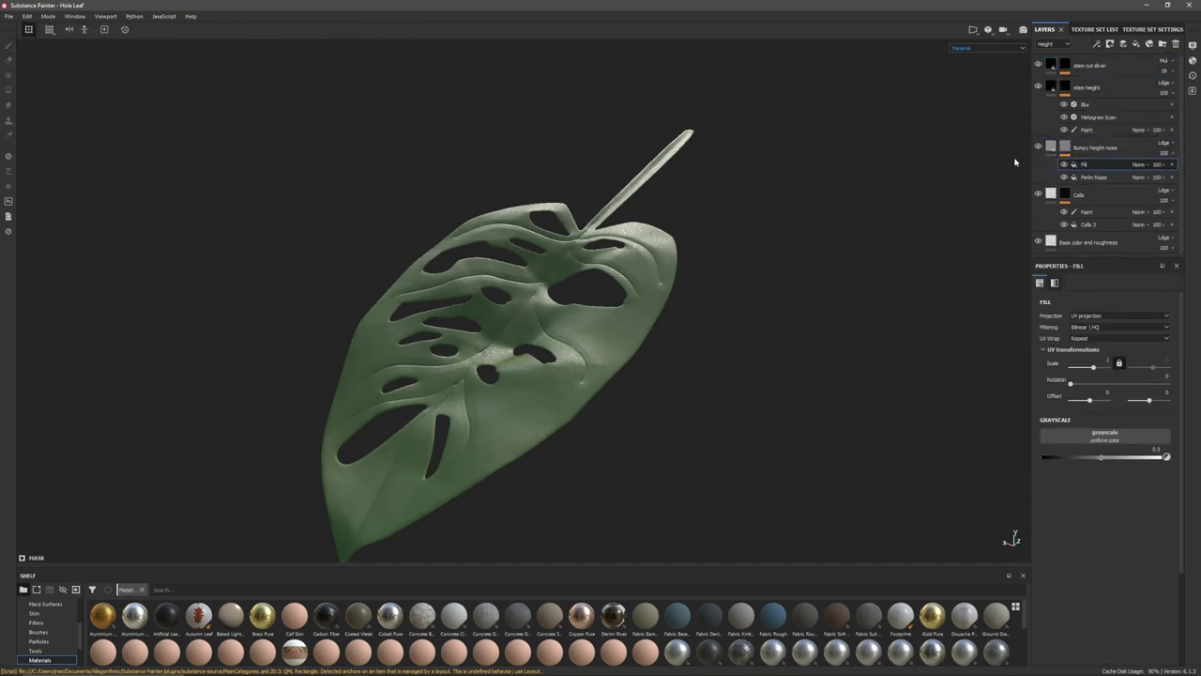
click(985, 48)
click(982, 63)
click(1096, 165)
key(Delete)
Add a paint effect to the Bumpy height noise mask and display the mask in the viewport
click(1097, 44)
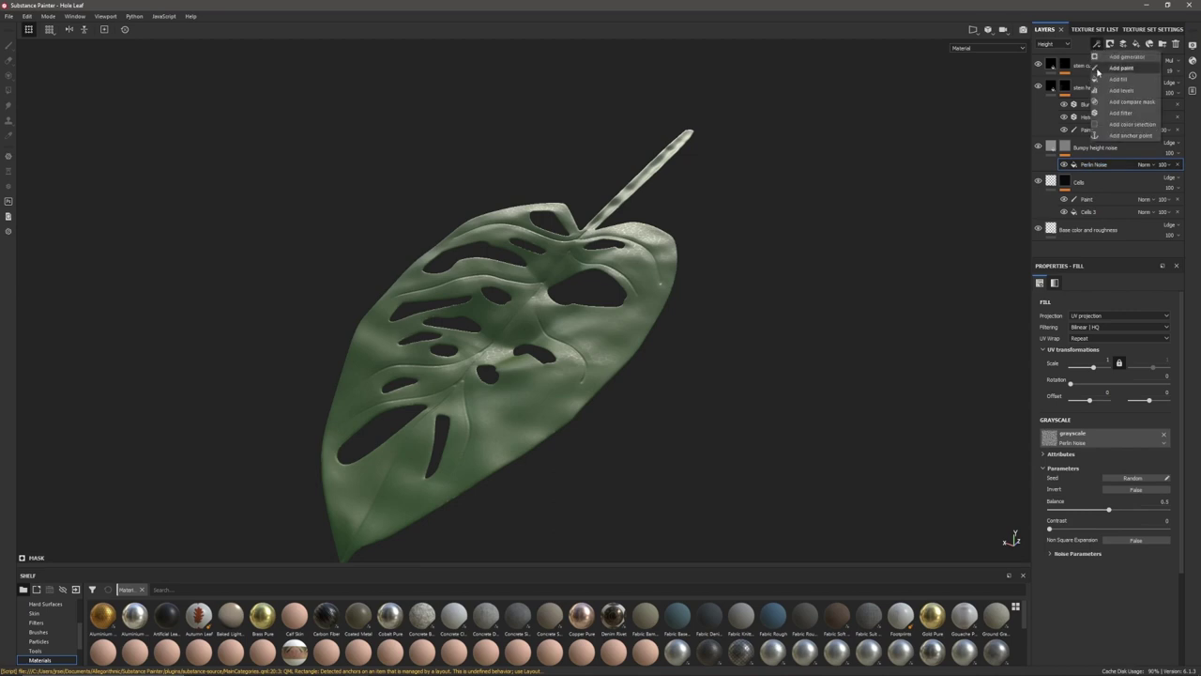
click(1100, 70)
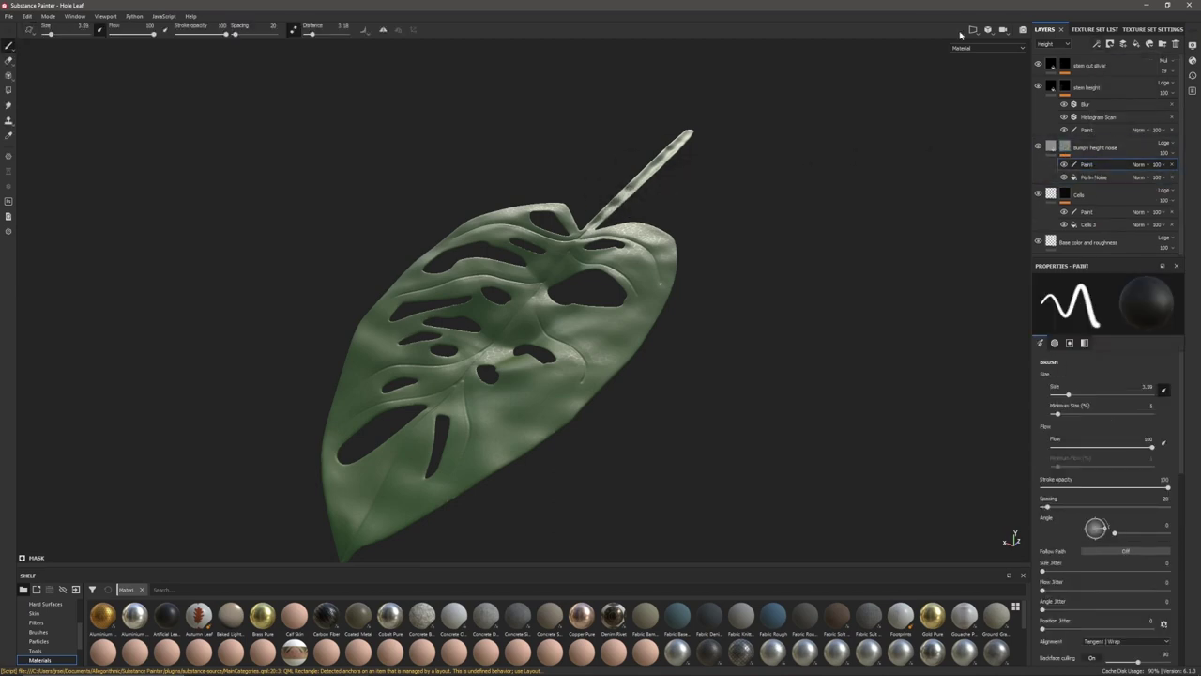
click(985, 47)
click(967, 113)
Paint the stem black in the mask with a brush about 42.6 in size and reduced flow, and return to the material display
drag(44, 37, 72, 33)
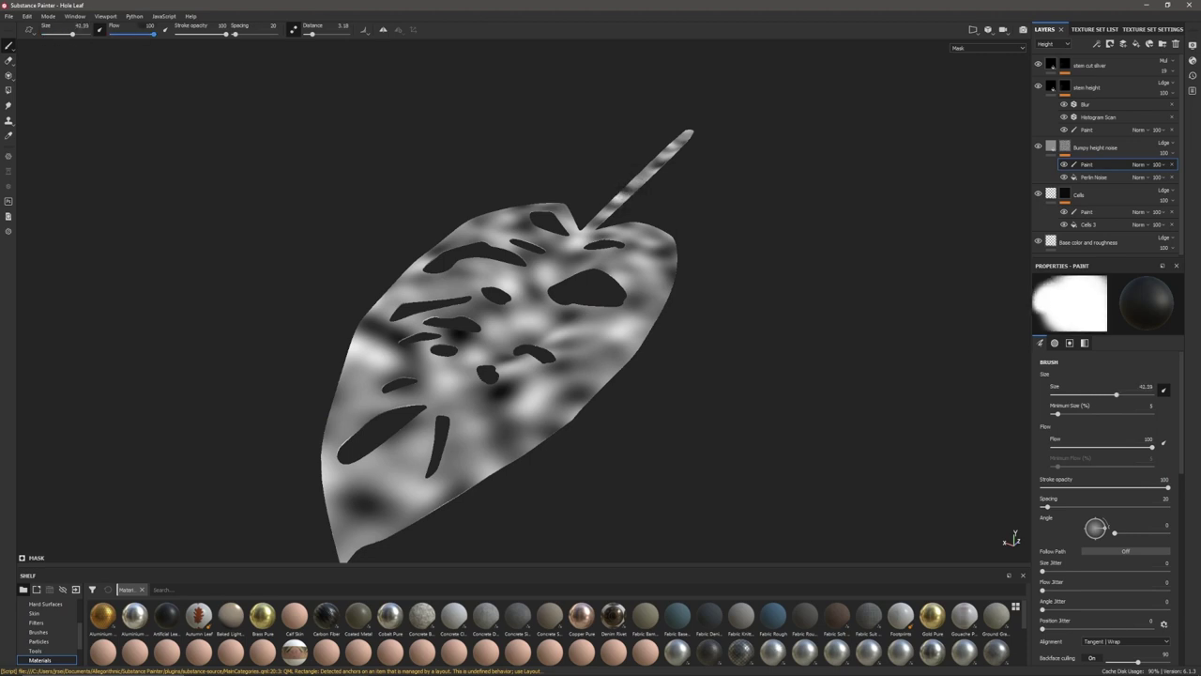
drag(151, 34, 124, 34)
mouse_move(633, 192)
mouse_down()
mouse_move(692, 134)
mouse_move(604, 212)
mouse_up()
click(985, 47)
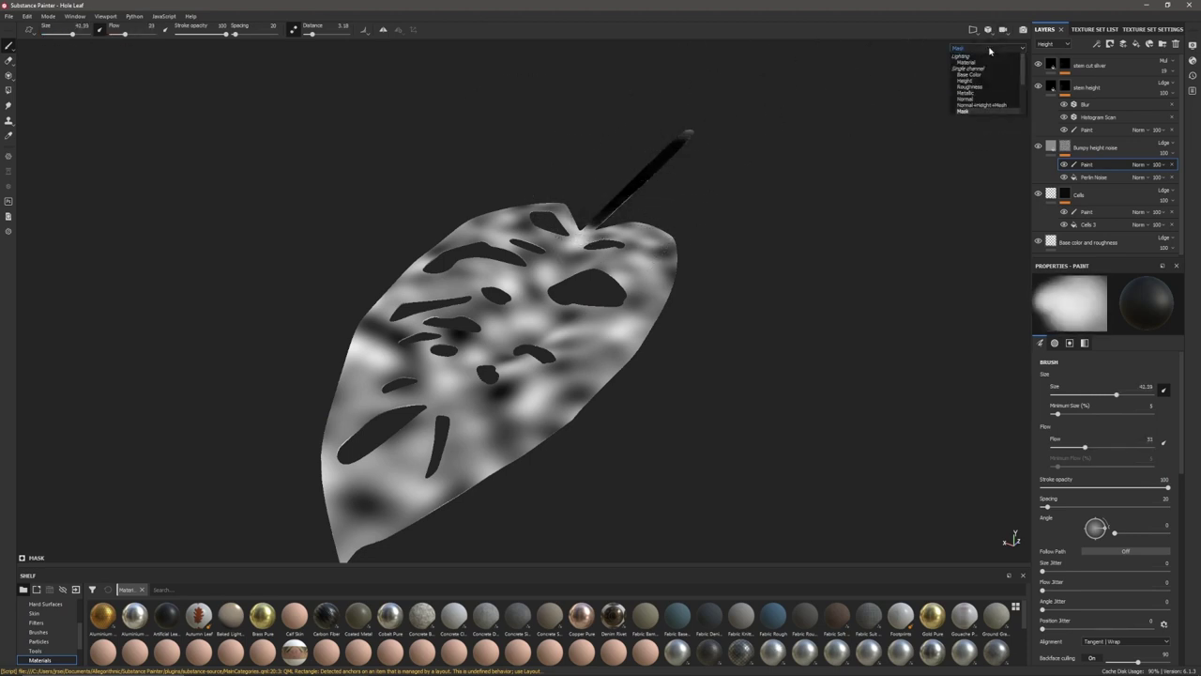
click(967, 63)
Add a fill layer directly above Cells that affects only the roughness channel
alt+drag(601, 431, 644, 279)
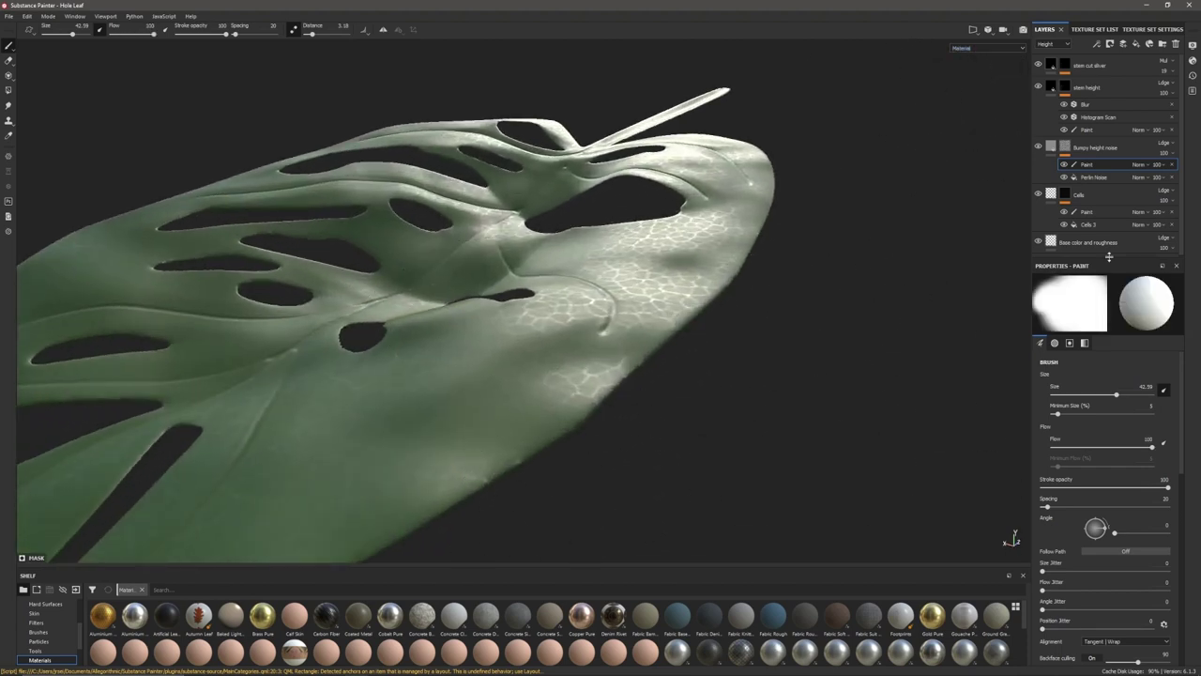
click(1089, 194)
click(1142, 46)
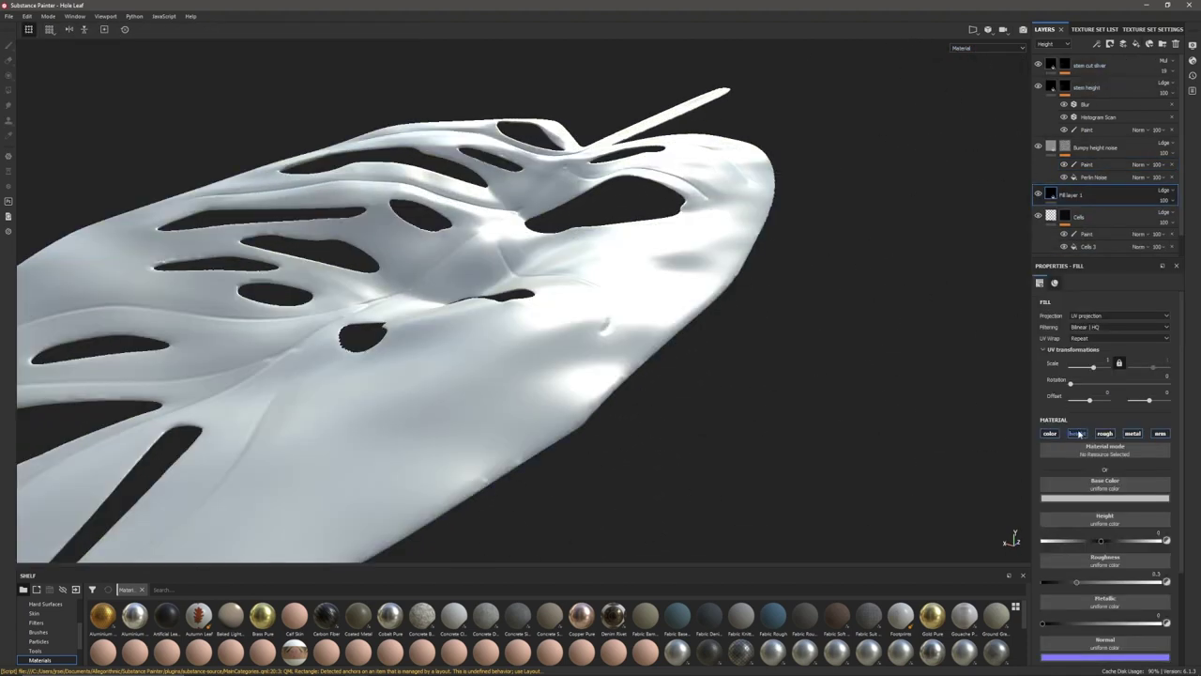
click(1050, 433)
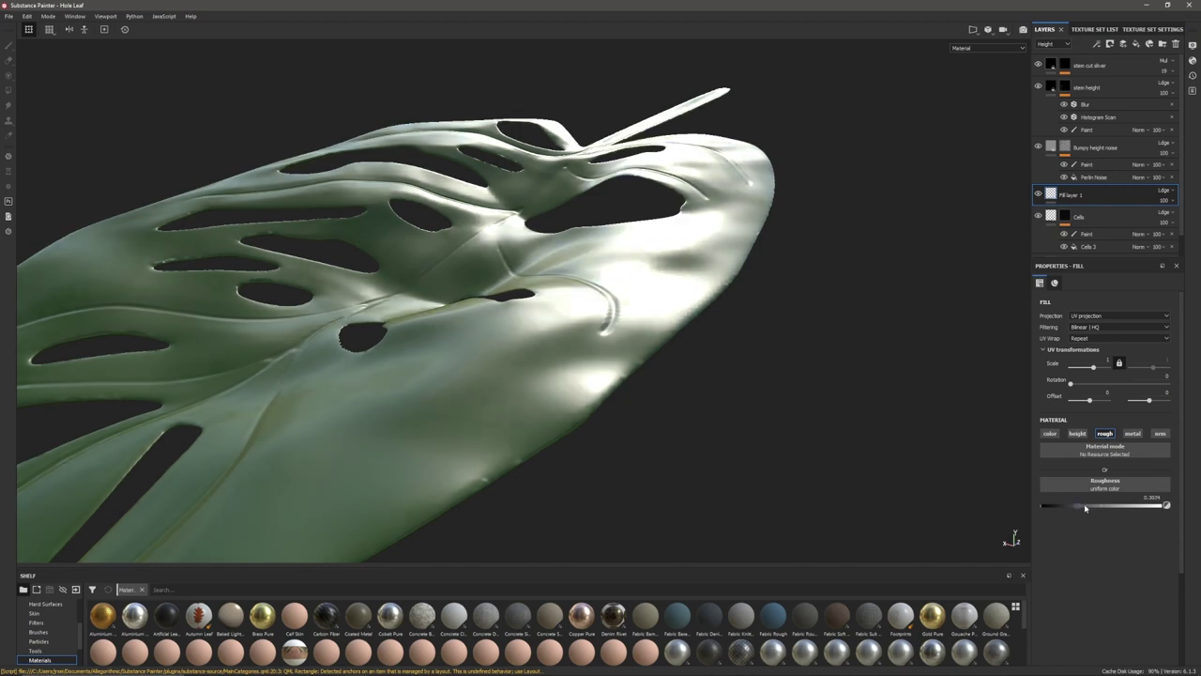
Browse the procedural textures at large thumbnail size and assign Messy Fibers 3 to the fill layer's roughness
click(1093, 480)
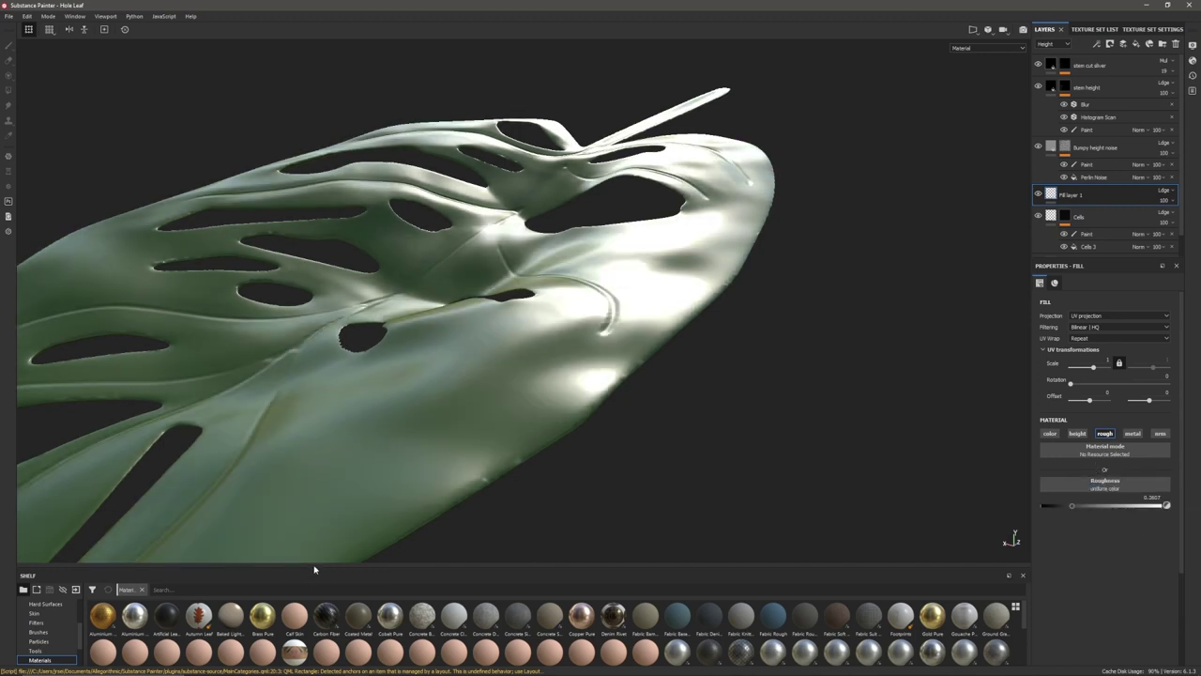
drag(313, 569, 314, 368)
click(43, 441)
click(1016, 406)
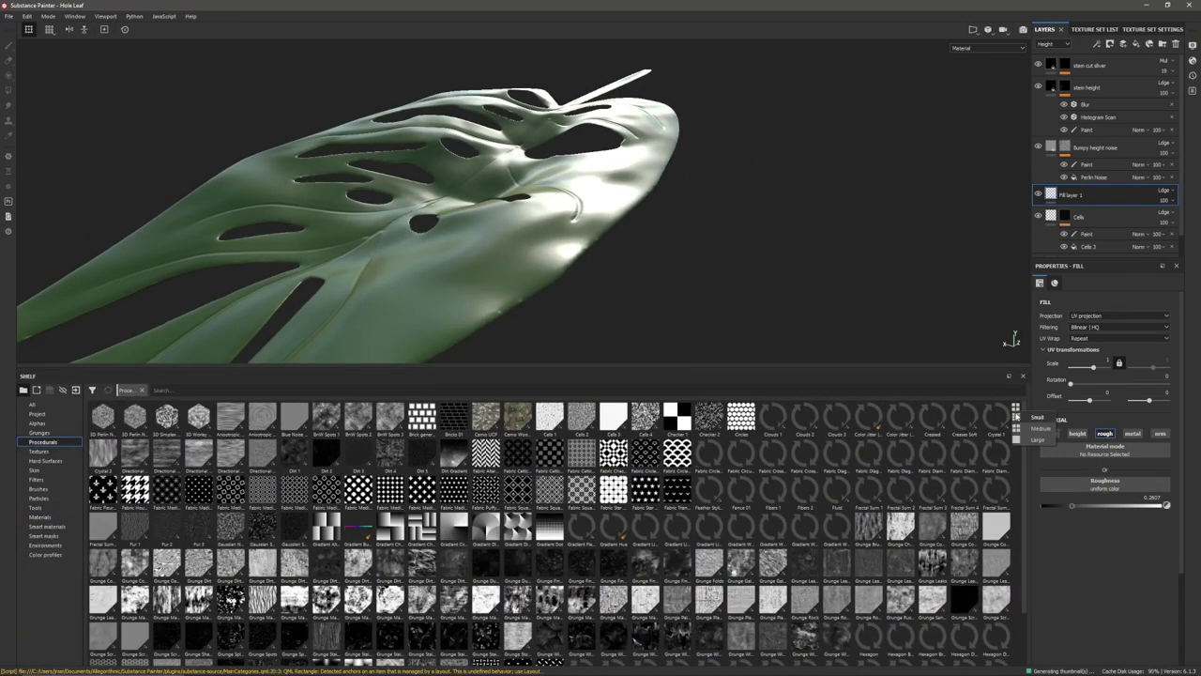
click(1032, 434)
scroll(1026, 452, down, 5)
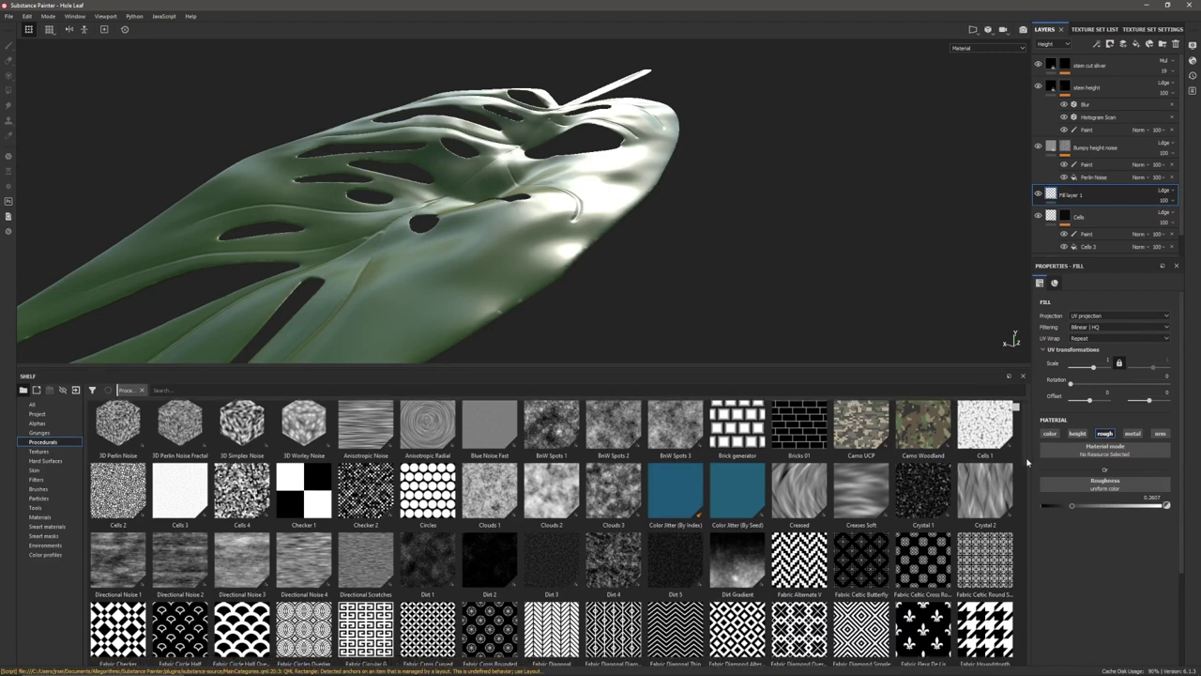
scroll(971, 645, down, 6)
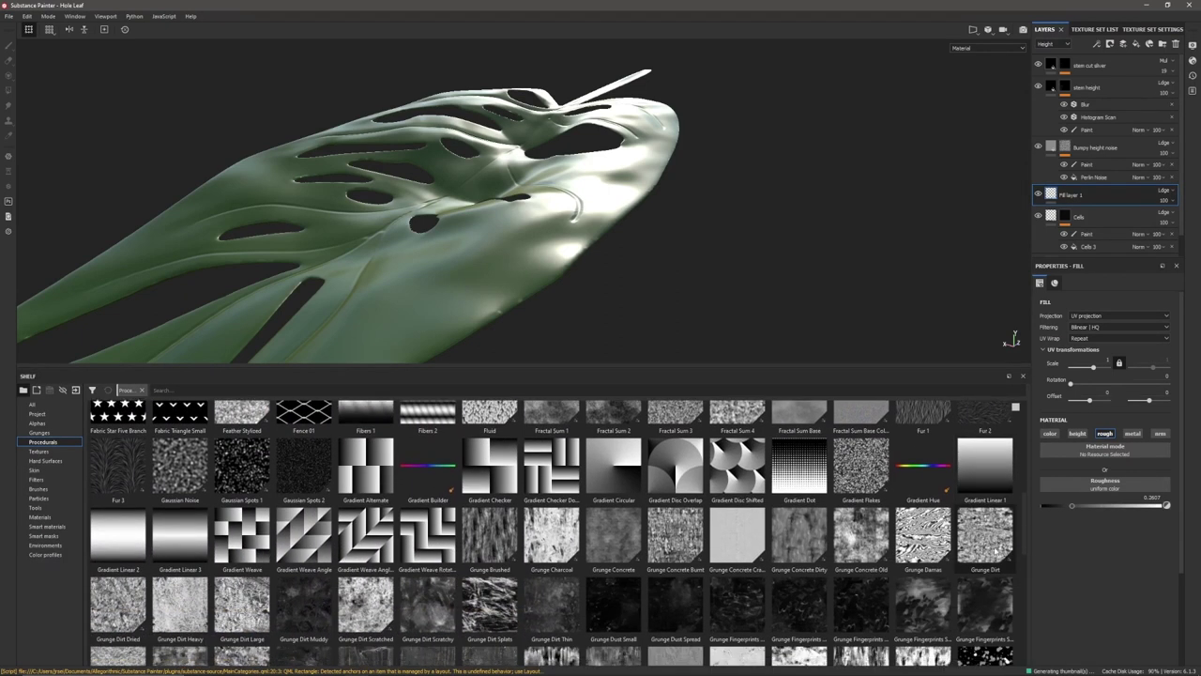
scroll(969, 650, down, 2)
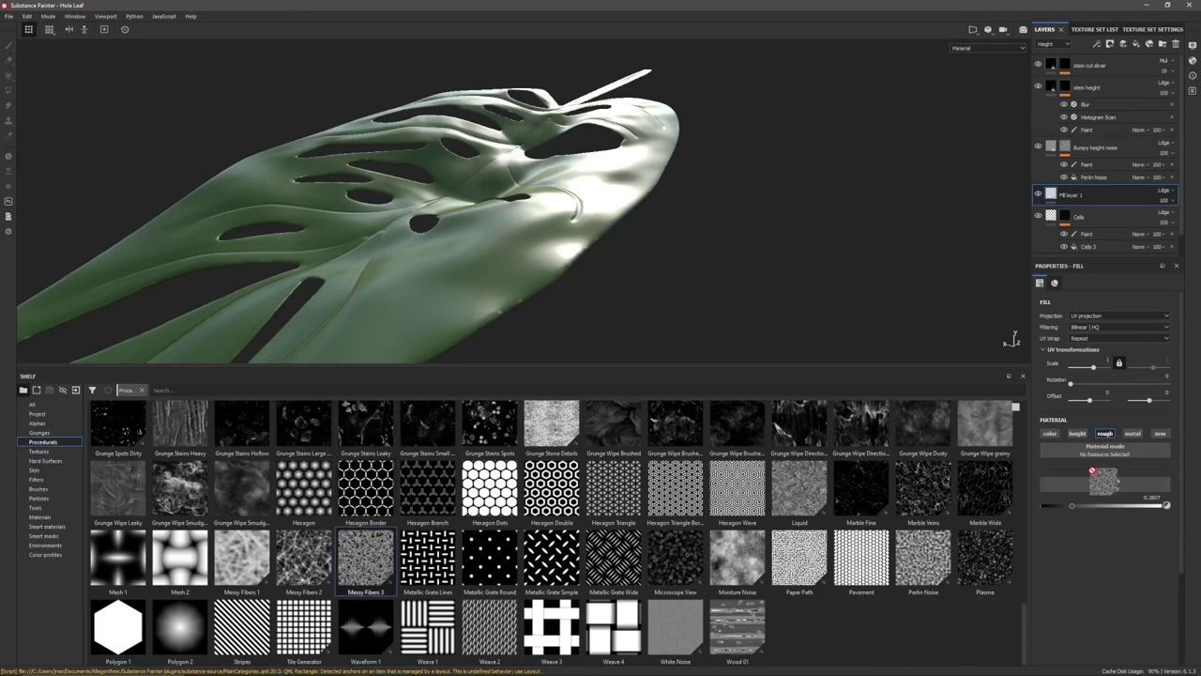
drag(1093, 470, 1092, 488)
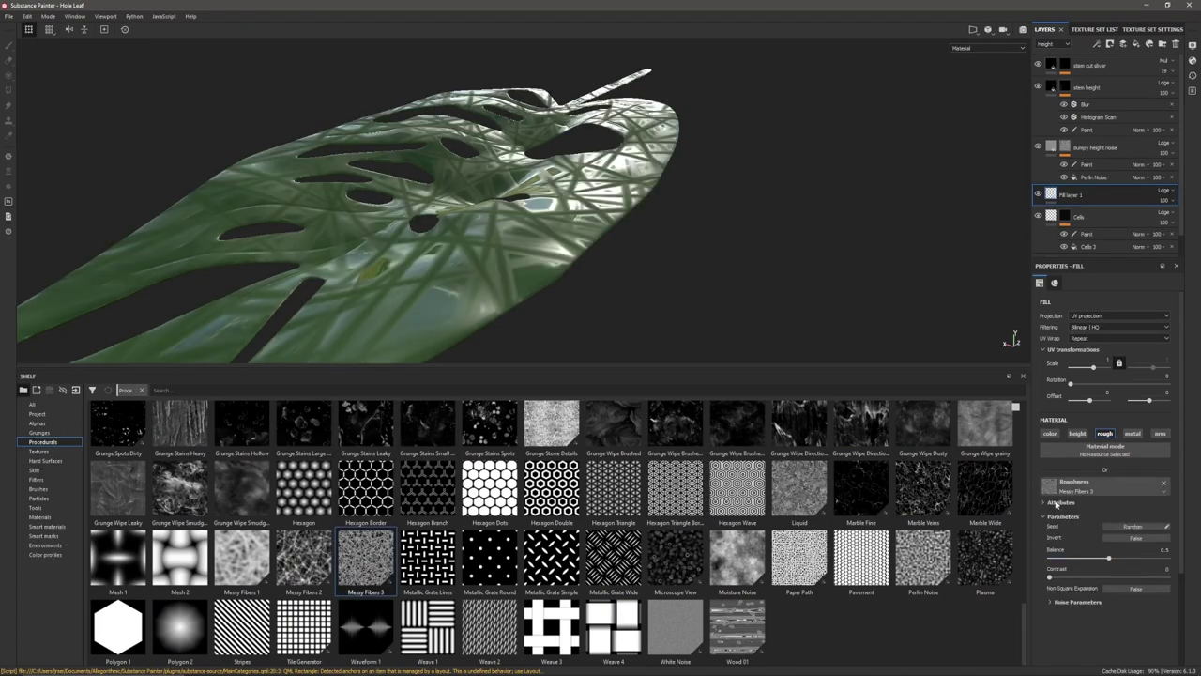
Tile the Messy Fibers 3 roughness at a UV scale of about 22.66 and lower its Balance to about 0.32
click(1056, 504)
click(1056, 504)
drag(1092, 367, 1101, 367)
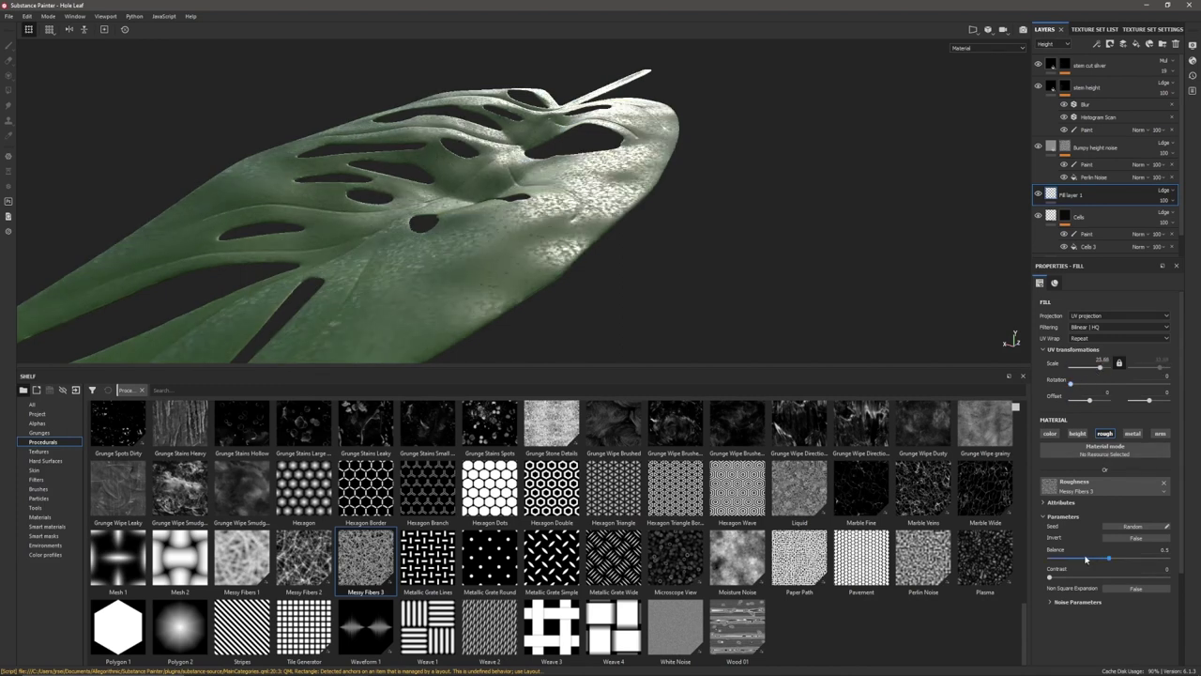
drag(1085, 559, 1103, 566)
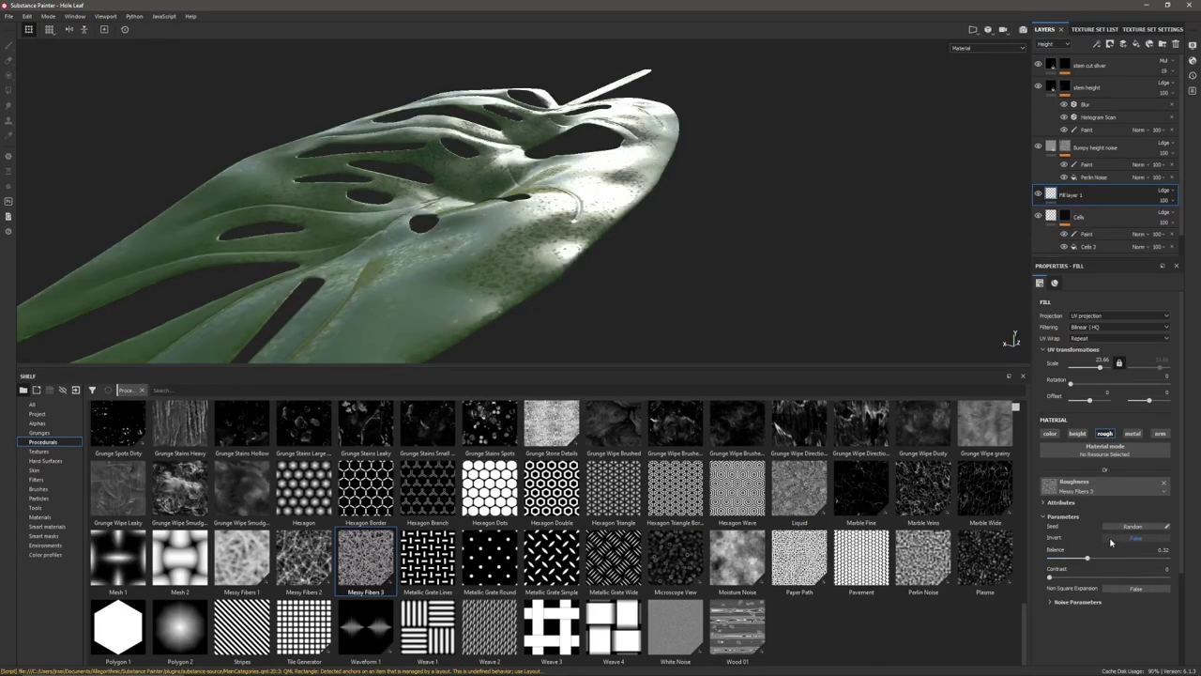
Show the Roughness channel in the layer stack and reduce Fill layer 1's opacity to about 15
click(1169, 203)
click(1068, 45)
click(1064, 65)
click(1172, 201)
click(1176, 221)
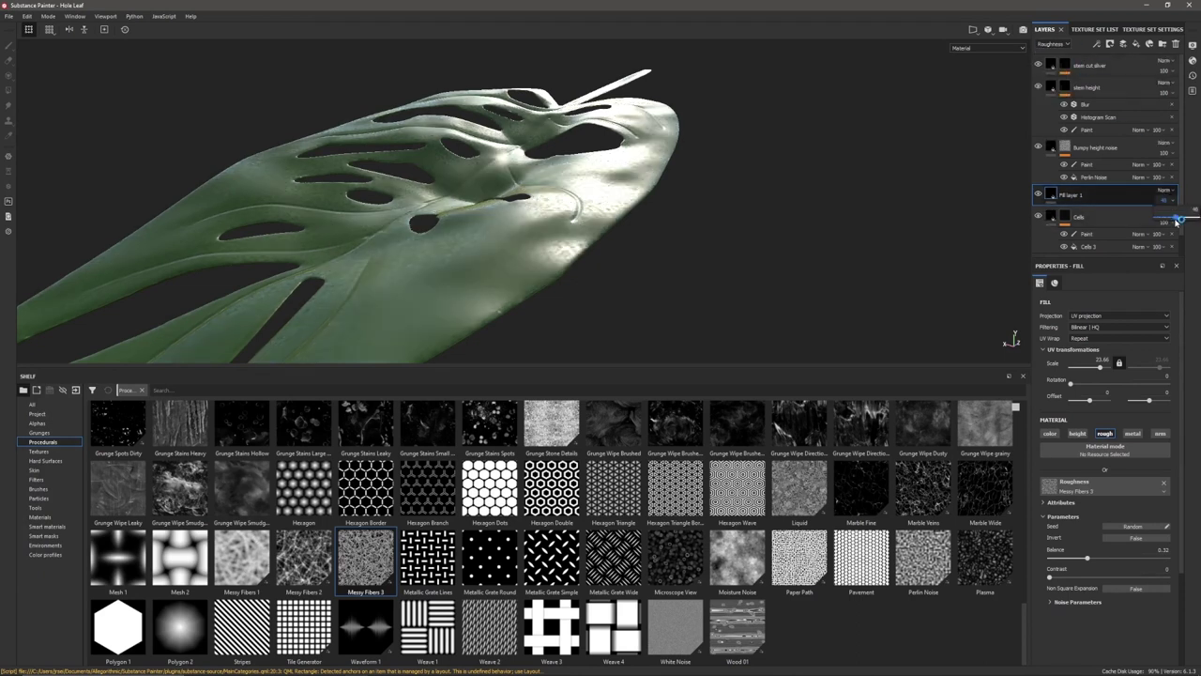
drag(1177, 221, 1160, 231)
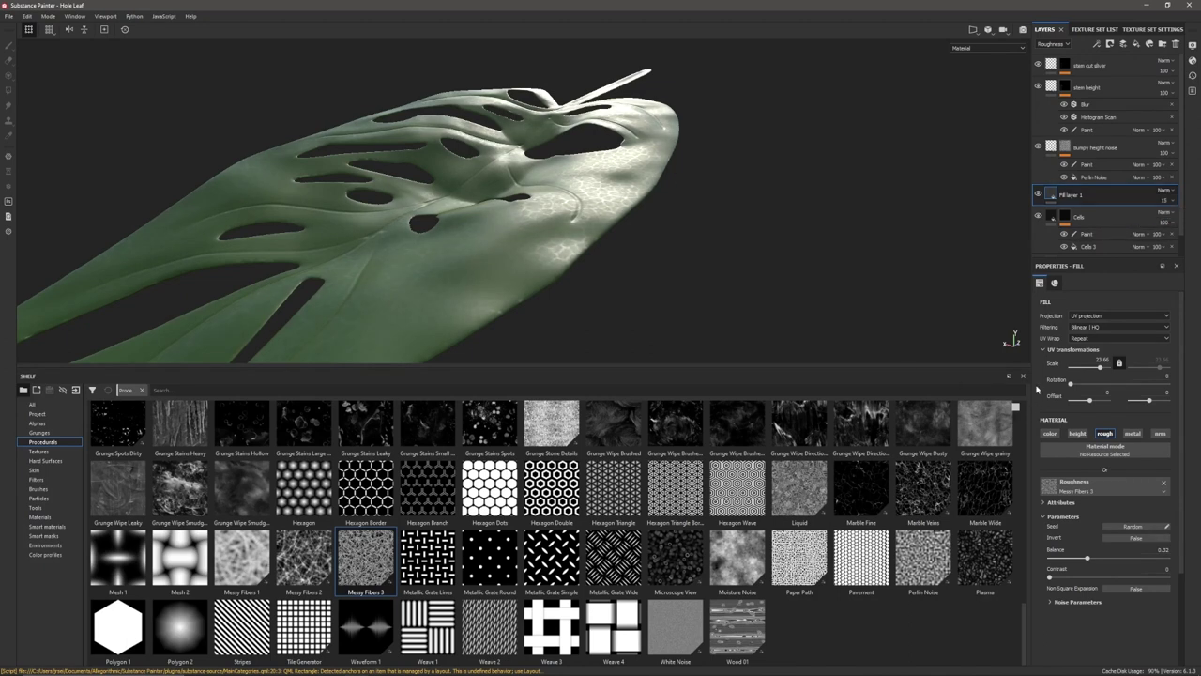
Examine the leaf's roughness variation from several angles and under rotated environment lighting
drag(983, 367, 947, 551)
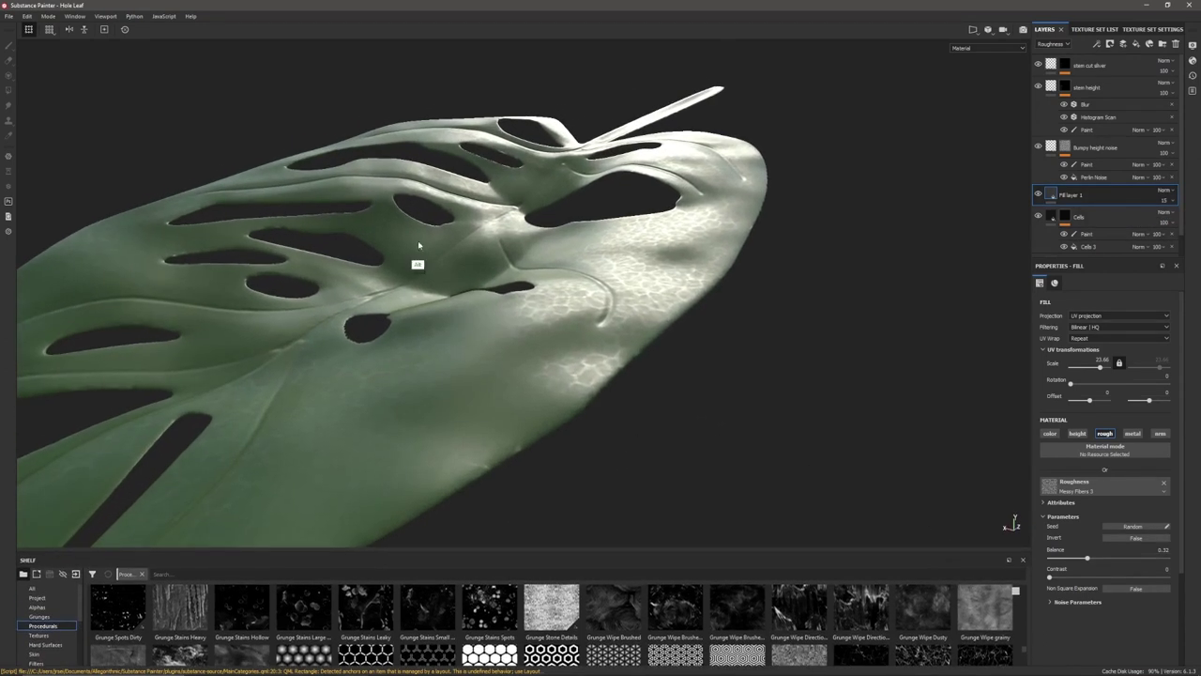
alt+drag(418, 244, 482, 348)
alt+right_drag(483, 347, 454, 205)
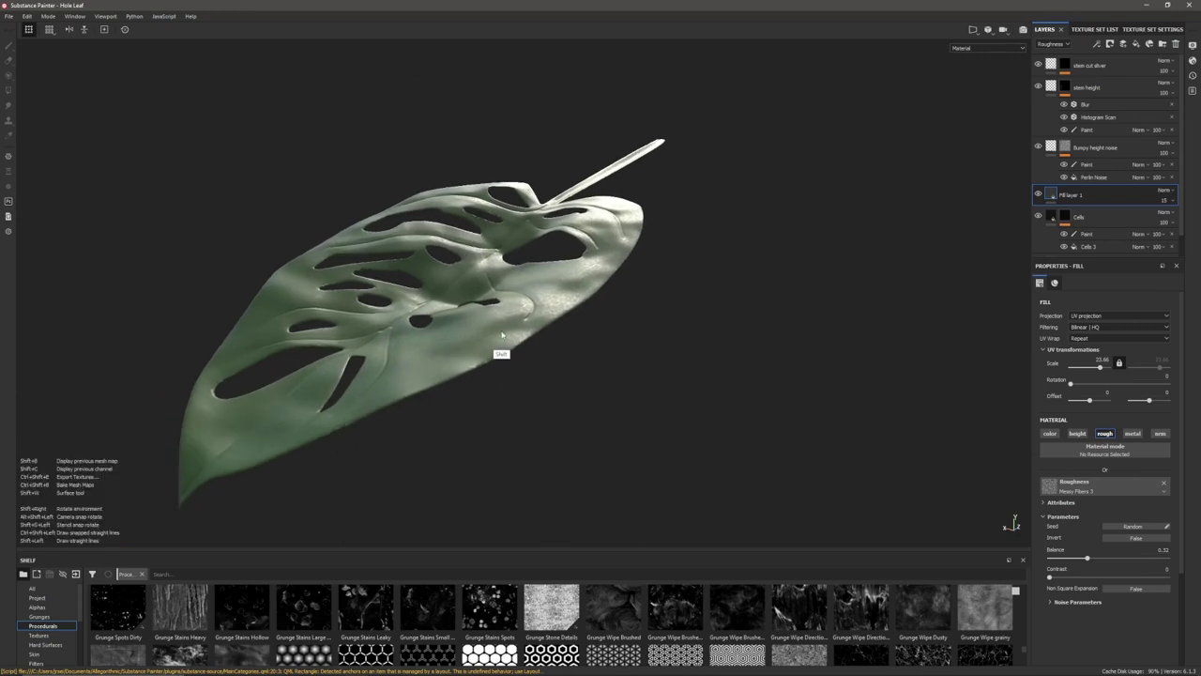
mouse_move(483, 341)
shift+right_down()
mouse_move(459, 346)
mouse_move(485, 347)
shift+right_up()
alt+drag(433, 373, 546, 377)
alt+drag(385, 363, 574, 355)
mouse_move(584, 358)
shift+right_down()
mouse_move(554, 363)
mouse_move(573, 367)
mouse_move(563, 373)
shift+right_up()
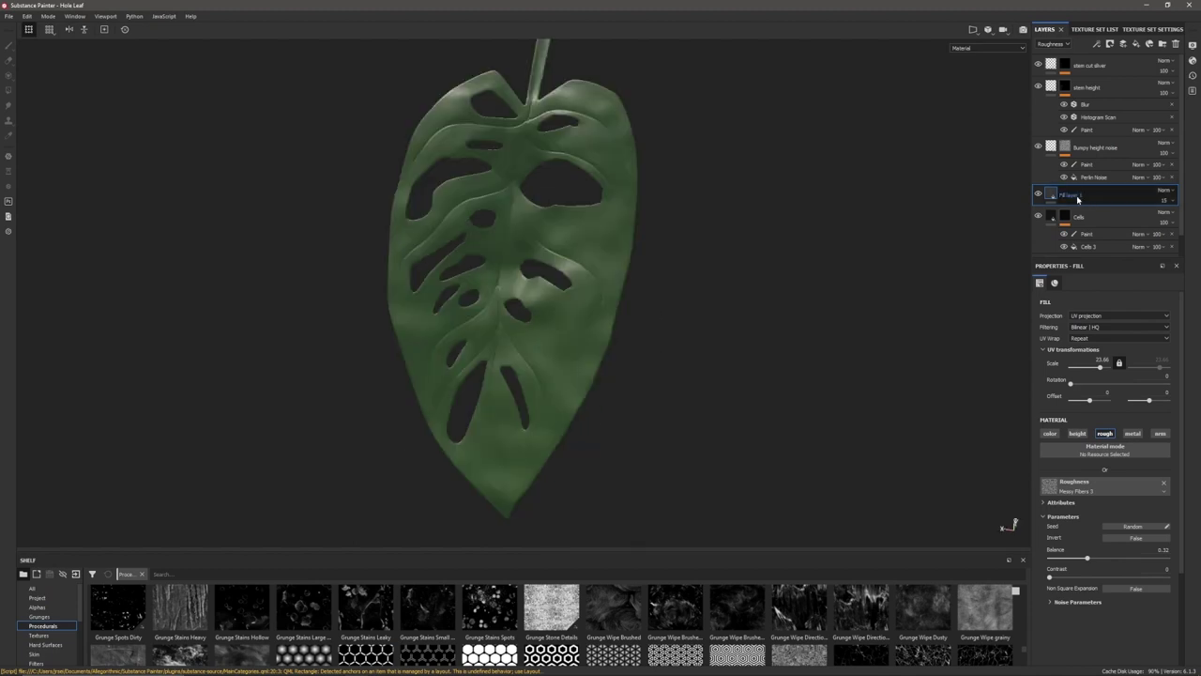
Rename Fill layer 1 as "Roughness Breakup"
double_click(1076, 196)
text(Roughness Break)
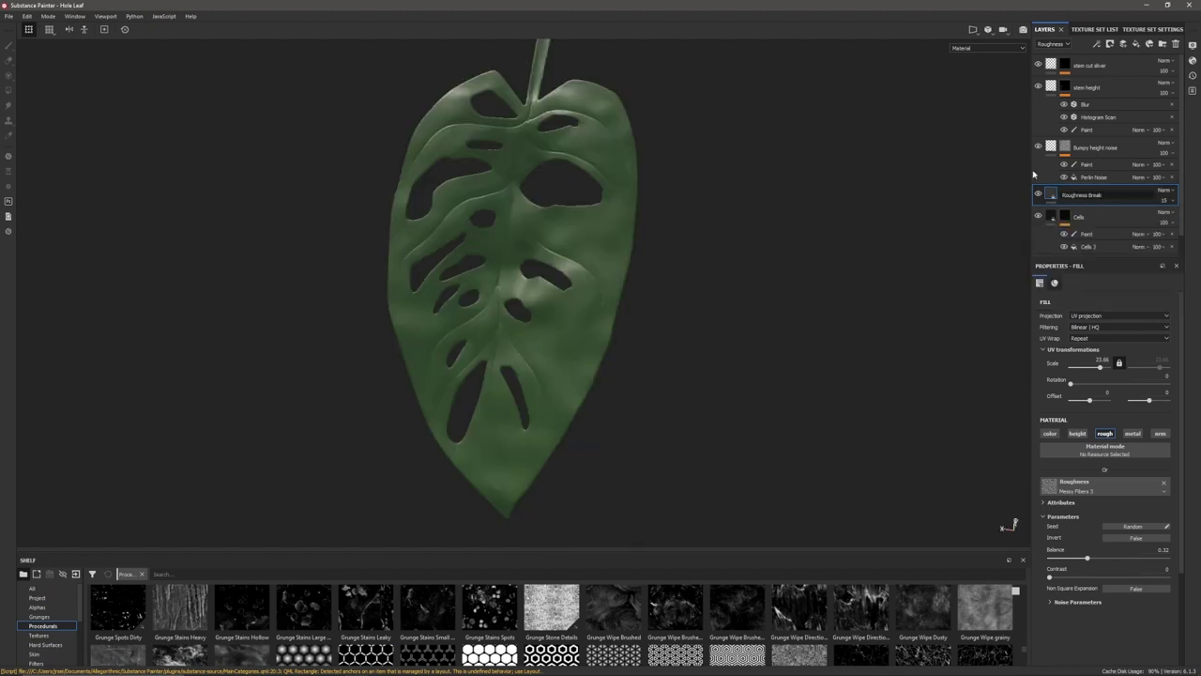
text(up)
key(Return)
Add a color-only fill layer at the top of the stack and set its base color to a muted yellow-green
click(1111, 71)
click(1136, 44)
alt+click(1052, 436)
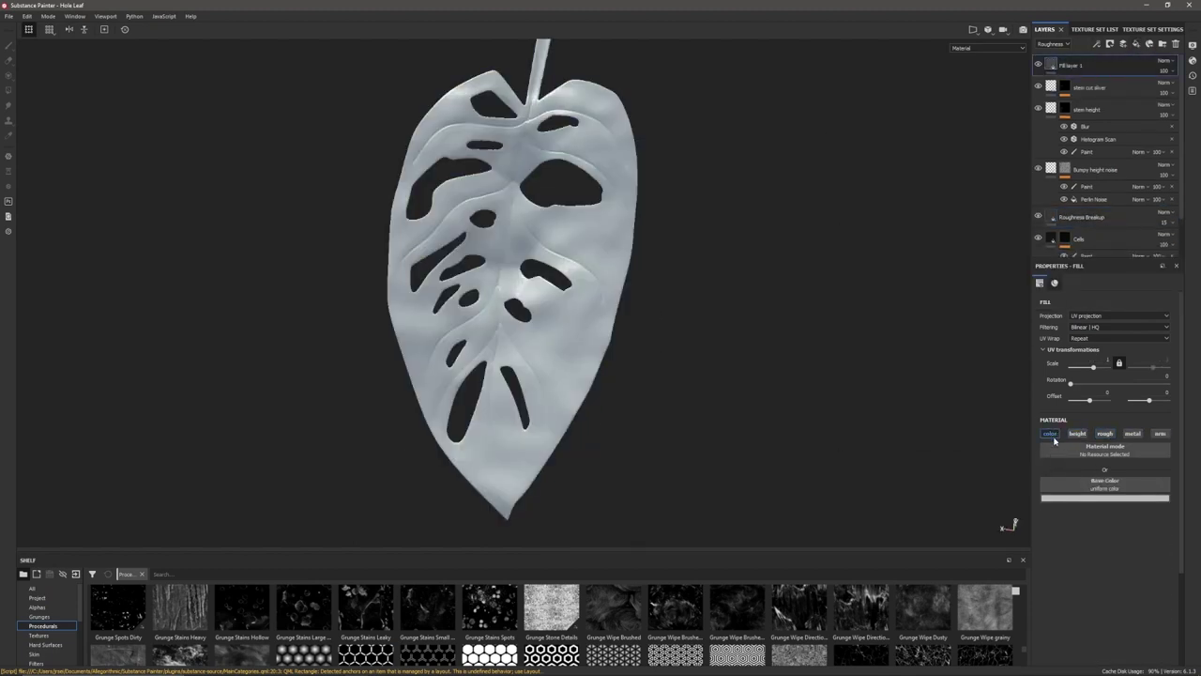
click(1077, 498)
click(1113, 556)
drag(1152, 565, 1152, 581)
click(1105, 545)
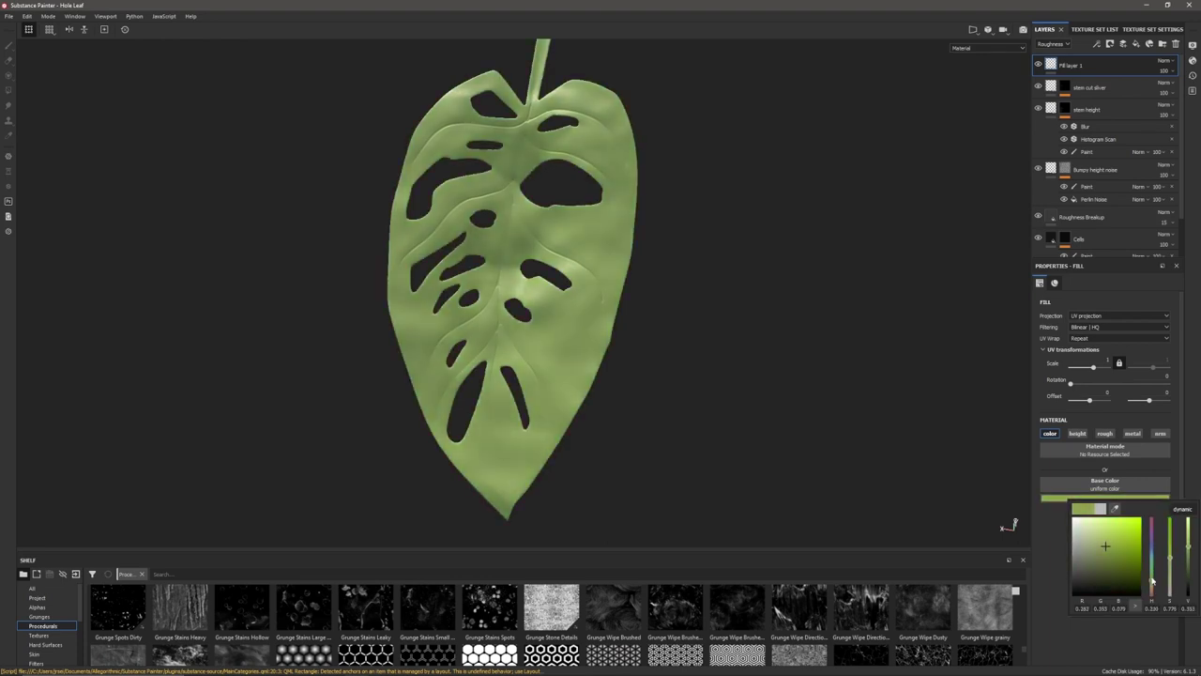
click(1107, 544)
Give the yellow-green fill layer a black mask with a paint effect
click(1110, 44)
click(1114, 71)
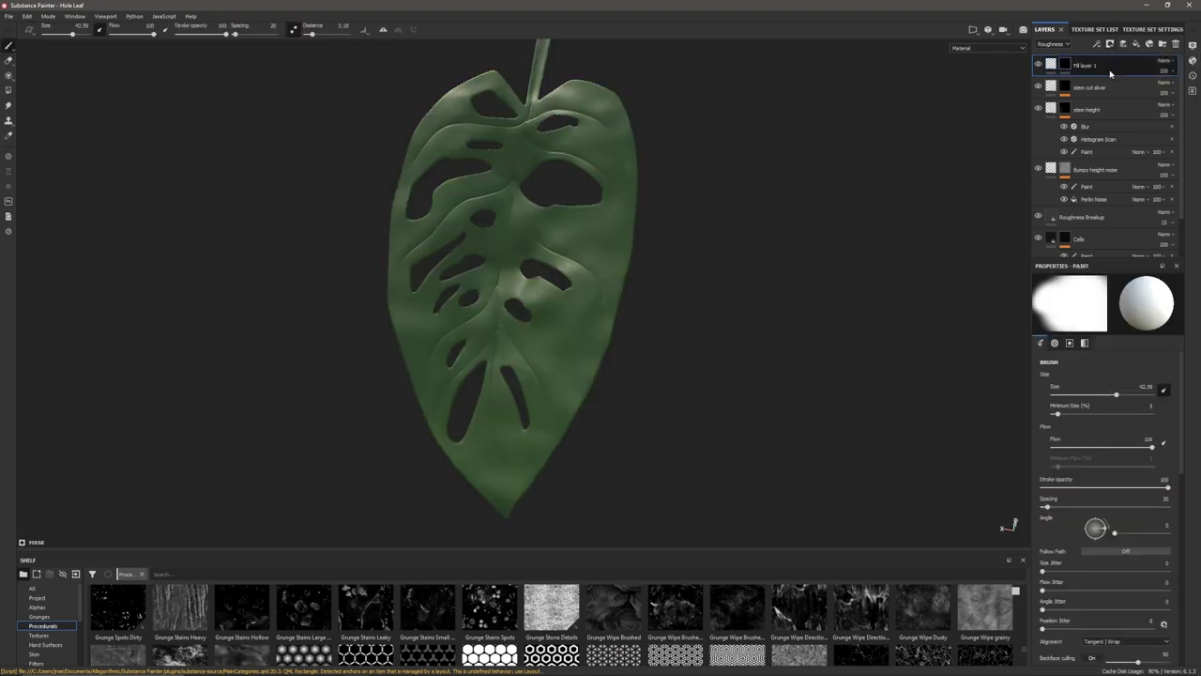
click(1096, 44)
click(1111, 75)
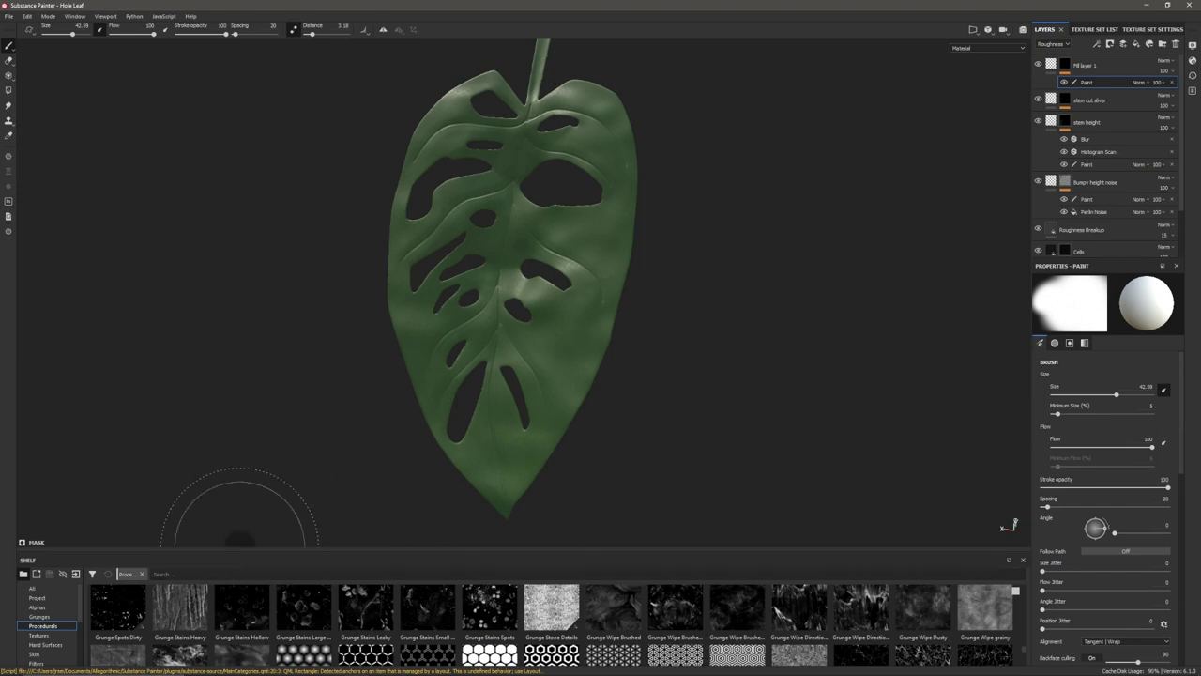
Choose the Dirt 1 brush and set its size to about 34.8
drag(243, 554, 249, 350)
click(39, 472)
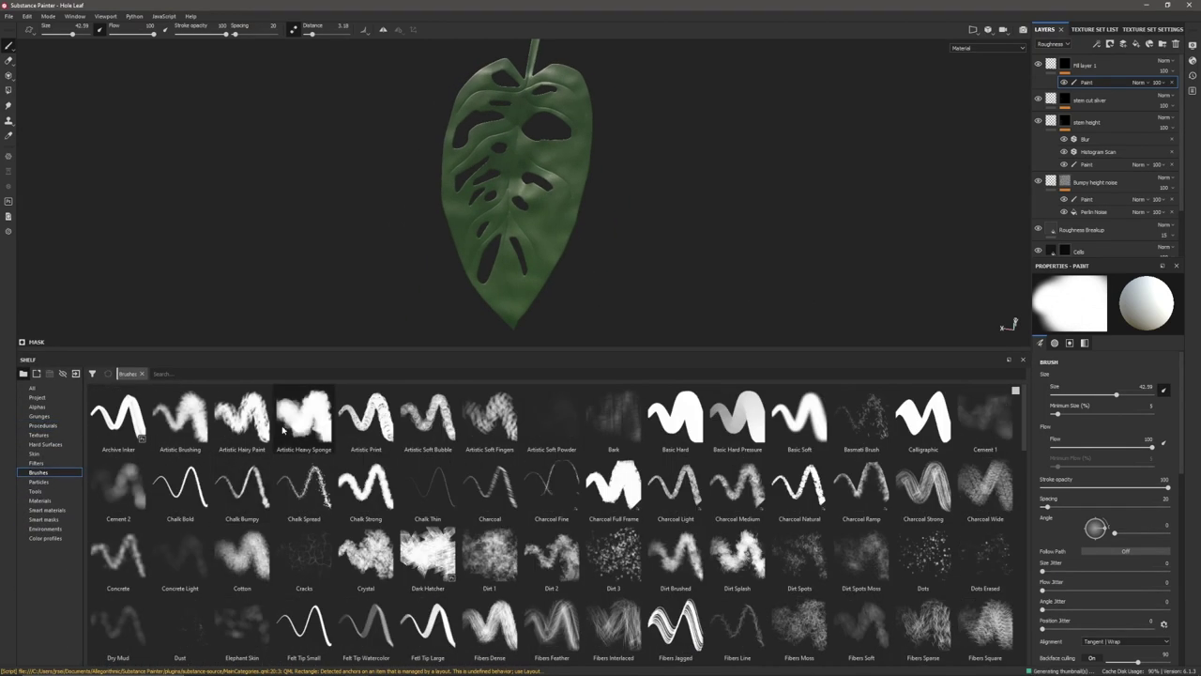
click(490, 561)
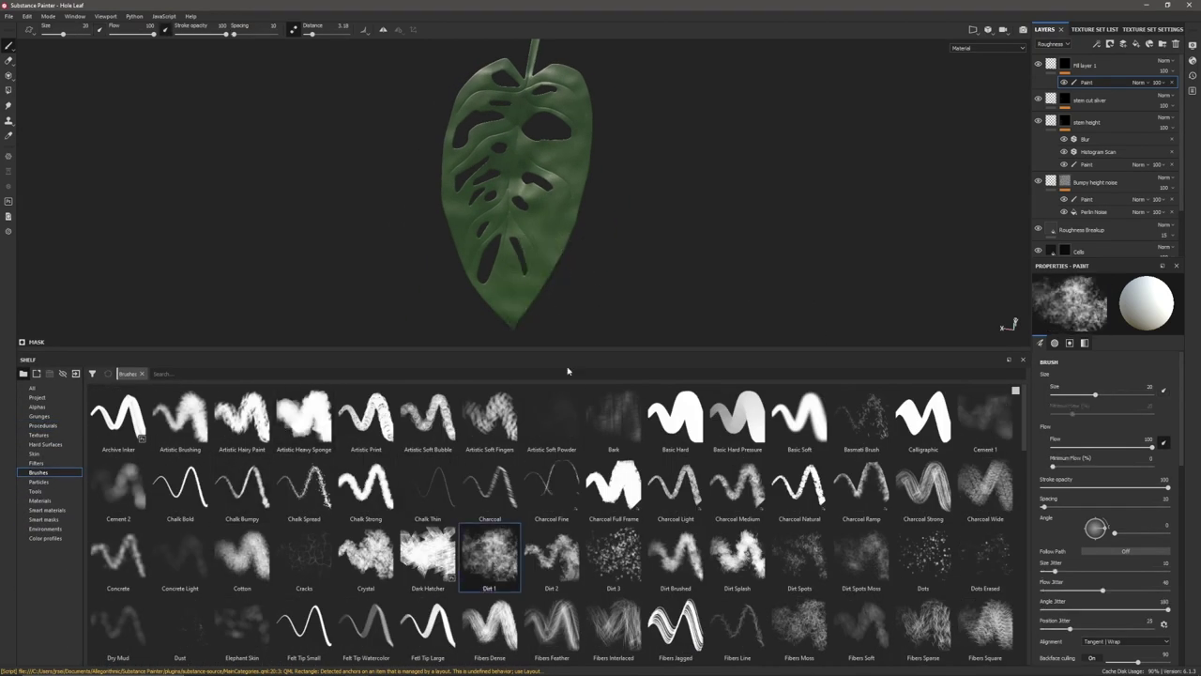
double_click(811, 355)
double_click(808, 354)
drag(812, 351, 807, 566)
right_click(799, 380)
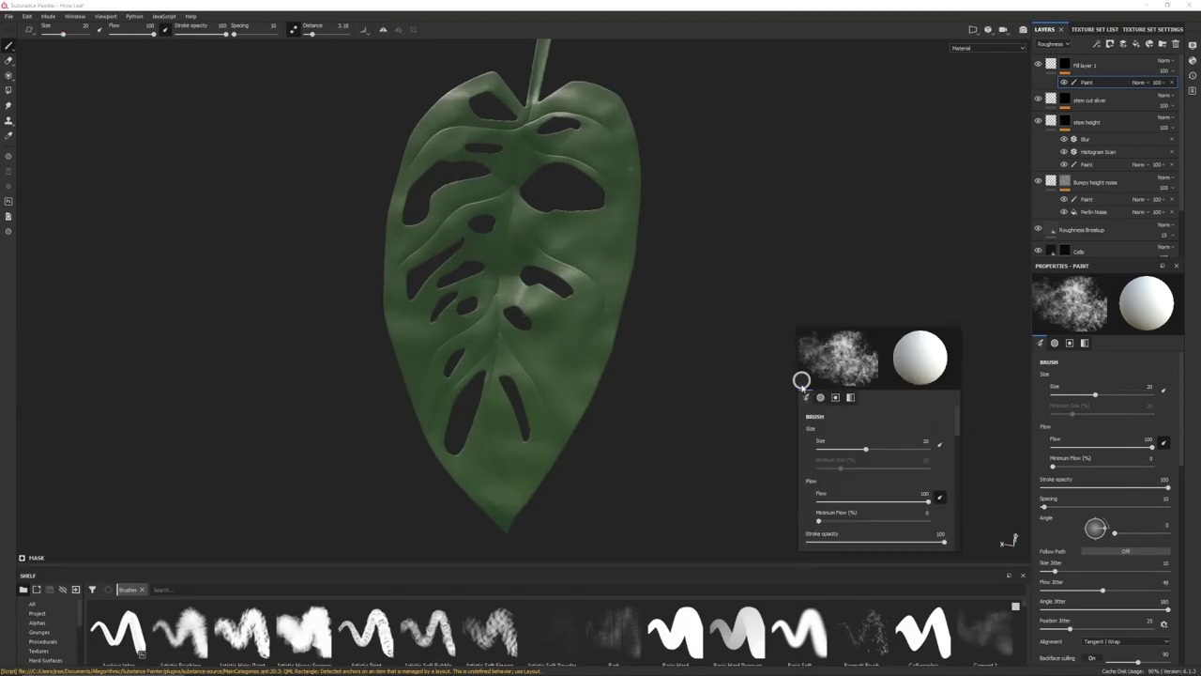
drag(861, 450, 868, 452)
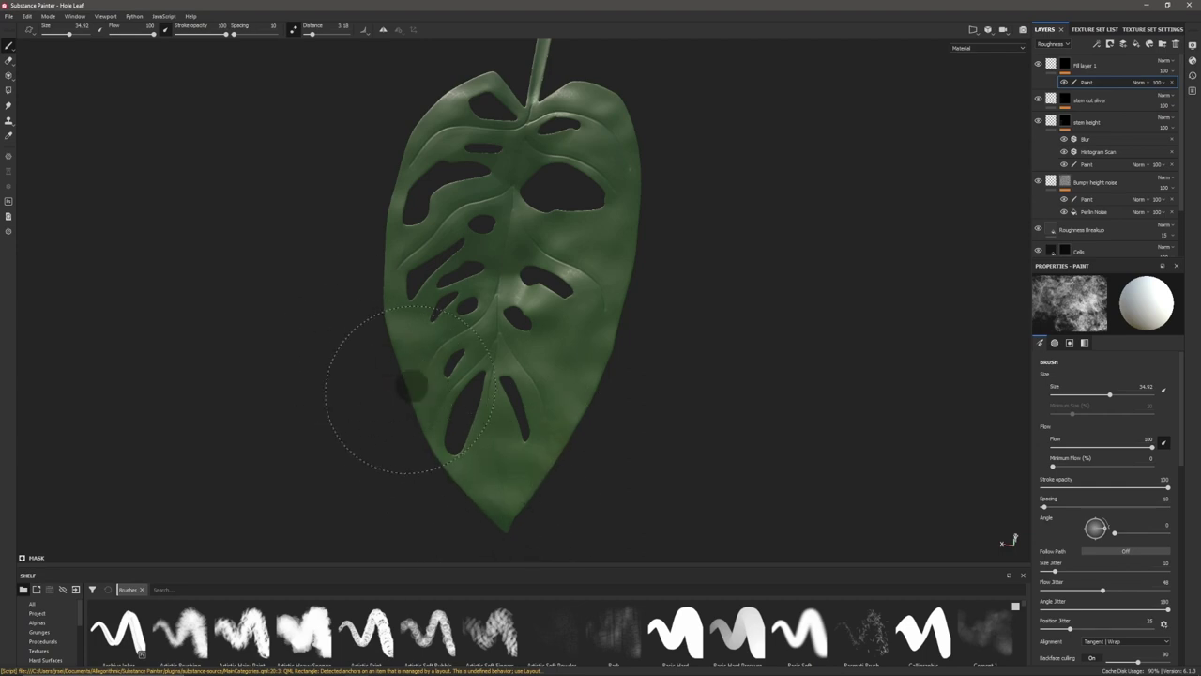
Paint yellow-green mottling over the leaf with the Dirt 1 brush and reduce the brush size to about 11
click(457, 474)
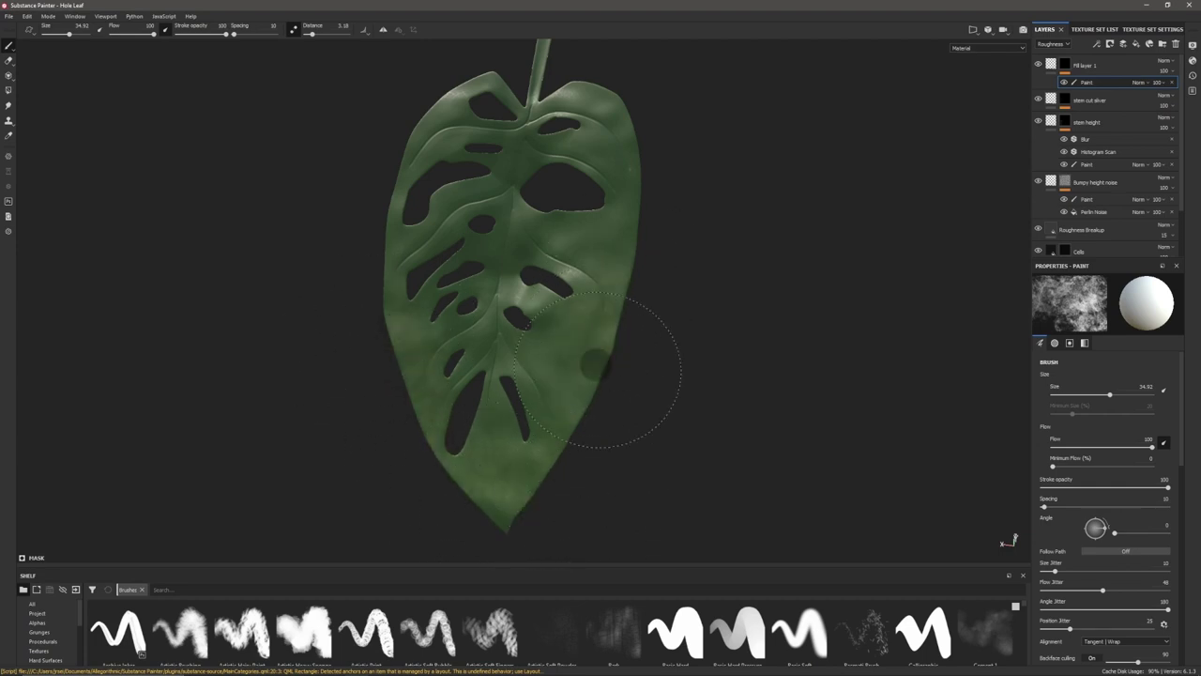
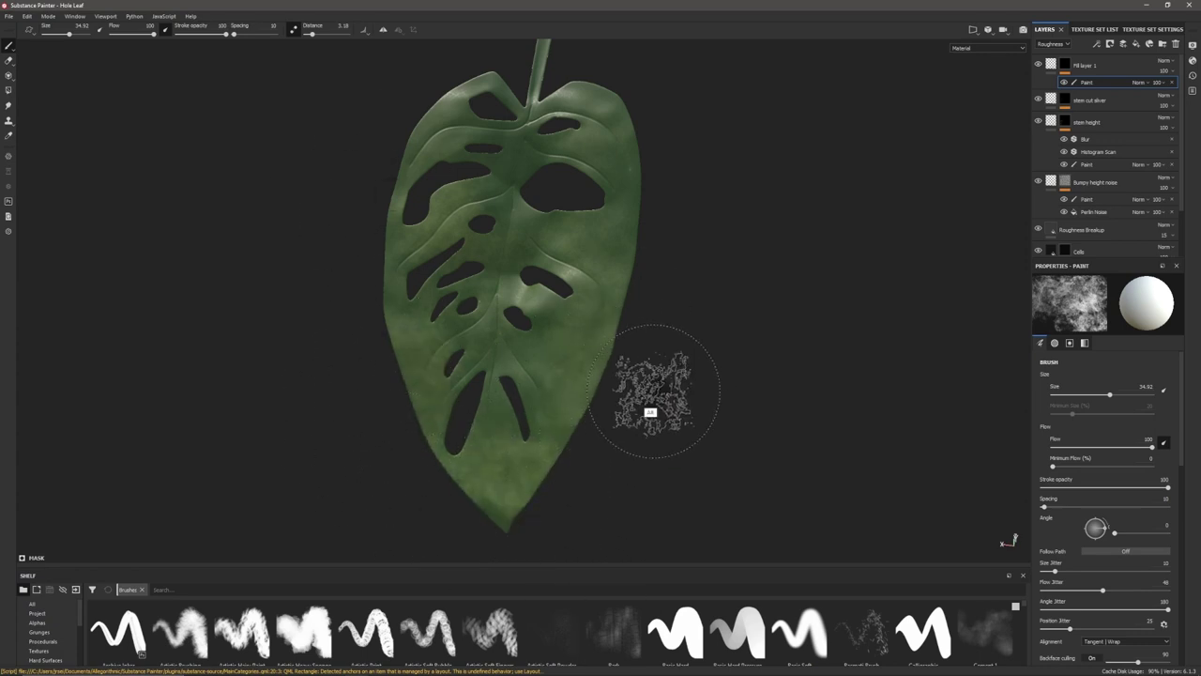
mouse_move(647, 408)
alt+mouse_down()
mouse_move(523, 349)
mouse_move(639, 187)
alt+mouse_up()
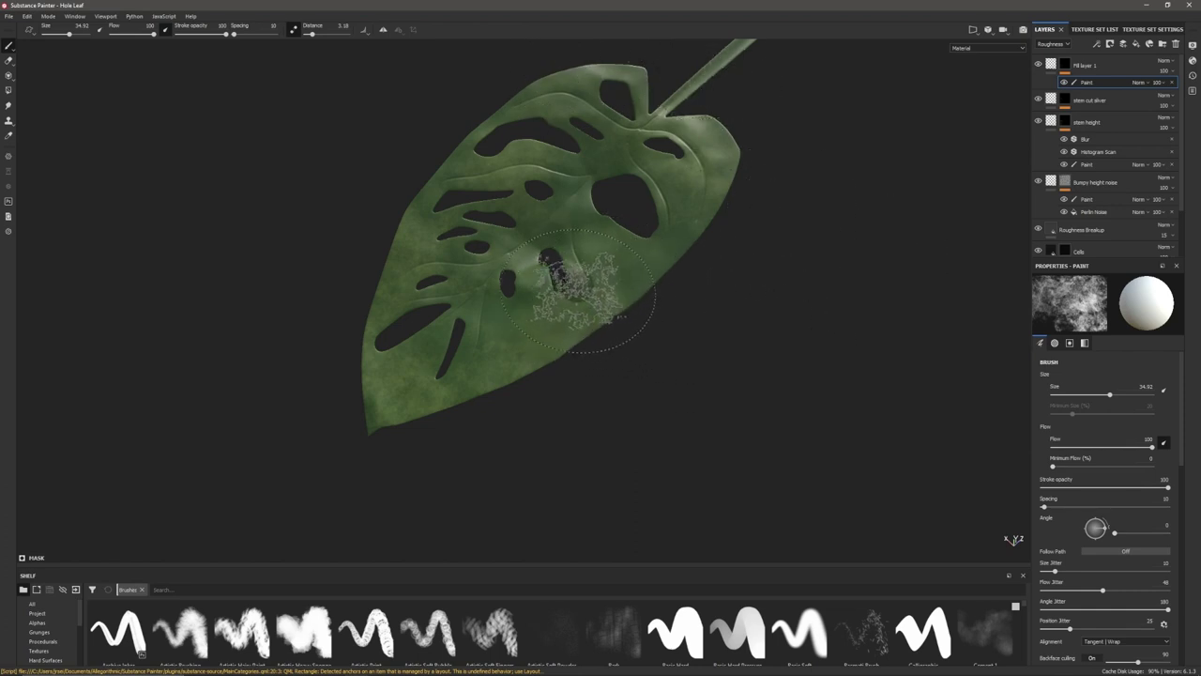
ctrl+alt+drag(602, 228, 546, 319)
mouse_move(546, 319)
shift+right_down()
mouse_move(613, 310)
mouse_move(601, 314)
shift+right_up()
mouse_move(684, 296)
ctrl+right_down()
mouse_move(708, 206)
mouse_move(550, 415)
ctrl+right_up()
drag(1094, 395, 1084, 395)
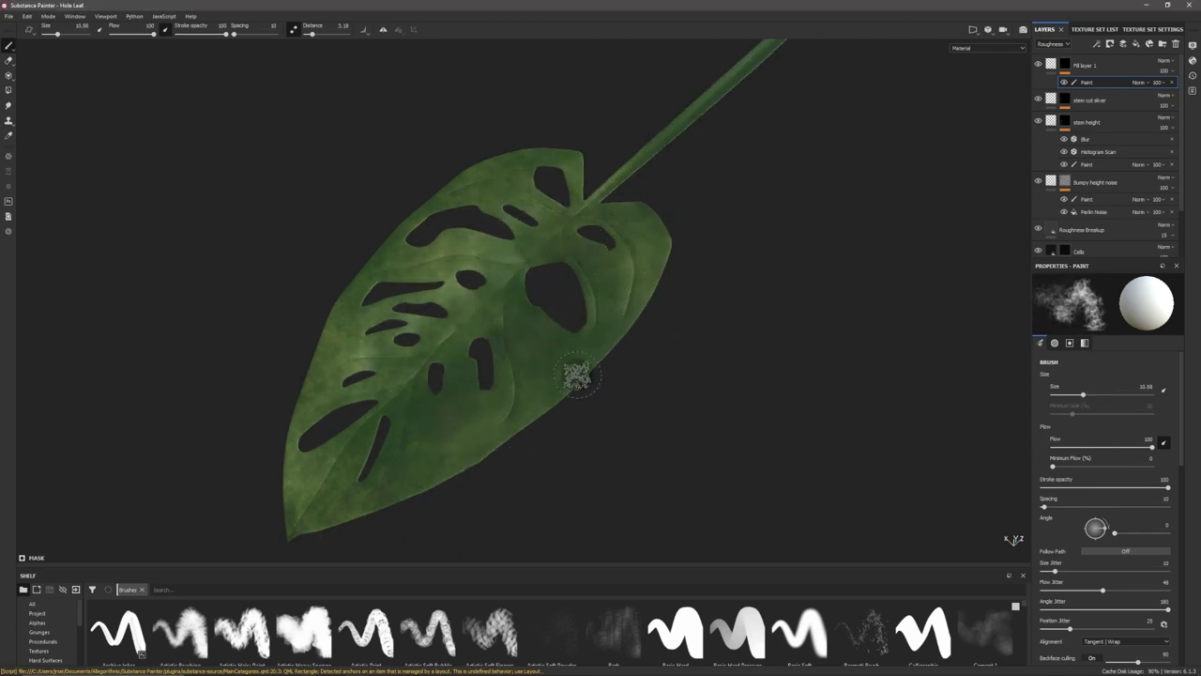
Set the Dirt 1 brush's flow to 41 and rotate the environment lighting to check the mottling on the leaf
drag(1152, 447, 1093, 447)
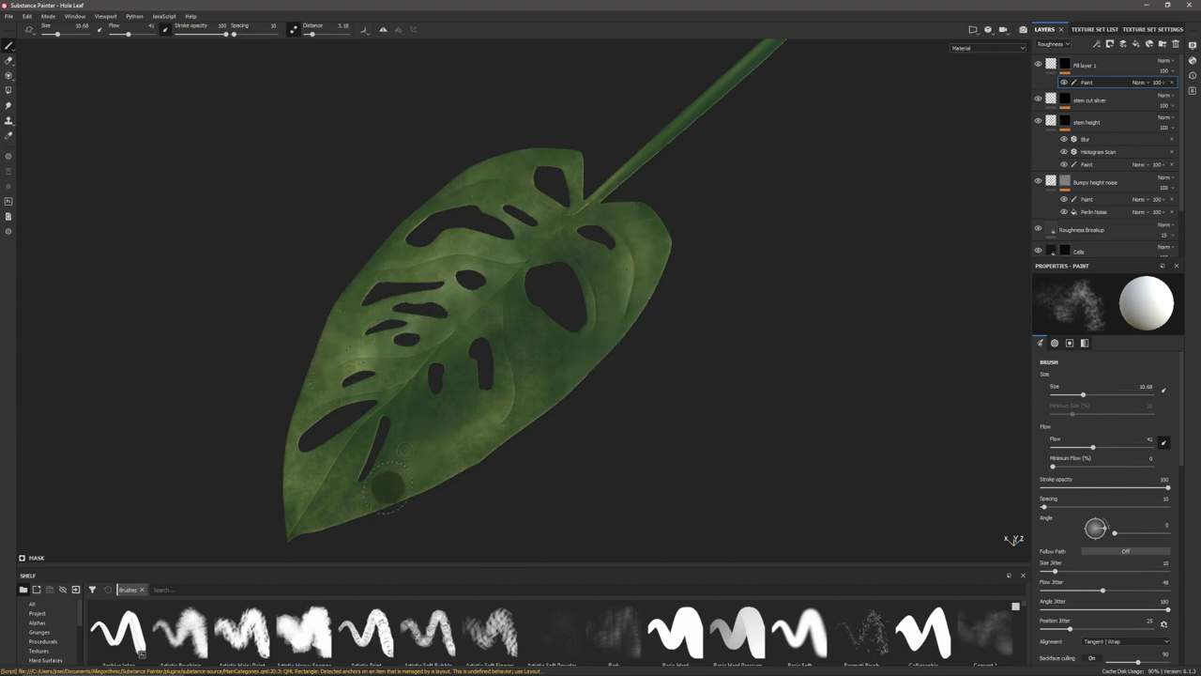
shift+right_drag(557, 372, 529, 377)
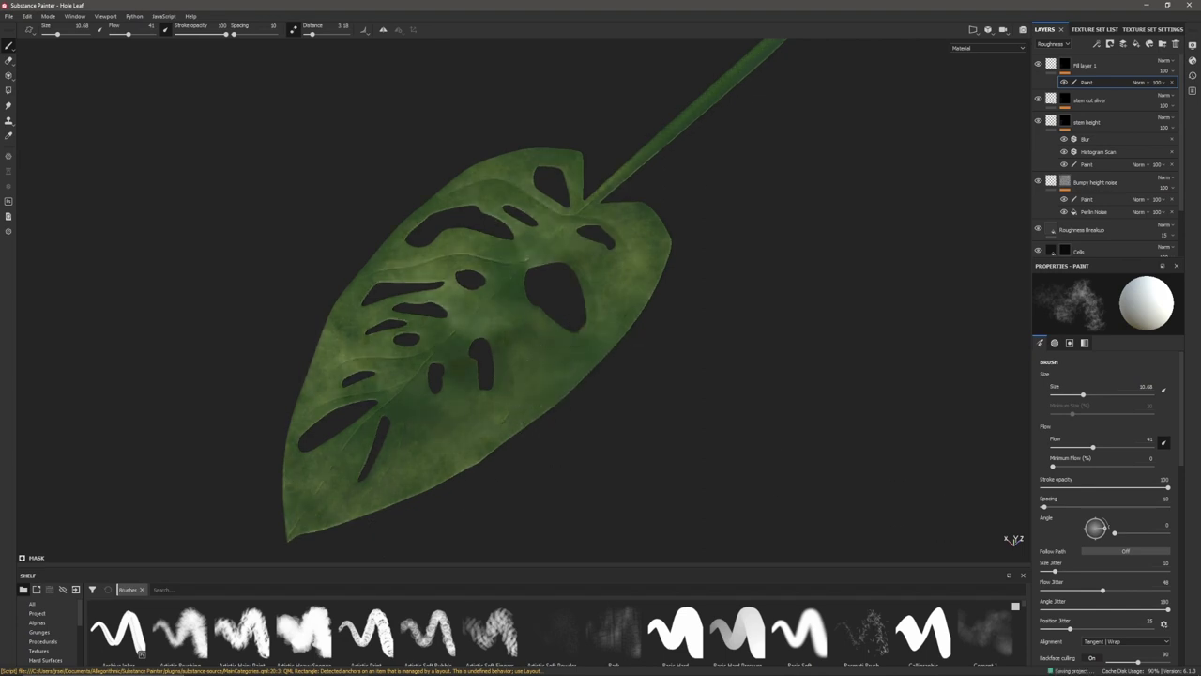
Enable the color channel on the stem height fill layer and set its base color to a dark olive yellow-green
scroll(1185, 189, down, 2)
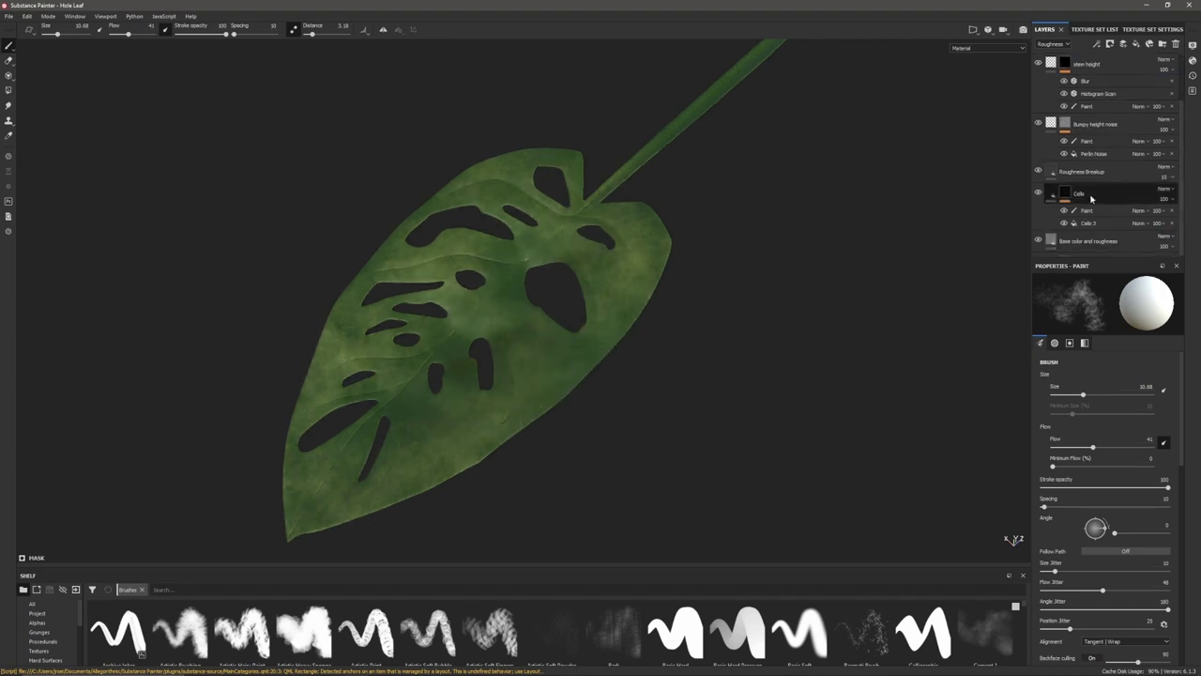
scroll(1185, 163, up, 1)
click(1051, 100)
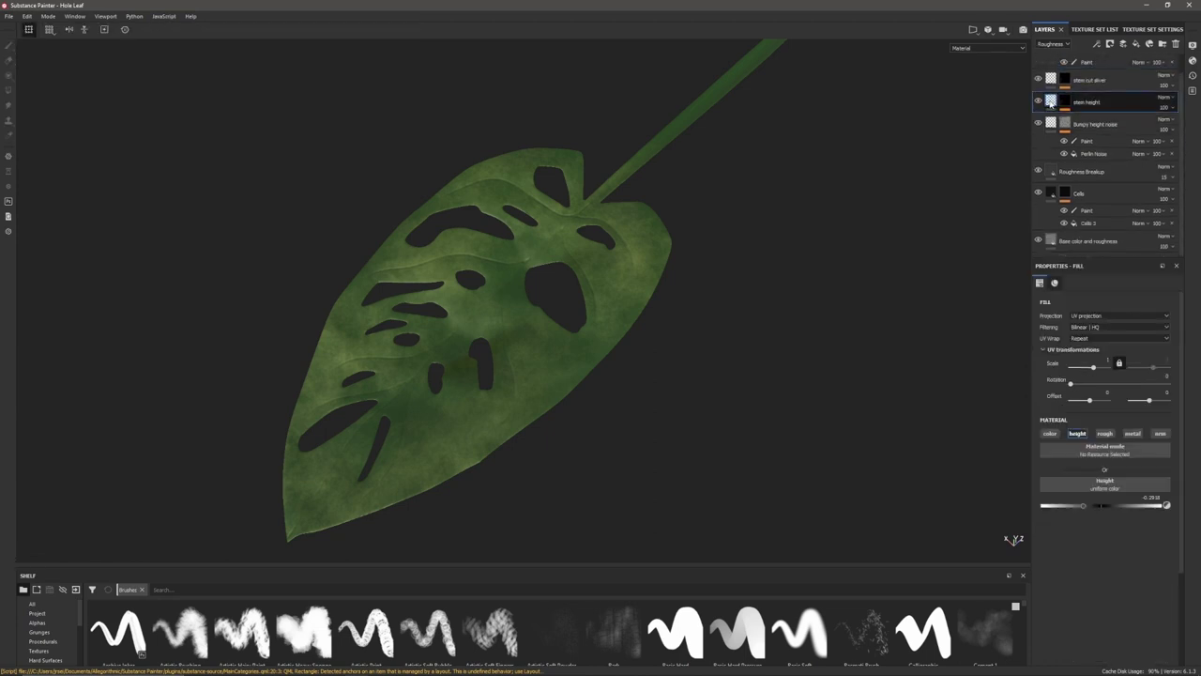
click(1050, 434)
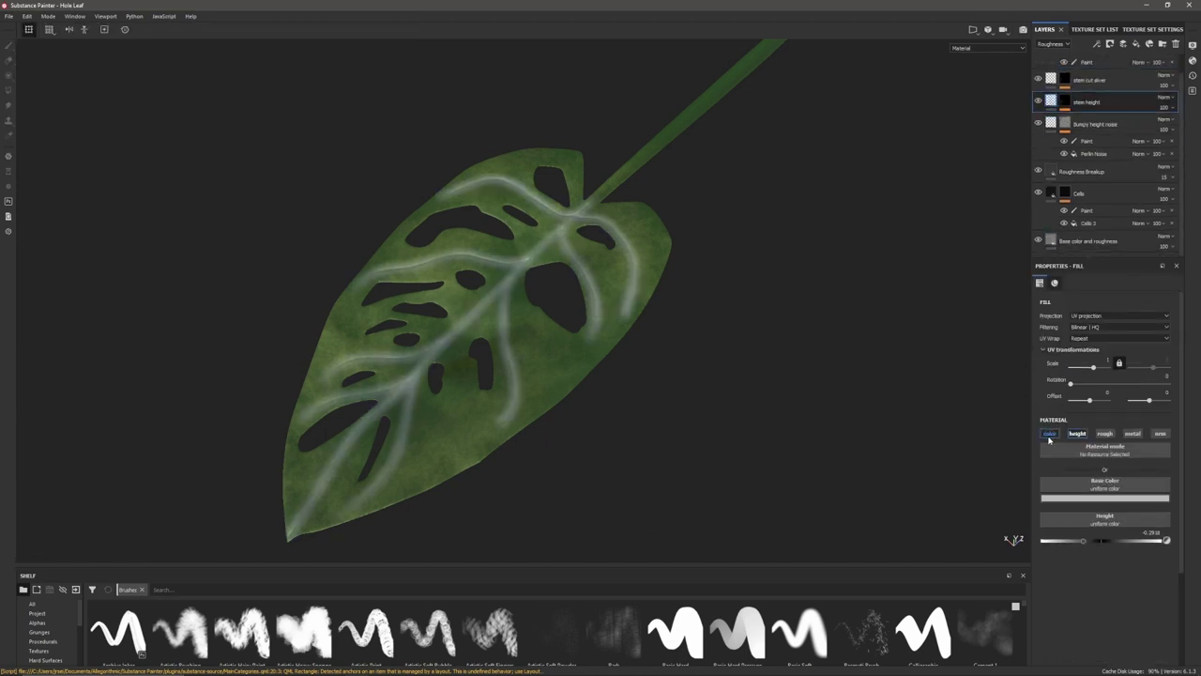
click(1085, 499)
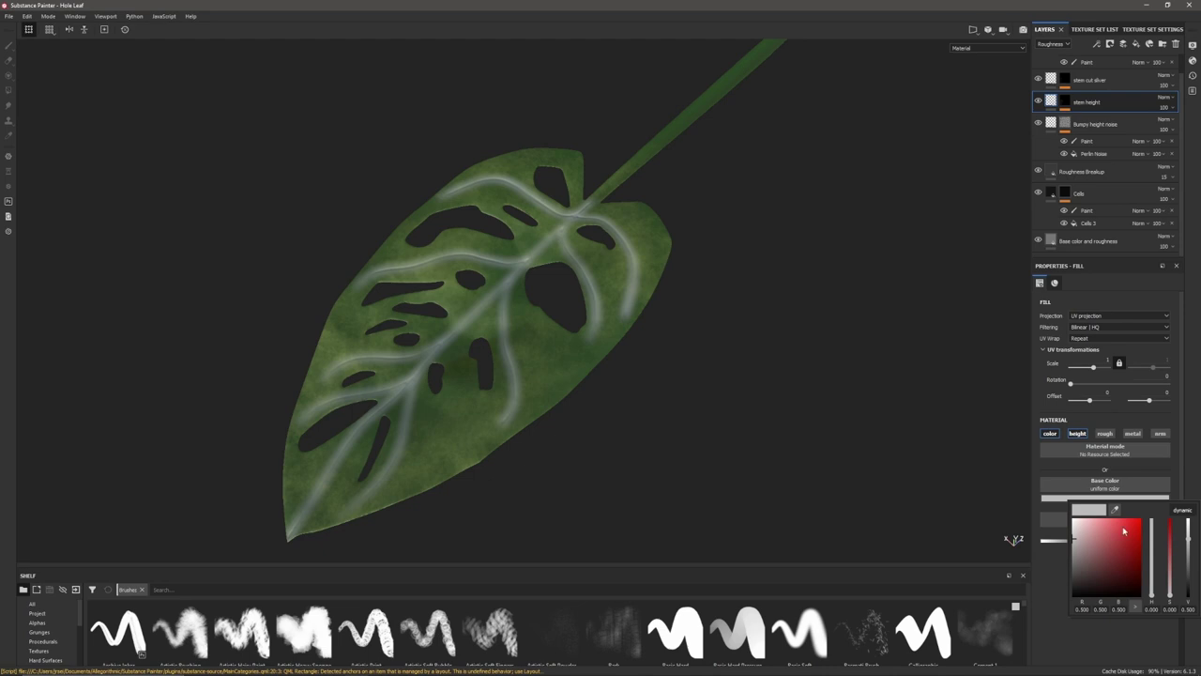
click(1114, 567)
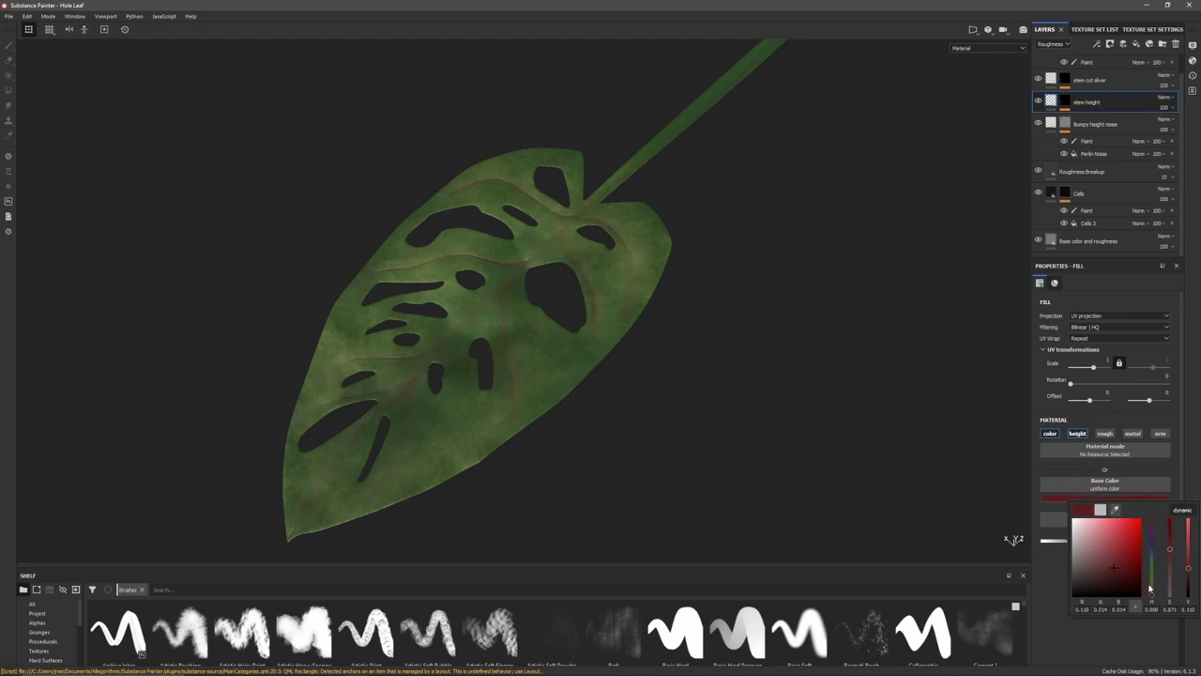
mouse_move(1152, 593)
mouse_down()
mouse_move(1153, 577)
mouse_move(1115, 561)
mouse_move(1153, 586)
mouse_up()
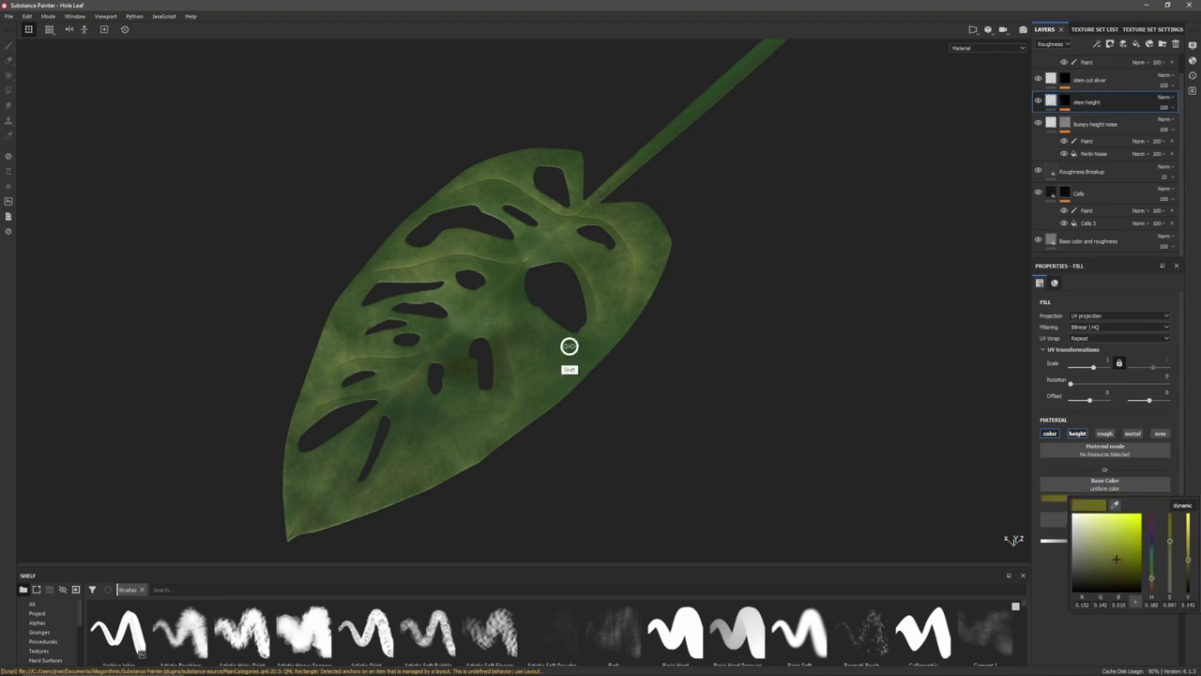
click(554, 350)
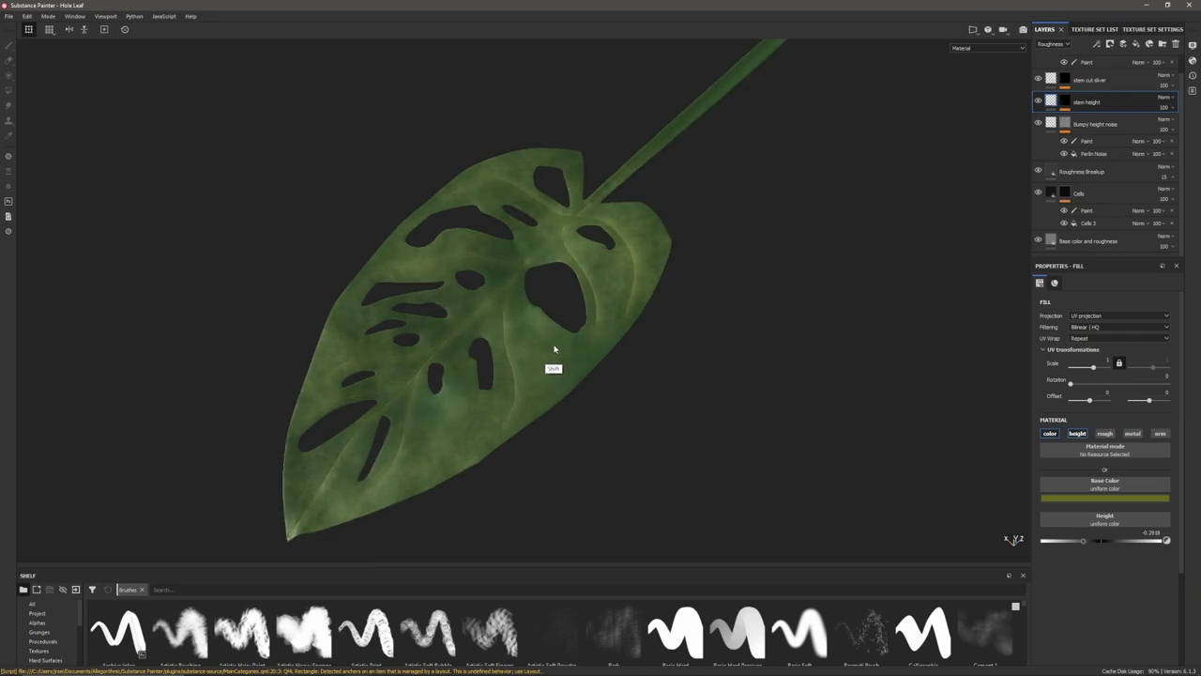
Add a new fill layer at the top of the stack, above the yellow-green mottling layer
alt+right_drag(558, 348, 554, 239)
alt+drag(558, 352, 788, 274)
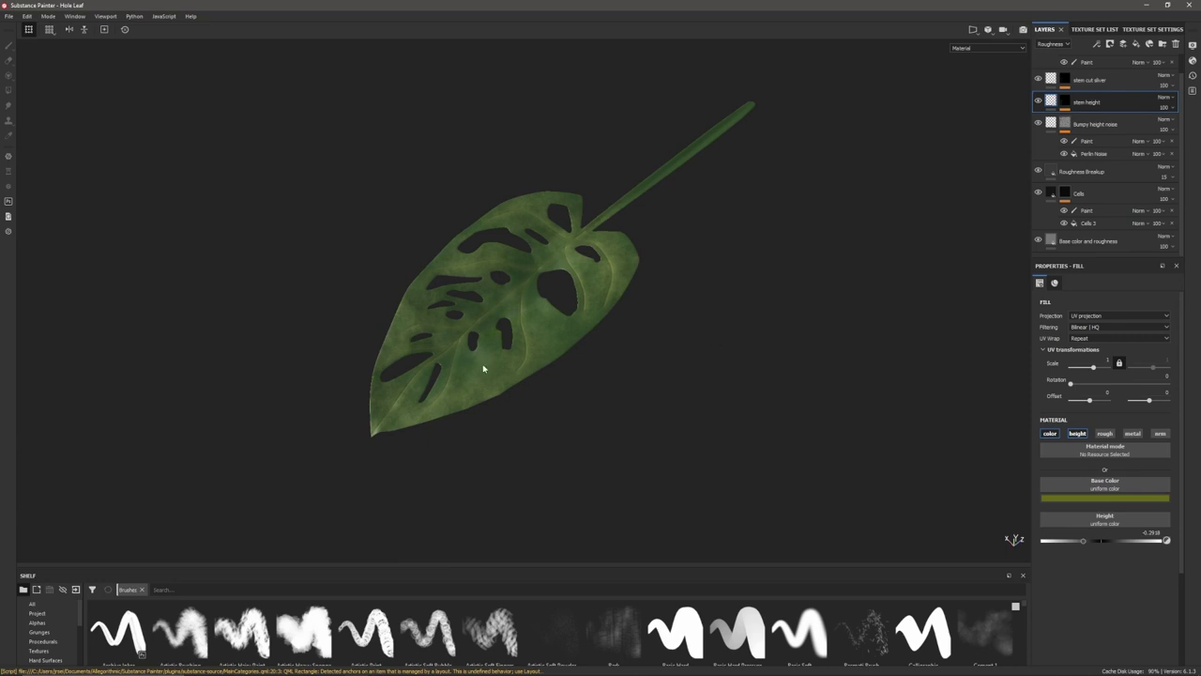
drag(1182, 142, 1180, 114)
click(1118, 62)
click(1135, 44)
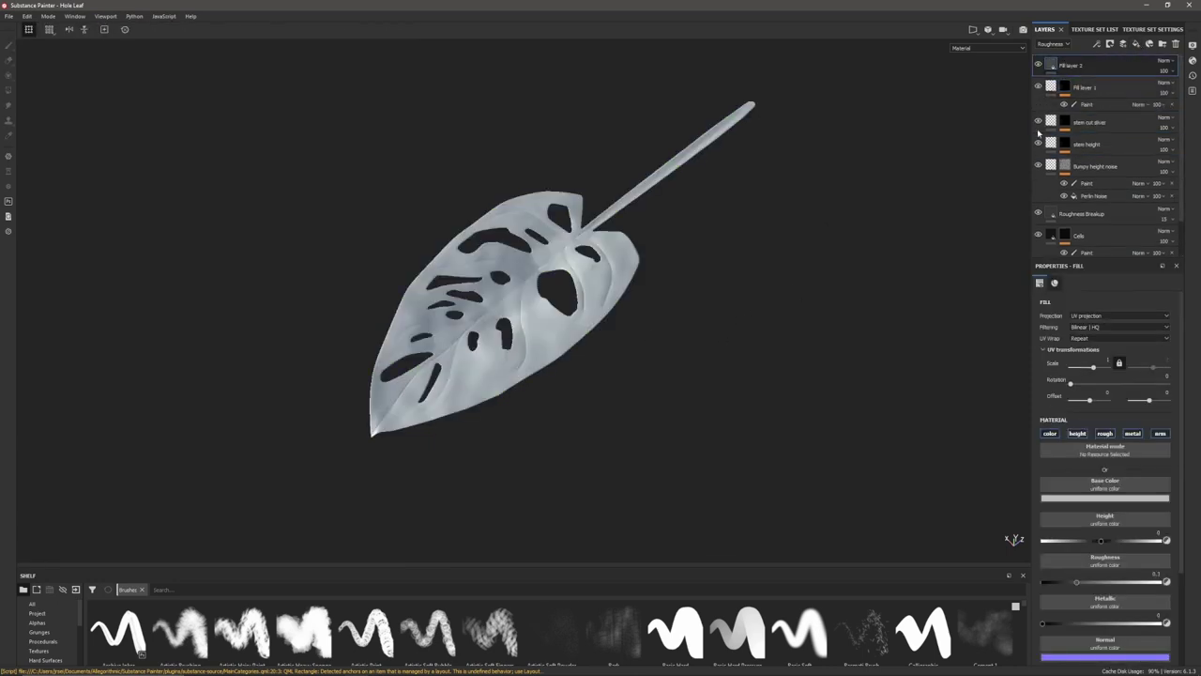
Limit Fill layer 2 to the height channel, adjust its height value, and add a black mask to it
click(1078, 434)
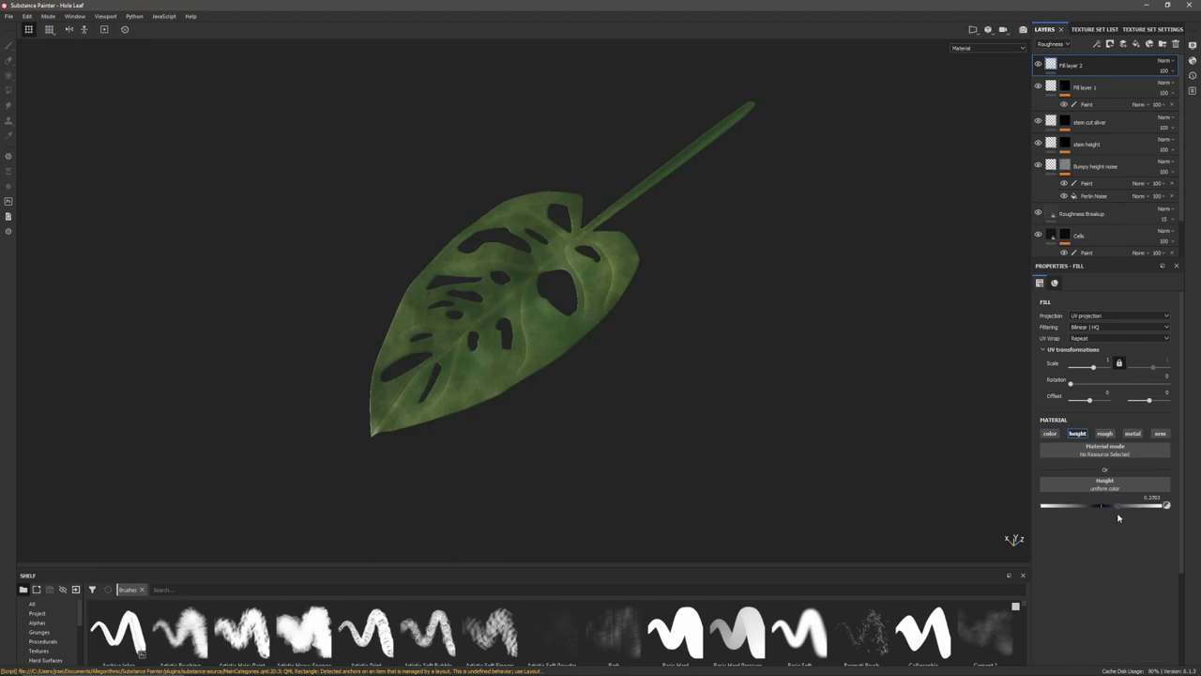
click(1110, 44)
click(1121, 67)
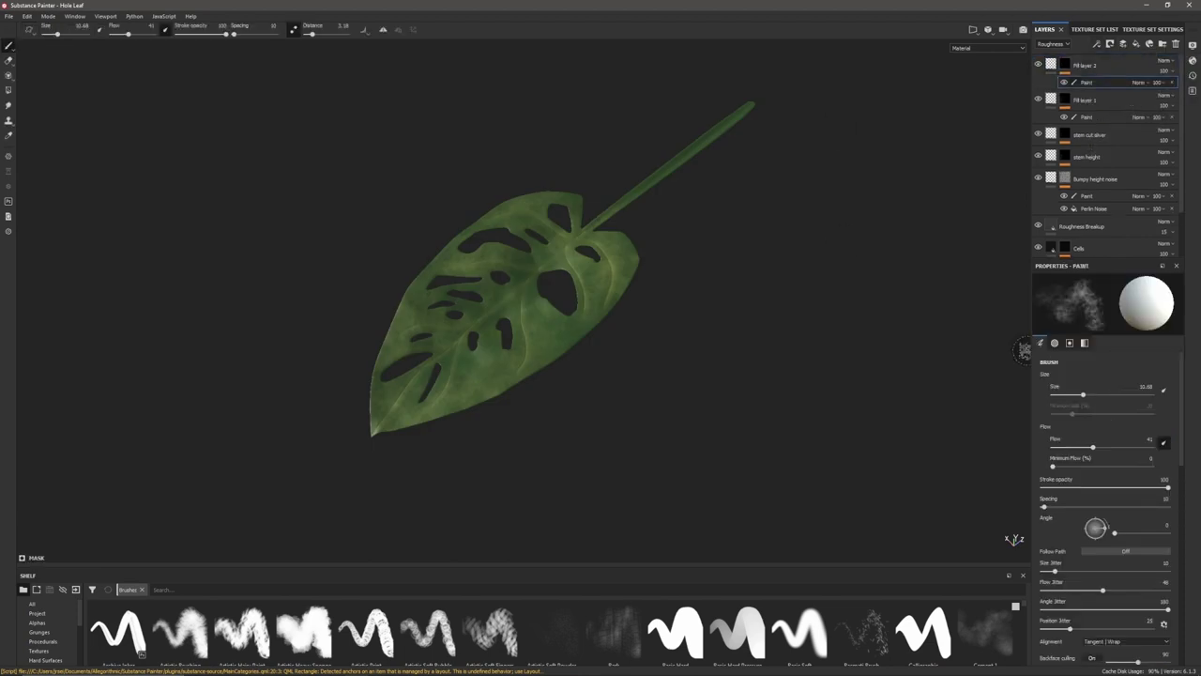
Choose the Basic Soft brush for painting the mask and reduce its size to about 5
mouse_move(86, 566)
mouse_down()
mouse_move(86, 325)
mouse_move(86, 347)
mouse_up()
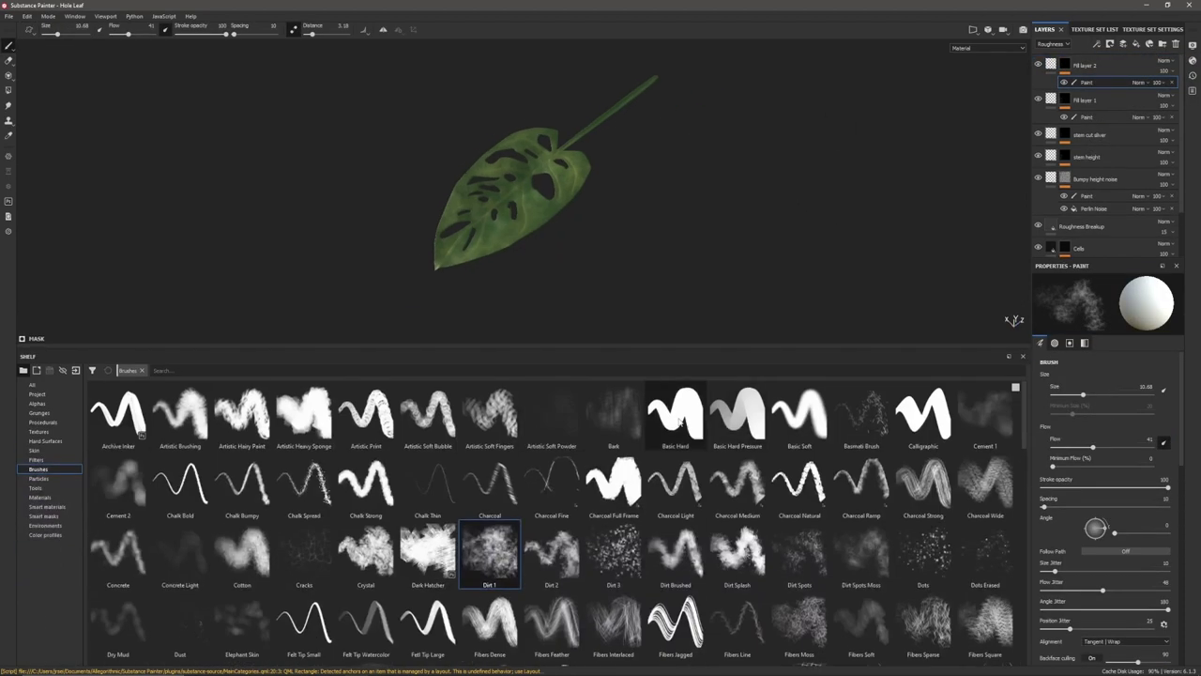
click(798, 415)
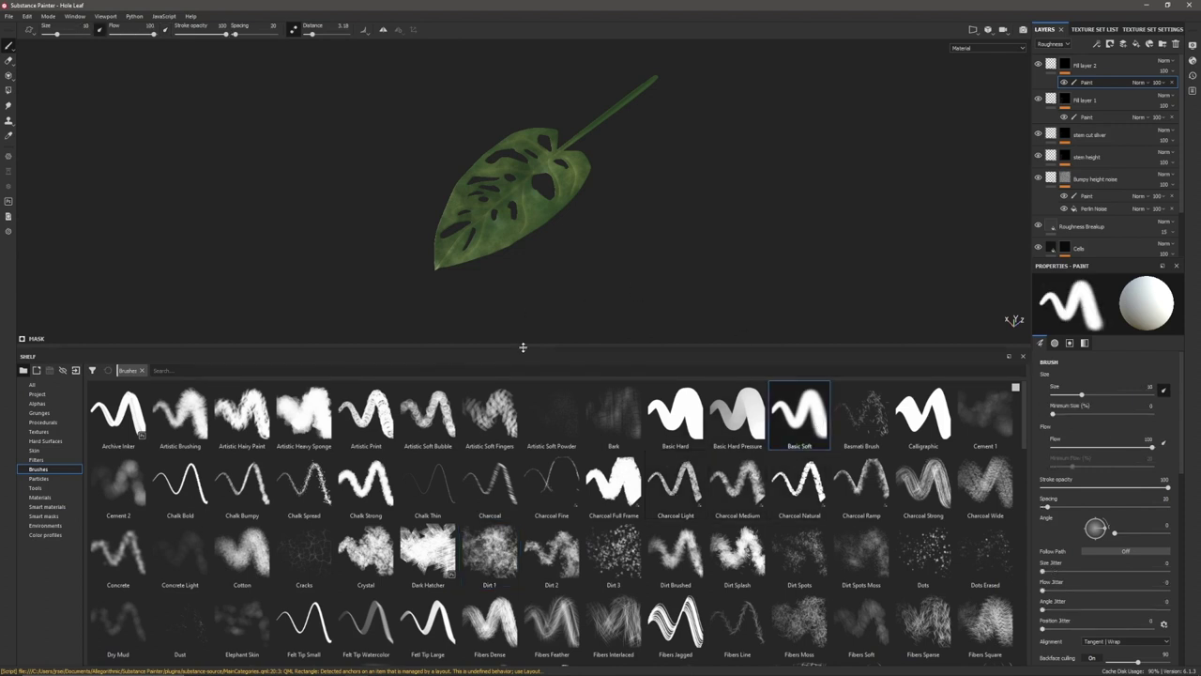
drag(523, 348, 501, 571)
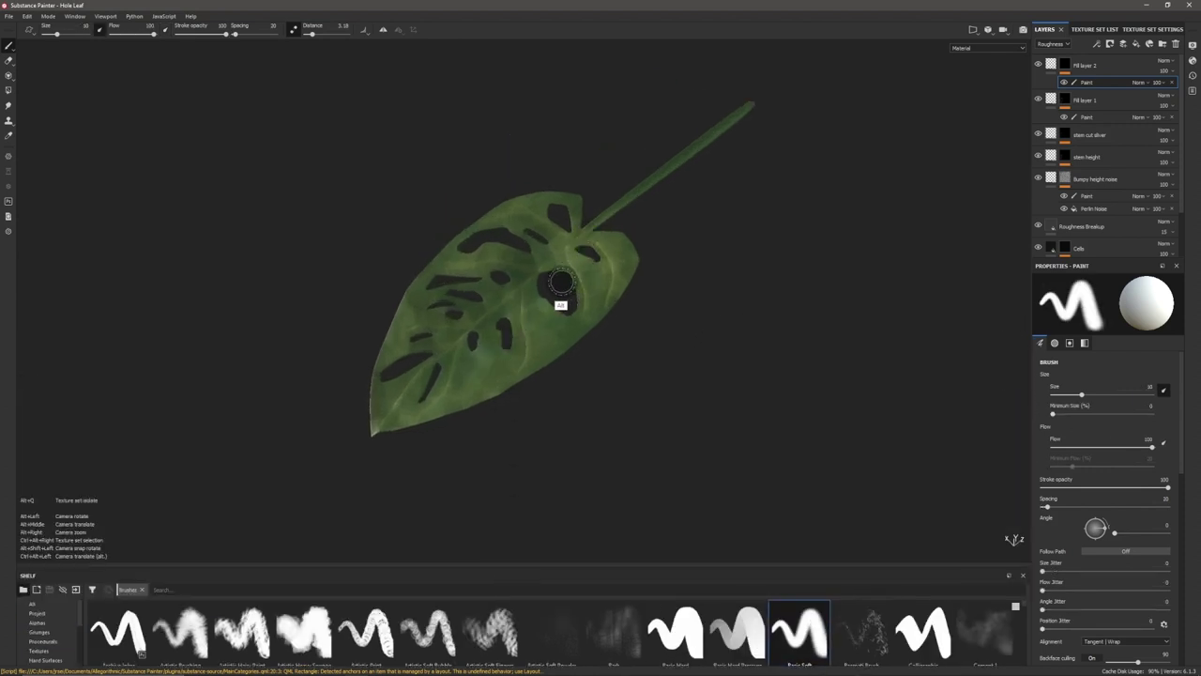
alt+right_drag(531, 303, 509, 577)
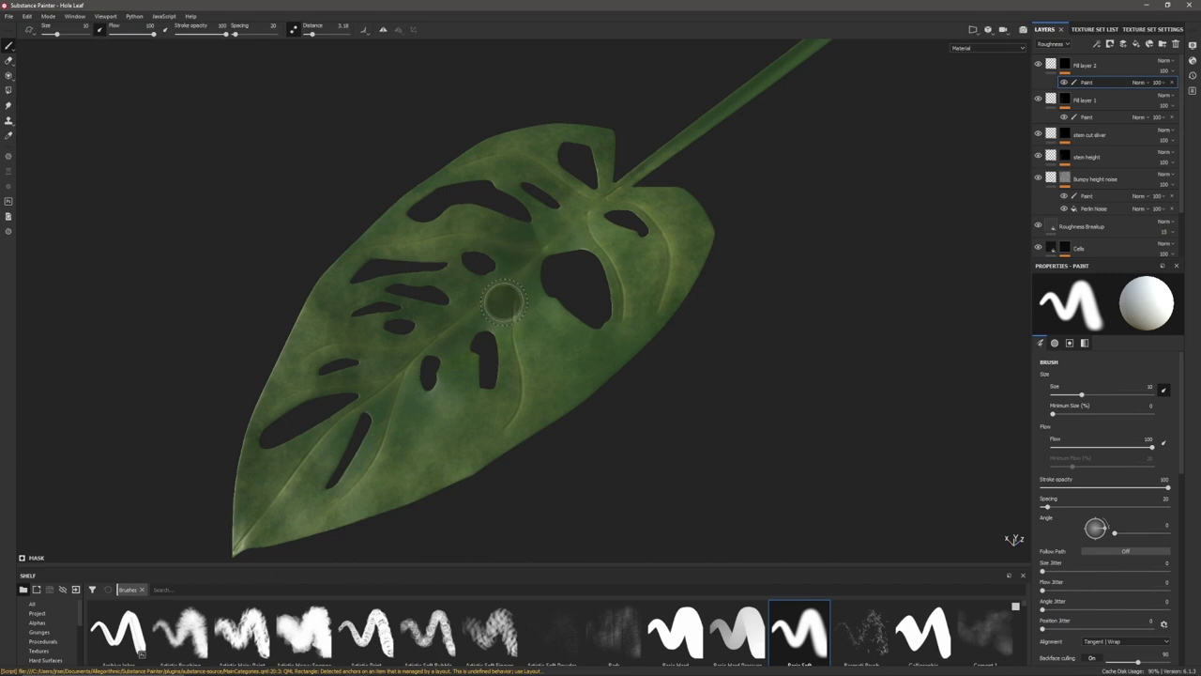
right_click(582, 301)
drag(581, 302, 573, 304)
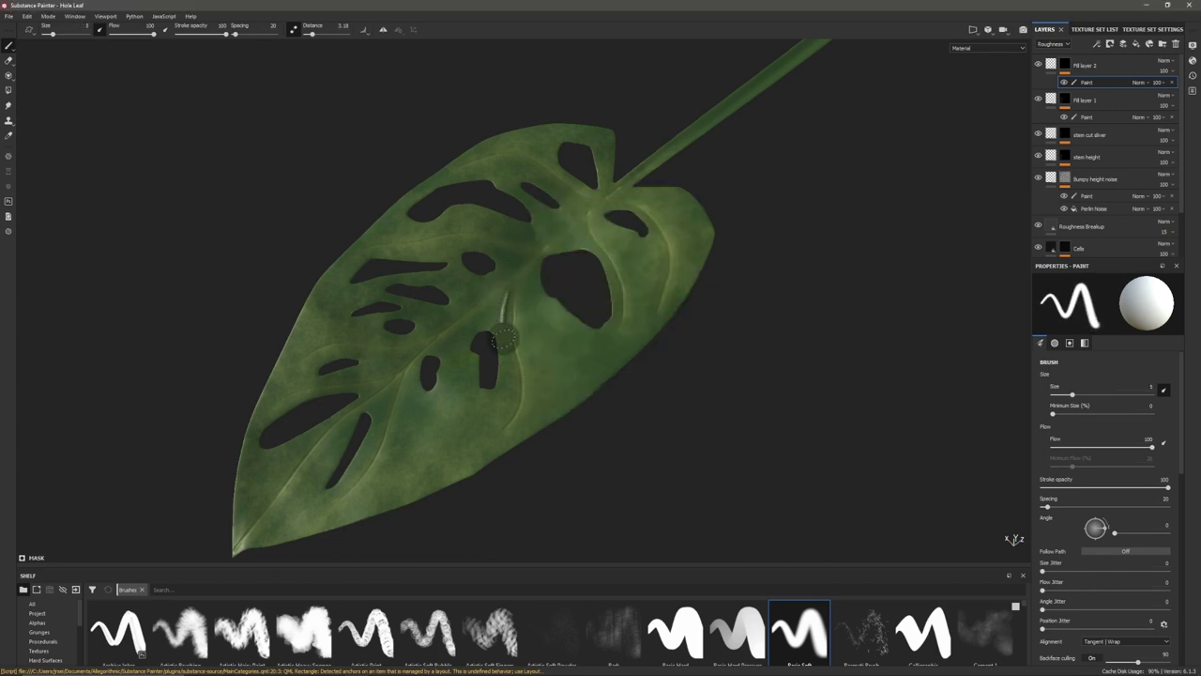
Paint thin vein-like strokes across the whole leaf in Fill layer 2's mask, running outward from the midrib between the holes
mouse_move(506, 293)
mouse_down()
mouse_move(503, 340)
mouse_move(525, 326)
mouse_move(525, 403)
mouse_up()
mouse_move(536, 312)
mouse_down()
mouse_move(553, 307)
mouse_move(592, 340)
mouse_move(550, 355)
mouse_move(494, 411)
mouse_up()
drag(490, 296, 462, 408)
drag(444, 340, 454, 403)
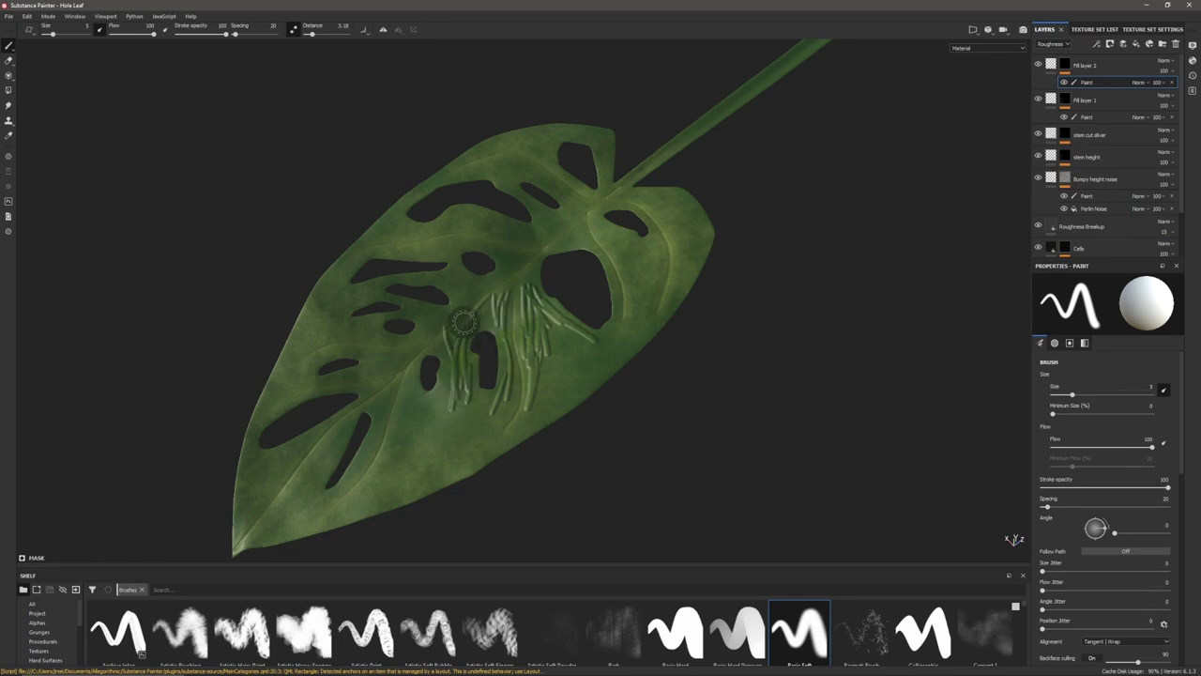
key(x)
key(x)
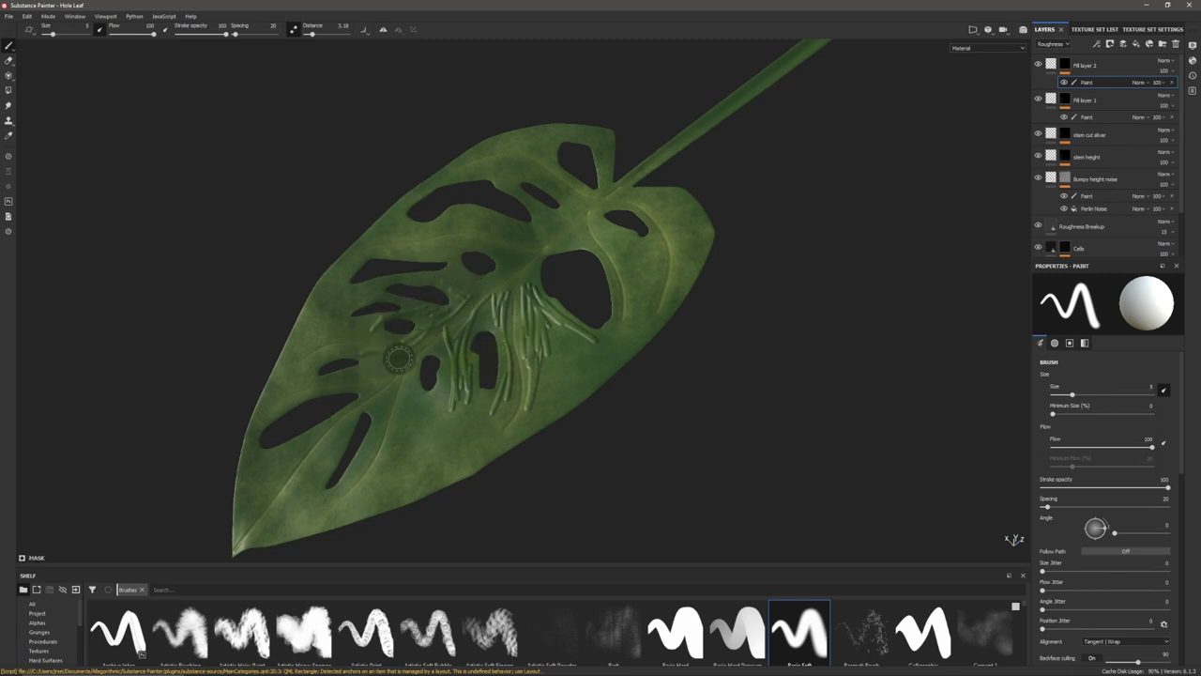
drag(444, 361, 448, 398)
mouse_move(419, 364)
mouse_down()
mouse_move(408, 432)
mouse_move(411, 384)
mouse_move(390, 444)
mouse_up()
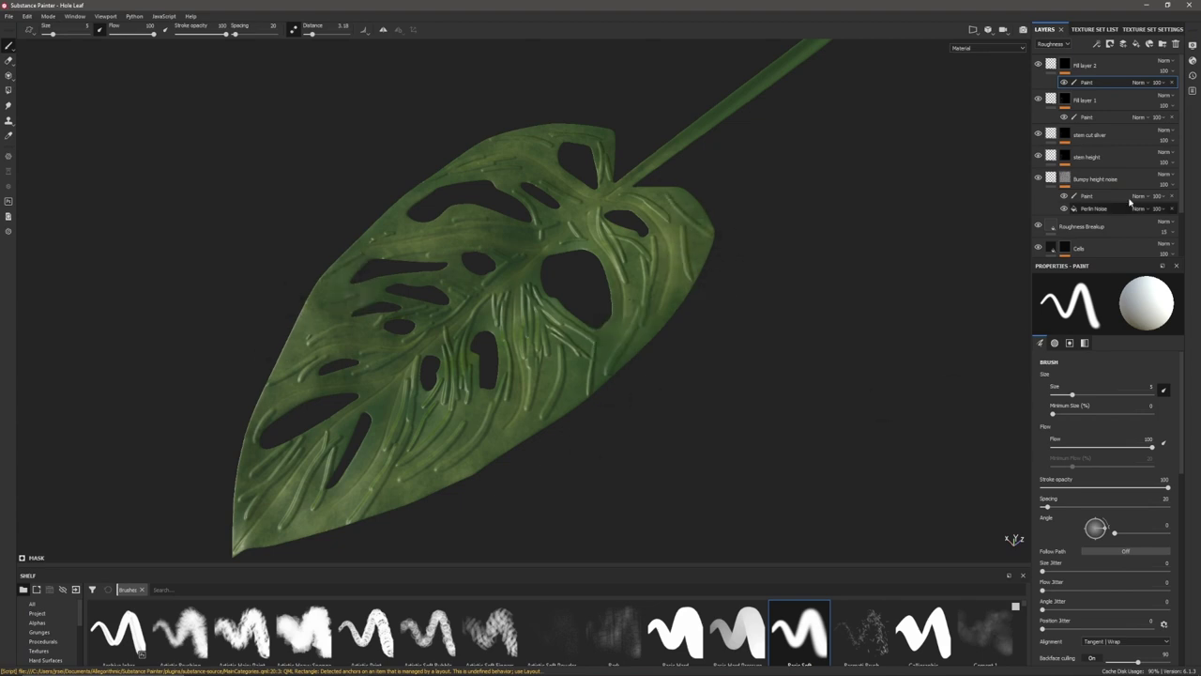
Add a Blur filter above the painted strokes in Fill layer 2's mask
click(1111, 44)
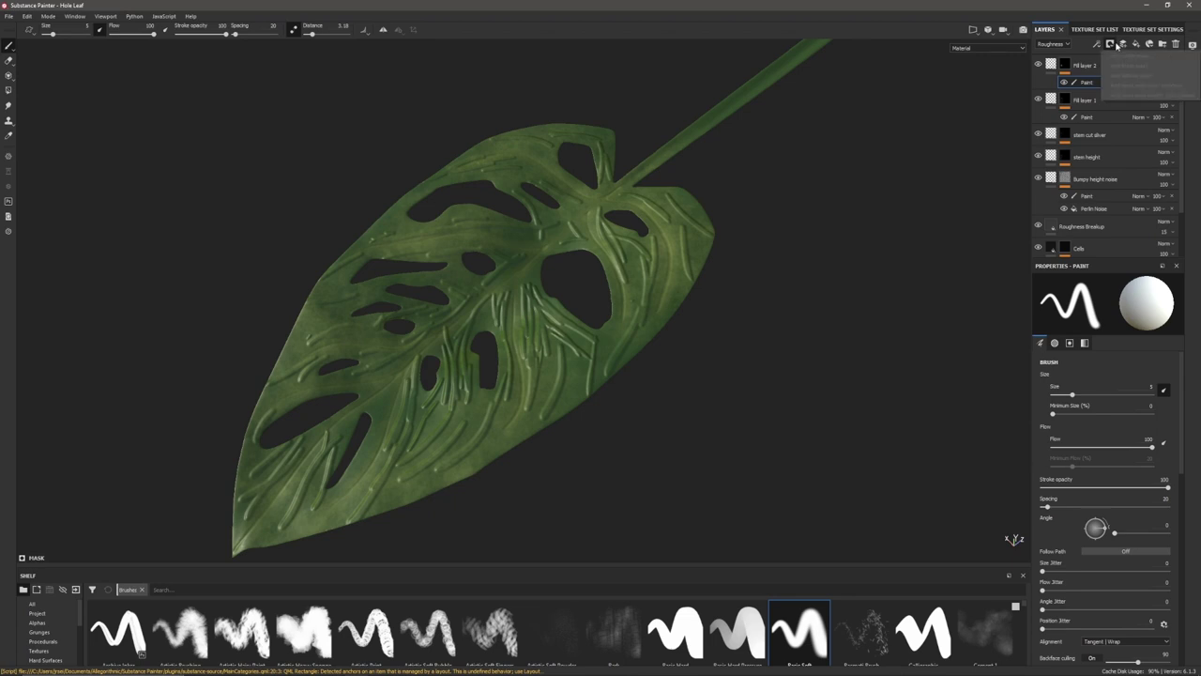
click(1097, 44)
click(1130, 114)
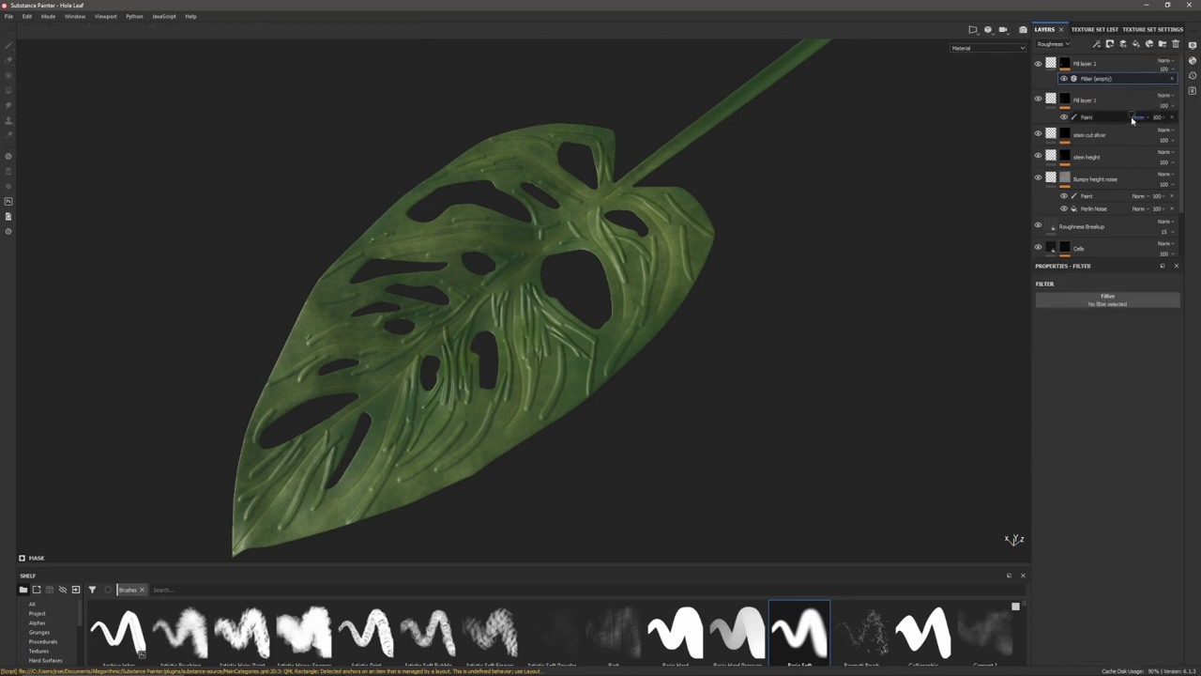
click(1096, 300)
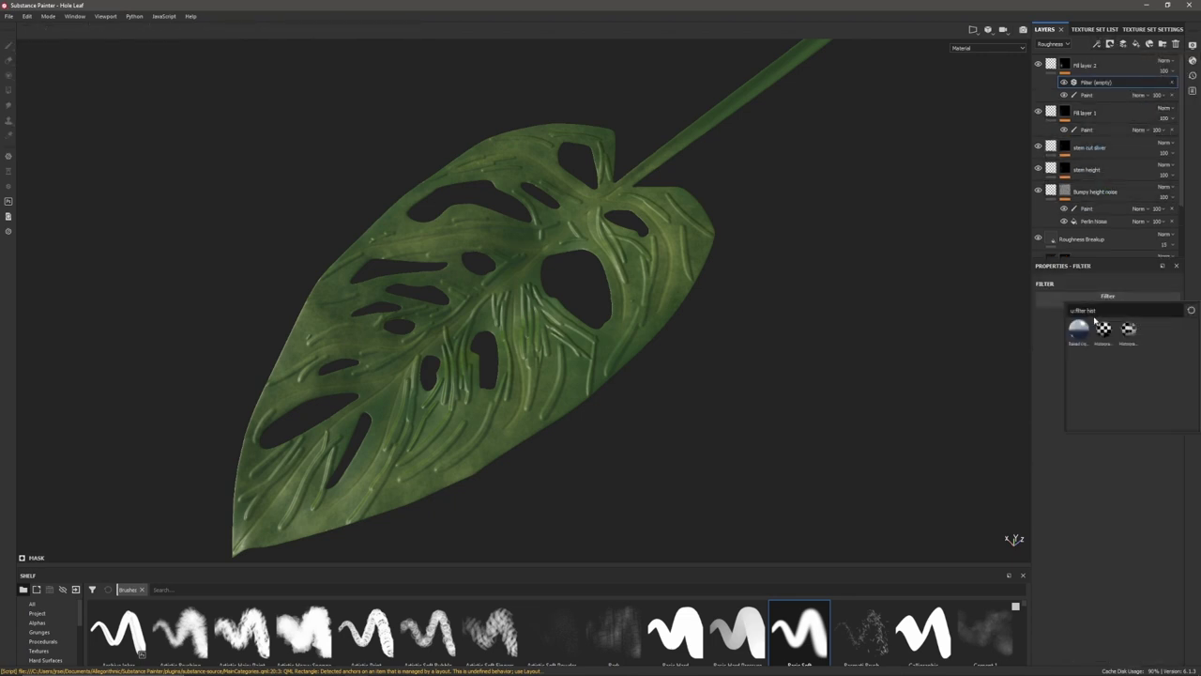
key(BackSpace)
key(BackSpace)
key(BackSpace)
click(1156, 330)
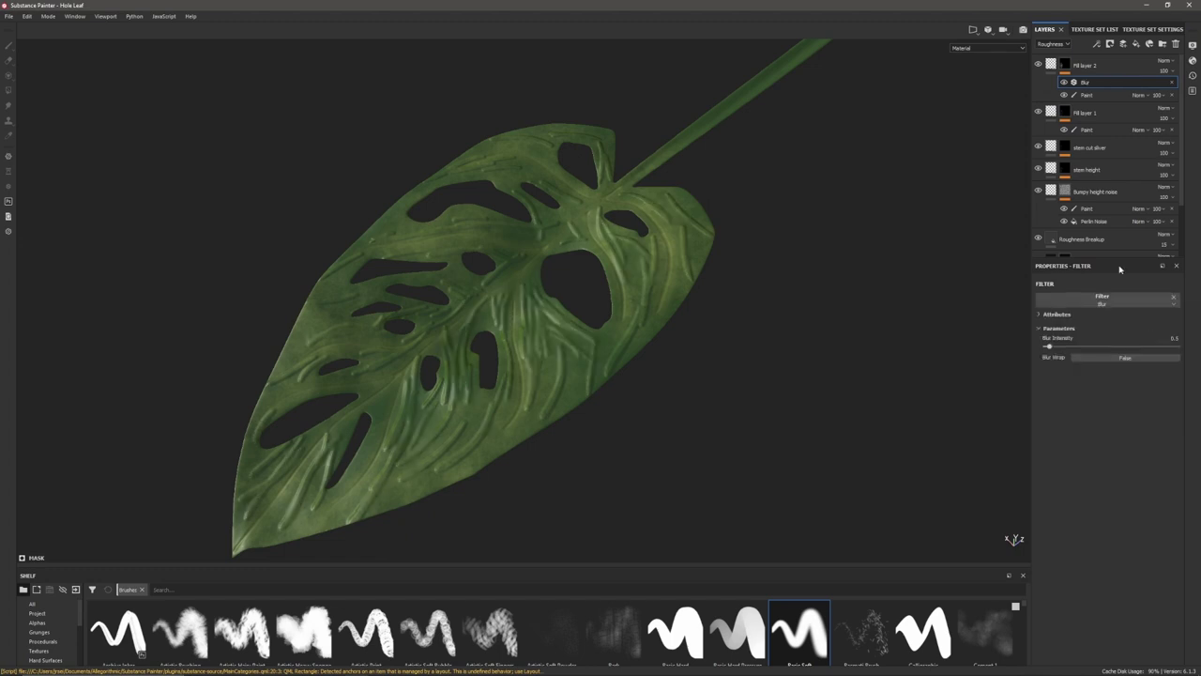
Add a Warp filter on top of the Blur filter in Fill layer 2's mask
click(1097, 44)
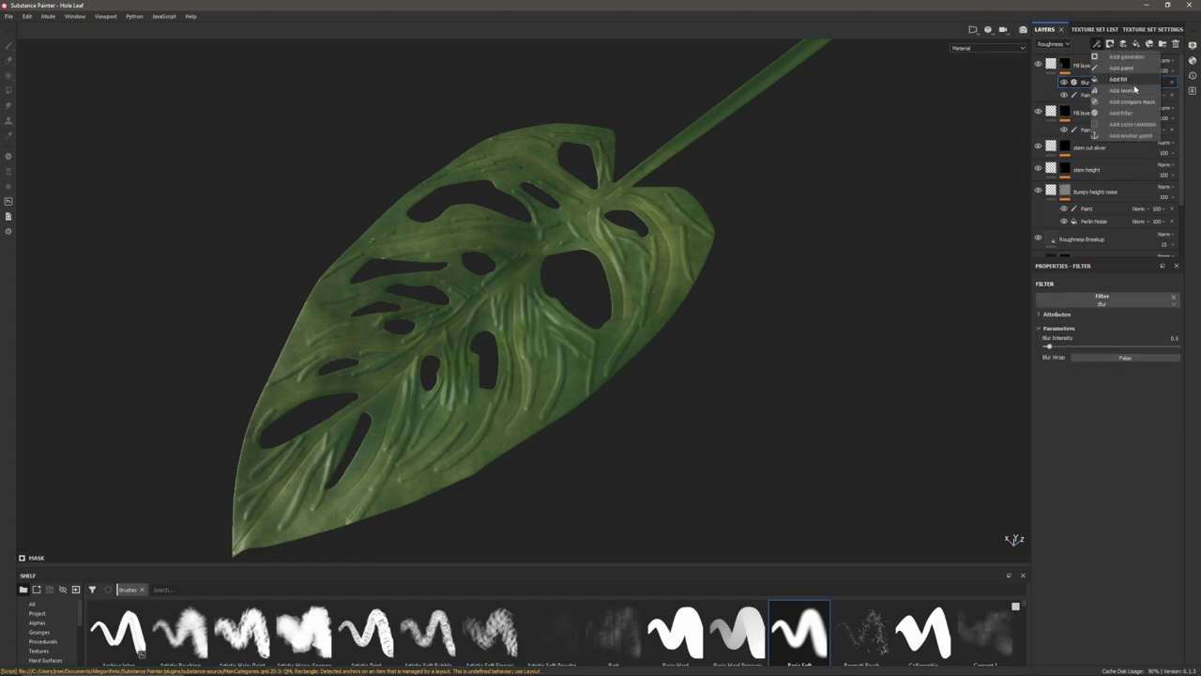
click(1117, 116)
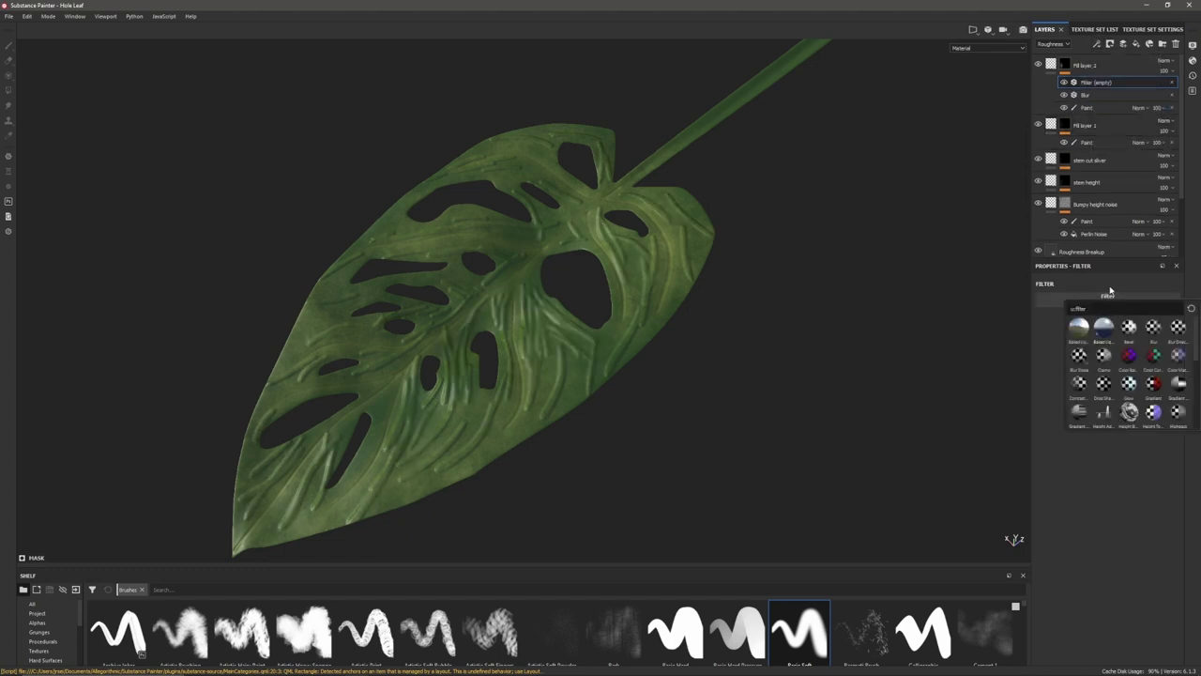
text(warp)
key(BackSpace)
key(BackSpace)
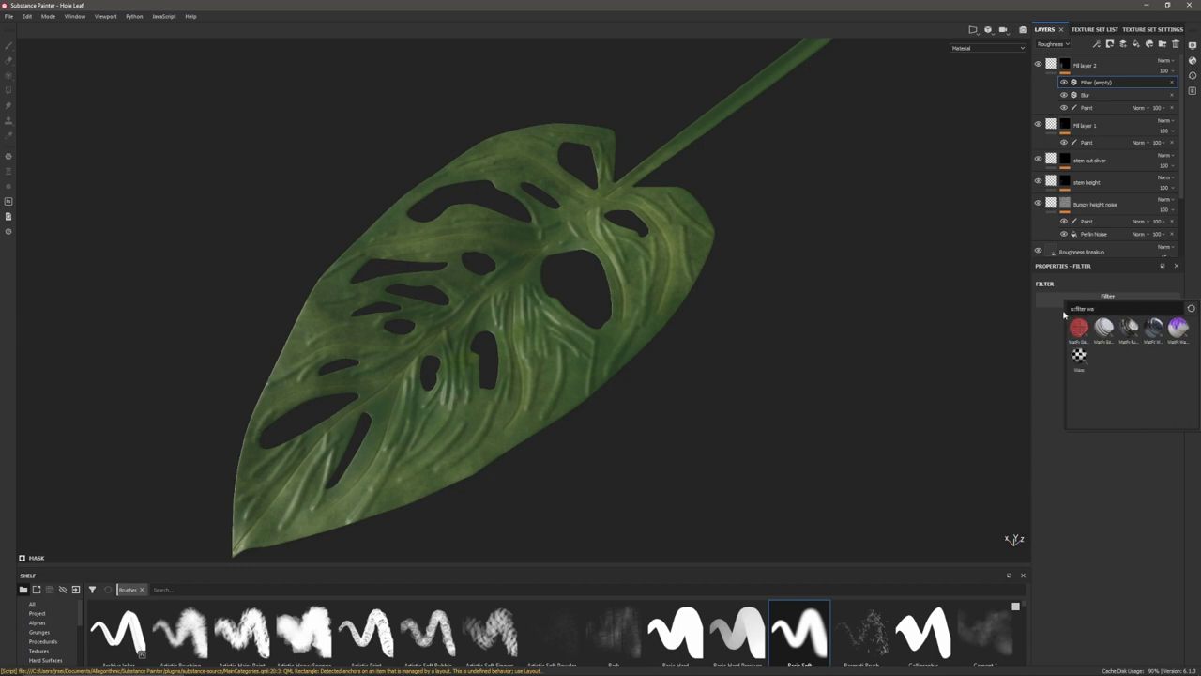
click(1080, 358)
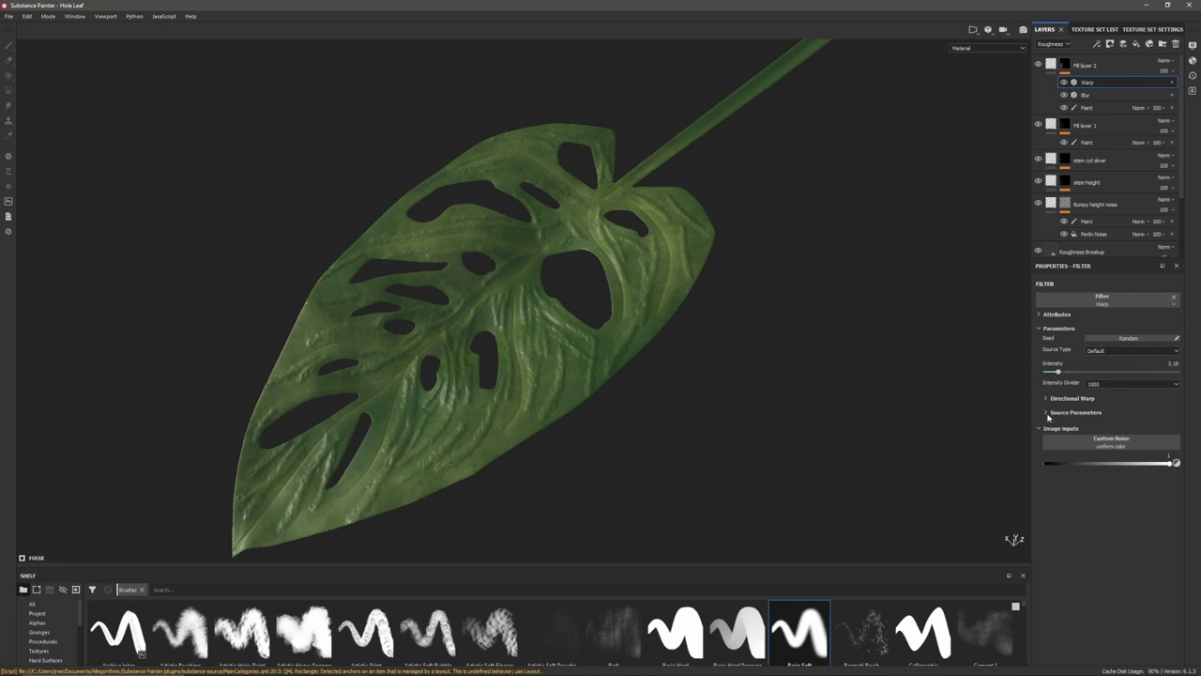
Set the Warp filter's intensity to about 4, position to 0.41, contrast to 0.07 and source tiling to about 0.67
click(1049, 399)
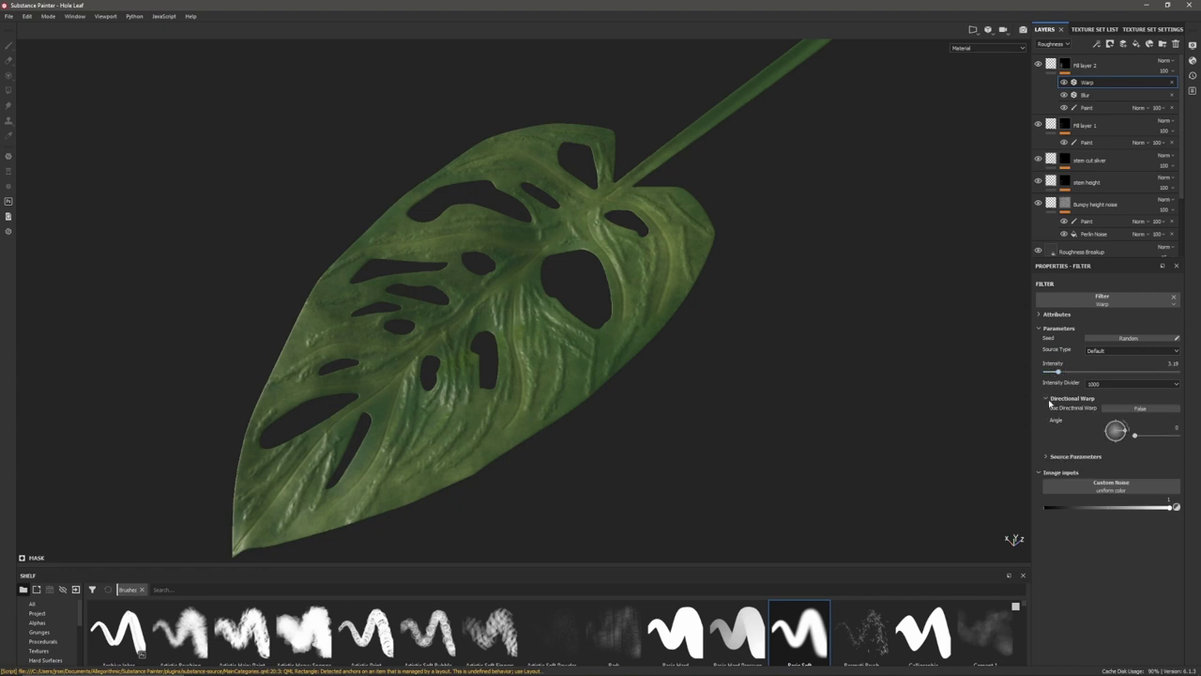
click(1049, 399)
click(1048, 413)
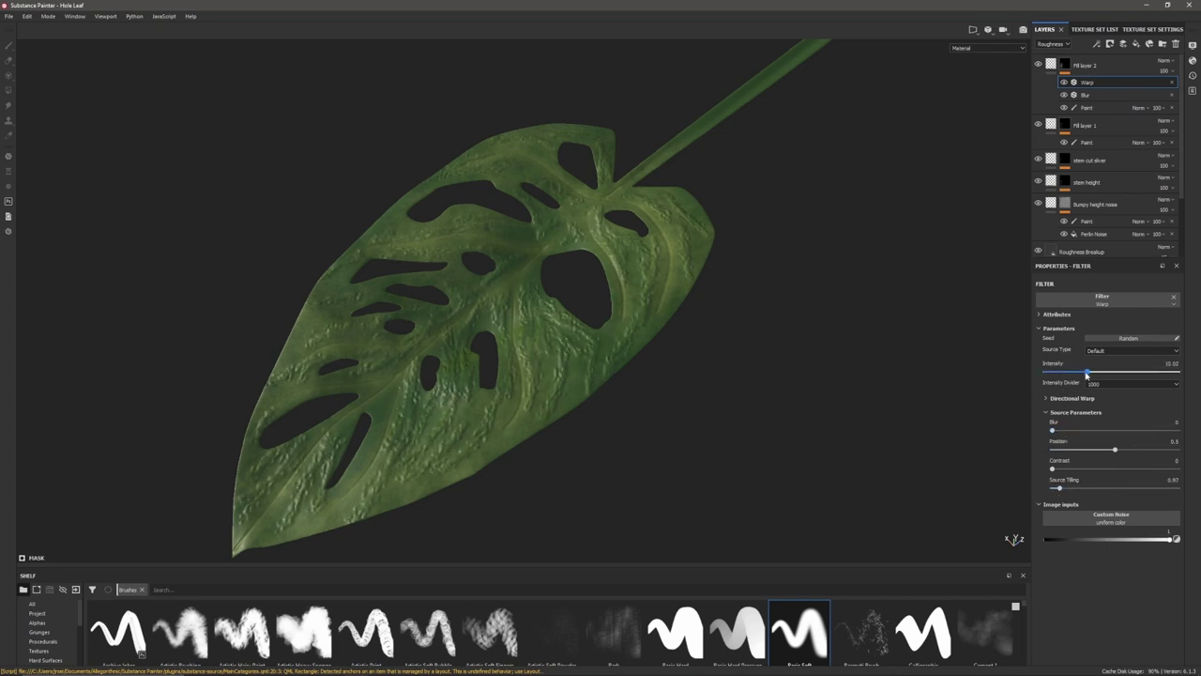
drag(1087, 374, 1063, 378)
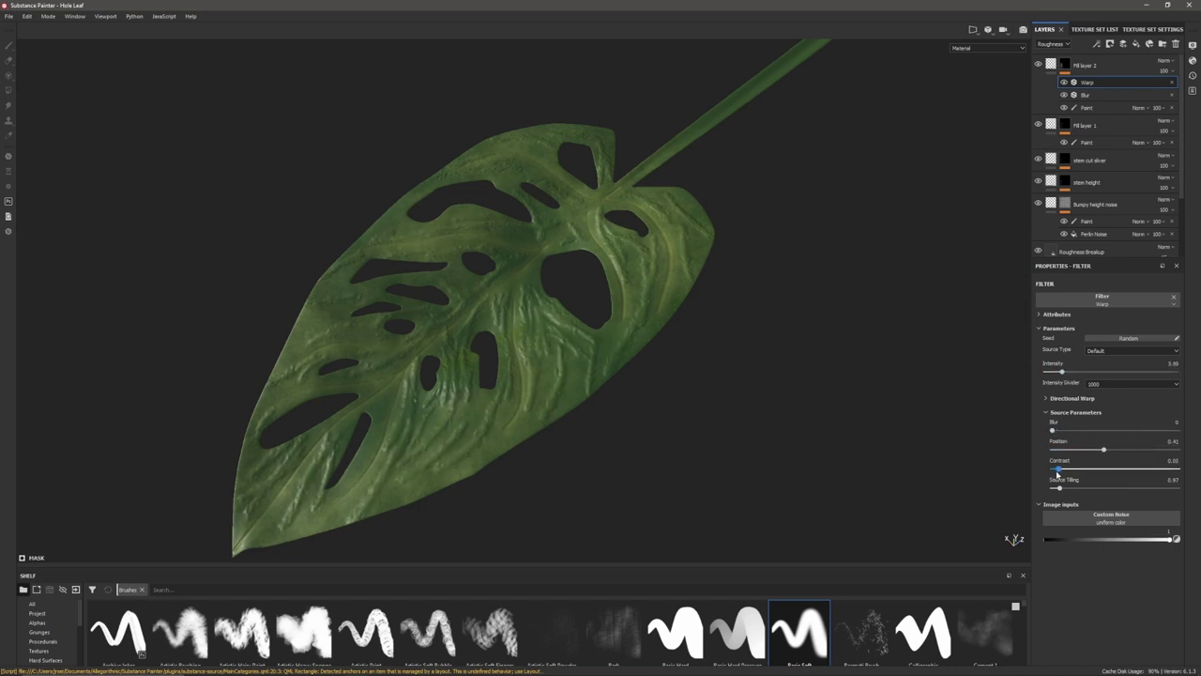
drag(1057, 472, 1060, 469)
drag(1059, 488, 1066, 490)
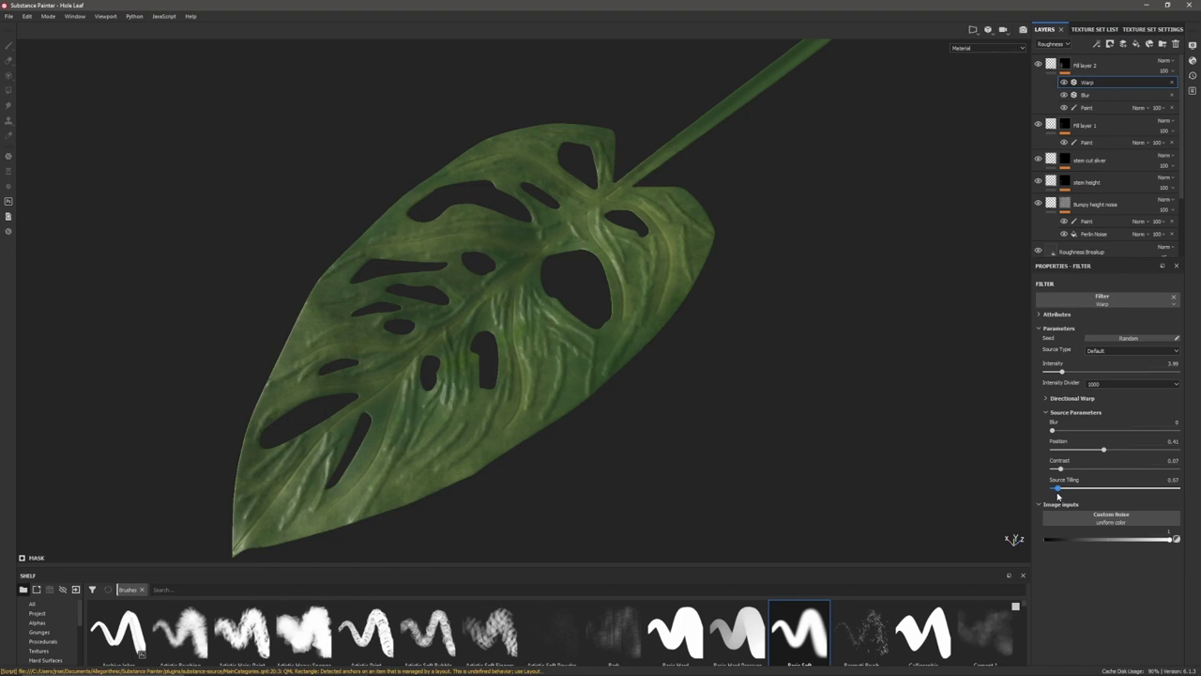
Raise the Blur intensity to 1.02, and set the Warp filter's intensity to 12.64 and source tiling to 0.5
click(1121, 95)
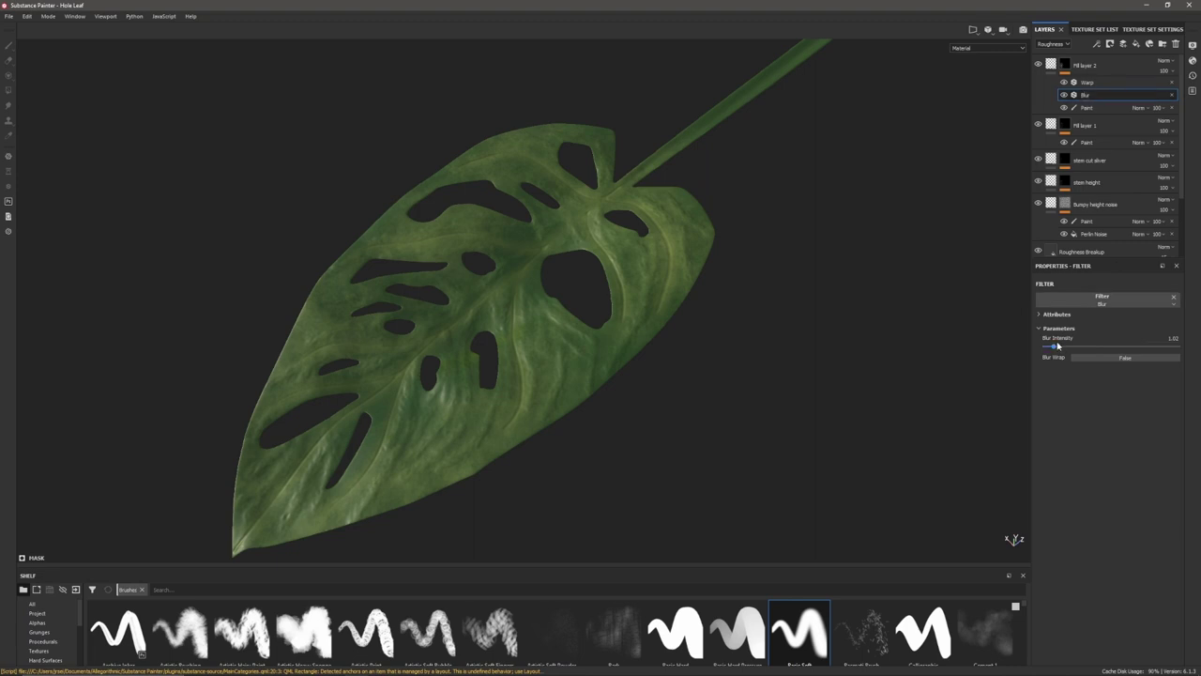
click(1087, 83)
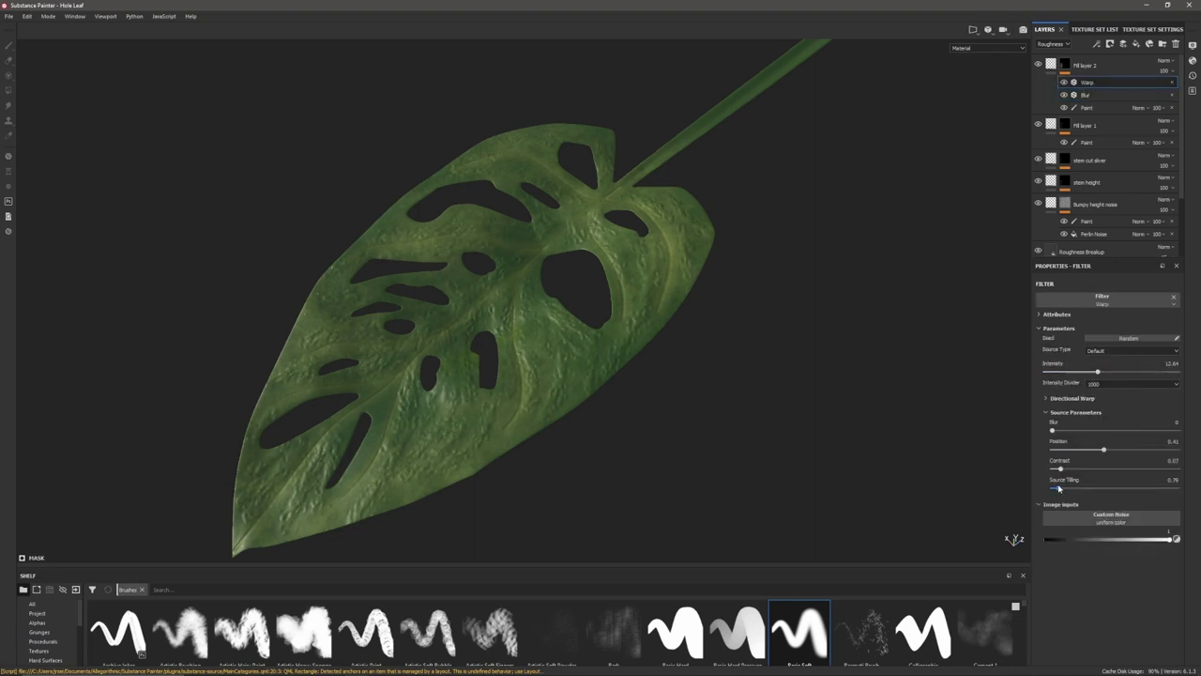
drag(1058, 488, 1058, 489)
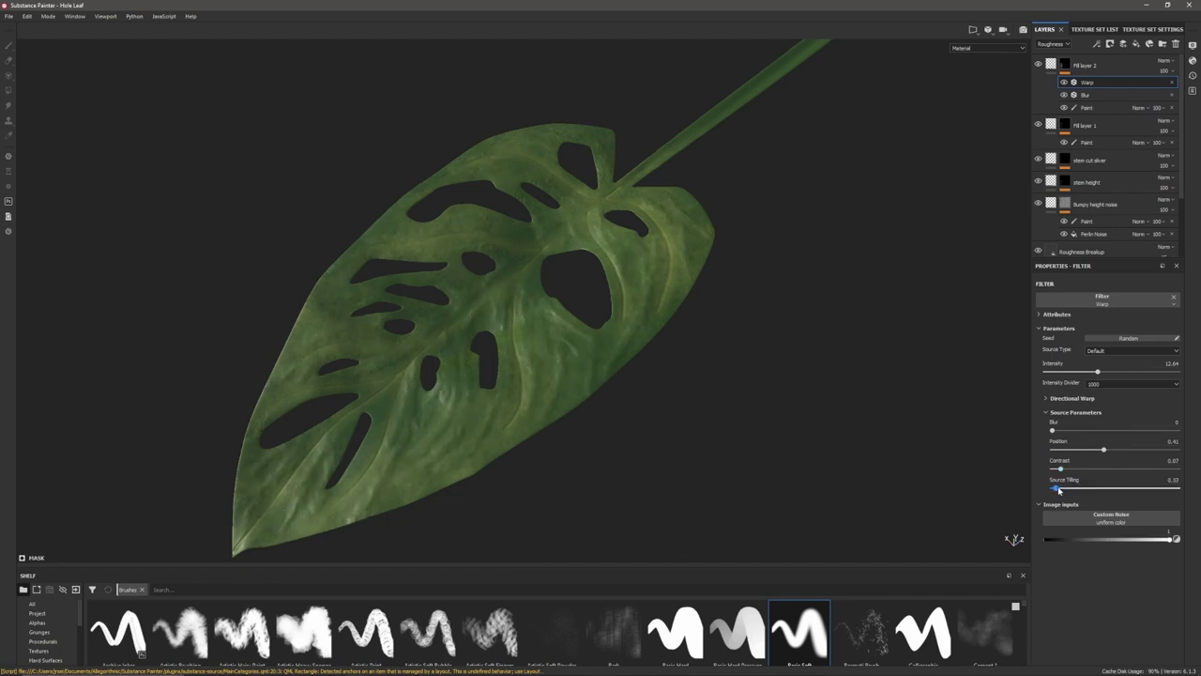
drag(1059, 490, 1061, 505)
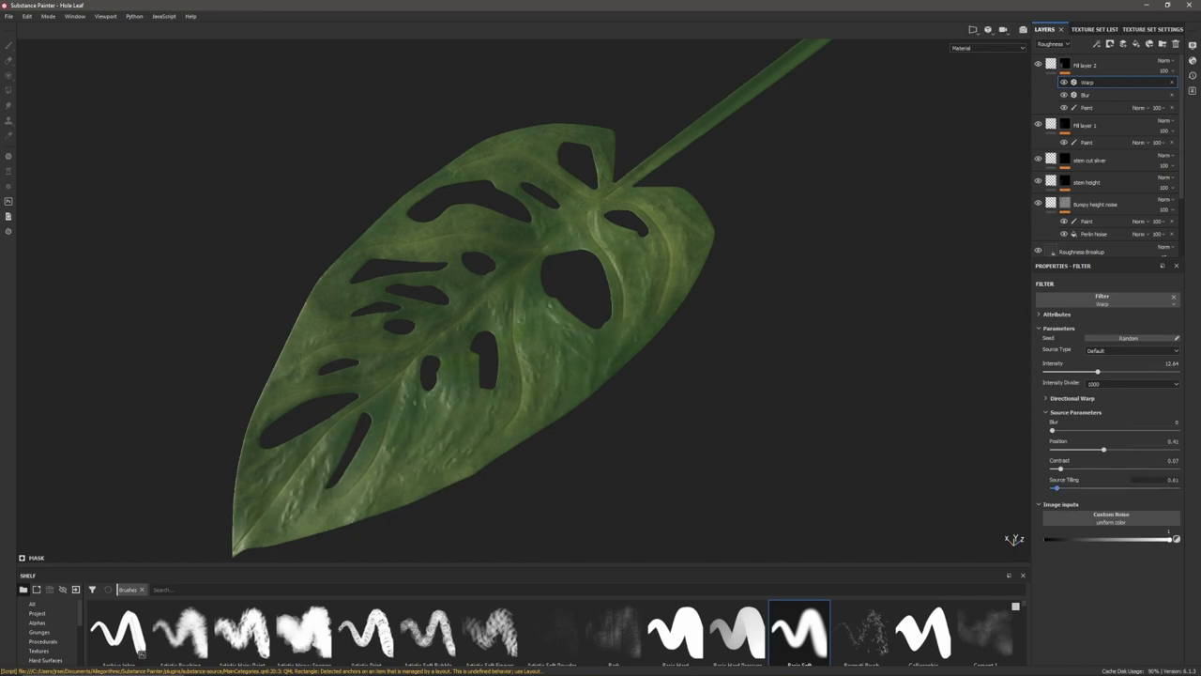
text(5)
key(Return)
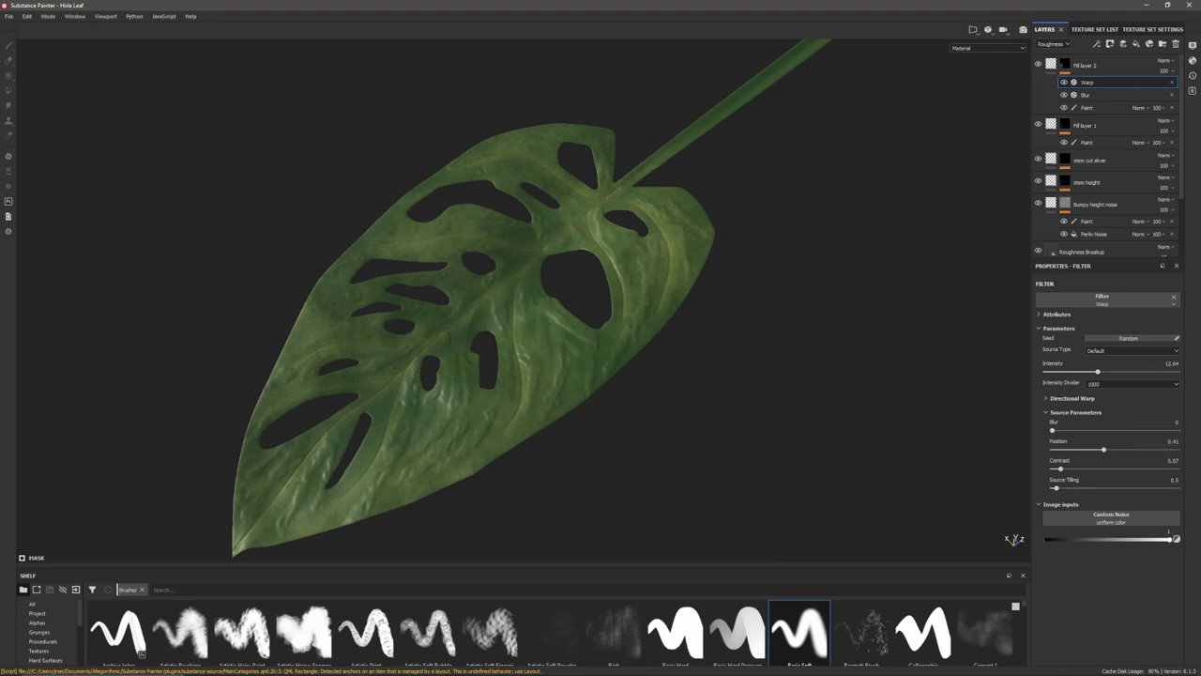
Check the leaf's relief under rotated lighting and slightly lower the Blur filter's intensity
click(1083, 106)
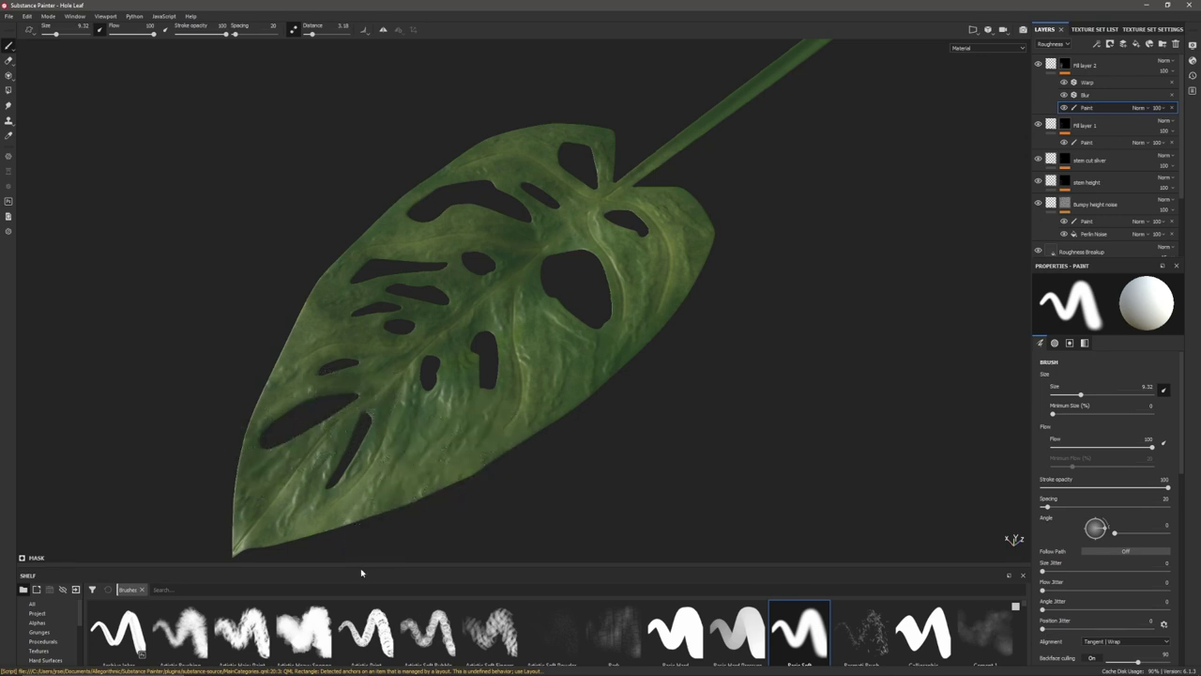
shift+right_drag(497, 369, 531, 375)
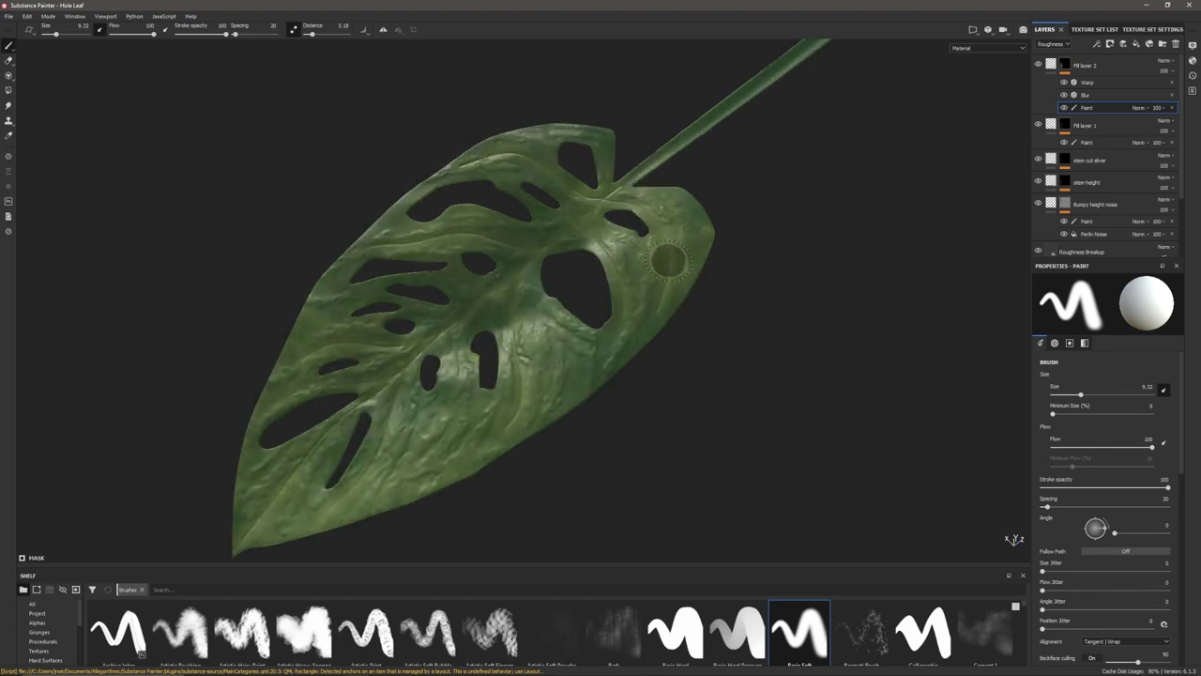
alt+drag(542, 461, 409, 427)
shift+right_drag(409, 427, 405, 461)
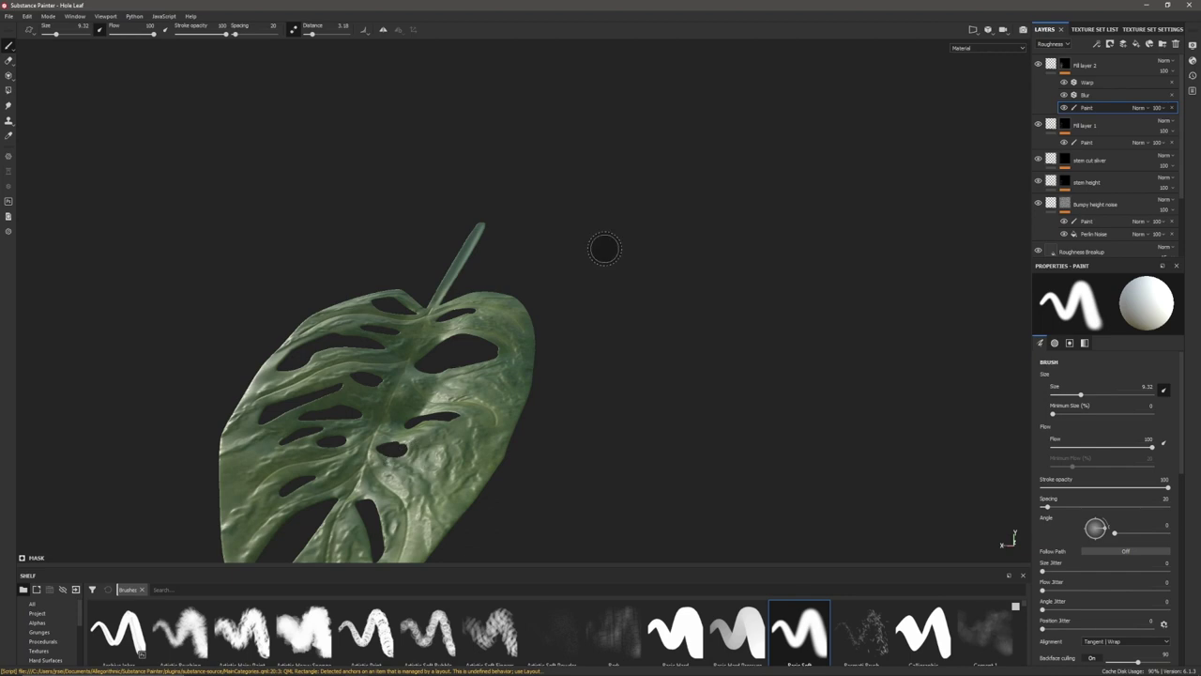
click(1089, 95)
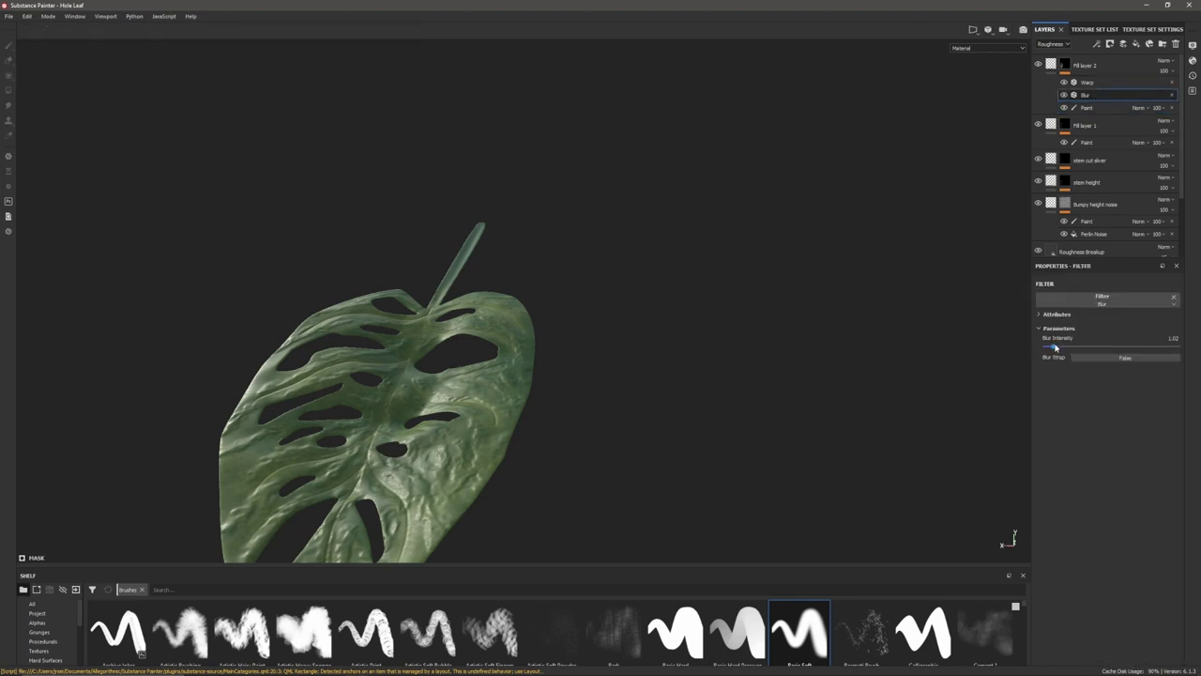
mouse_move(1056, 348)
mouse_down()
mouse_move(1046, 347)
mouse_move(1051, 356)
mouse_up()
Set the Warp filter's source tiling to 0.45 and inspect the leaf surface up close under different lighting
click(1089, 82)
key(Delete)
text(4)
key(Return)
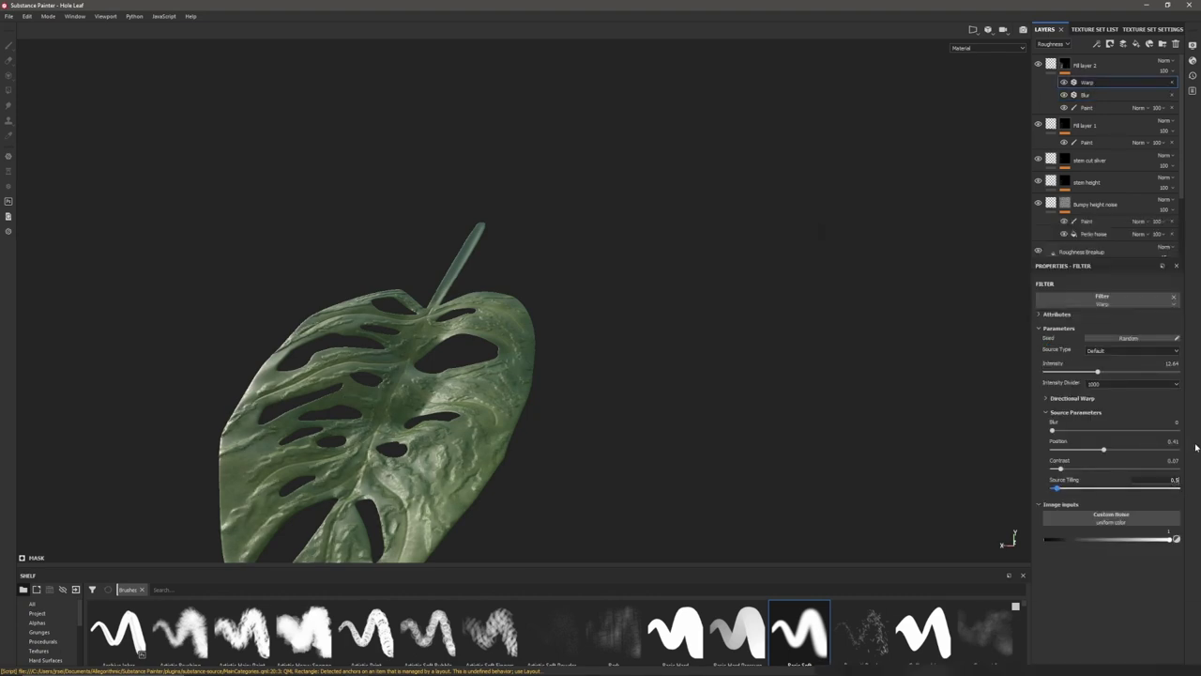
click(1176, 482)
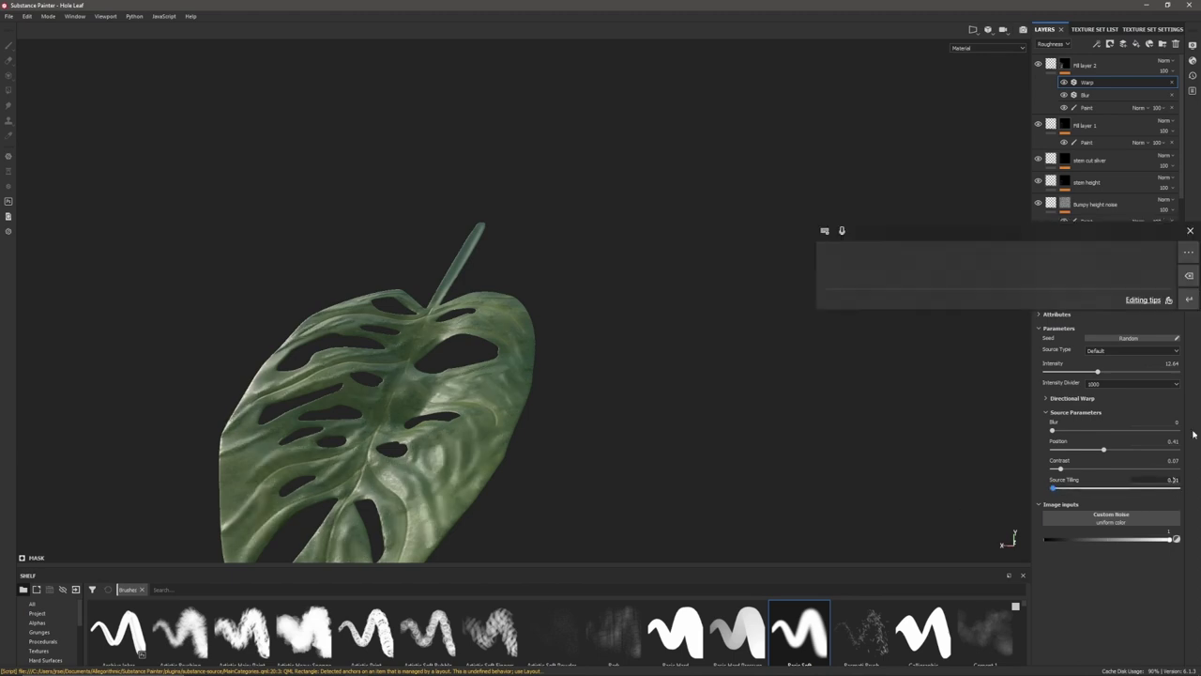
text(5)
key(Return)
alt+drag(407, 415, 162, 419)
alt+right_drag(437, 401, 478, 492)
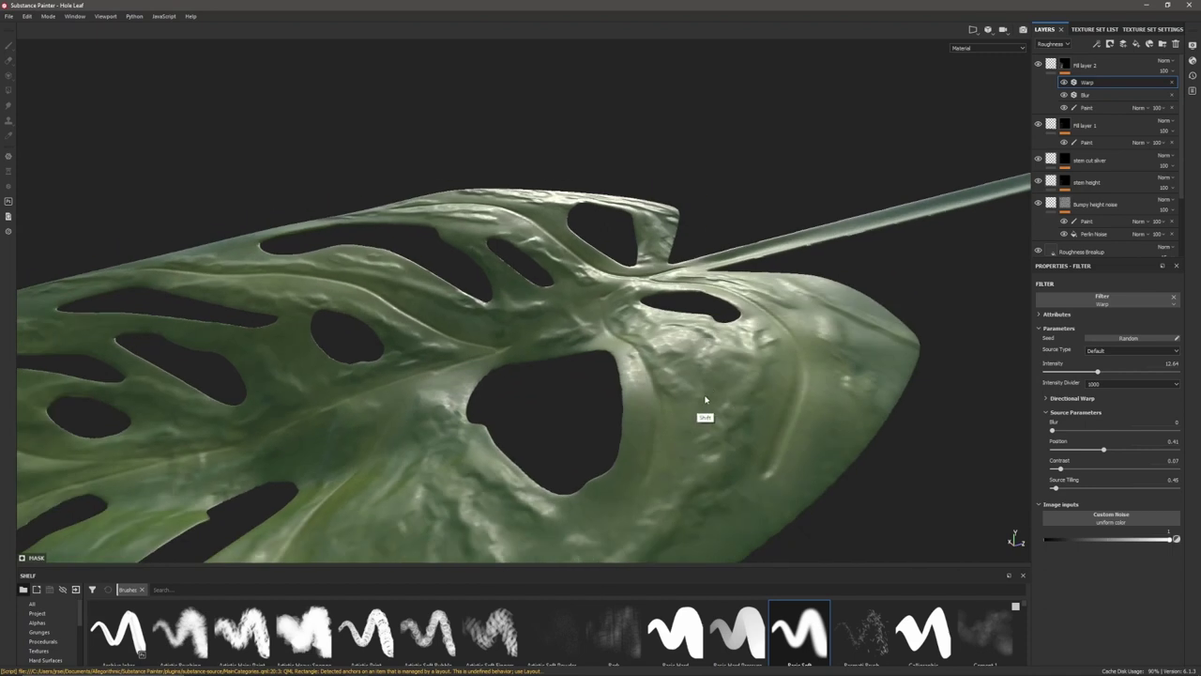
shift+right_drag(700, 411, 713, 423)
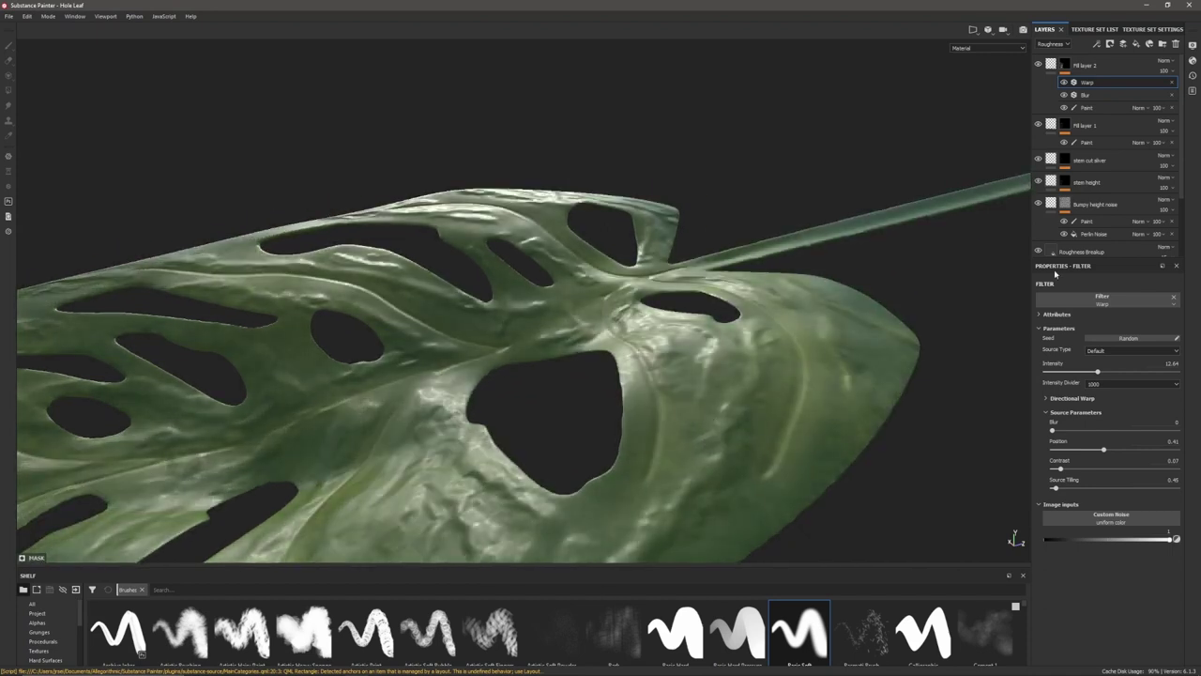
Set the Roughness Breakup layer's grunge balance to about 0.38, checking the sheen across the leaf
click(1097, 221)
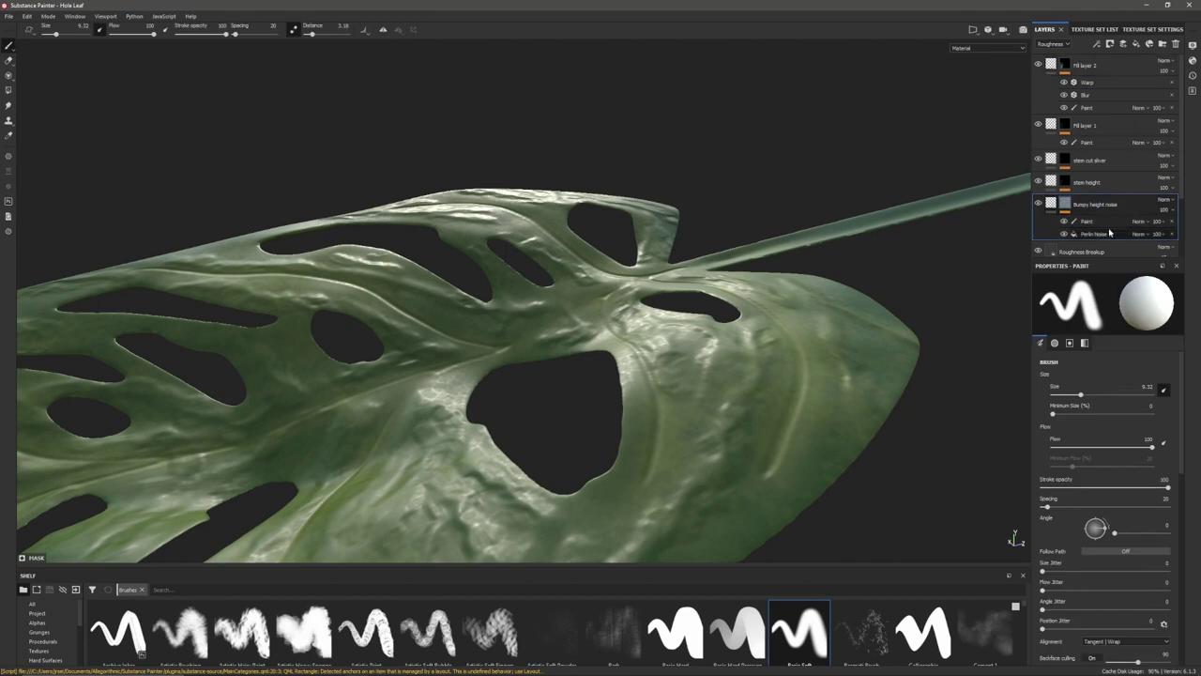
scroll(1107, 225, down, 2)
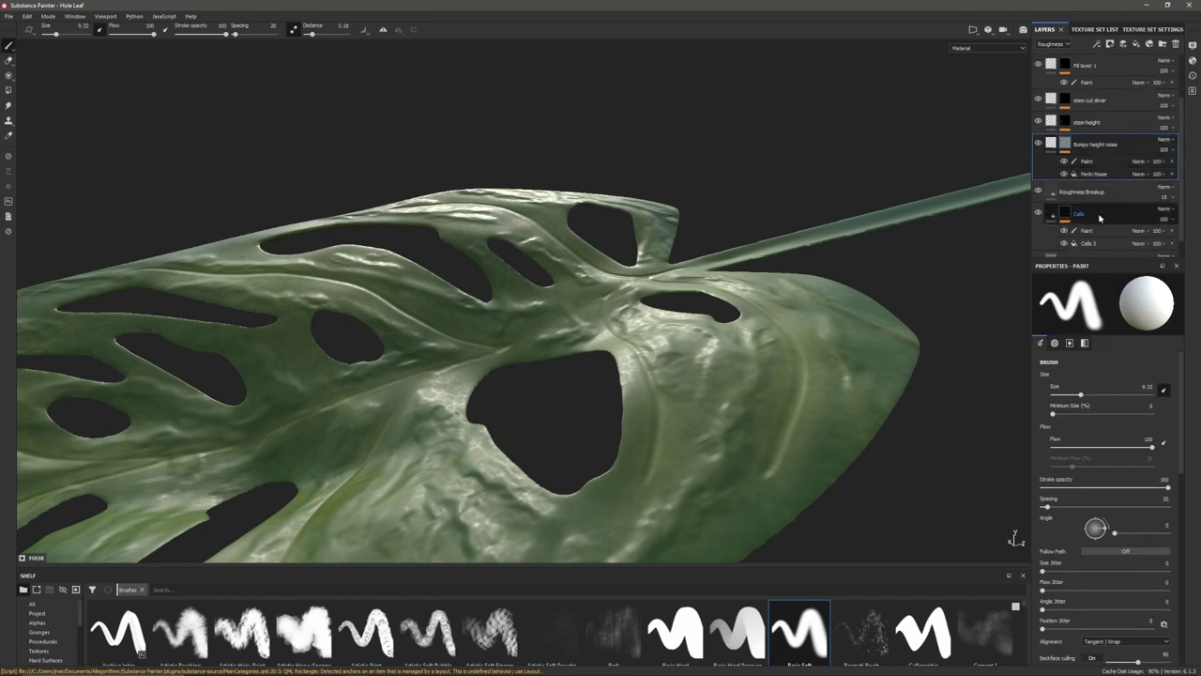
click(1100, 217)
click(1084, 197)
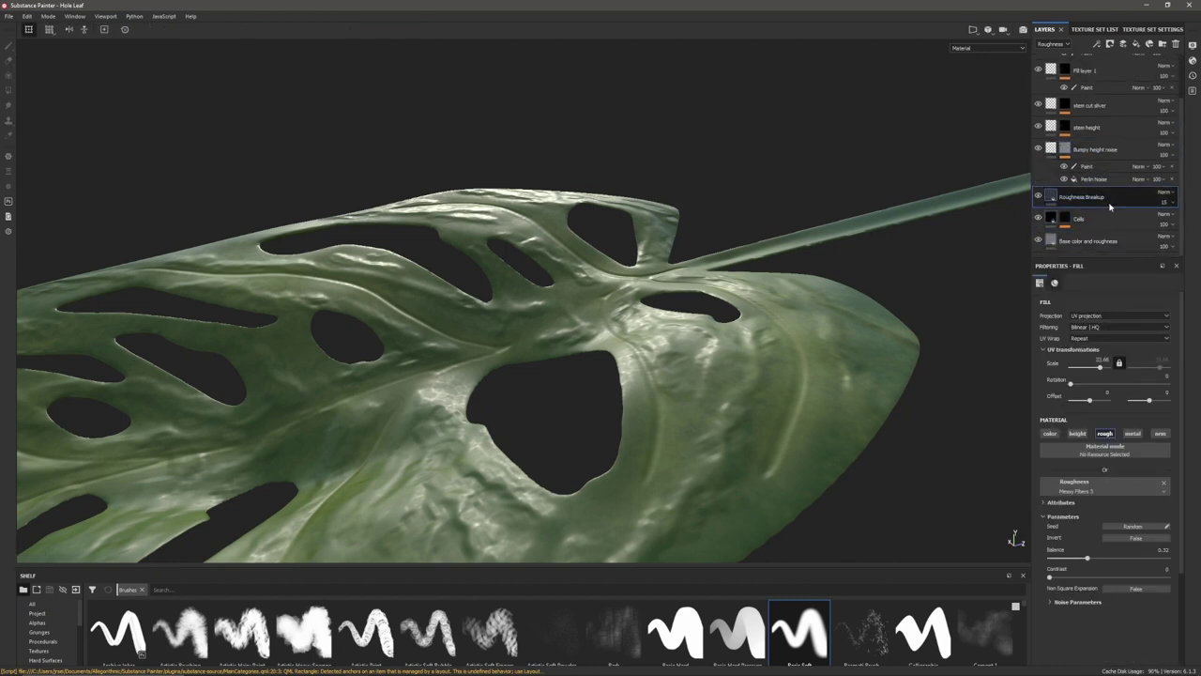
drag(1091, 568, 1120, 571)
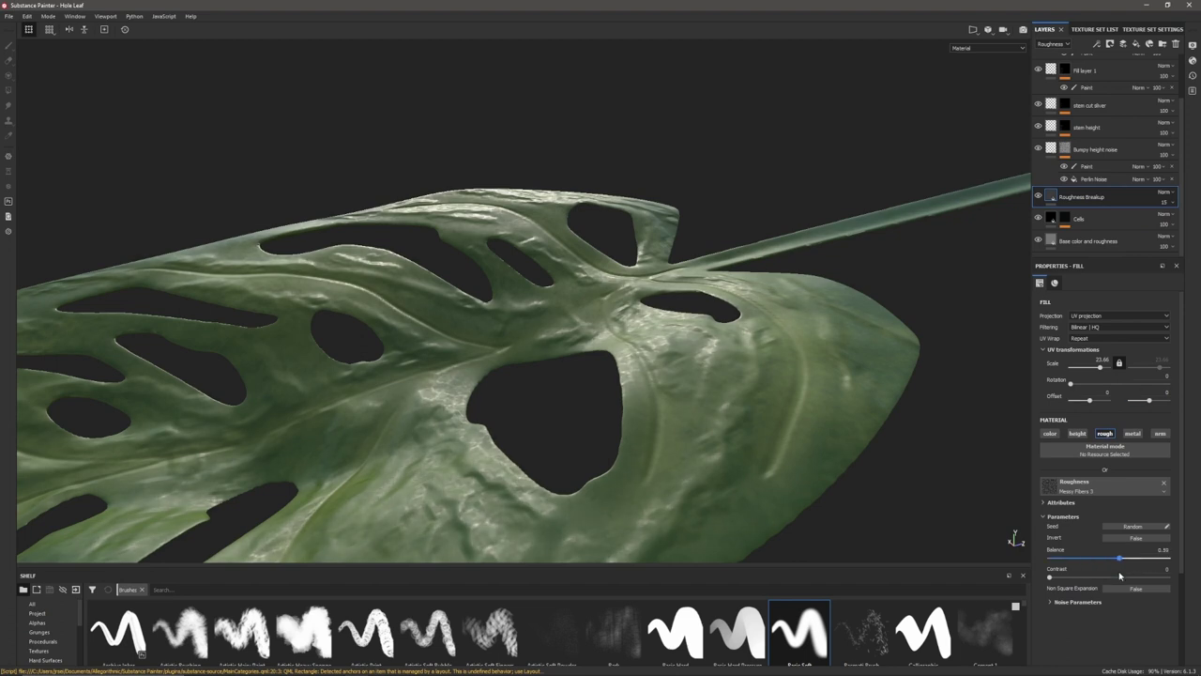
alt+right_drag(648, 287, 579, 328)
alt+drag(579, 327, 787, 226)
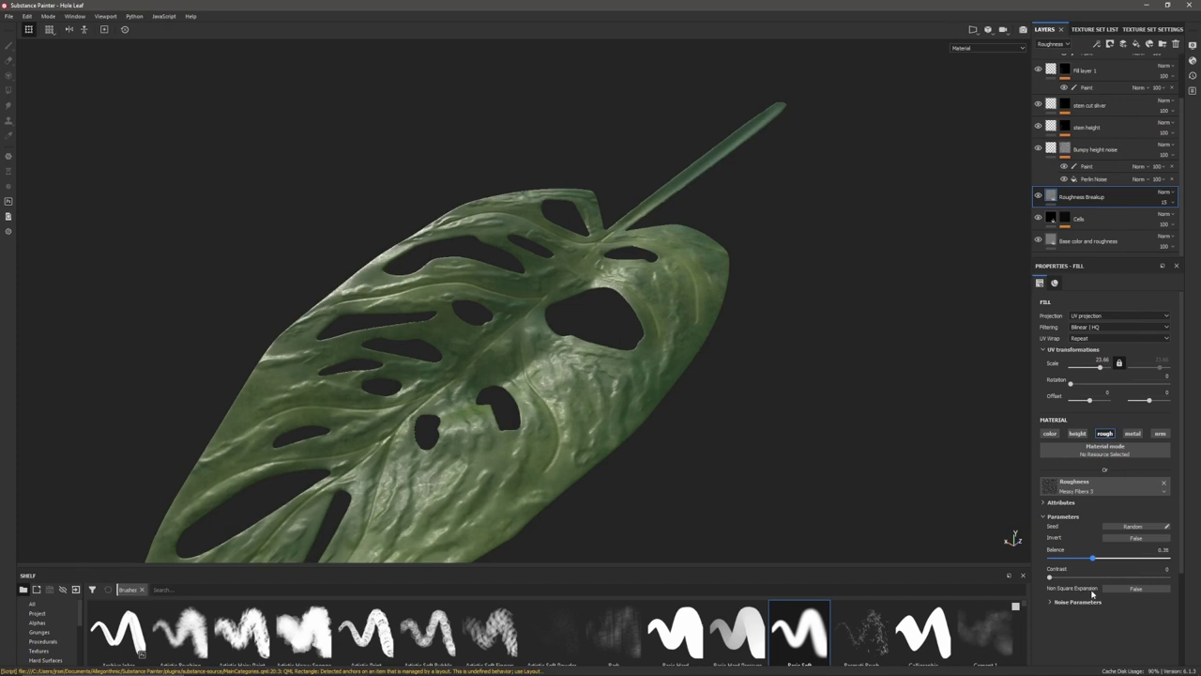
Select the Cells layer and examine the whole leaf from farther away under rotated lighting
click(1079, 219)
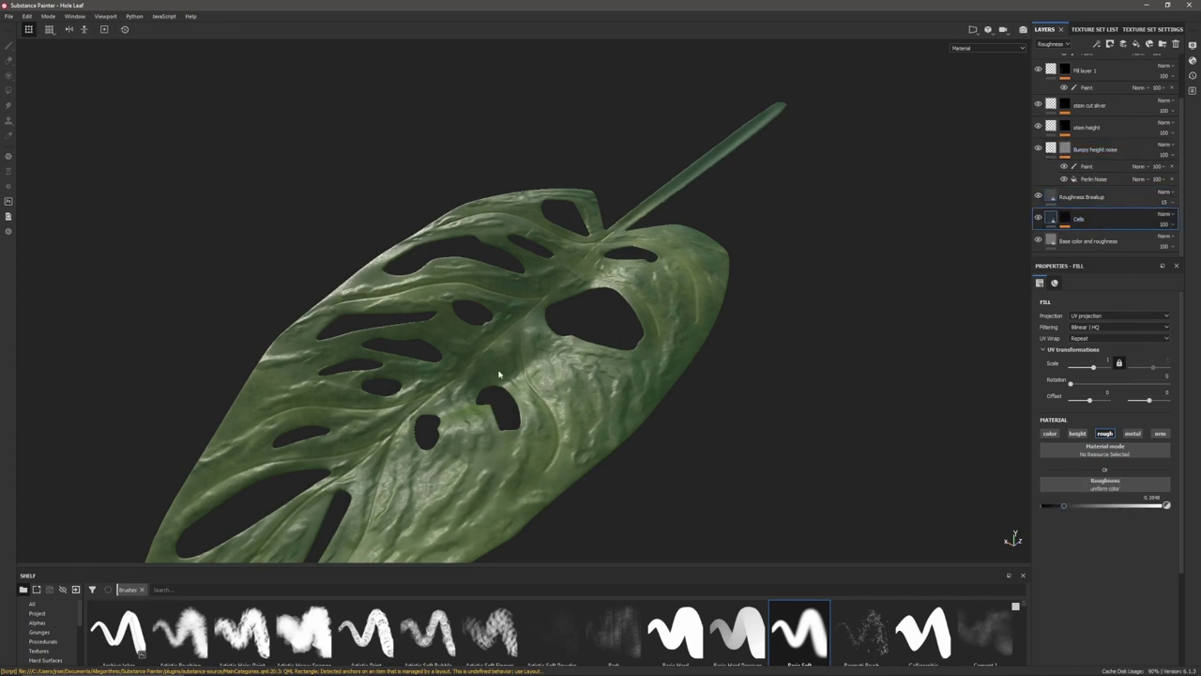
alt+right_drag(510, 418, 528, 336)
shift+right_drag(525, 319, 536, 300)
mouse_move(568, 379)
shift+right_down()
mouse_move(544, 397)
mouse_move(561, 407)
mouse_move(572, 391)
mouse_move(550, 401)
mouse_move(531, 372)
mouse_move(552, 404)
mouse_move(560, 396)
shift+right_up()
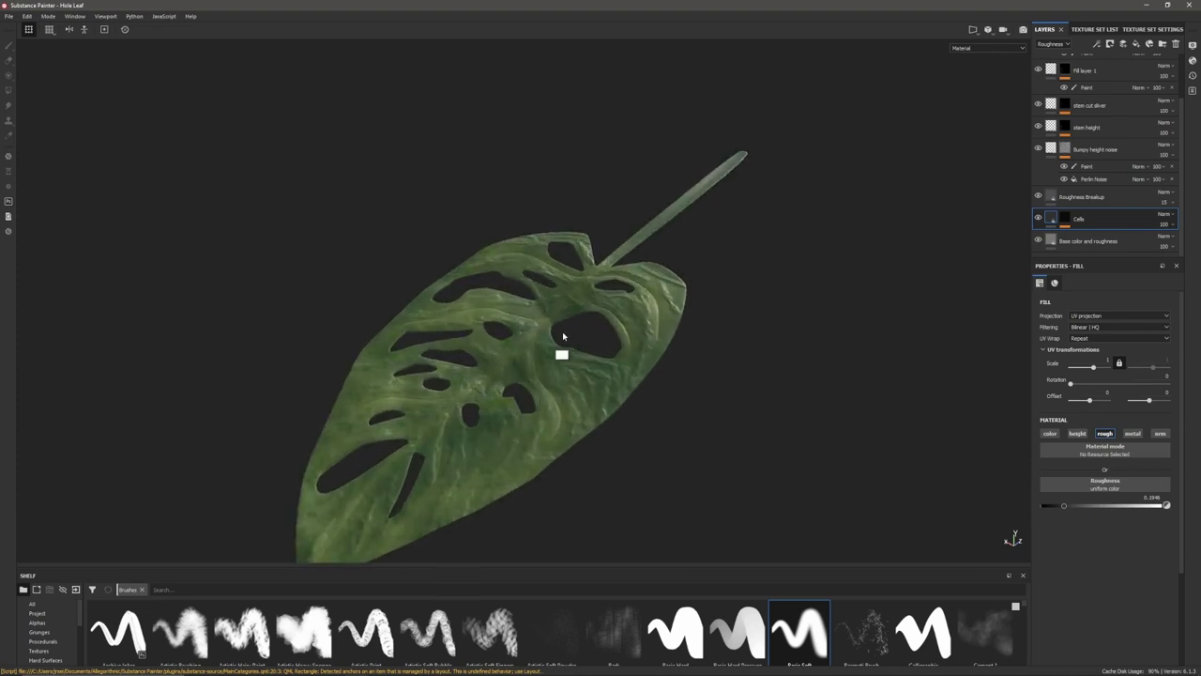
alt+right_drag(563, 317, 536, 424)
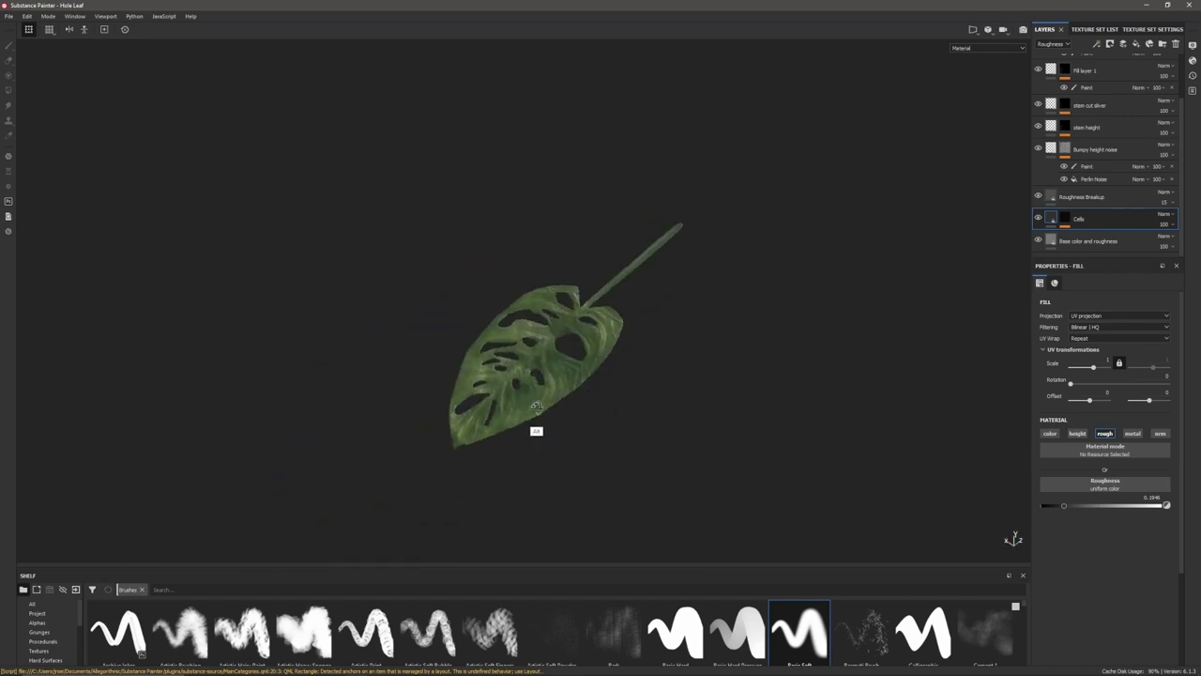
Set the Blur filter's intensity on Fill layer 2 to 1.48 and check the leaf under rotated lighting
scroll(1126, 141, up, 2)
click(1088, 95)
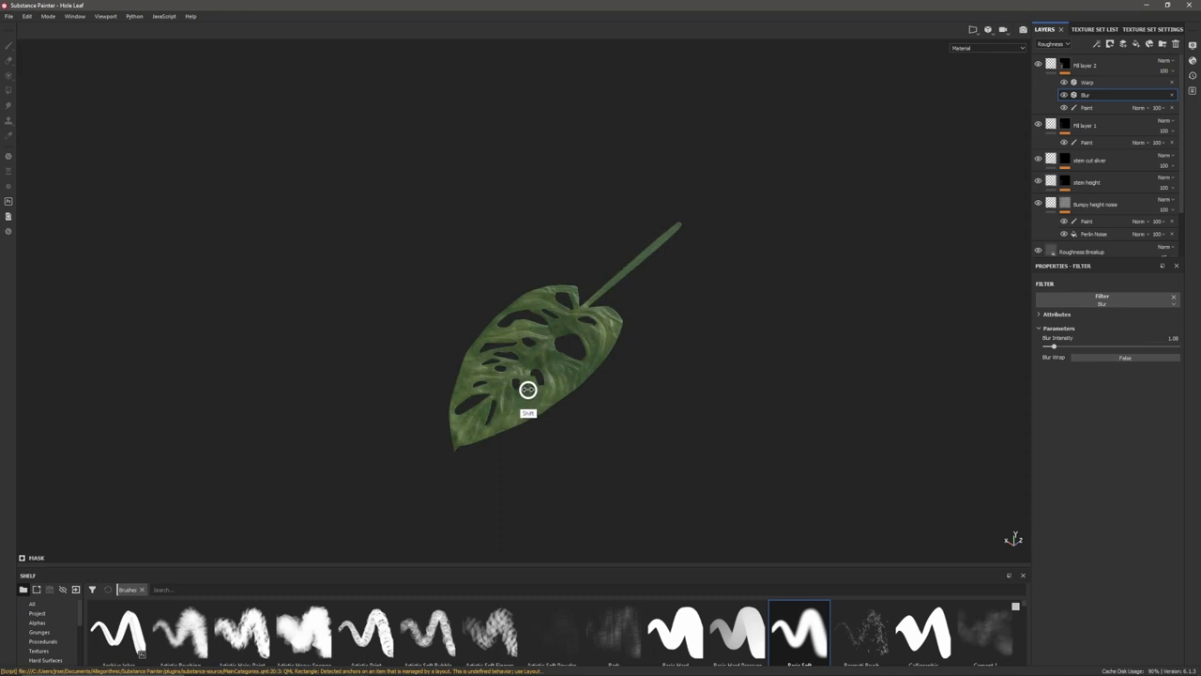
click(1053, 347)
drag(1054, 346, 1054, 358)
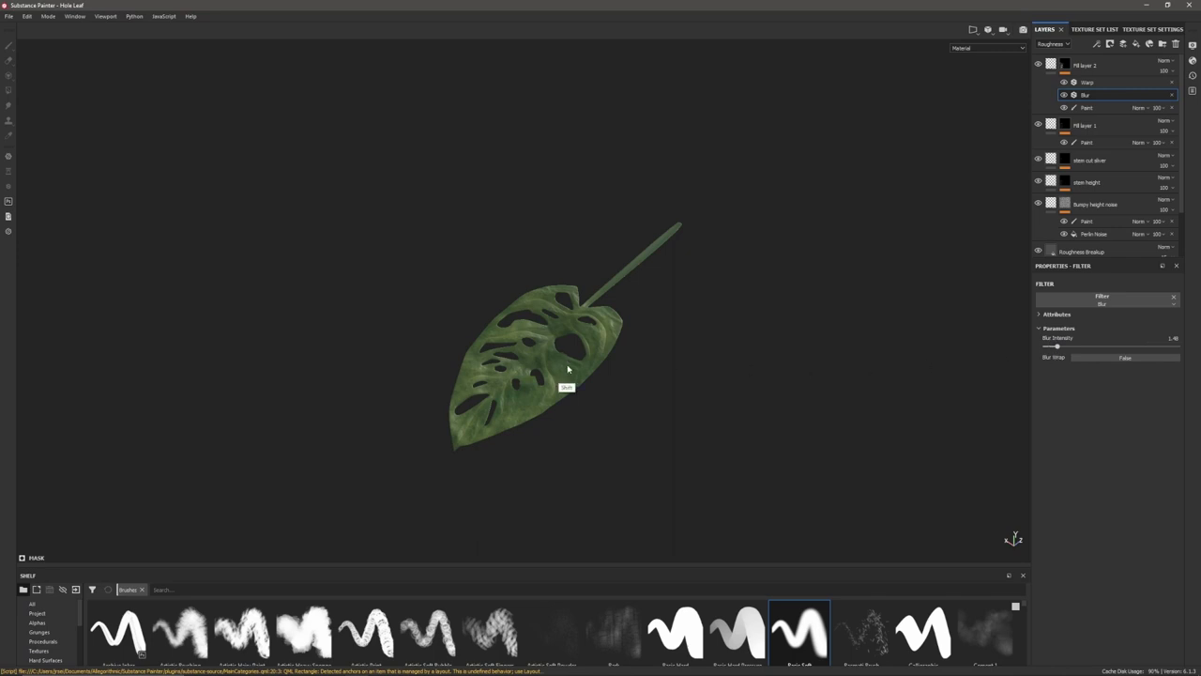
shift+right_drag(566, 375, 611, 375)
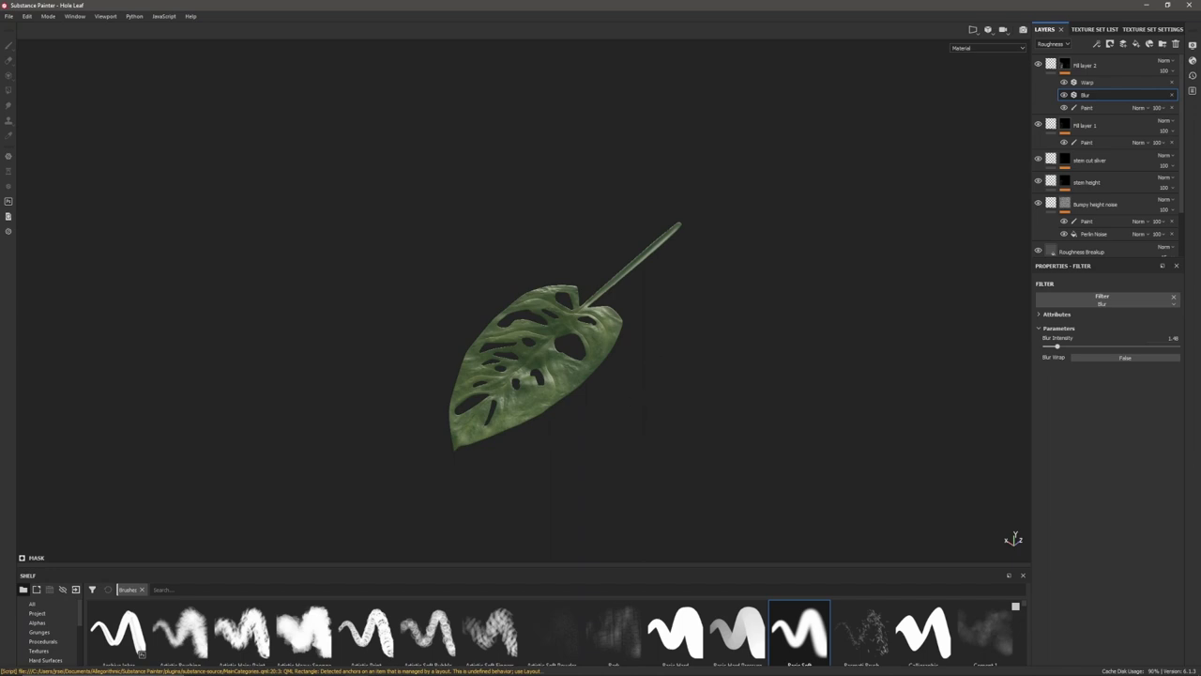
Export the leaf textures as 16-bit PNG files with the PBR Metallic Roughness template, then close the export dialog
click(9, 16)
click(54, 182)
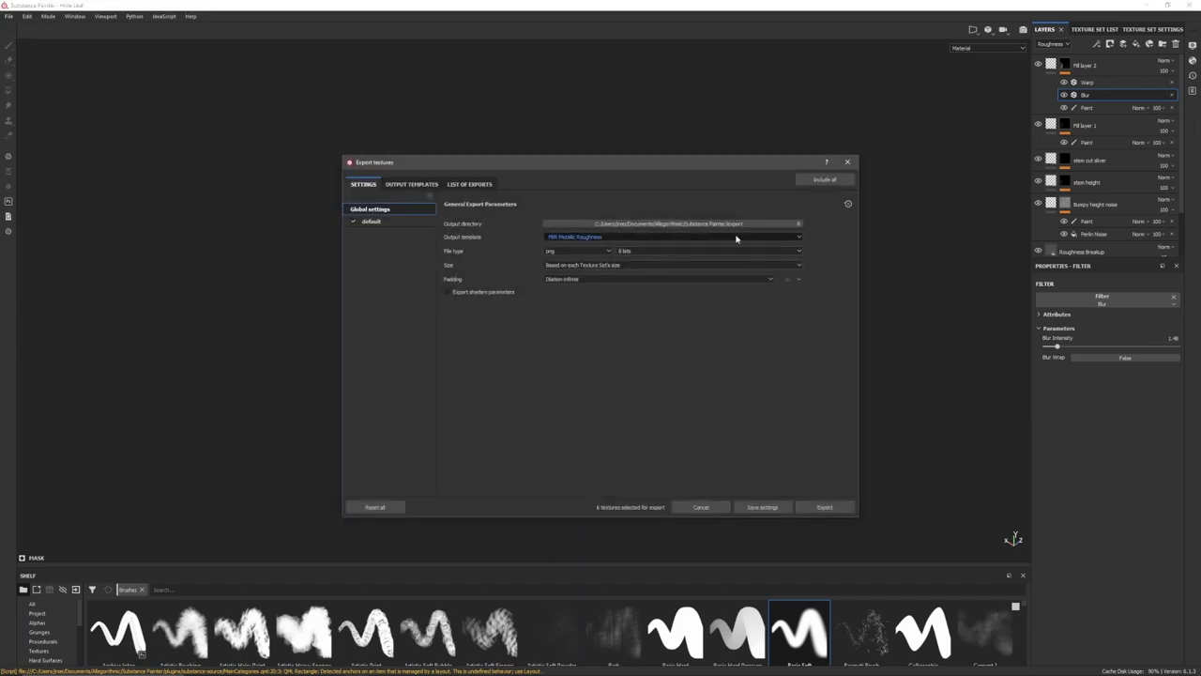
click(721, 253)
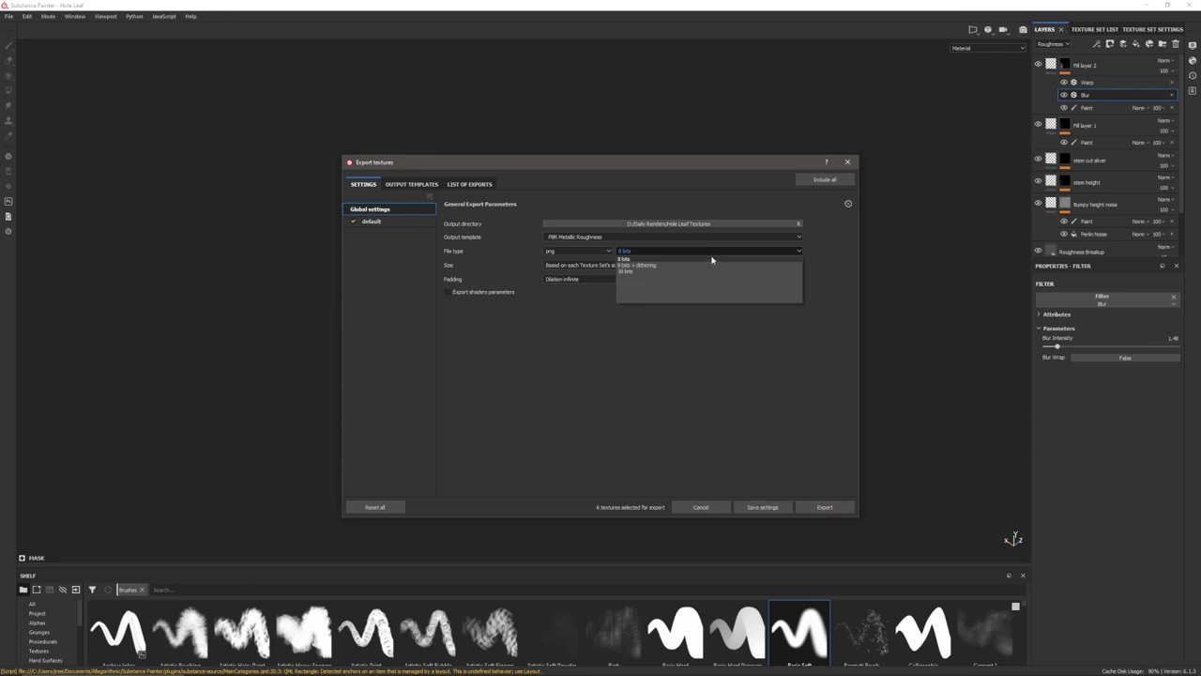
click(704, 271)
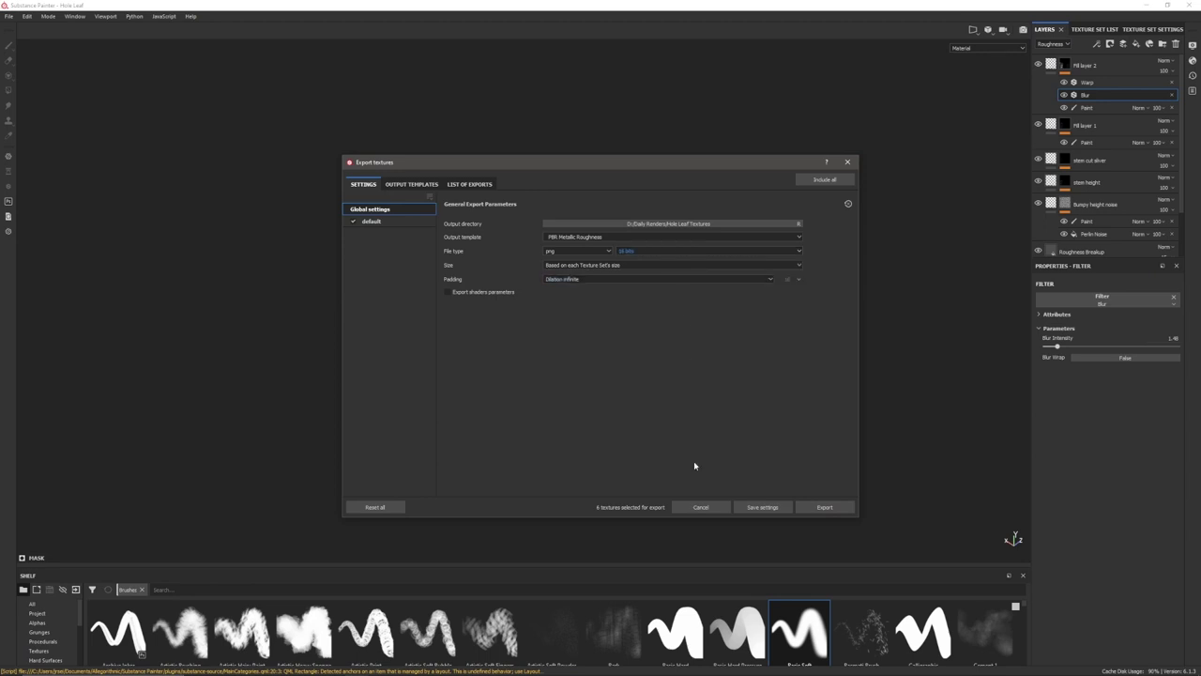
click(822, 508)
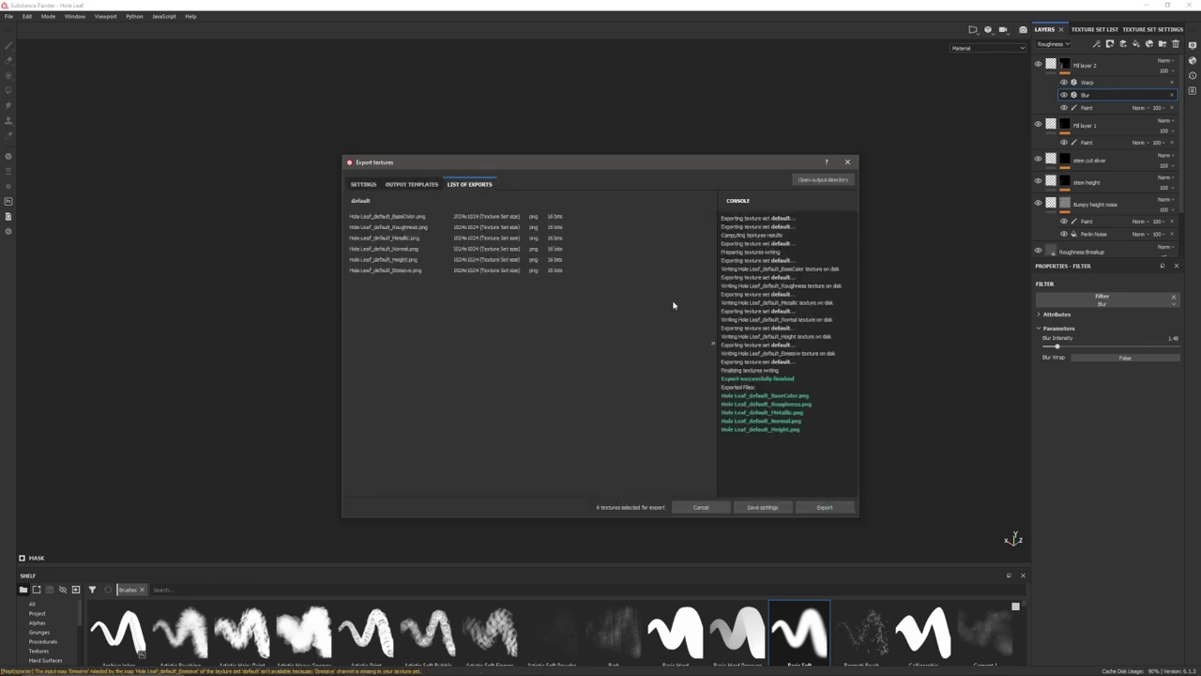
click(848, 163)
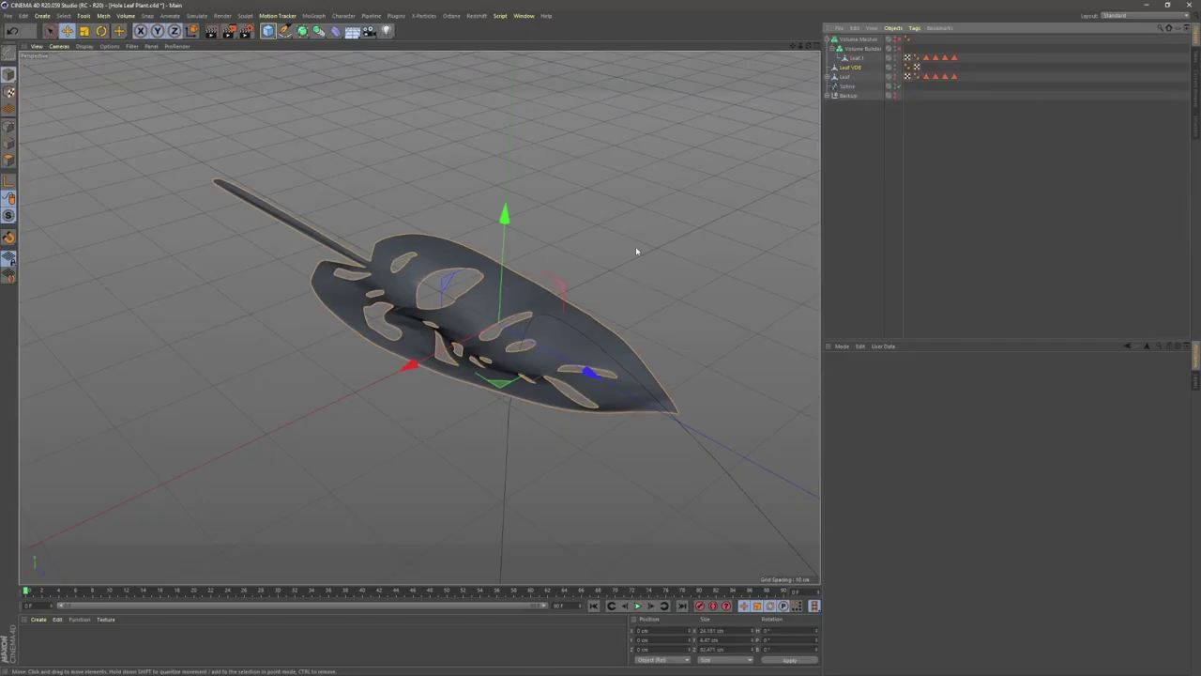
In Cinema 4D, tidy the object hierarchy by moving the Volume Mesher into the Backup group and the Spline to the top
mouse_move(858, 40)
mouse_down()
mouse_move(855, 95)
mouse_move(855, 39)
mouse_move(851, 53)
mouse_up()
click(828, 68)
click(827, 49)
drag(847, 67, 853, 36)
key(s)
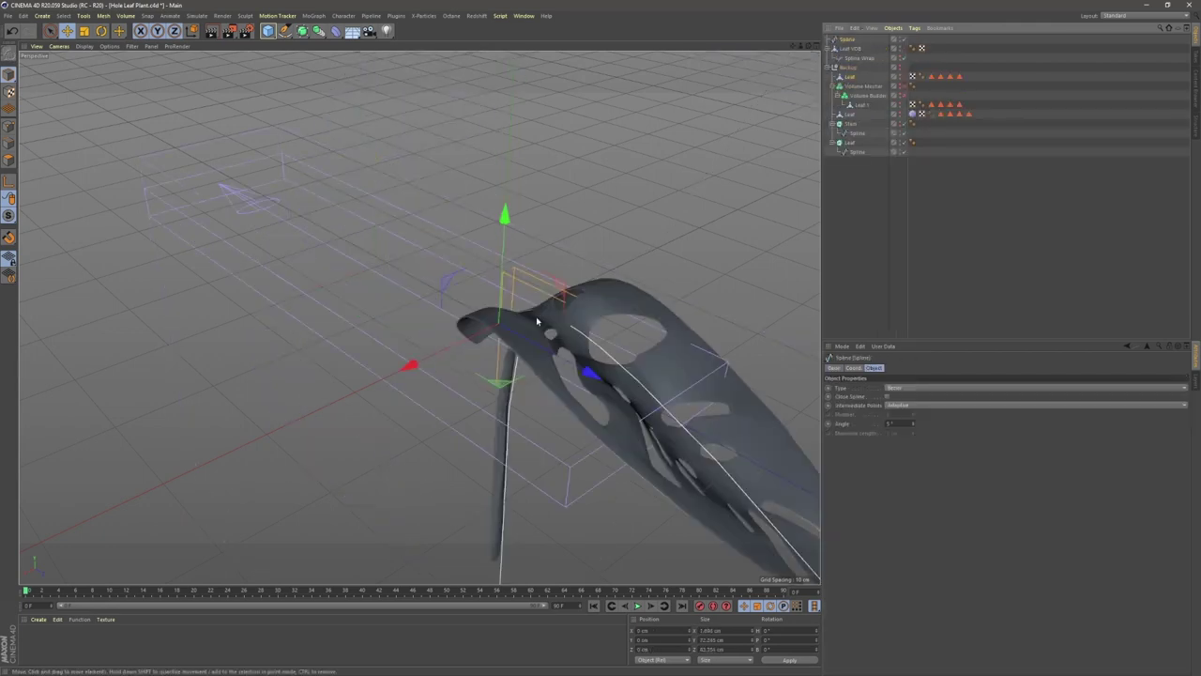
Switch the interface to the Redshift Work (User) layout and frame the bent leaf in the viewport
alt+drag(539, 324, 547, 373)
alt+middle_drag(547, 373, 499, 310)
alt+drag(523, 405, 371, 392)
alt+middle_drag(660, 357, 538, 357)
alt+drag(553, 349, 563, 402)
click(1140, 15)
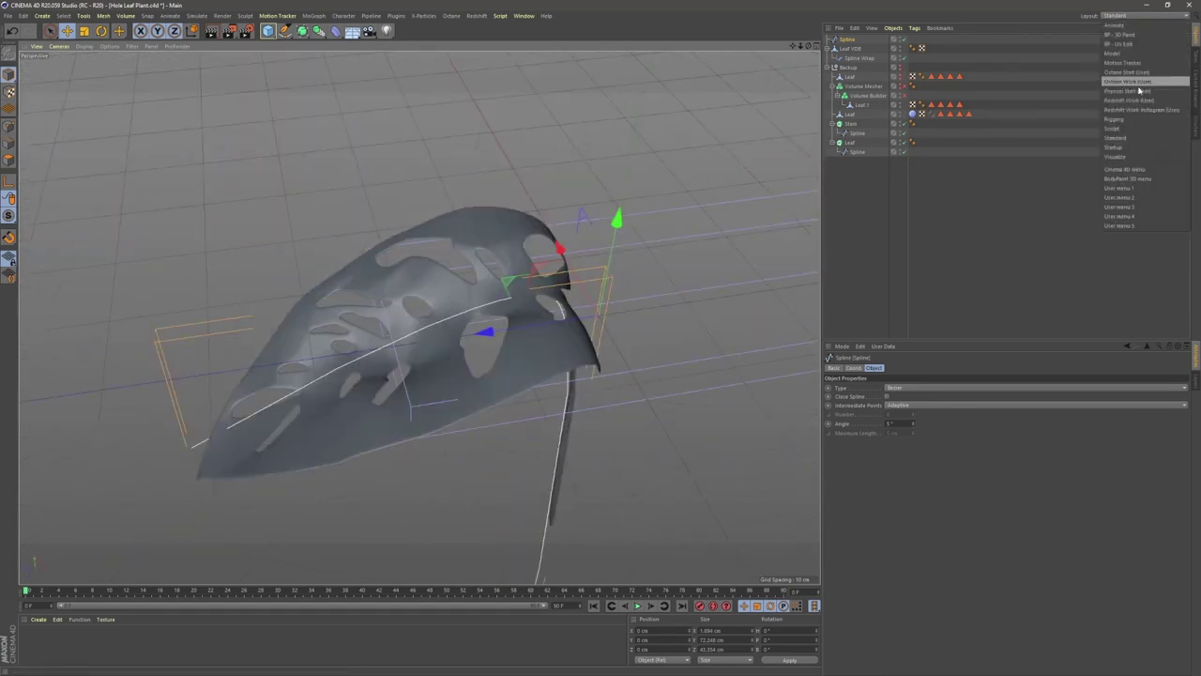
click(1140, 81)
scroll(912, 394, up, 5)
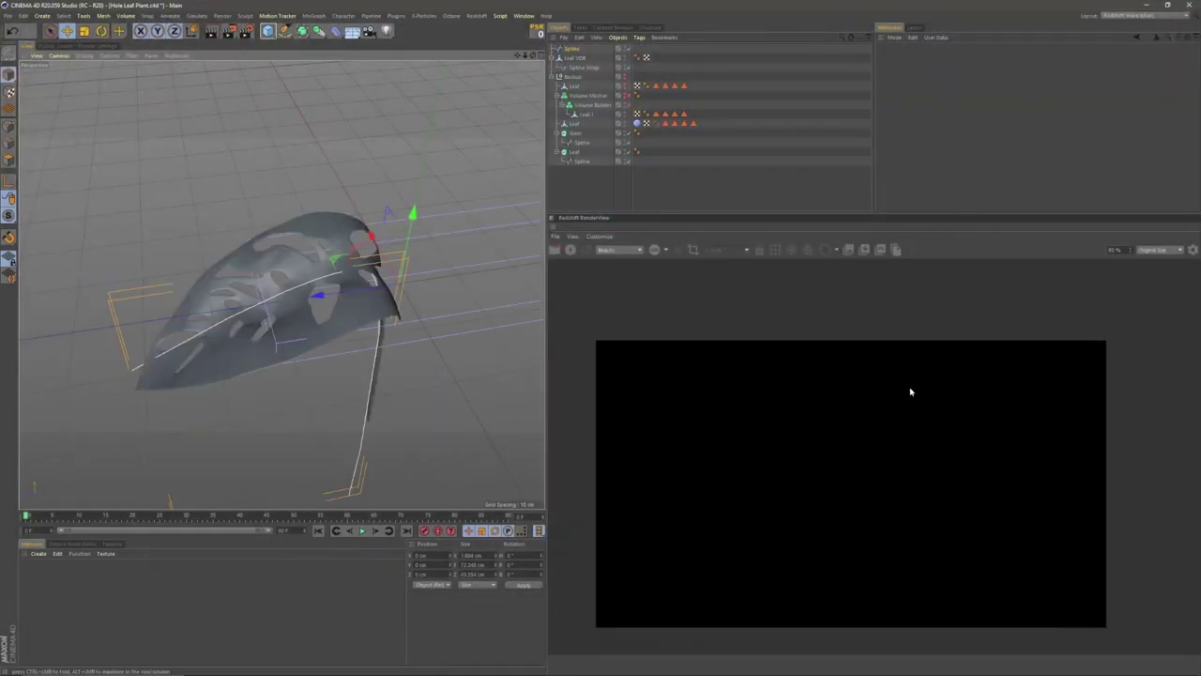
middle_drag(904, 386, 914, 356)
scroll(914, 356, up, 1)
alt+drag(327, 253, 351, 207)
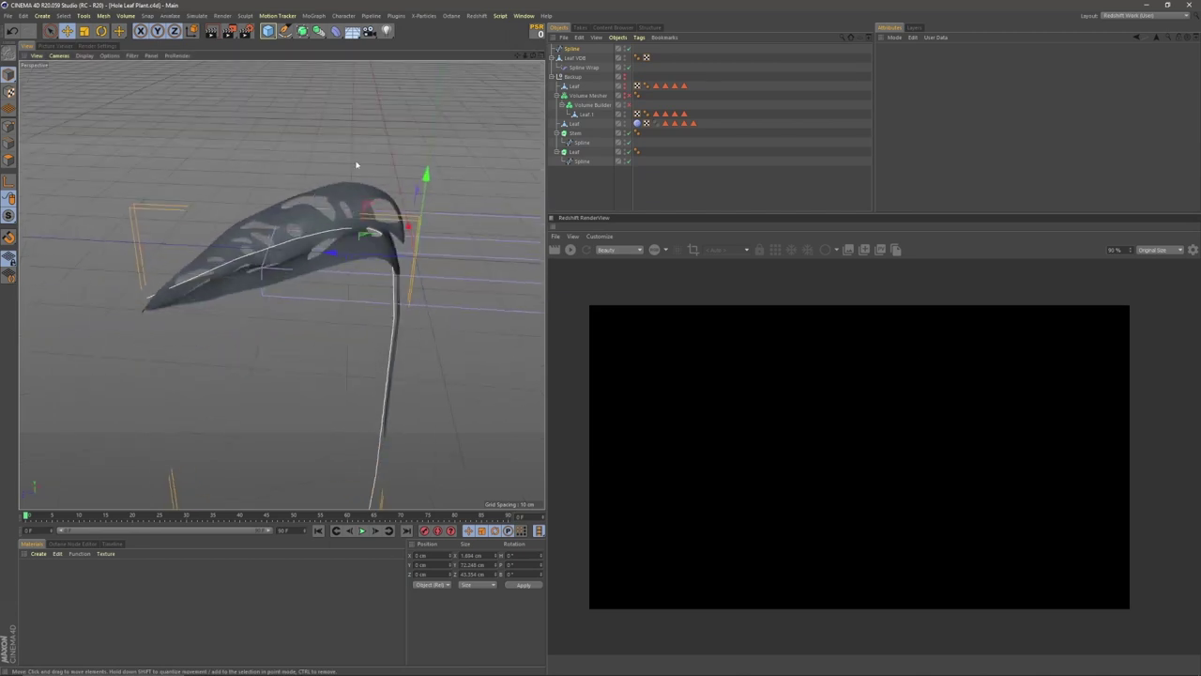
Create a Redshift material and open its shader graph in an enlarged window
click(58, 553)
click(38, 553)
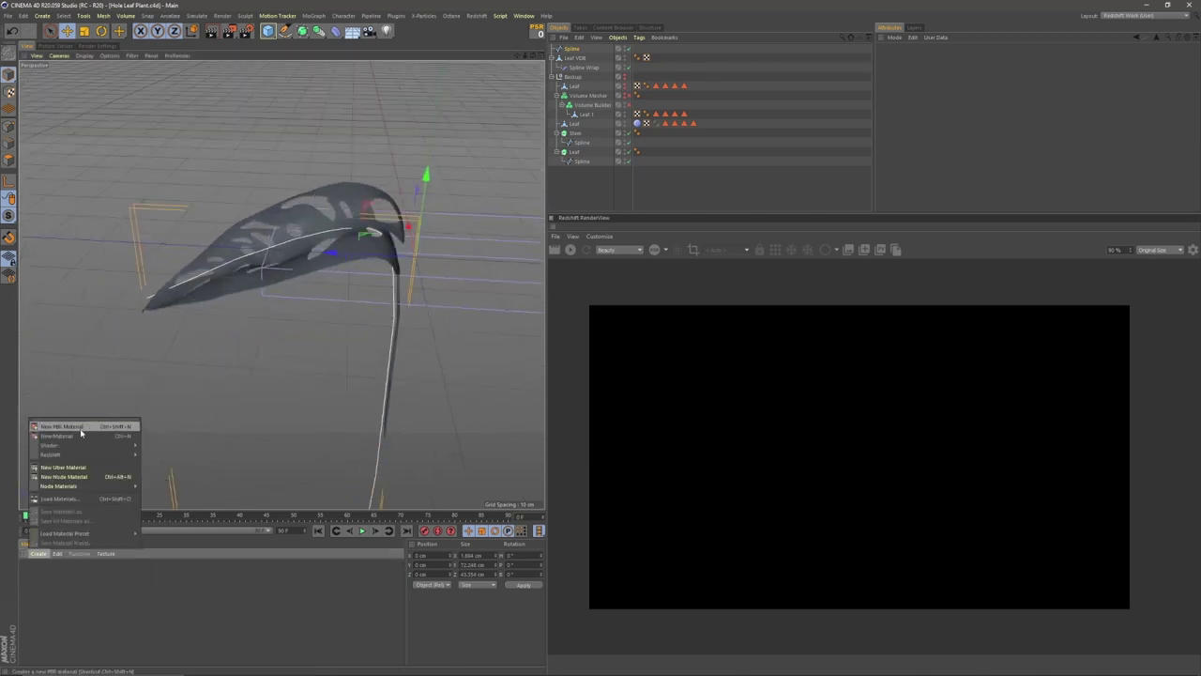
mouse_move(93, 454)
mouse_move(148, 455)
click(188, 456)
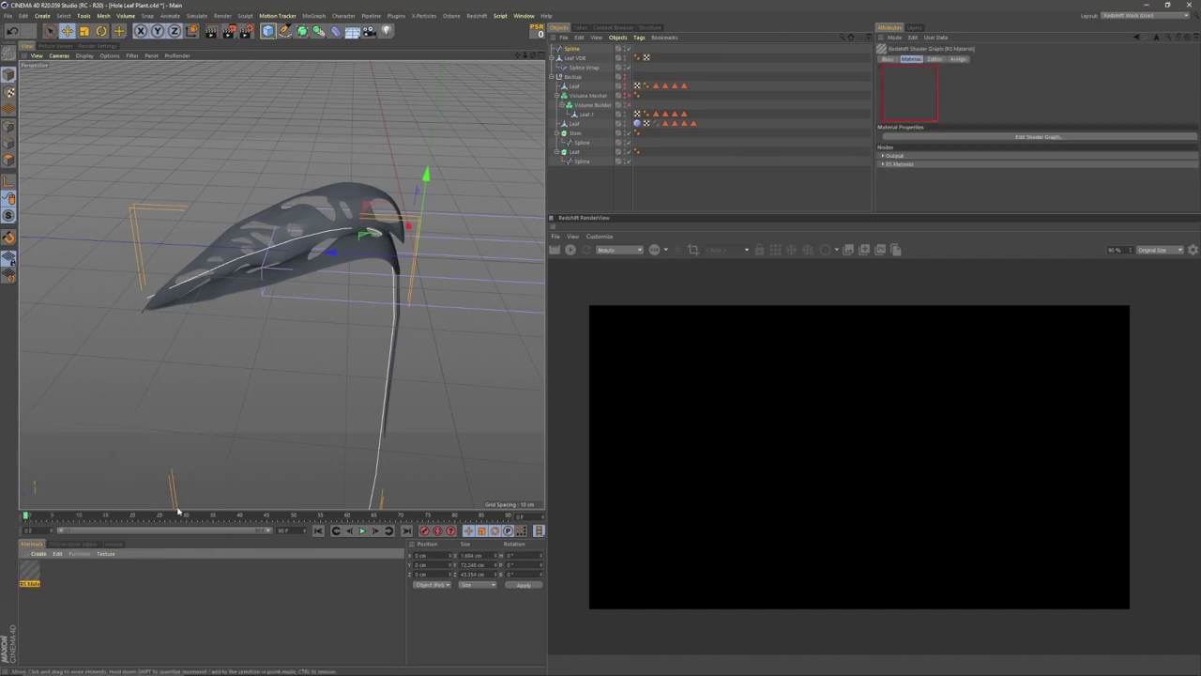
double_click(30, 573)
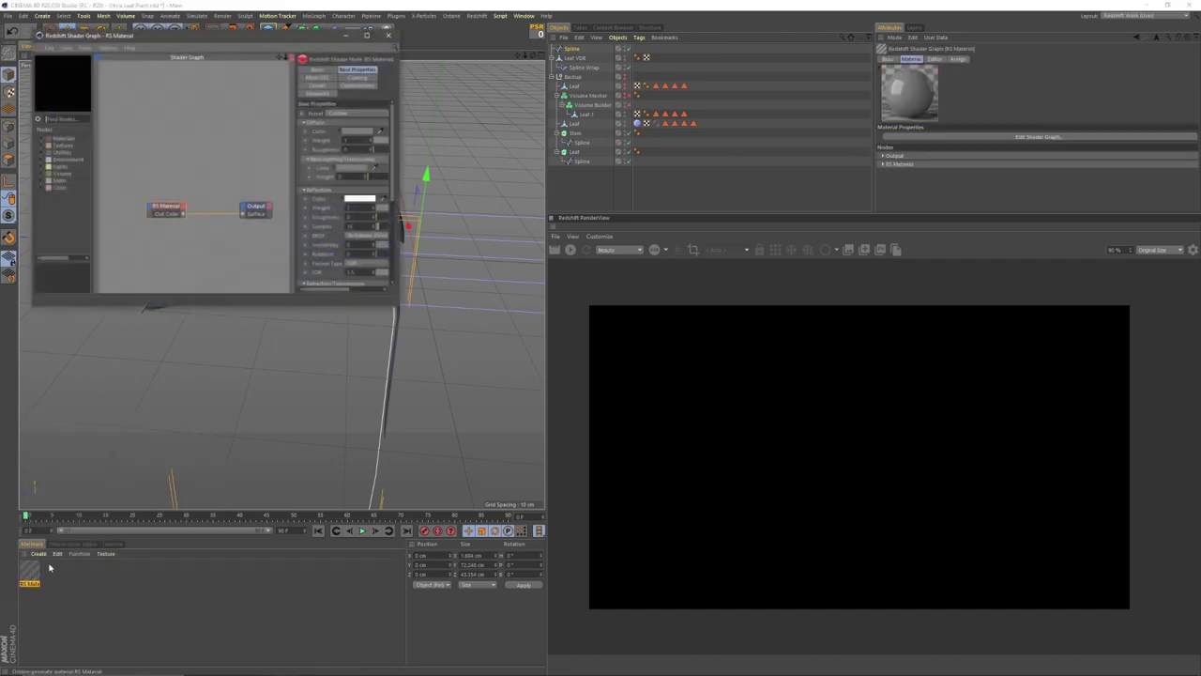
drag(411, 309, 764, 439)
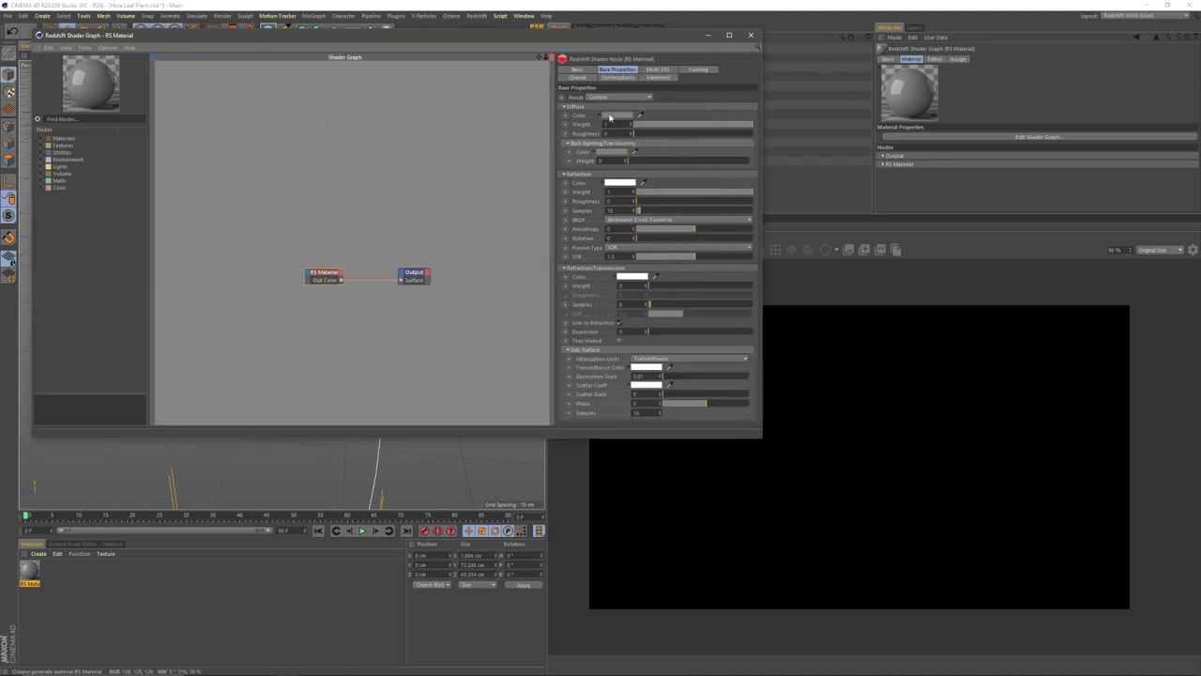
drag(594, 37, 626, 129)
Start the live Redshift render and bring the Hole Leaf_default_BaseColor texture into the shader graph
click(570, 250)
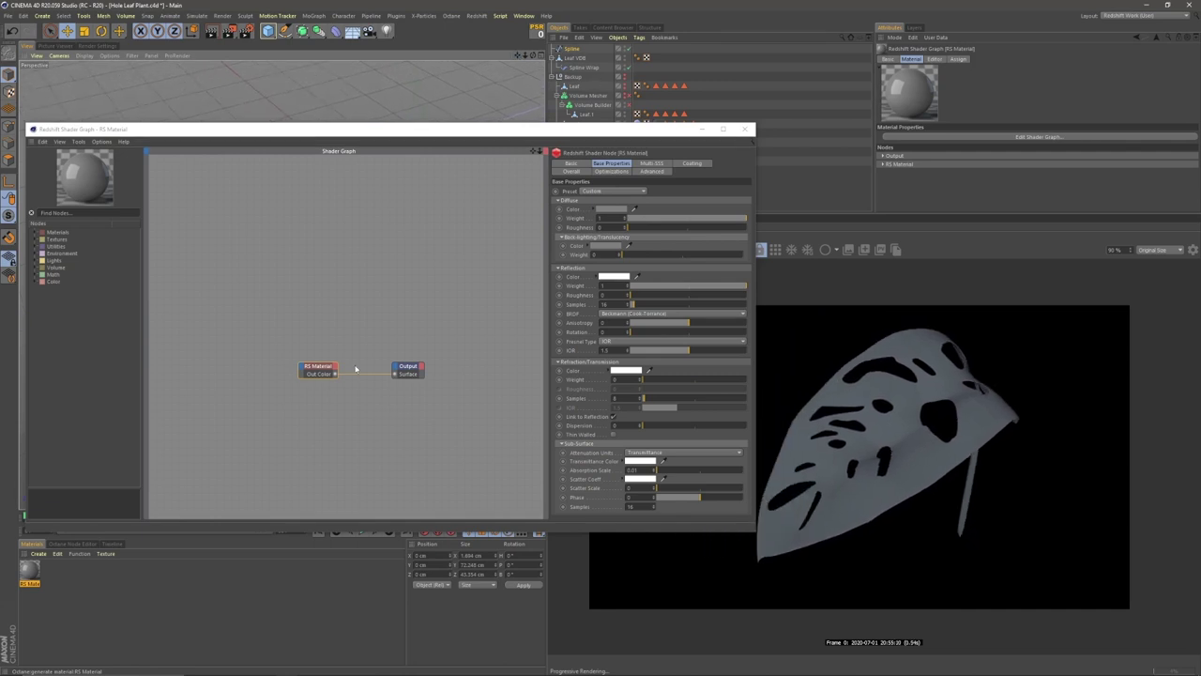
key(alt+Tab)
key(alt+Tab)
drag(764, 287, 286, 324)
click(625, 376)
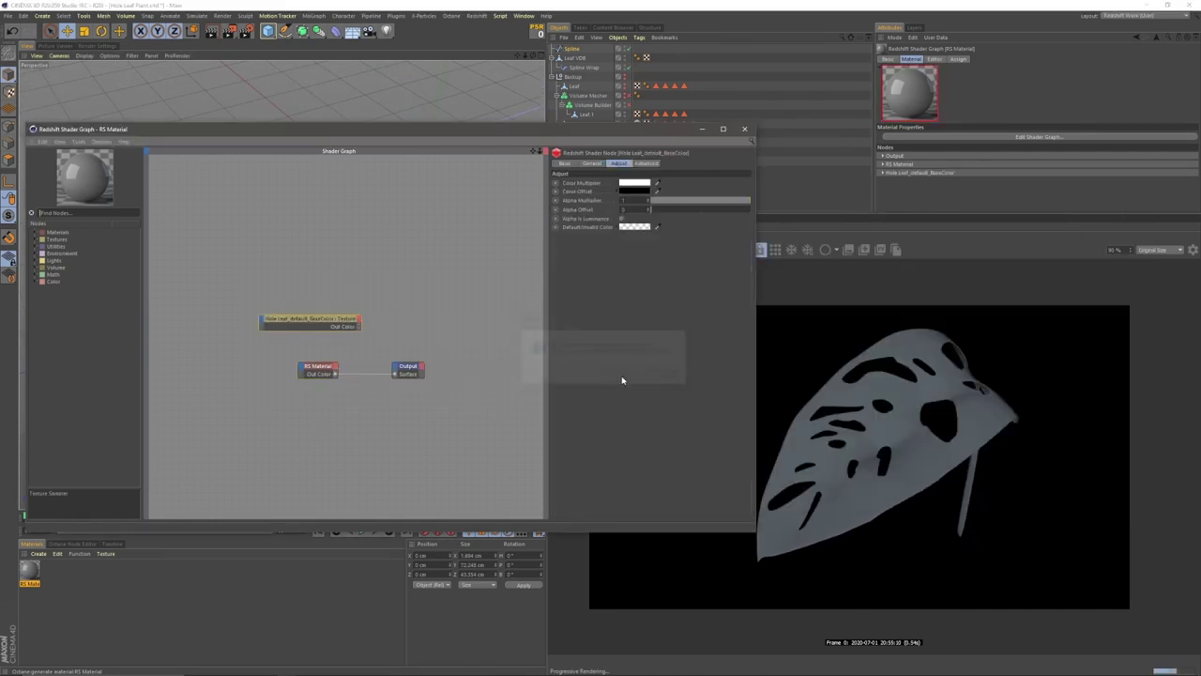
Connect the BaseColor texture's output to the RS Material's Diffuse Color input
drag(322, 321, 299, 366)
mouse_move(413, 371)
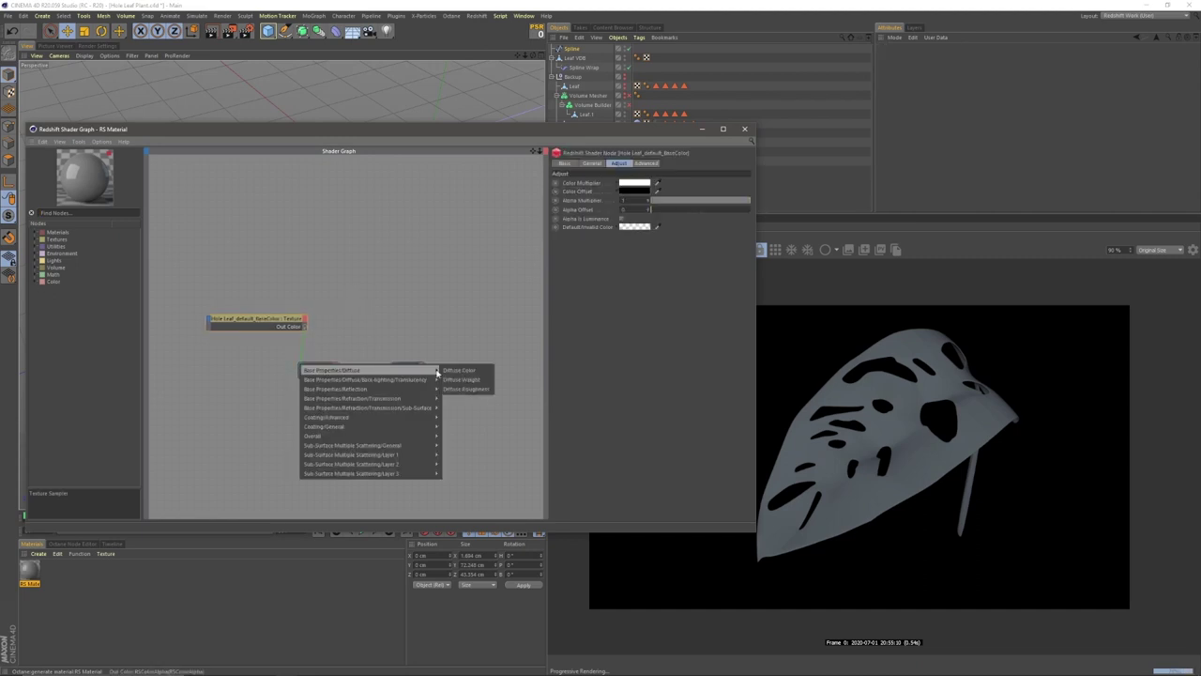
click(459, 371)
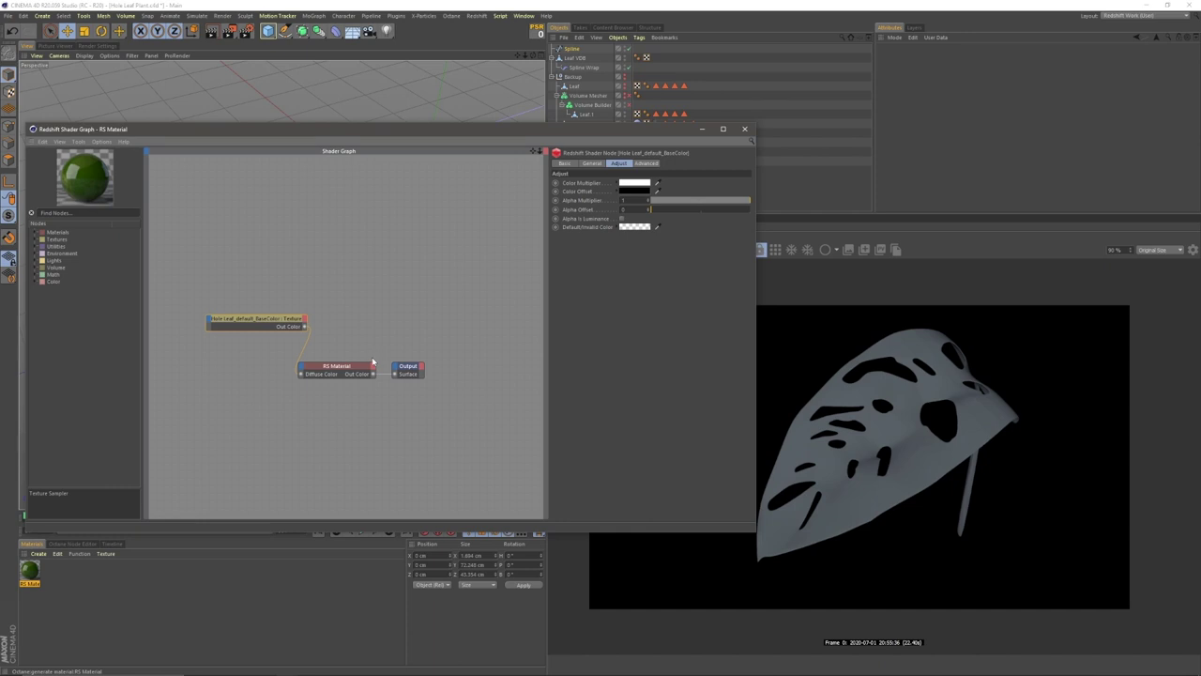
Apply the Redshift material to the Leaf VDB object, select that object and minimize the shader graph
drag(319, 124, 352, 163)
drag(31, 570, 574, 61)
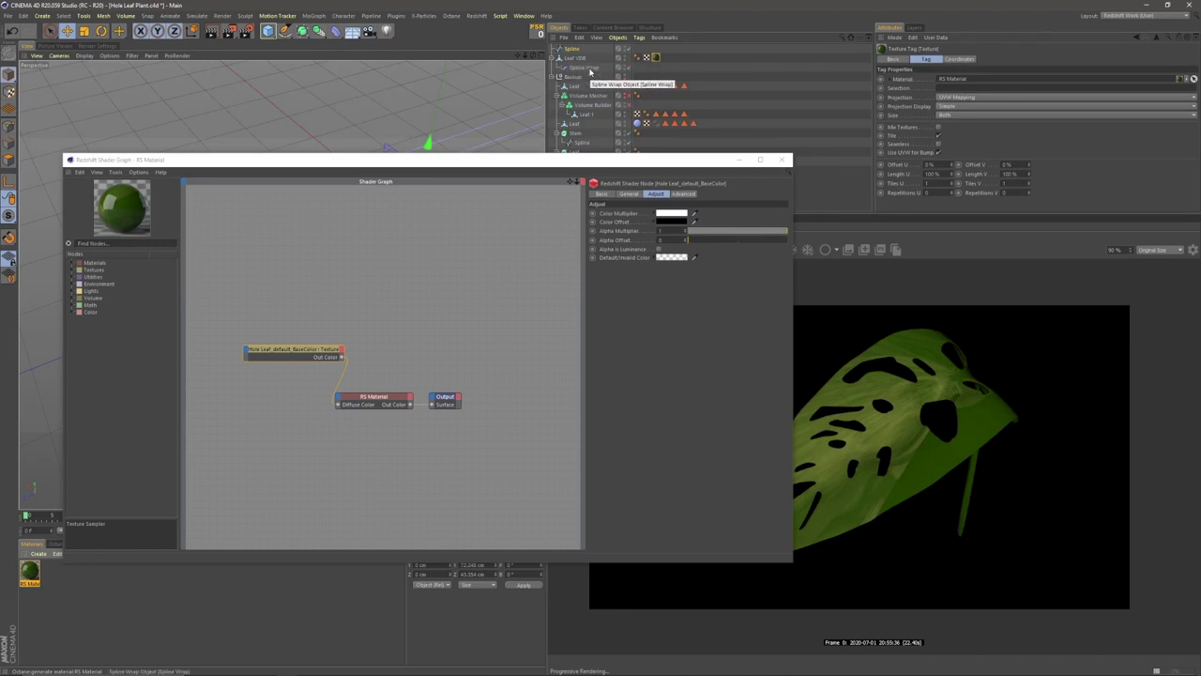
click(575, 58)
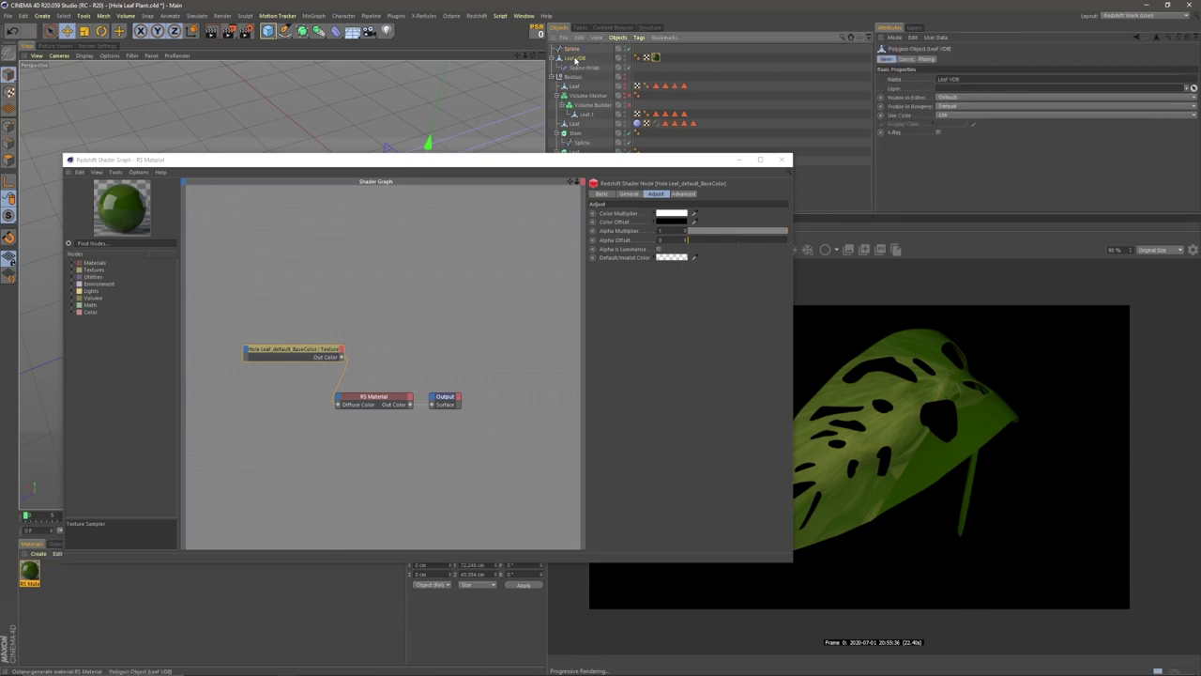
click(741, 160)
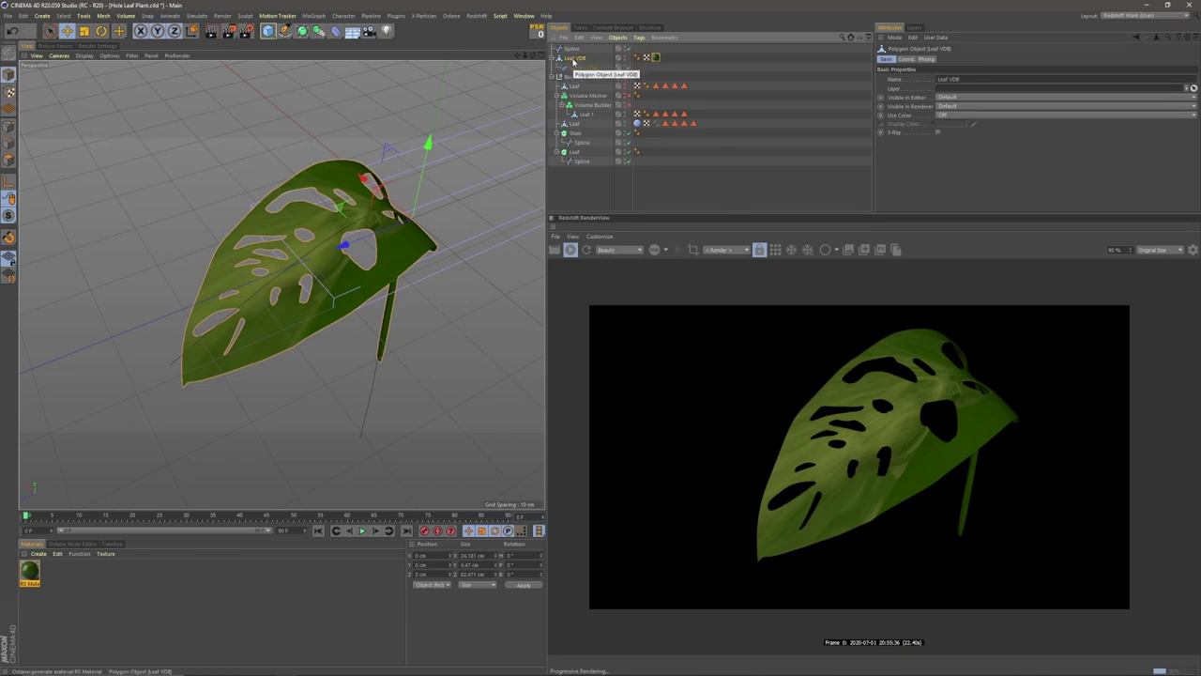
Merge the saved Leaf_VDB model file into the current scene
click(564, 39)
mouse_move(608, 73)
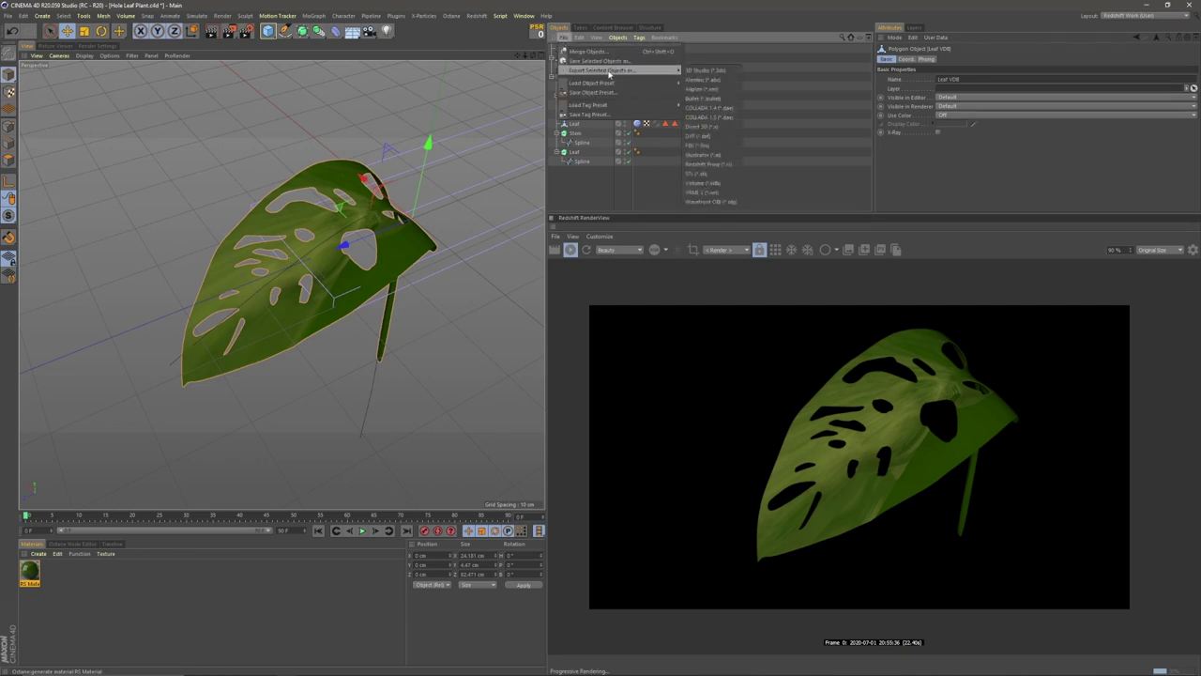
click(611, 51)
click(472, 416)
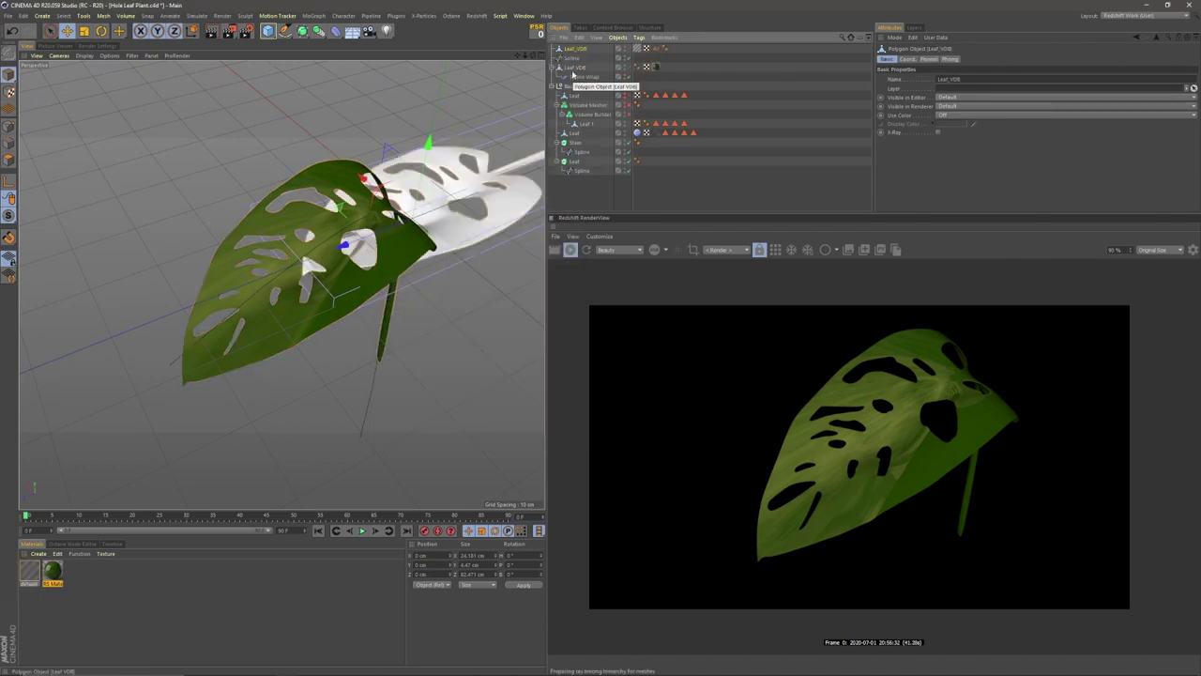
Transfer the Spline Wrap and the Redshift material tag from the old leaf to the merged Leaf_VDB, replacing its default texture tag
drag(580, 77, 586, 49)
drag(656, 77, 638, 52)
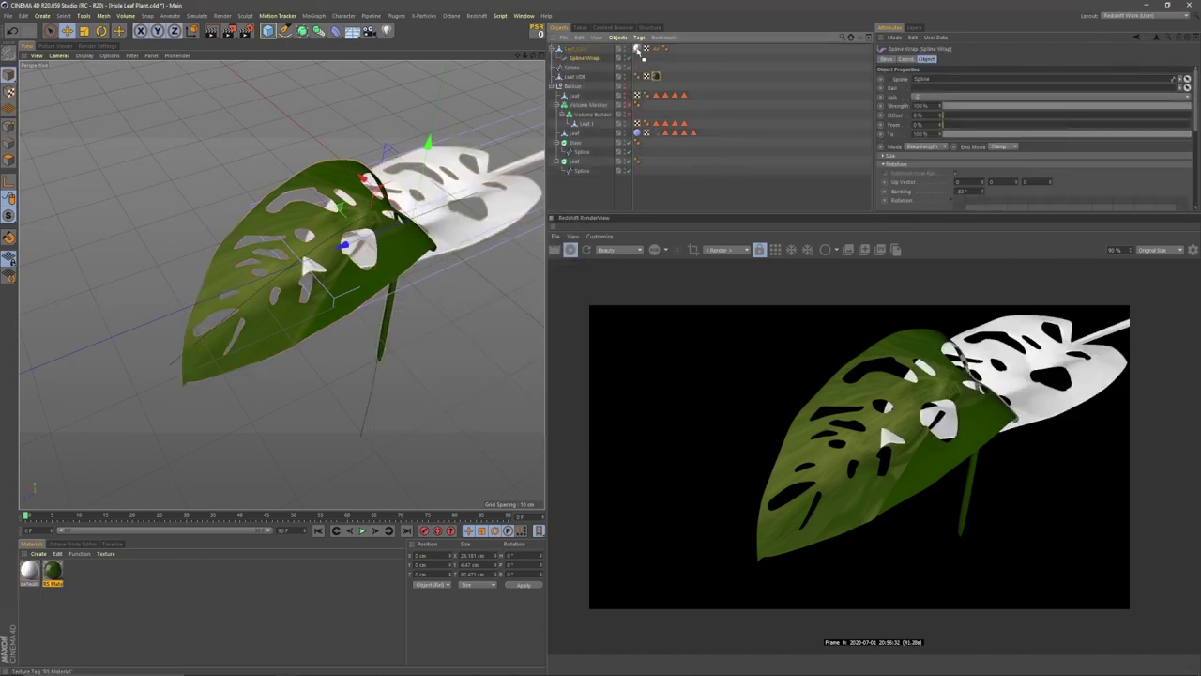
click(638, 49)
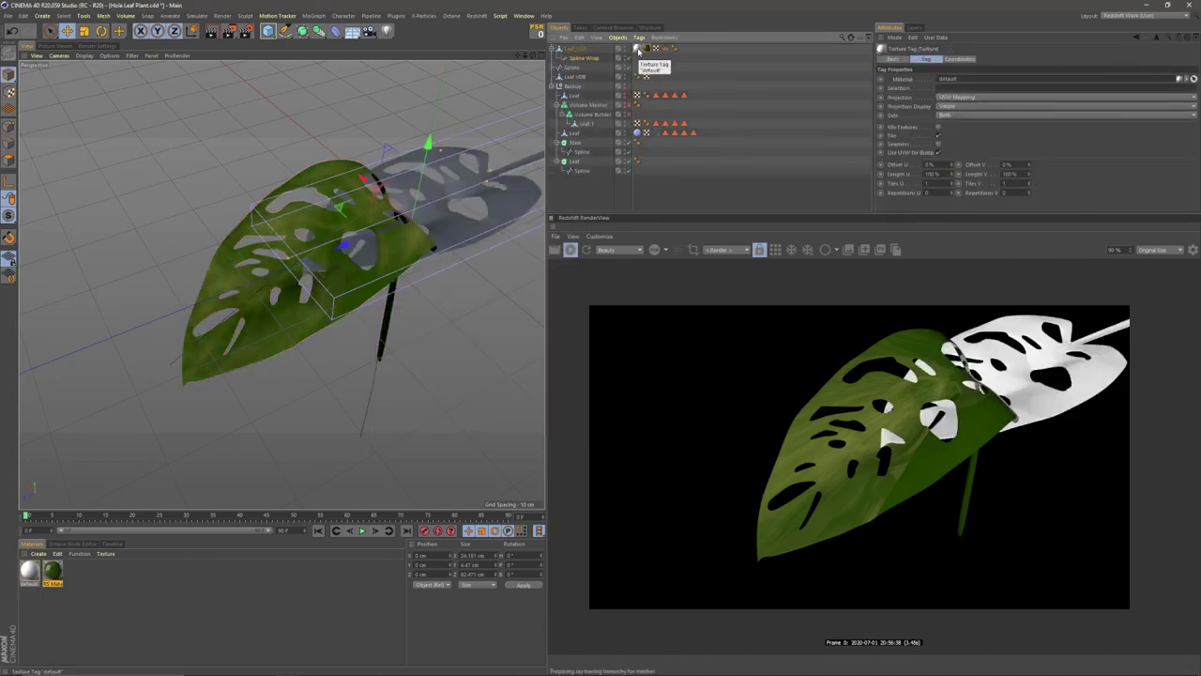
key(Delete)
Move the old Leaf VDB object into the Backup group and collapse the group
mouse_move(578, 77)
mouse_down()
mouse_move(583, 107)
mouse_move(573, 86)
mouse_up()
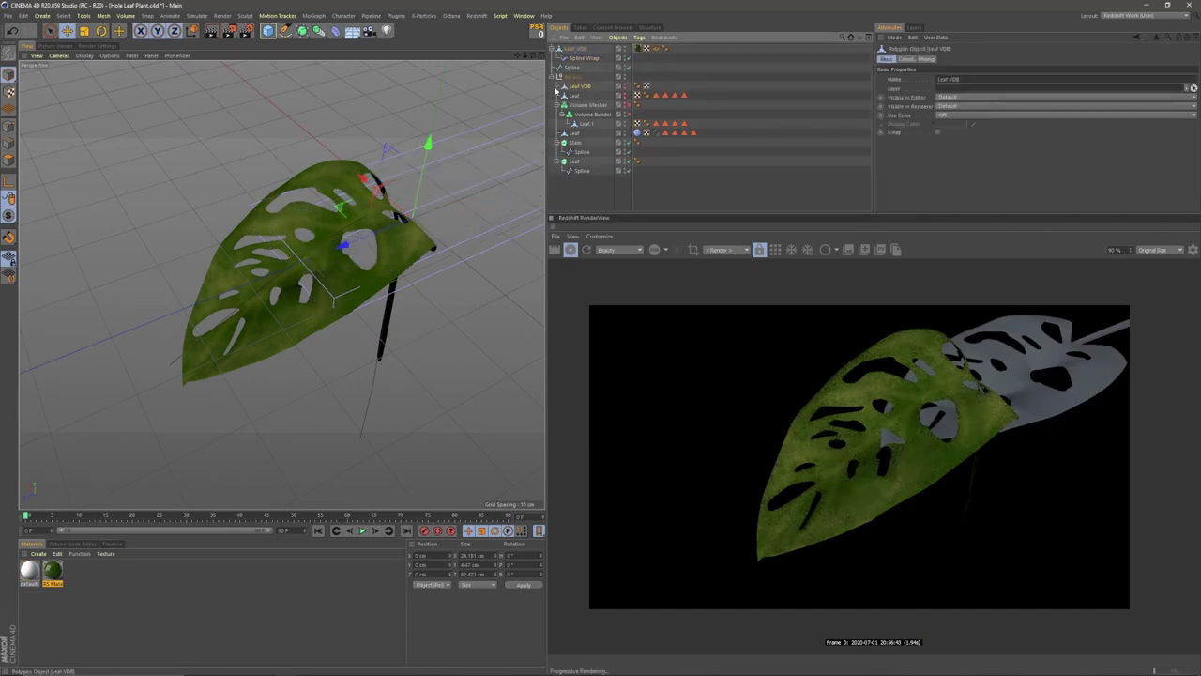
click(553, 77)
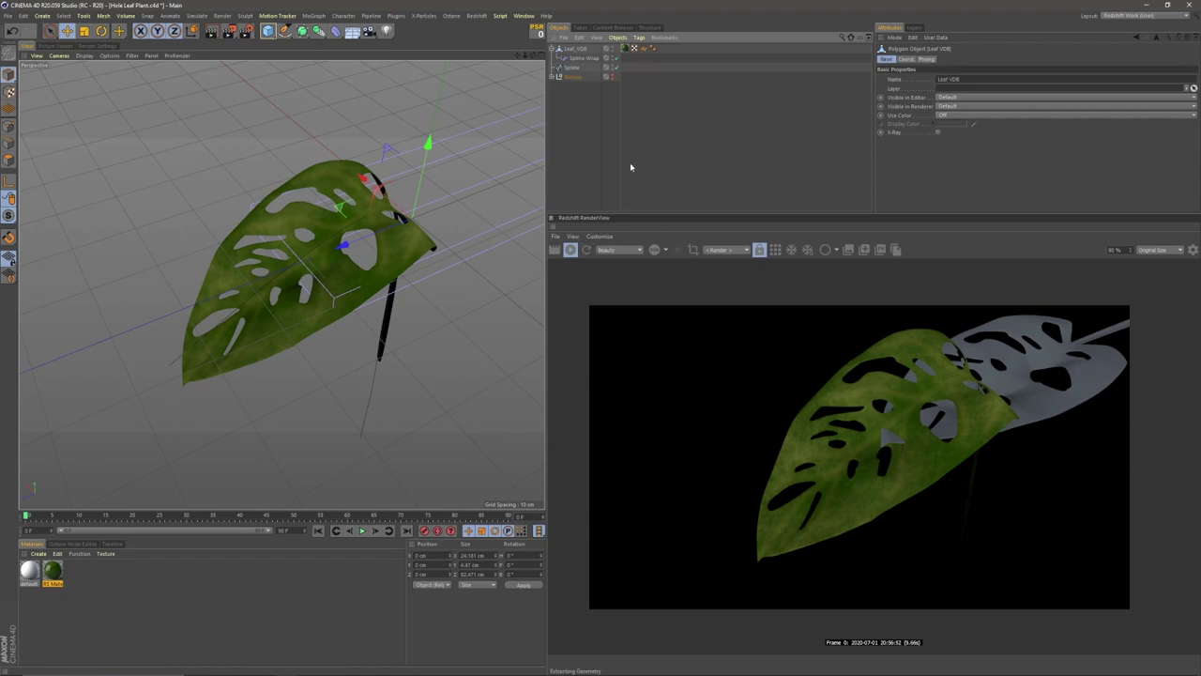
Bring back the RS Material shader graph and reposition its nodes and window to make room for more textures
key(alt+Tab)
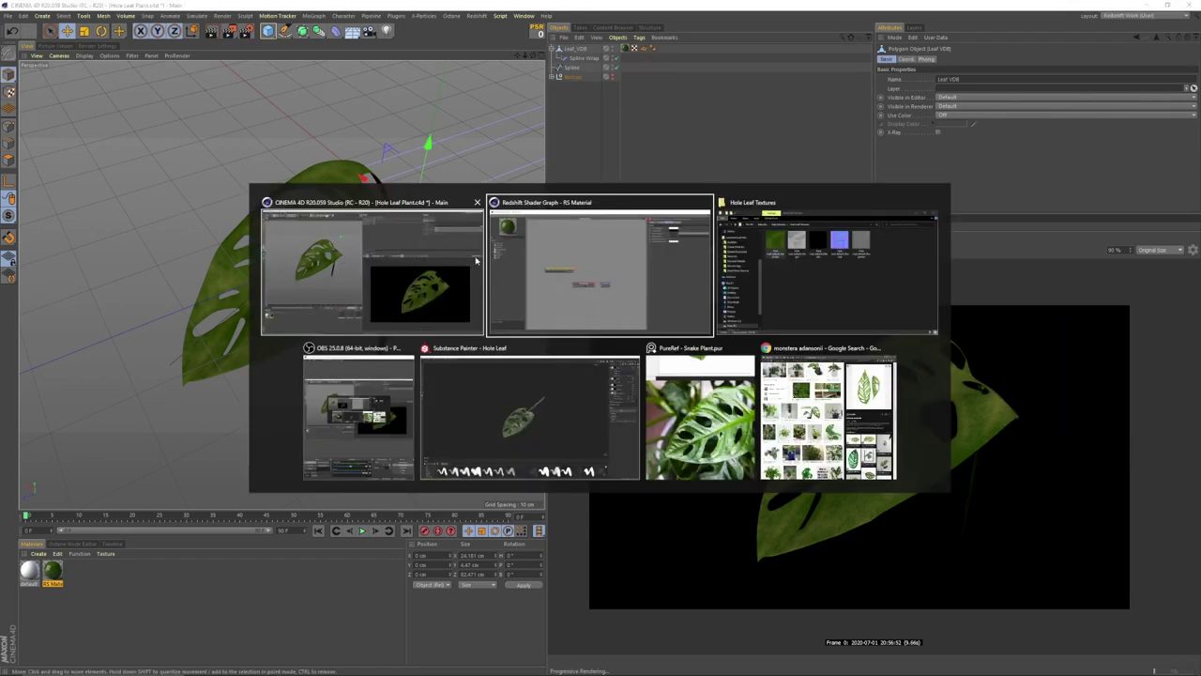
drag(318, 351, 278, 355)
drag(290, 302, 461, 343)
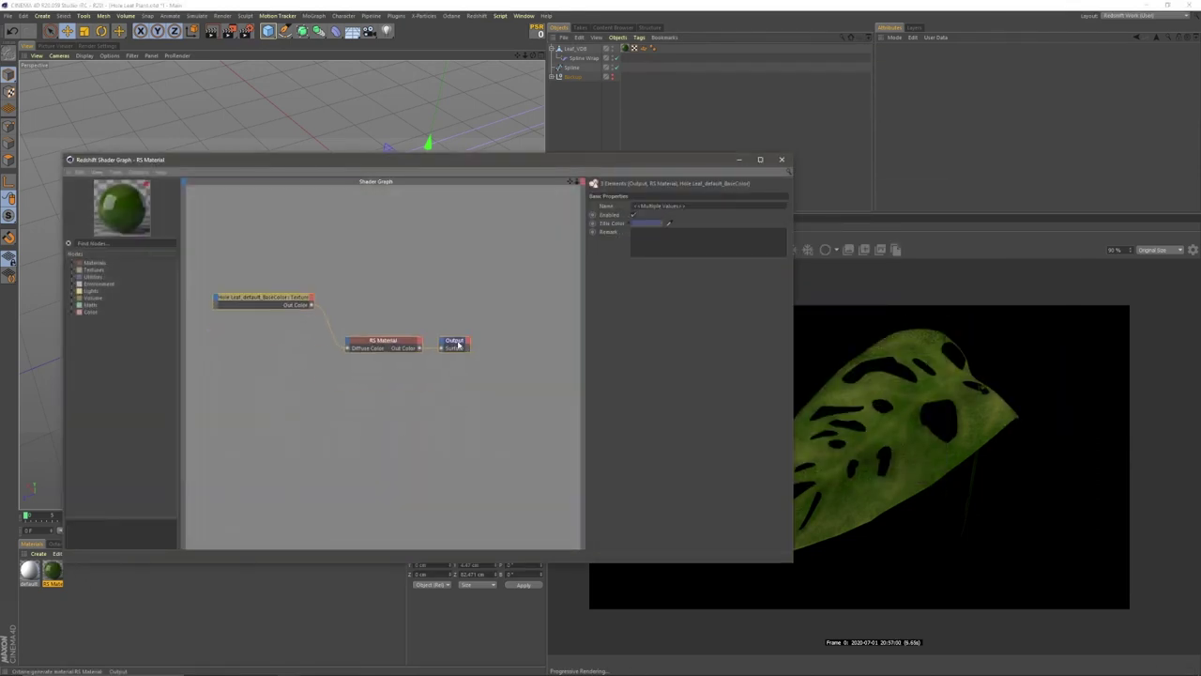
click(496, 274)
drag(536, 165, 518, 131)
Bring the Hole Leaf_default_Height texture into the shader graph without copying it to the project location
key(alt+Tab)
click(827, 299)
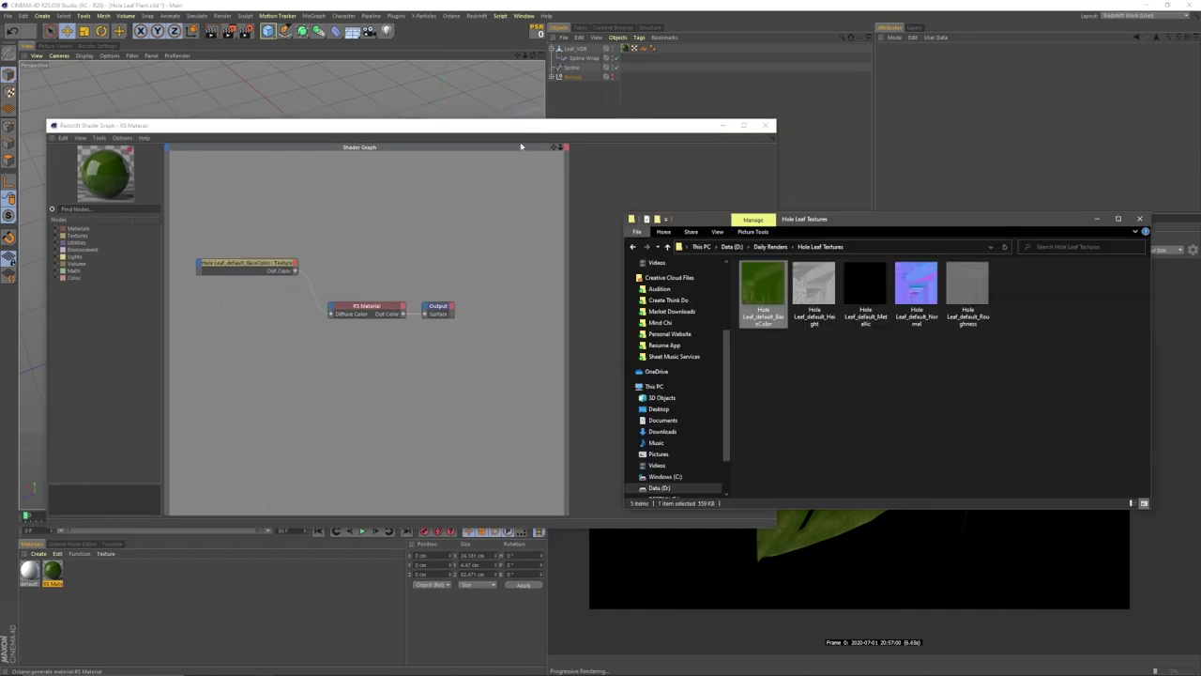
drag(828, 300, 314, 355)
click(664, 376)
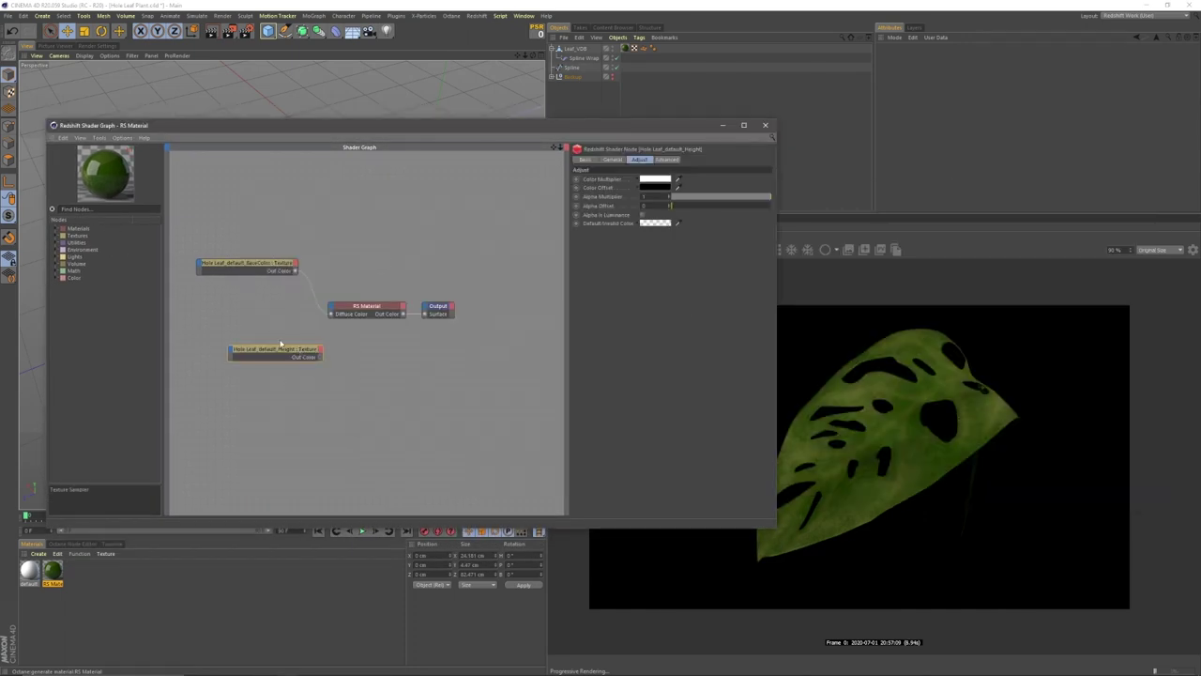
Add a Displacement node to the graph and connect the Height texture to its Tex Map input
text(dis)
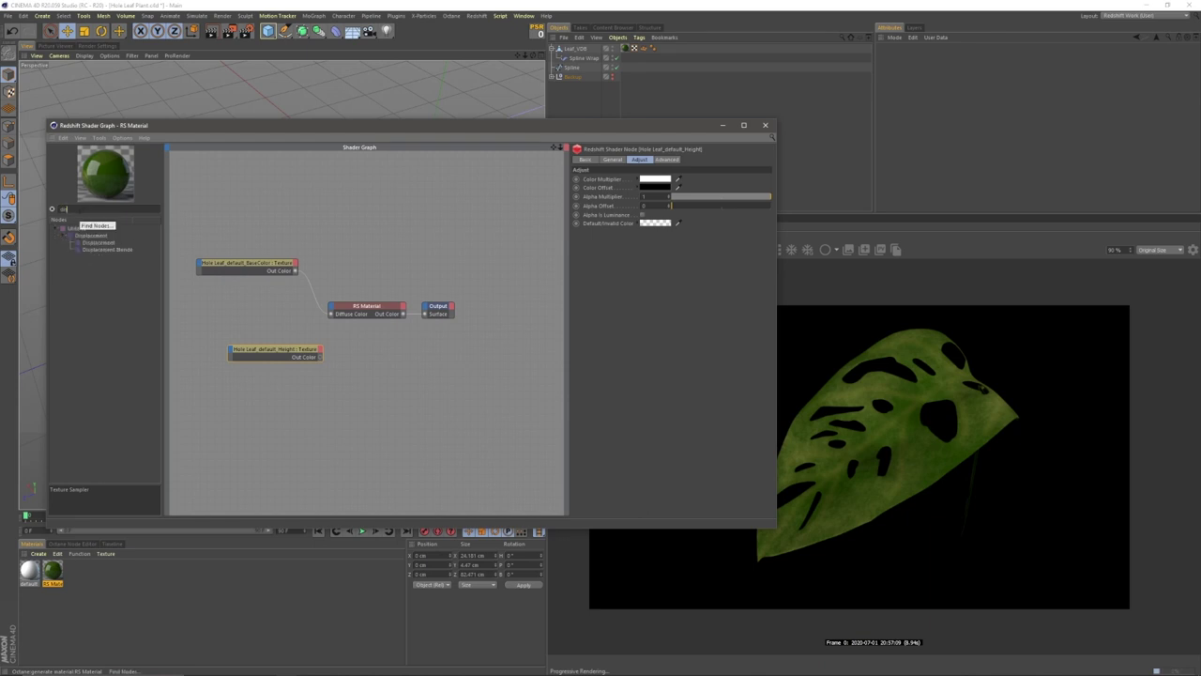
drag(106, 245, 356, 353)
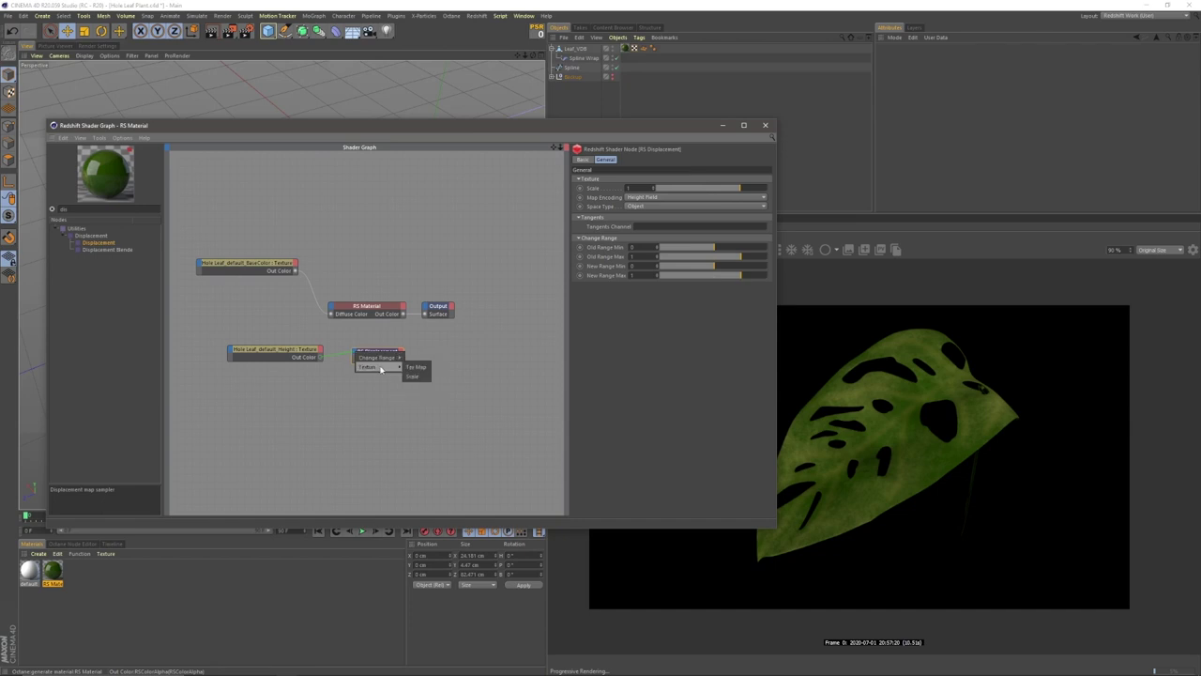
click(413, 364)
Connect the RS Displacement node to the Output node's Displacement input and minimize the shader graph
drag(426, 306, 426, 308)
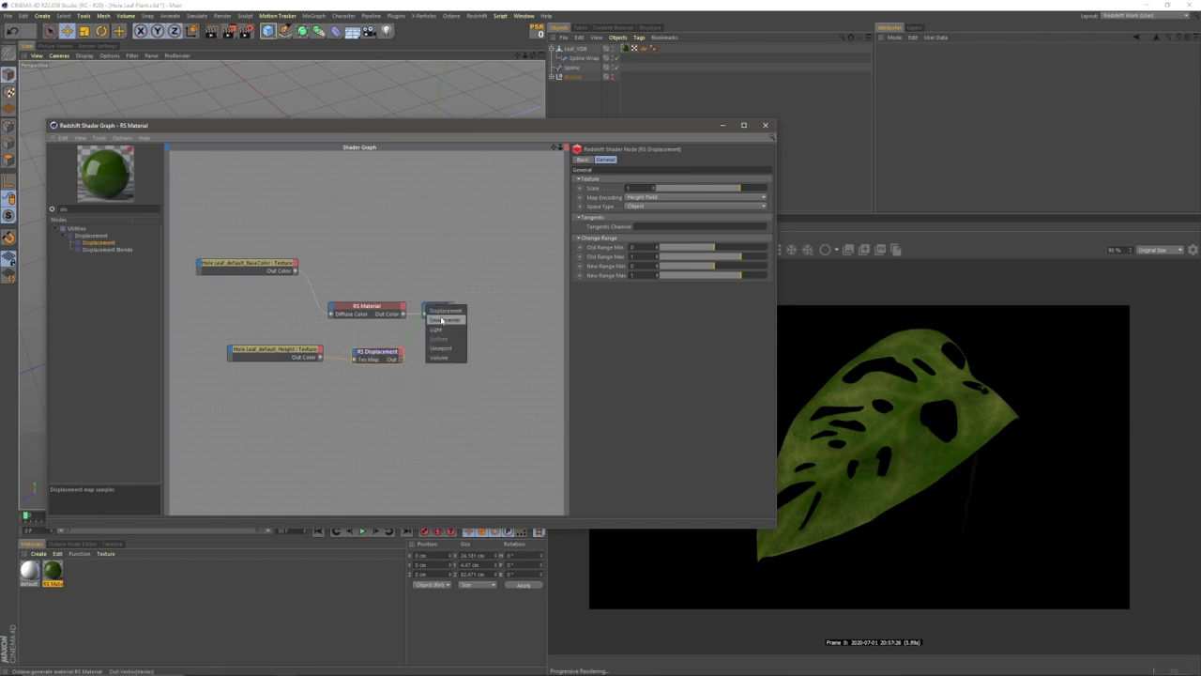
click(445, 320)
click(723, 126)
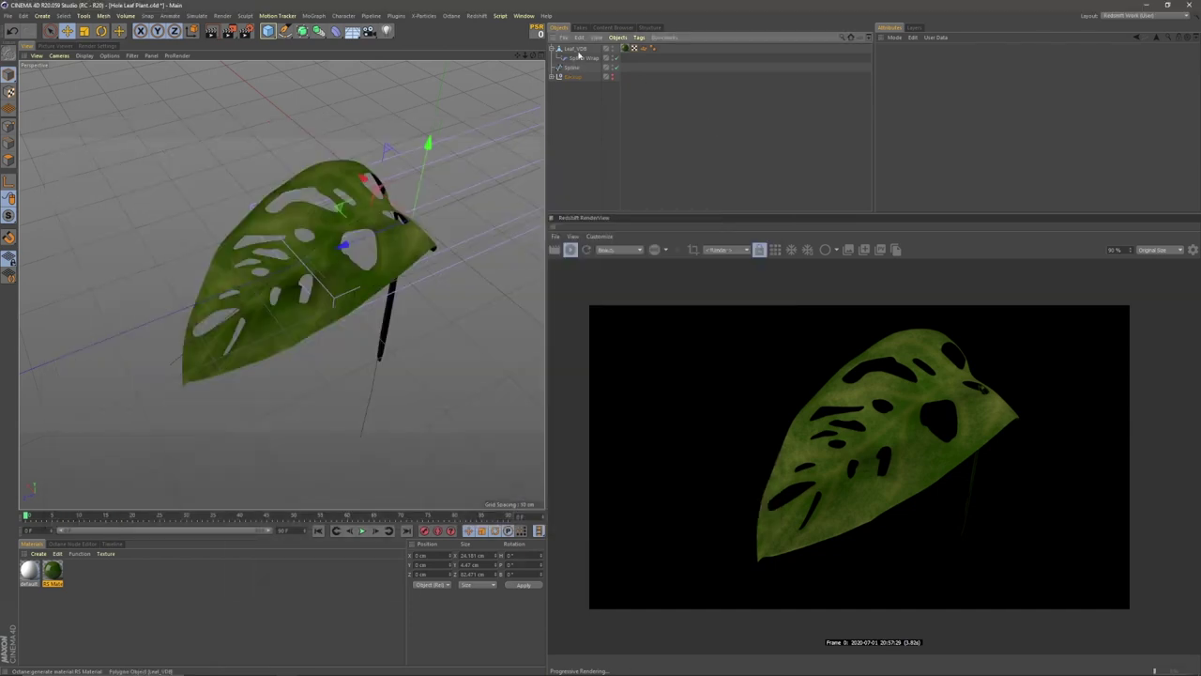
Add a Redshift Object tag to Leaf_VDB, enable its tessellation and displacement overrides, and set the maximum displacement to 0.5
right_click(576, 48)
mouse_move(657, 122)
click(733, 130)
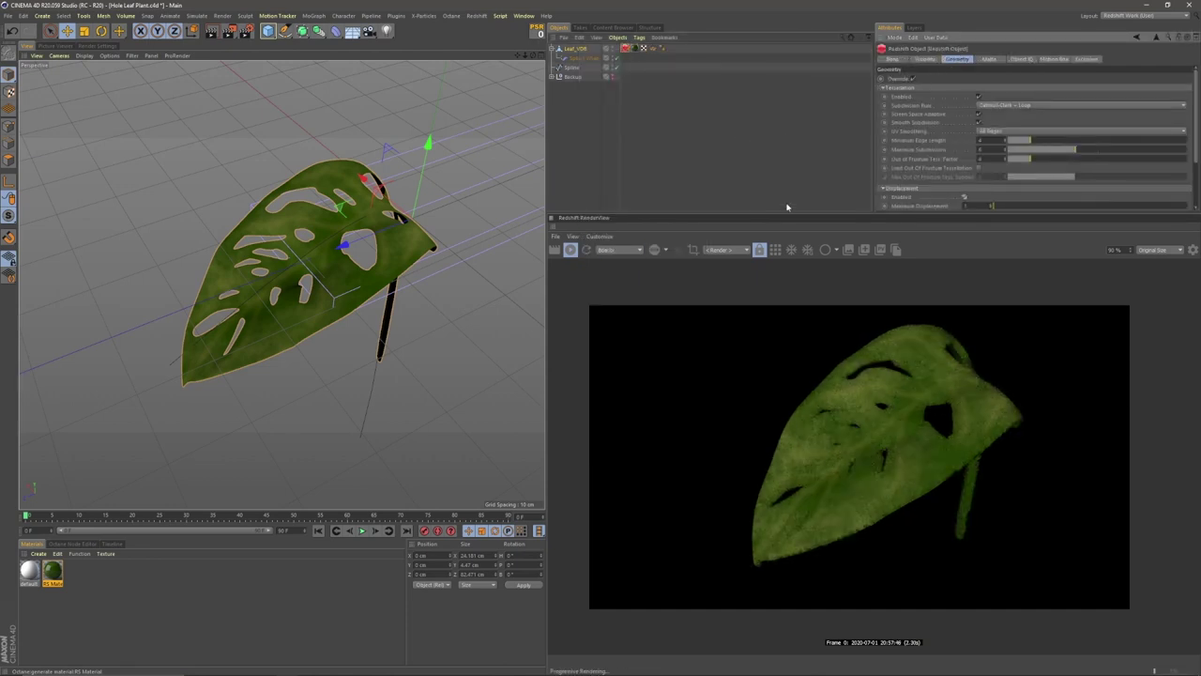
scroll(1046, 190, down, 3)
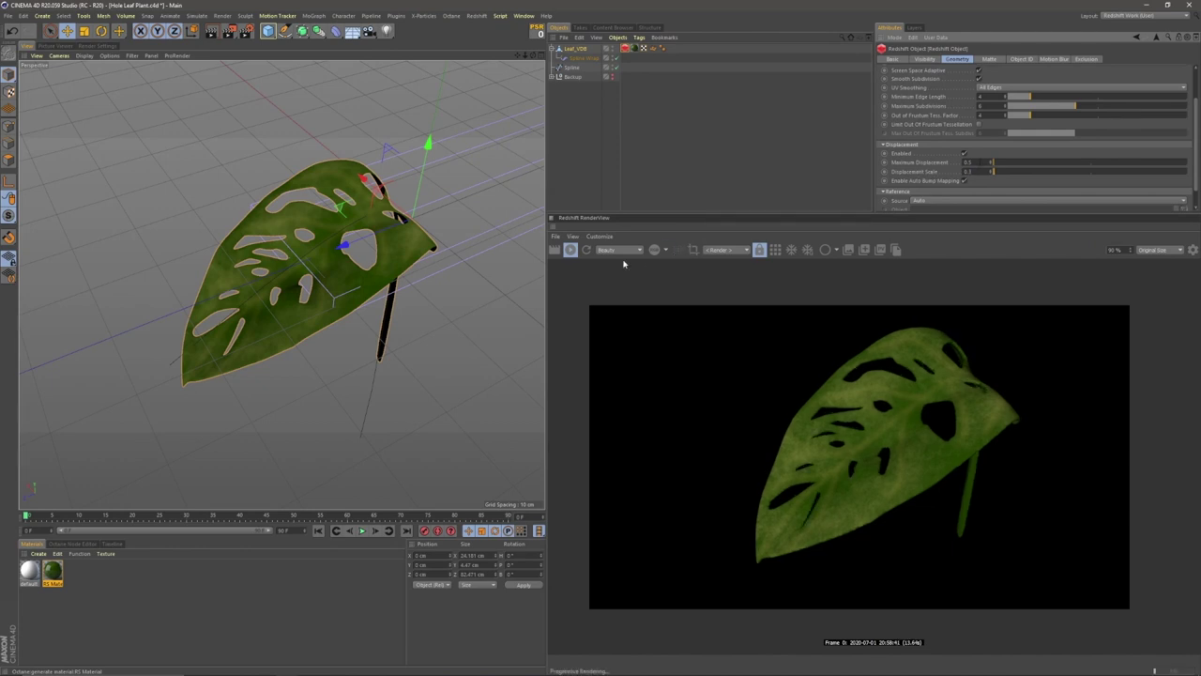
Examine the displacement on the leaf surface up close and check the Hole Leaf_default_Height image in the photo viewer
alt+right_drag(313, 272, 381, 279)
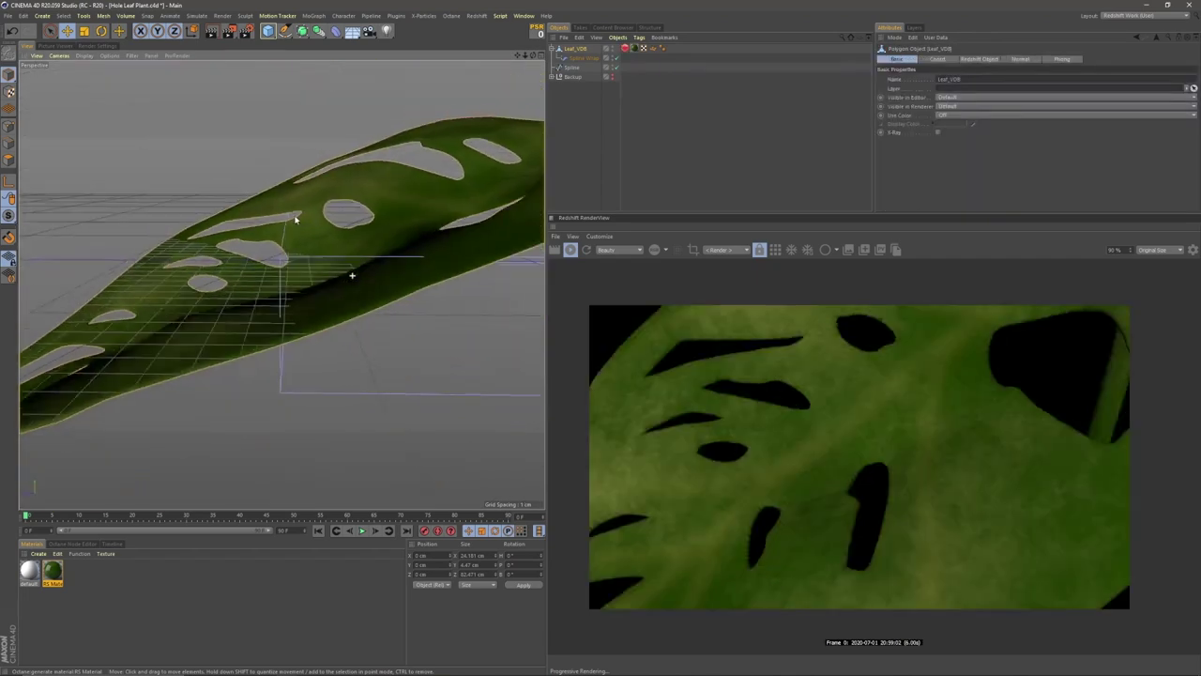
alt+drag(295, 218, 277, 218)
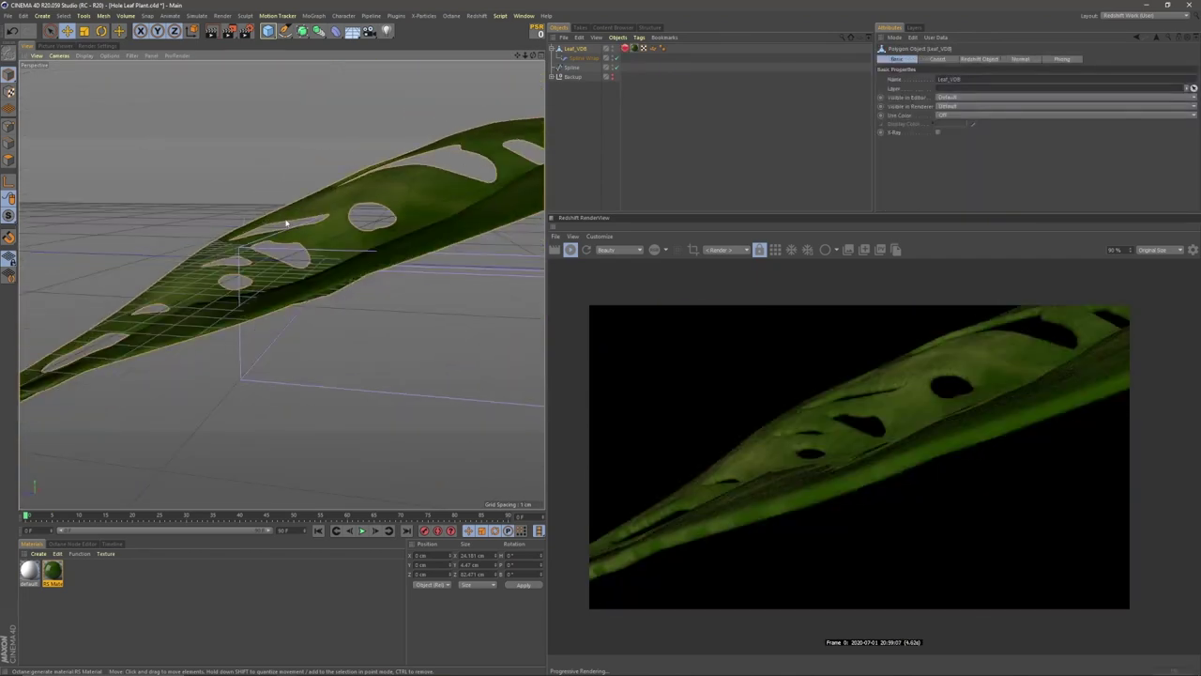
key(alt+Tab)
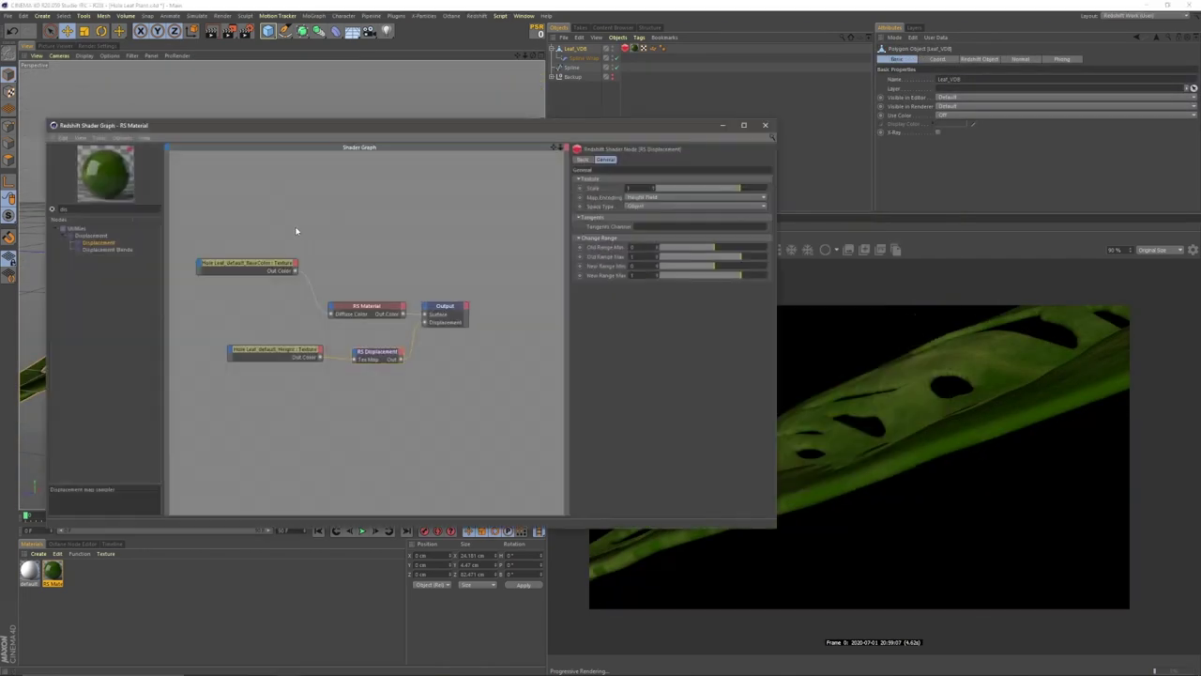
key(alt+Tab)
key(alt+Tab)
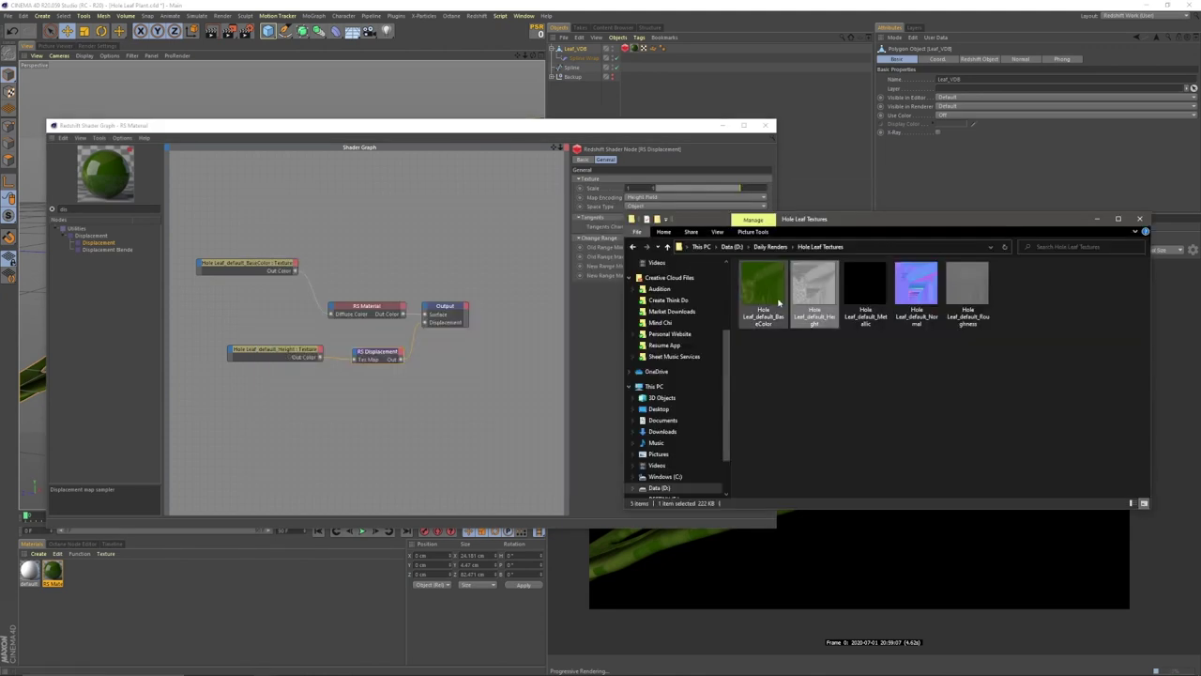
key(Return)
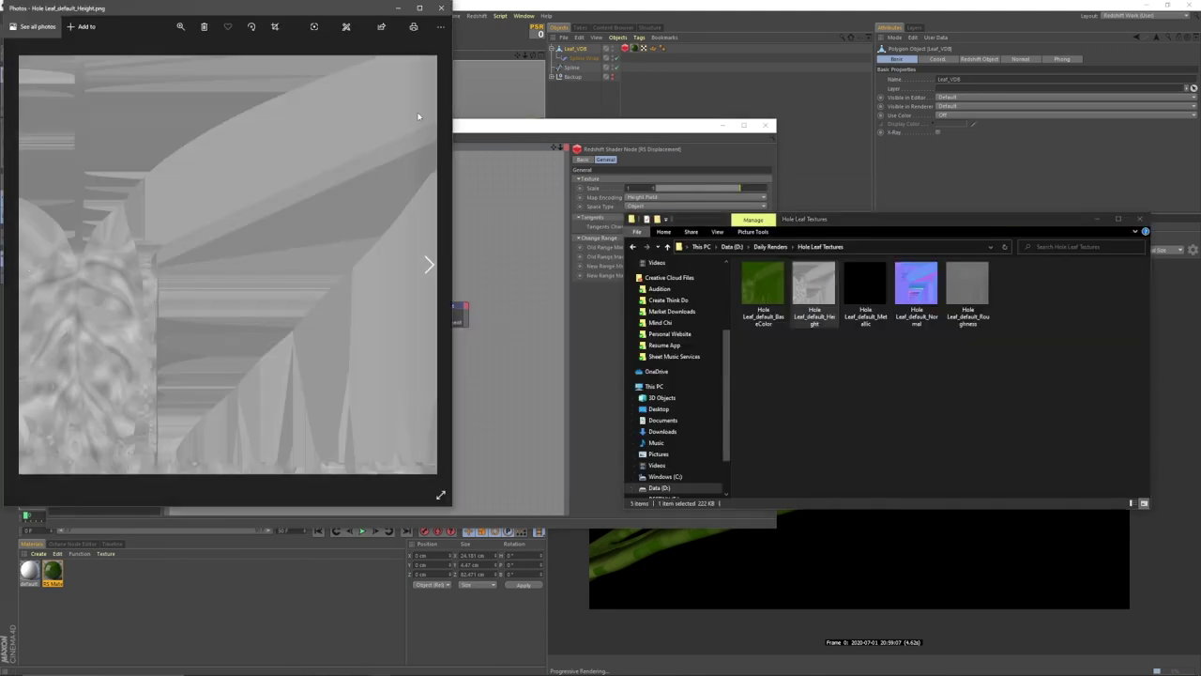
key(alt+F4)
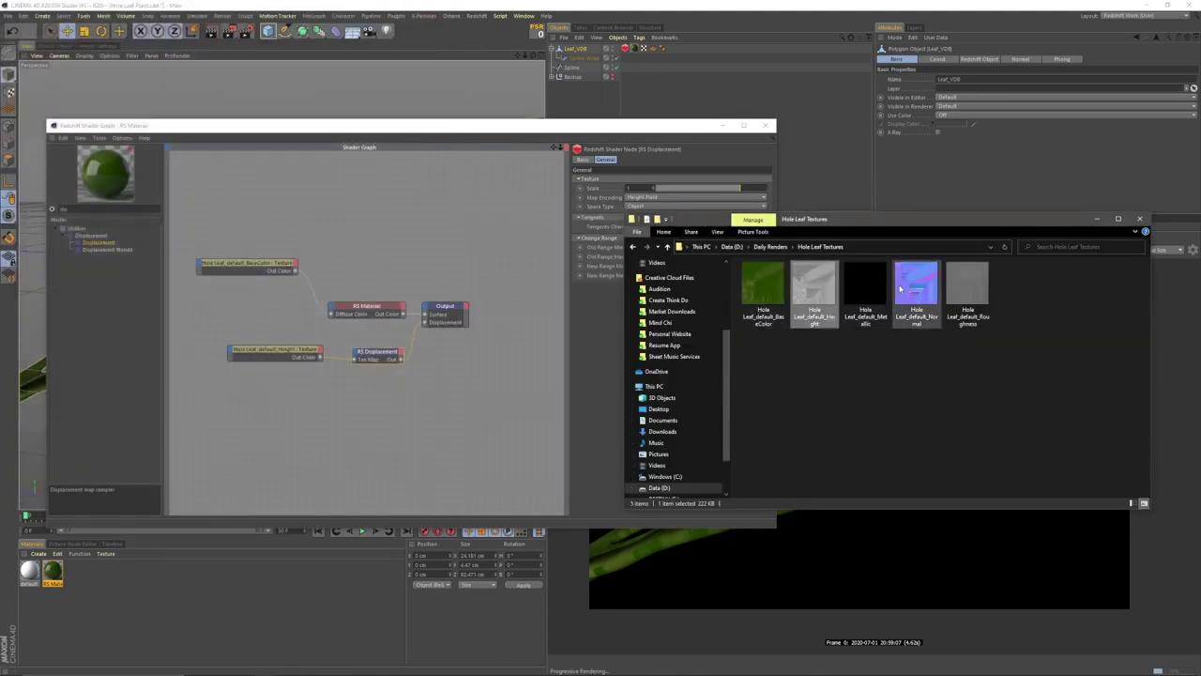
Bring the Hole Leaf_default_Normal texture into the shader graph below the Height texture
drag(910, 289, 370, 436)
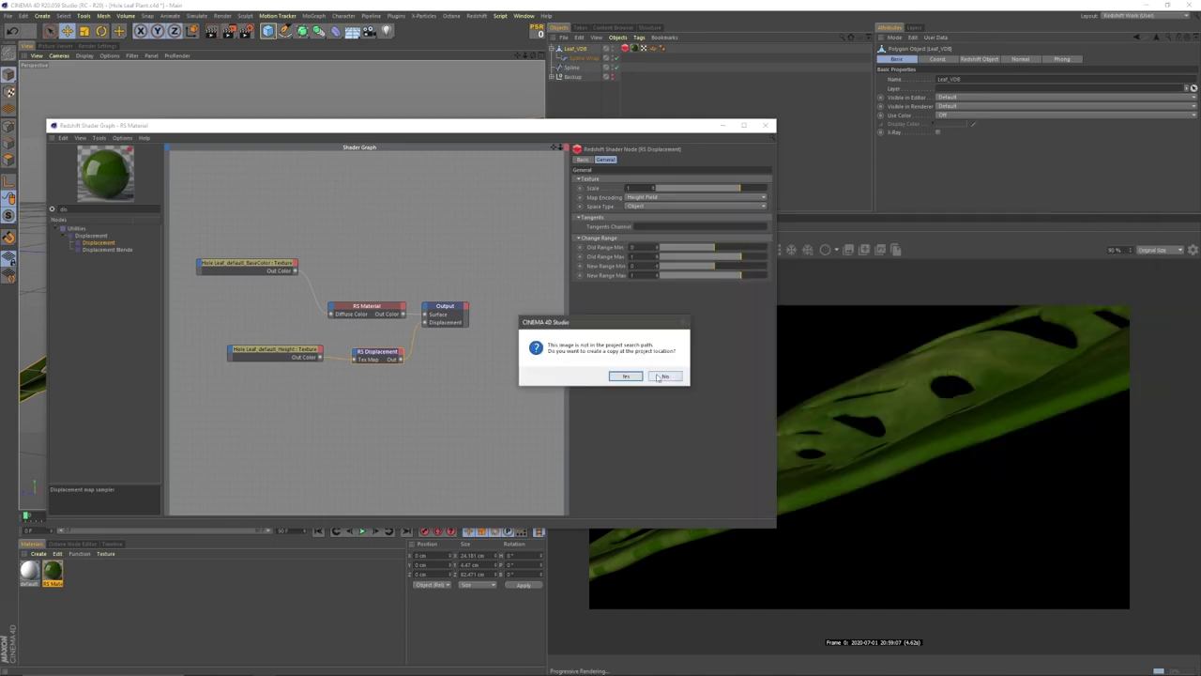
key(Return)
click(324, 389)
Add a Bump Map node beside the Normal texture and connect the texture to its Input
drag(72, 210, 16, 216)
text(b)
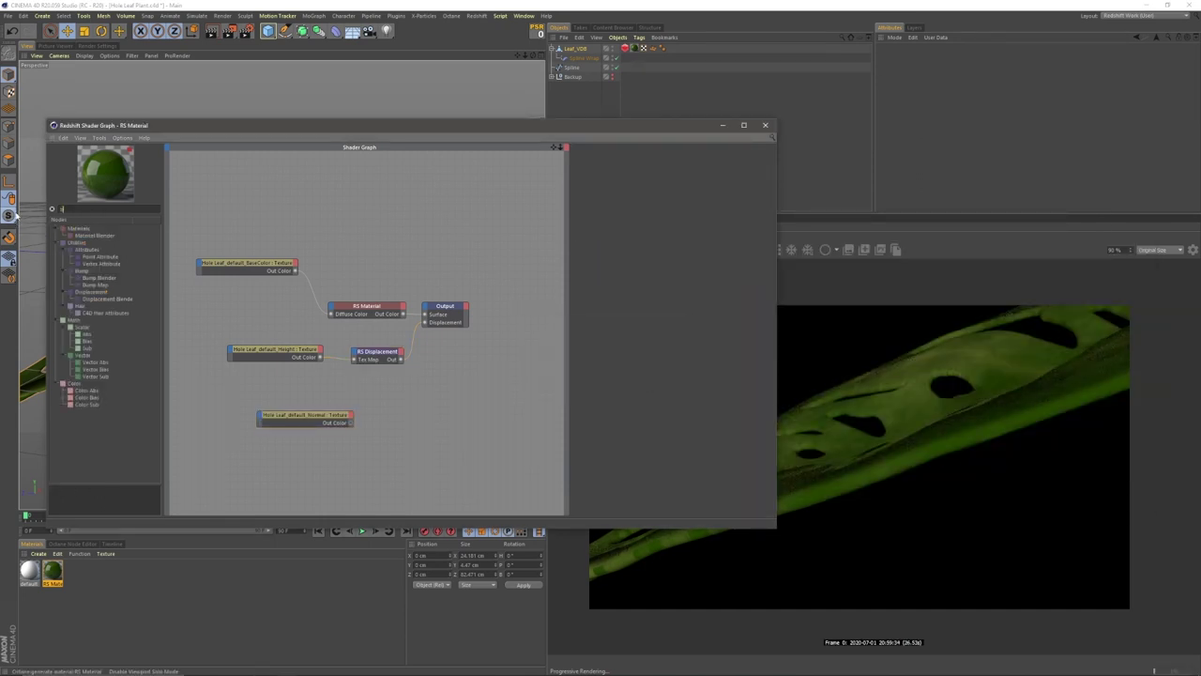
text(ummbum)
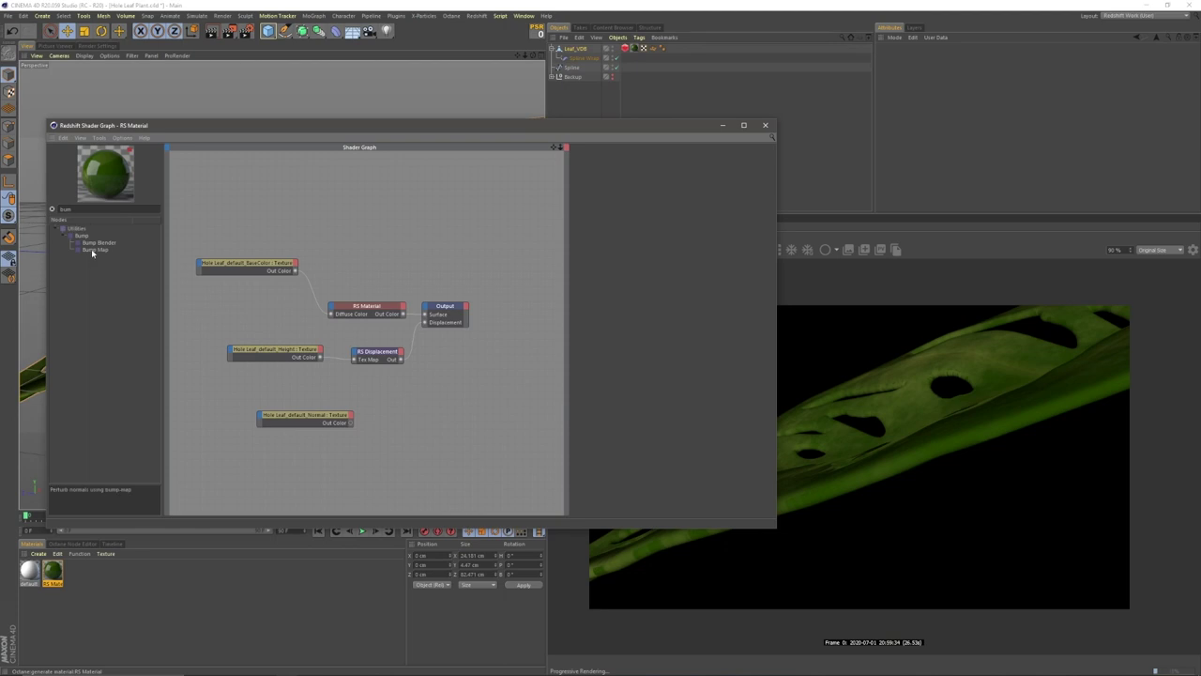
drag(91, 248, 398, 420)
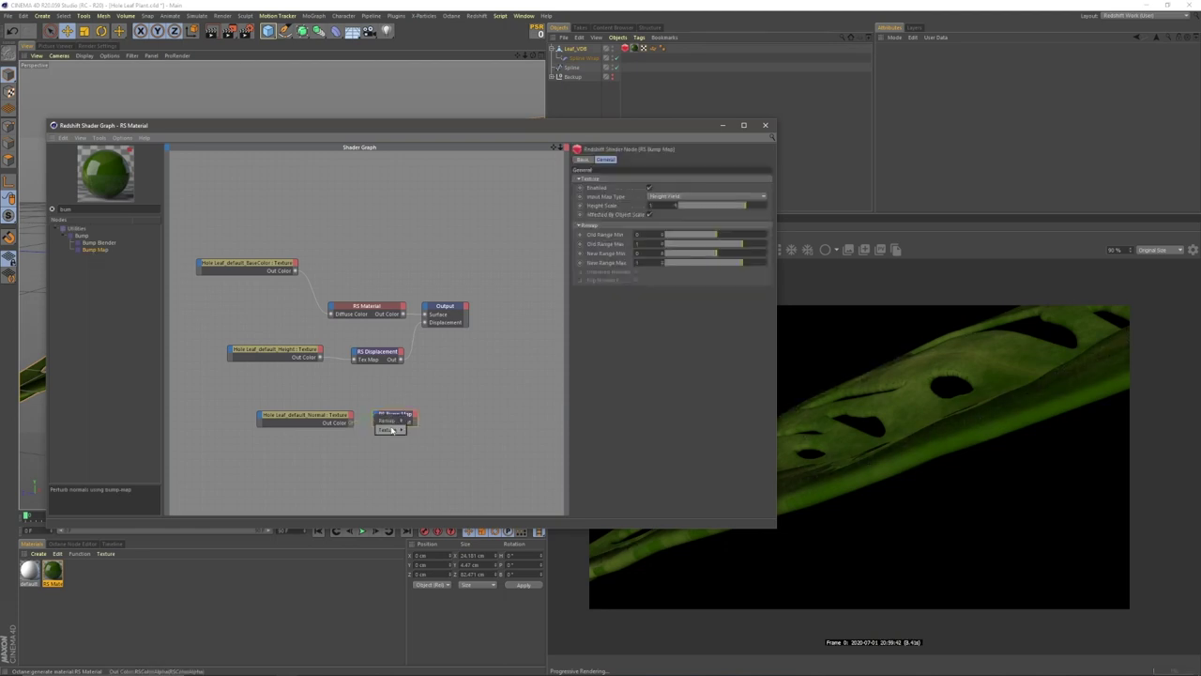
Connect the RS Bump Map node's output to the RS Material's overall Bump Input
drag(330, 315, 331, 307)
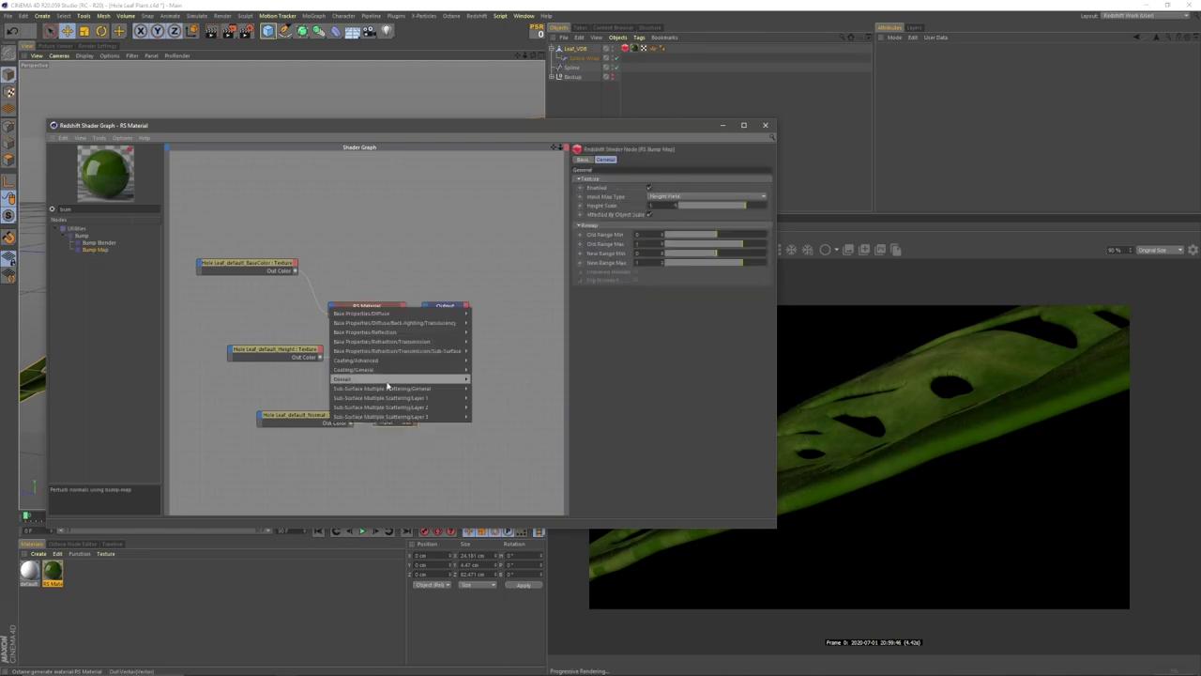
mouse_move(386, 380)
click(492, 401)
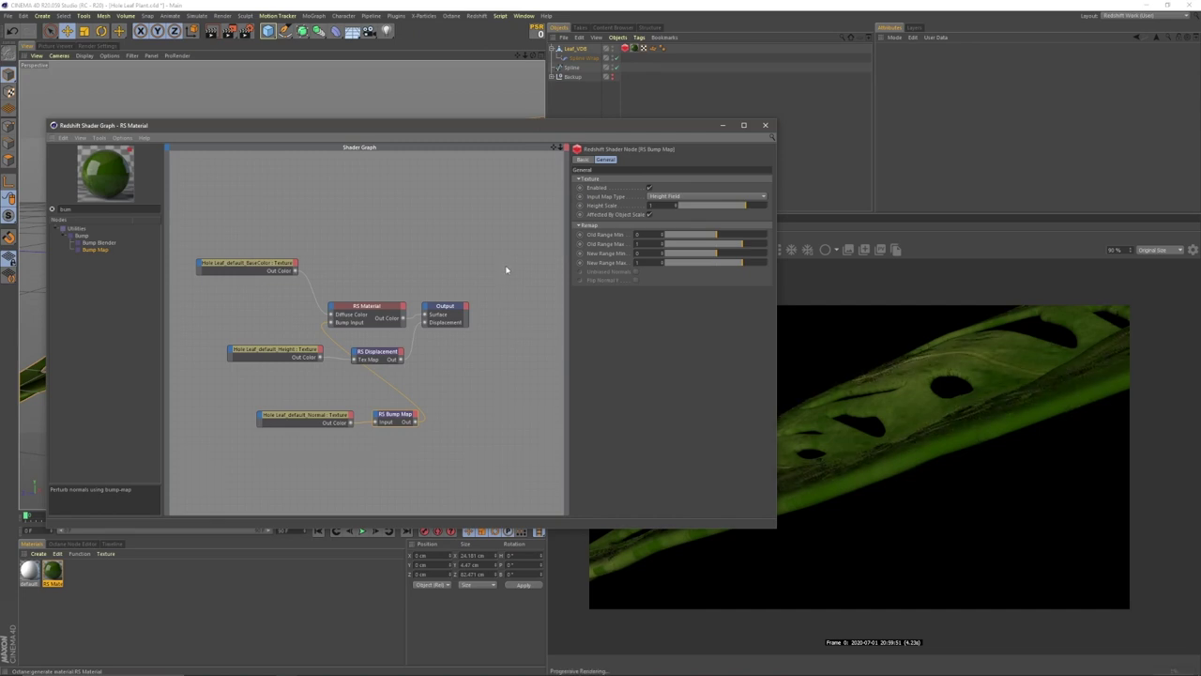
Bring the Hole Leaf_default_Roughness texture into the shader graph without copying it to the project location
drag(496, 127, 643, 217)
alt+right_drag(468, 182, 440, 185)
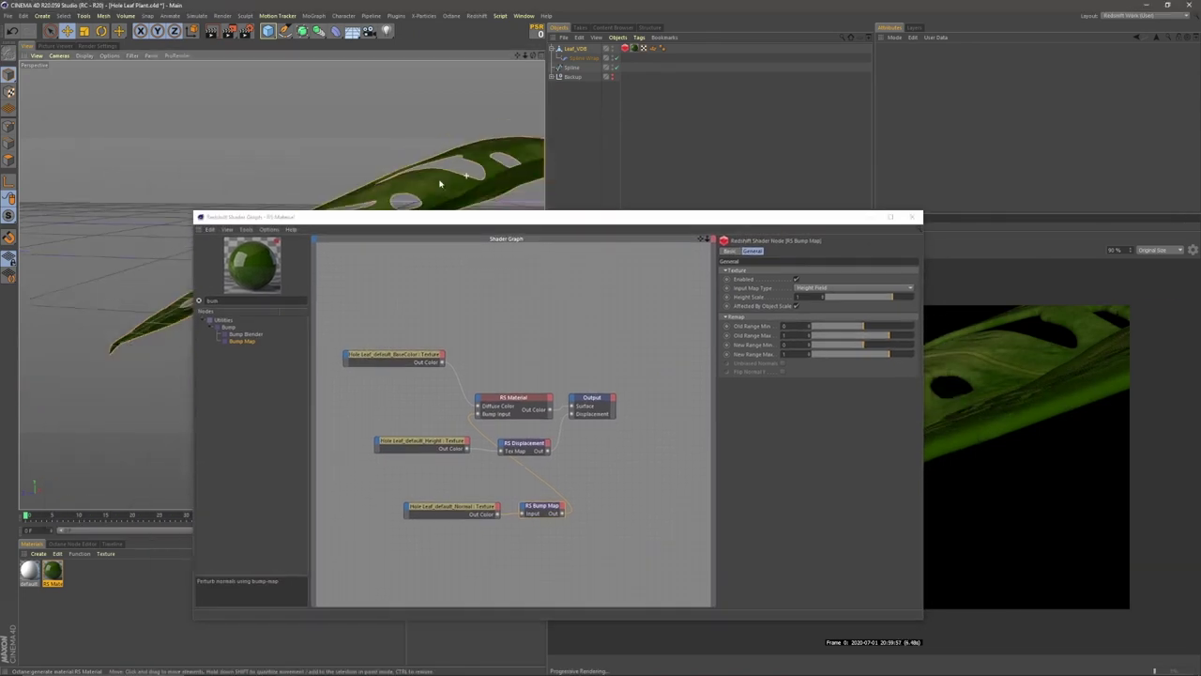
key(alt+Tab)
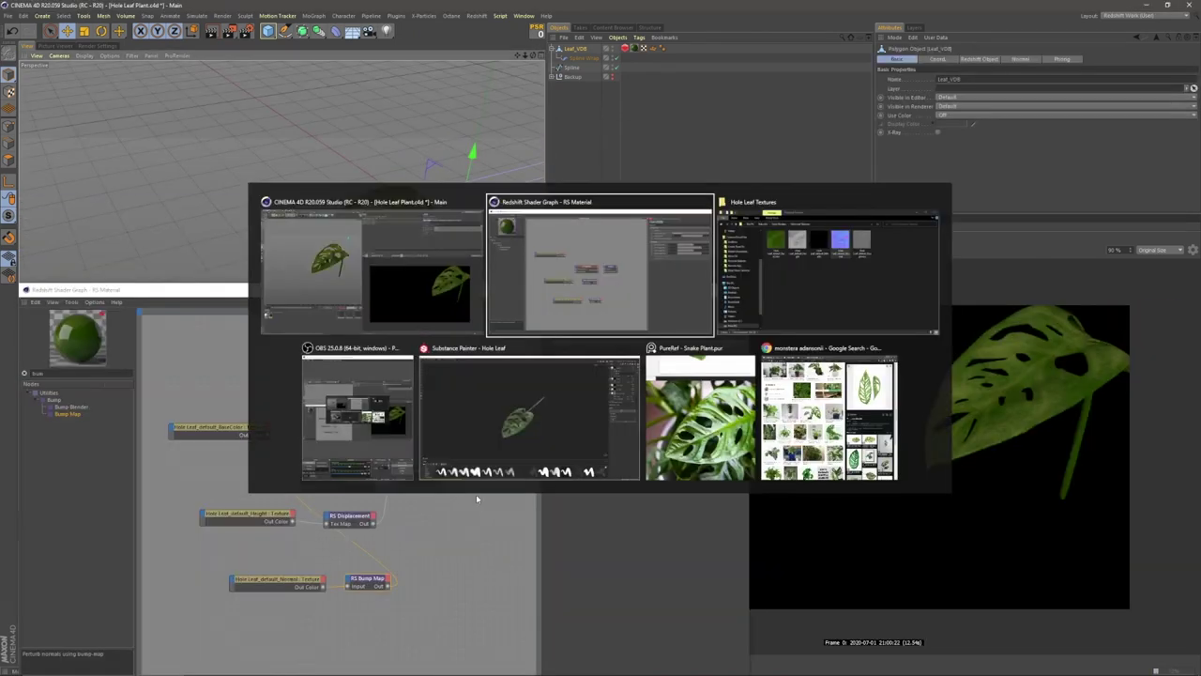
key(alt+Tab)
drag(968, 291, 526, 504)
click(676, 373)
Move the RS Material and Output nodes aside and connect the Roughness texture to the material's Refl Roughness input
drag(351, 438, 425, 471)
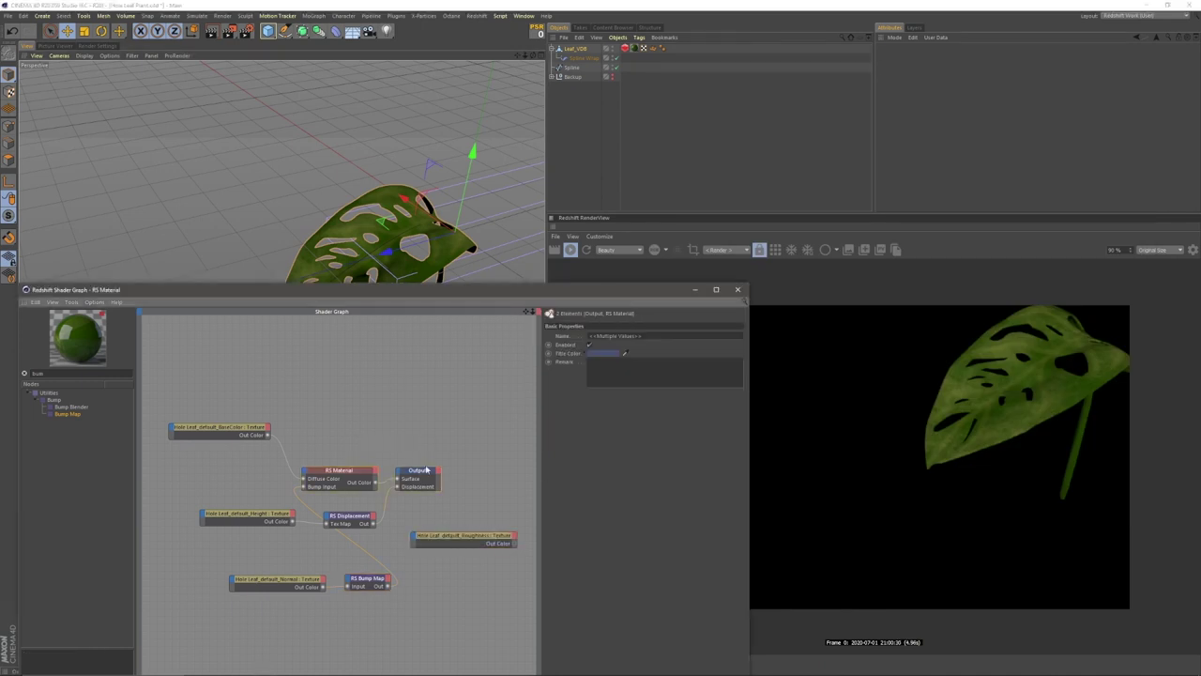
click(364, 472)
drag(359, 448, 435, 497)
drag(348, 475, 464, 458)
drag(514, 545, 422, 457)
mouse_move(490, 482)
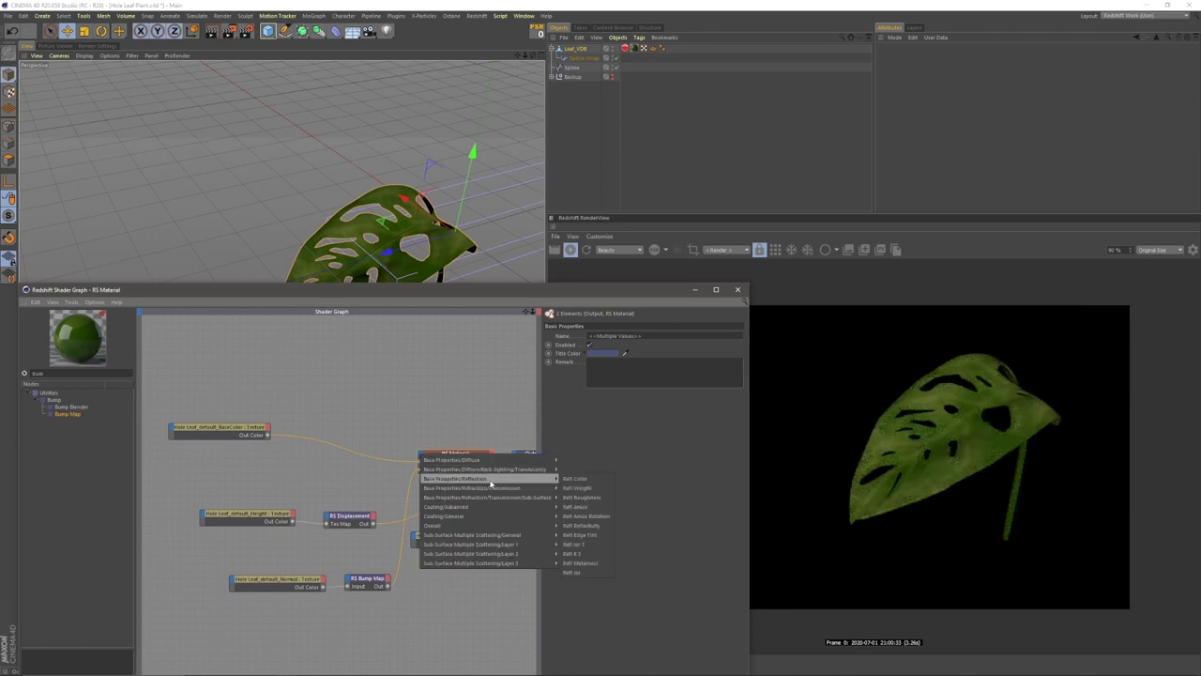
click(575, 498)
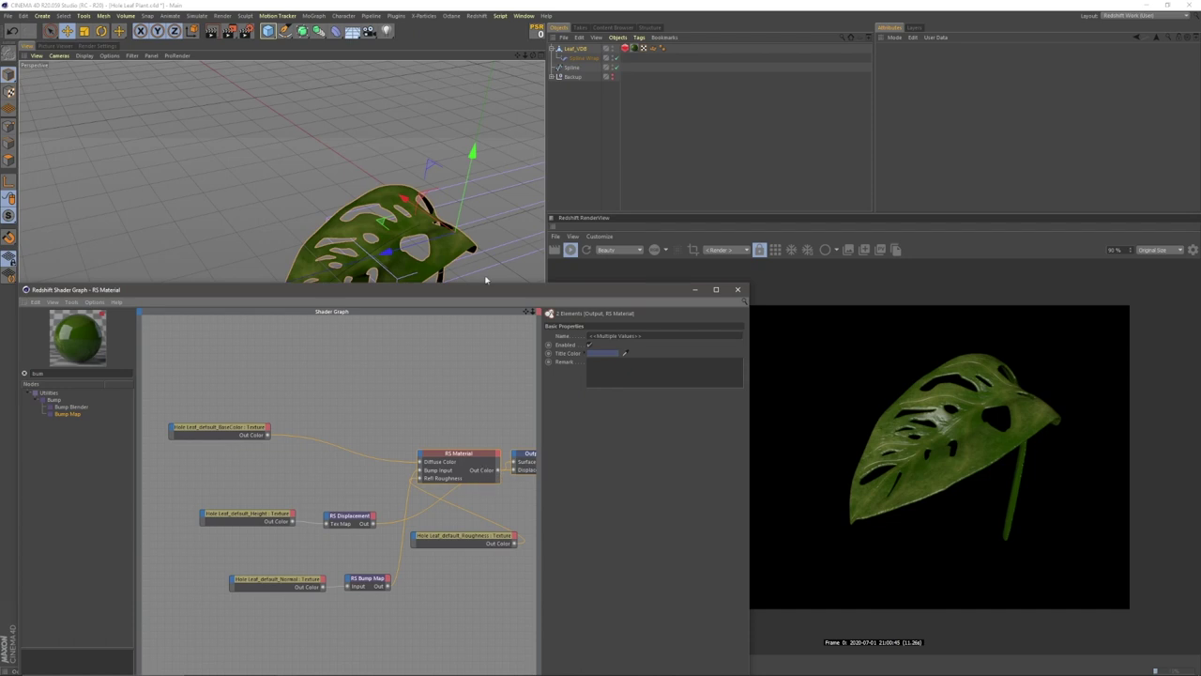
Set the Displacement Scale in the leaf's Redshift Object tag to 0.1
click(627, 48)
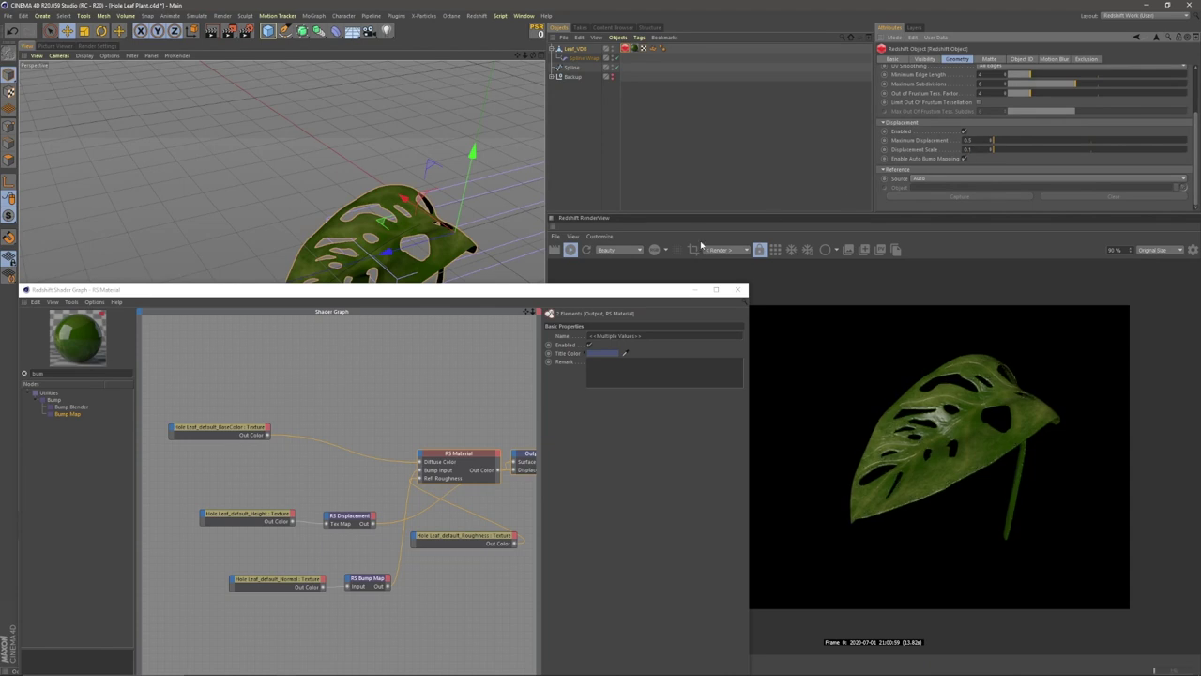
scroll(398, 261, up, 10)
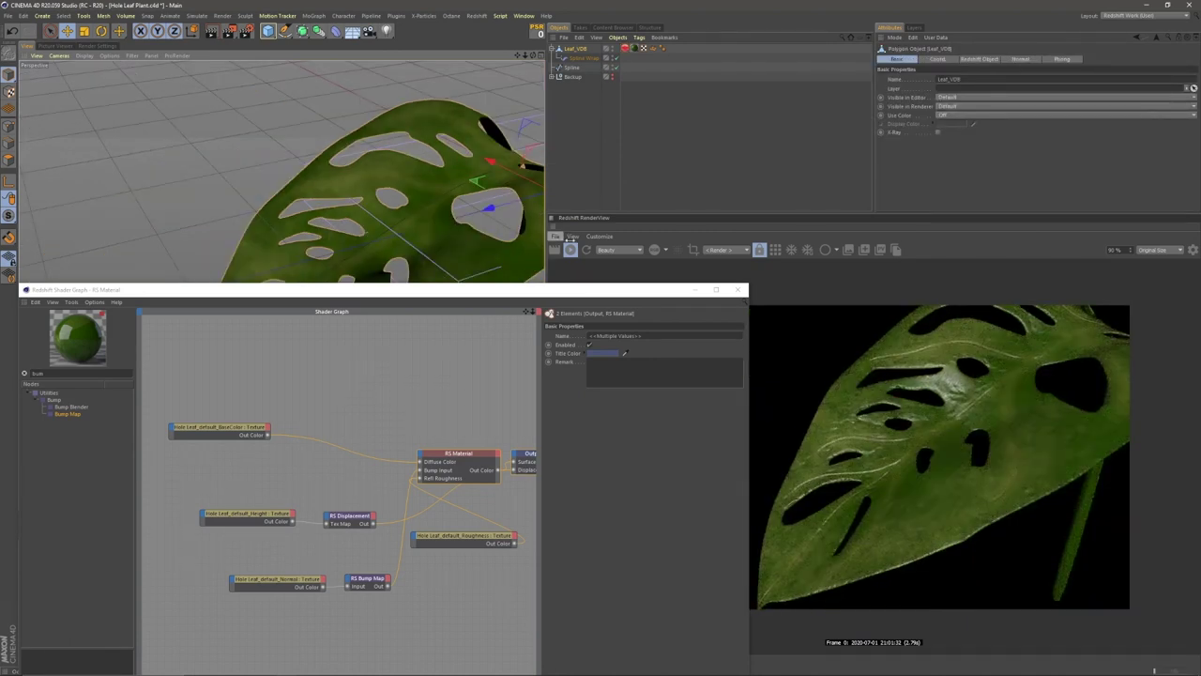
Lower the RS Material's Reflection Weight to about 0.52
click(439, 457)
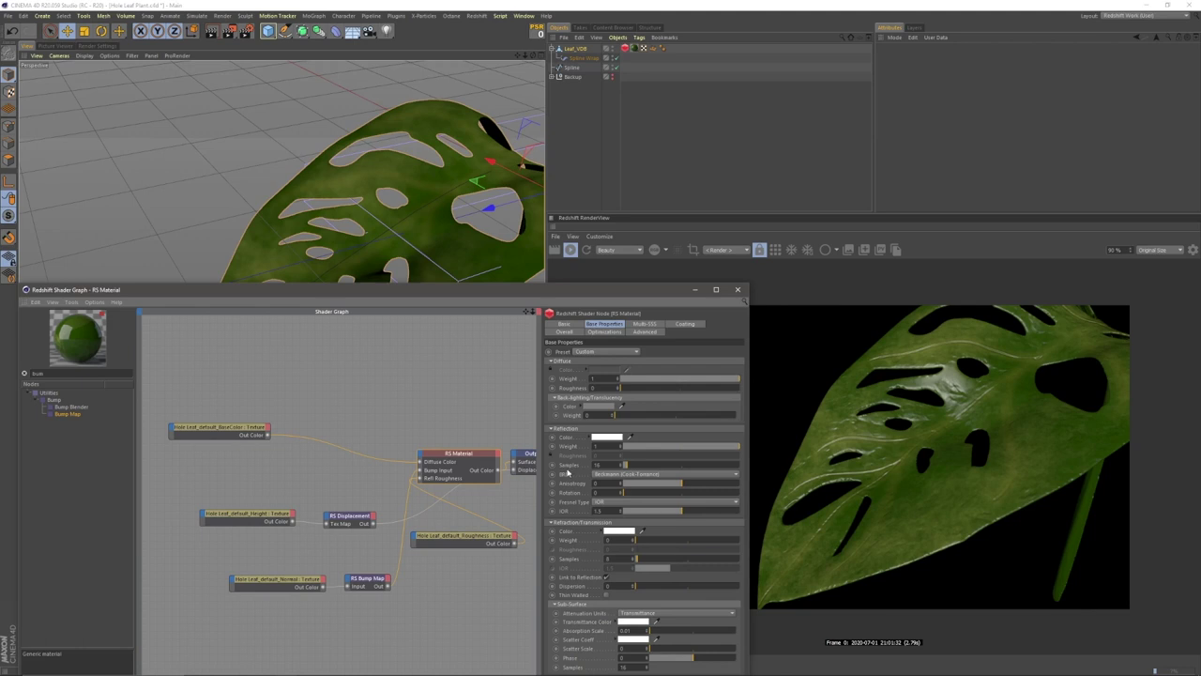
click(696, 447)
drag(685, 449, 682, 450)
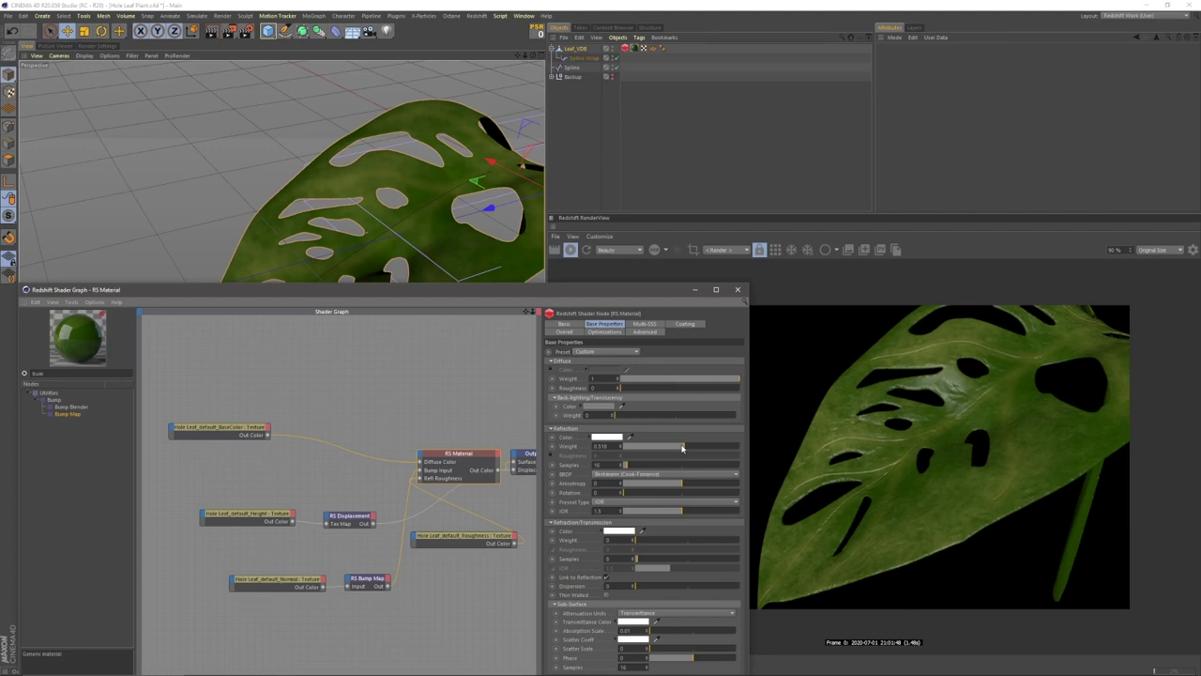
Raise the RS Material's Reflection Weight moderately and close the shader graph
mouse_move(683, 450)
mouse_down()
mouse_move(669, 452)
mouse_move(704, 448)
mouse_up()
click(739, 290)
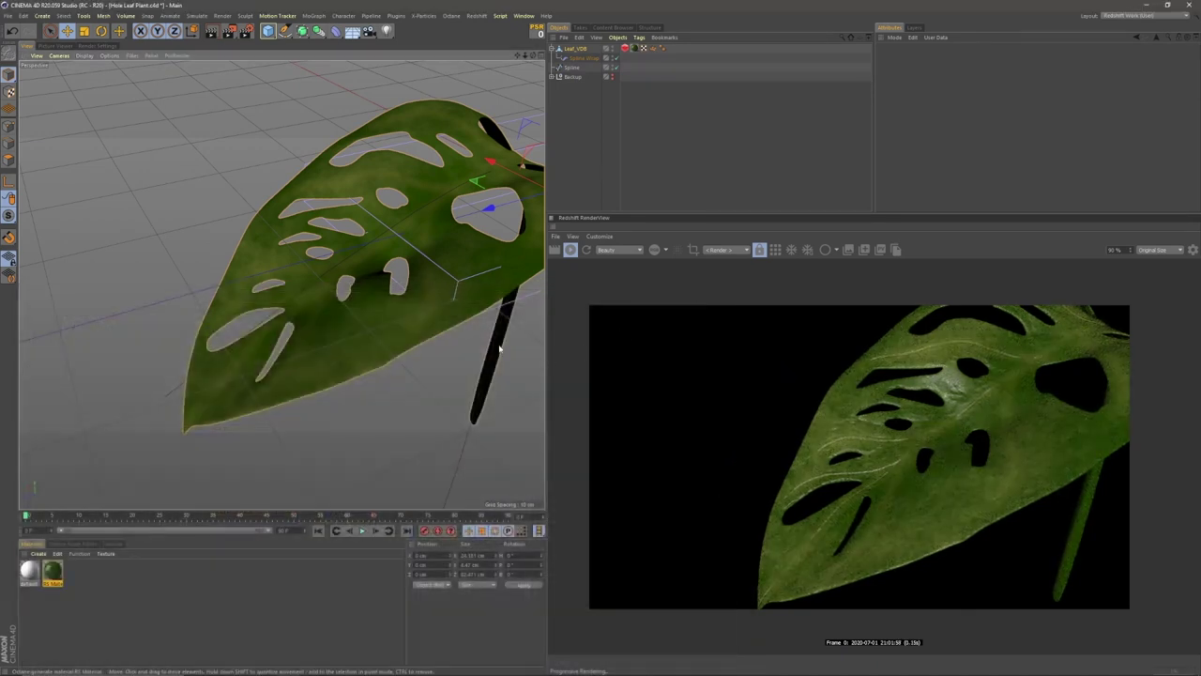
Disable Tessellation in the leaf's Redshift Object tag and set its Maximum Displacement to 0.05
click(626, 49)
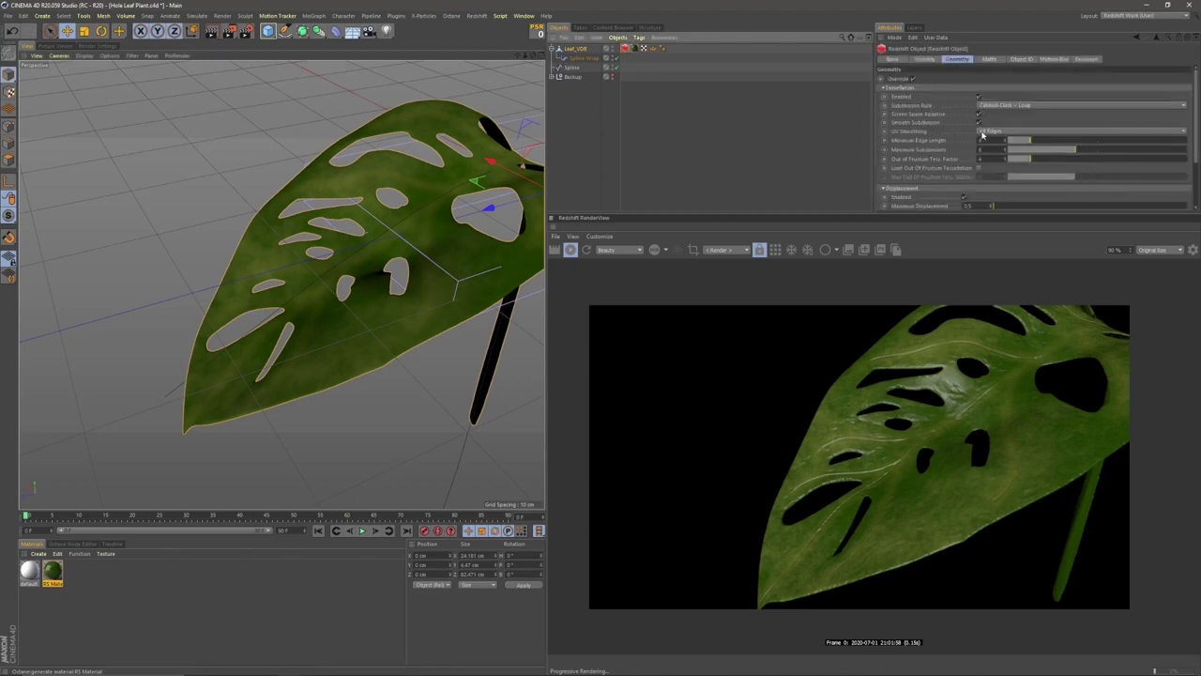
click(978, 96)
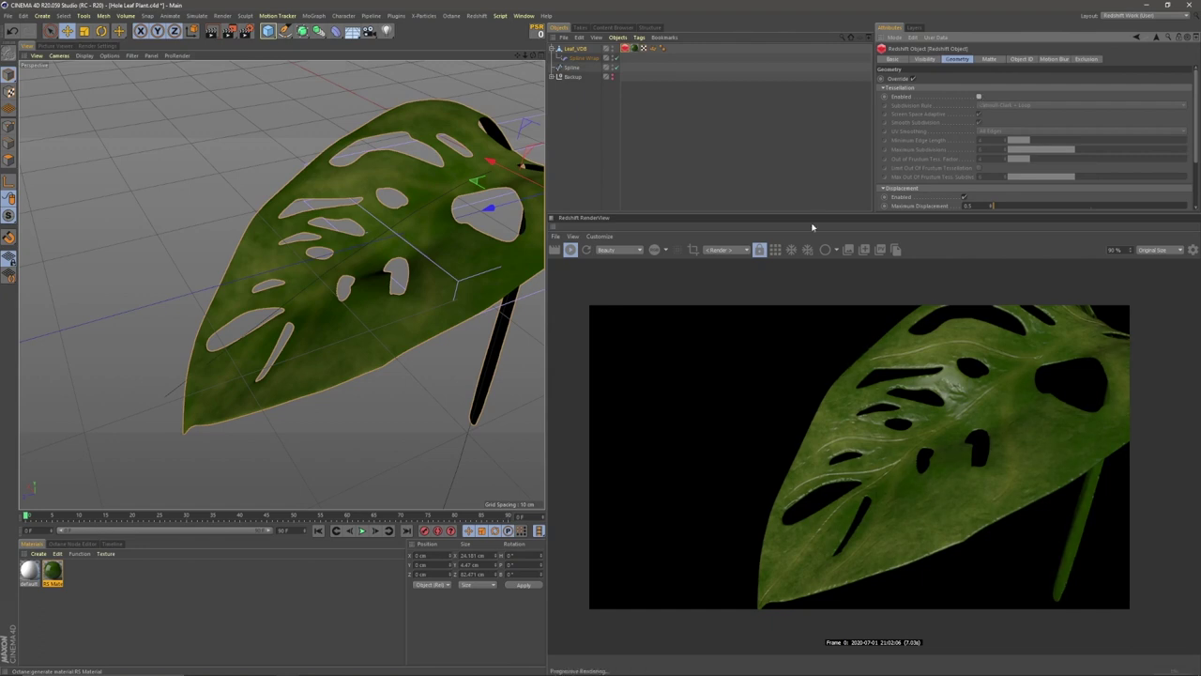
scroll(915, 167, down, 3)
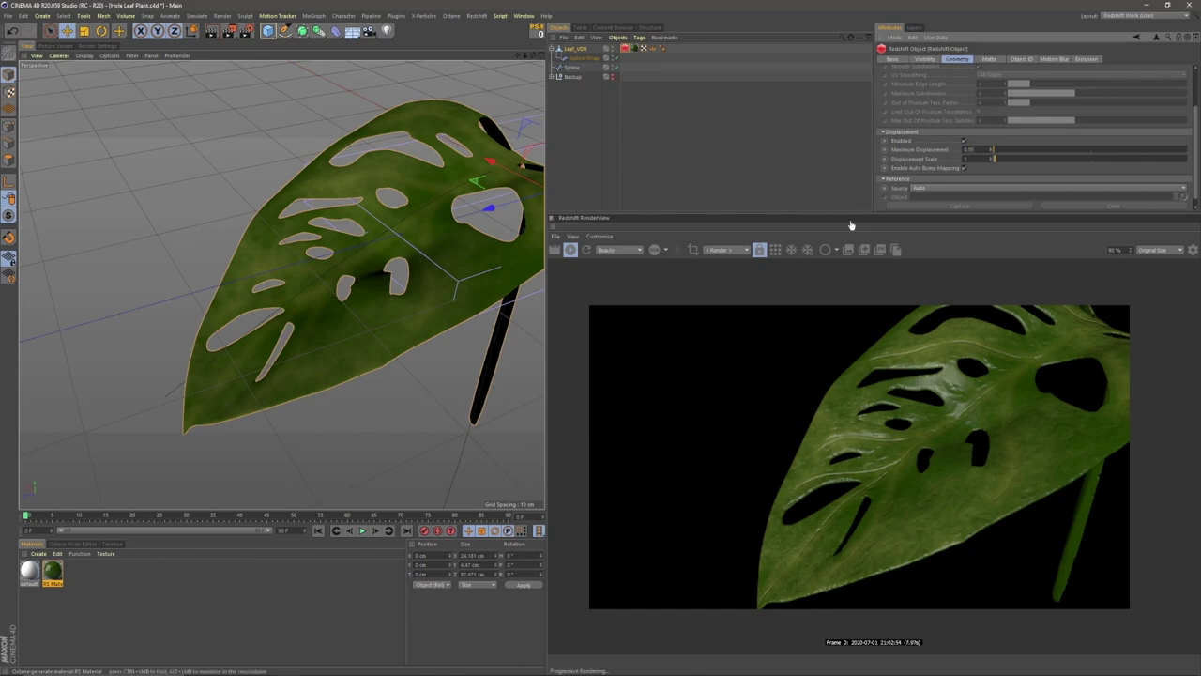
Add a Redshift Area Light and give it a Target tag aimed at the Leaf_VDB object
alt+drag(367, 316, 317, 302)
scroll(781, 412, up, 3)
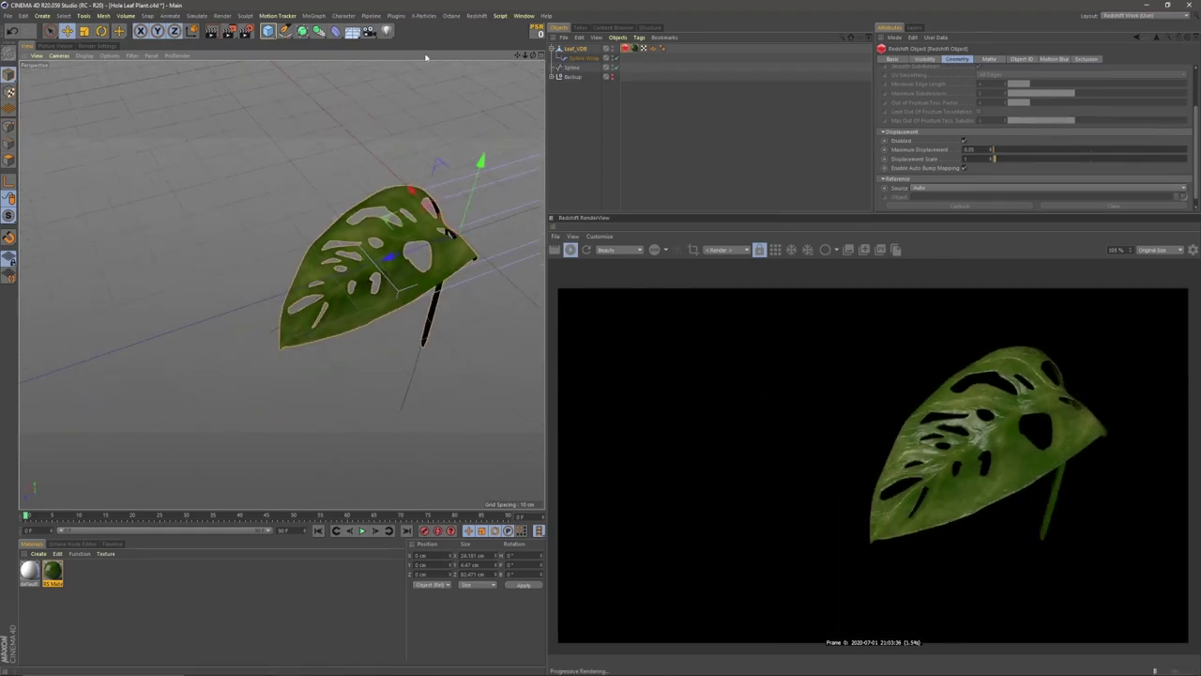
click(477, 16)
mouse_move(544, 42)
click(587, 72)
key(shift+c)
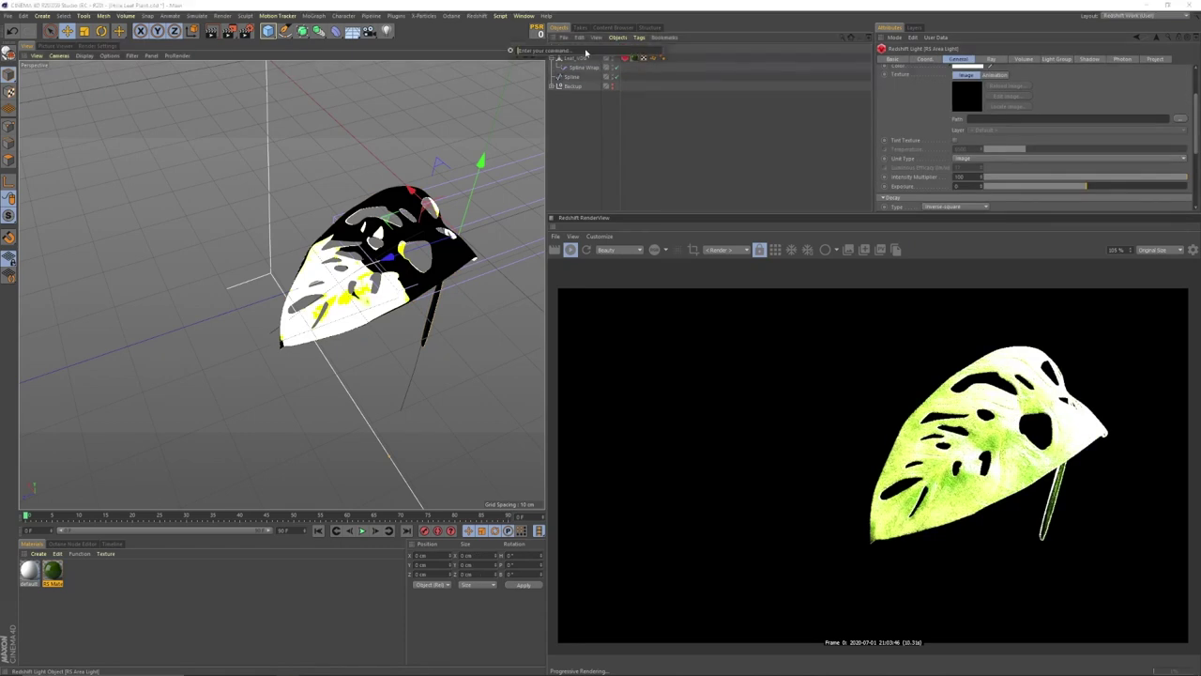
text(tar)
key(Return)
drag(580, 59, 1032, 79)
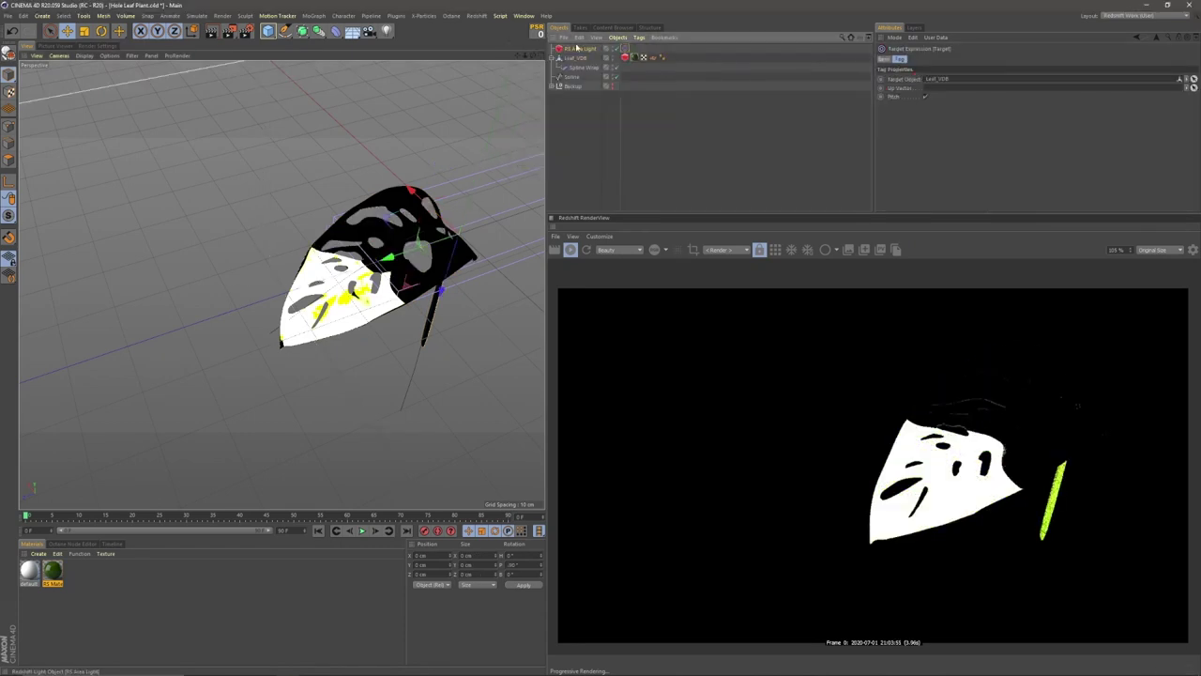
Move the RS Area Light away from the leaf and off to one side
click(580, 49)
scroll(380, 303, down, 6)
drag(352, 283, 205, 340)
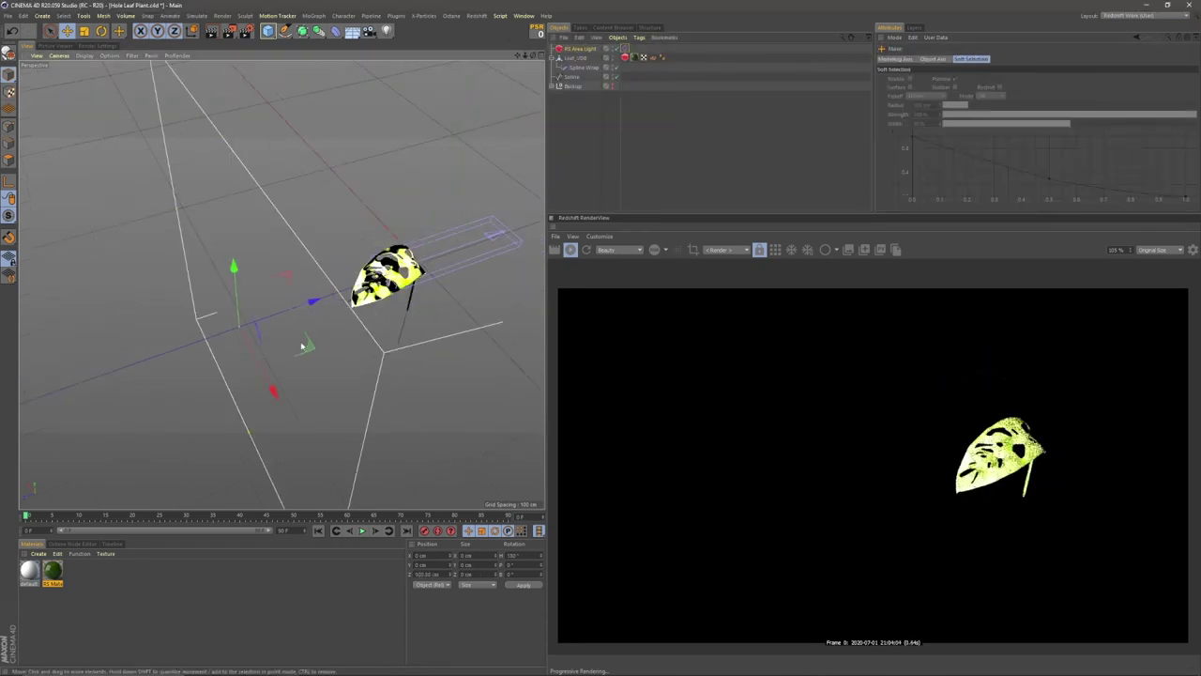
drag(302, 345, 131, 155)
Add a camera, frame the leaf closely through it and set the Redshift RenderView to render from Camera
click(369, 31)
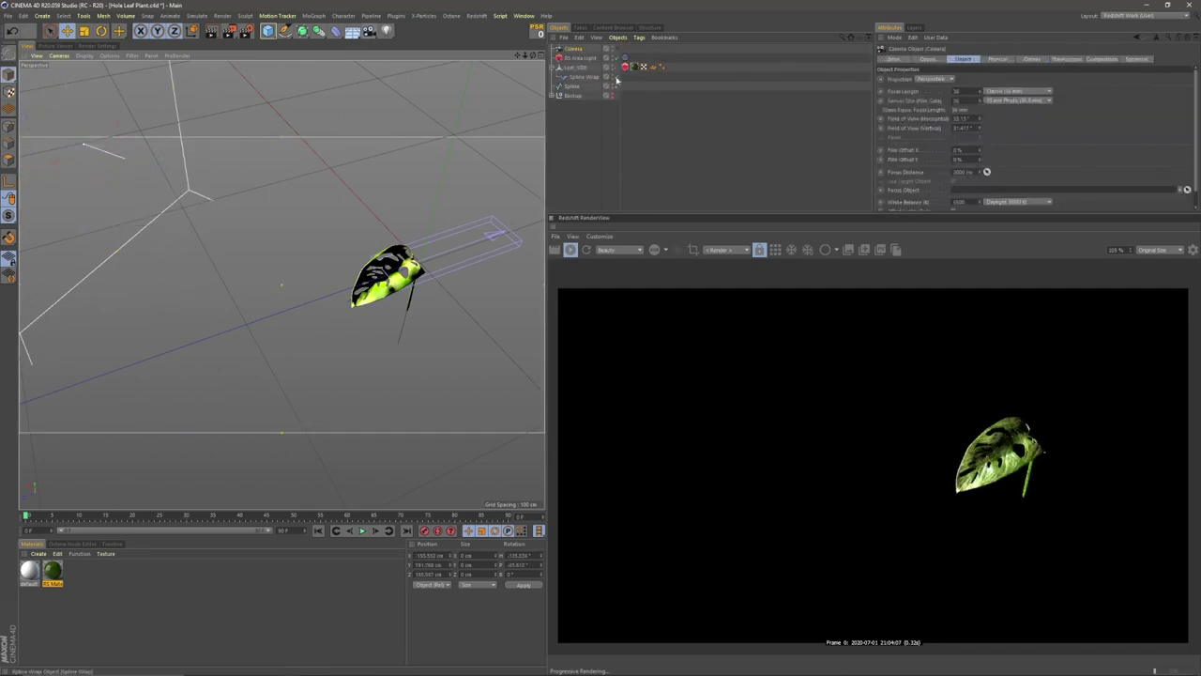
alt+right_drag(413, 279, 544, 278)
alt+drag(413, 281, 479, 270)
alt+right_drag(479, 269, 731, 272)
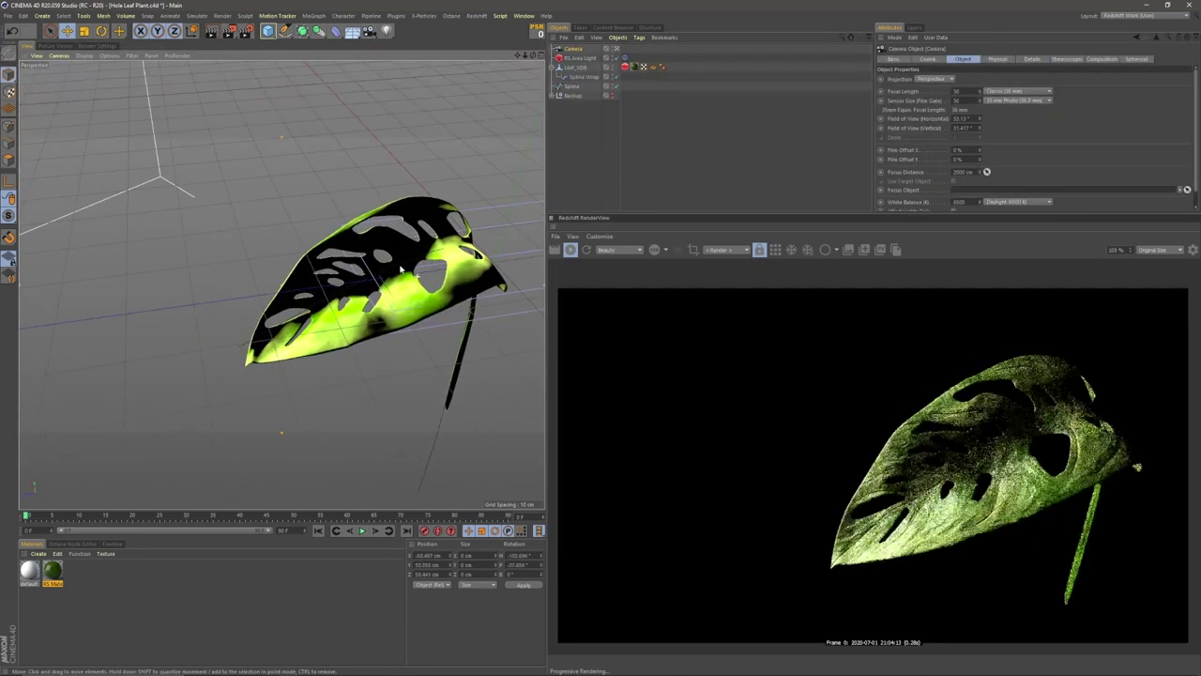
click(724, 250)
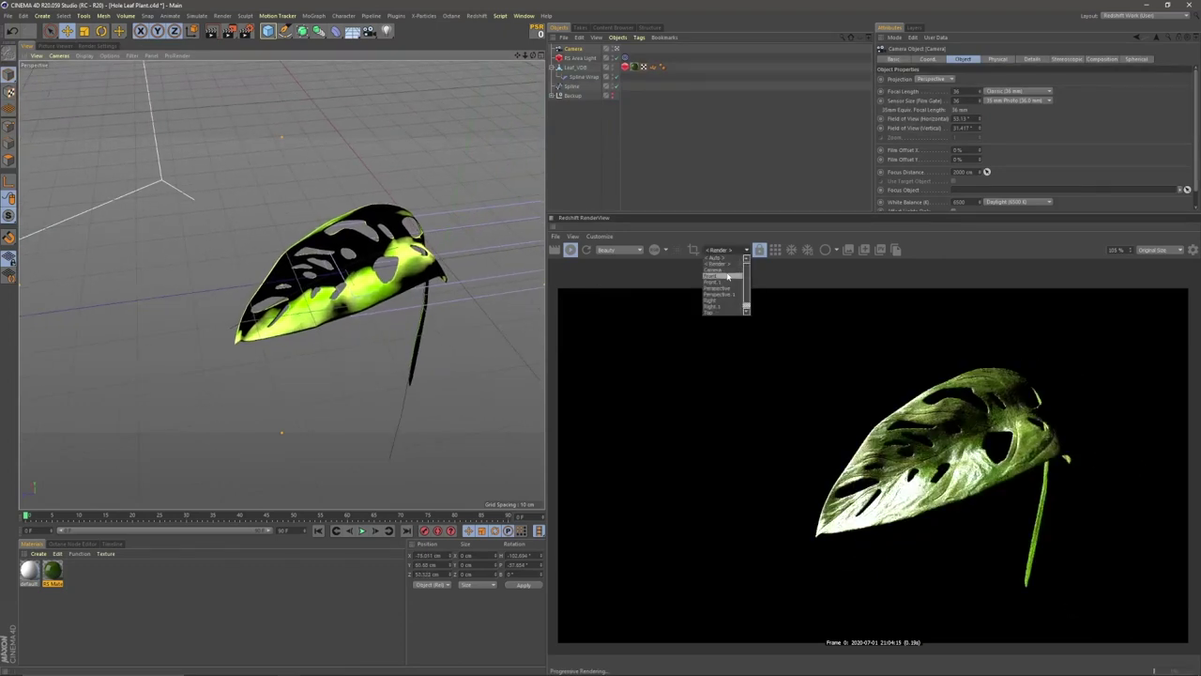
click(720, 270)
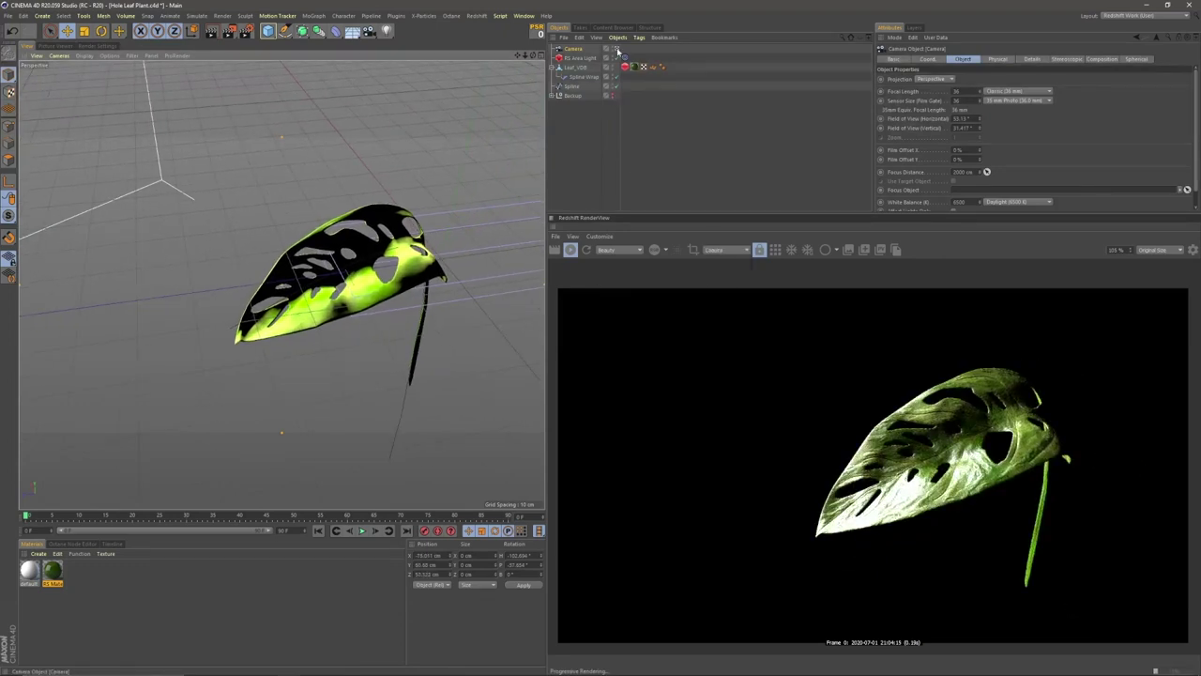
Leave the camera's view and reposition the RS Area Light so that it lights the whole leaf
click(616, 49)
scroll(264, 213, down, 2)
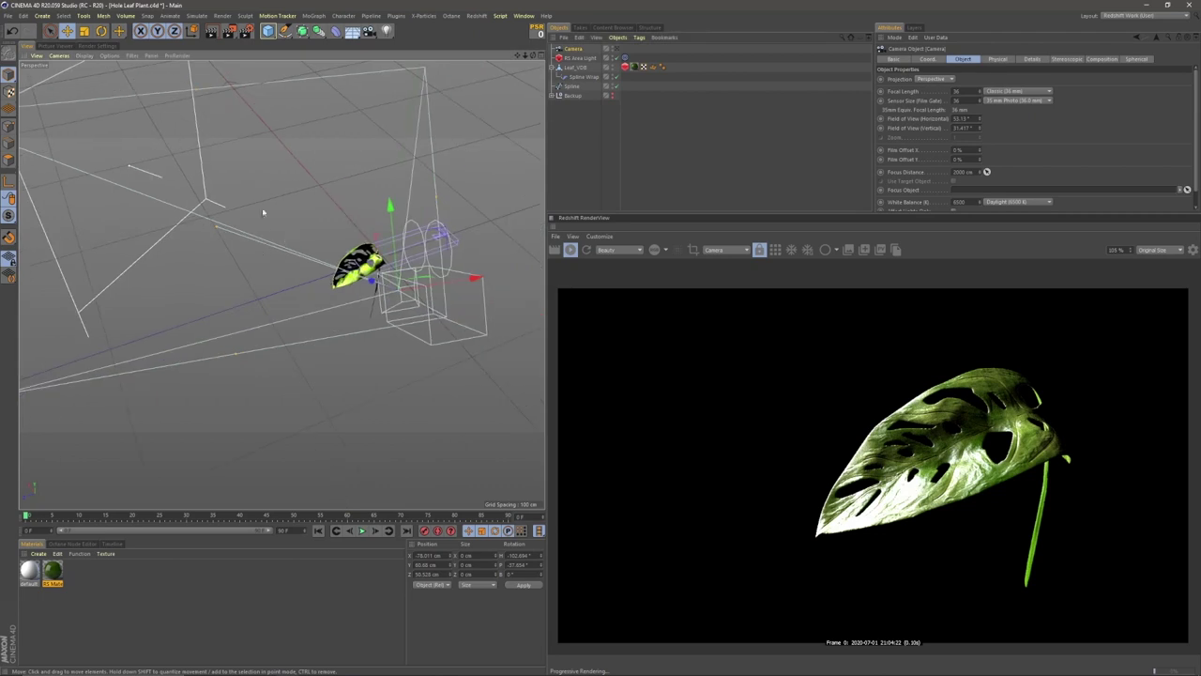
click(584, 58)
drag(138, 210, 83, 9)
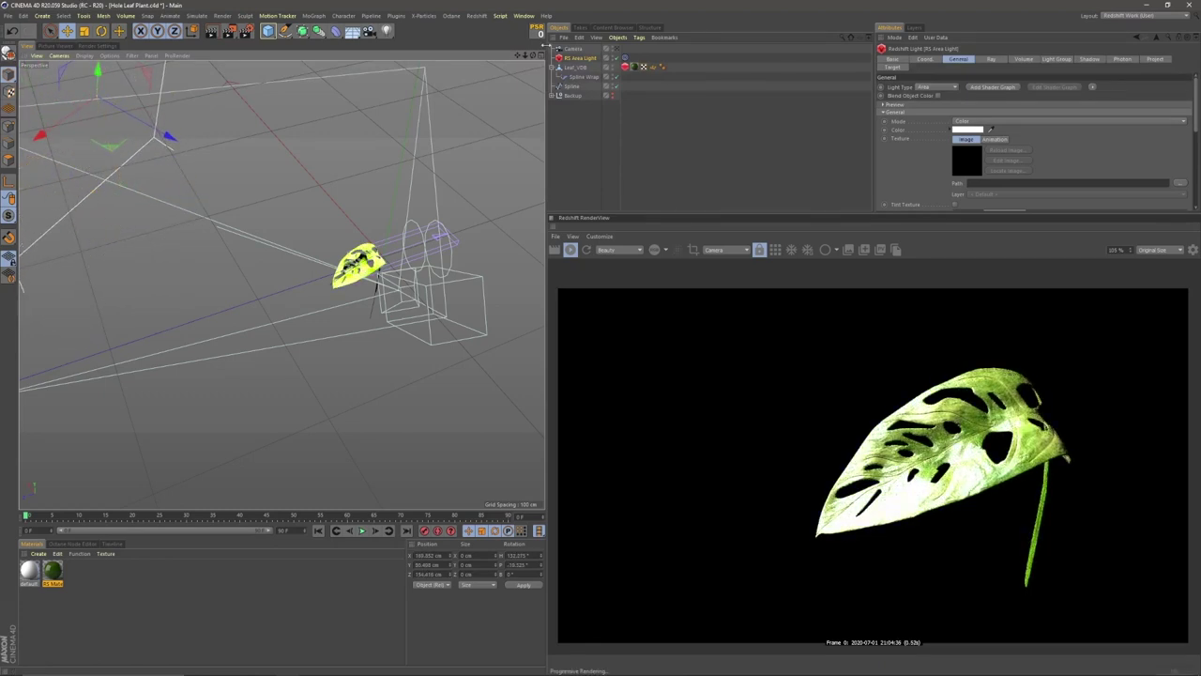
Lower the RS Area Light's Intensity Multiplier to about 19 and move the light across to another side of the leaf
scroll(965, 135, down, 4)
drag(1066, 130, 1007, 147)
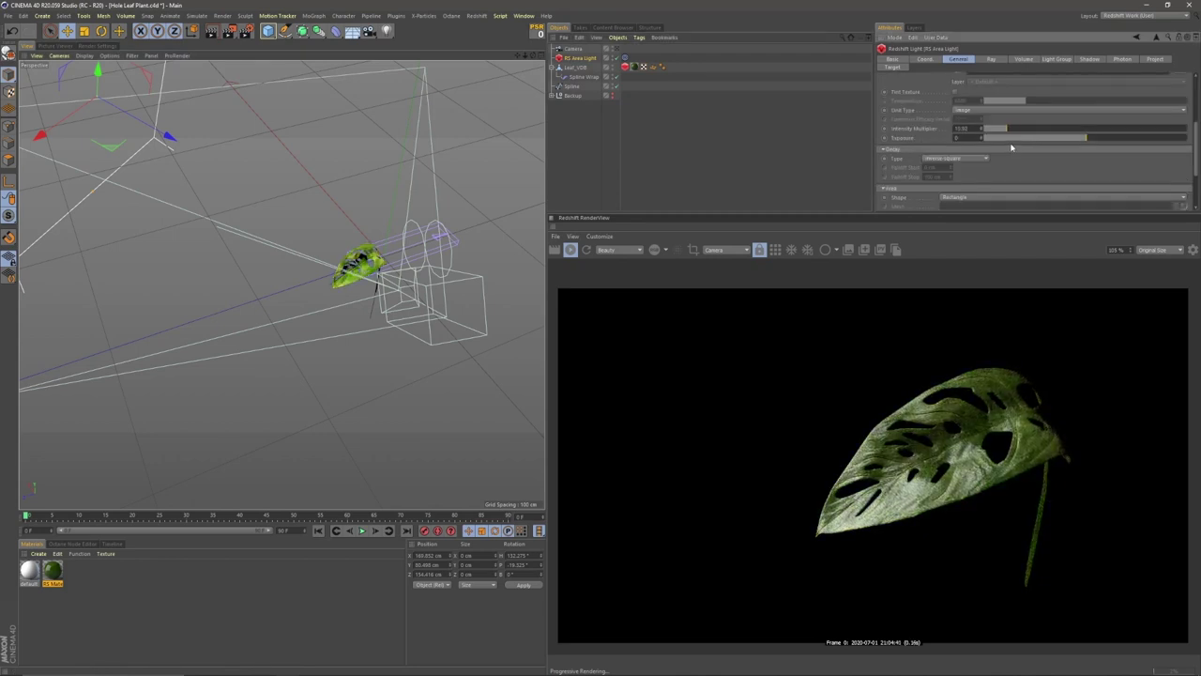
drag(1013, 132, 1023, 132)
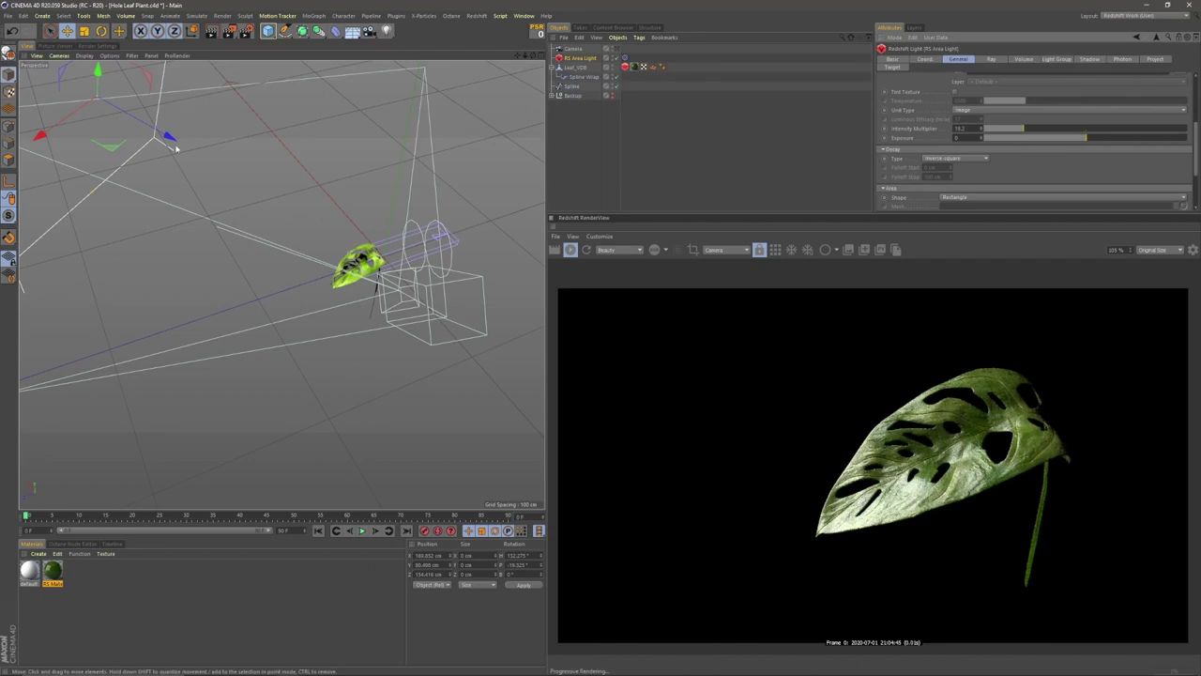
drag(48, 87, 302, 72)
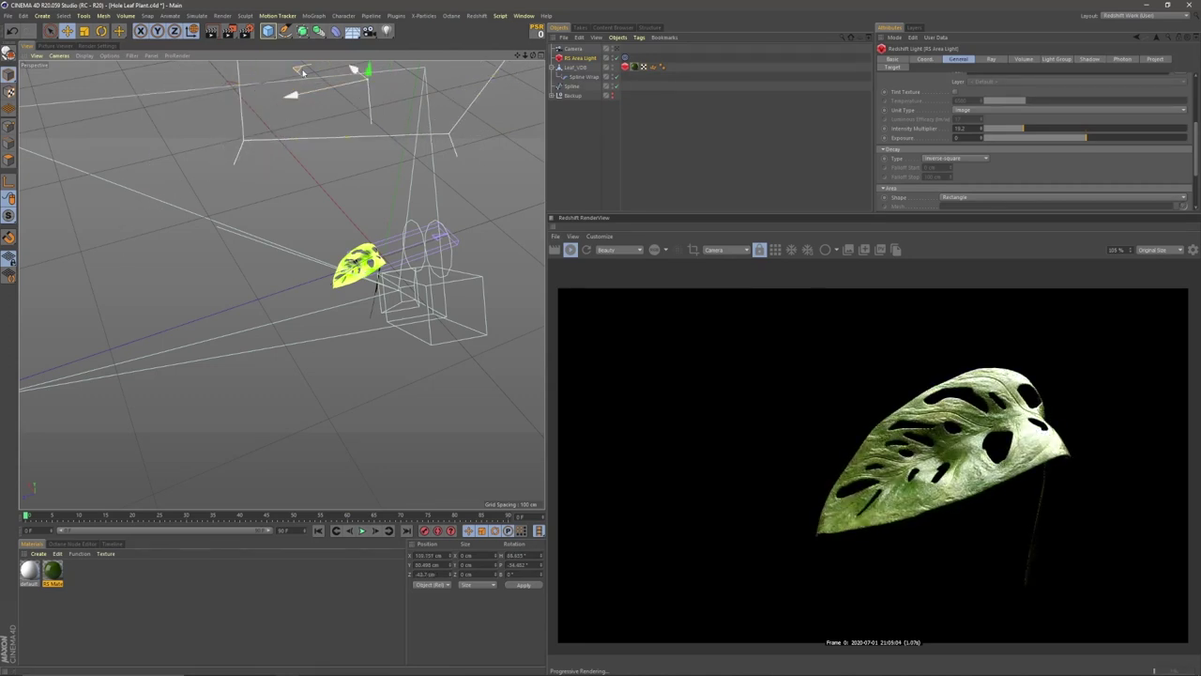
Return to the camera's view and reframe the leaf from farther away
click(618, 50)
alt+drag(434, 275, 282, 274)
alt+middle_drag(431, 282, 372, 263)
alt+drag(282, 284, 450, 300)
click(619, 180)
click(554, 68)
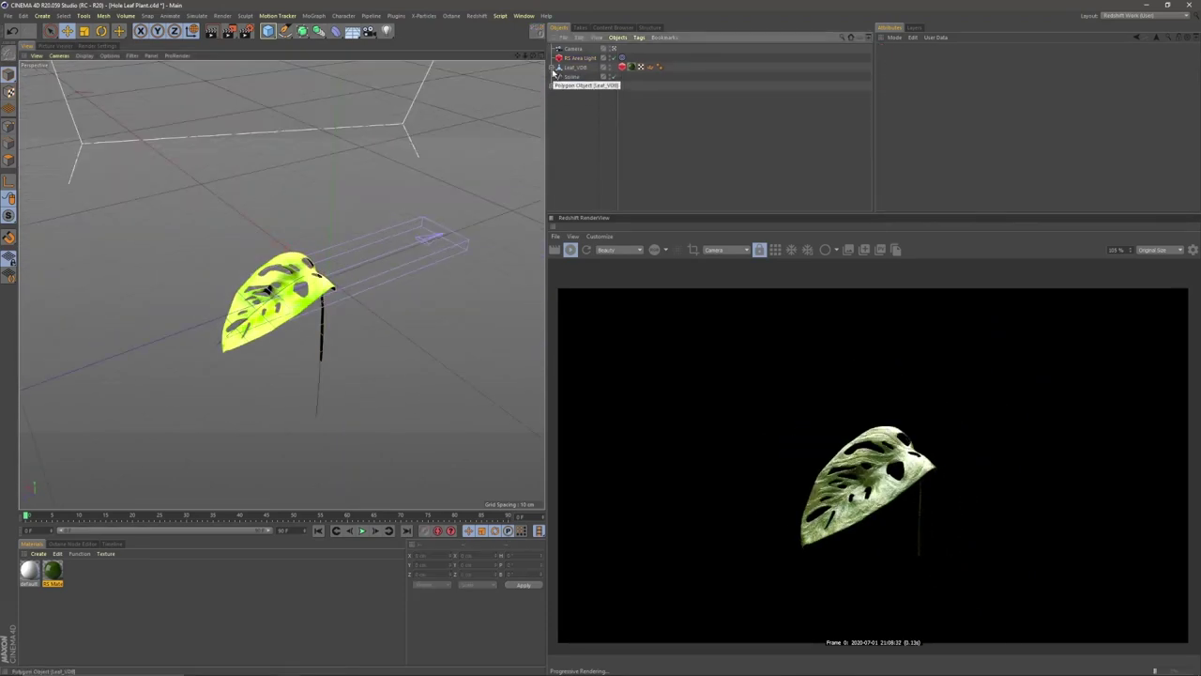
click(553, 70)
Add a Redshift Dome Light and turn off the RS Area Light
click(477, 16)
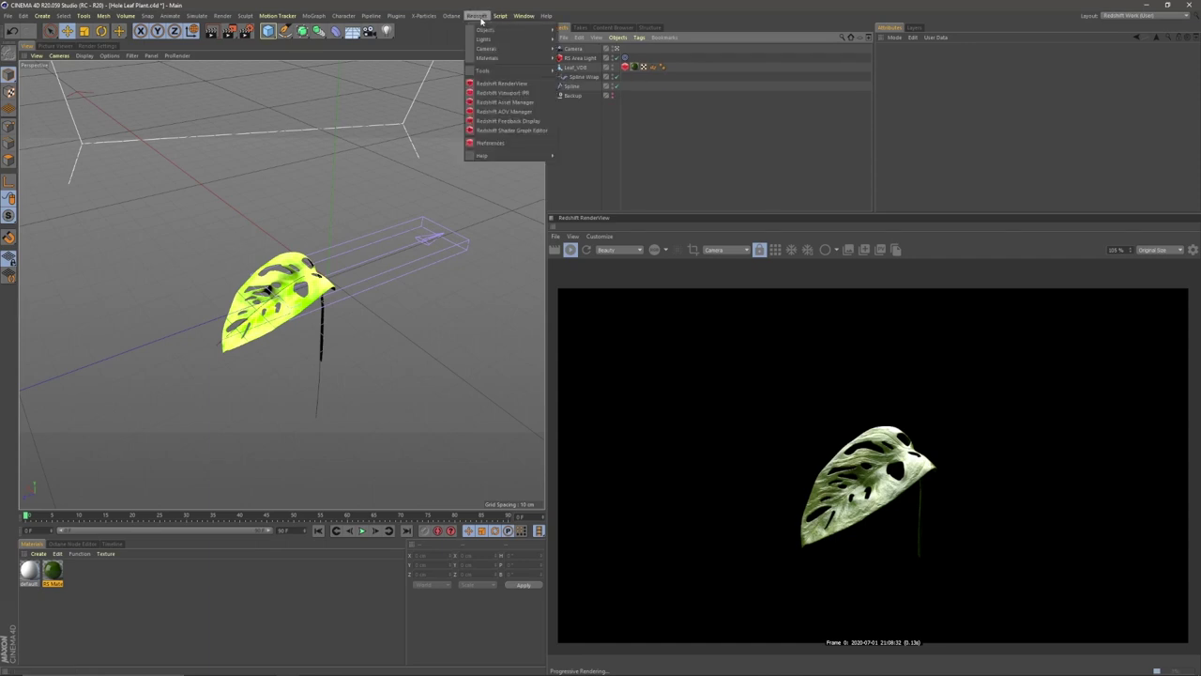
mouse_move(497, 38)
click(593, 82)
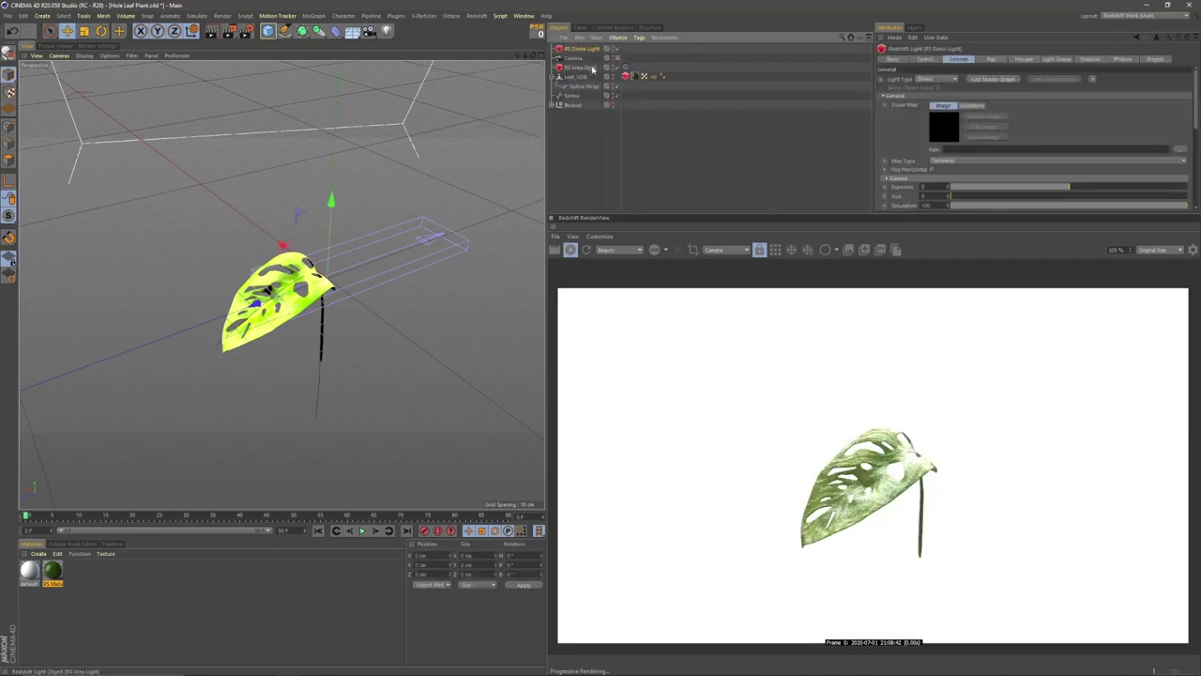
Load an interior HDRI as the Dome Light's Dome Map without copying it to the project location
click(1180, 149)
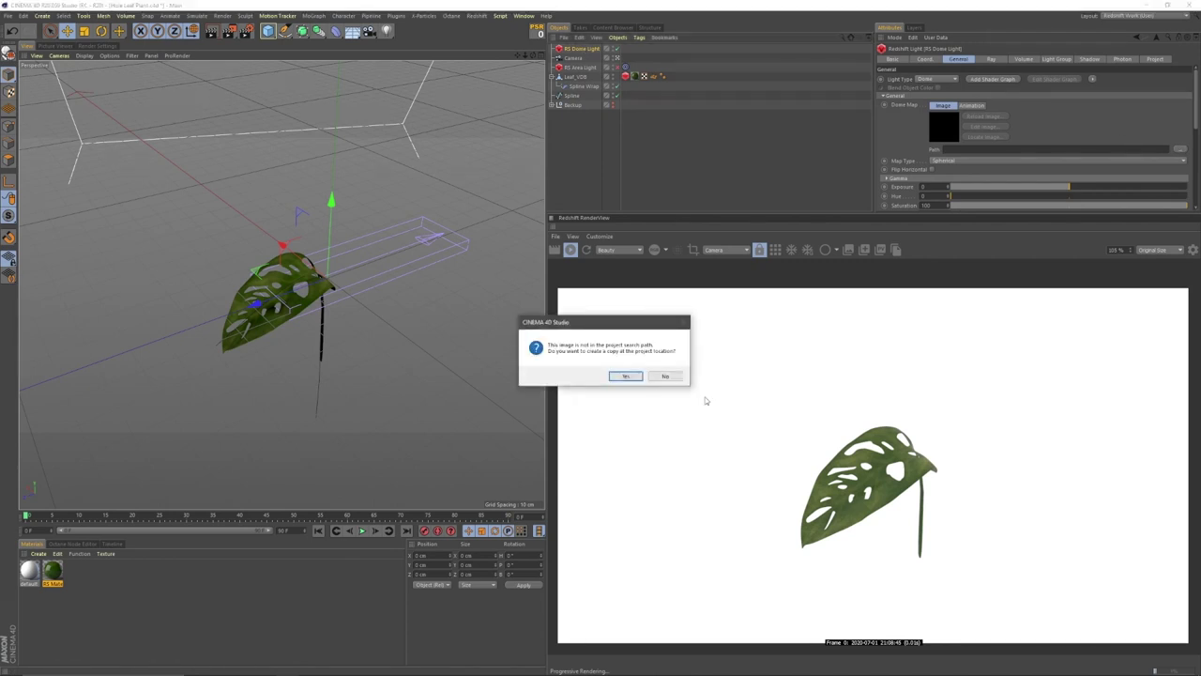
click(664, 377)
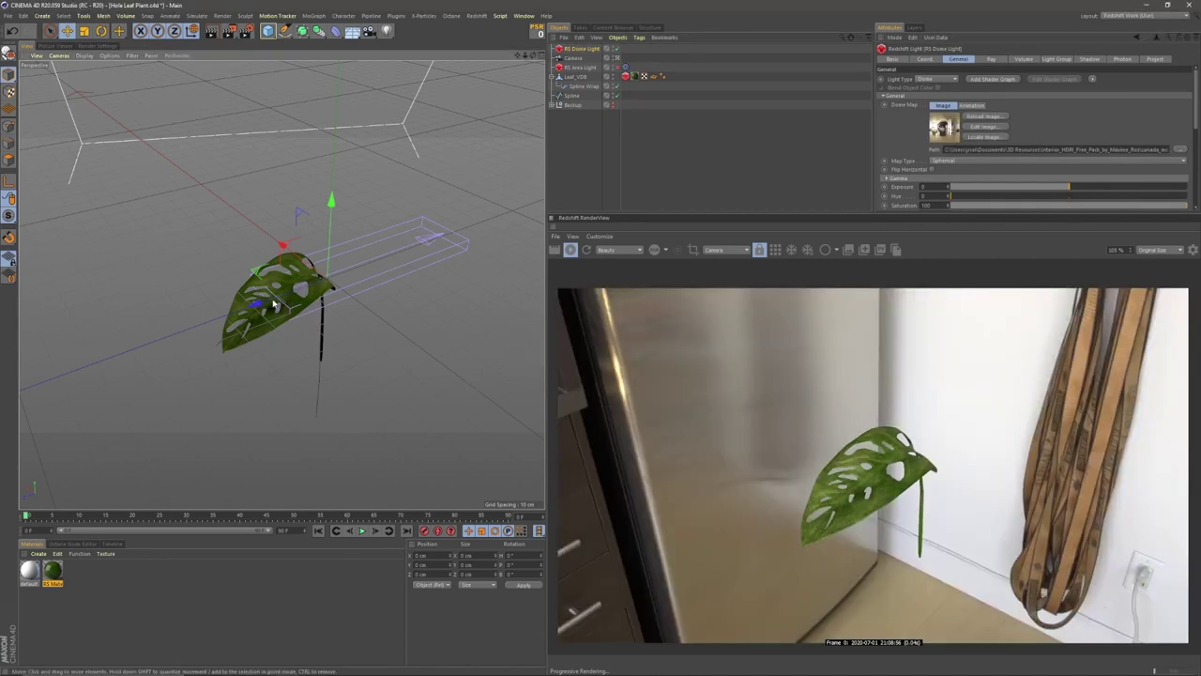
Reframe the leaf from a lower angle and rotate the RS Dome Light's heading so the HDRI room turns behind it
alt+right_drag(273, 303, 319, 301)
alt+drag(319, 301, 261, 275)
alt+right_drag(302, 265, 258, 281)
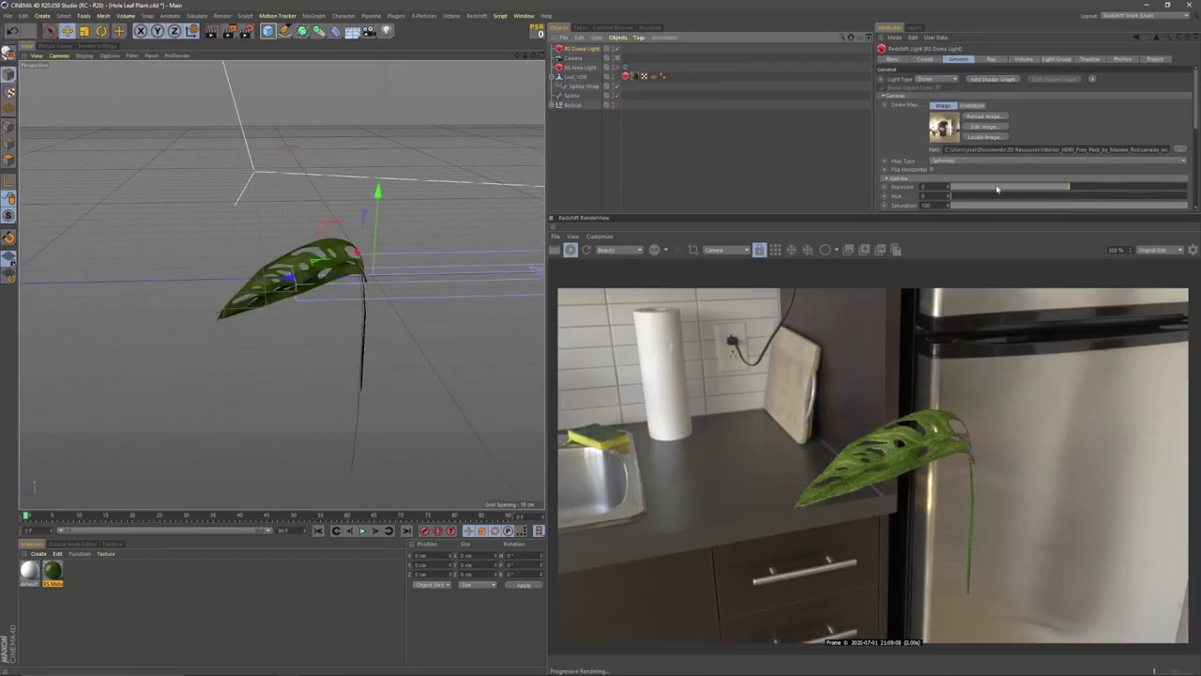
key(r)
drag(419, 281, 542, 272)
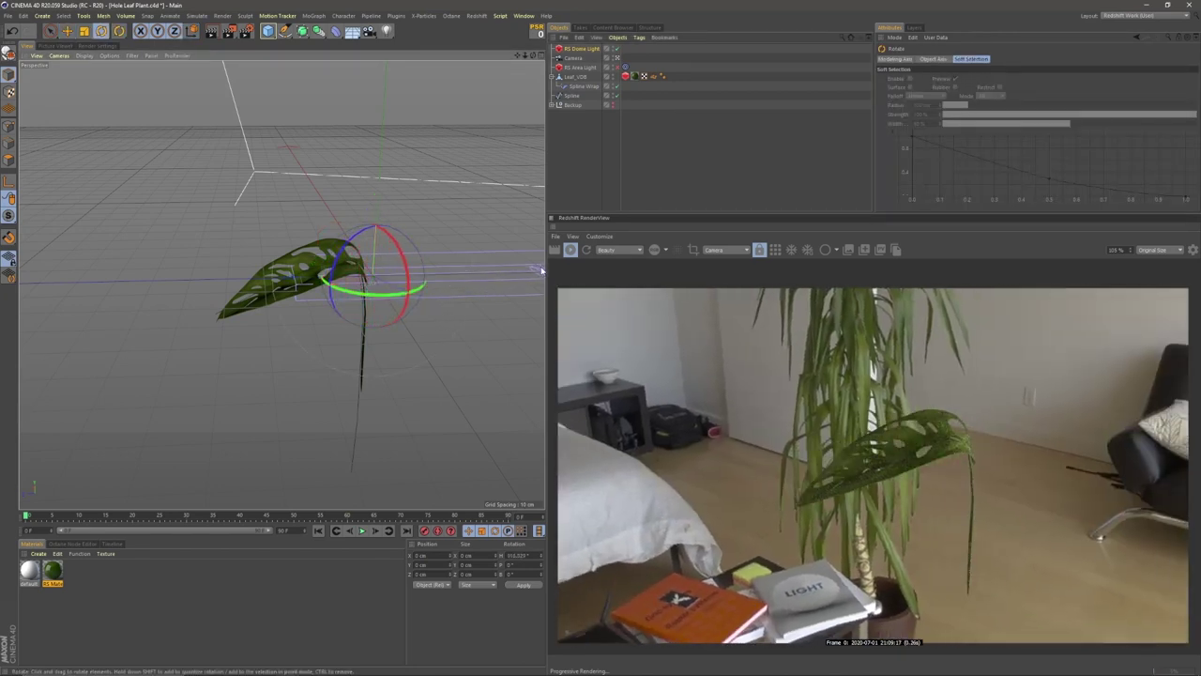
Disable the RS Dome Light's Enable Background option in its Environment settings
click(589, 50)
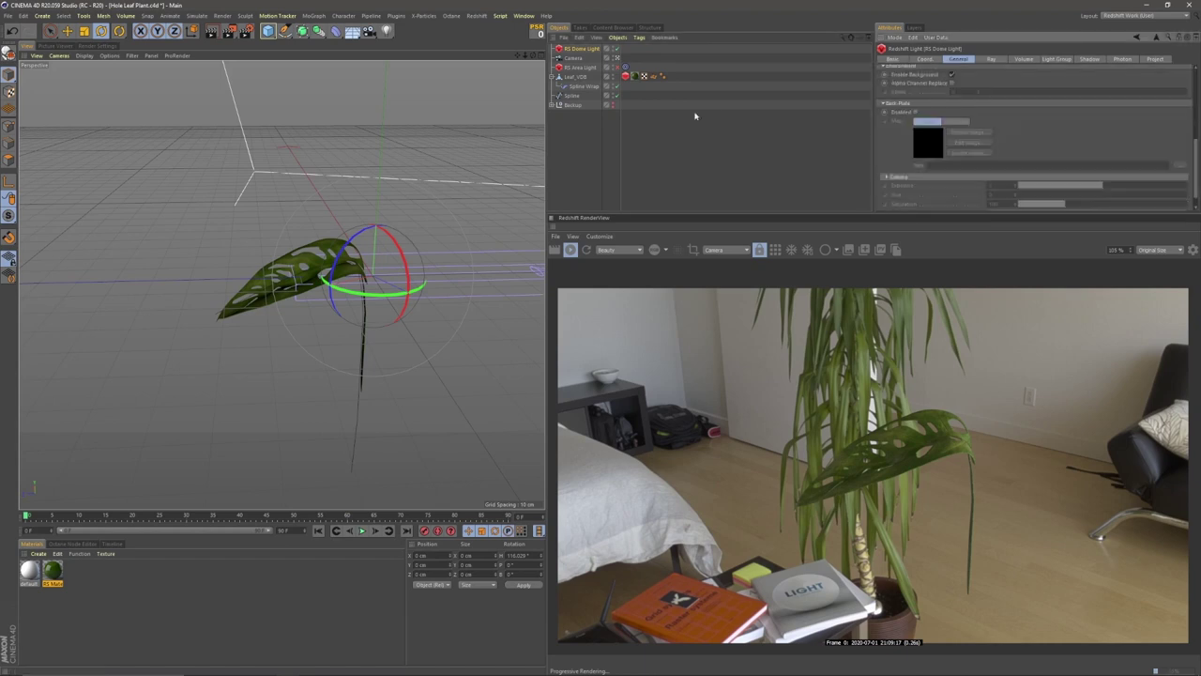
scroll(898, 153, up, 3)
click(951, 113)
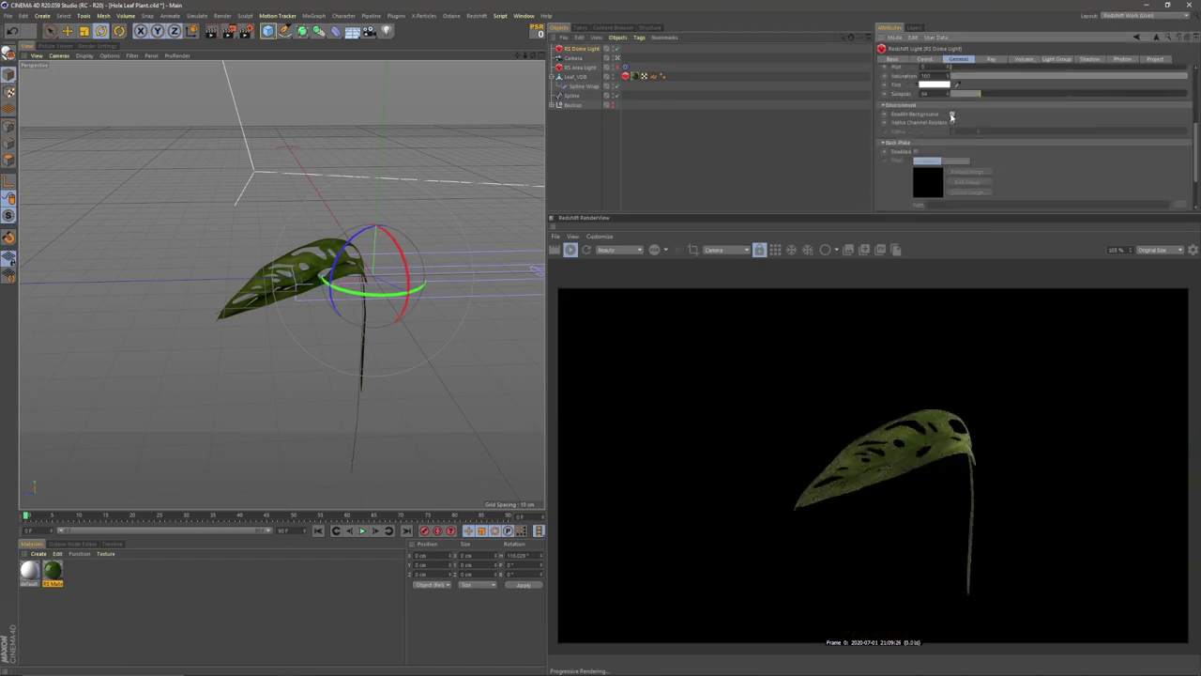
Rotate the RS Dome Light's heading to about 272 degrees and check the leaf's lighting from several angles
drag(403, 291, 460, 246)
alt+right_drag(295, 279, 326, 276)
alt+drag(326, 276, 329, 307)
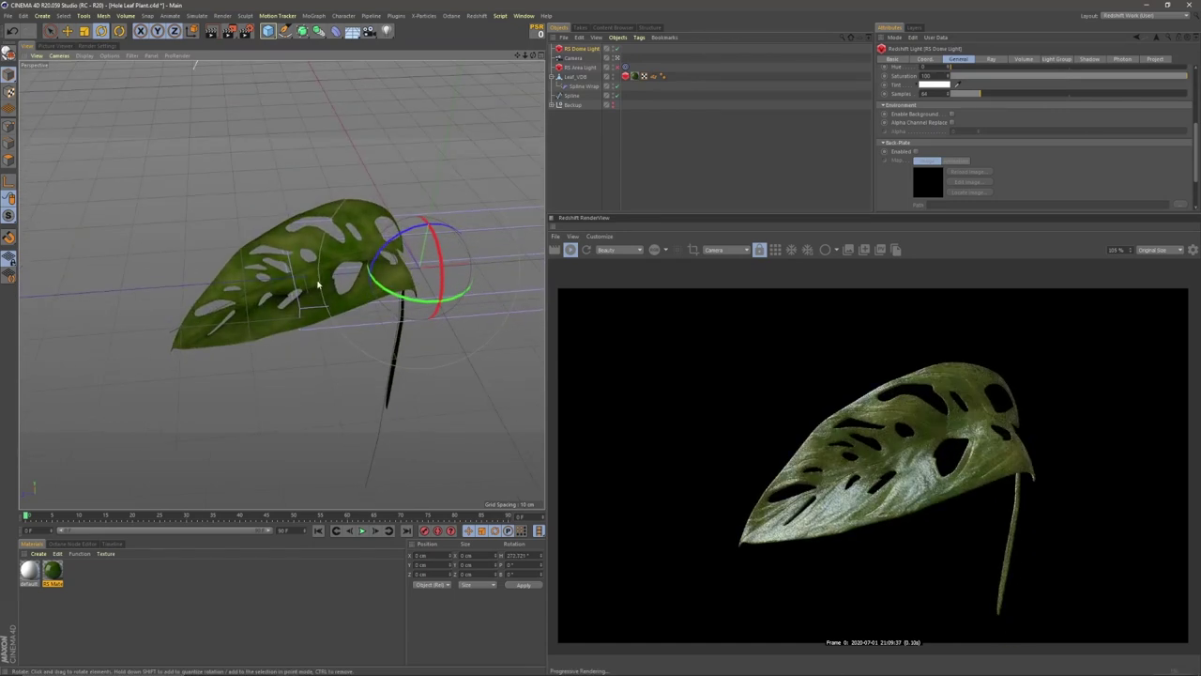
alt+right_drag(328, 306, 281, 292)
alt+drag(281, 293, 334, 295)
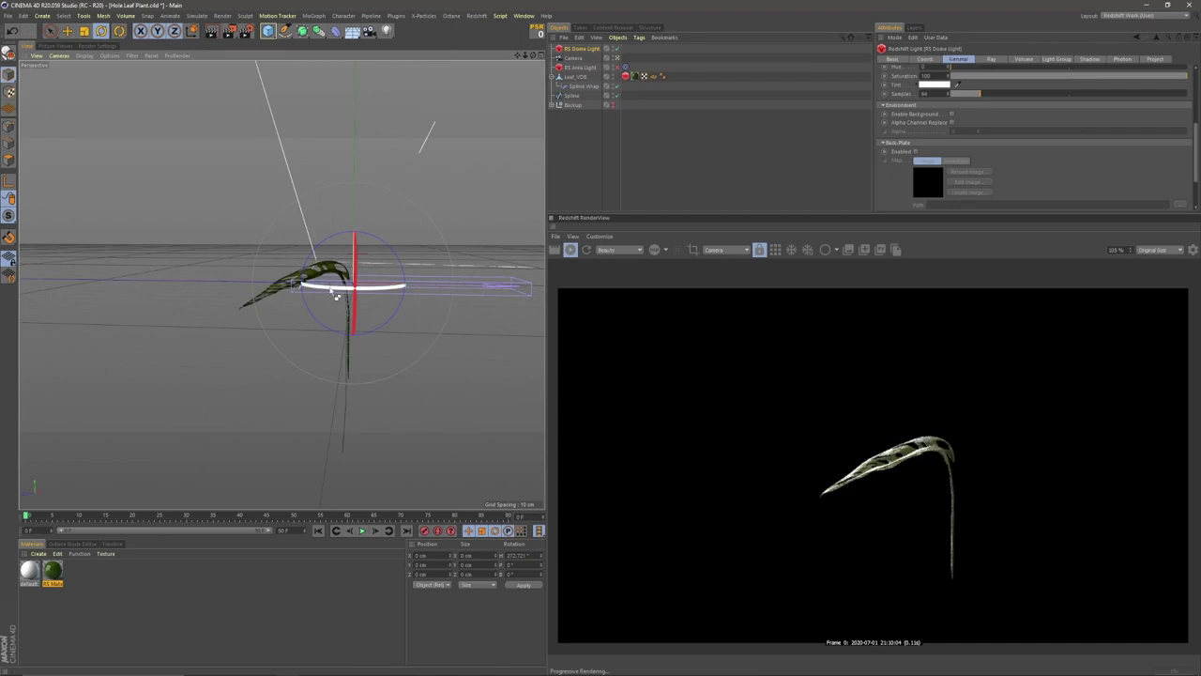
Rename the Leaf_VDB object to Leaf
click(580, 77)
right_click(583, 82)
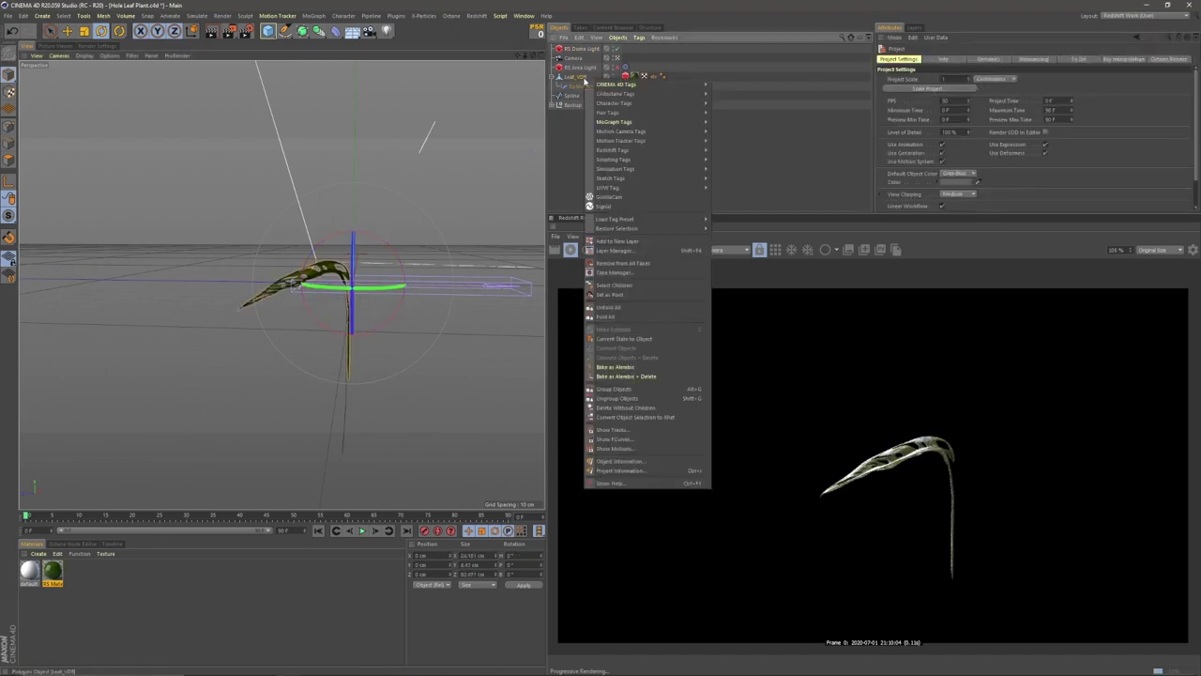
click(581, 81)
double_click(582, 80)
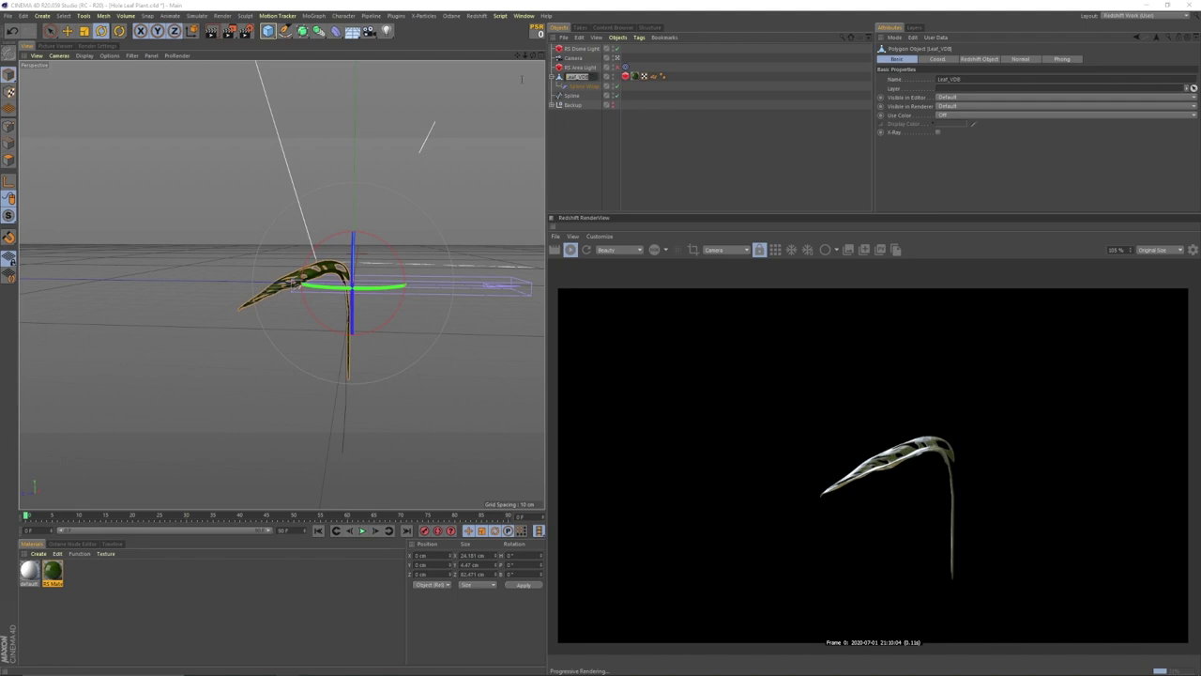
text(Leaf)
key(Return)
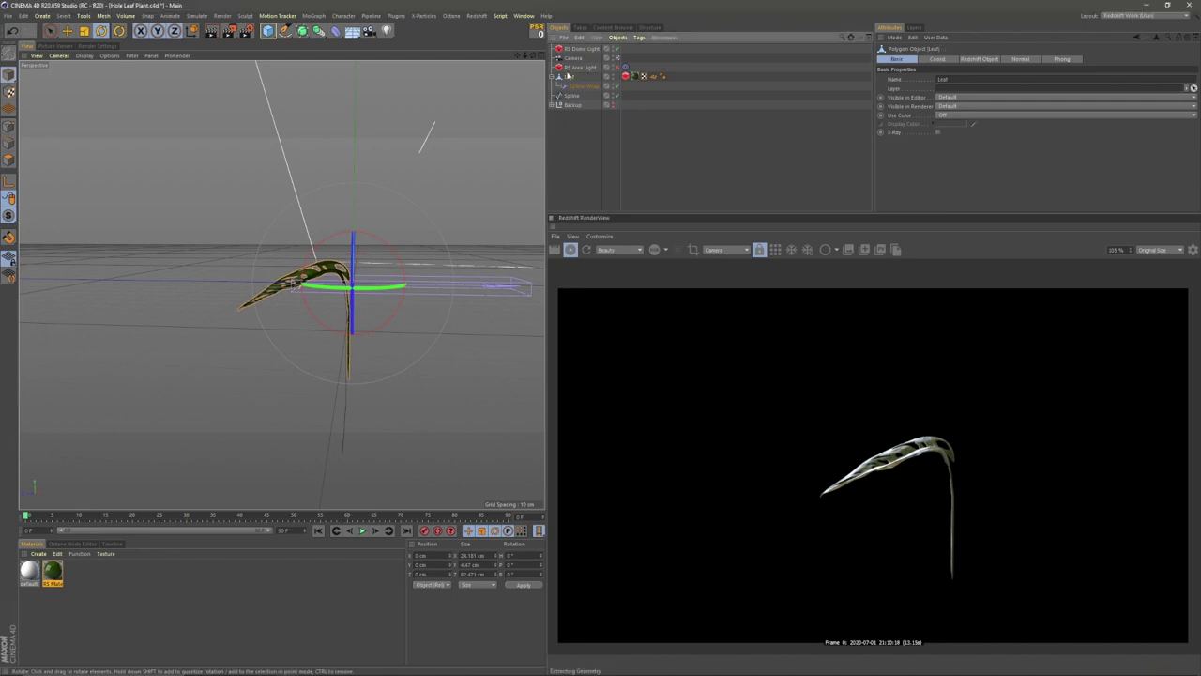
Try to duplicate the Leaf object with its Spline Wrap and rotate the copy
ctrl+click(567, 77)
ctrl+drag(605, 79, 574, 73)
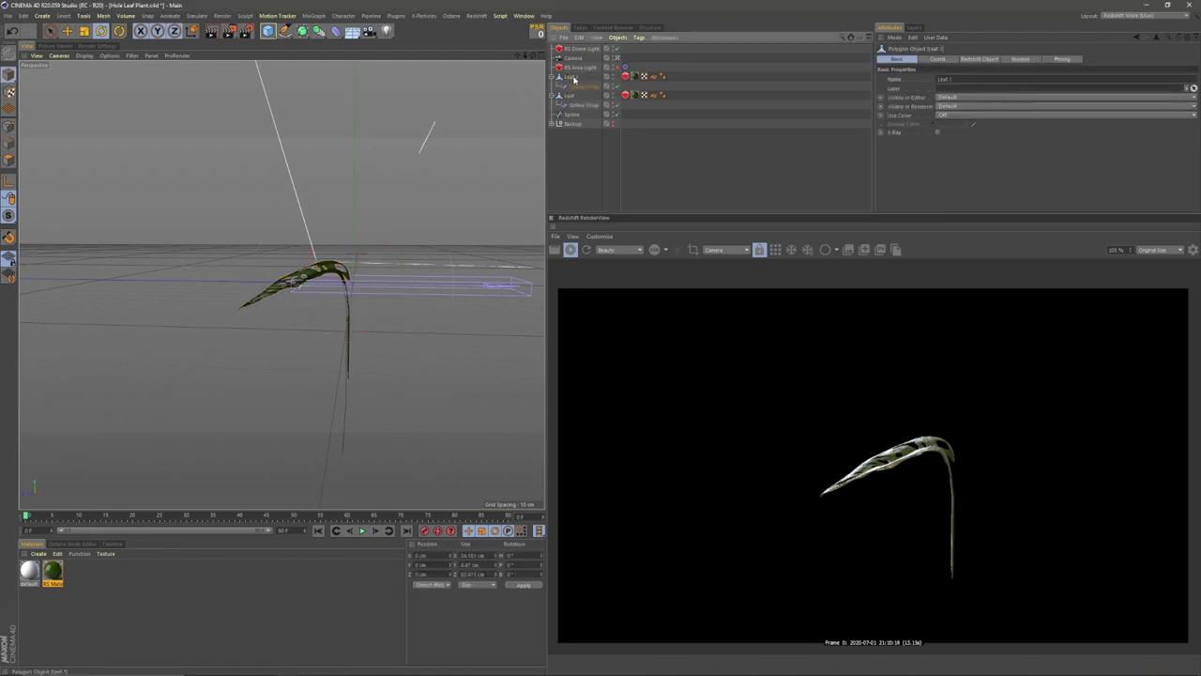
key(r)
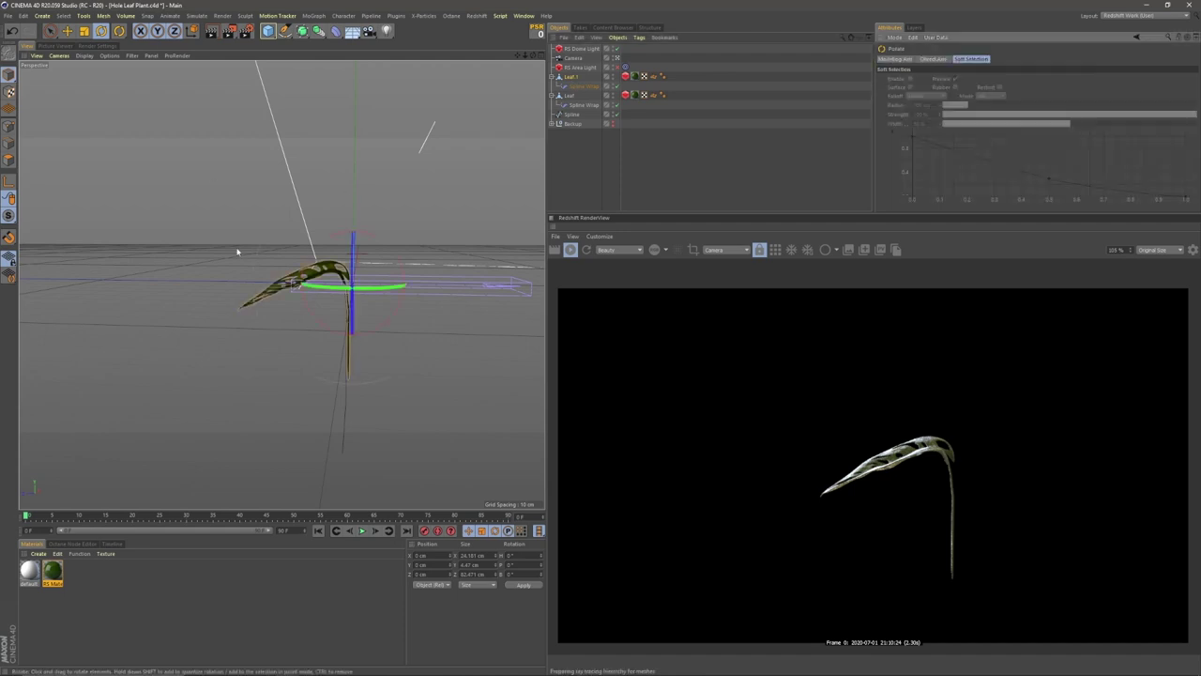
drag(363, 289, 392, 285)
Raise the rotated copy of the leaf group, Leaf 1.1, about 12 cm above the original
key(e)
drag(336, 249, 331, 206)
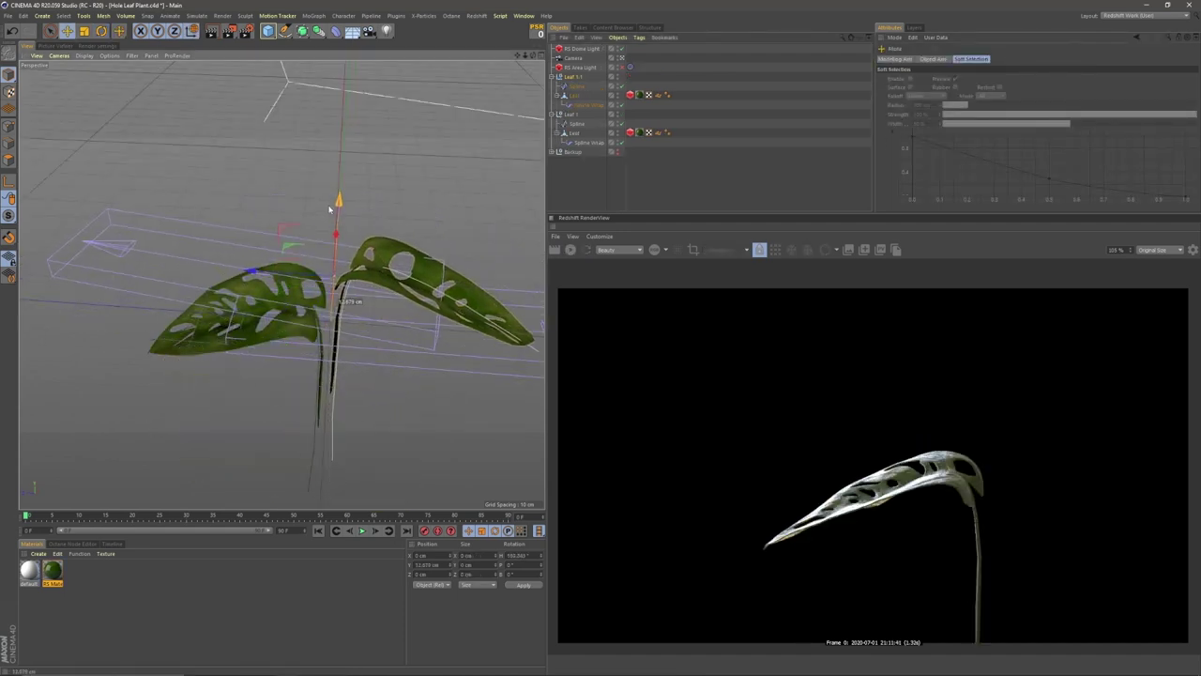
alt+drag(300, 333, 302, 265)
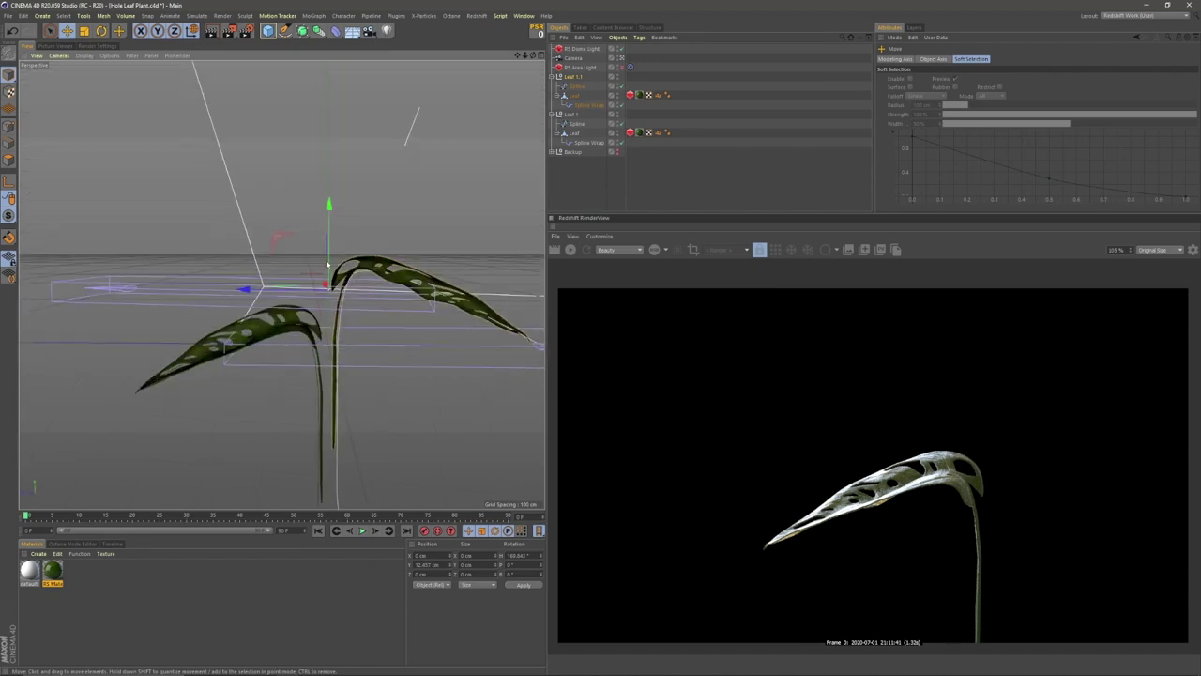
click(577, 86)
alt+middle_drag(417, 307, 362, 307)
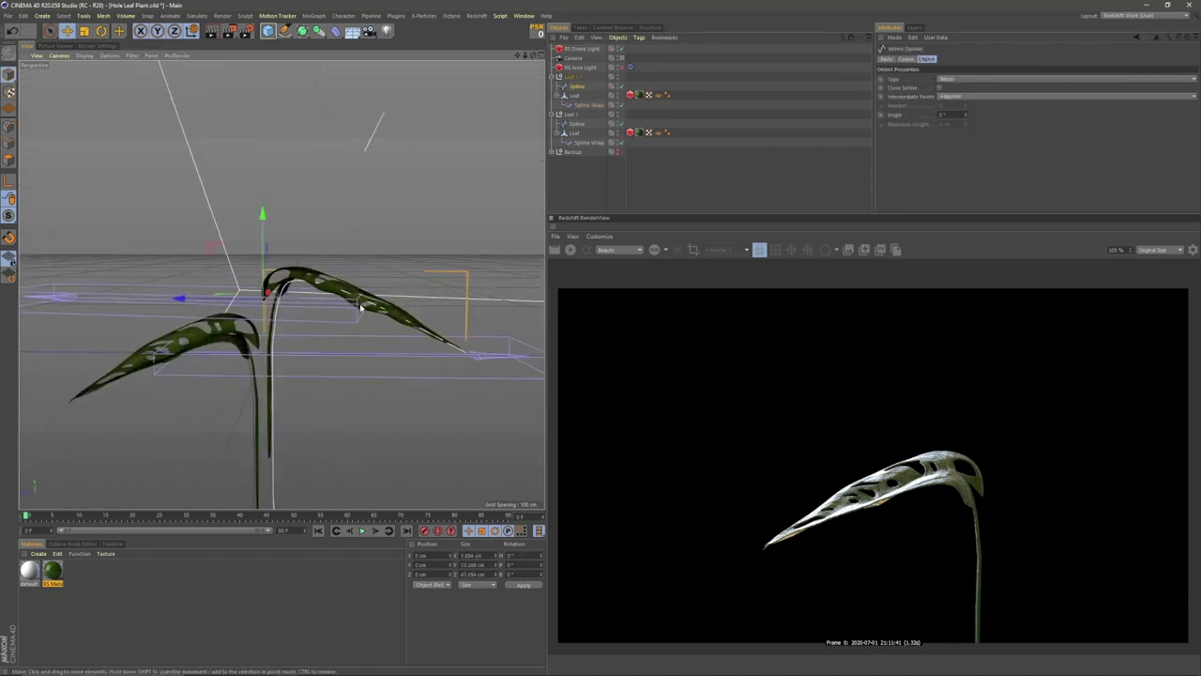
key(t)
drag(359, 299, 329, 303)
key(ctrl+z)
Scale the copied leaf group, Leaf 1.1, down slightly
click(577, 78)
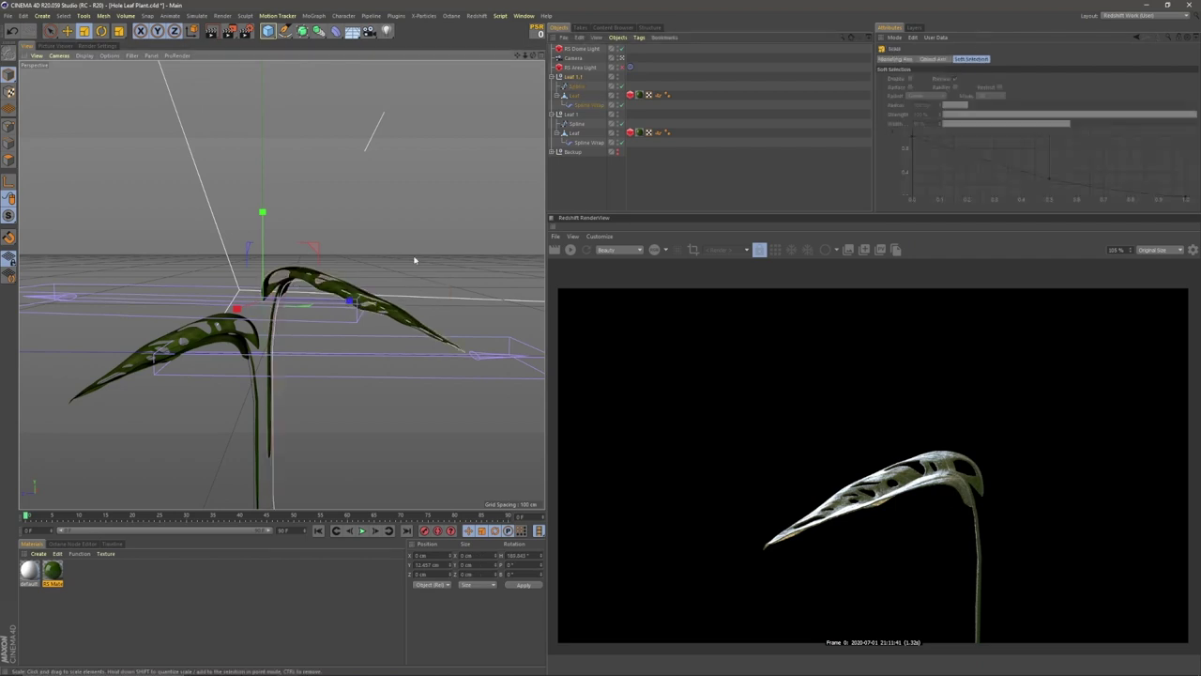
drag(393, 273, 378, 280)
Move the lower end point of the Leaf 1.1 spline so the copied stem meets the original leaf's stem
click(577, 86)
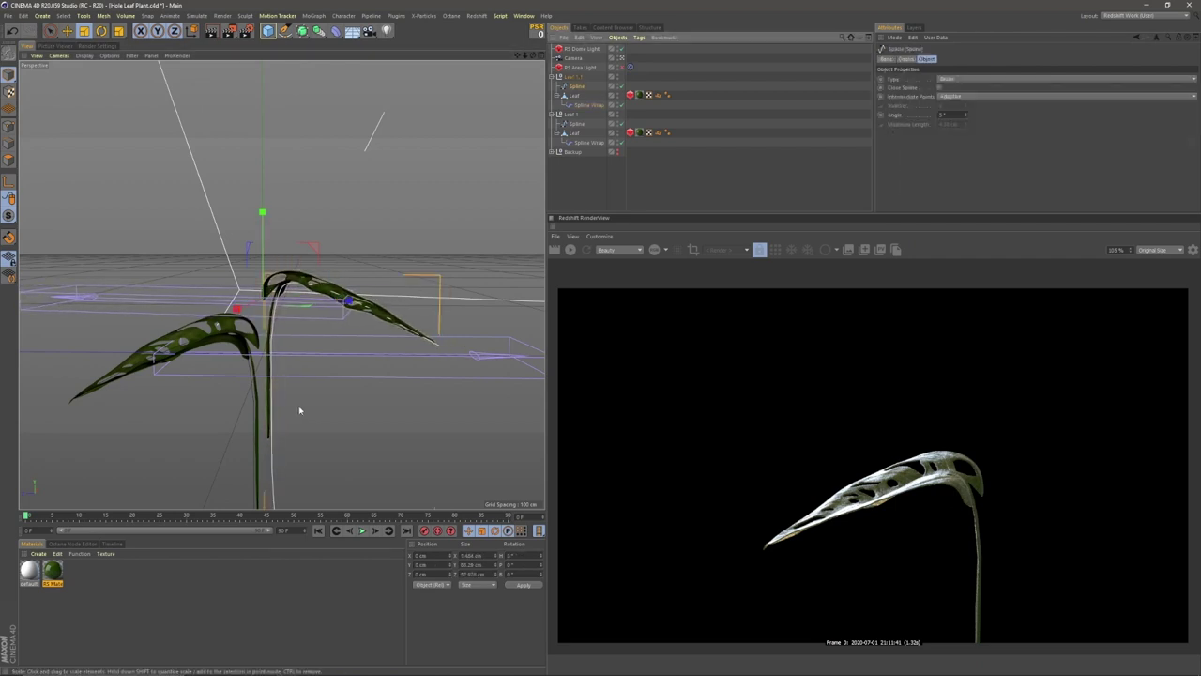
alt+middle_drag(300, 411, 306, 319)
click(286, 31)
click(282, 456)
key(space)
drag(281, 375, 280, 252)
drag(352, 340, 362, 342)
drag(270, 265, 270, 280)
drag(352, 356, 348, 355)
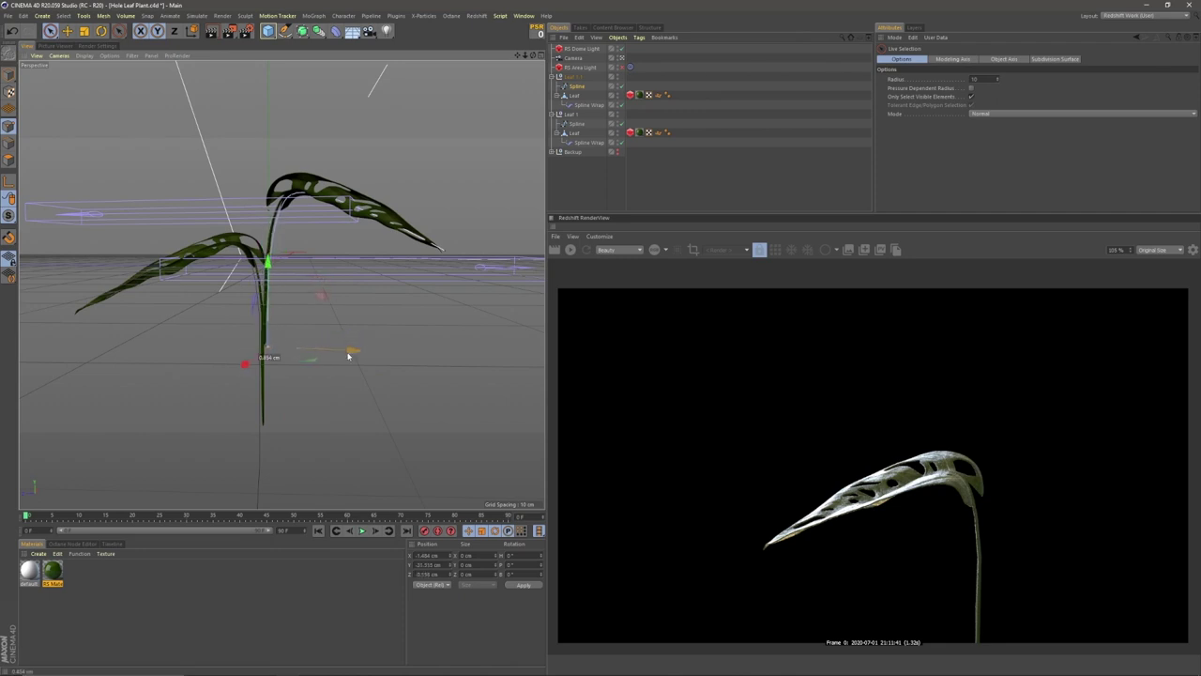
alt+drag(265, 325, 282, 281)
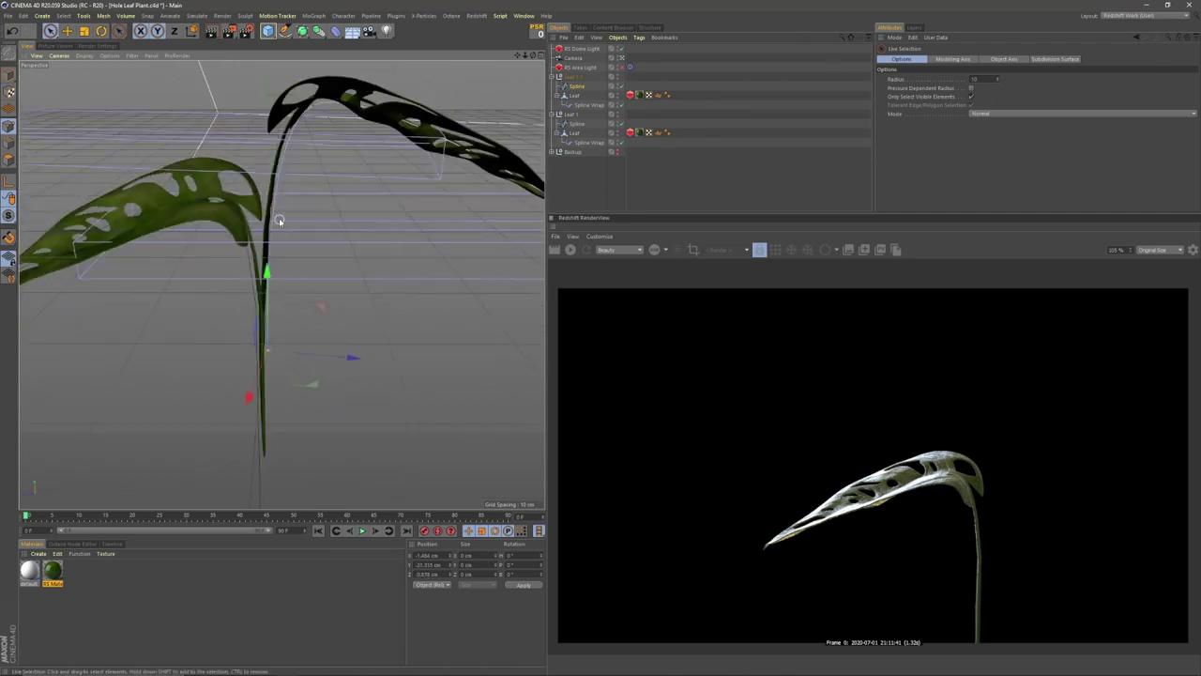
Reposition and rotate the spline point at the base of the copied leaf's blade
alt+drag(279, 221, 360, 201)
click(359, 235)
drag(401, 257, 403, 275)
alt+middle_drag(492, 260, 387, 269)
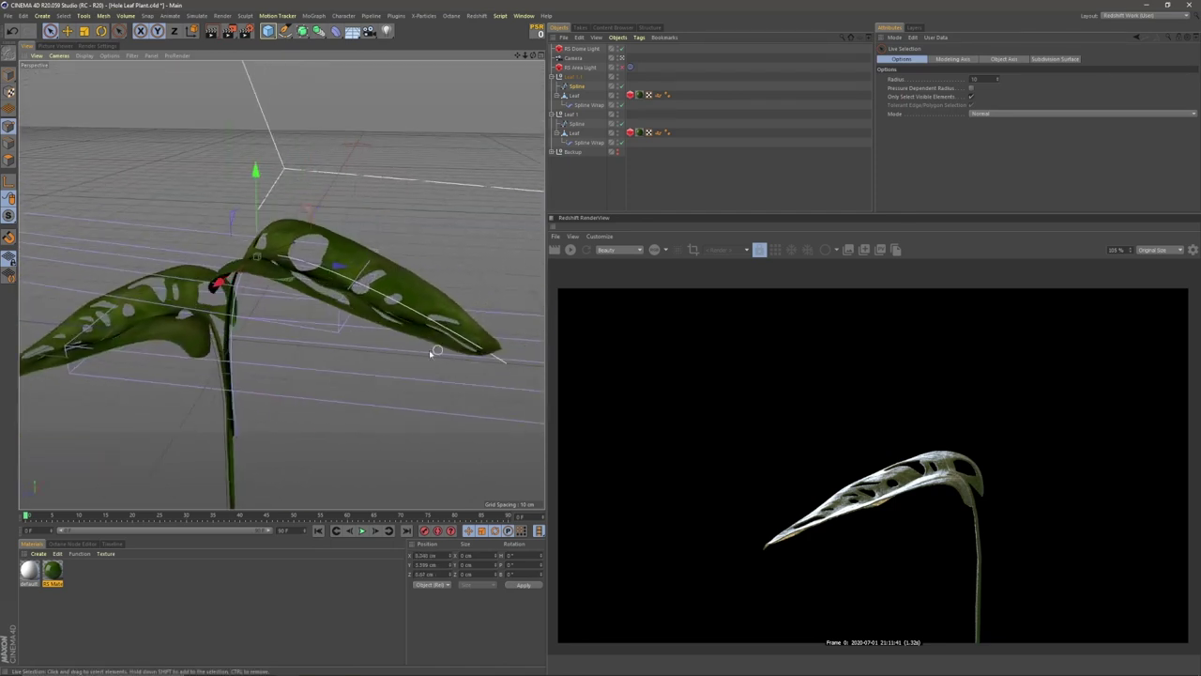
key(r)
mouse_move(266, 277)
mouse_down()
mouse_move(277, 274)
mouse_move(268, 278)
mouse_up()
Raise the tip point of the Leaf 1.1 spline well above the bend
click(577, 86)
click(446, 284)
key(e)
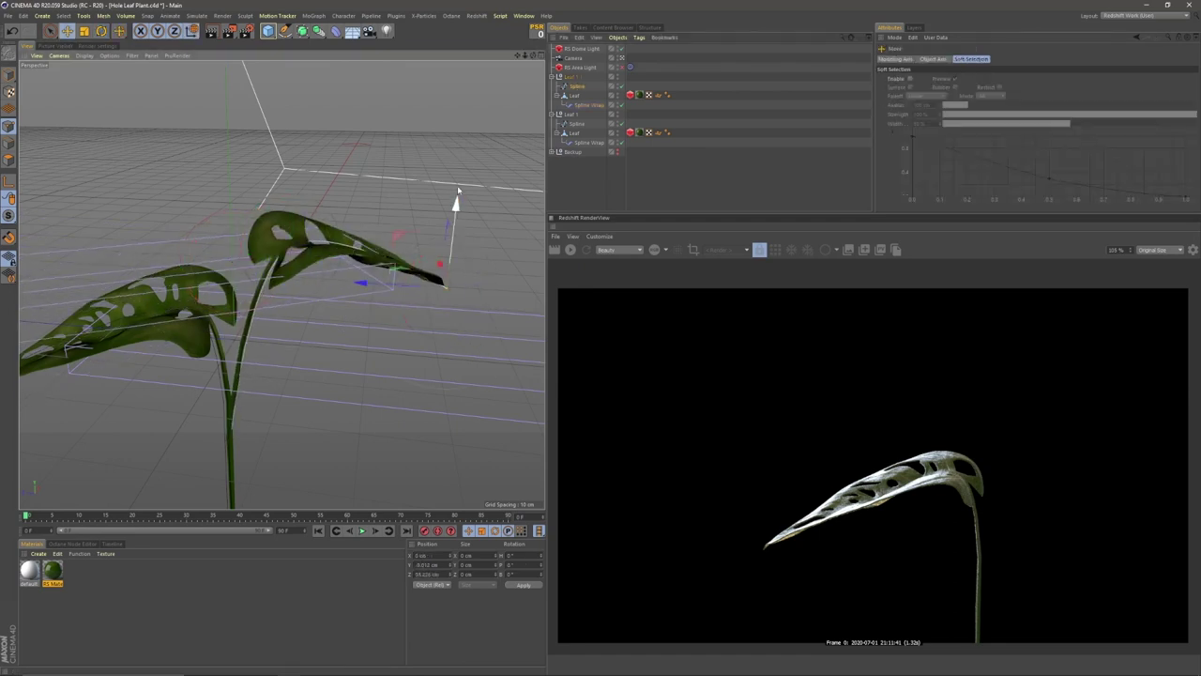
drag(457, 185, 456, 87)
Try to move the selected point of the Leaf 1.1 spline sideways, and undo the attempt
alt+drag(228, 350, 151, 272)
drag(204, 298, 161, 300)
key(ctrl+z)
key(ctrl+z)
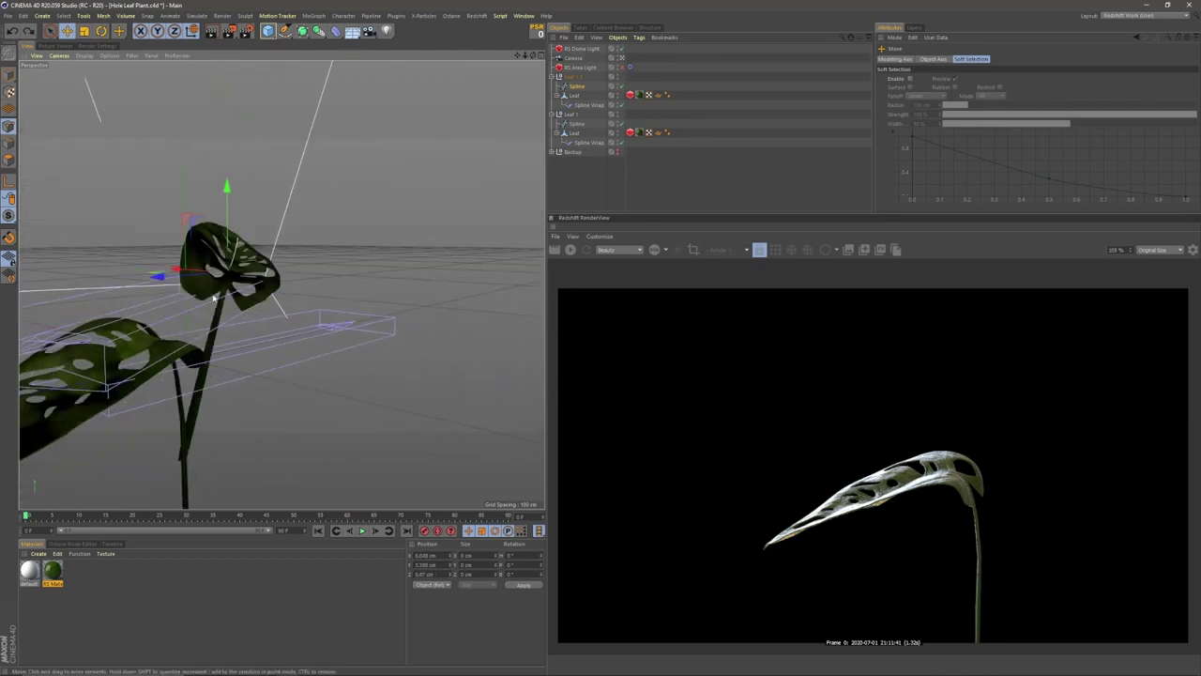
Place the tip point of the Leaf 1.1 spline higher and off to one side to angle the blade
alt+drag(244, 281, 458, 195)
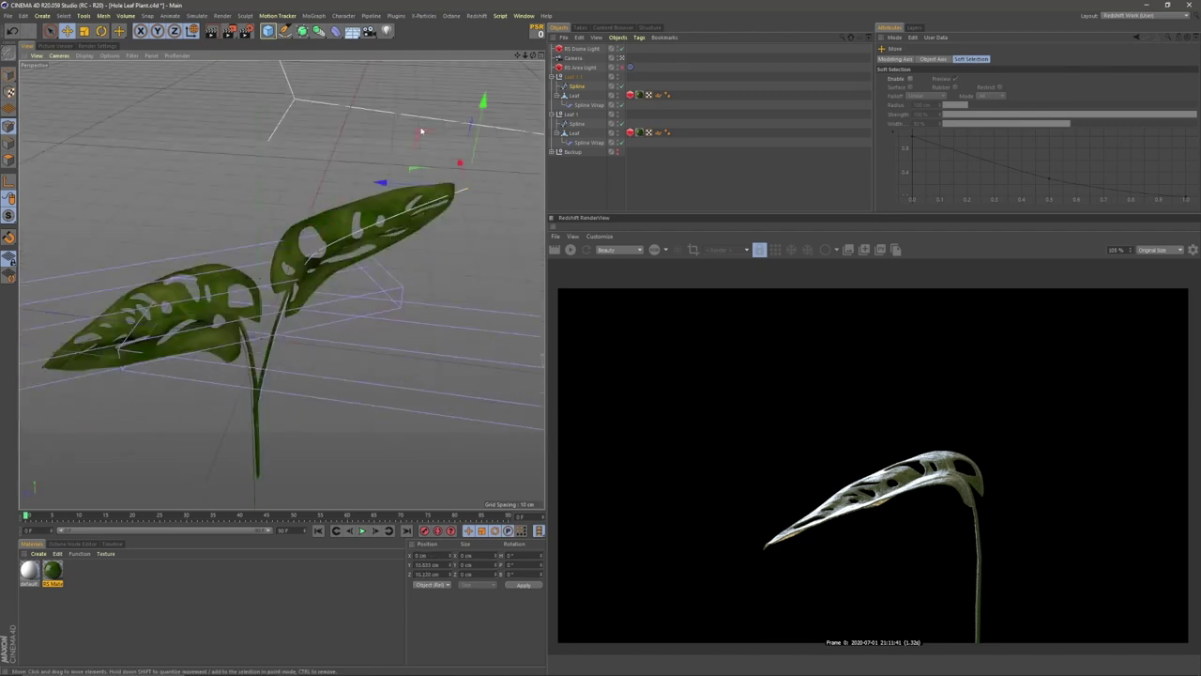
drag(421, 131, 402, 120)
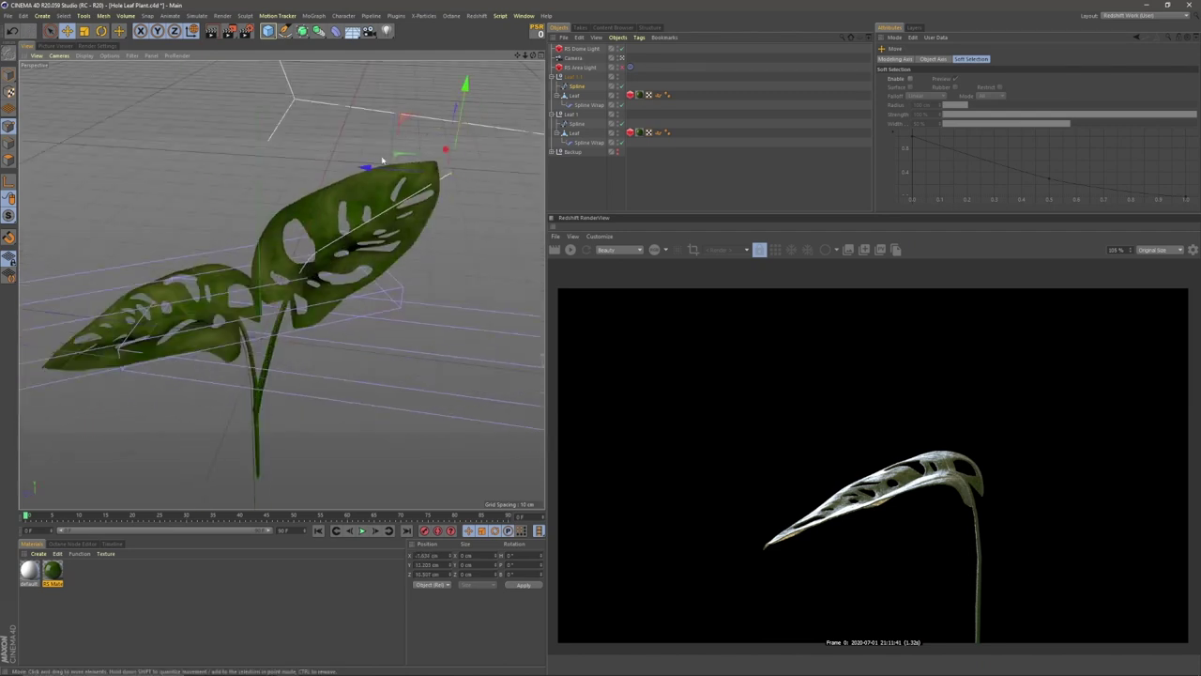
drag(379, 170, 395, 169)
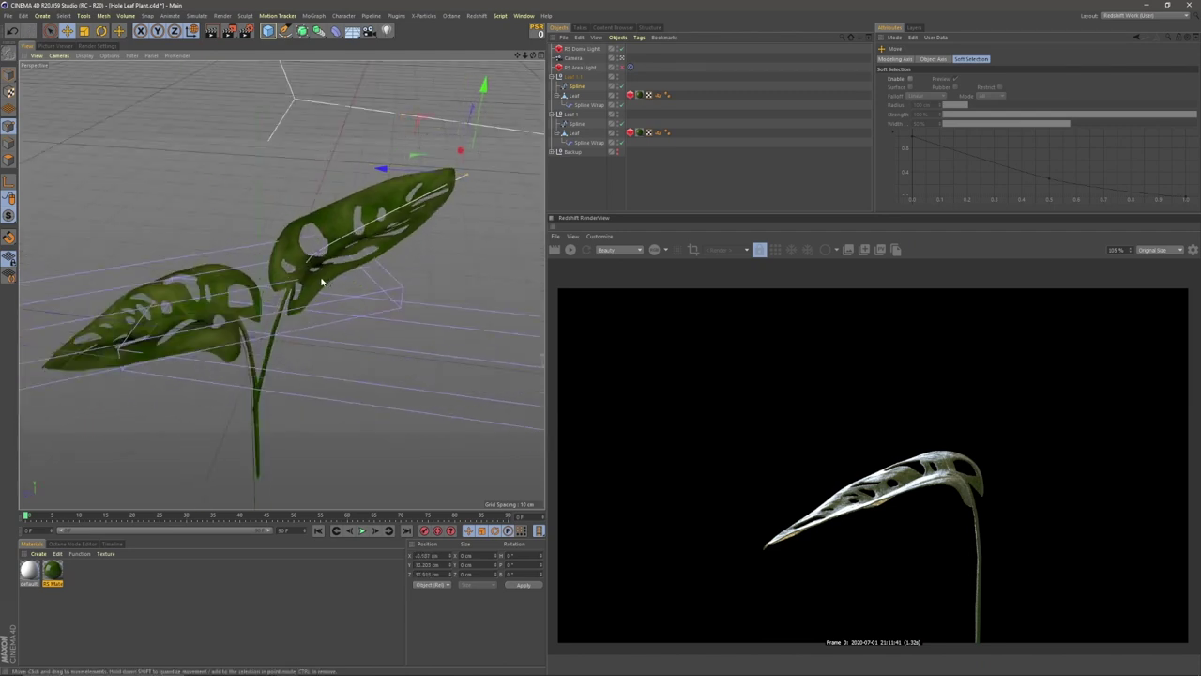
Shift the middle knot of the rotation curve in Leaf 1.1's Spline Wrap and set the banking to about -127 degrees
click(590, 104)
scroll(1032, 150, down, 2)
drag(1050, 189, 1018, 184)
drag(983, 114, 982, 137)
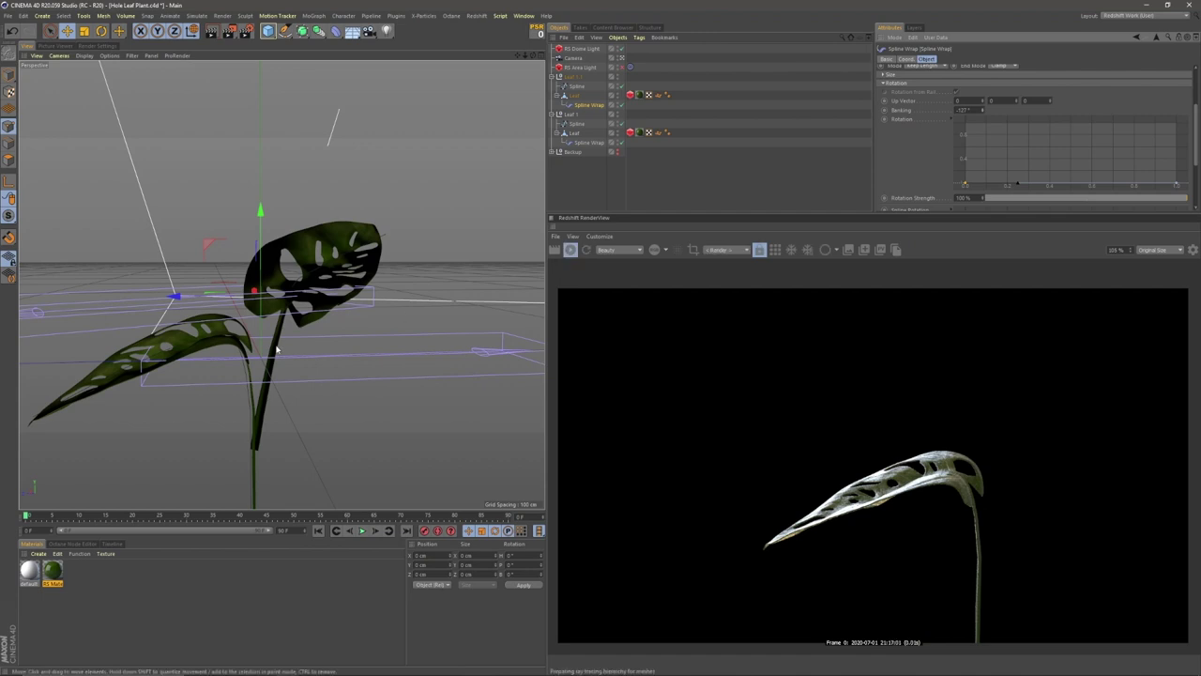
Examine both leaves in the live render from a wider view and check the dome light
alt+right_drag(250, 328, 224, 337)
alt+middle_drag(223, 337, 246, 344)
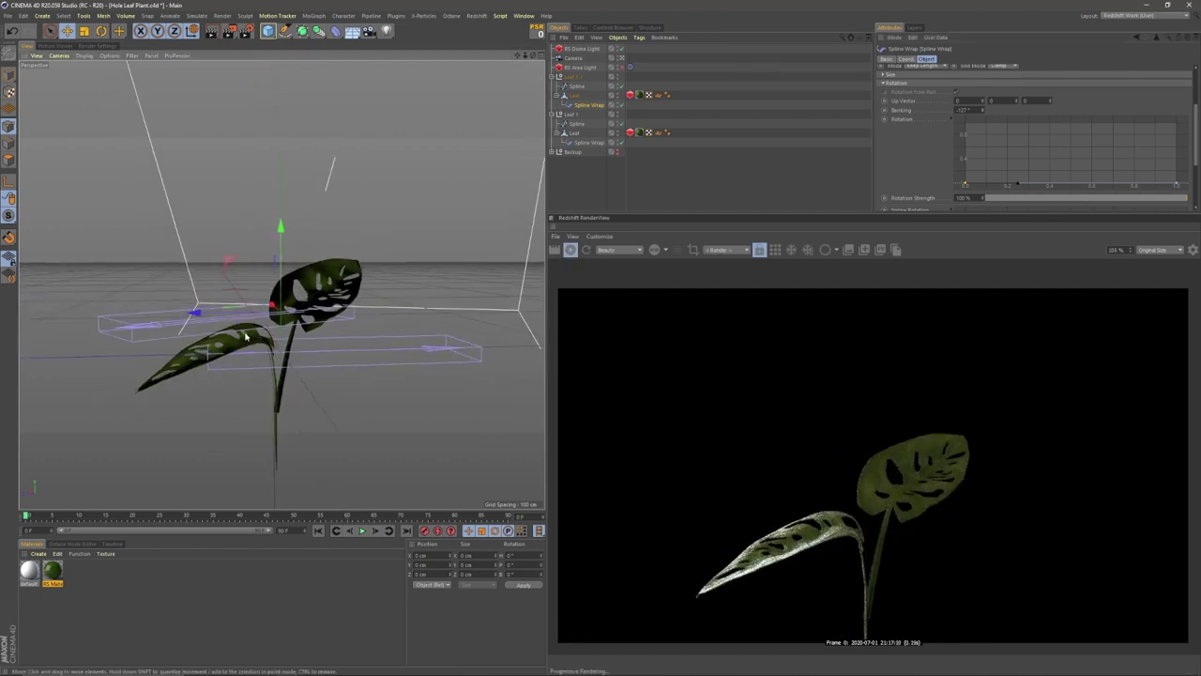
alt+drag(245, 343, 269, 381)
click(583, 49)
key(r)
alt+drag(281, 284, 263, 325)
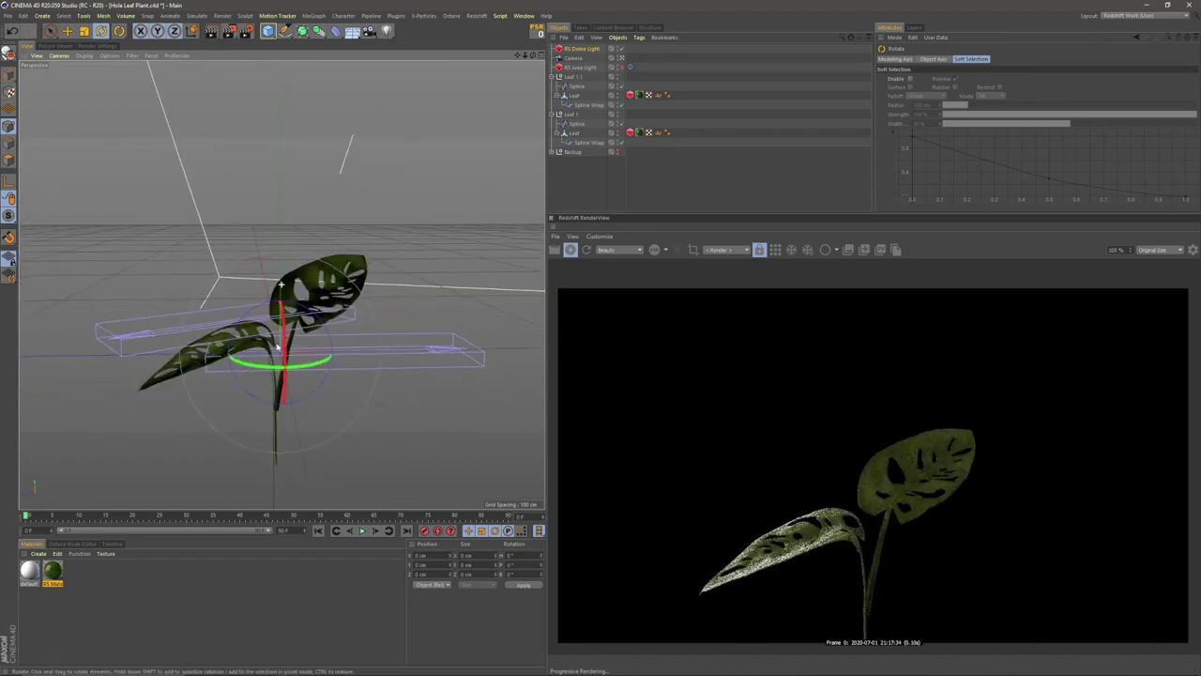
Fine-tune the banking of Leaf 1.1's Spline Wrap to about -124 degrees
click(577, 88)
click(587, 105)
drag(983, 191, 983, 204)
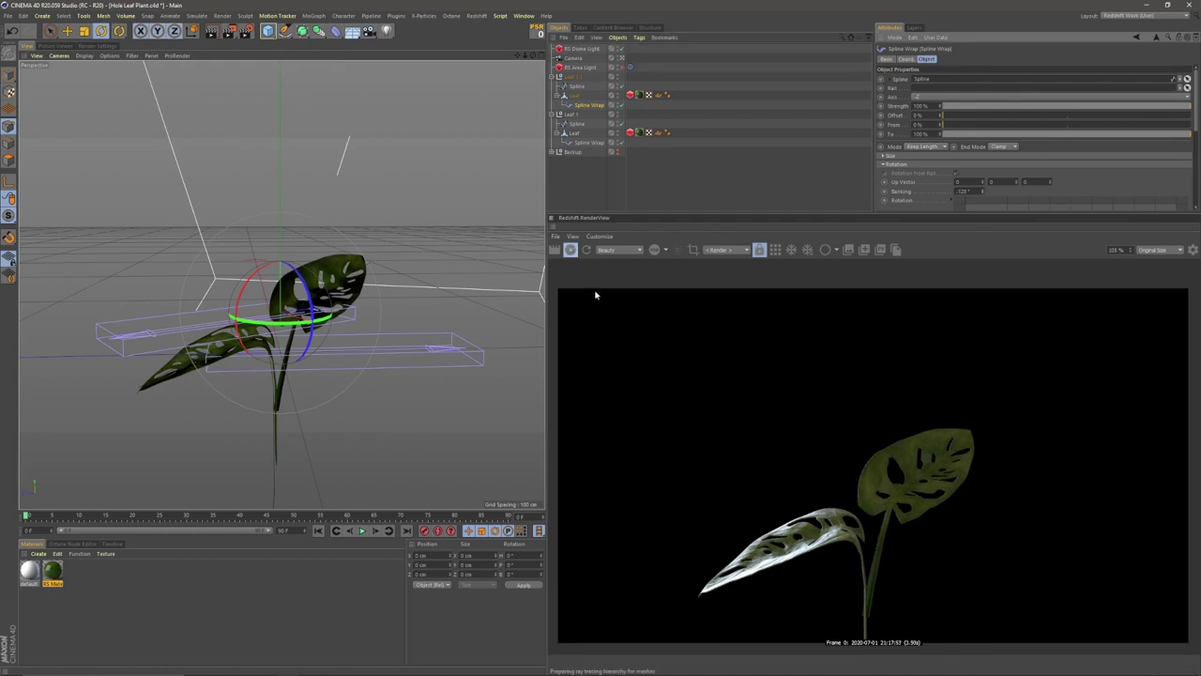
mouse_move(982, 192)
mouse_down()
mouse_move(973, 126)
mouse_move(974, 208)
mouse_move(980, 183)
mouse_up()
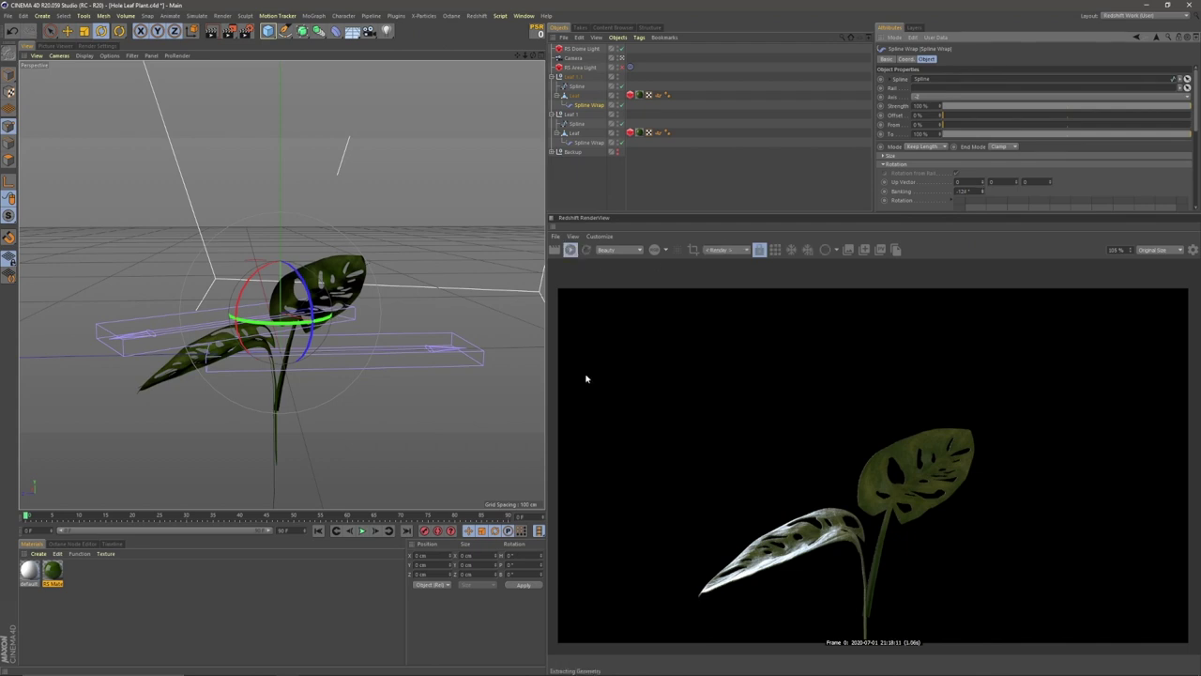
Enable the RS Area Light and set the render view to use the Camera
click(622, 68)
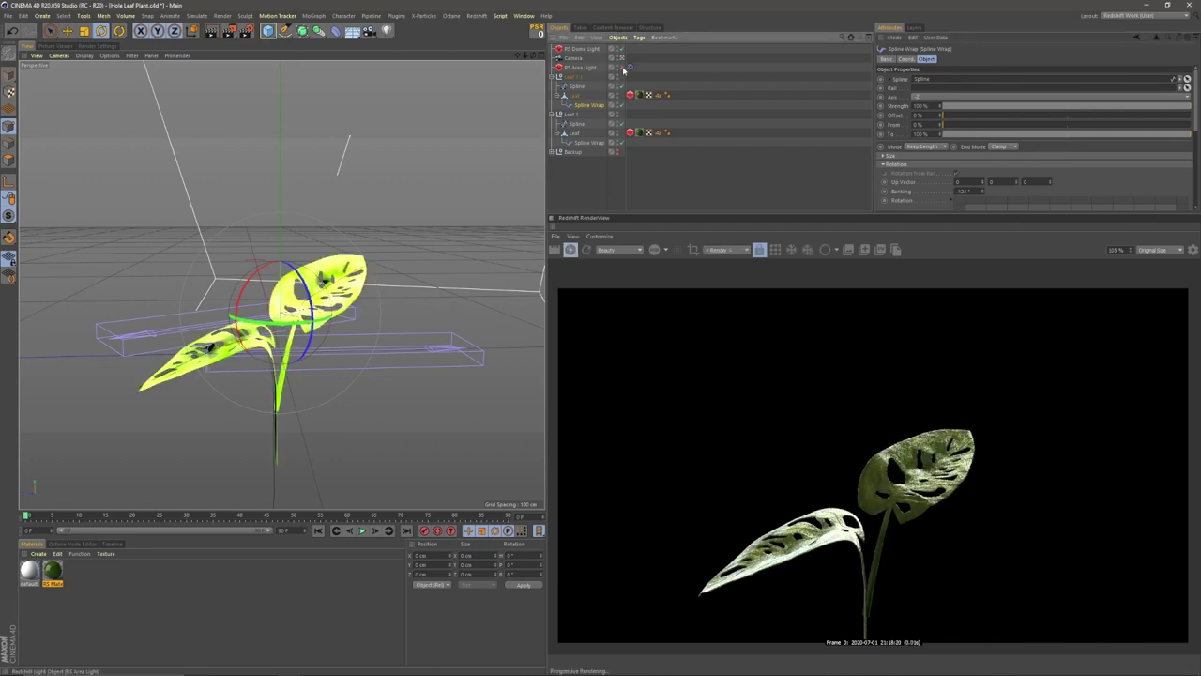
click(580, 68)
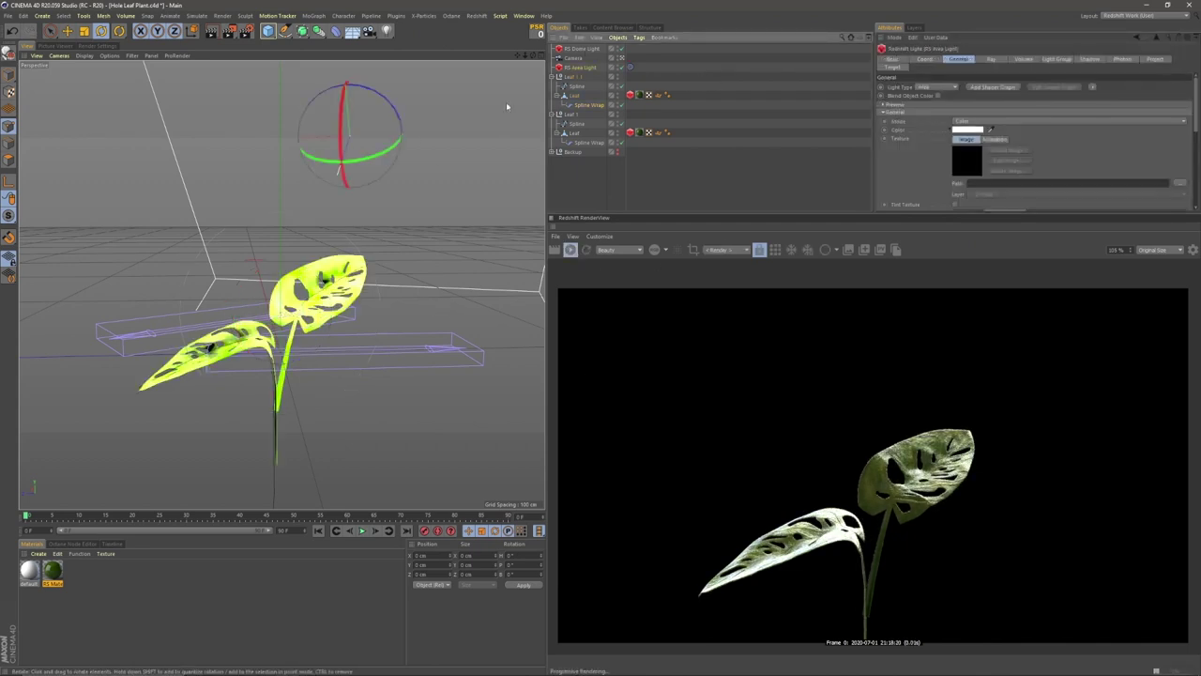
key(e)
click(622, 58)
click(725, 250)
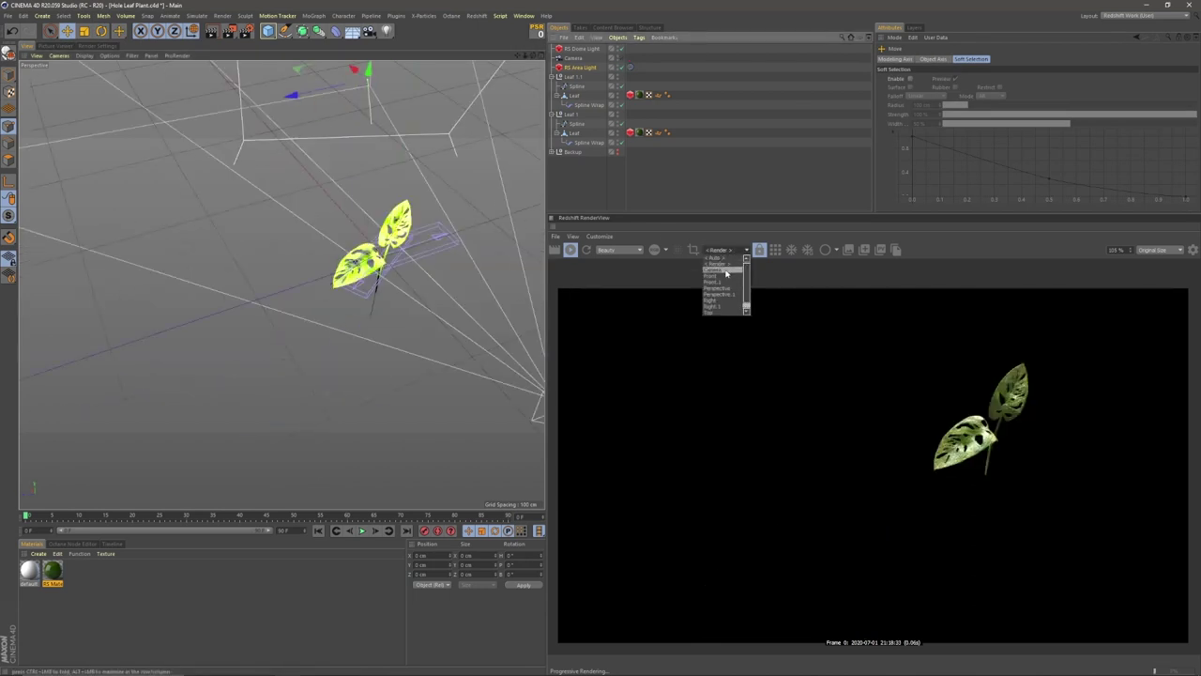
click(726, 269)
Move the RS Area Light across to the far side of the leaves and return to the camera view
drag(303, 72, 543, 98)
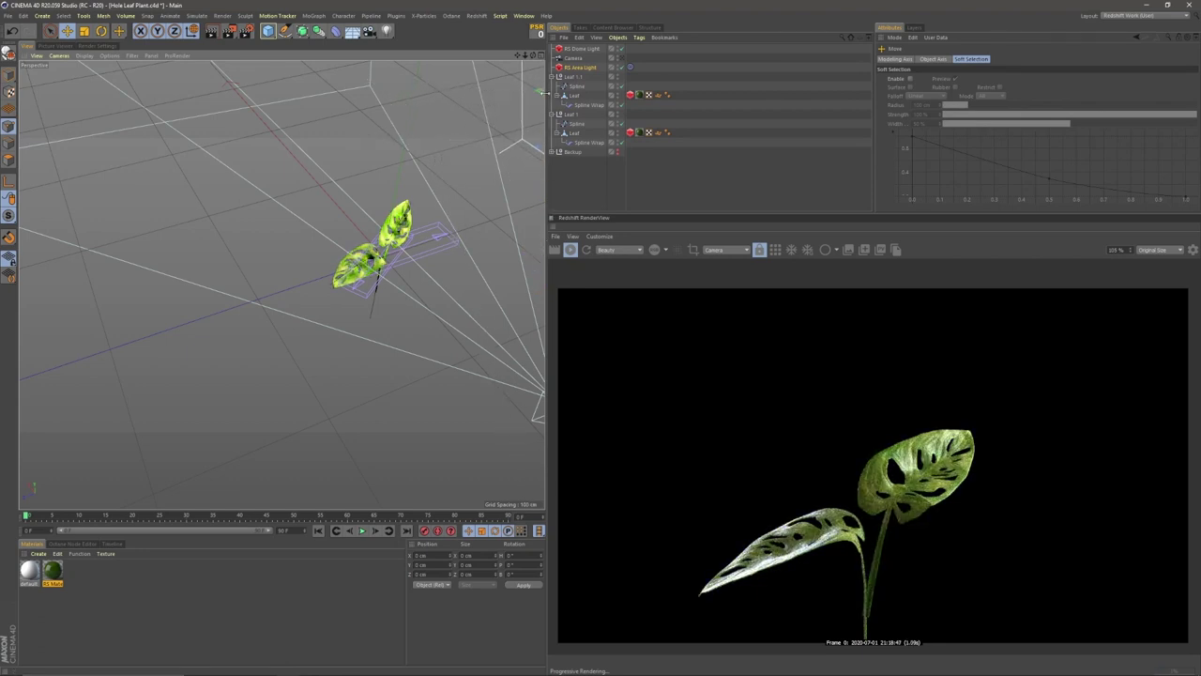
click(620, 59)
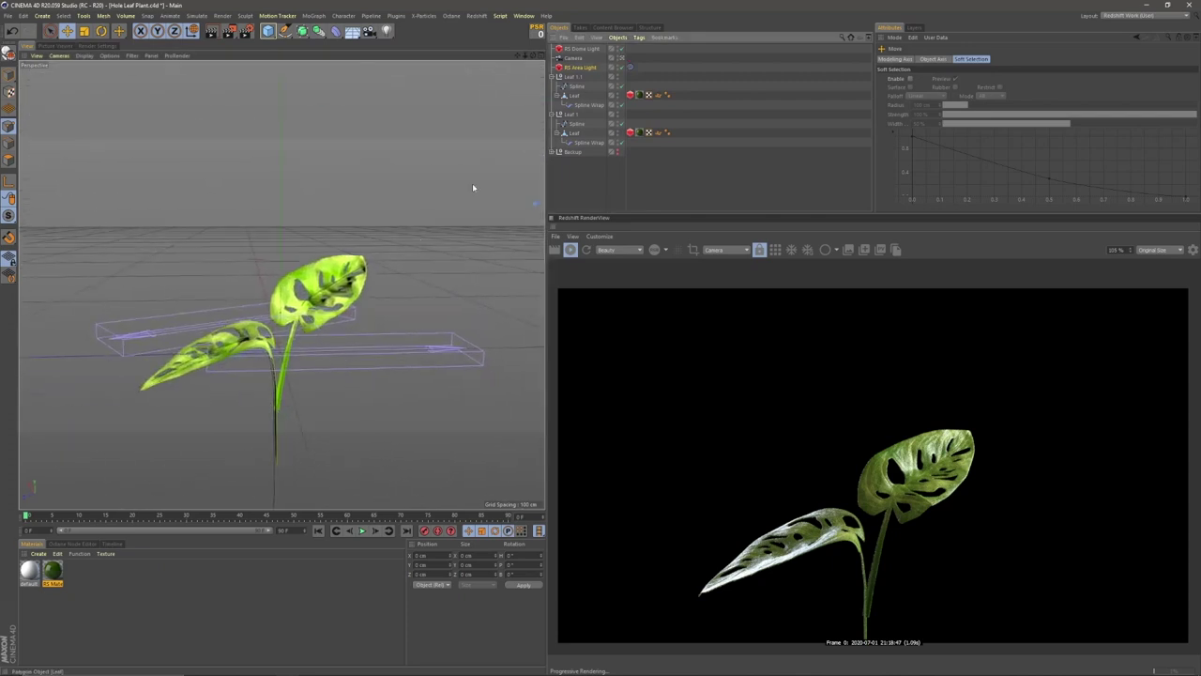
Reframe the render camera farther back so both leaves and the whole stem fit in the frame
alt+middle_drag(302, 324, 339, 262)
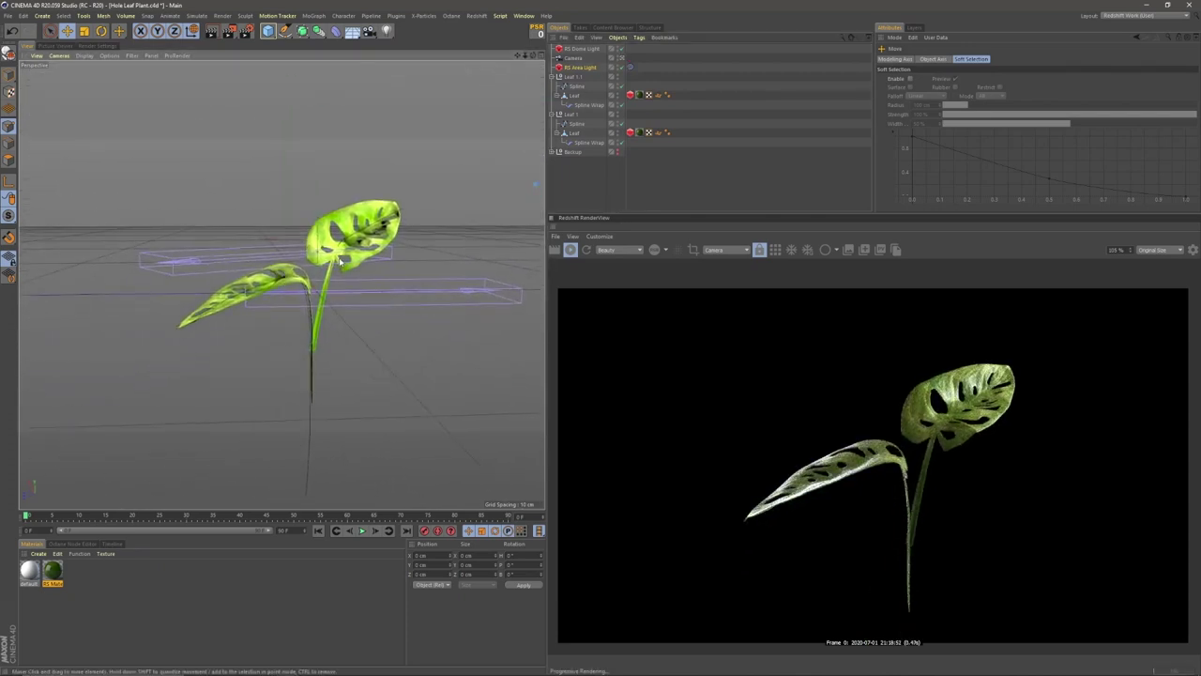
alt+right_drag(340, 261, 331, 264)
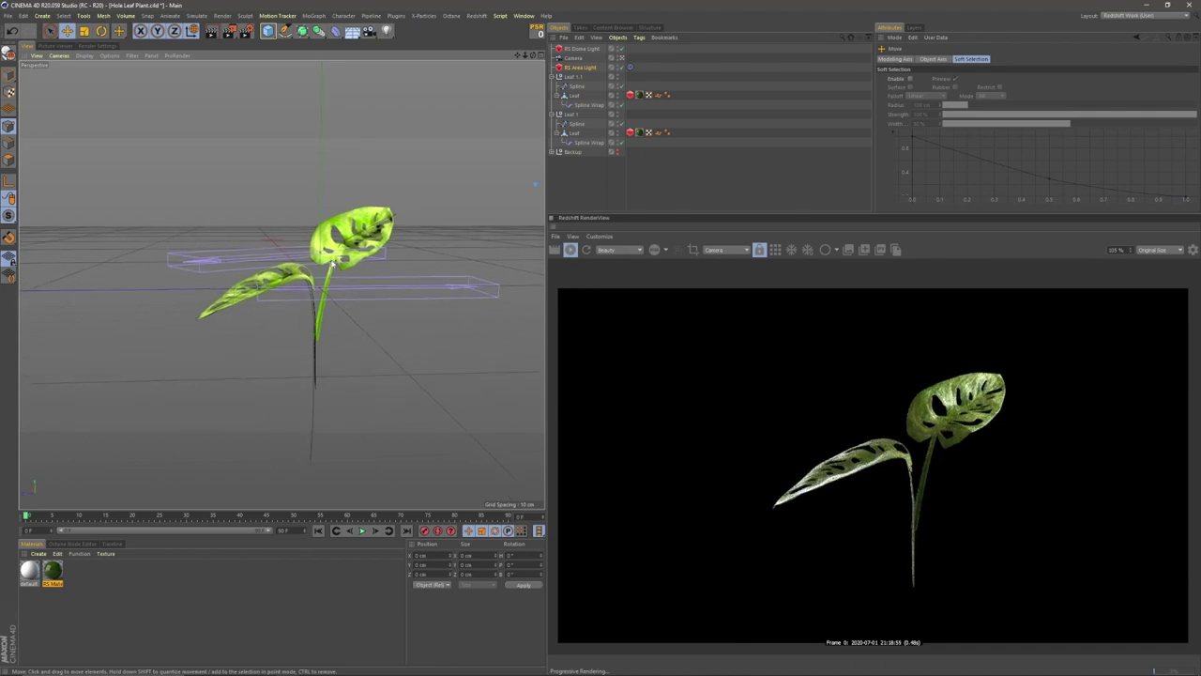
alt+drag(315, 240, 306, 243)
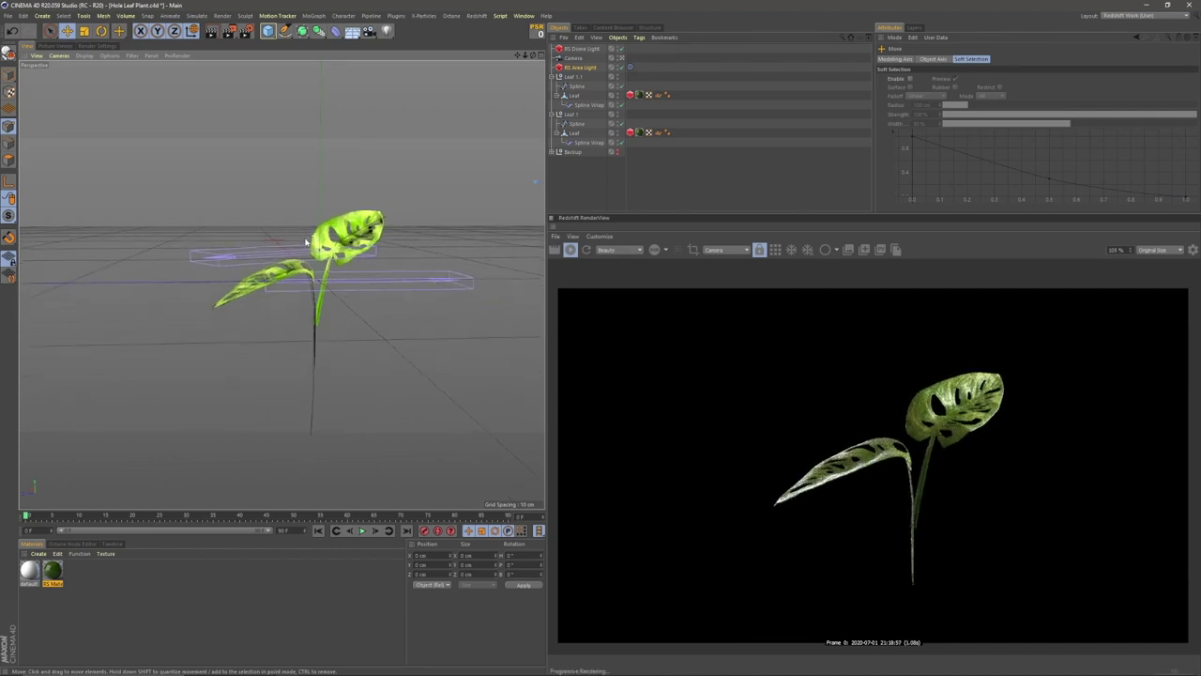
scroll(697, 388, down, 1)
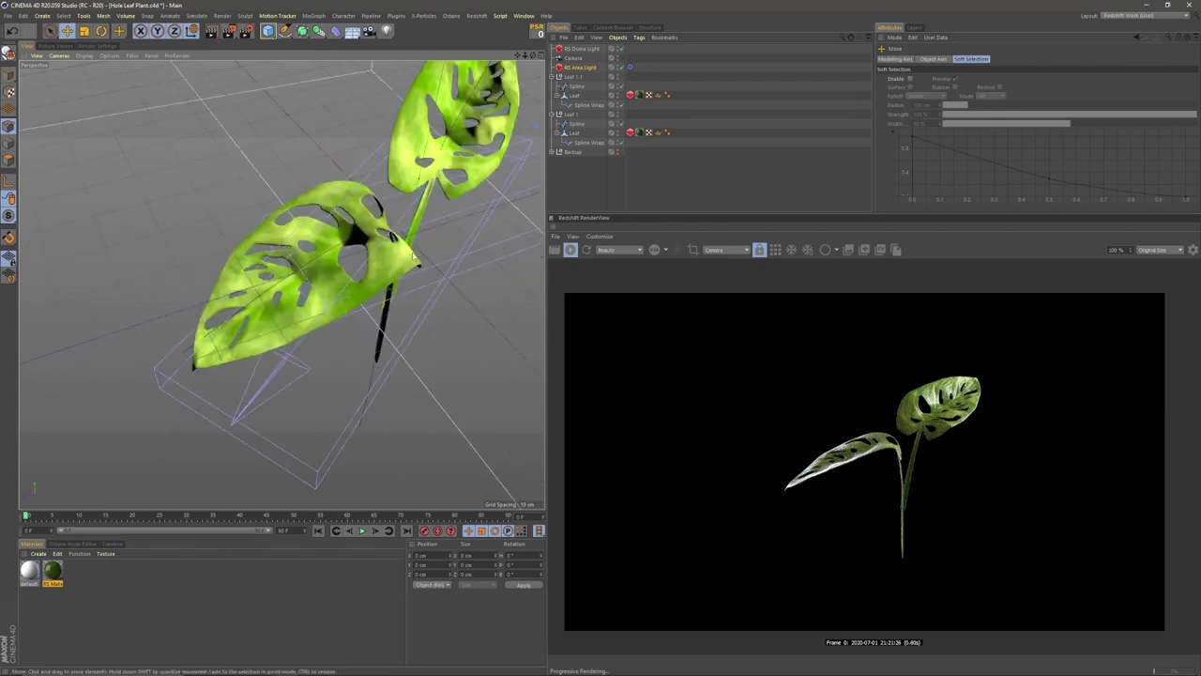
Adjust the end and start knots of the rotation curve in Leaf 1.1's Spline Wrap
scroll(421, 269, up, 3)
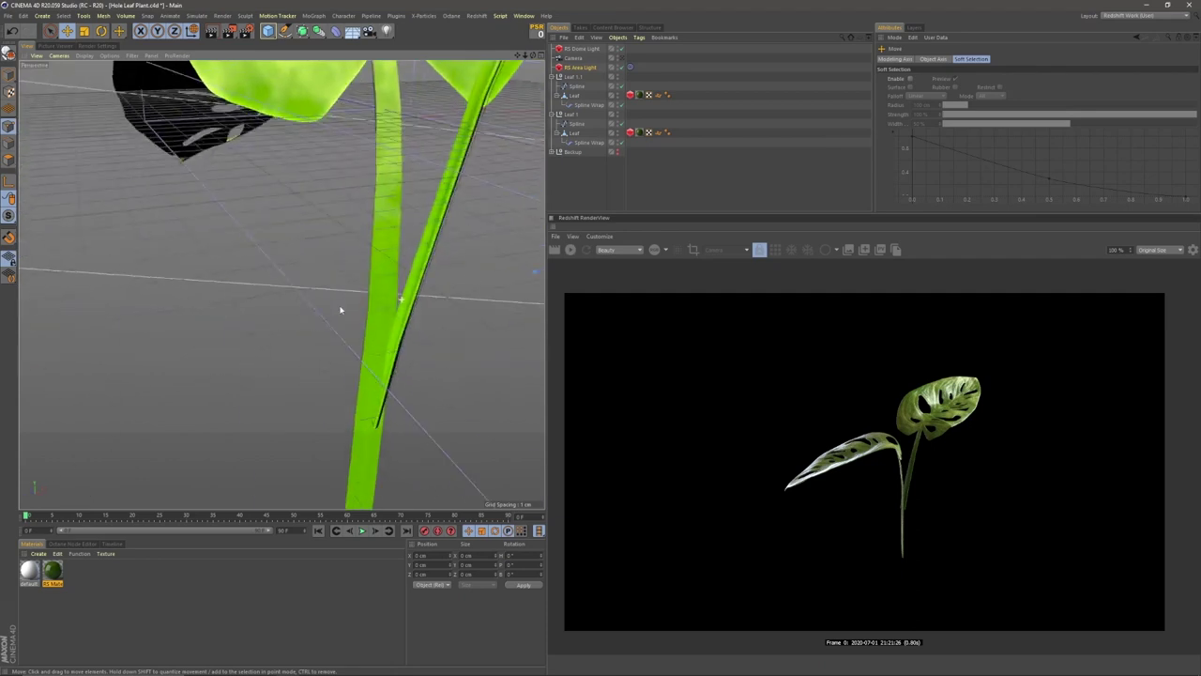
scroll(341, 309, down, 5)
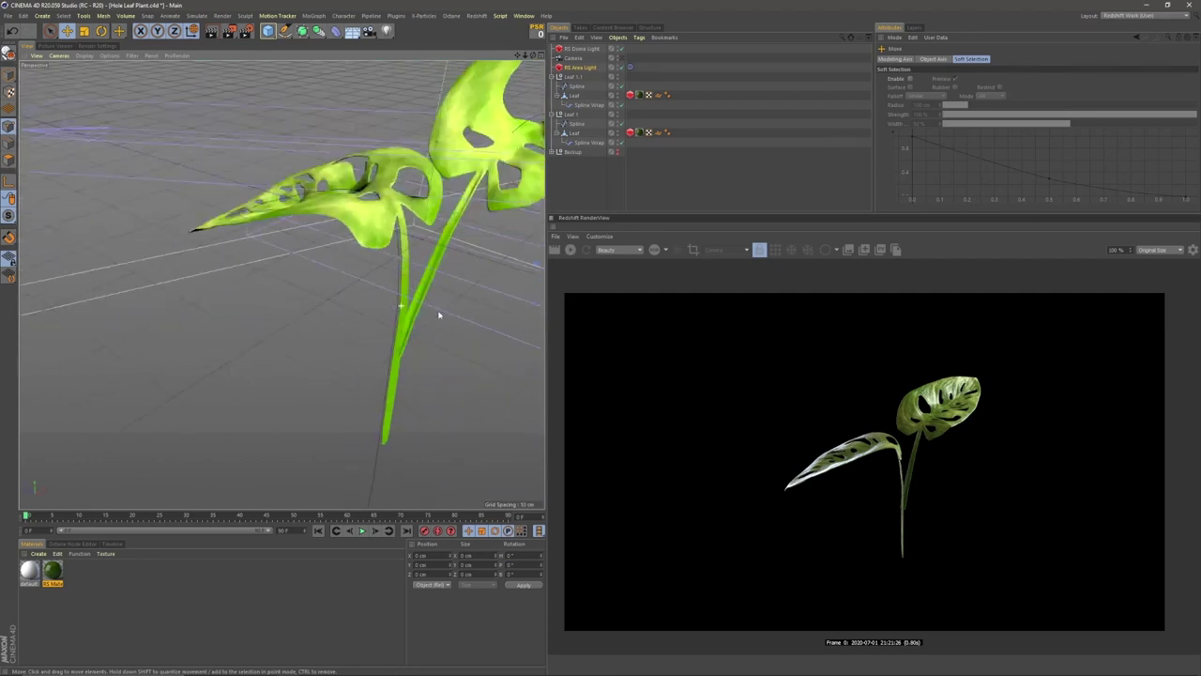
click(593, 106)
drag(973, 192, 896, 200)
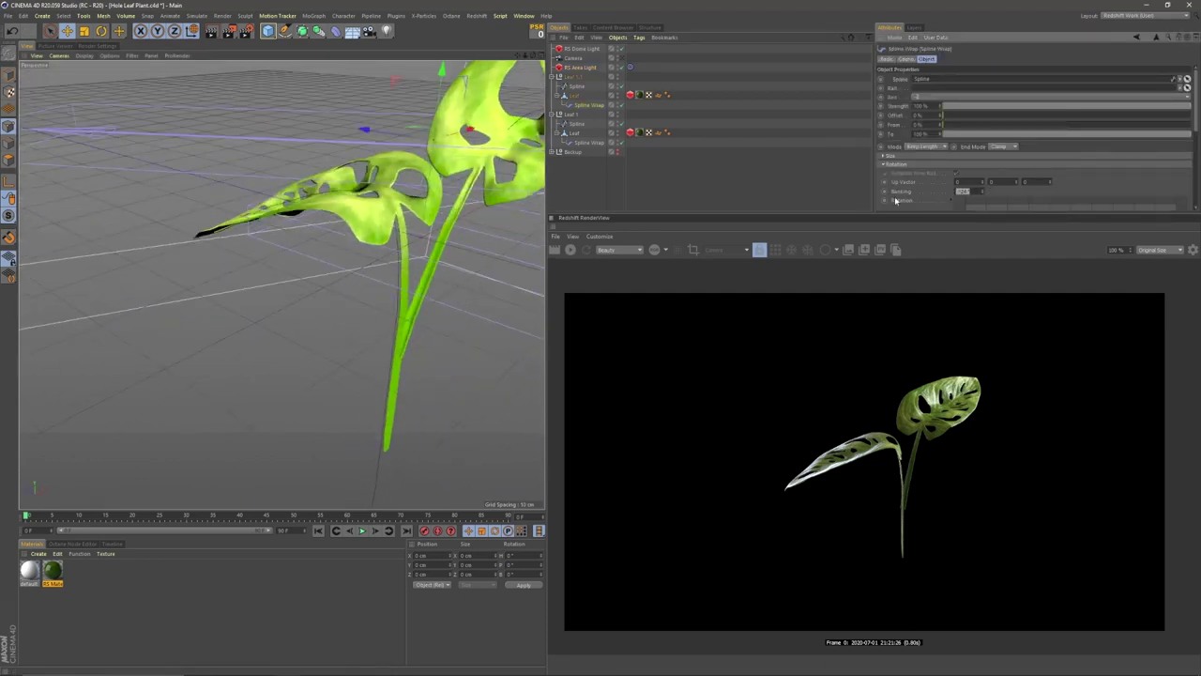
scroll(899, 198, down, 3)
mouse_move(1175, 178)
mouse_down()
mouse_move(1175, 125)
mouse_move(1178, 178)
mouse_up()
mouse_move(964, 177)
mouse_down()
mouse_move(964, 156)
mouse_move(963, 178)
mouse_up()
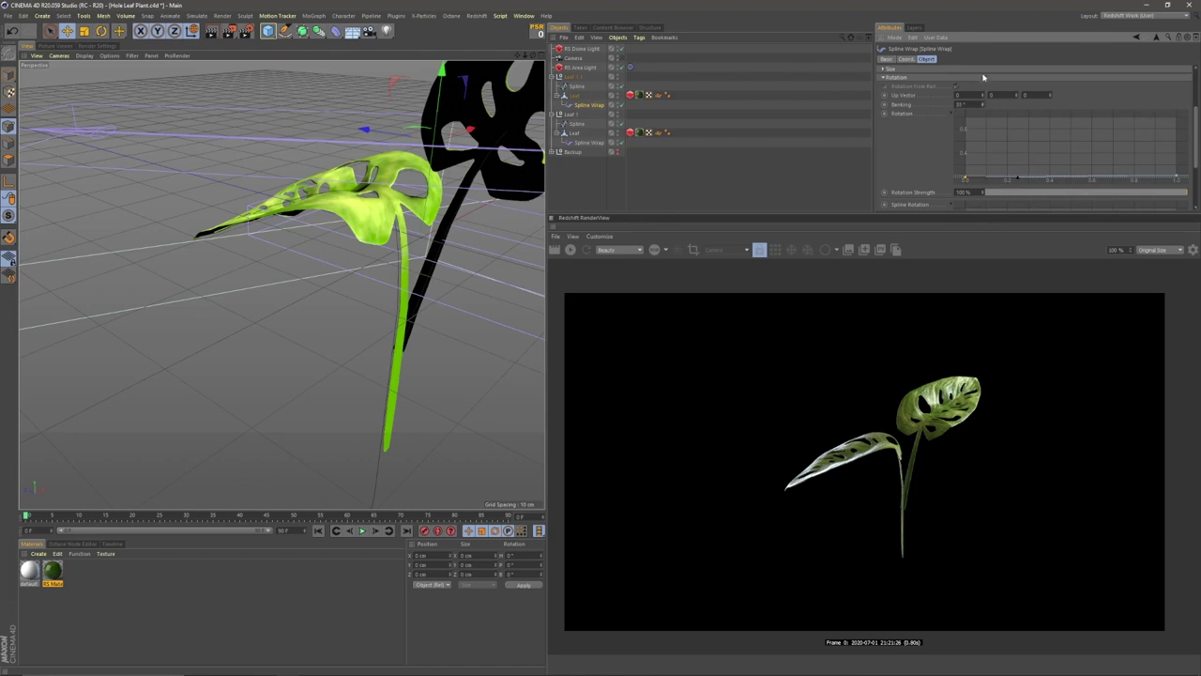
Set the banking of Leaf 1.1's Spline Wrap to about -60 degrees so the stems line up
drag(984, 77, 969, 33)
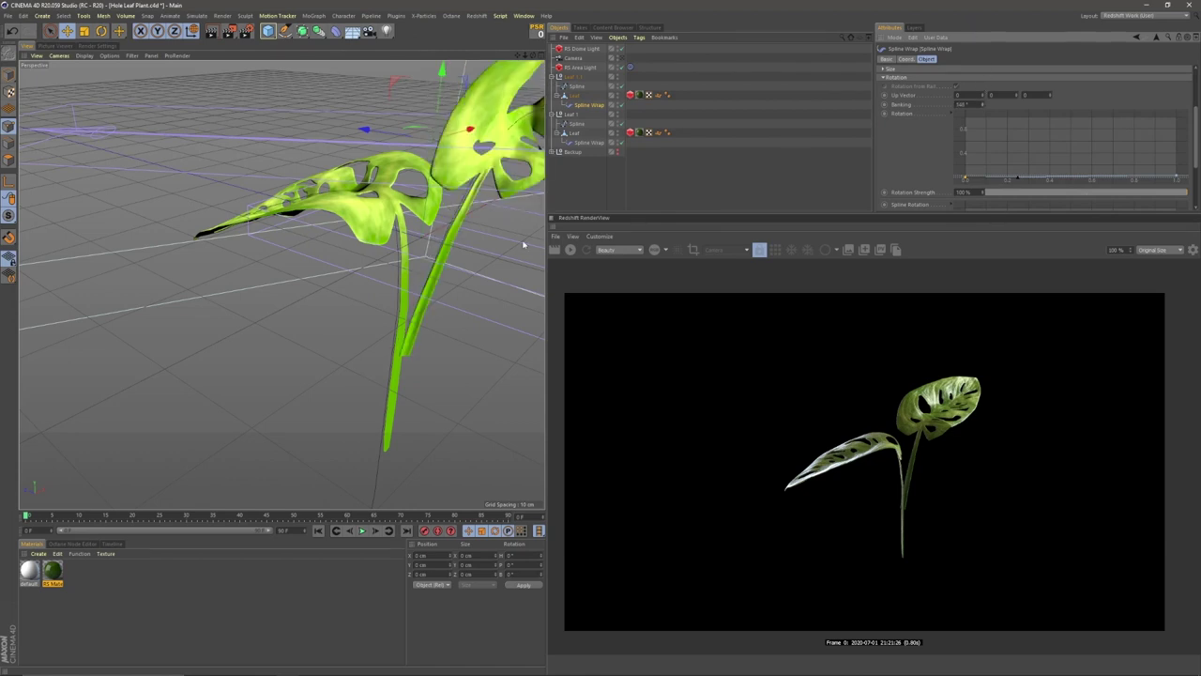
alt+drag(524, 245, 427, 228)
drag(984, 106, 997, 213)
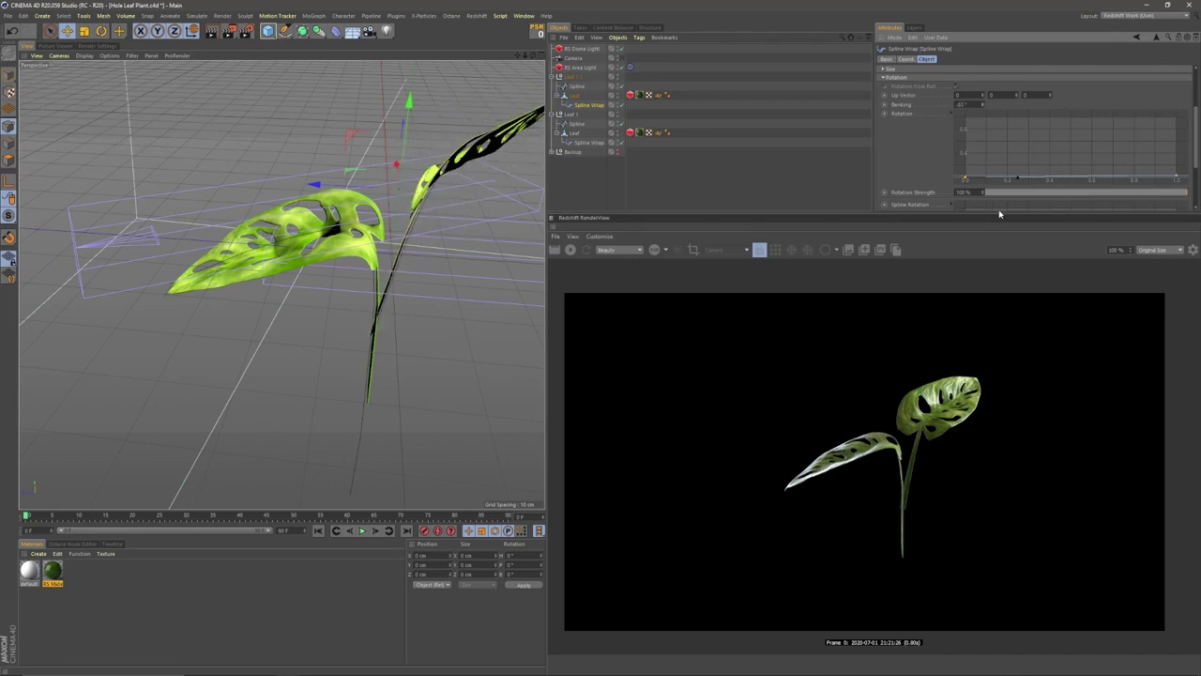
drag(999, 212, 1002, 224)
Add a low knot midway along Leaf 1.1's rotation curve and adjust the height of the start knot
alt+drag(413, 277, 410, 240)
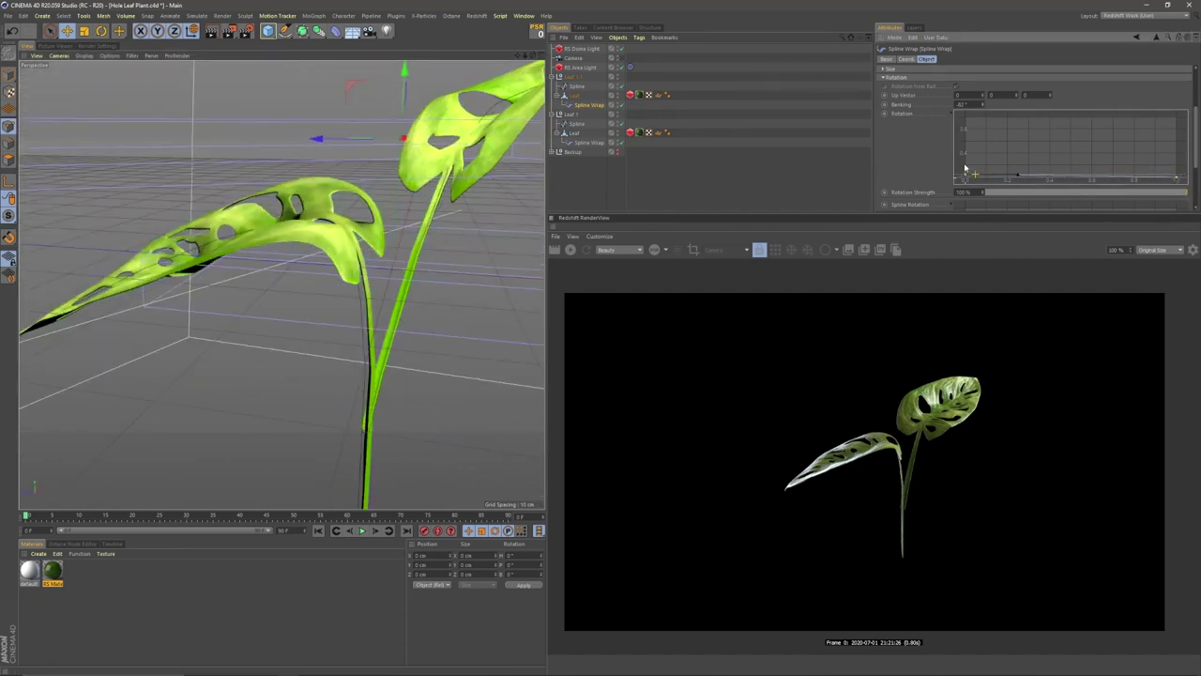
drag(966, 175, 967, 188)
click(1079, 179)
mouse_move(1078, 178)
mouse_down()
mouse_move(1079, 167)
mouse_move(1080, 194)
mouse_up()
drag(1177, 179, 1179, 174)
key(ctrl+z)
drag(966, 179, 964, 174)
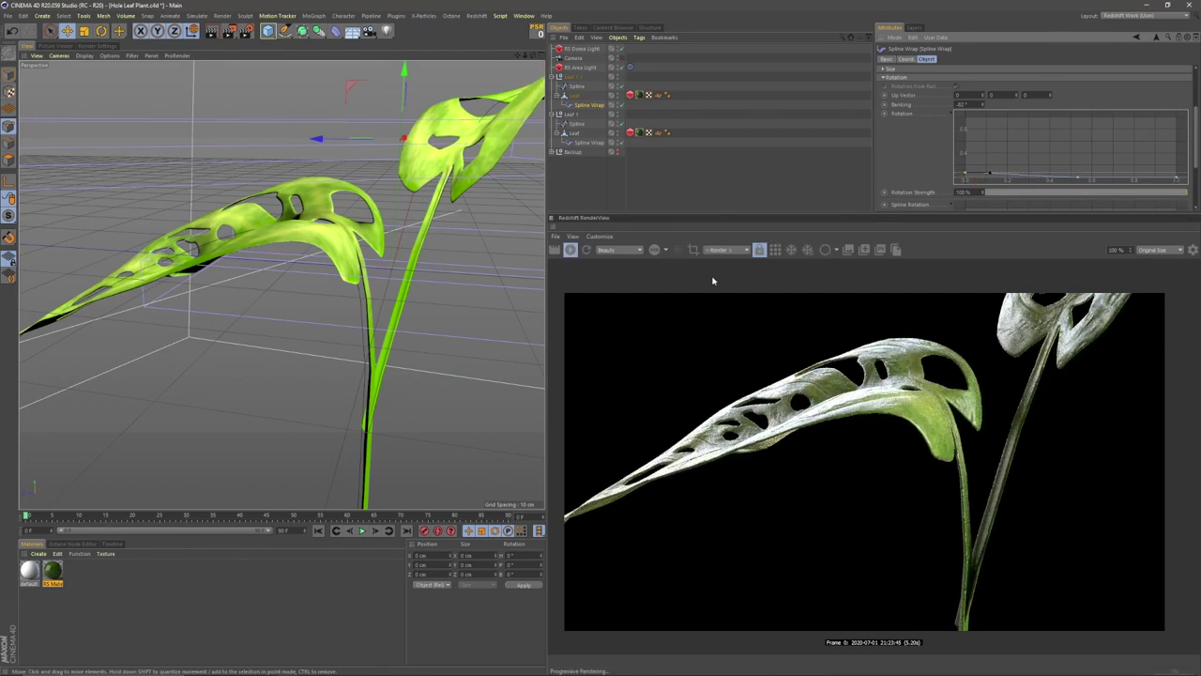
Render through the Camera and raise the start knot of Leaf 1.1's rotation curve to twist the blade further
click(715, 250)
click(732, 273)
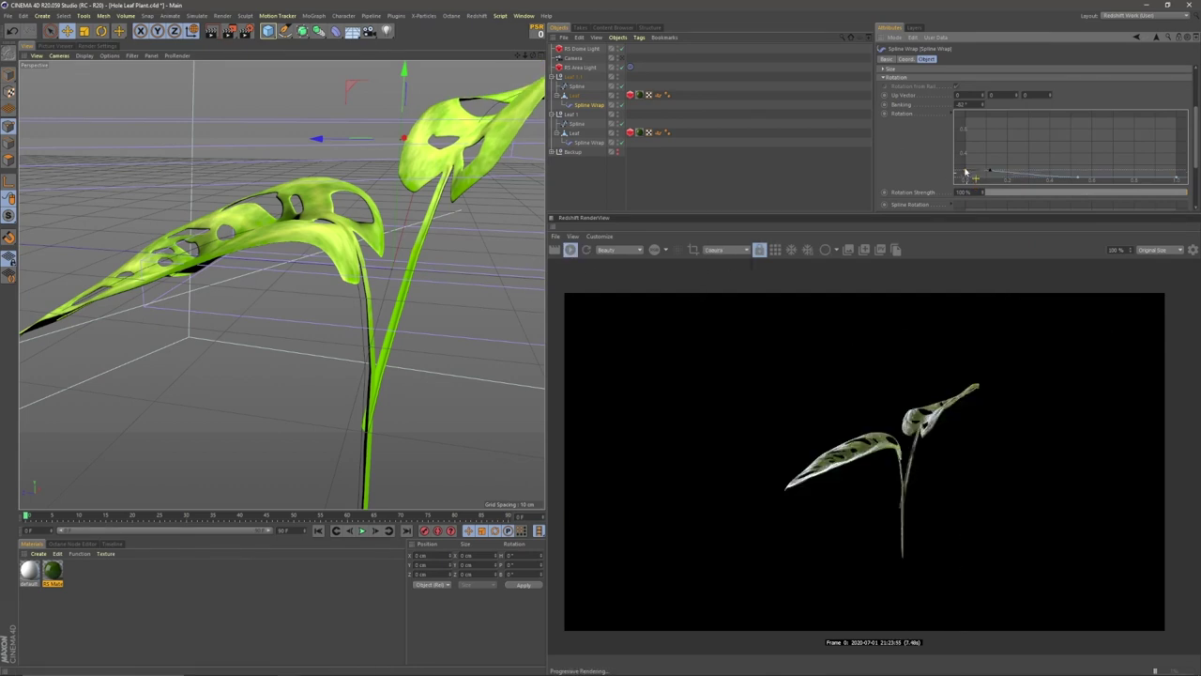
drag(965, 171, 962, 157)
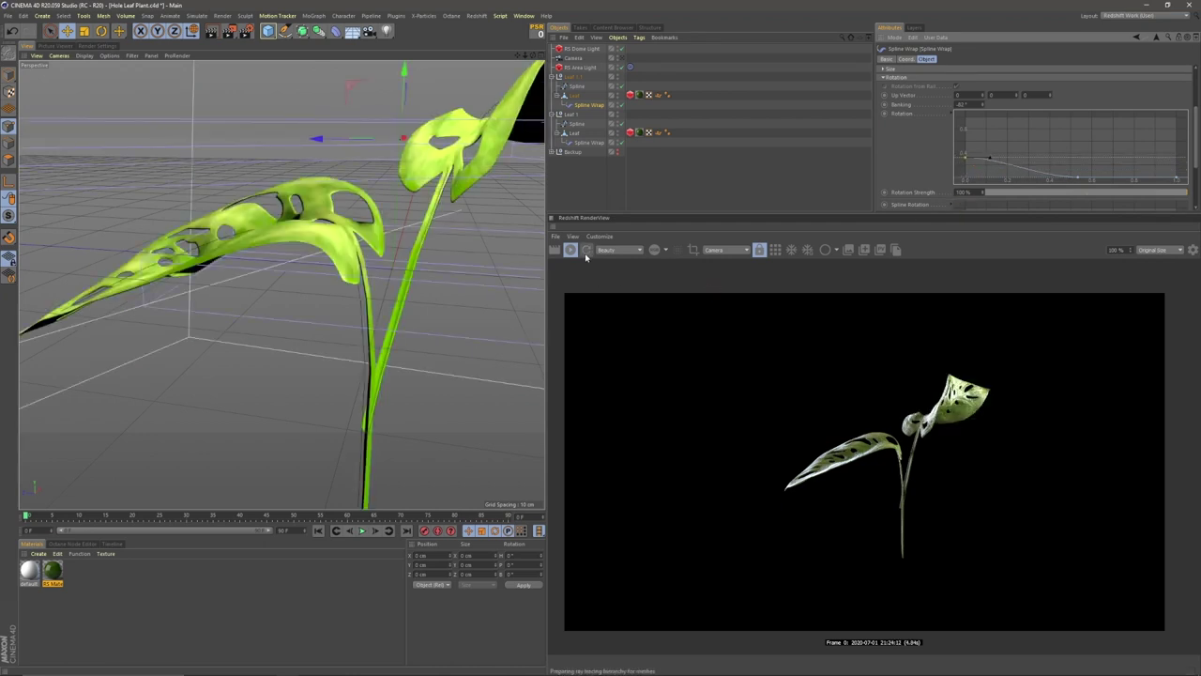
Lower the start knot of Leaf 1.1's rotation curve, decrease the banking to about -100 degrees and raise the end knot slightly
drag(965, 157, 962, 202)
drag(982, 106, 985, 121)
drag(1177, 178, 1176, 174)
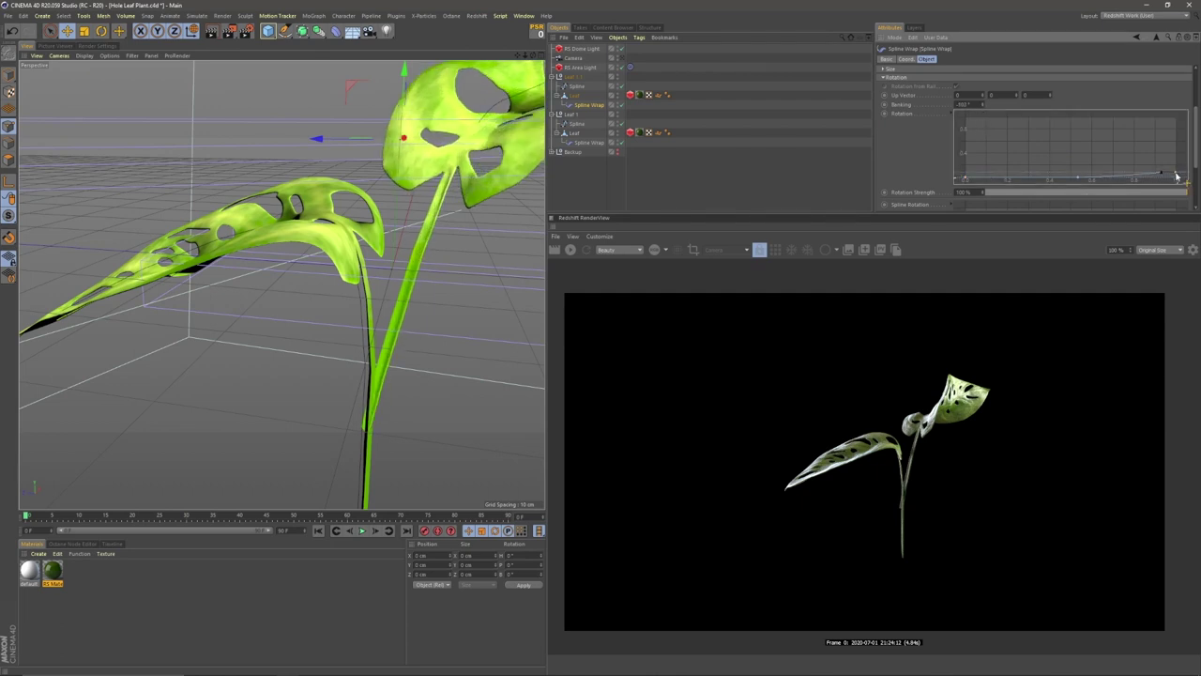
Move the lowest point of Leaf 1.1's spline sideways so the base of its stem meets the main stem
click(369, 438)
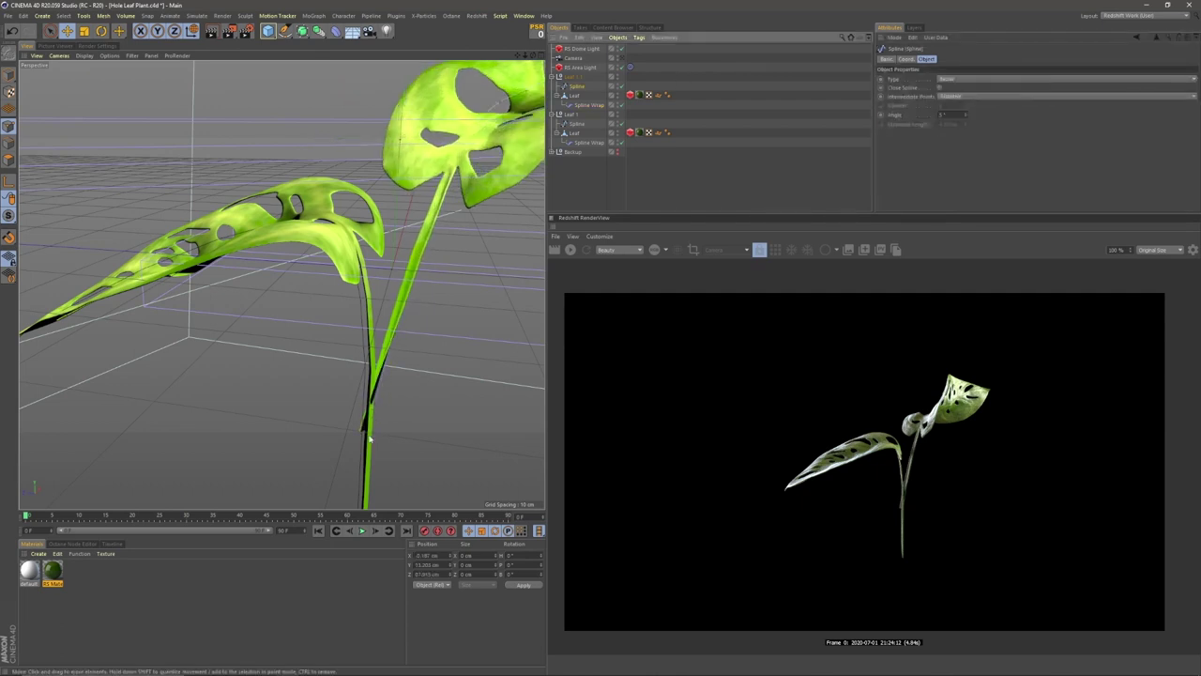
alt+drag(361, 433, 321, 422)
alt+right_drag(366, 436, 416, 437)
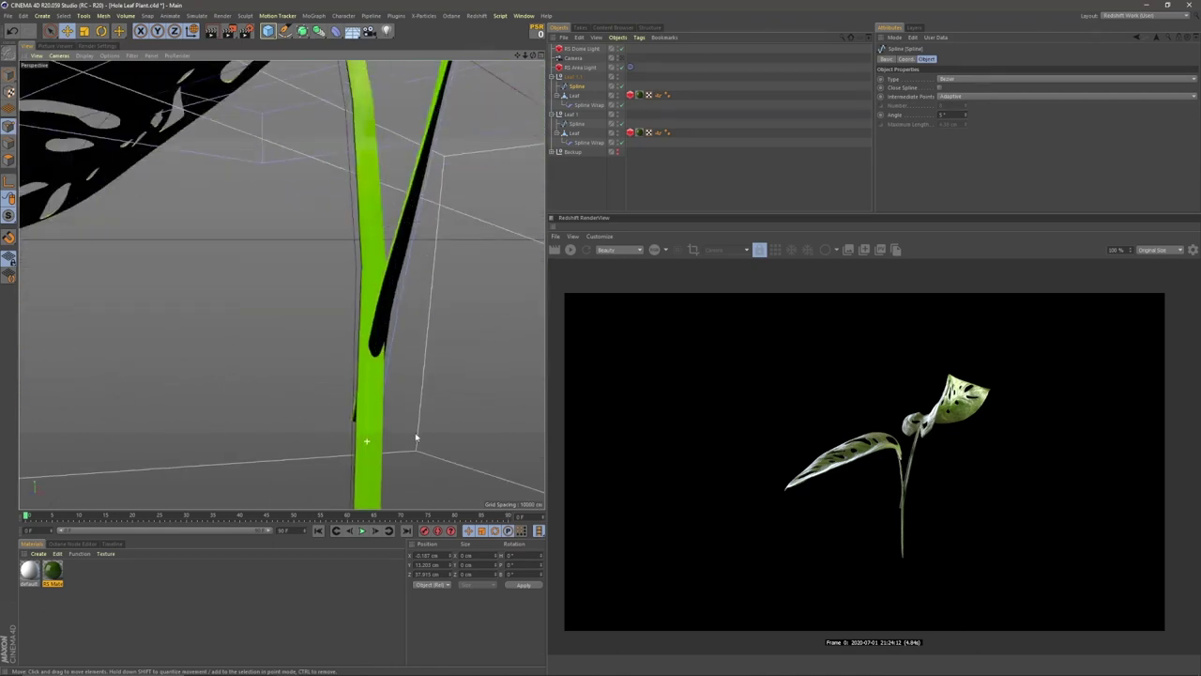
alt+drag(364, 435, 435, 423)
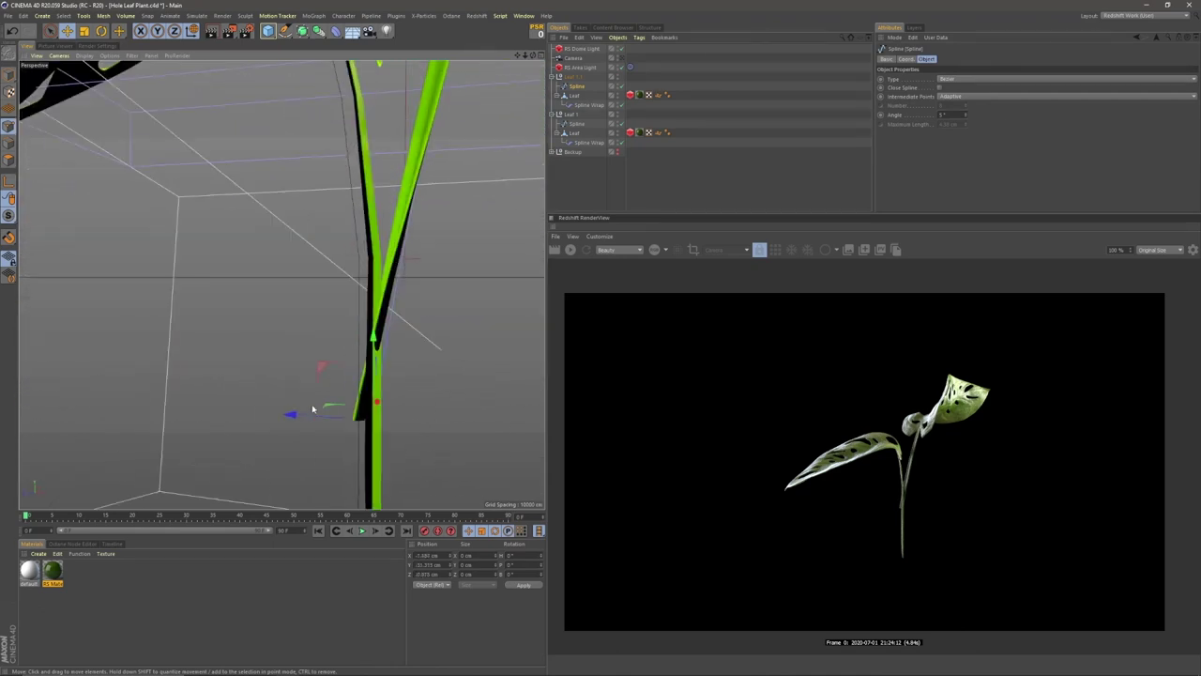
drag(294, 417, 309, 419)
Convert the lower point of Leaf 1.1's spline to a soft point with the Pen tool and reposition its handle
click(285, 31)
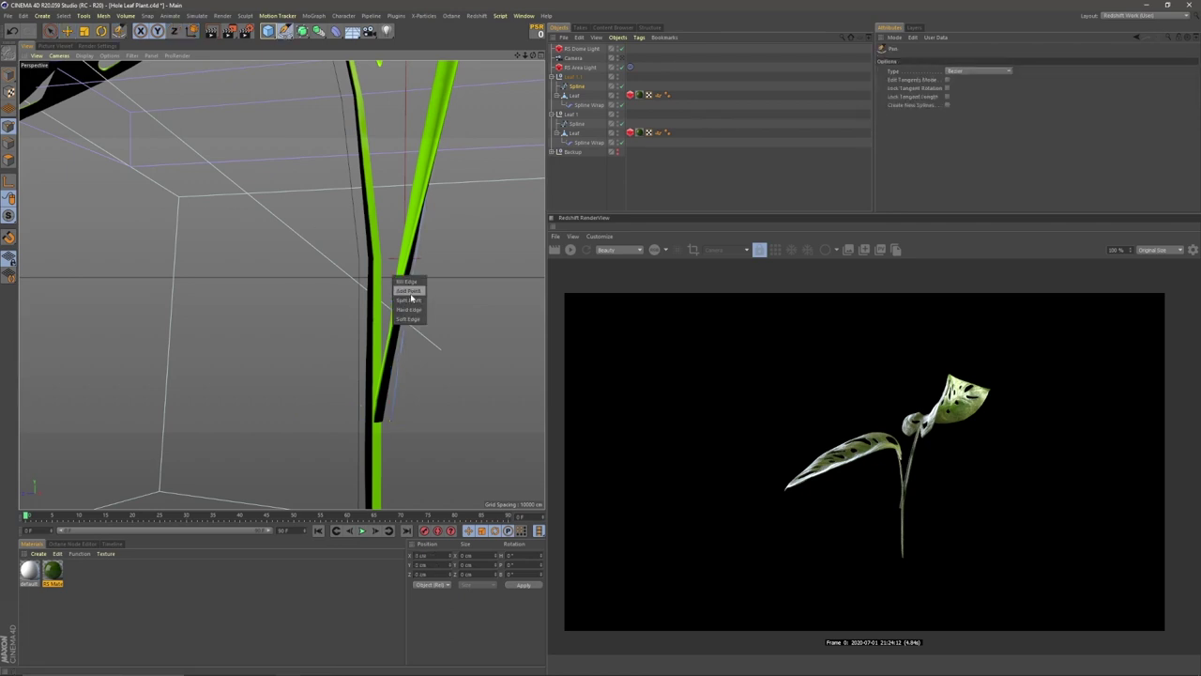
click(407, 302)
key(e)
drag(313, 301, 494, 325)
alt+drag(373, 389, 258, 351)
drag(218, 322, 166, 343)
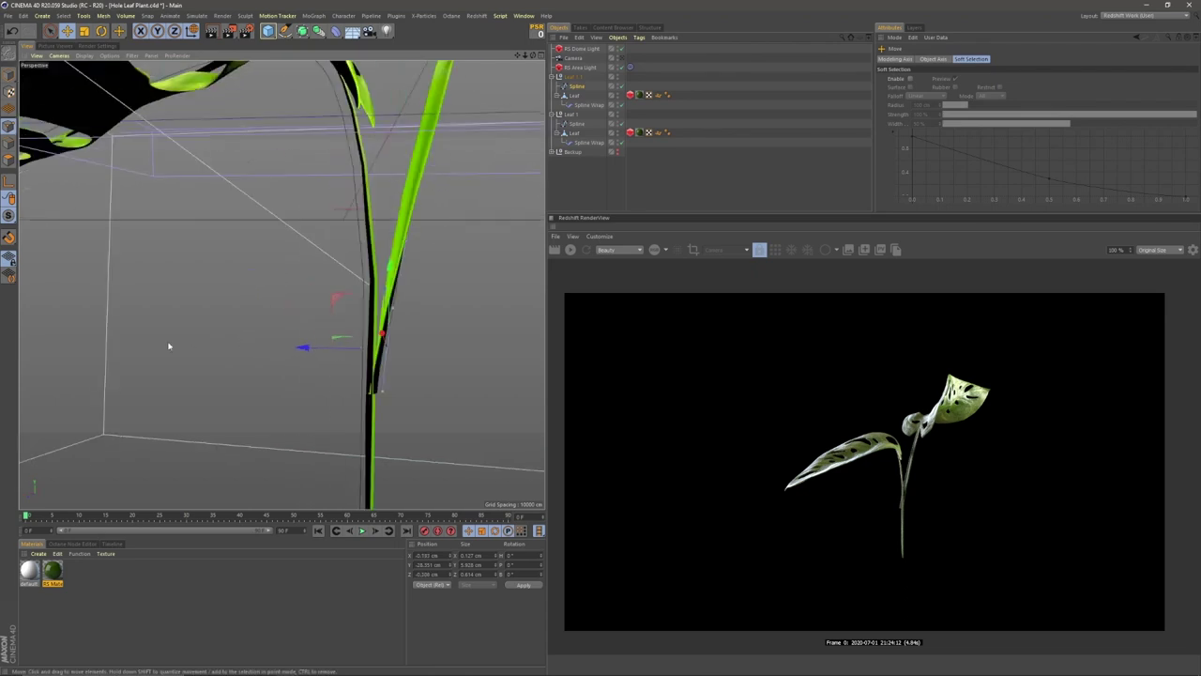
drag(301, 344, 311, 307)
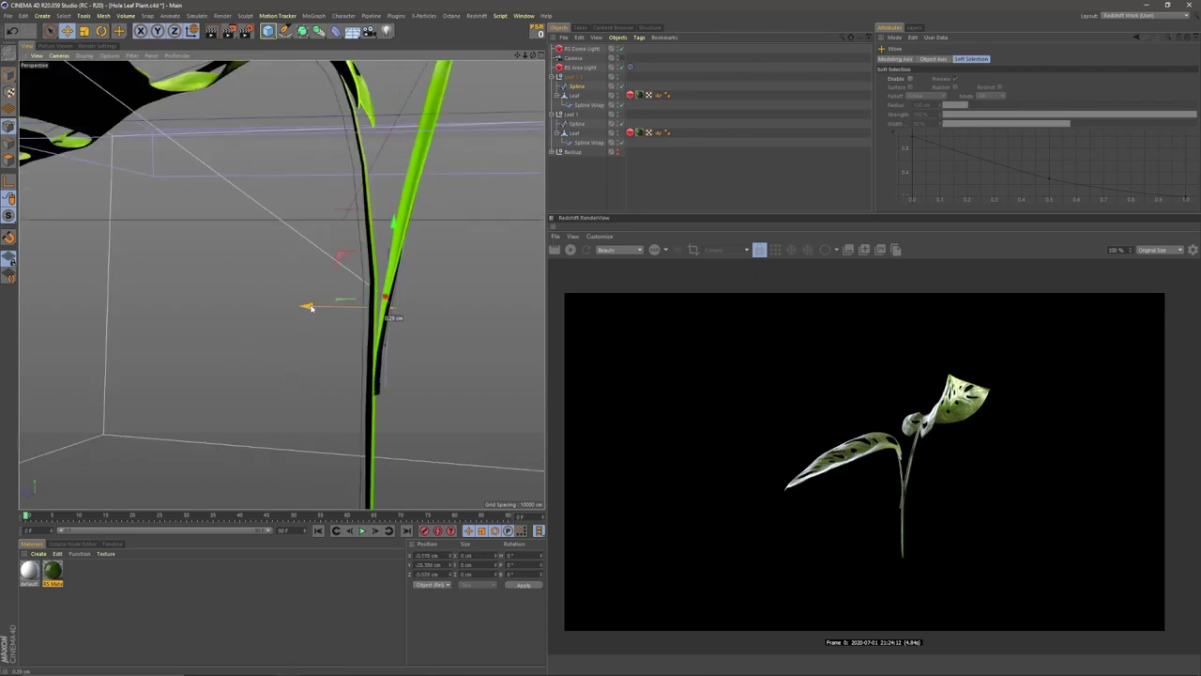
Save the scene and check the joined stems and both leaves in the Redshift render from several angles
alt+right_drag(373, 357, 329, 362)
alt+drag(357, 266, 332, 294)
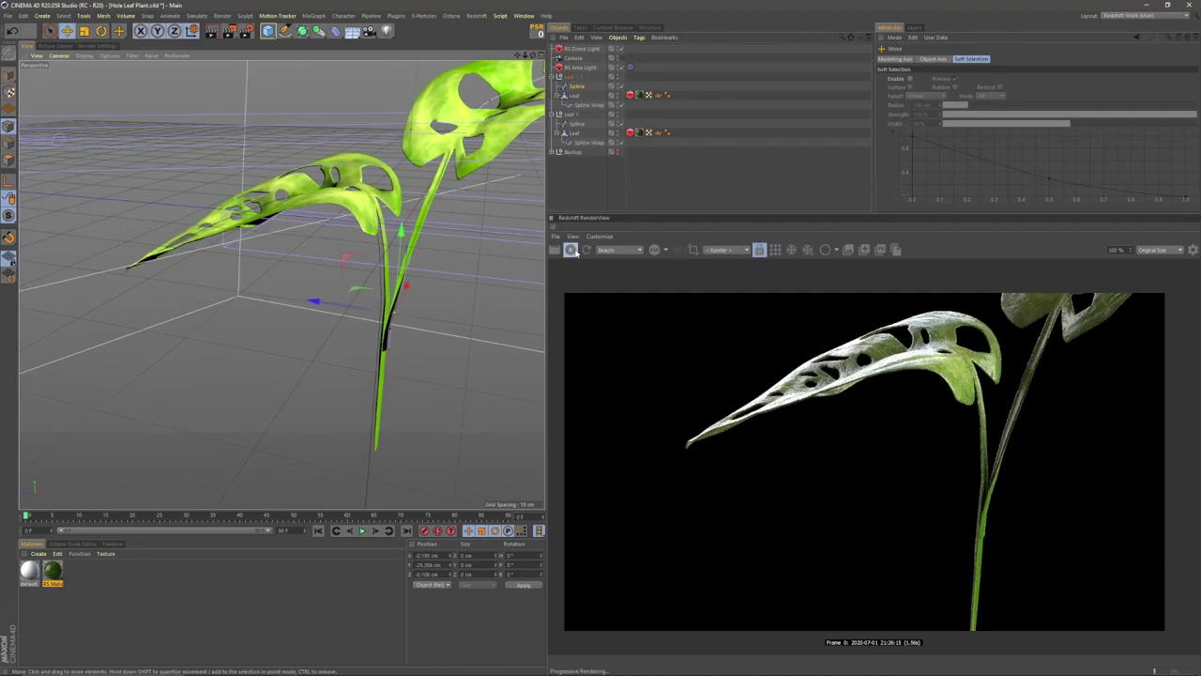
click(3, 19)
click(40, 92)
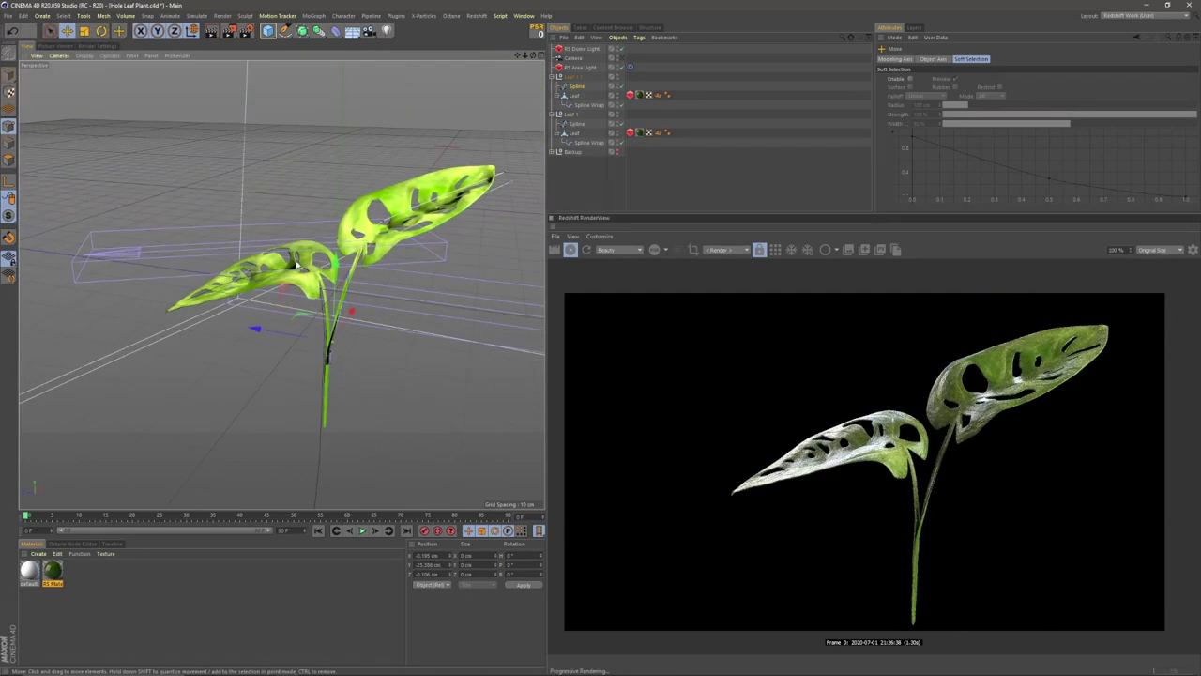
alt+drag(317, 278, 338, 284)
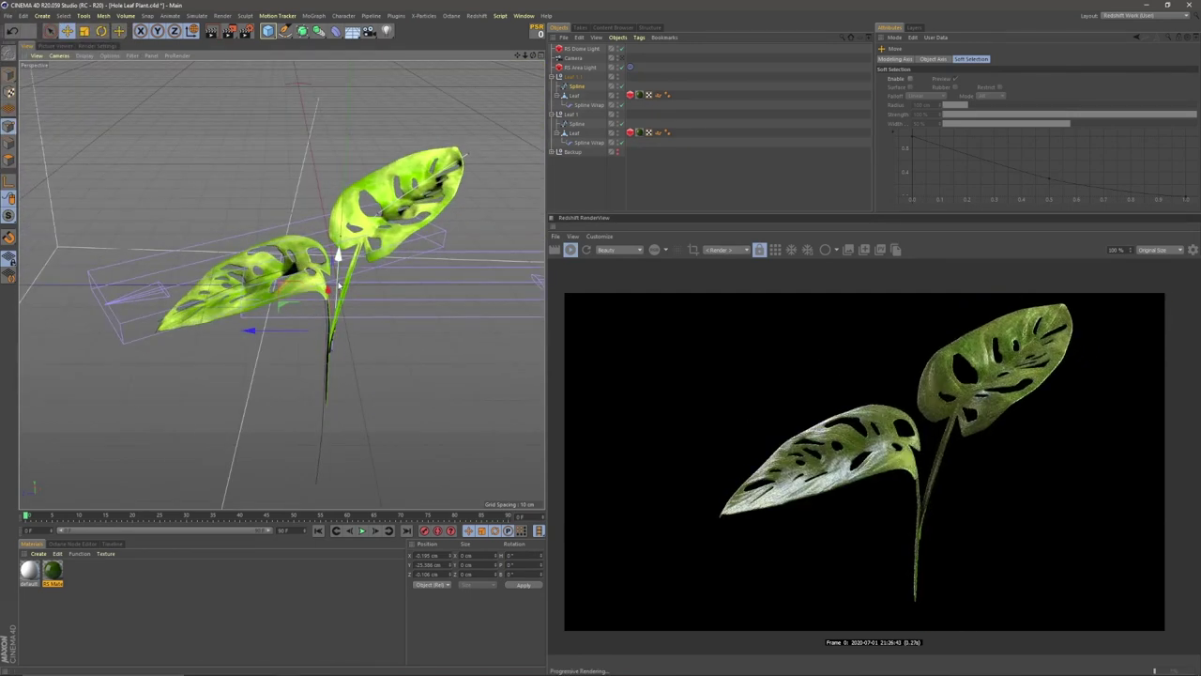
click(570, 253)
Collapse the leaf groups, duplicate Leaf 1.1 and scale the copy down
click(552, 115)
click(554, 79)
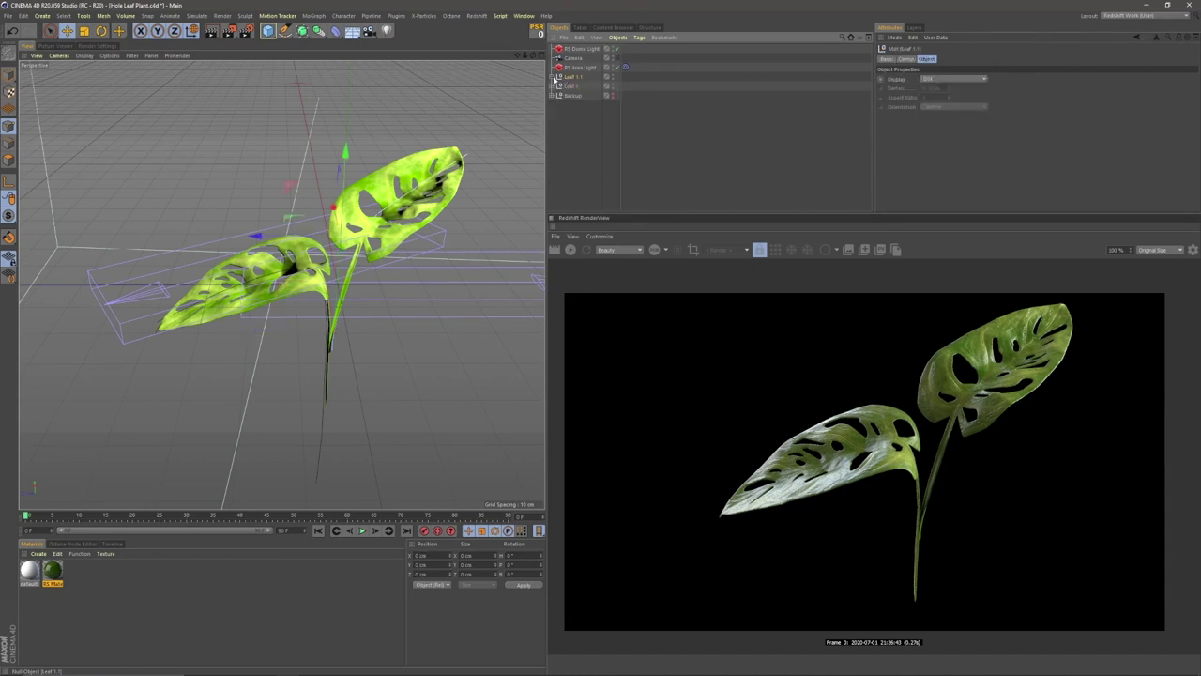
ctrl+drag(571, 75, 572, 73)
key(t)
drag(424, 300, 351, 220)
Move the smaller leaf copy down the stem and shift it slightly sideways
scroll(338, 324, up, 3)
key(e)
drag(345, 139, 334, 314)
drag(266, 331, 259, 333)
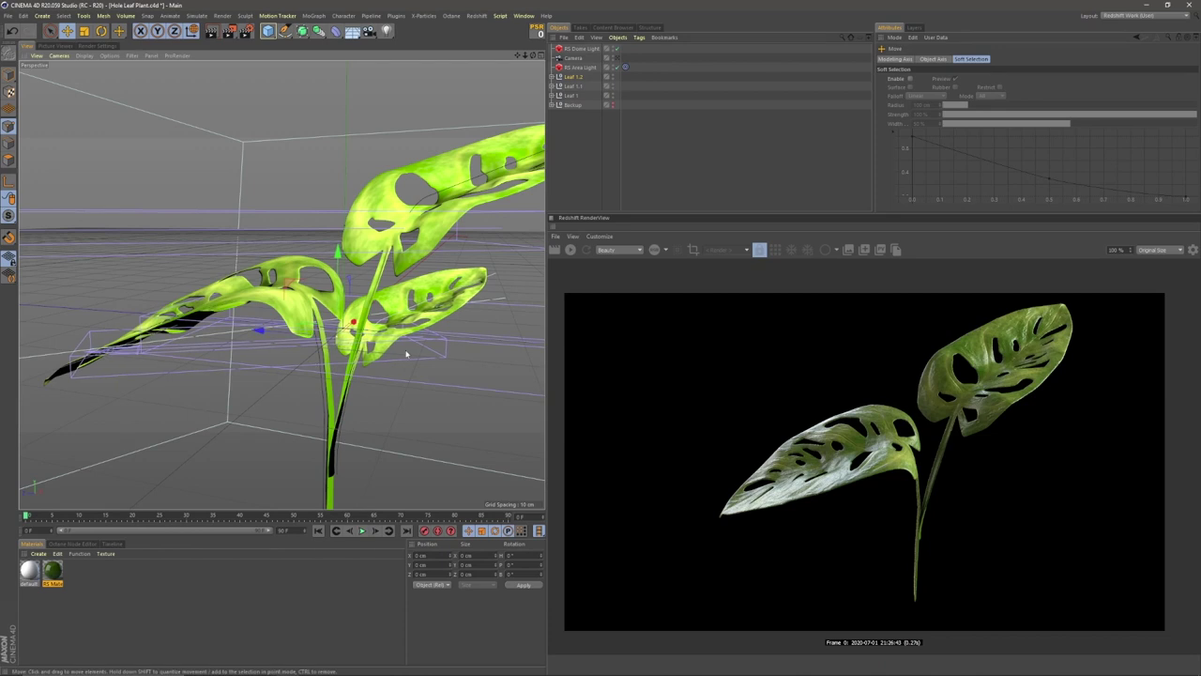
Examine the three-leaf plant through the Camera, then return to the free perspective view
click(618, 59)
scroll(333, 293, up, 5)
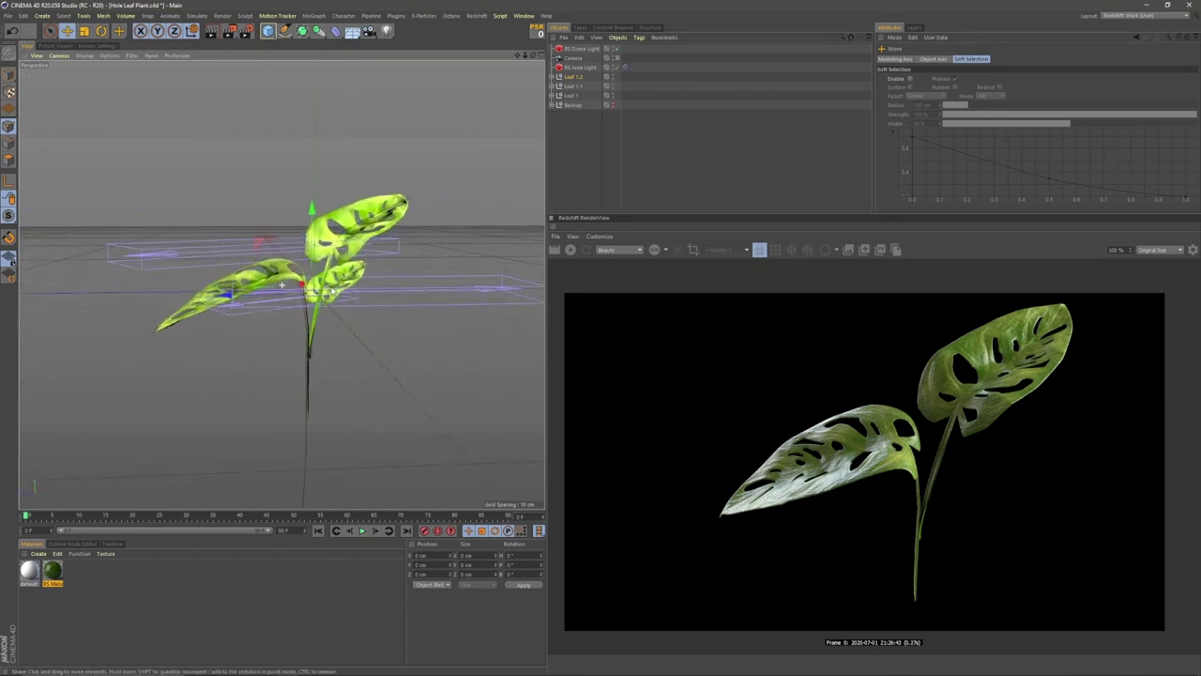
scroll(334, 294, up, 2)
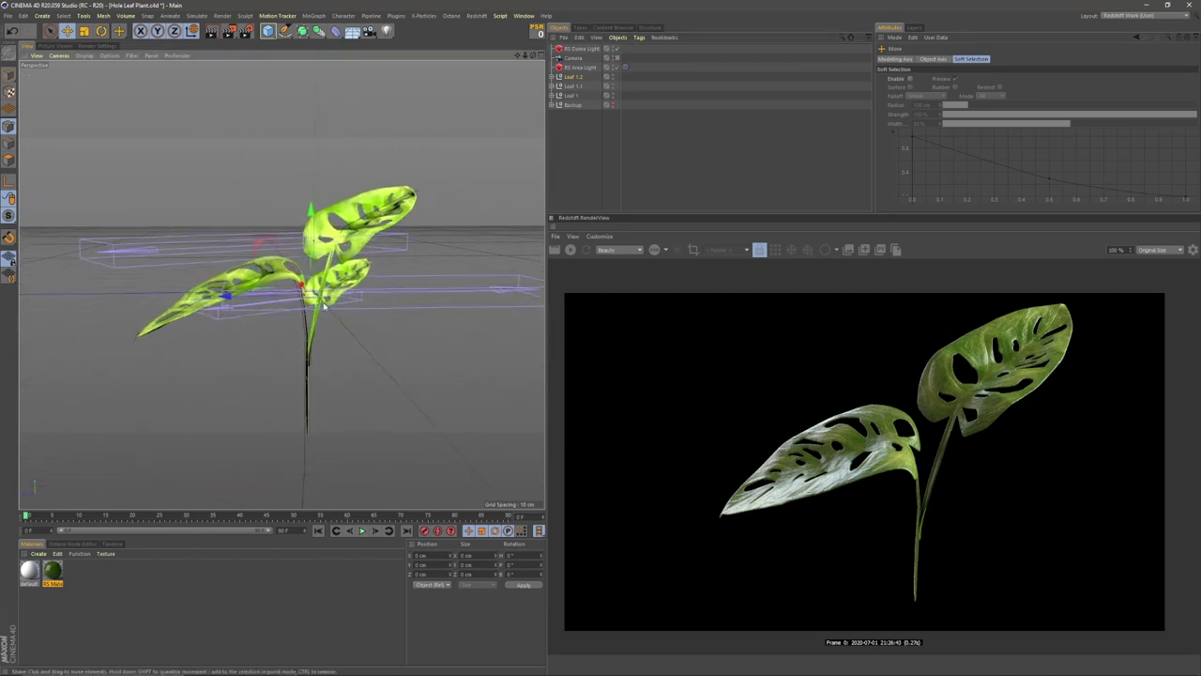
scroll(319, 307, down, 2)
click(583, 60)
click(618, 59)
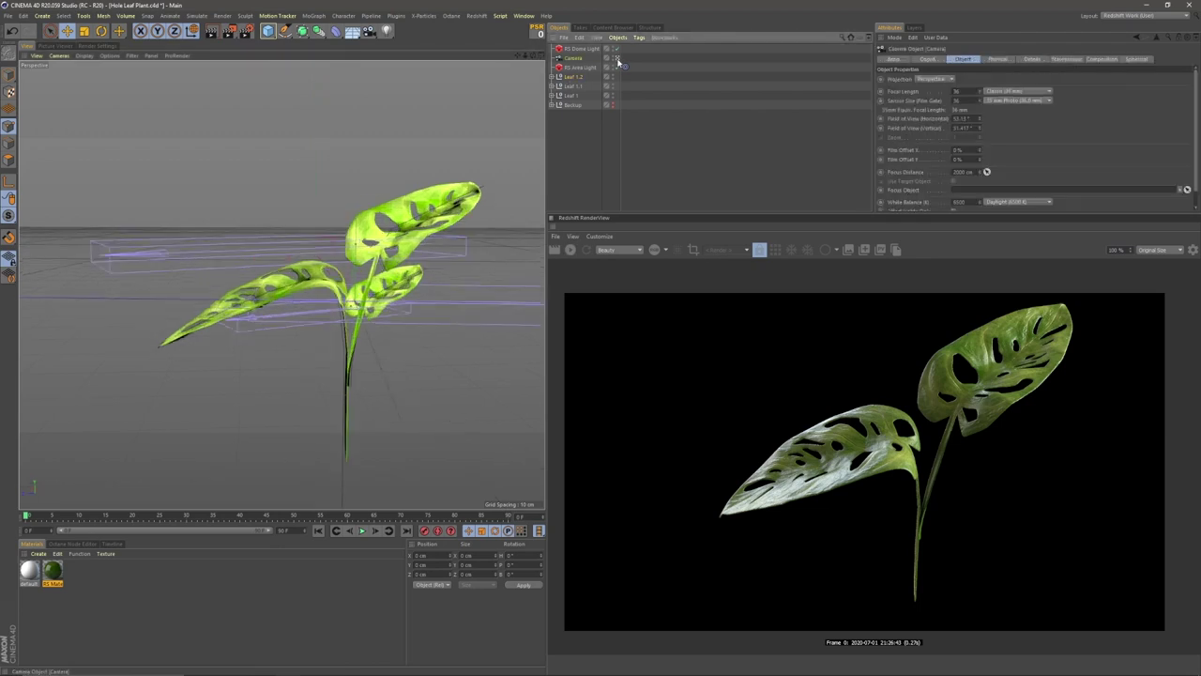
scroll(333, 294, up, 4)
alt+drag(319, 300, 394, 299)
Reposition the tip point of Leaf 1.2's spline downward and outward to bend the small blade
click(552, 77)
click(577, 86)
click(521, 282)
alt+drag(521, 283, 468, 272)
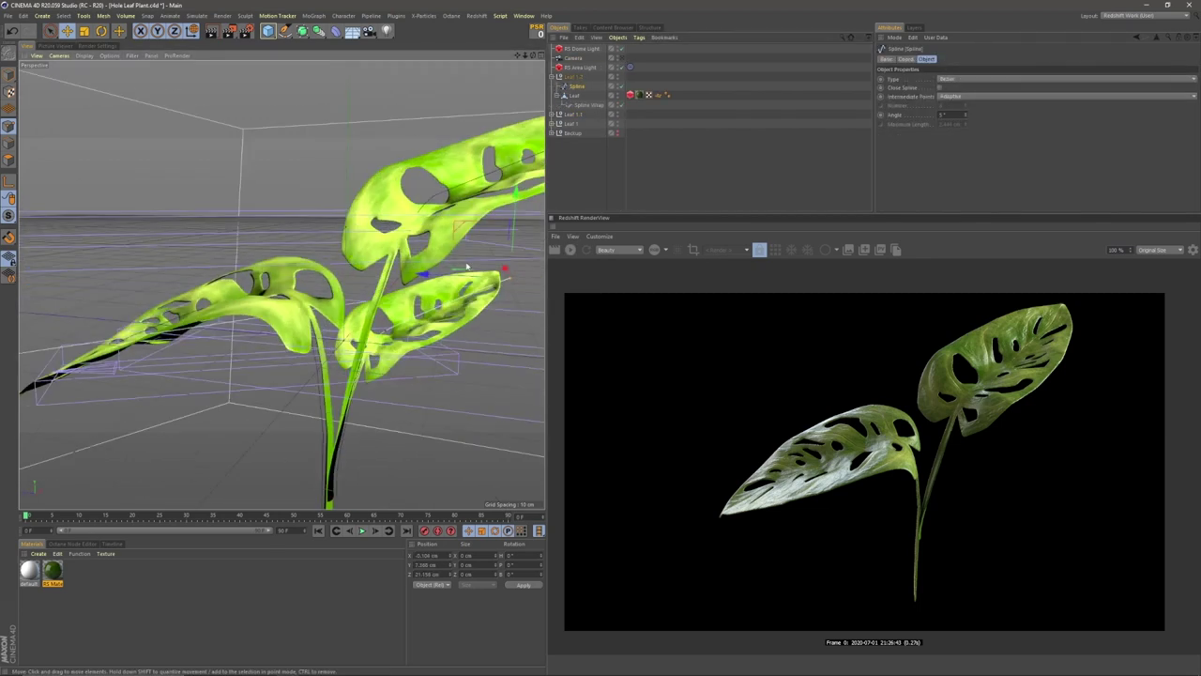
drag(516, 191, 459, 360)
drag(537, 348, 566, 392)
mouse_move(446, 340)
alt+mouse_down()
mouse_move(516, 329)
mouse_move(474, 338)
mouse_move(436, 321)
alt+mouse_up()
drag(524, 327, 375, 228)
Move the middle point of Leaf 1.2's spline outward so its stem spreads away from the main stem
scroll(376, 228, up, 5)
click(342, 329)
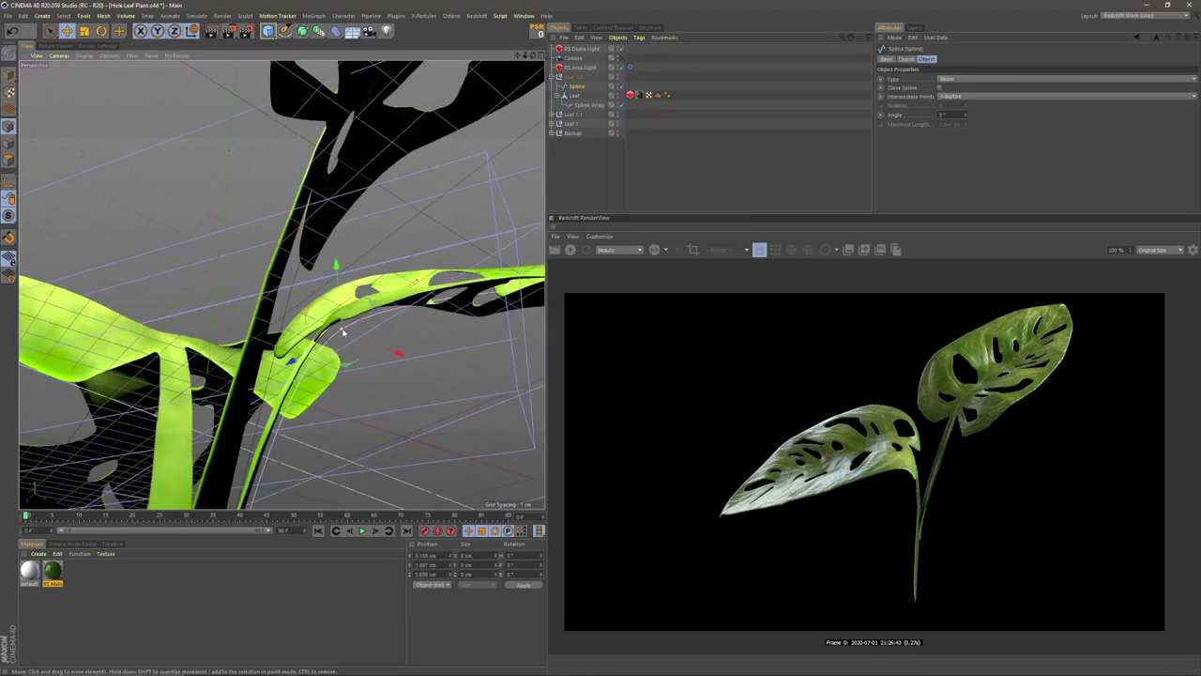
scroll(342, 329, down, 5)
drag(342, 319, 379, 322)
Adjust the banking of Leaf 1.2's Spline Wrap, shift the rotation curve's middle knot and lower its start knot to zero
click(588, 104)
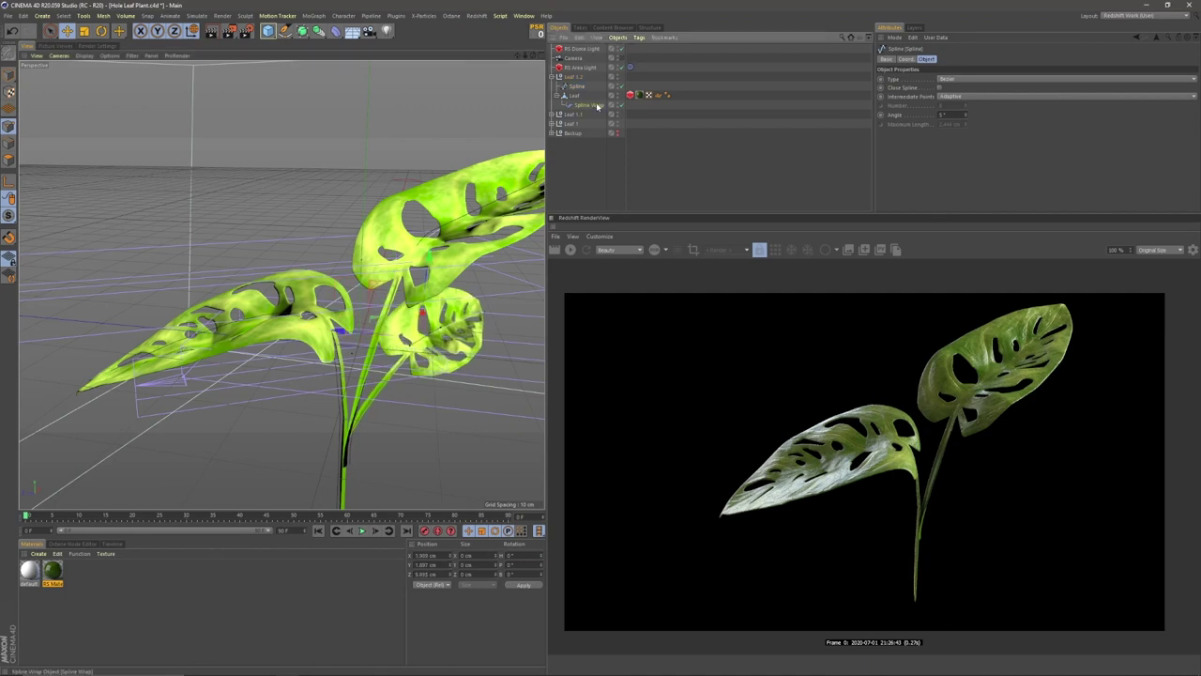
scroll(968, 167, down, 3)
drag(967, 164, 965, 152)
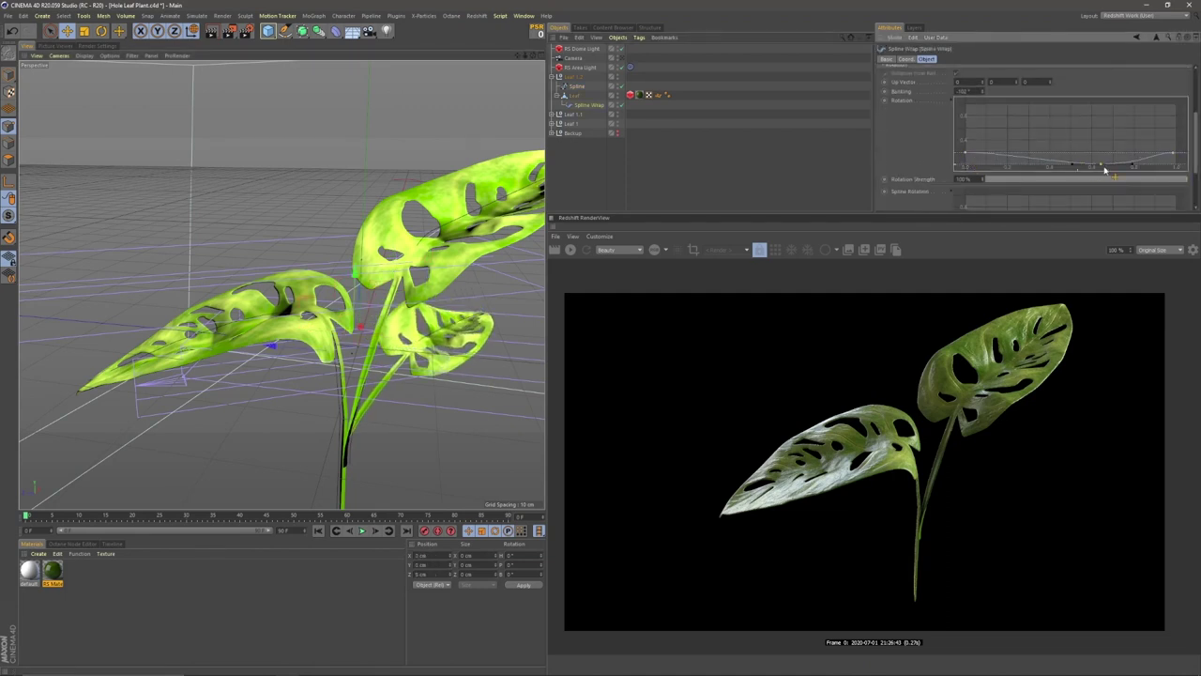
drag(1106, 170, 1117, 172)
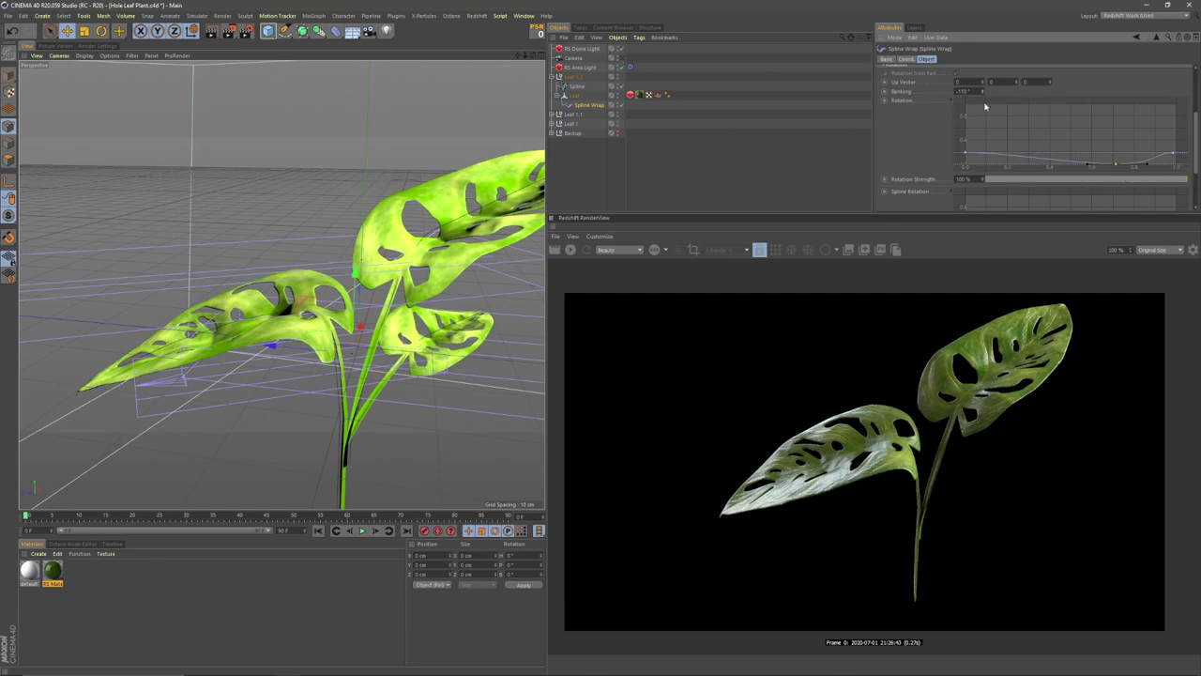
drag(984, 104, 984, 91)
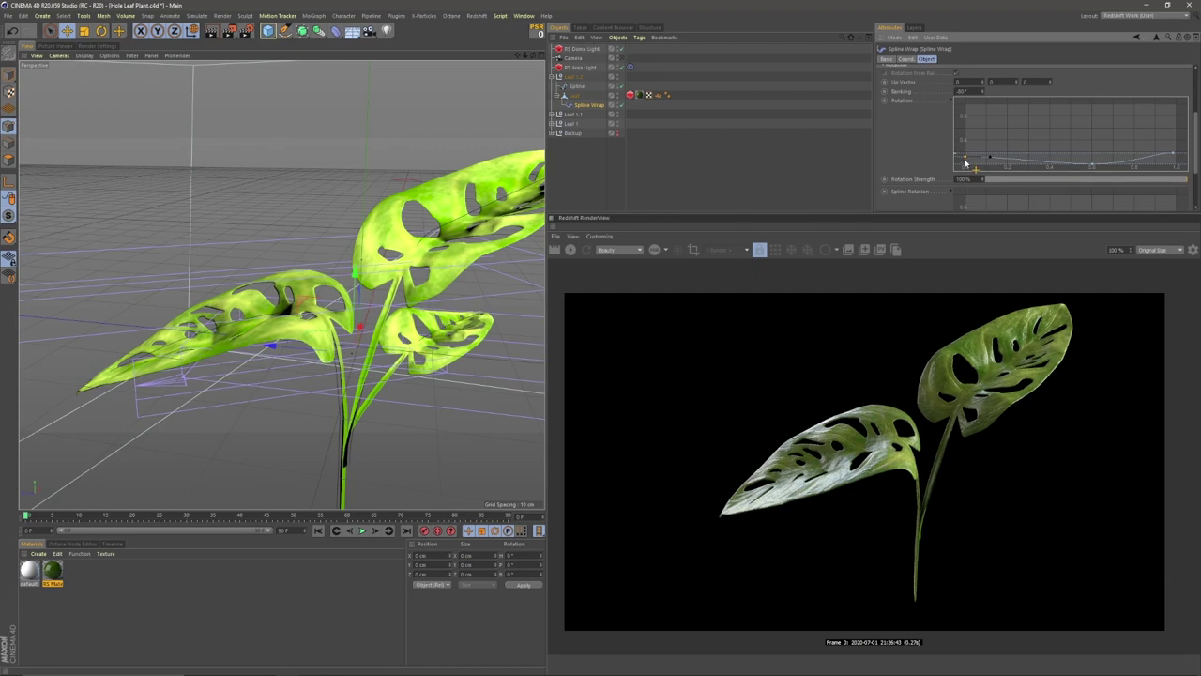
mouse_move(967, 165)
mouse_down()
mouse_move(976, 169)
mouse_move(958, 158)
mouse_up()
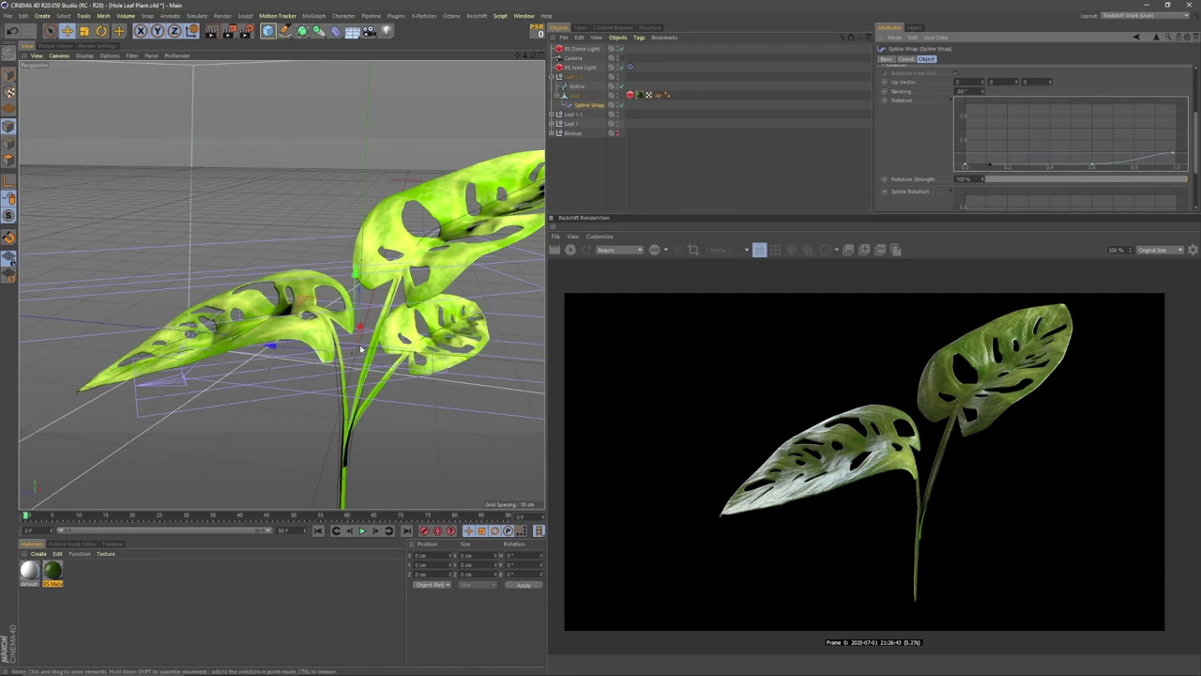
Push Leaf 1.2's spline point further outward and remove the middle knot from its rotation curve
click(577, 86)
drag(349, 336, 362, 340)
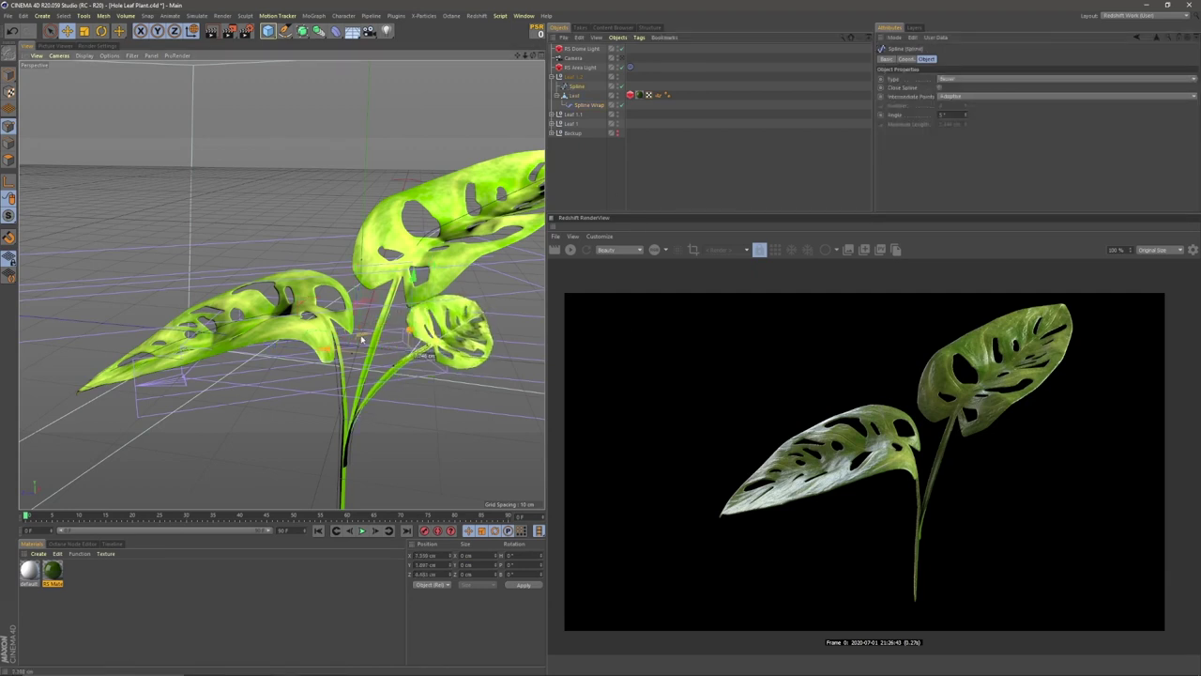
click(579, 105)
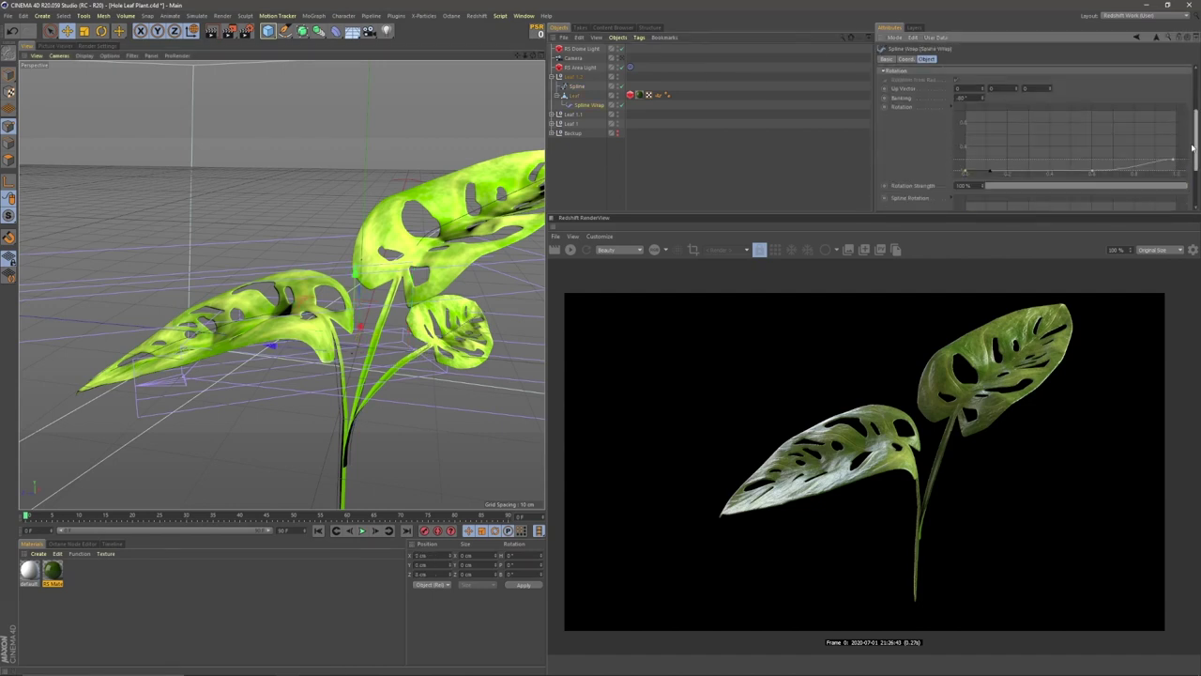
drag(1089, 172, 1094, 175)
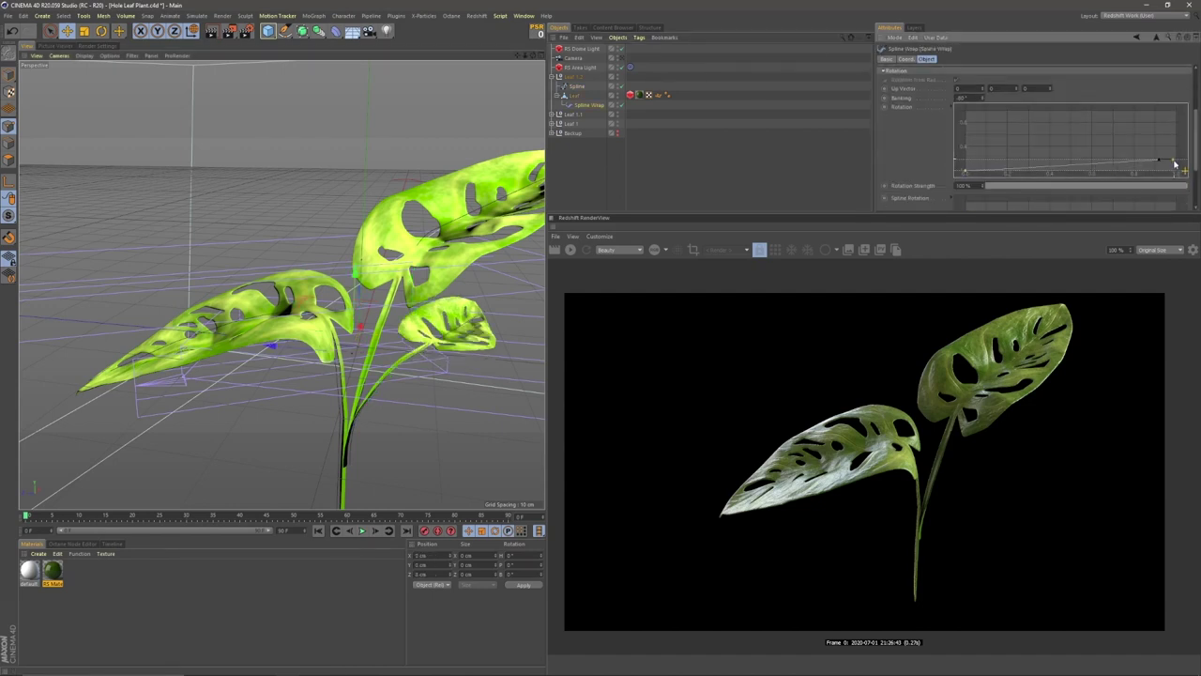
Lengthen the end knot's tangent on Leaf 1.2's rotation curve, then fine-tune the banking and the end knot's height
drag(1174, 165, 1111, 162)
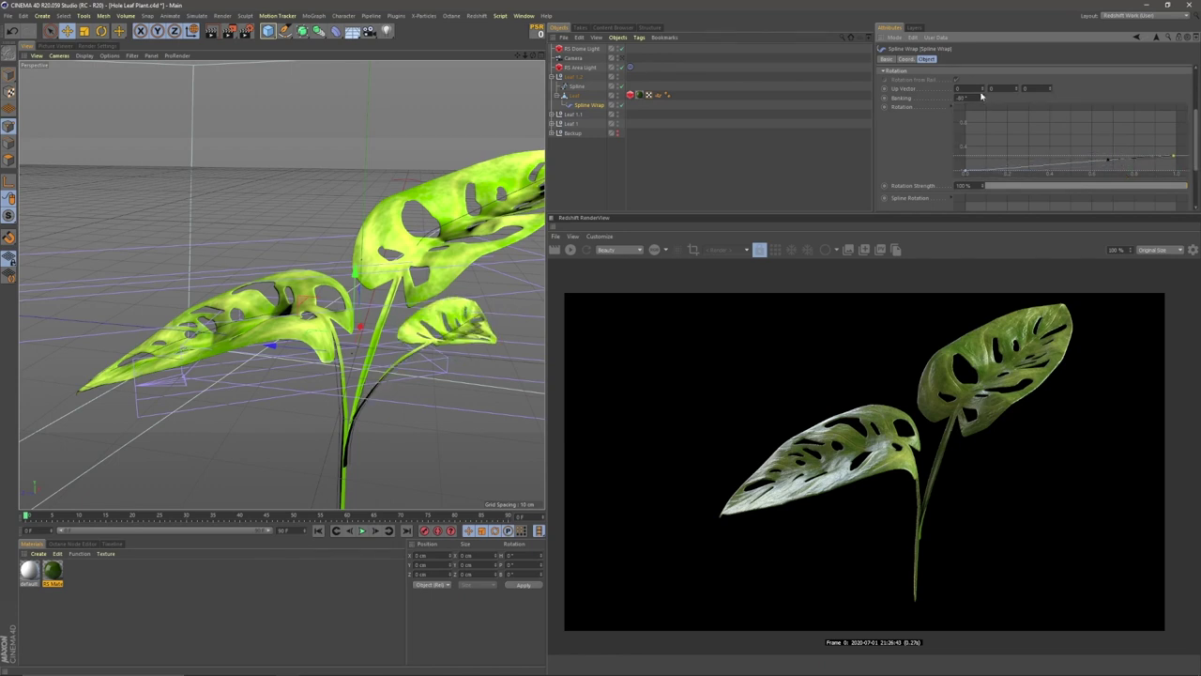
drag(981, 95, 982, 86)
drag(1174, 157, 1175, 165)
alt+drag(356, 319, 366, 291)
scroll(366, 291, down, 3)
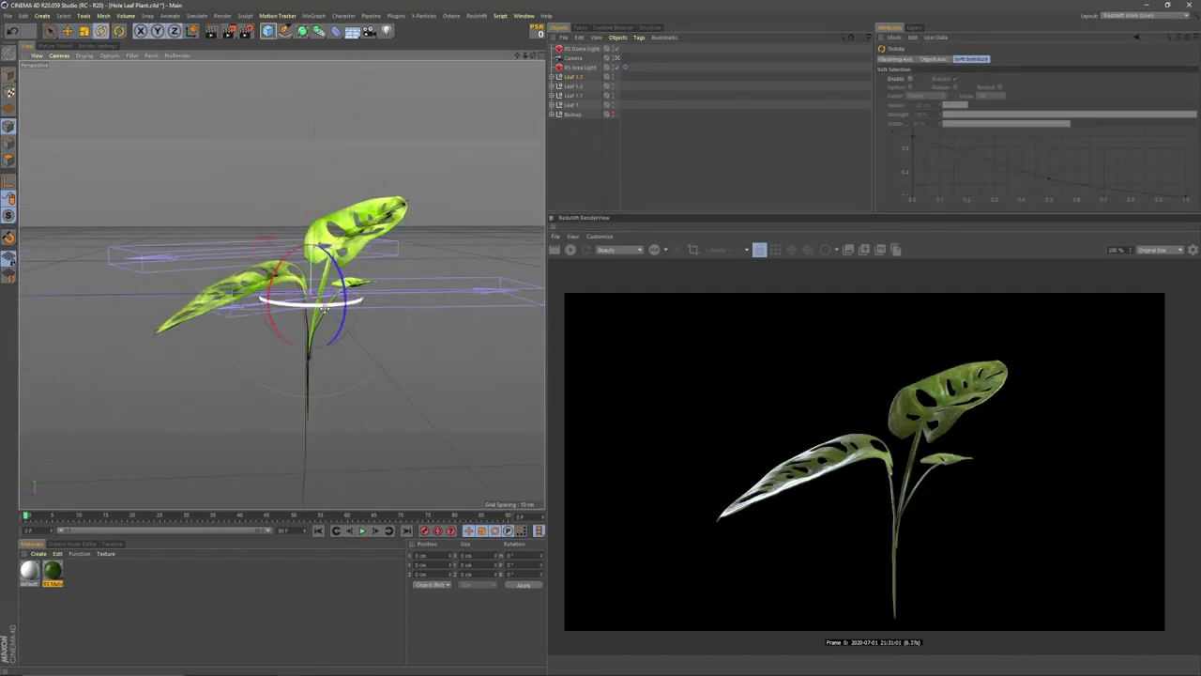
Rotate Leaf 1.3 around the stem's vertical axis and move it lower on the plant
drag(324, 308, 443, 267)
scroll(342, 312, up, 5)
alt+drag(226, 371, 291, 342)
scroll(289, 329, down, 5)
key(e)
drag(281, 255, 287, 289)
Scale Leaf 1.3 down
scroll(280, 319, up, 3)
key(t)
drag(323, 360, 290, 362)
Select the tip point of Leaf 1.3's spline and move it downward
click(552, 77)
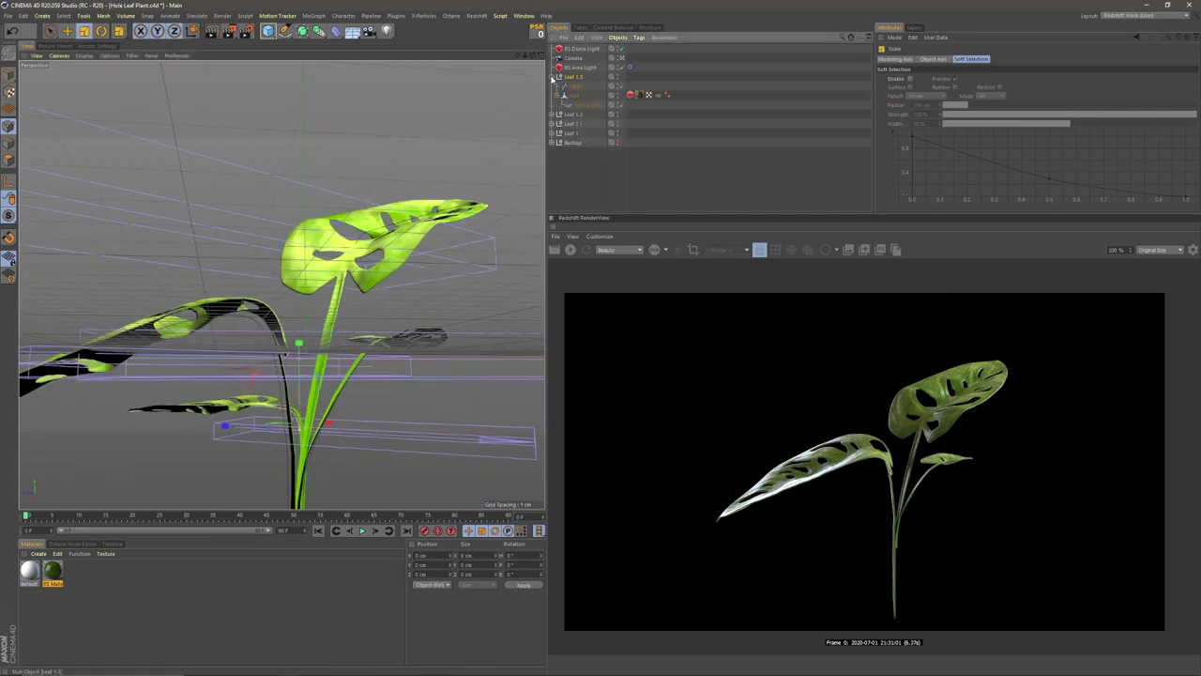
key(e)
alt+drag(274, 291, 352, 377)
click(577, 86)
click(126, 339)
drag(127, 271, 124, 297)
Swing the tip of Leaf 1.3's spline sideways and adjust the banking in its Spline Wrap
alt+drag(165, 366, 244, 358)
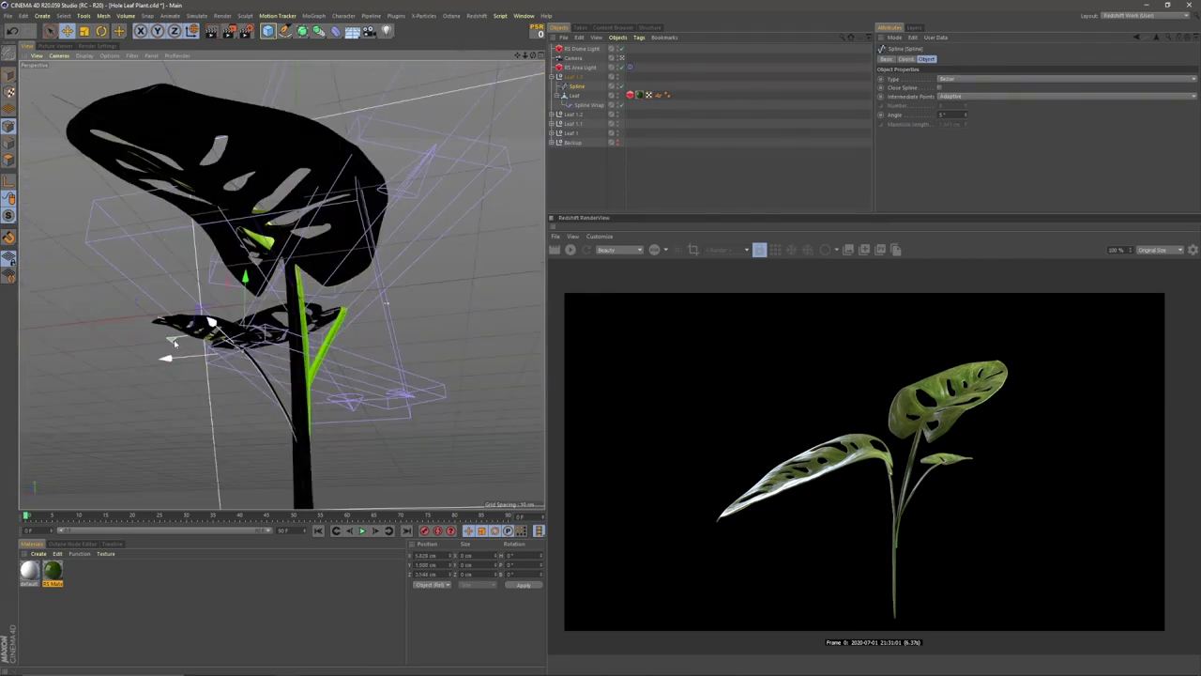
alt+drag(163, 373, 222, 456)
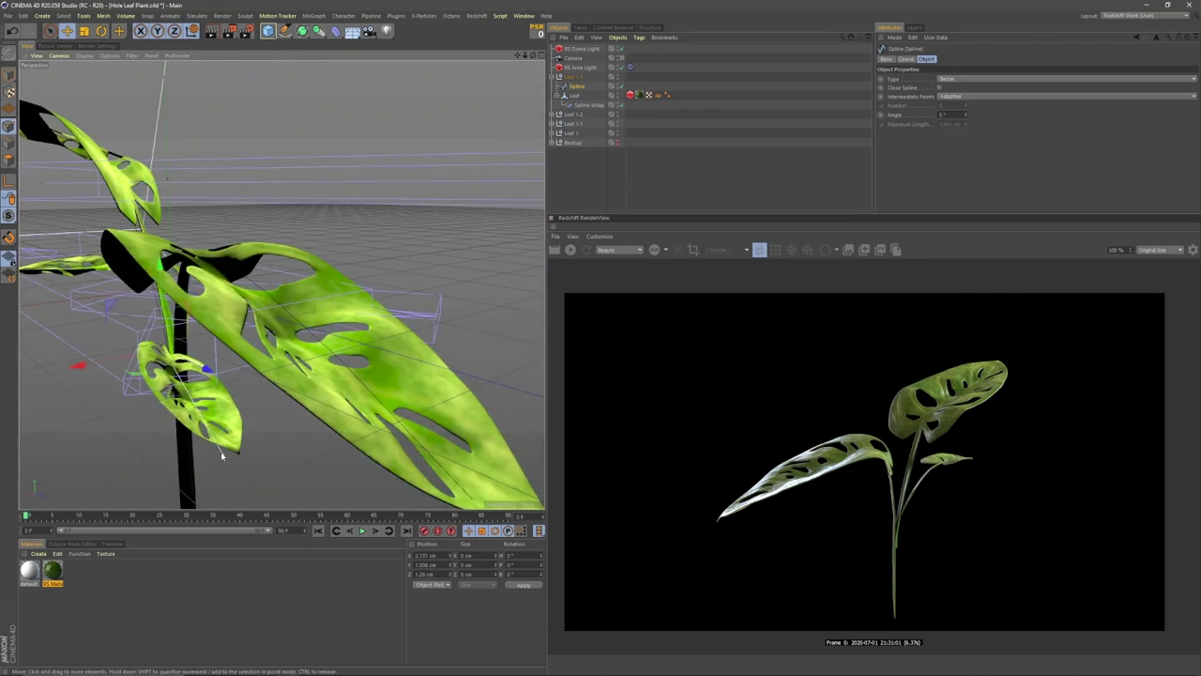
drag(198, 498, 137, 493)
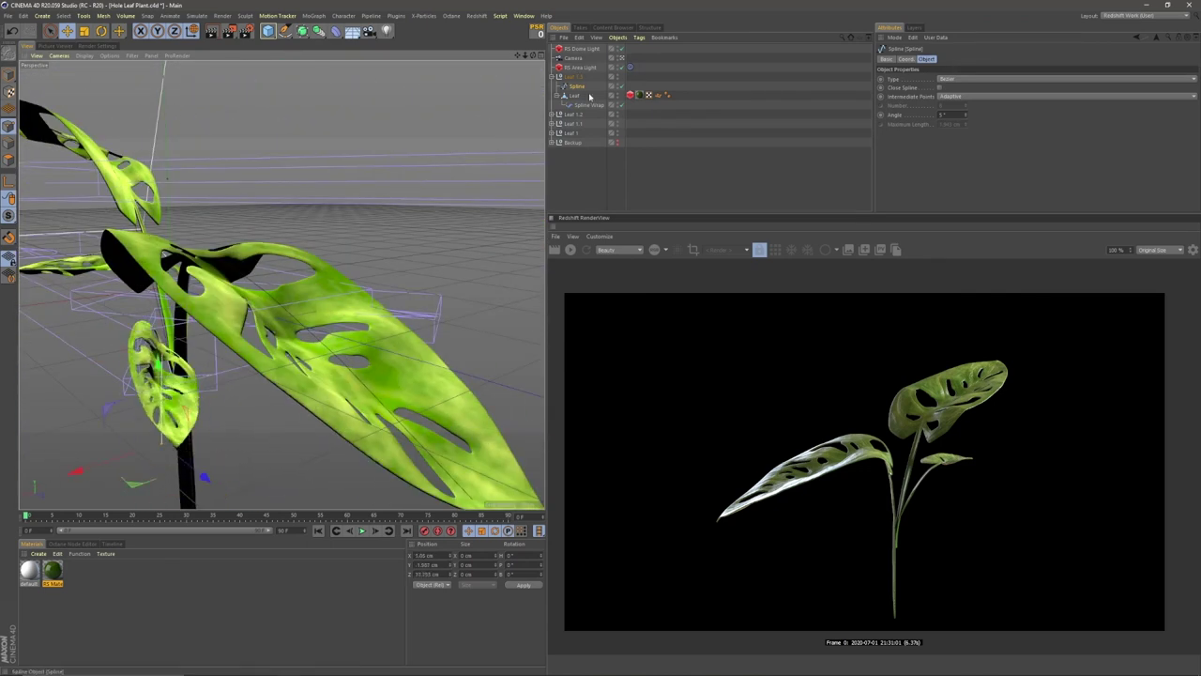
click(590, 105)
drag(982, 191, 979, 208)
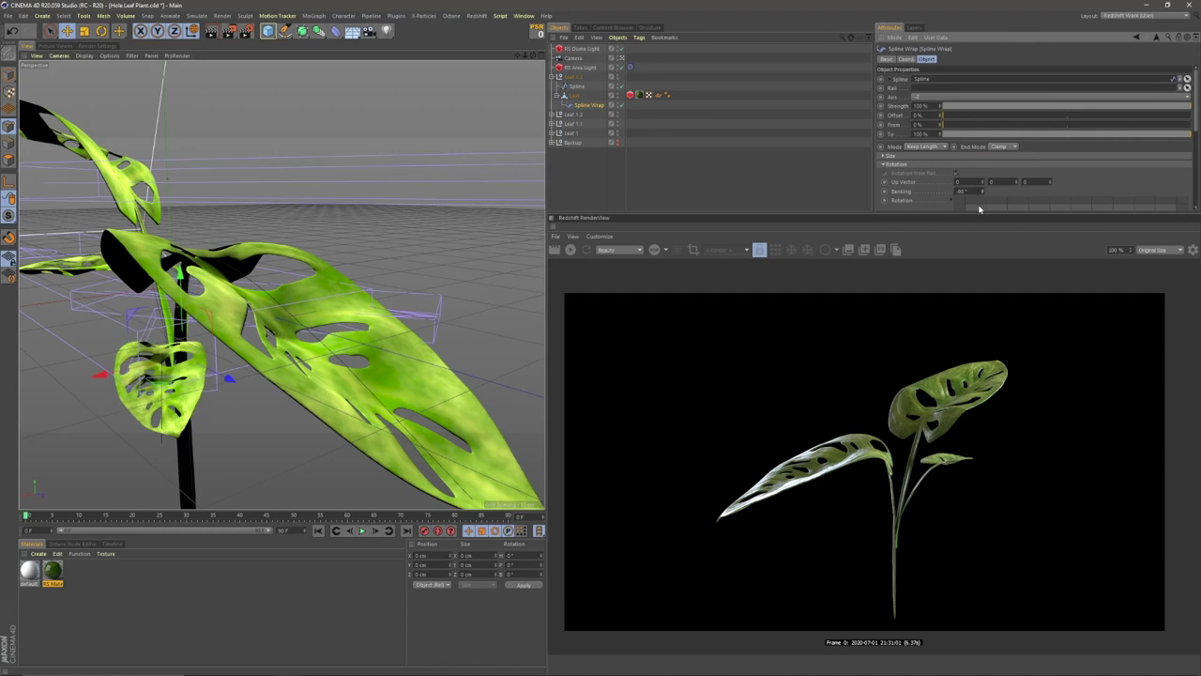
Shift the tip point of Leaf 1.3's spline outward and save the scene
alt+drag(423, 371, 260, 394)
click(176, 360)
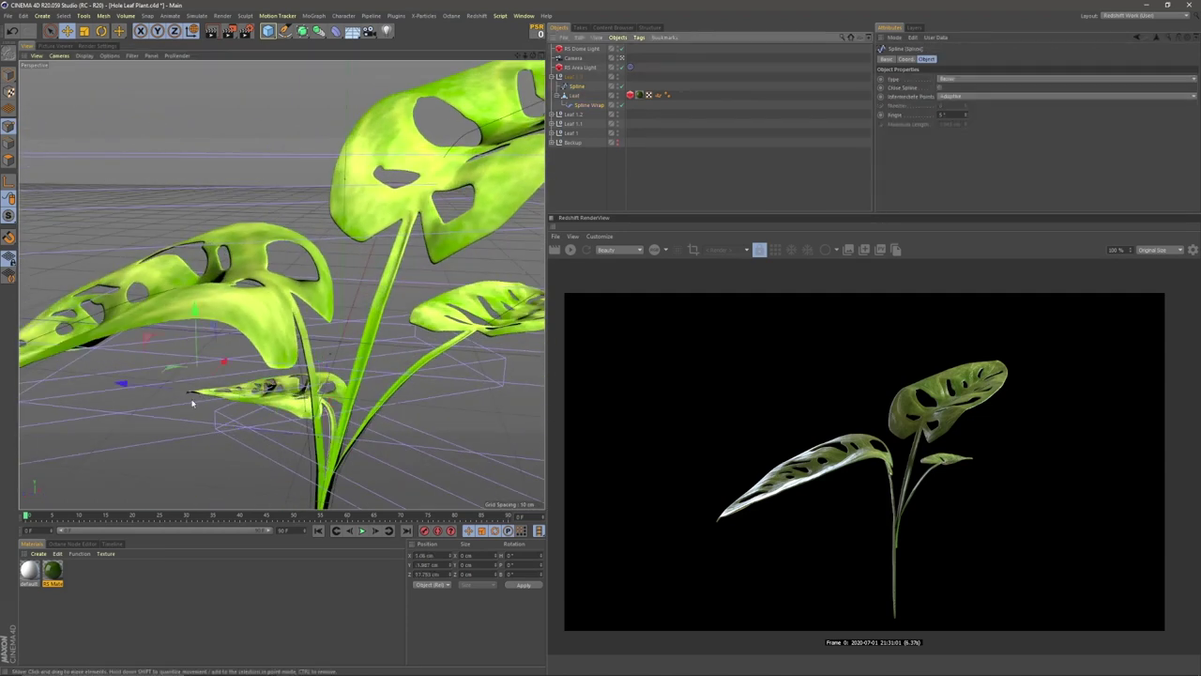
drag(170, 355, 181, 351)
alt+drag(328, 387, 289, 344)
key(ctrl+s)
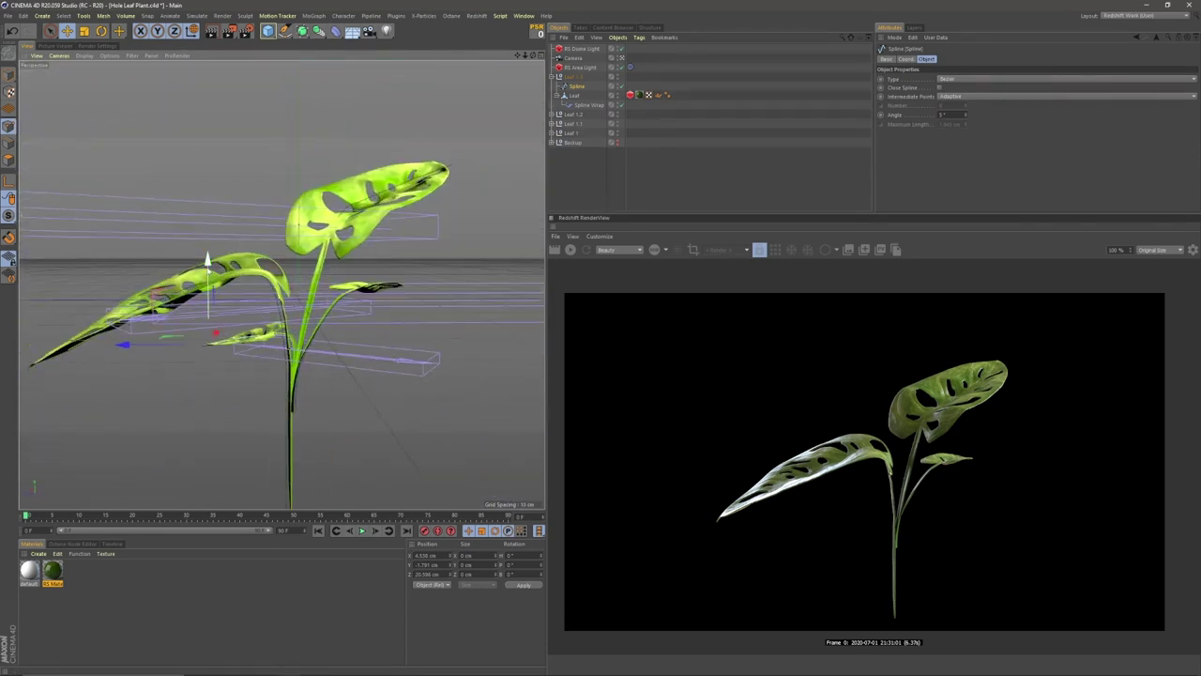
Refine the tip position of Leaf 1.3's spline so the small leaf droops beside the stem
alt+drag(192, 356, 324, 314)
drag(324, 315, 342, 311)
mouse_move(342, 310)
alt+mouse_down()
mouse_move(1, 338)
mouse_move(338, 313)
alt+mouse_up()
drag(338, 313, 320, 278)
alt+right_drag(320, 279, 272, 308)
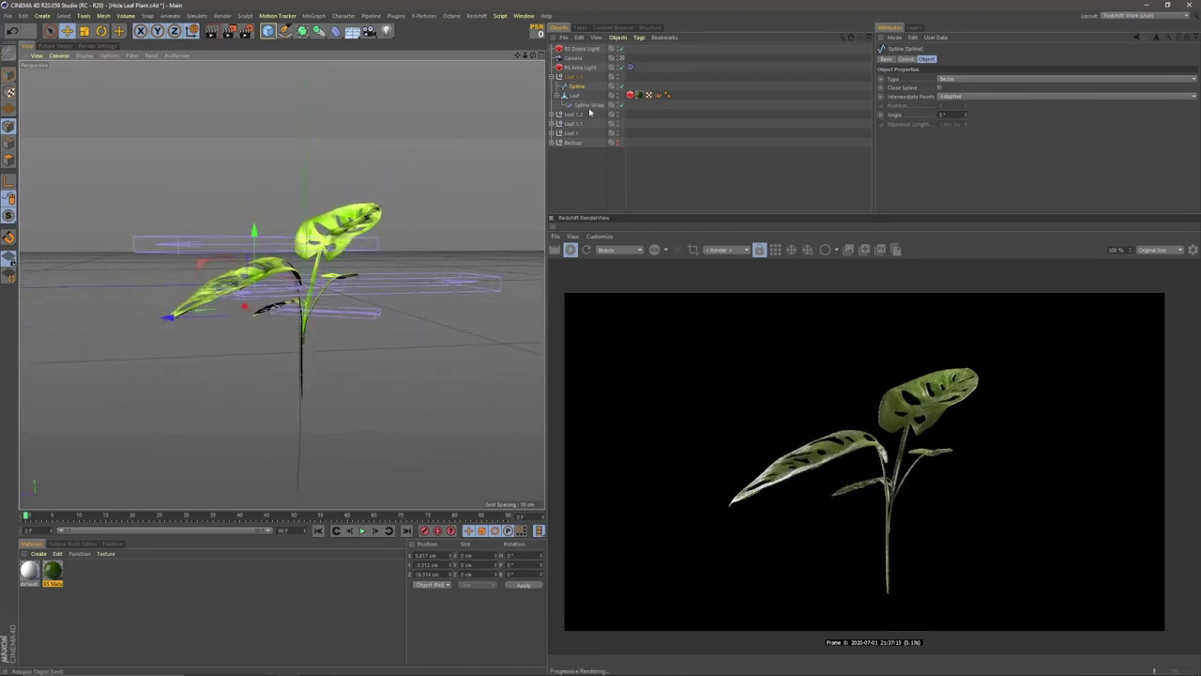
Adjust the banking in Leaf 1's Spline Wrap so the large leaf turns its face toward the view
click(559, 132)
click(589, 160)
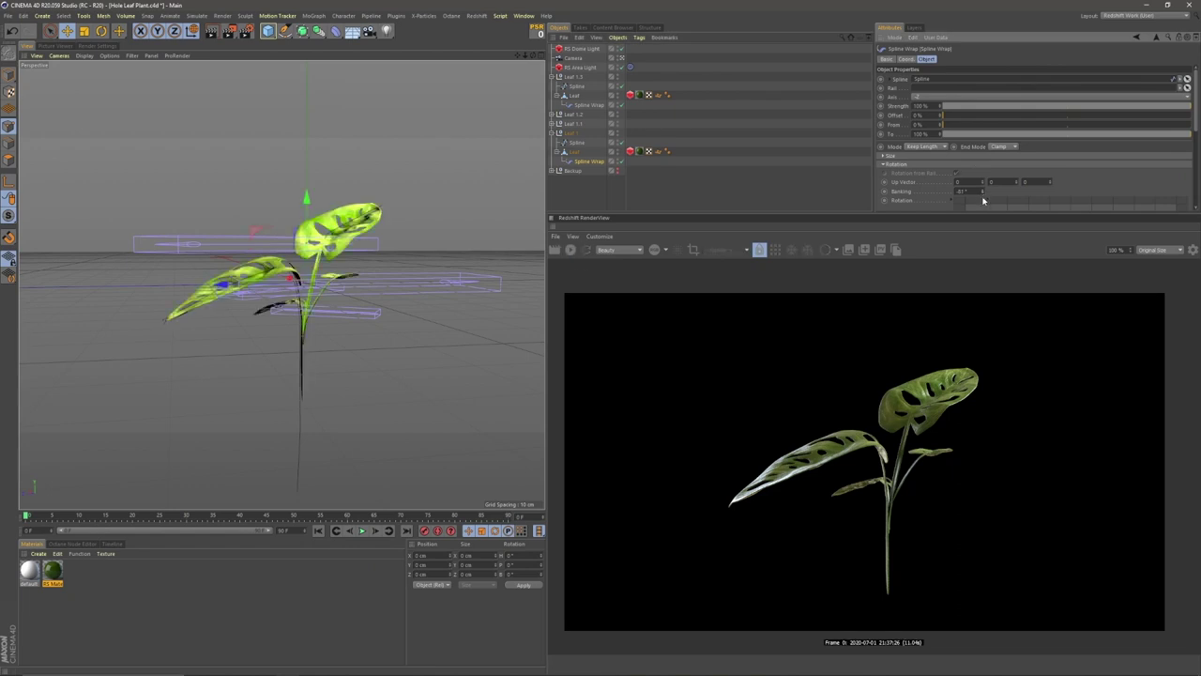
drag(983, 193, 983, 201)
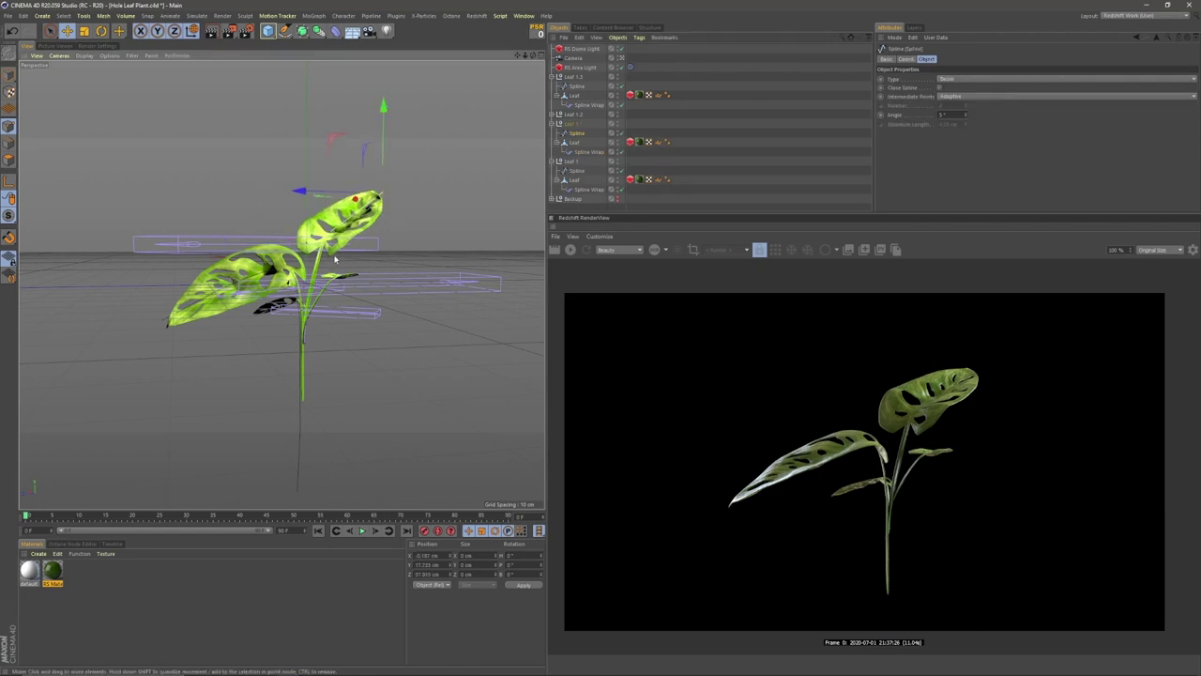
Switch to the Standard layout and add a plane primitive as the floor
click(1145, 15)
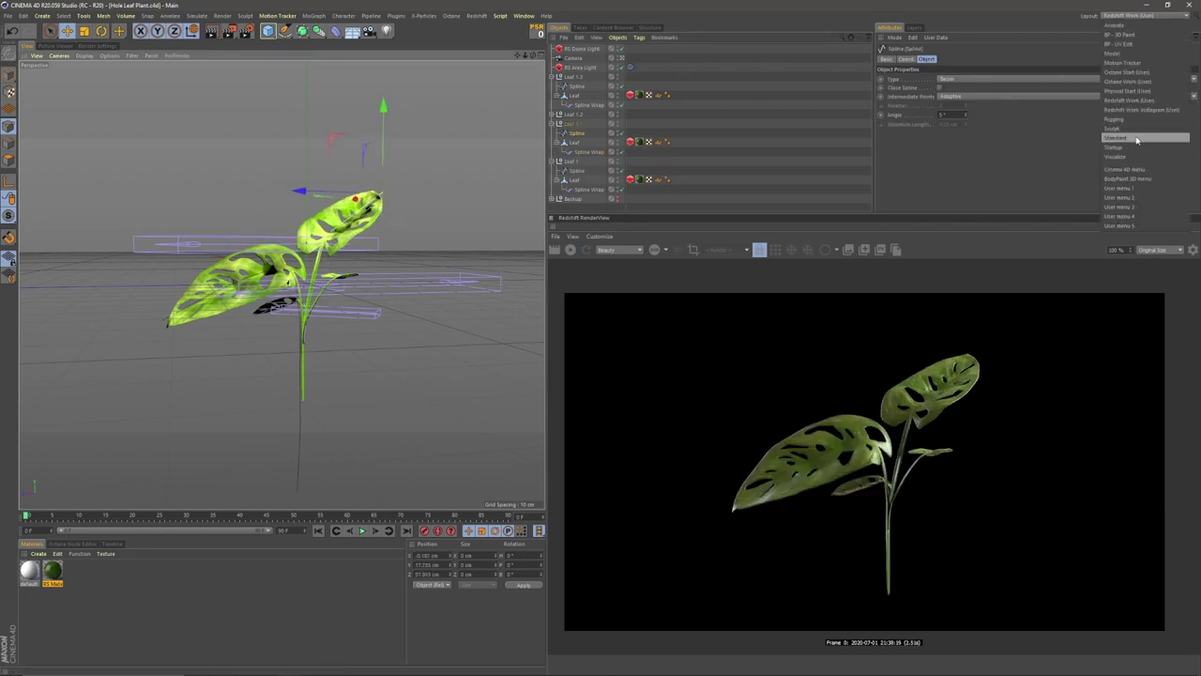
click(1137, 137)
click(268, 32)
click(358, 62)
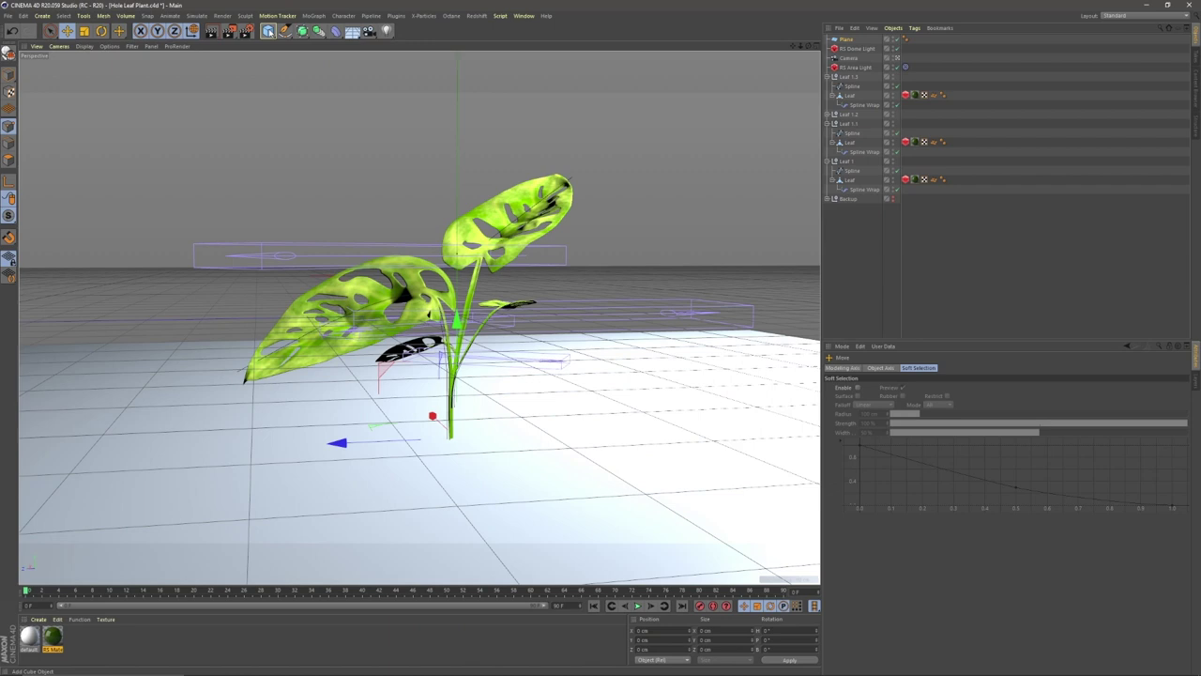
Add a cylinder primitive for the pot and set the viewport display to Quick Shading
click(269, 31)
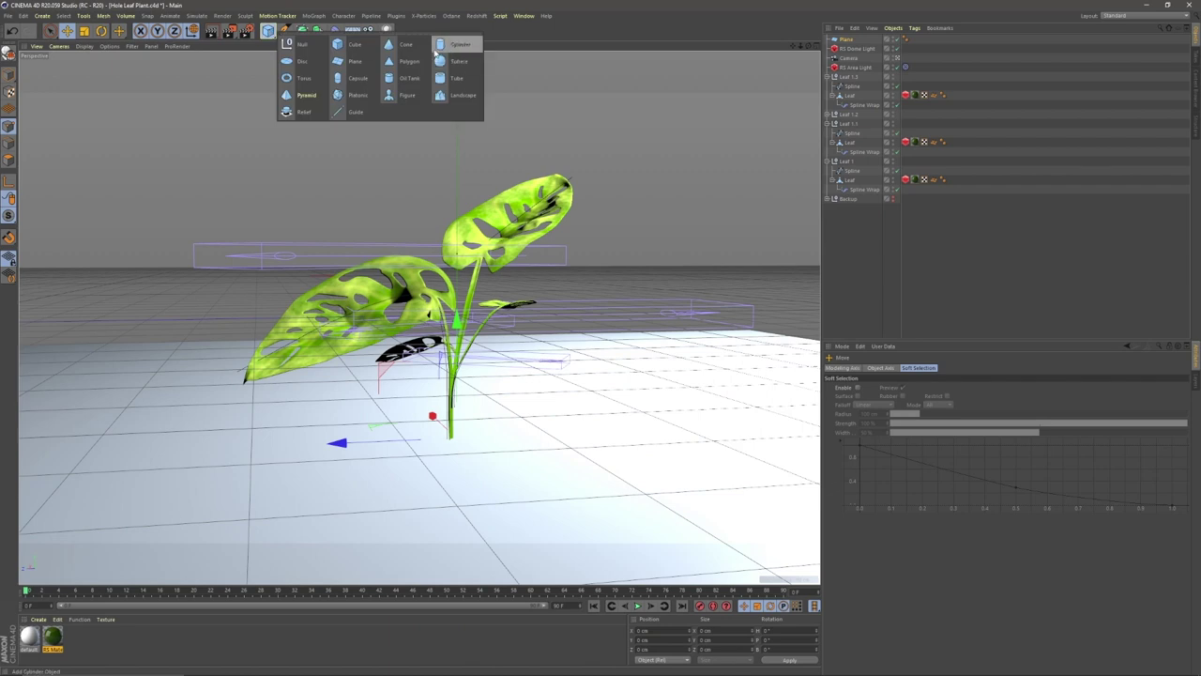
click(437, 47)
click(85, 46)
click(93, 84)
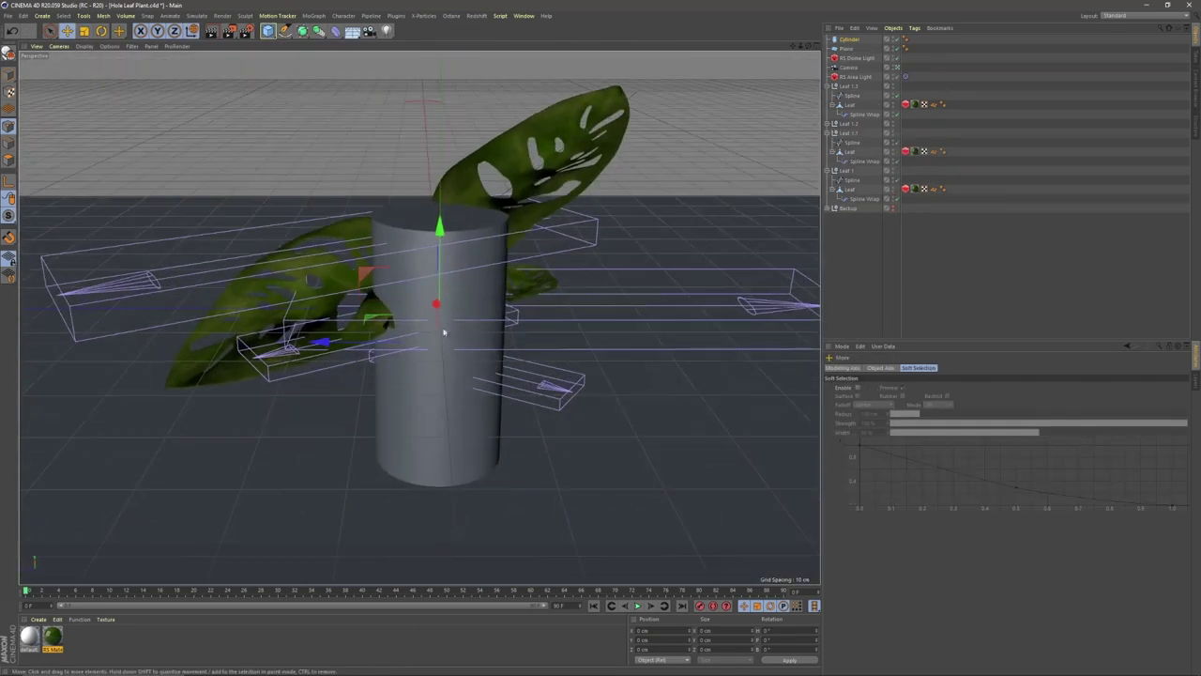
click(85, 46)
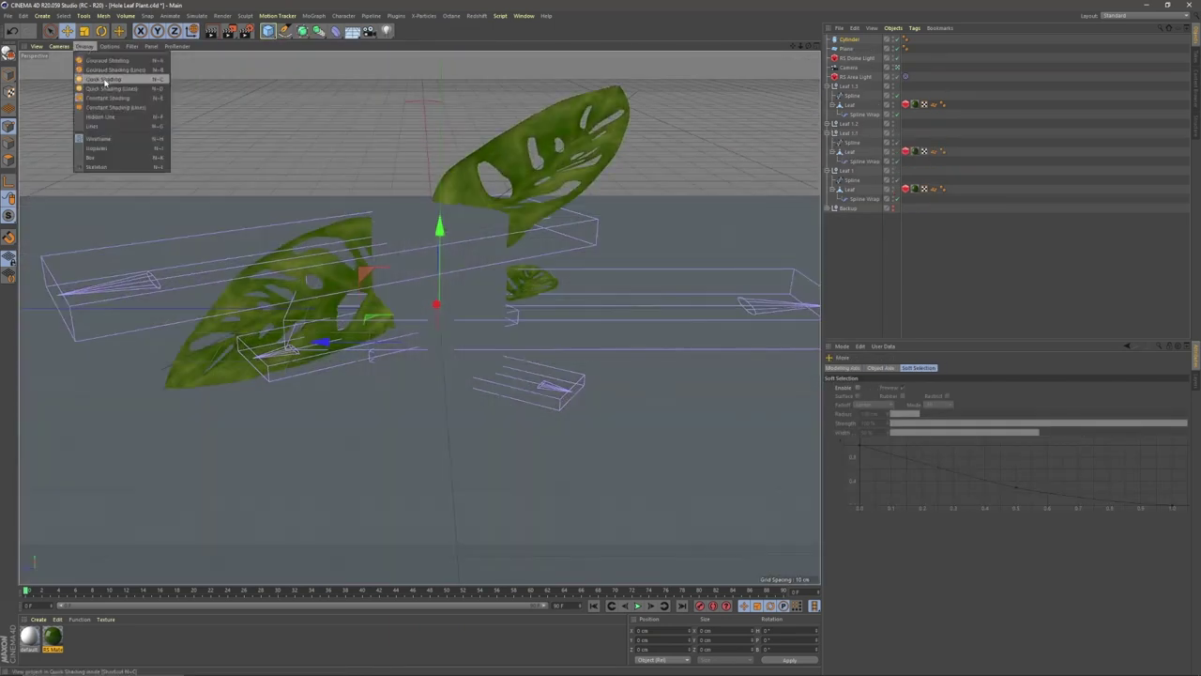
click(104, 80)
Lower the pot-sized cylinder to the base of the stems, make it editable and enter polygon mode
drag(439, 225, 435, 305)
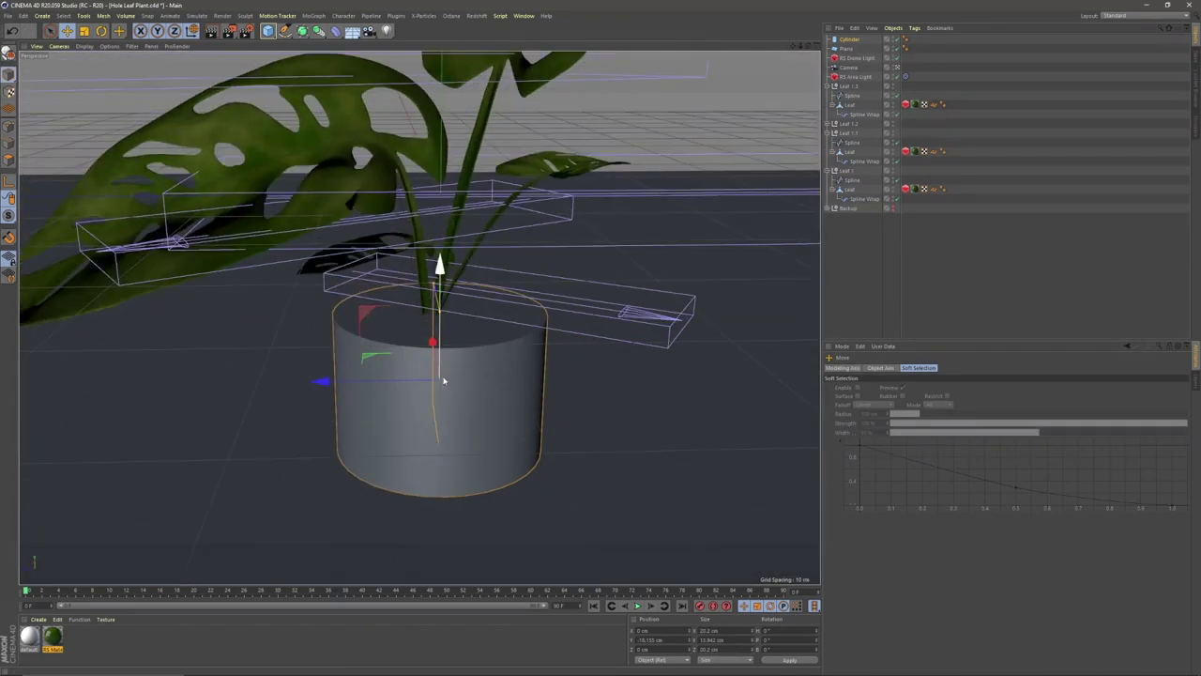
key(c)
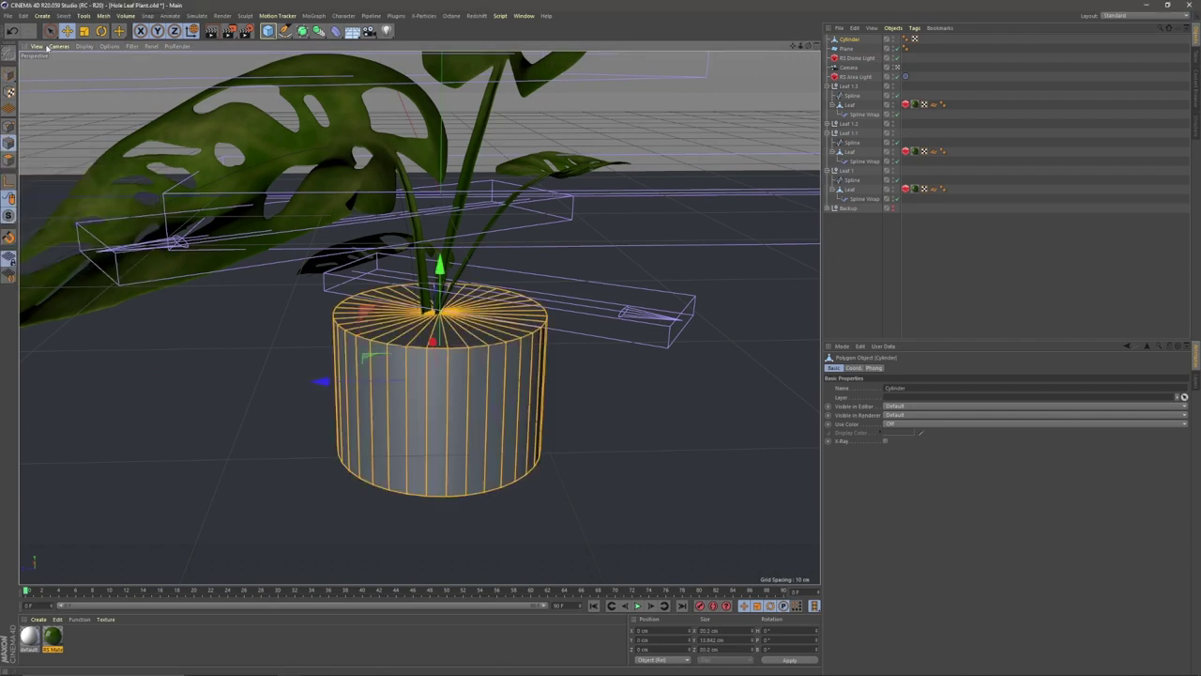
click(8, 160)
Loop-select the cylinder's top cap, inset it to form a thin rim and extrude it downward to hollow out the pot
key(u)
key(l)
click(416, 334)
key(m)
key(w)
drag(608, 382, 227, 413)
key(d)
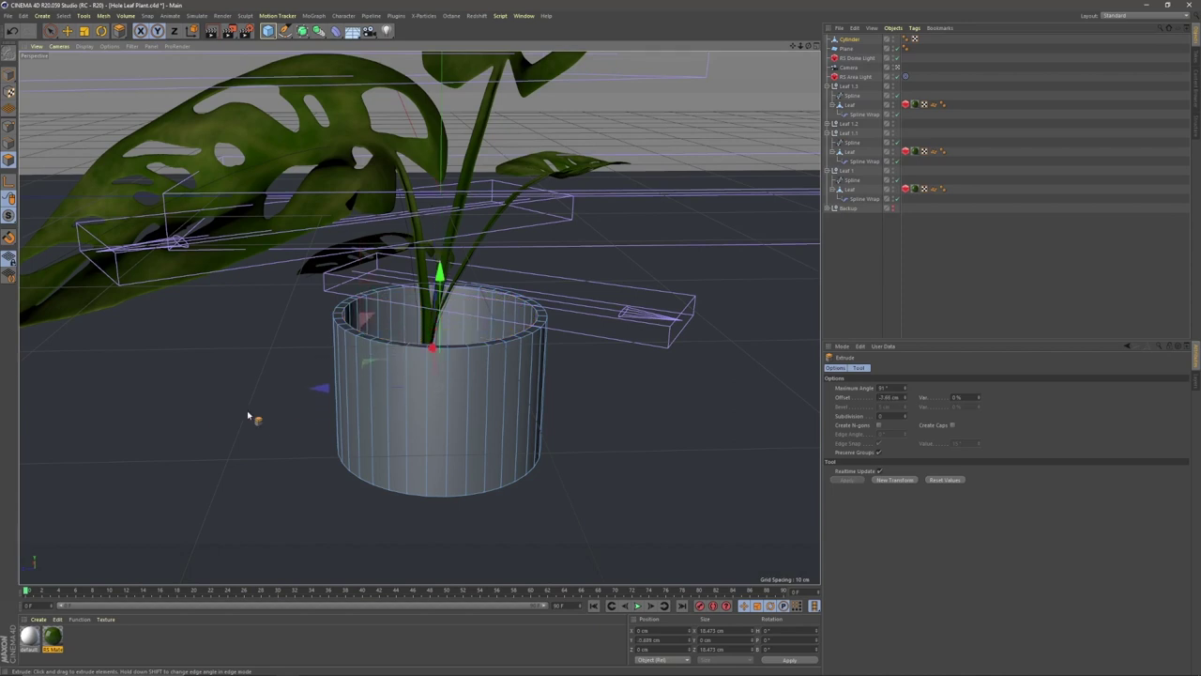
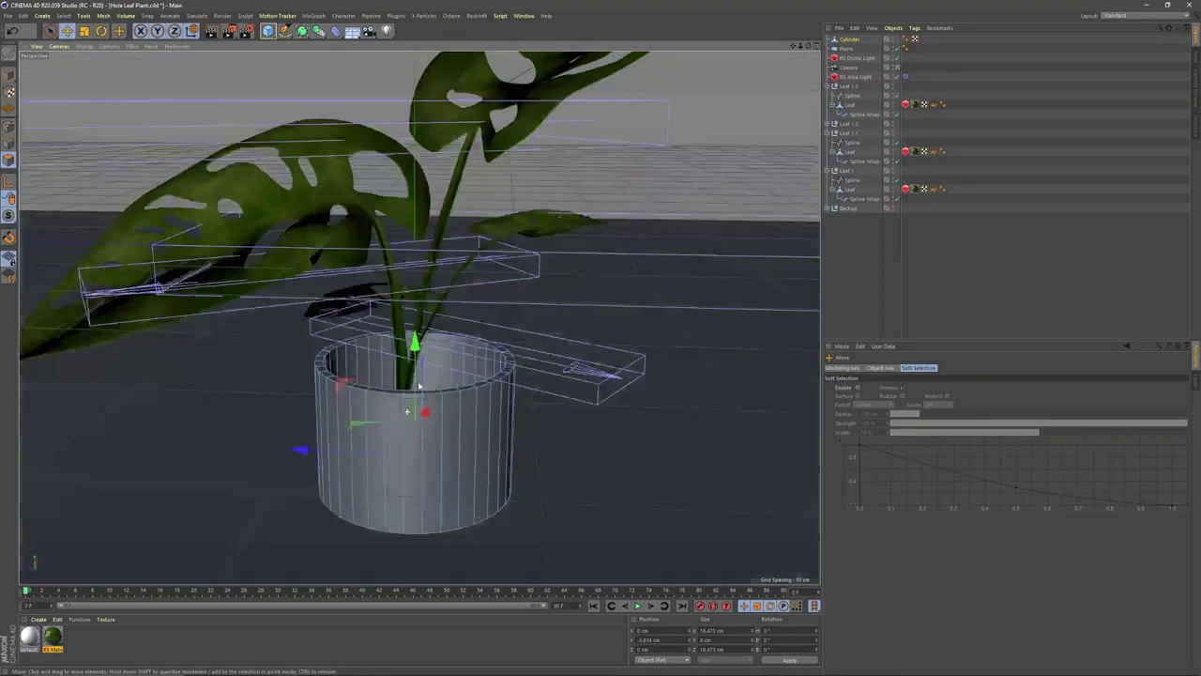
Loop-select the inner and outer edges of the pot's rim and activate the Bevel tool
alt+drag(413, 403, 427, 416)
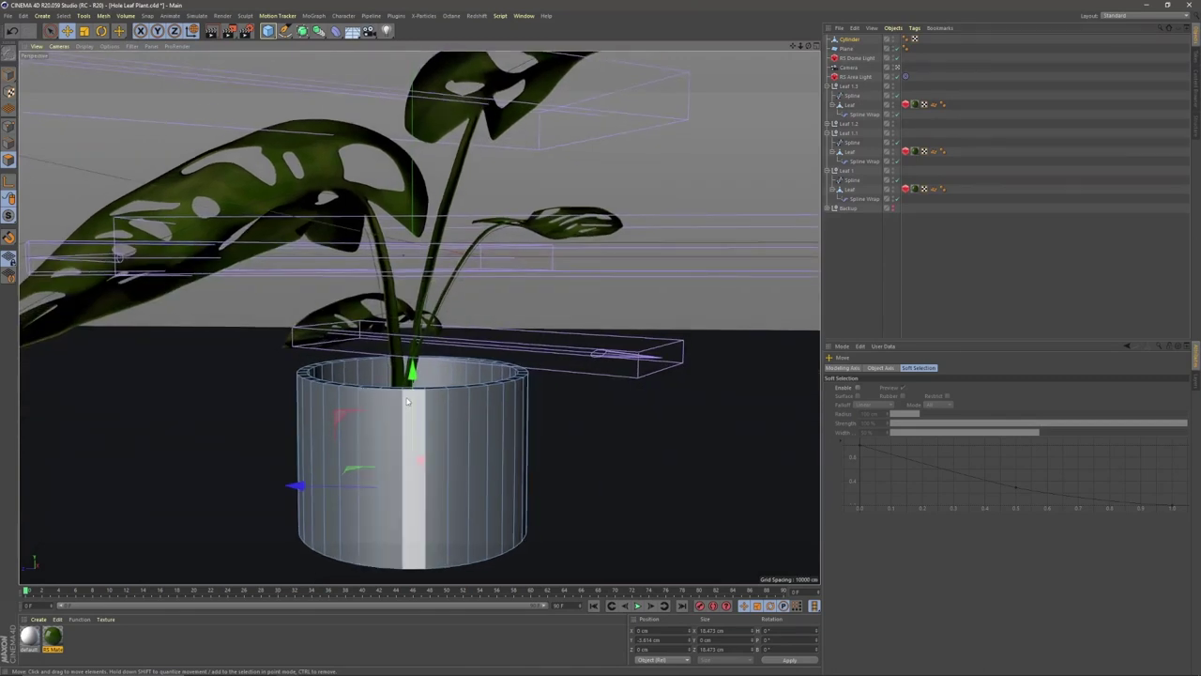
key(Return)
key(u)
key(l)
click(411, 392)
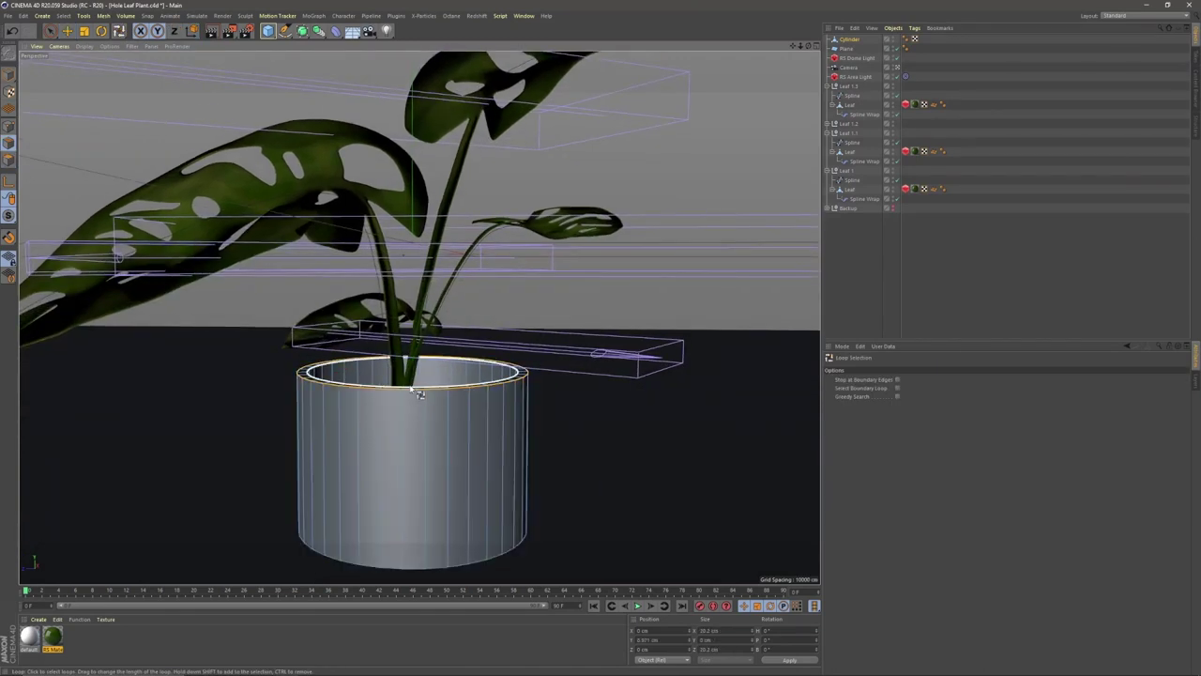
right_click(419, 393)
click(422, 429)
scroll(485, 403, up, 5)
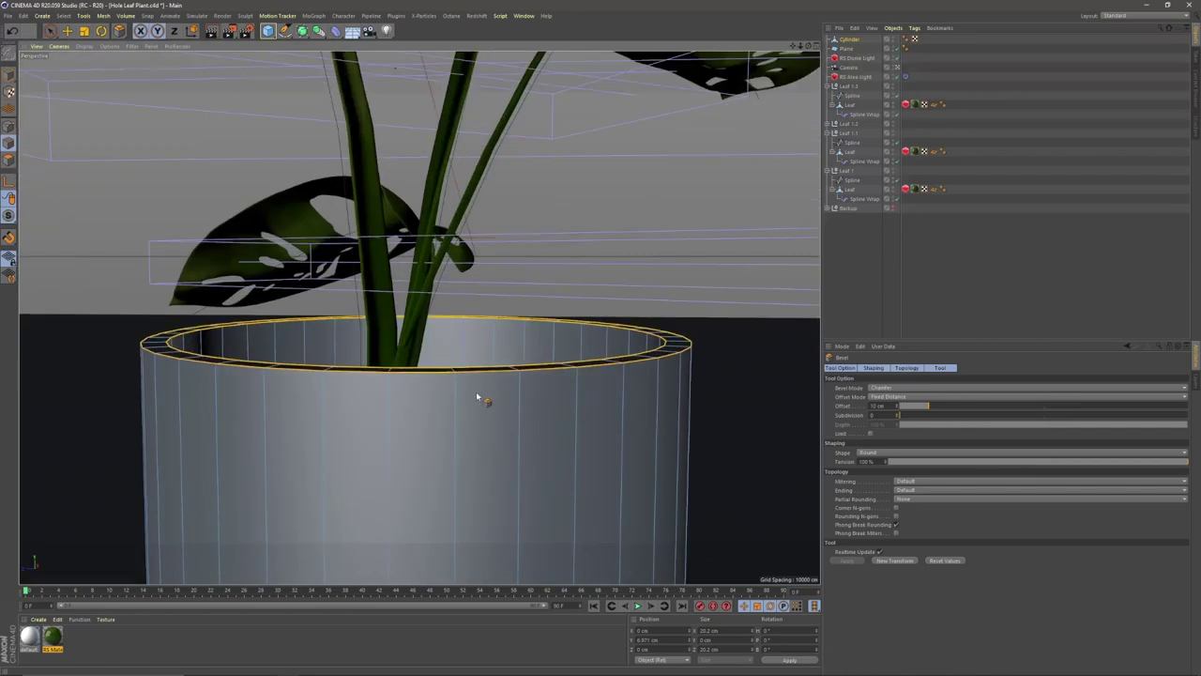
alt+drag(476, 395, 475, 423)
drag(475, 423, 483, 427)
drag(901, 416, 1087, 433)
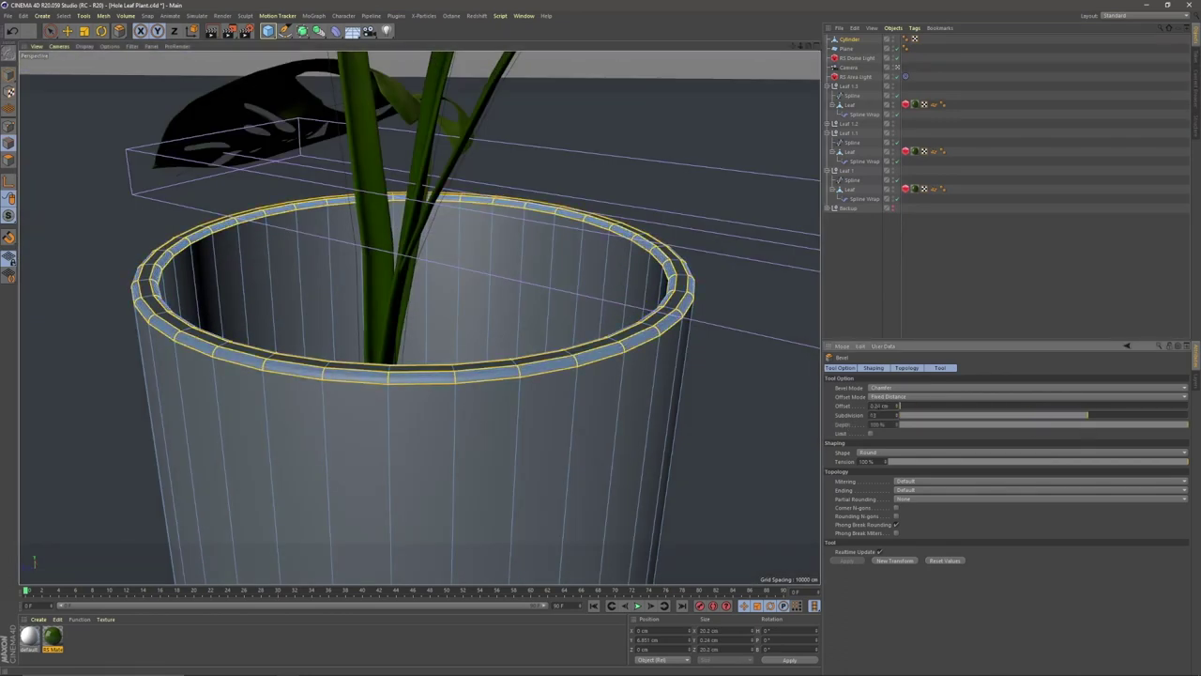
key(ctrl+z)
Bevel the rim's edge loops with an offset of about 0.41 cm and a subdivision of 3
drag(555, 429, 571, 435)
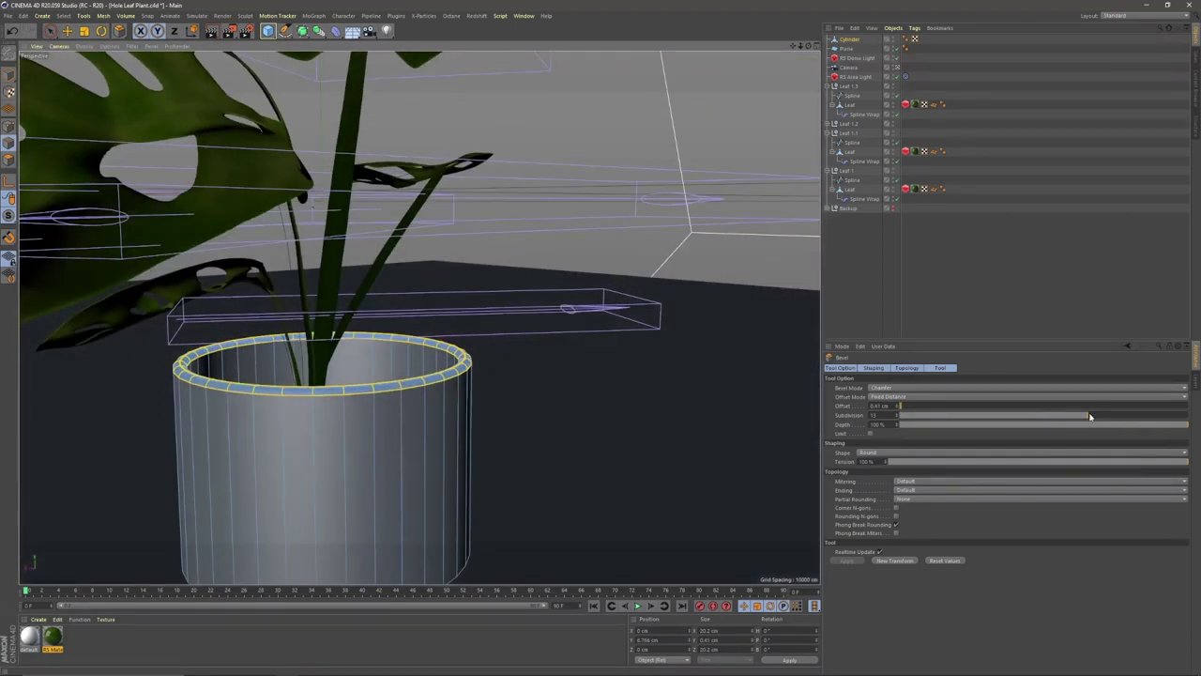
drag(1089, 415, 940, 432)
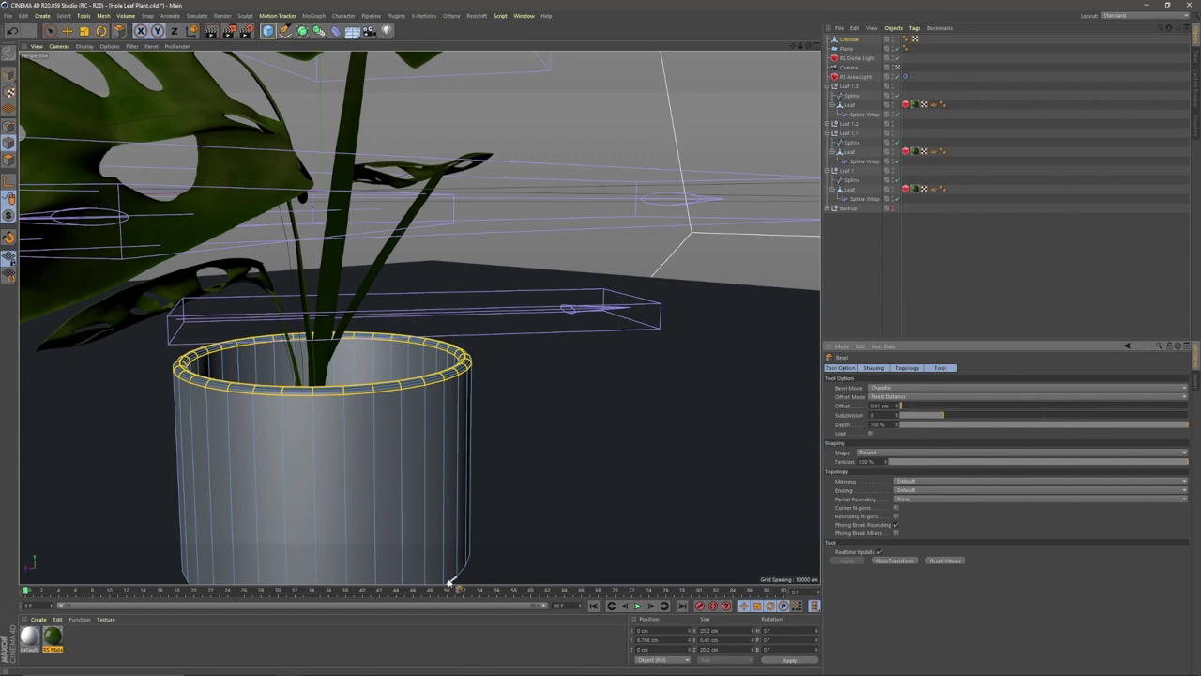
Select the pot's bottom edge loop and bevel it with a 3 cm offset and a subdivision of 8
alt+right_drag(378, 464, 456, 466)
alt+drag(437, 421, 423, 287)
alt+middle_drag(424, 287, 413, 223)
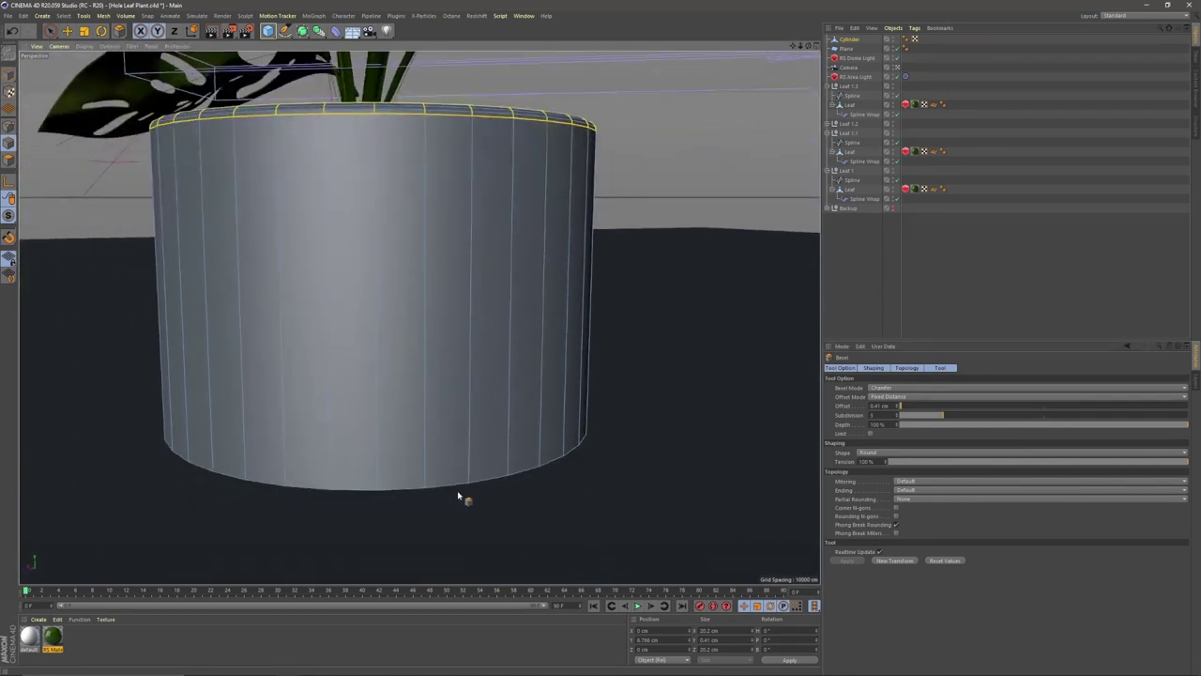
double_click(457, 489)
drag(570, 501, 708, 496)
alt+right_drag(695, 488, 475, 354)
alt+middle_drag(475, 353, 451, 422)
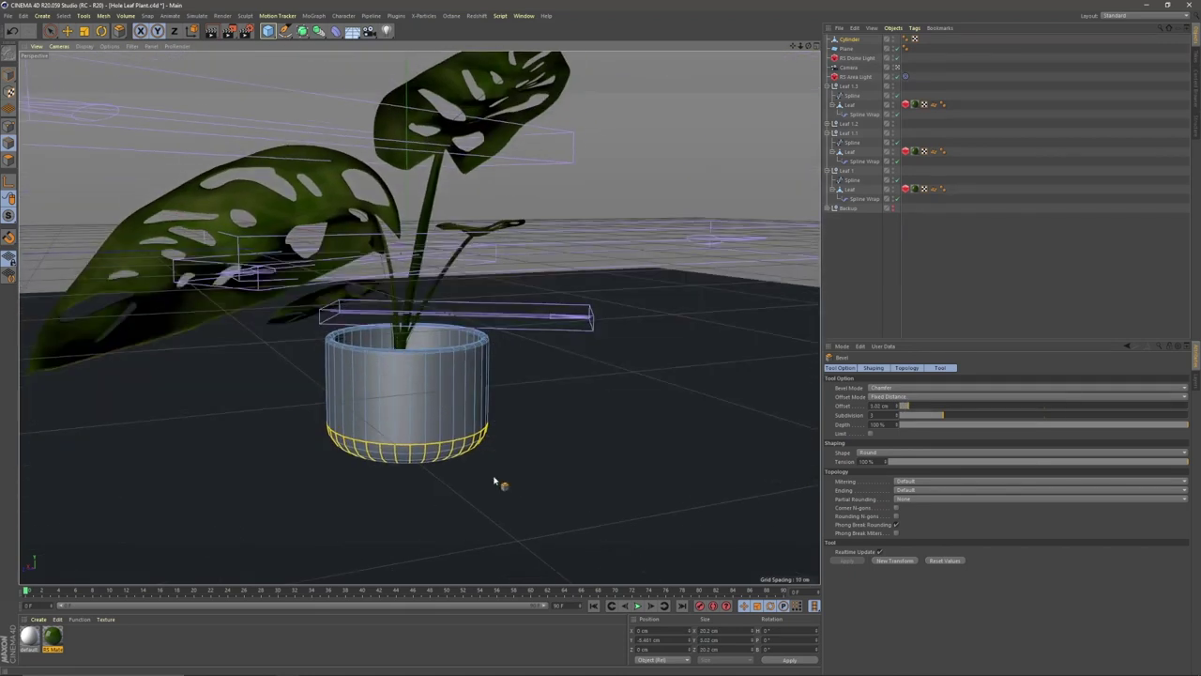
drag(919, 409, 909, 409)
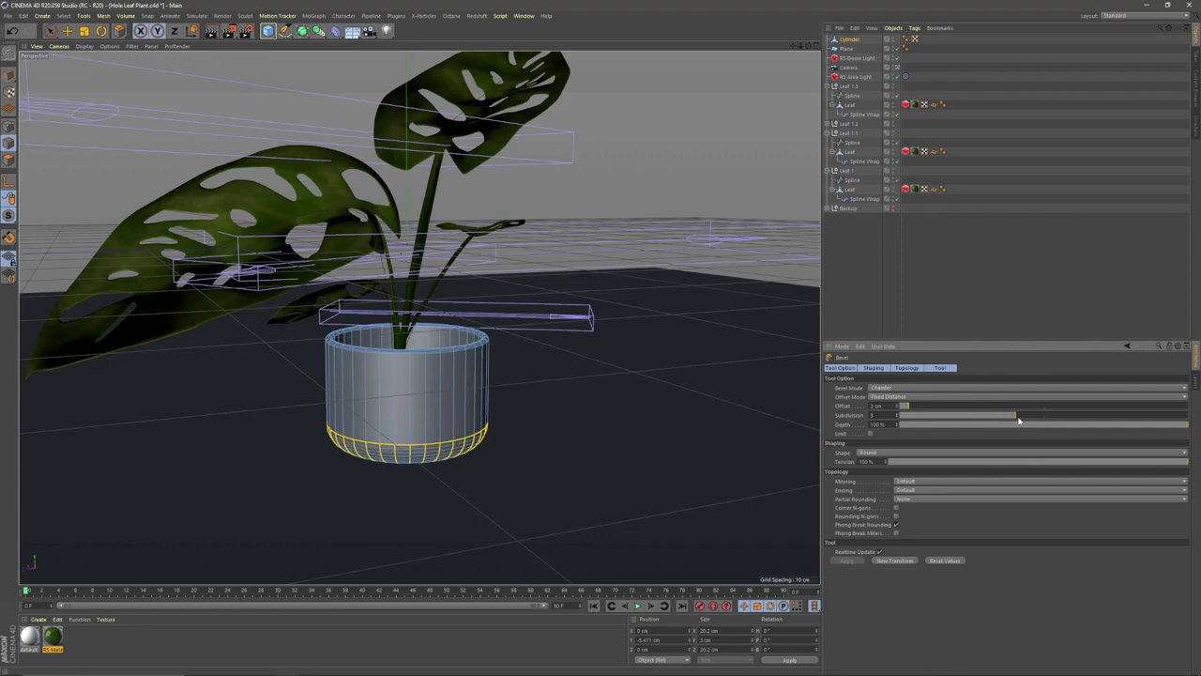
Switch to the Redshift Work layout, return to Model mode and check the bevelled pot in the live render
click(1116, 16)
click(1140, 111)
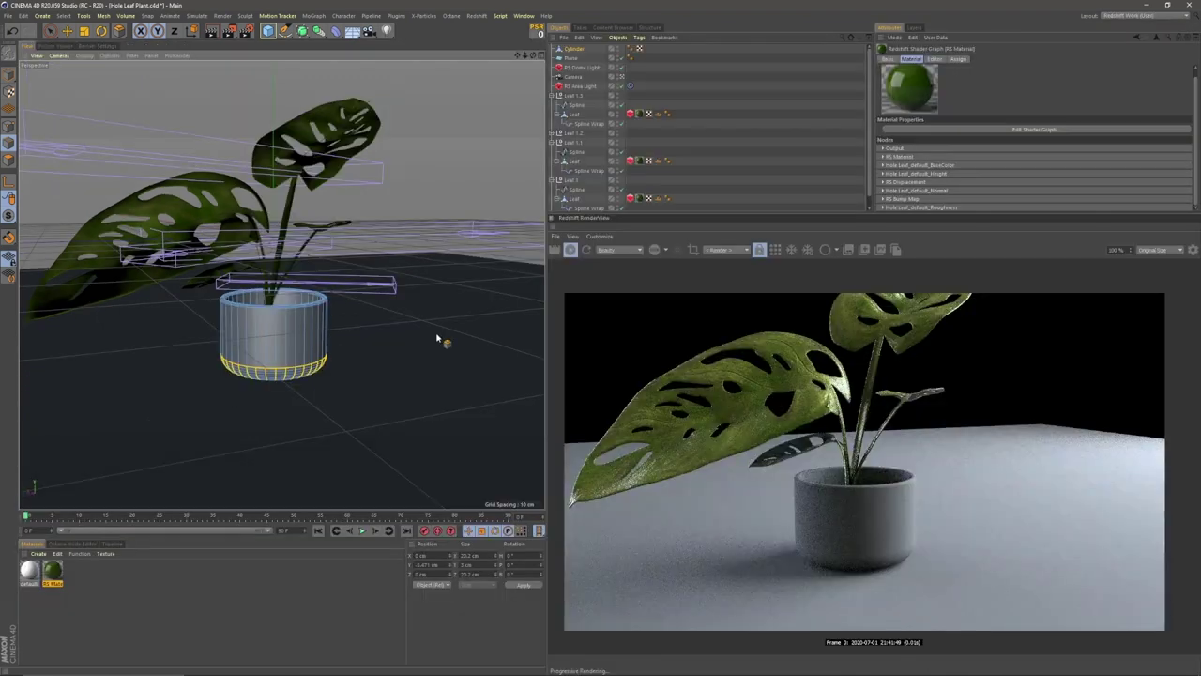
click(9, 74)
click(51, 30)
alt+right_drag(295, 355, 362, 360)
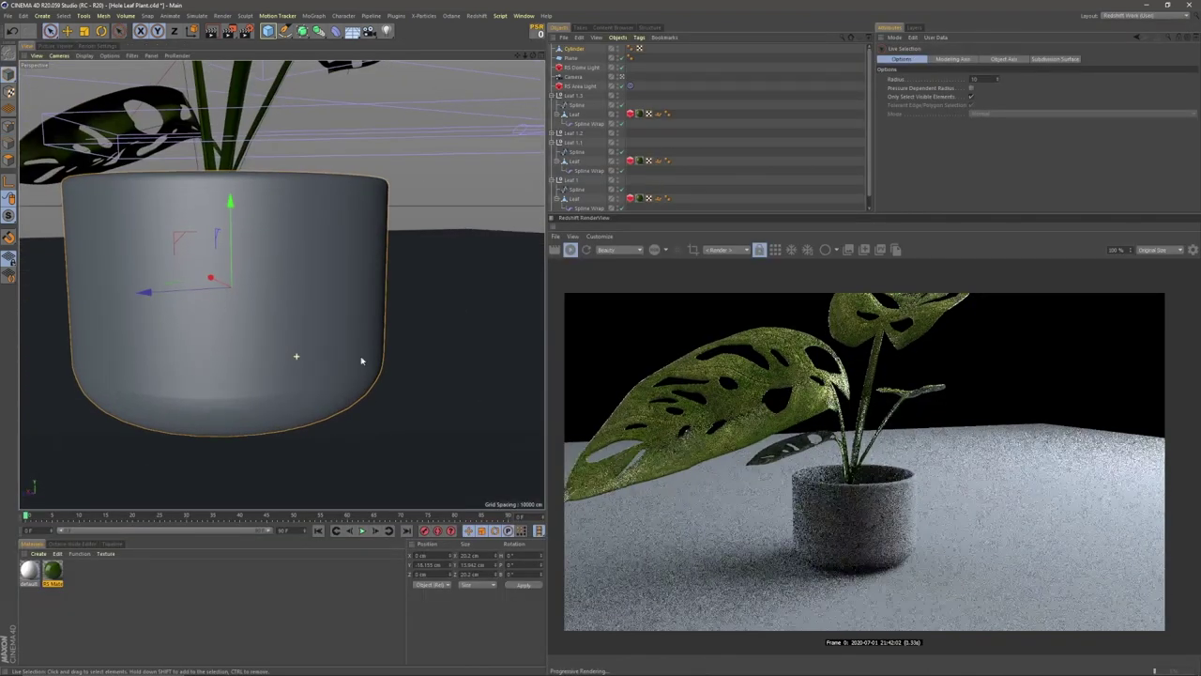
mouse_move(305, 373)
alt+mouse_down()
mouse_move(300, 316)
mouse_move(281, 341)
mouse_move(314, 358)
alt+mouse_up()
scroll(271, 333, down, 5)
Collapse Leaf 1.3 and move the lights and camera above the cylinder and plane in the object hierarchy
click(552, 96)
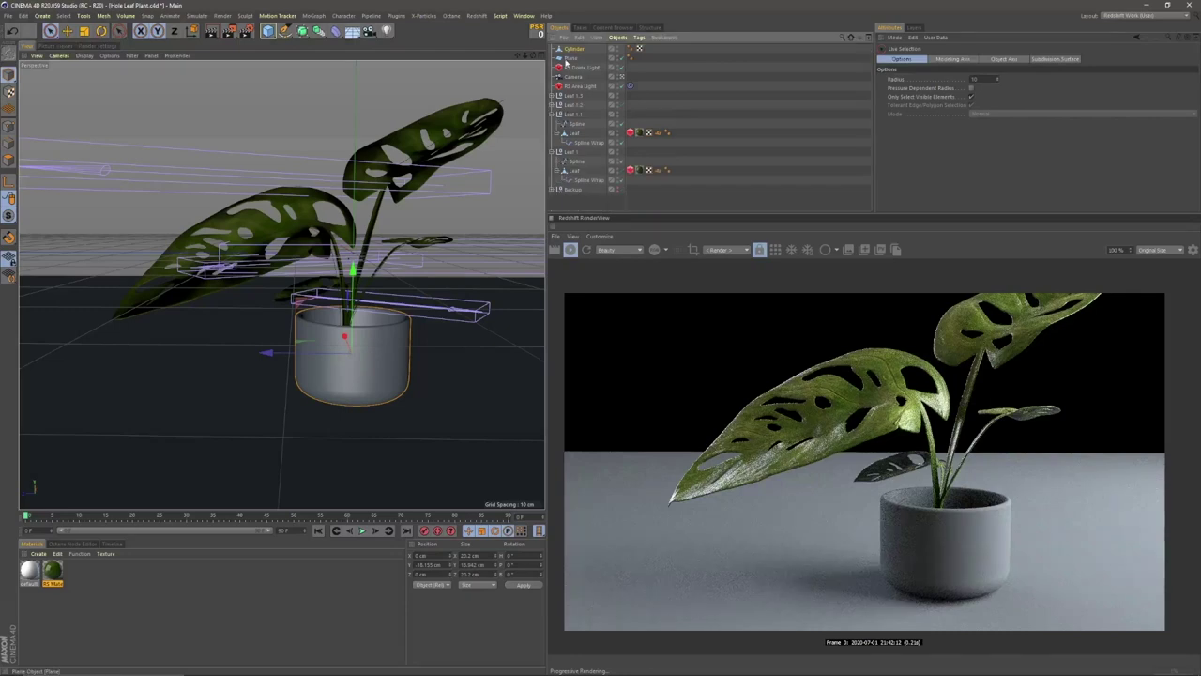
click(569, 86)
shift+click(566, 68)
drag(566, 69, 574, 45)
click(573, 78)
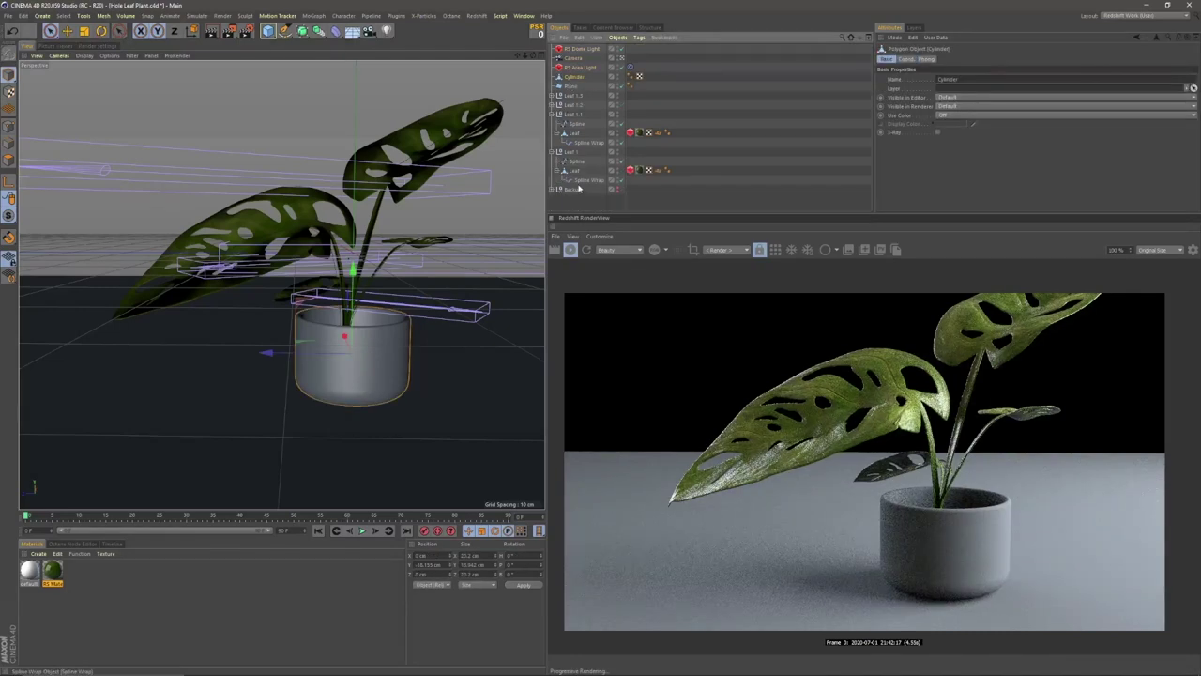
click(588, 187)
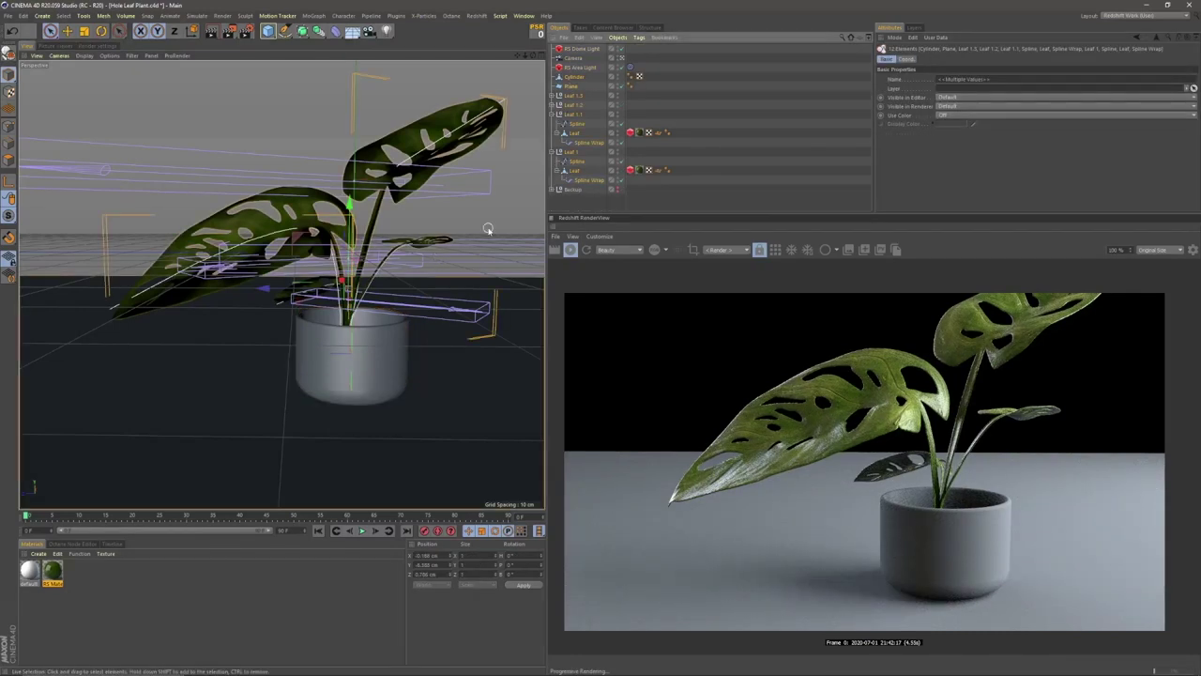
key(alt+g)
key(e)
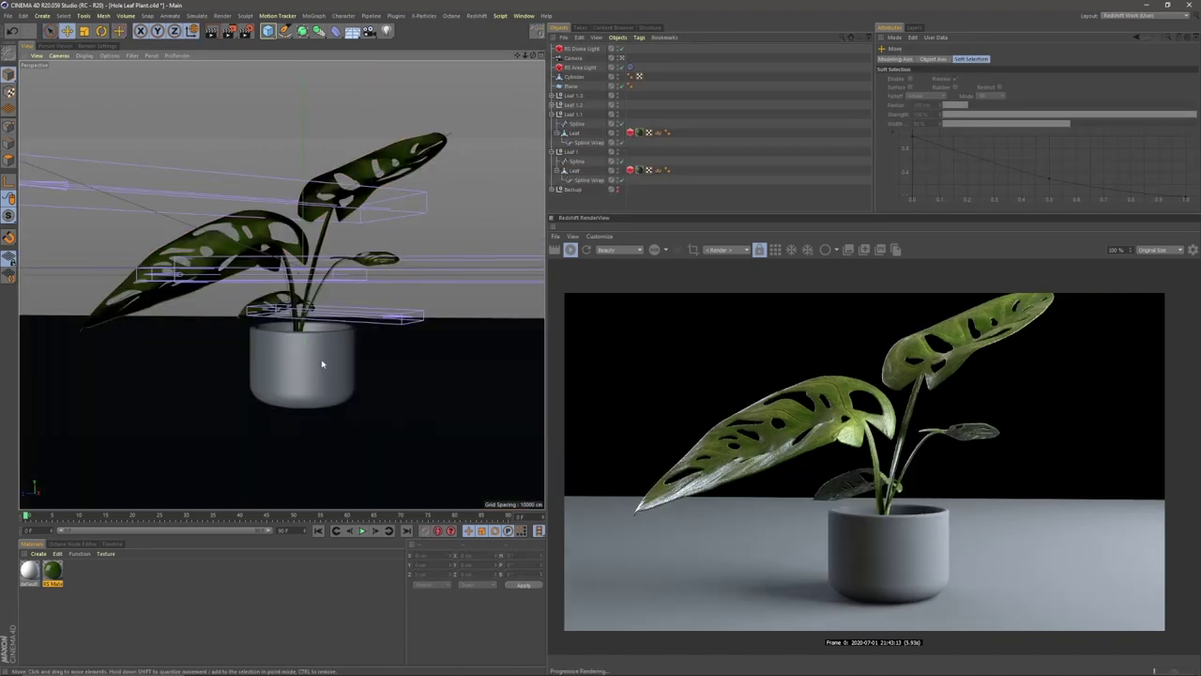
Scale the pot up uniformly and raise it so its base rests on the floor plane
scroll(321, 364, down, 4)
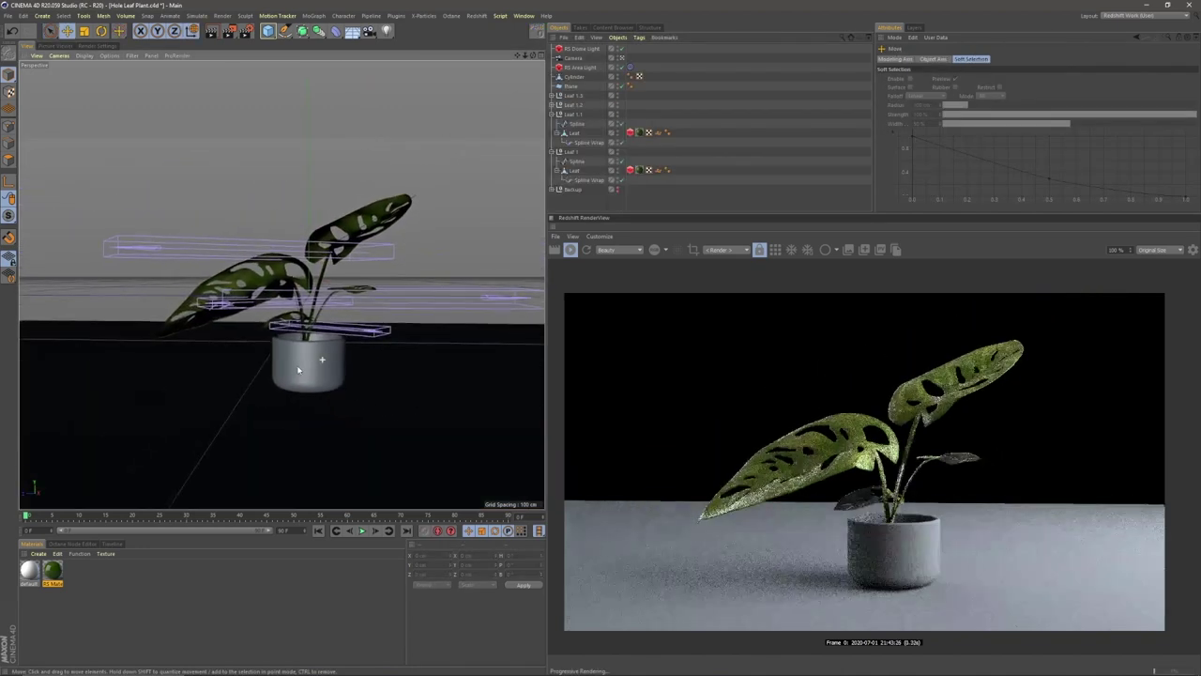
alt+drag(322, 360, 299, 369)
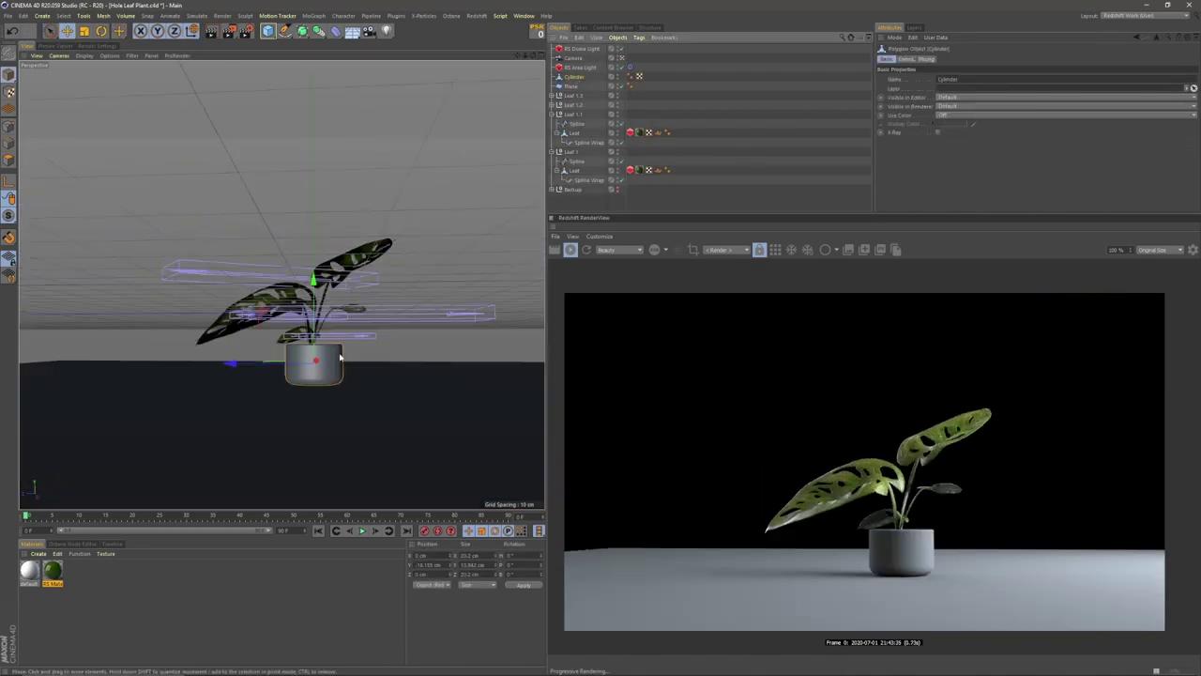
click(314, 364)
drag(314, 364, 619, 312)
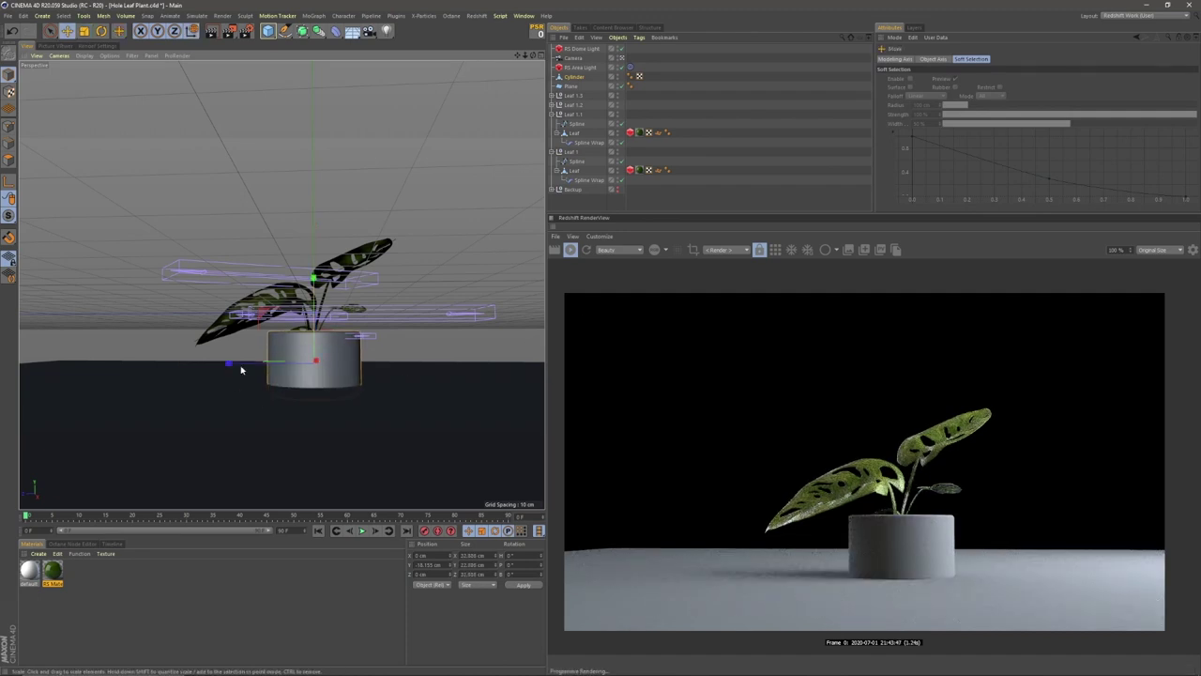
drag(314, 276, 332, 301)
scroll(326, 365, up, 4)
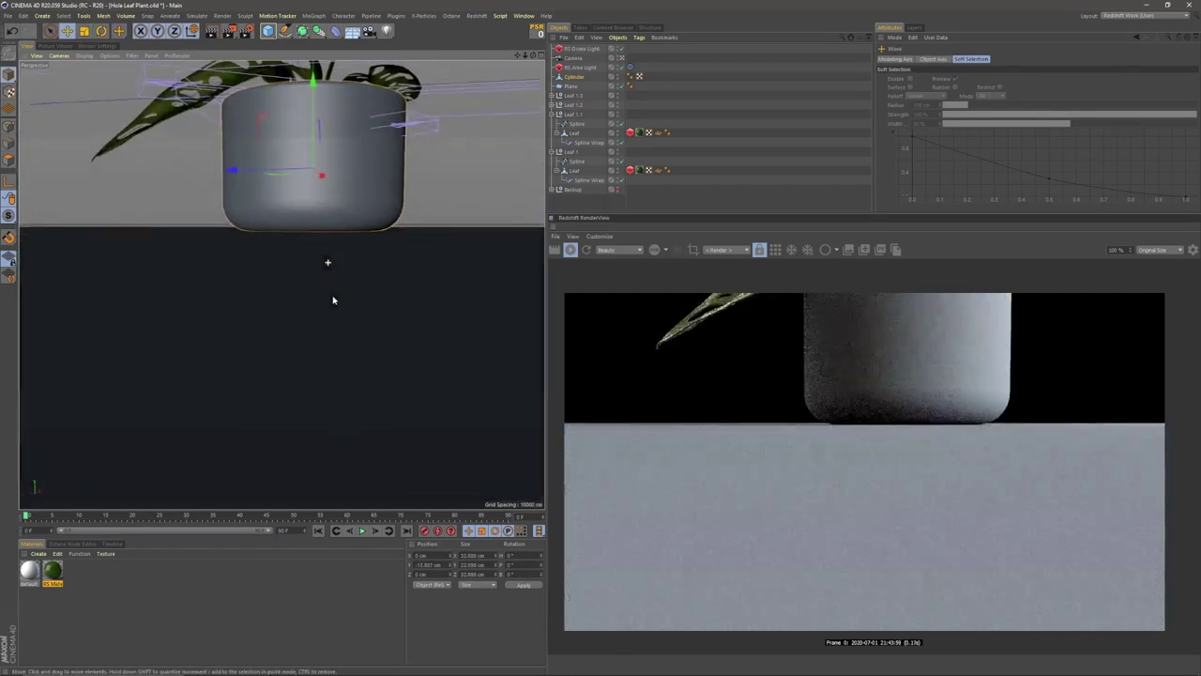
alt+drag(310, 212, 337, 242)
Lower the pot and floor plane together so the plant's stem rises out of the pot
scroll(319, 216, down, 4)
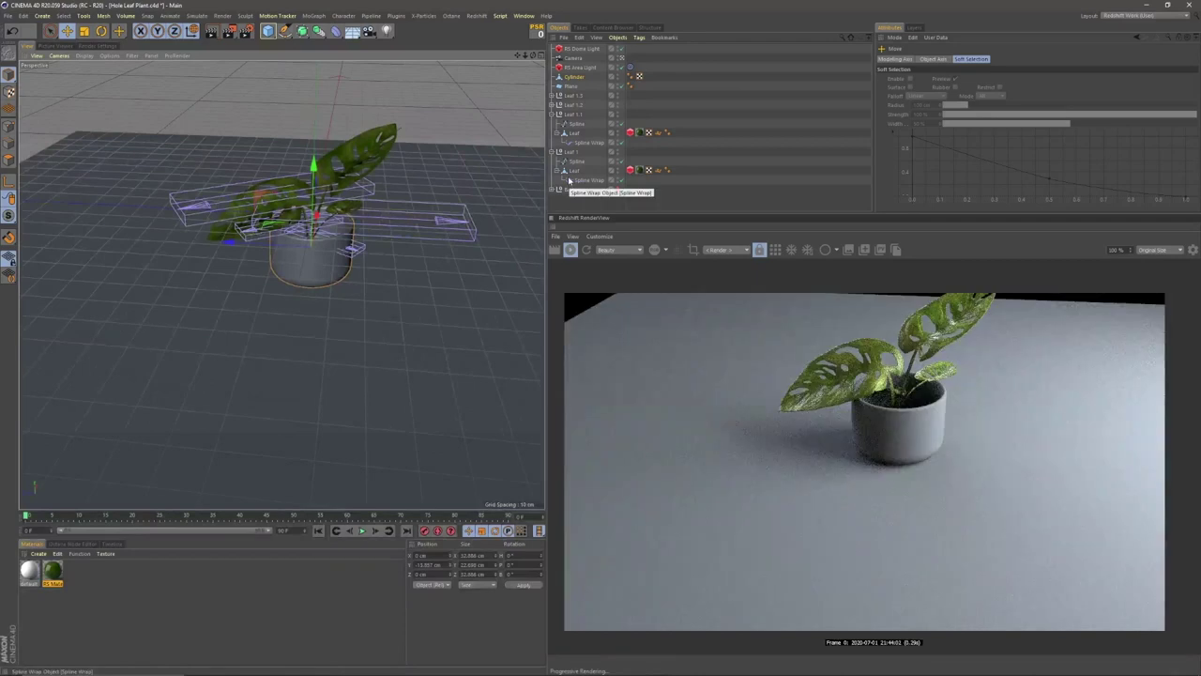
drag(312, 179, 312, 217)
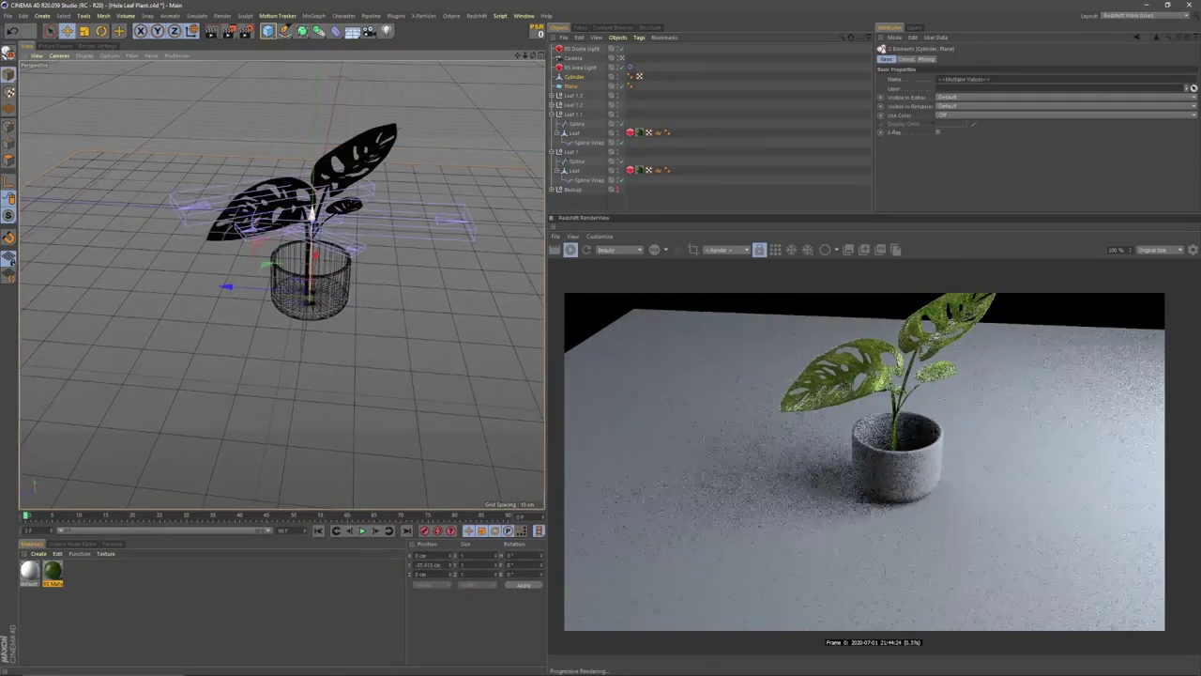
alt+drag(301, 280, 301, 241)
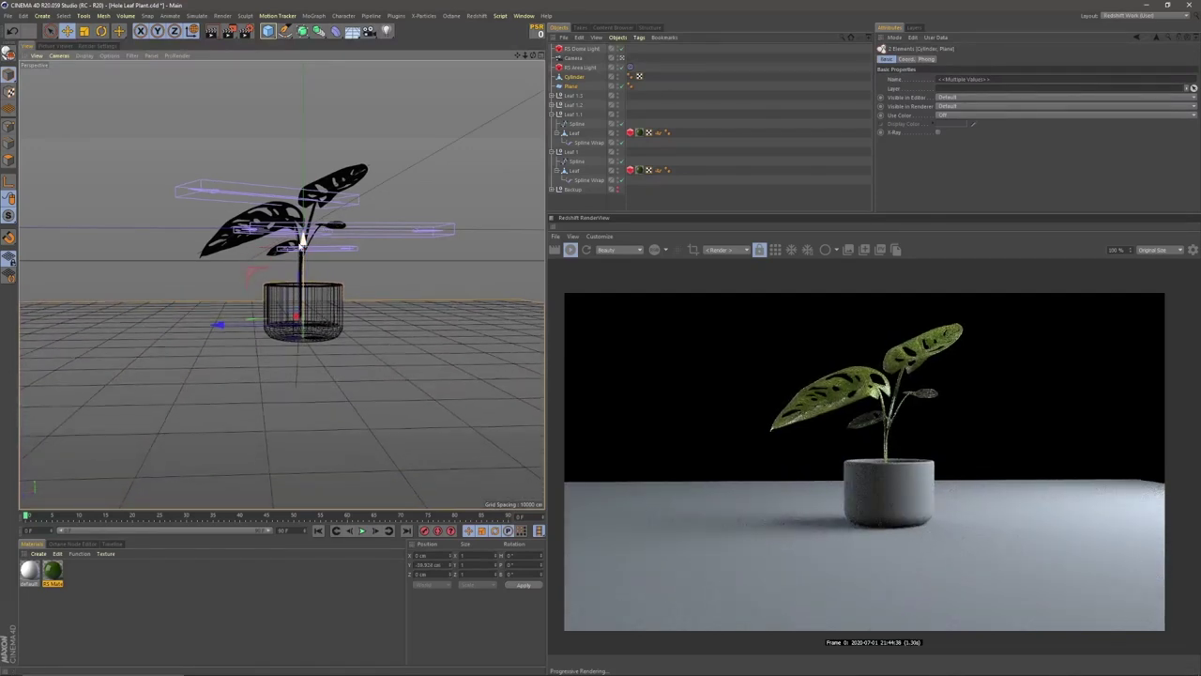
Switch the viewport display to Quick Shading, reframe the potted plant through the camera and save the project
click(84, 55)
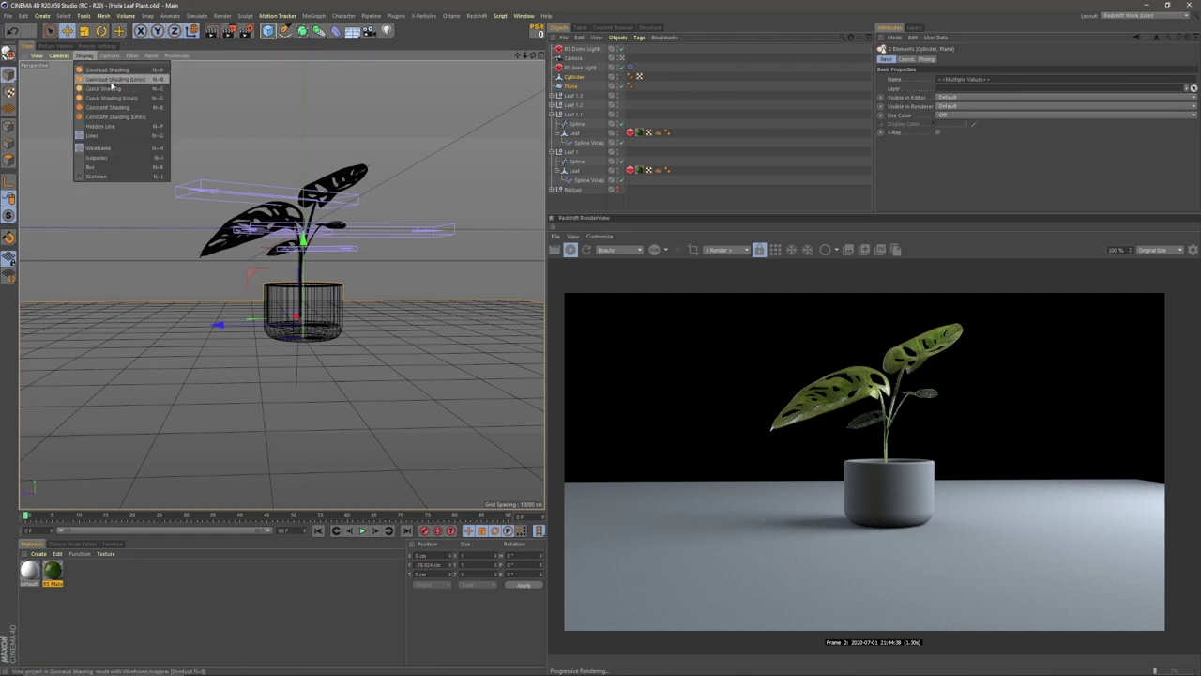
click(111, 75)
click(84, 56)
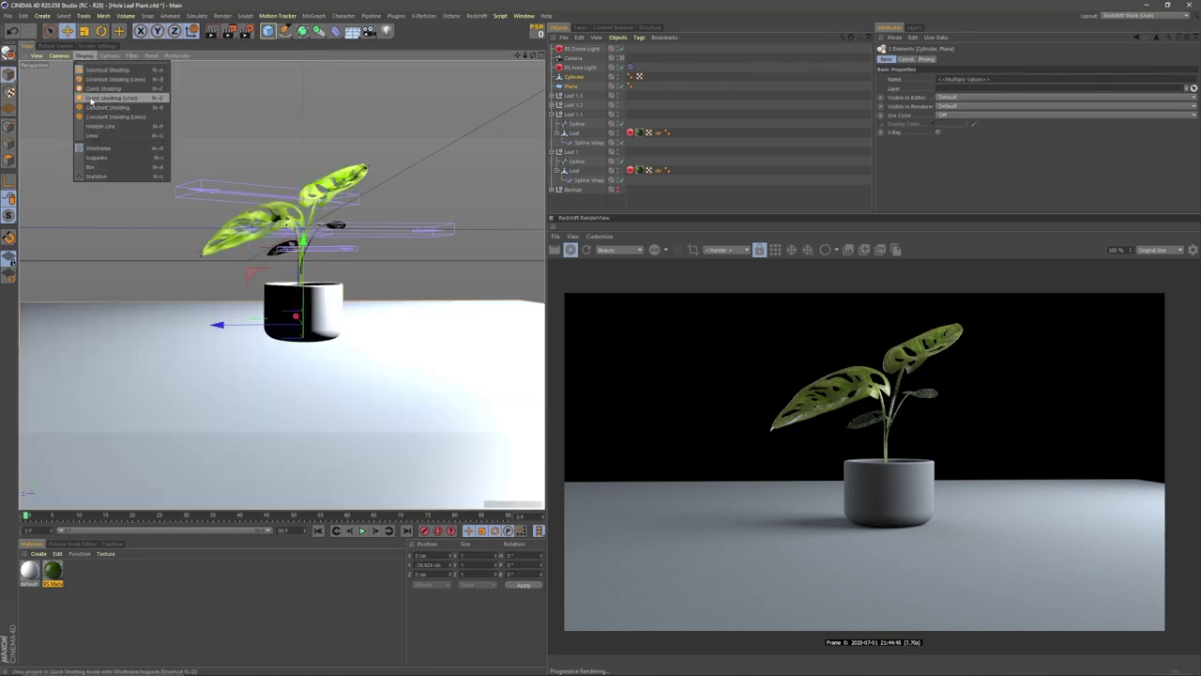
click(94, 97)
alt+middle_drag(326, 326, 311, 342)
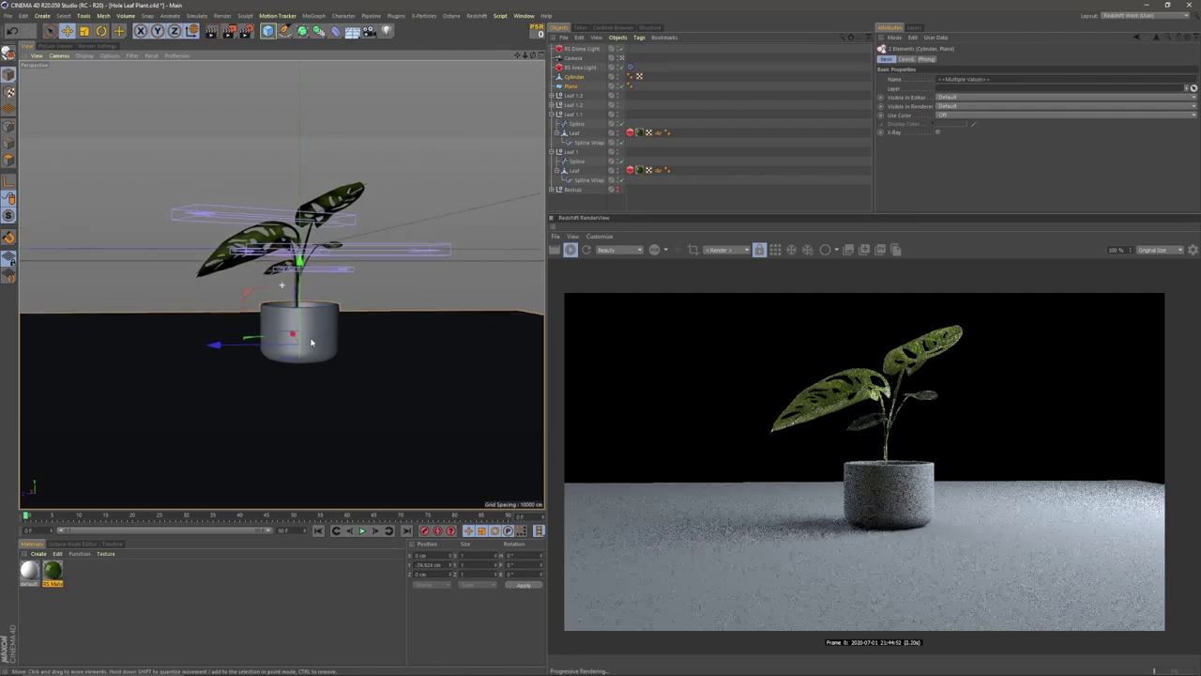
alt+drag(311, 341, 309, 339)
key(ctrl+s)
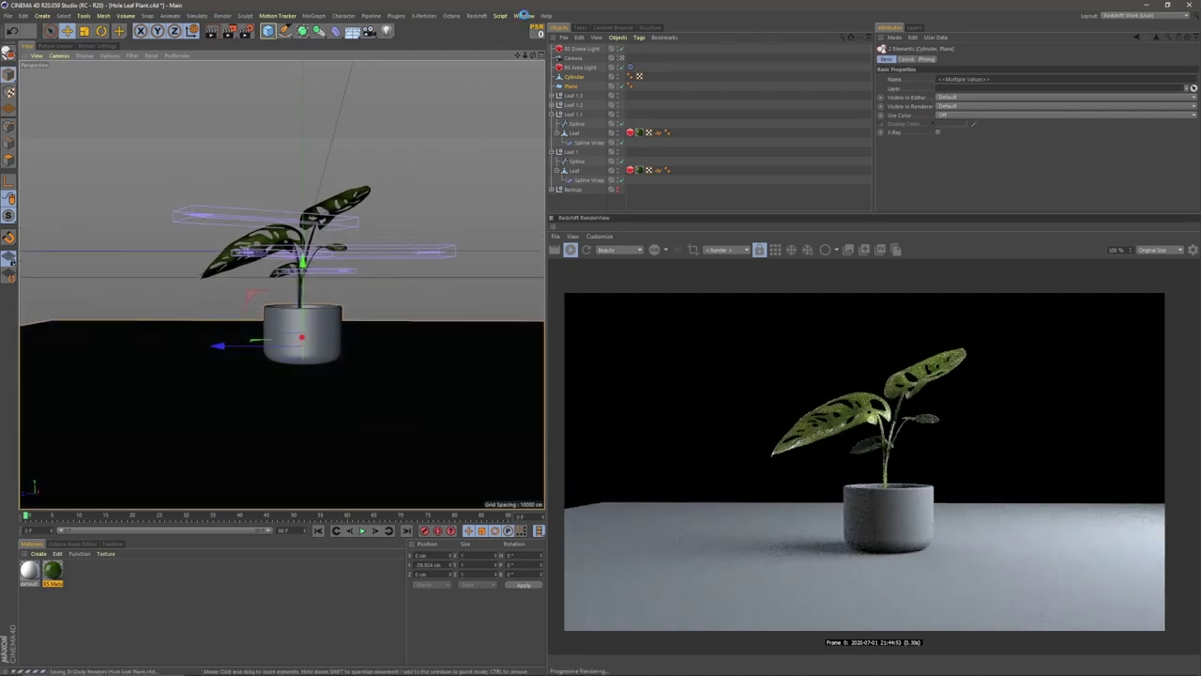
Pause the live Redshift render and switch to the open Snake Plant.c4d project
click(526, 19)
click(525, 19)
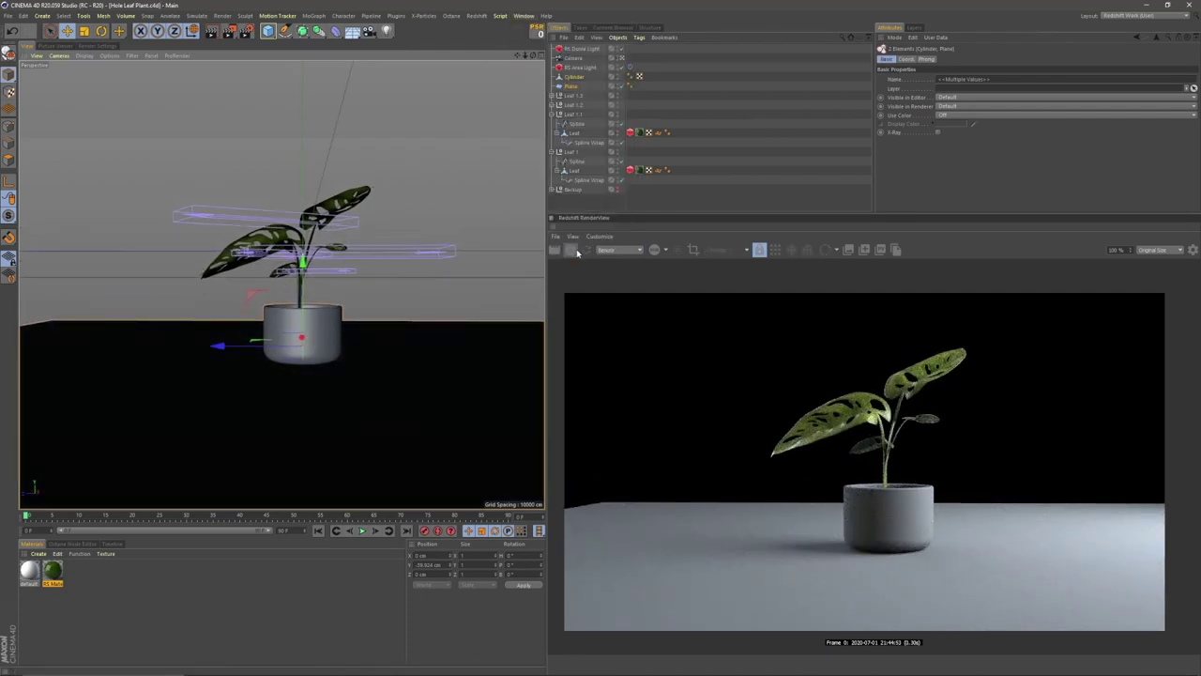
click(525, 16)
click(572, 266)
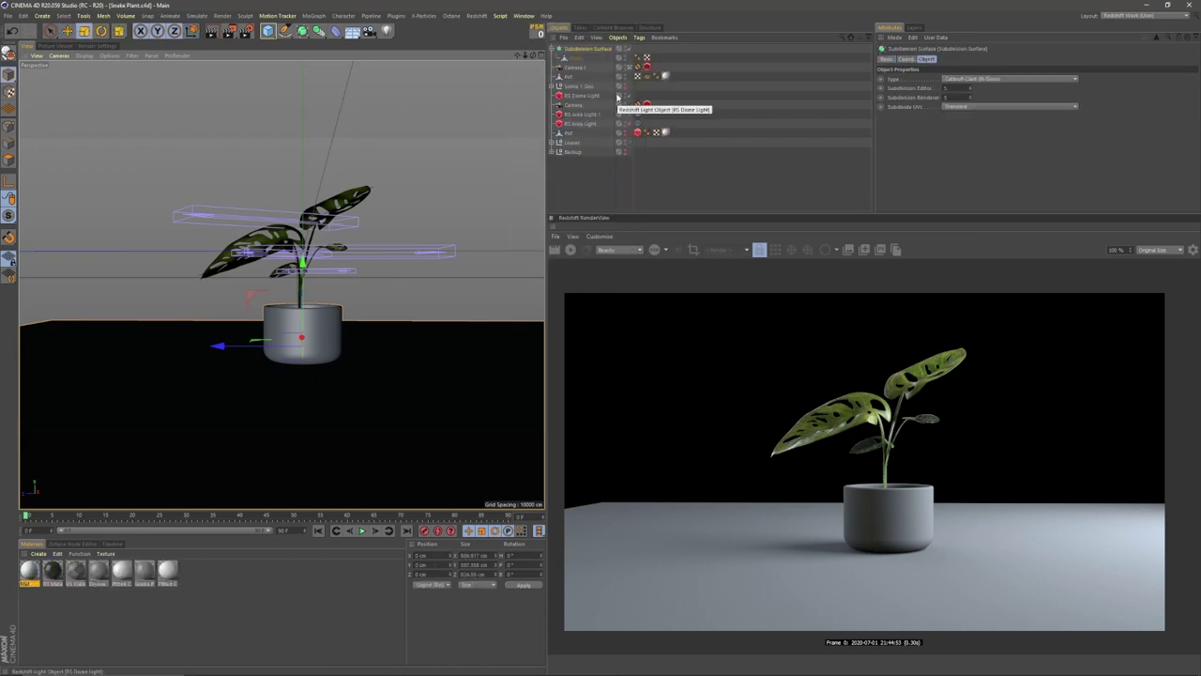
Find the backdrop's Subdivision Surface in the snake plant scene and copy it into Hole Leaf Plant.c4d
click(569, 152)
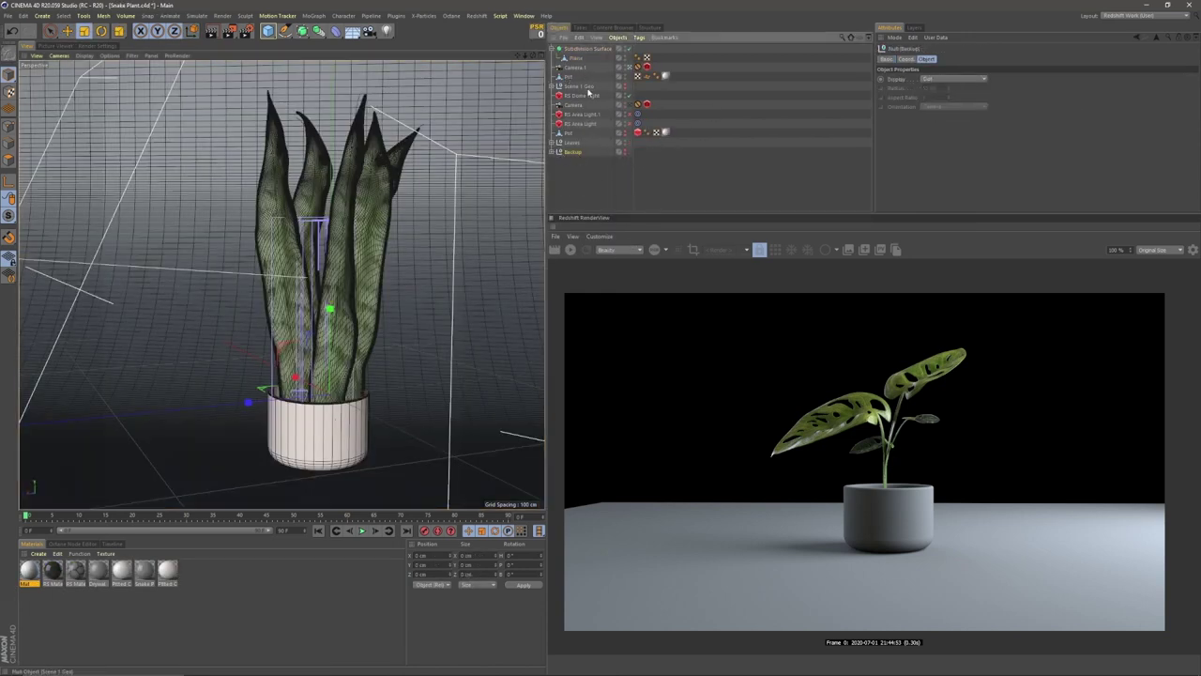
click(554, 86)
click(581, 135)
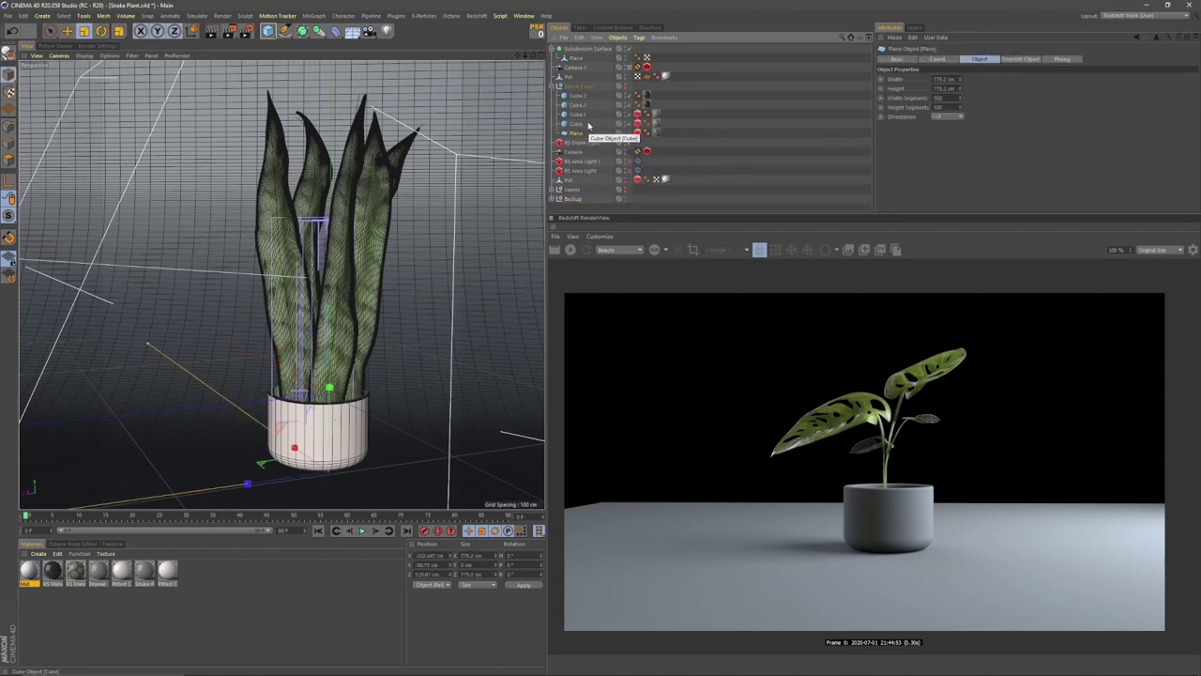
click(553, 86)
click(574, 50)
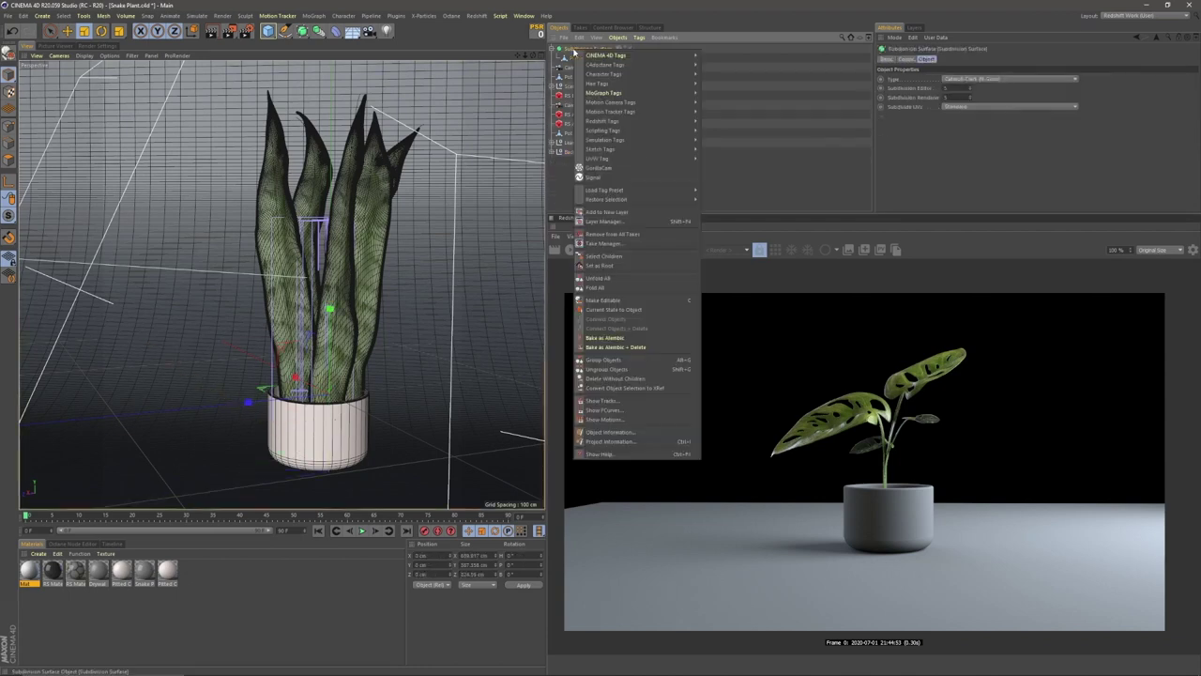
click(528, 16)
click(538, 258)
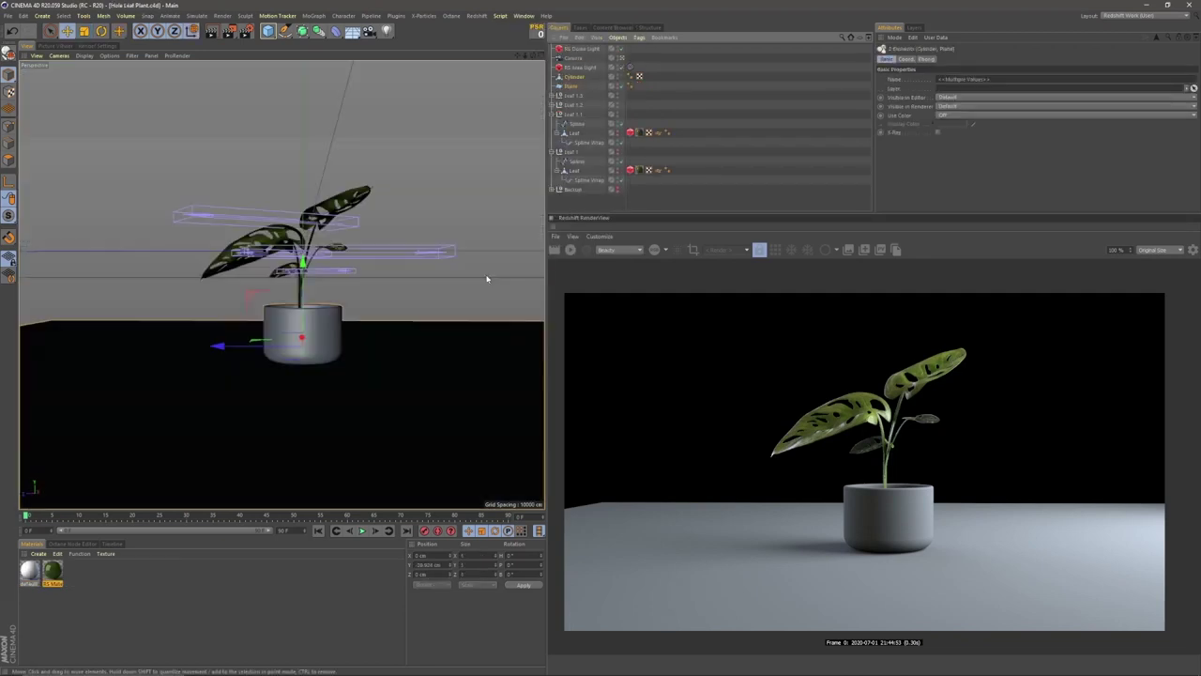
Lower the pasted backdrop, rotate it slightly around its vertical axis and restart the live render
drag(301, 166, 302, 186)
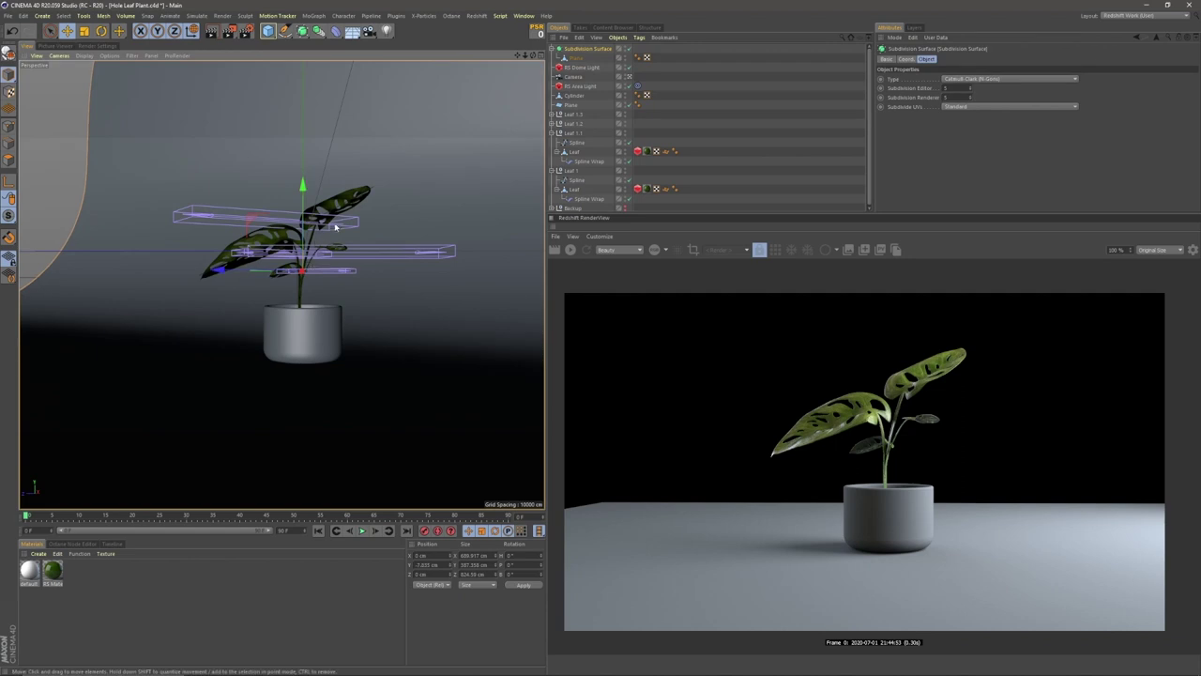
key(r)
click(302, 271)
click(570, 250)
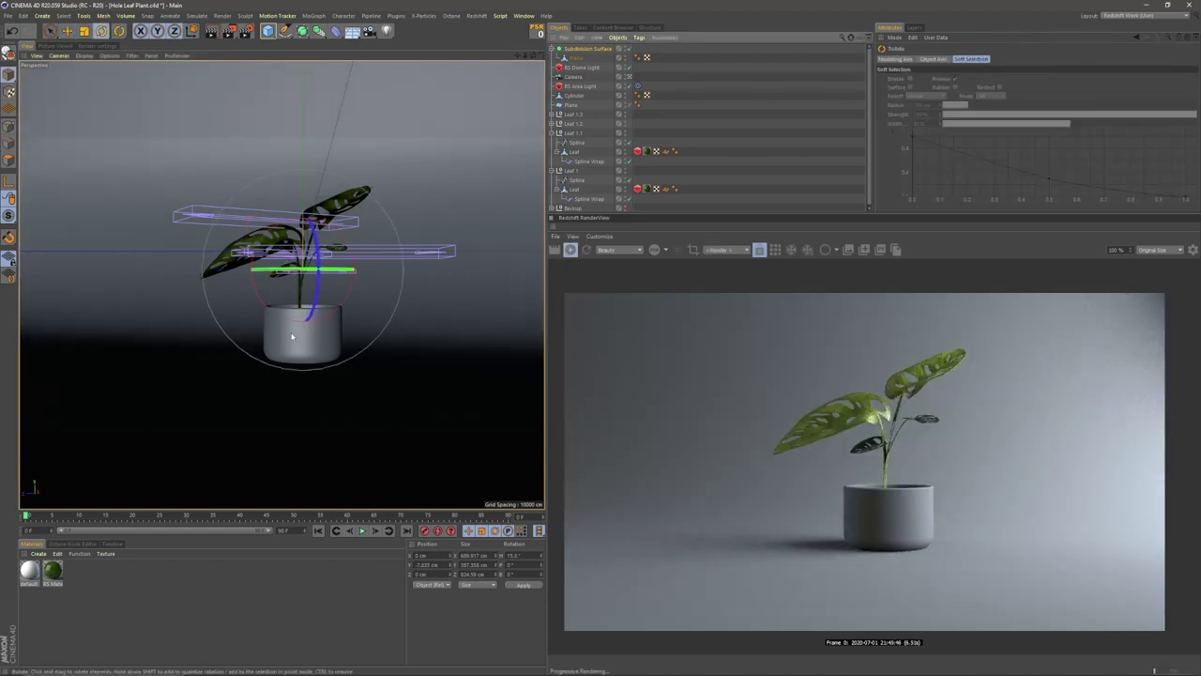
Adjust the backdrop's height to meet the base of the pot and frame the plant from slightly above
alt+right_drag(295, 348, 337, 338)
alt+drag(322, 363, 322, 324)
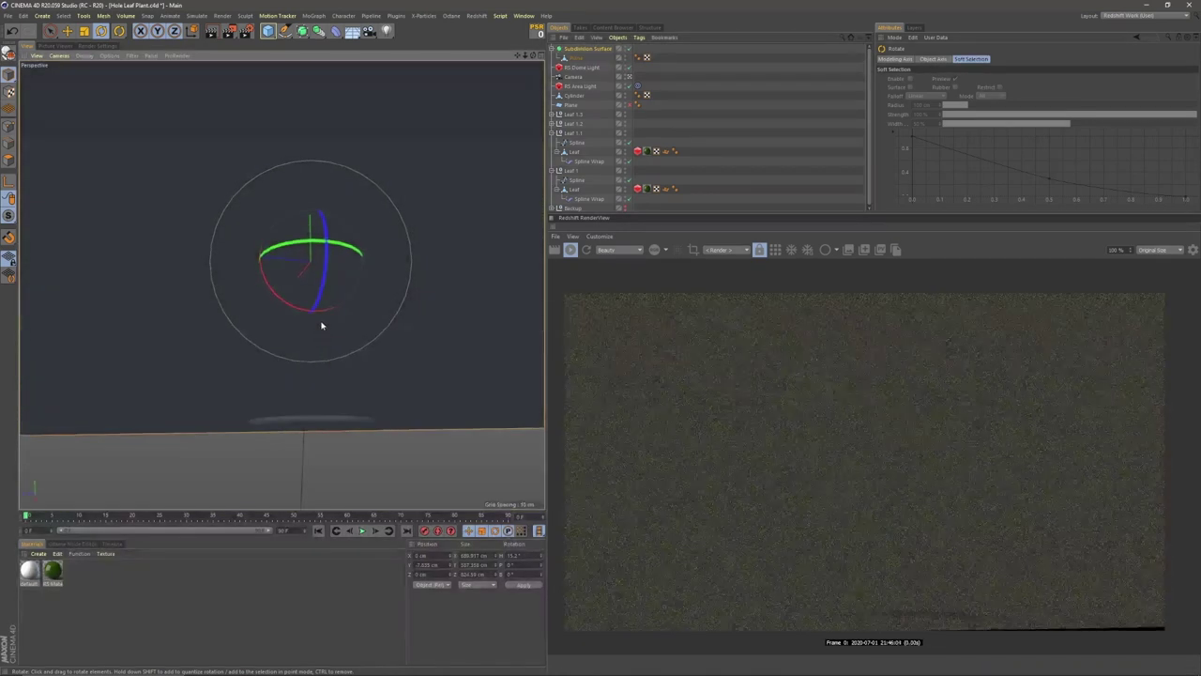
key(e)
drag(309, 187, 310, 194)
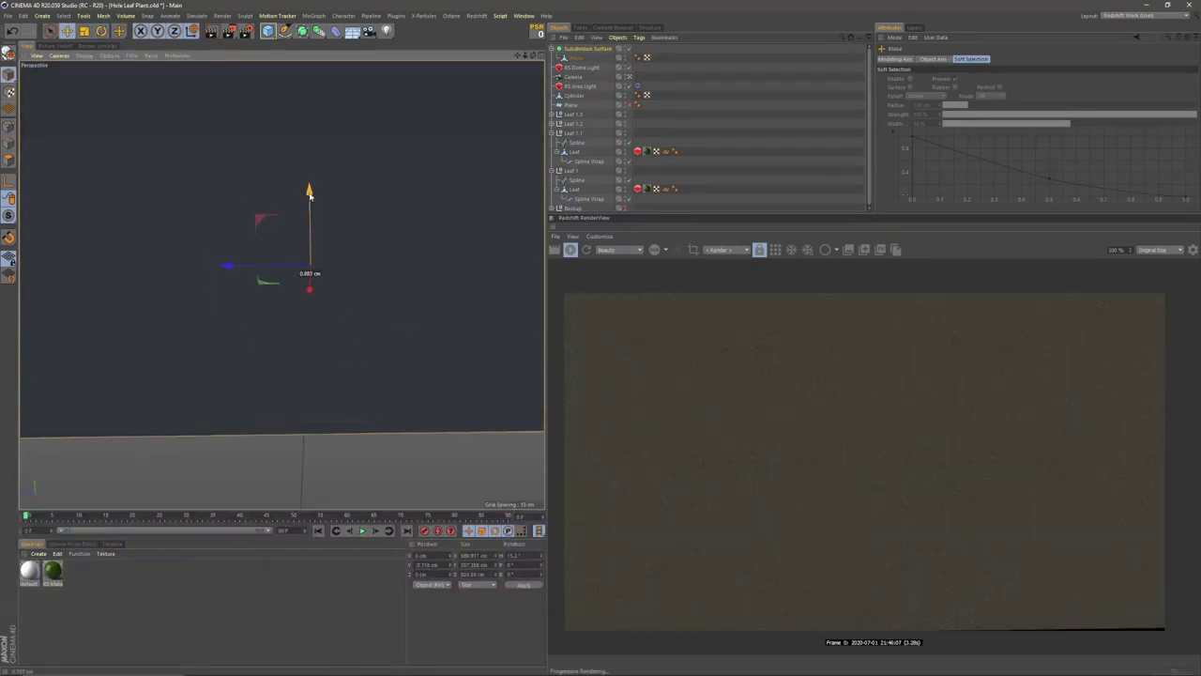
alt+drag(306, 260, 311, 312)
alt+right_drag(312, 222, 284, 236)
alt+drag(306, 209, 310, 328)
scroll(316, 298, up, 10)
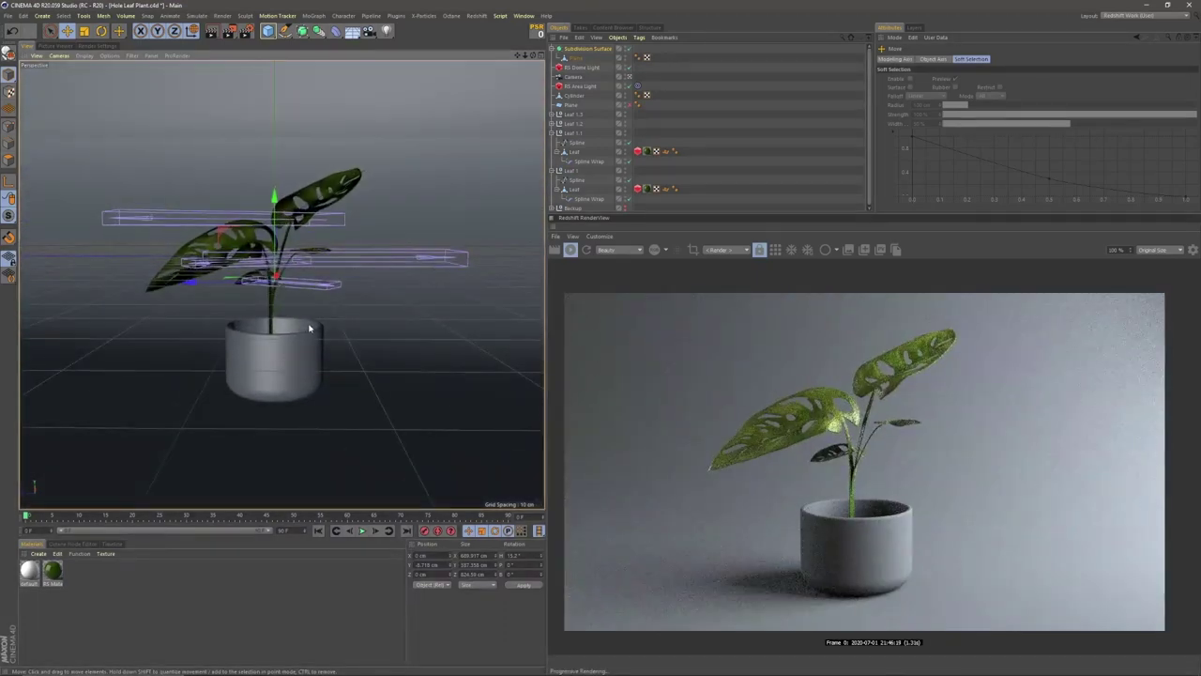
mouse_move(294, 340)
alt+mouse_down()
mouse_move(305, 351)
mouse_move(278, 343)
alt+mouse_up()
Rotate the RS Dome Light horizontally to a heading of about 267° and save the project
click(585, 67)
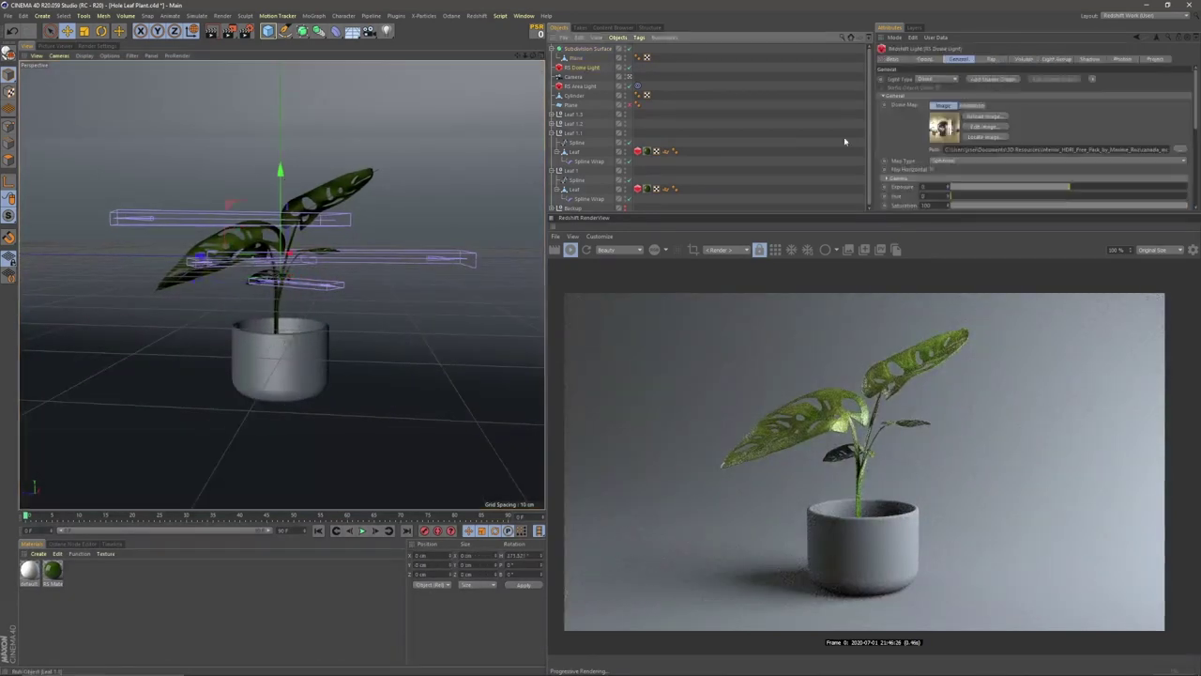
key(r)
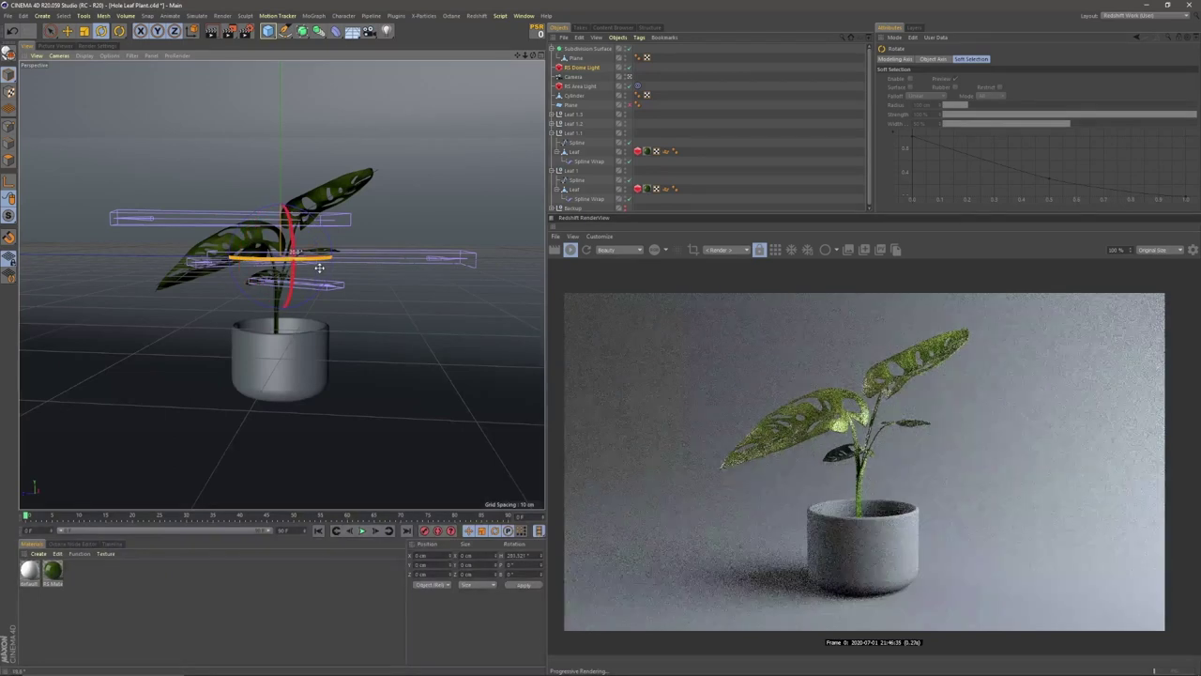
mouse_move(338, 266)
mouse_down()
mouse_move(367, 257)
mouse_move(315, 263)
mouse_up()
mouse_move(314, 263)
mouse_down()
mouse_move(261, 273)
mouse_move(475, 222)
mouse_move(291, 258)
mouse_up()
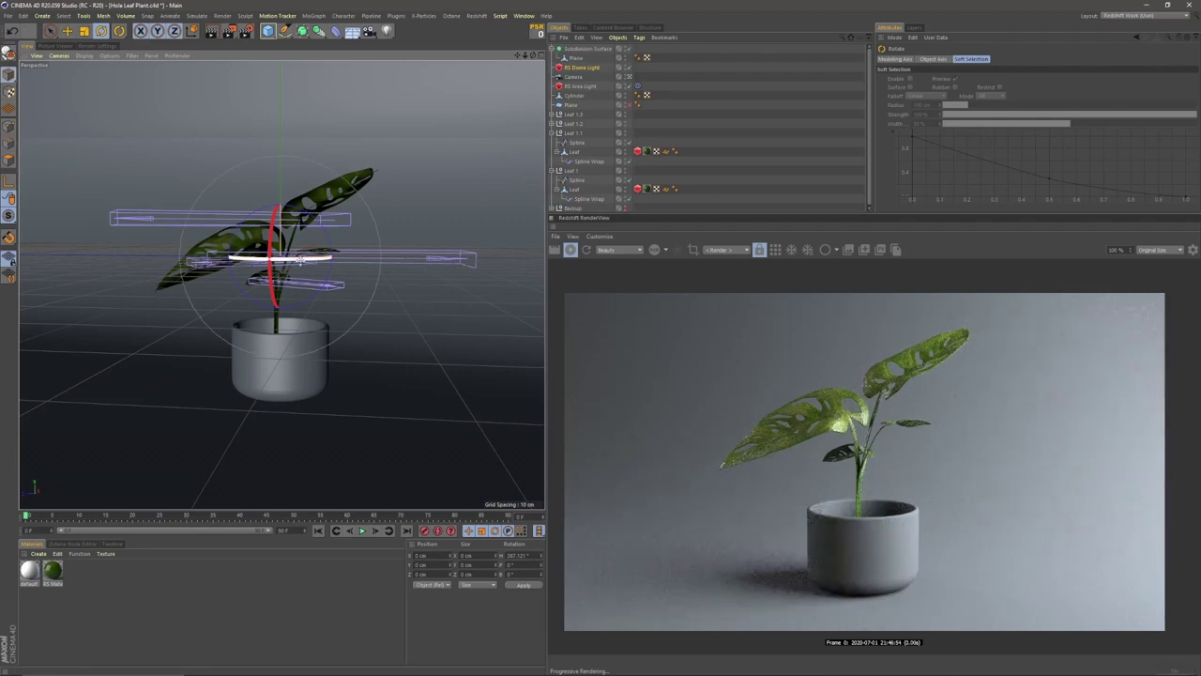
key(ctrl+s)
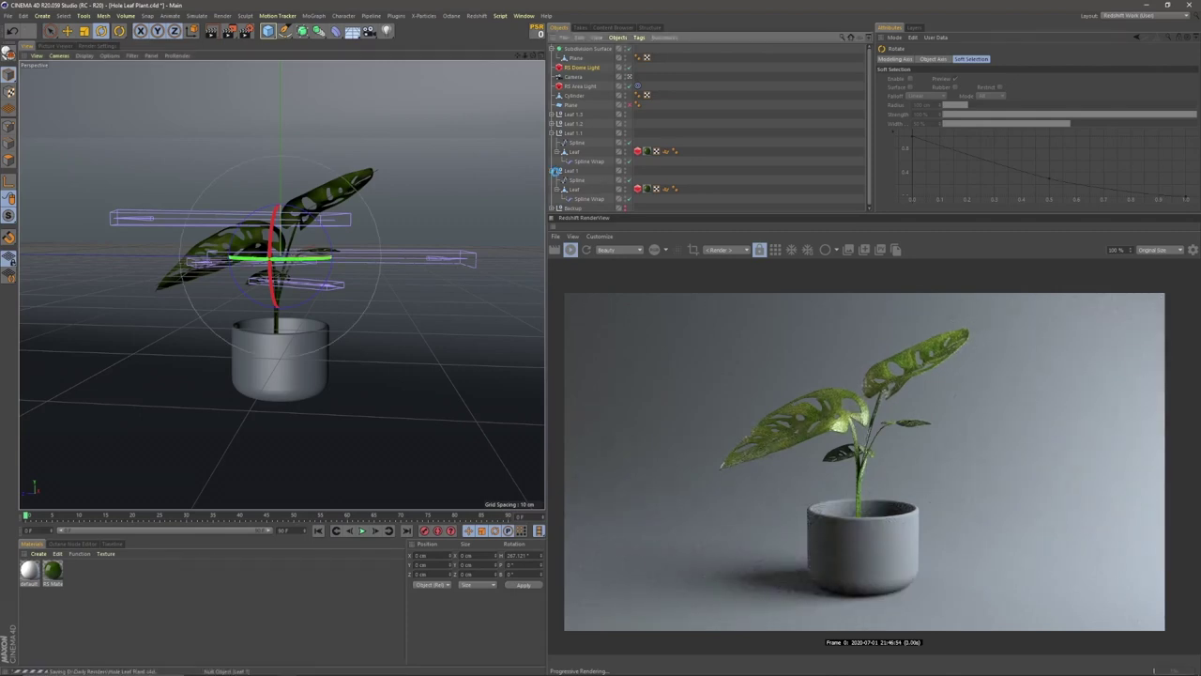
Rename the cylinder as Pot and place it under a new Subdivision Surface
double_click(582, 97)
text(Pot)
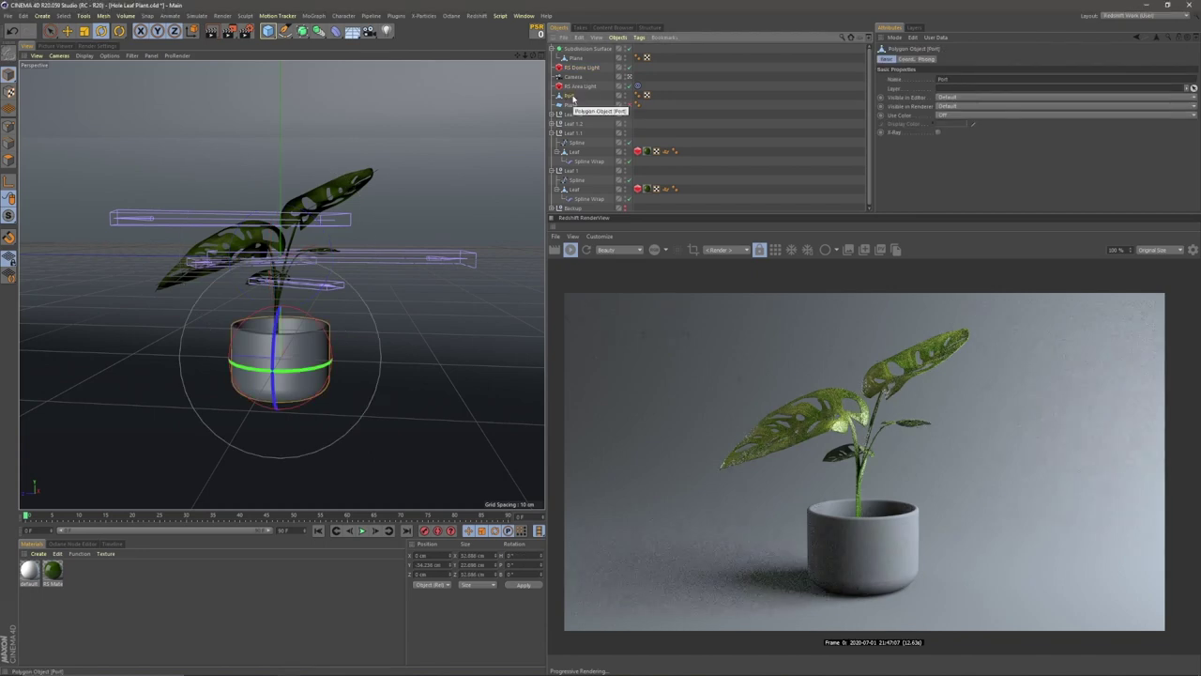
key(Return)
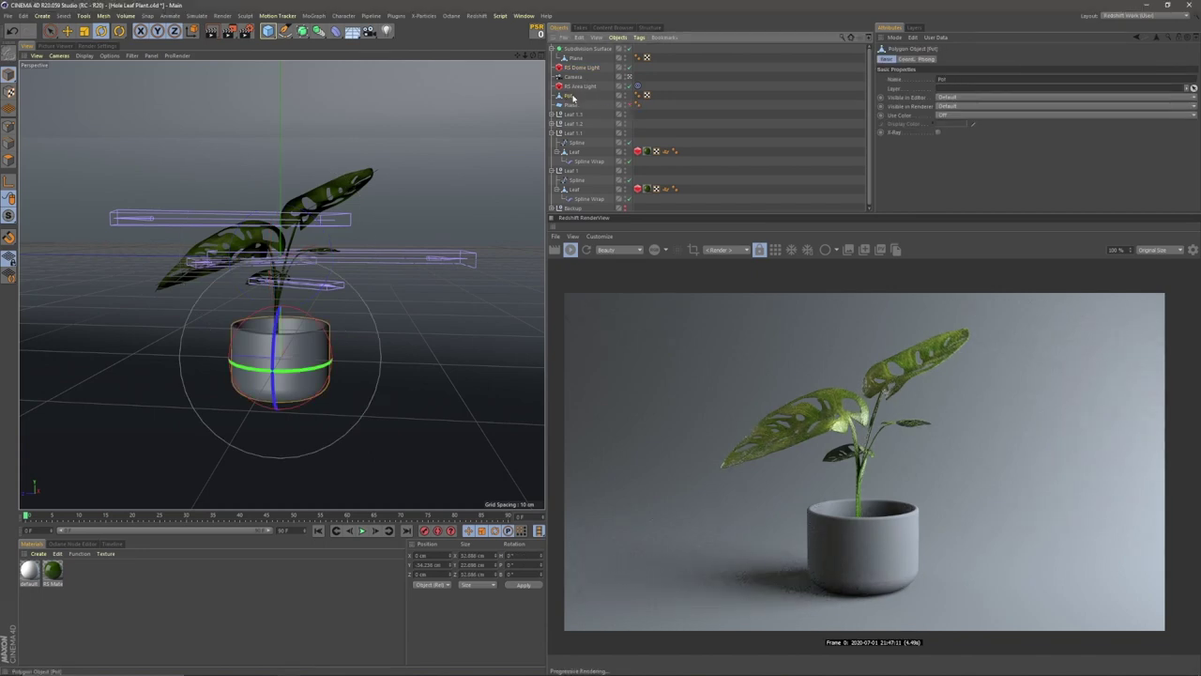
alt+click(302, 30)
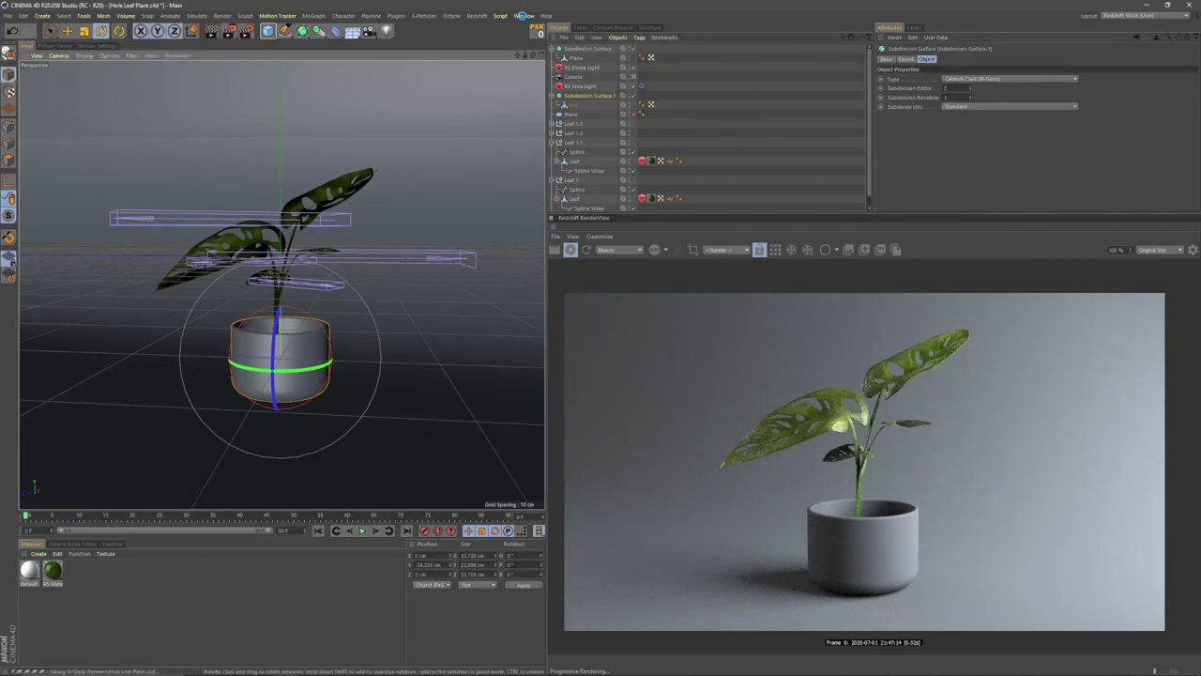
Copy the Pitted Ceramic material from Snake Plant.c4d into Hole Leaf Plant.c4d and apply it to the pot
click(524, 18)
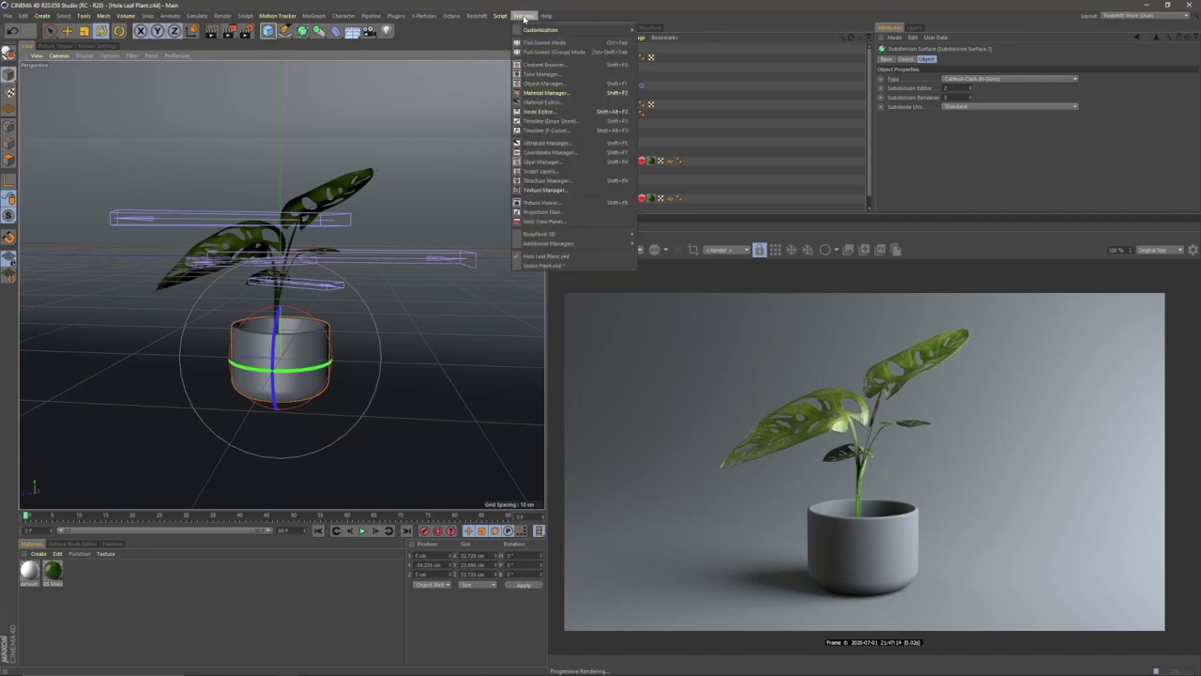
click(531, 268)
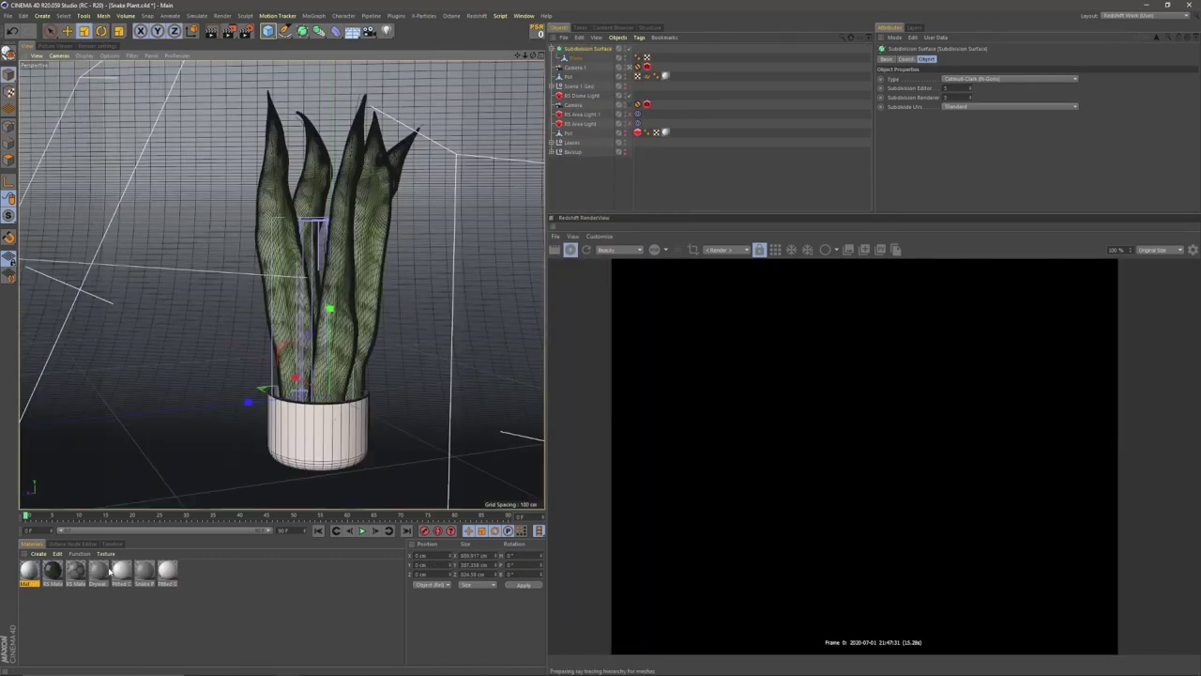
right_click(122, 570)
key(Escape)
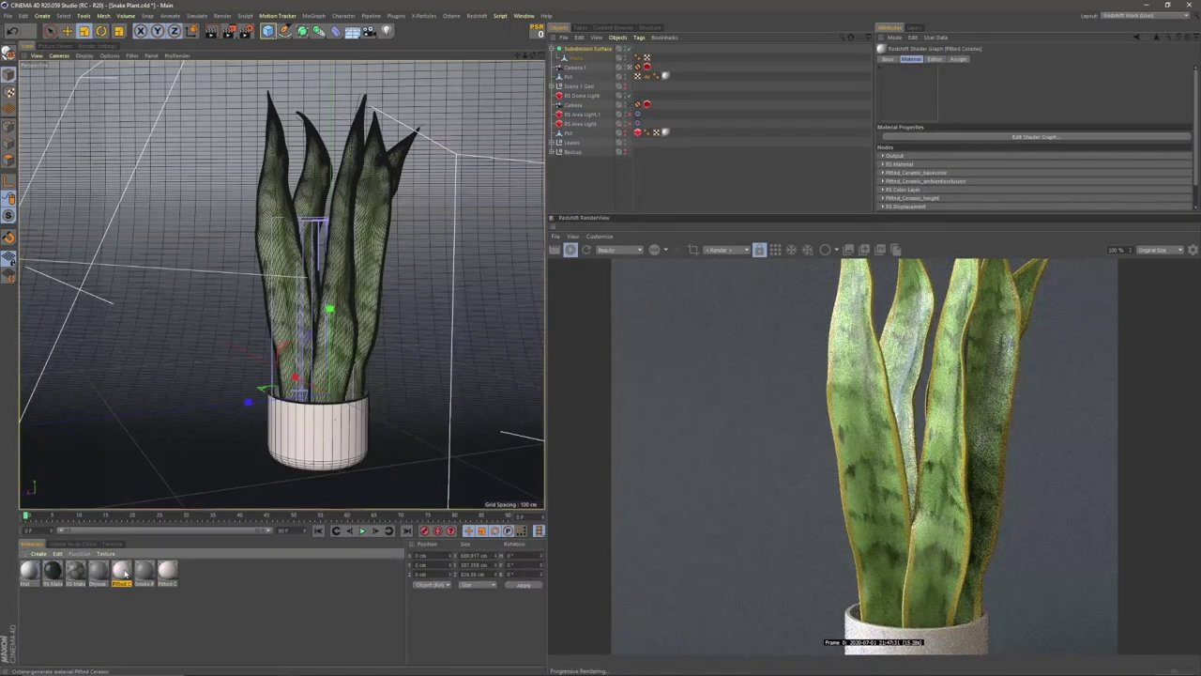
click(524, 16)
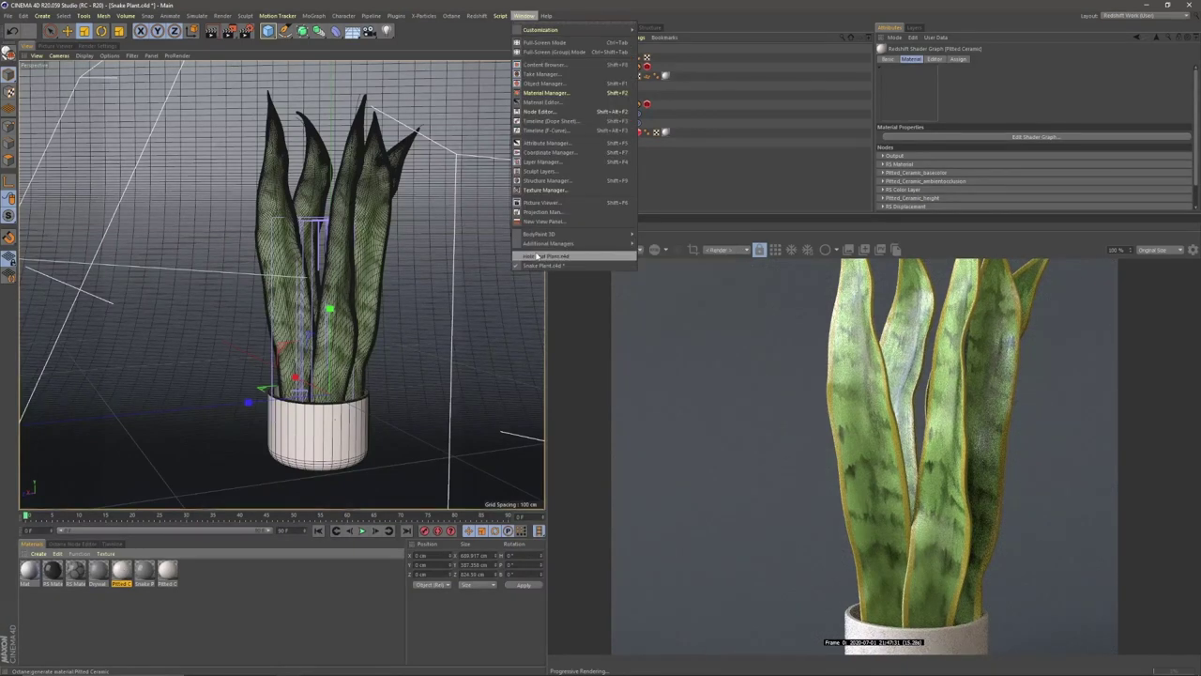
click(568, 251)
key(ctrl+v)
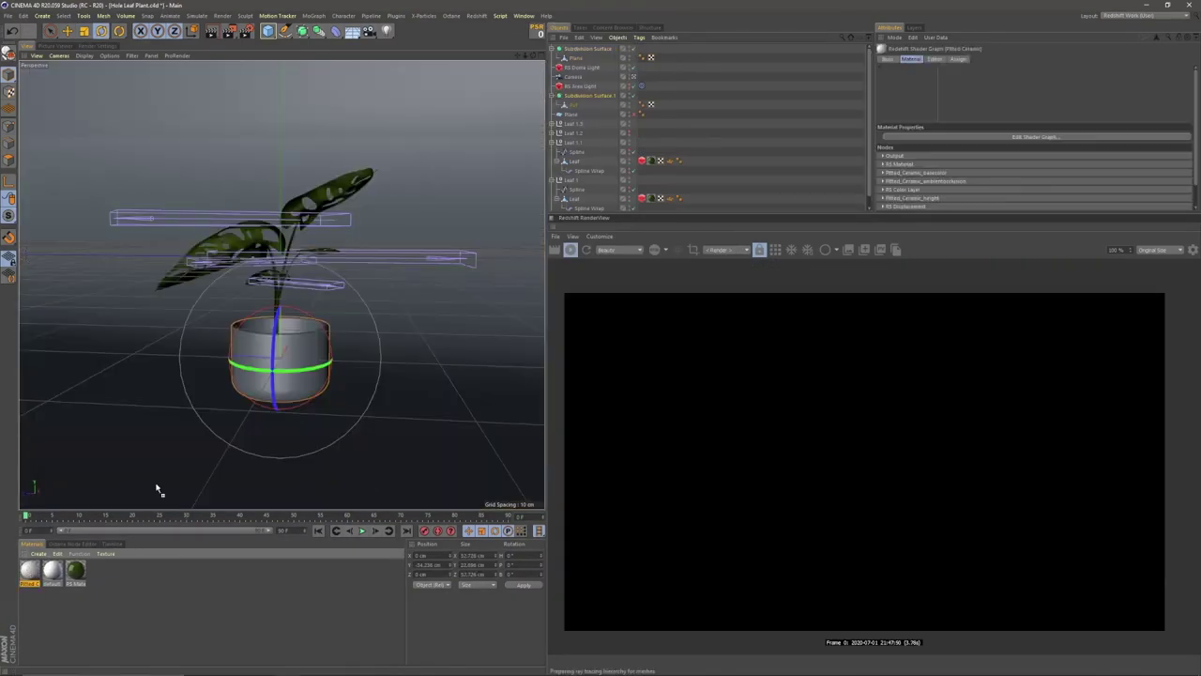
drag(158, 489, 292, 367)
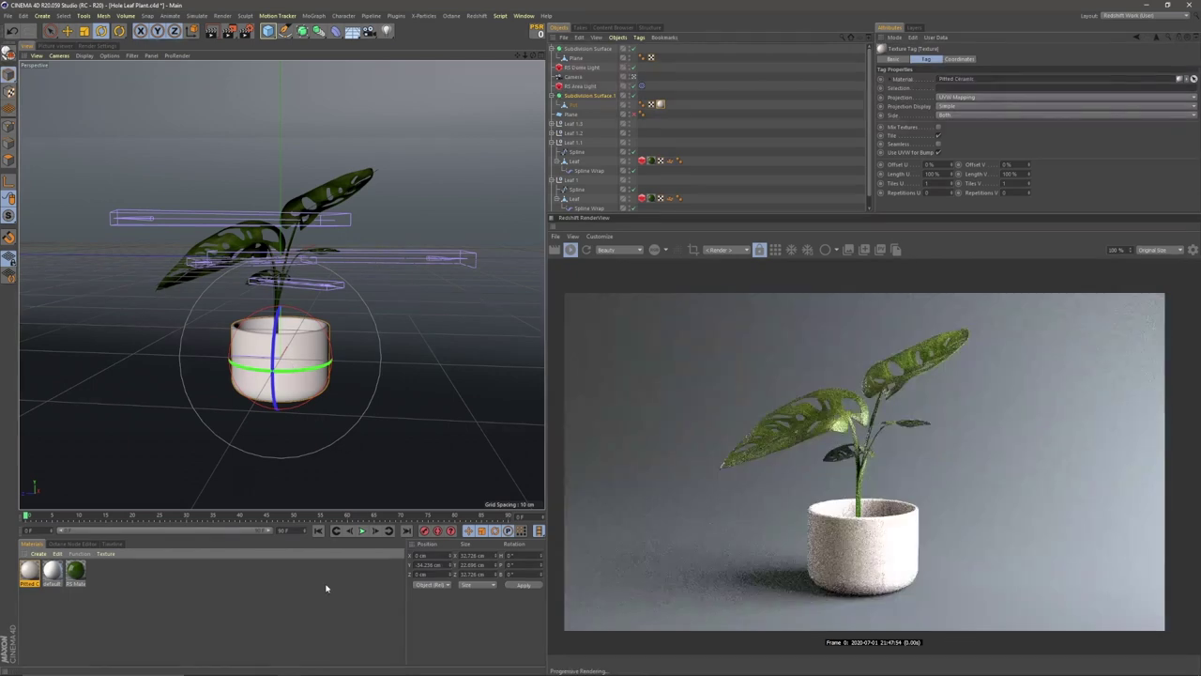
Set the projection of the pot's Pitted Ceramic texture tag to Cylindrical
click(662, 105)
click(943, 97)
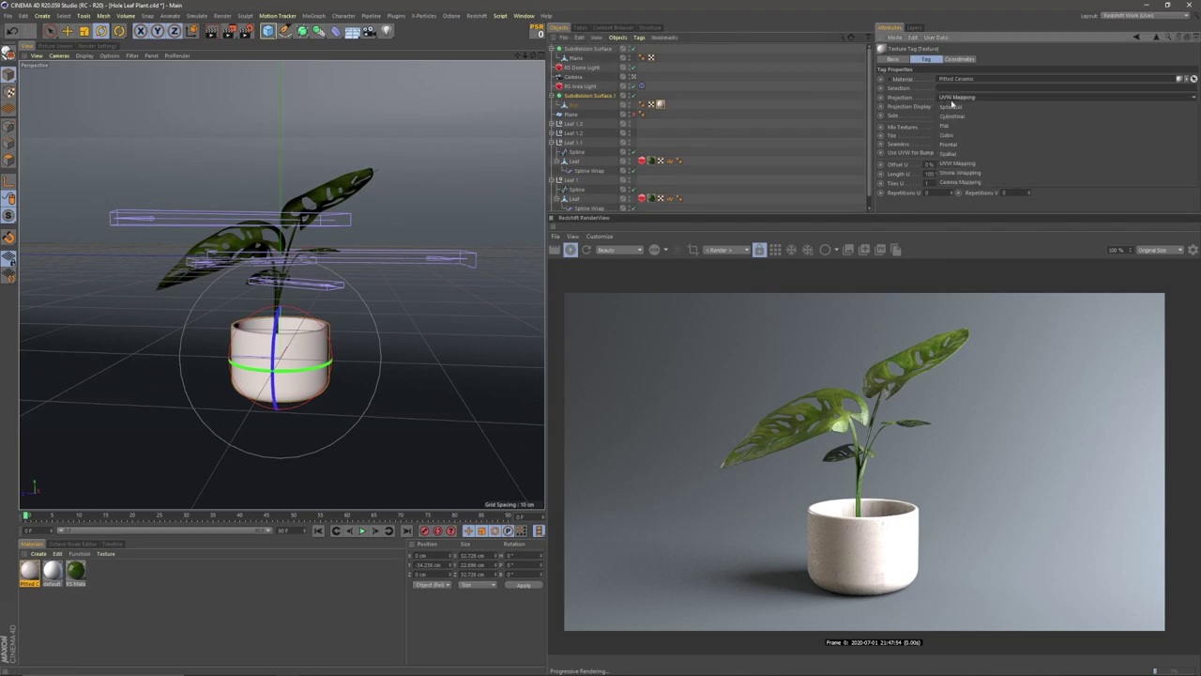
click(964, 123)
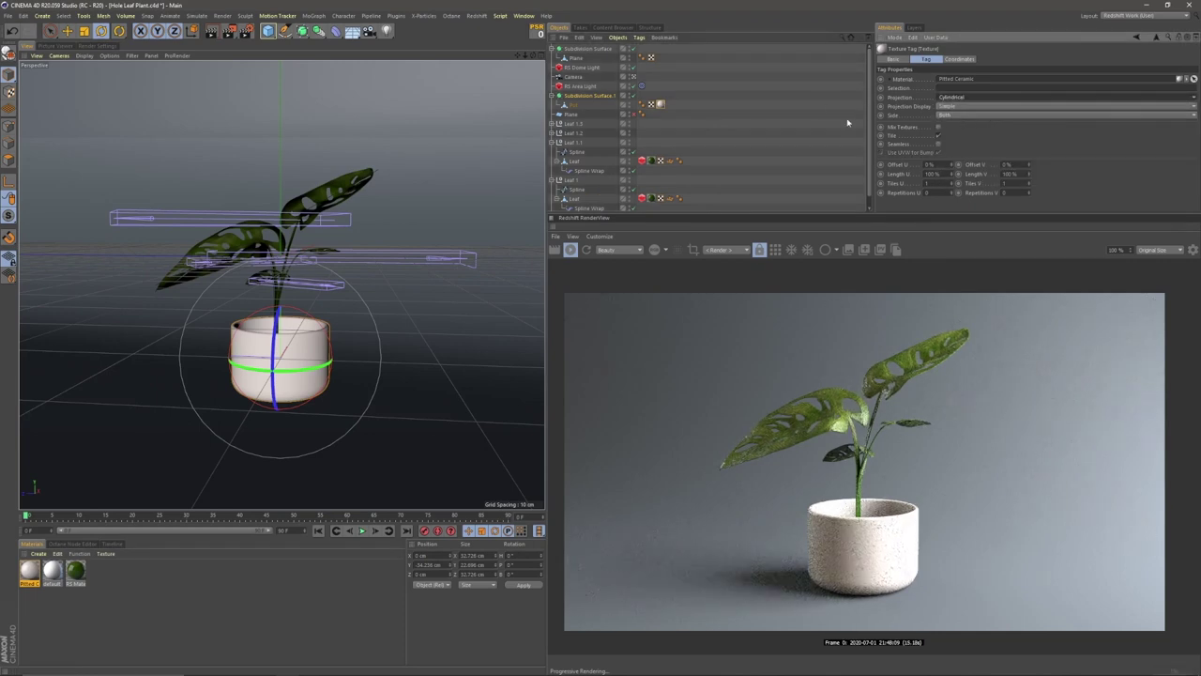
Reduce the RS Area Light's intensity multiplier to about 9.8
click(582, 86)
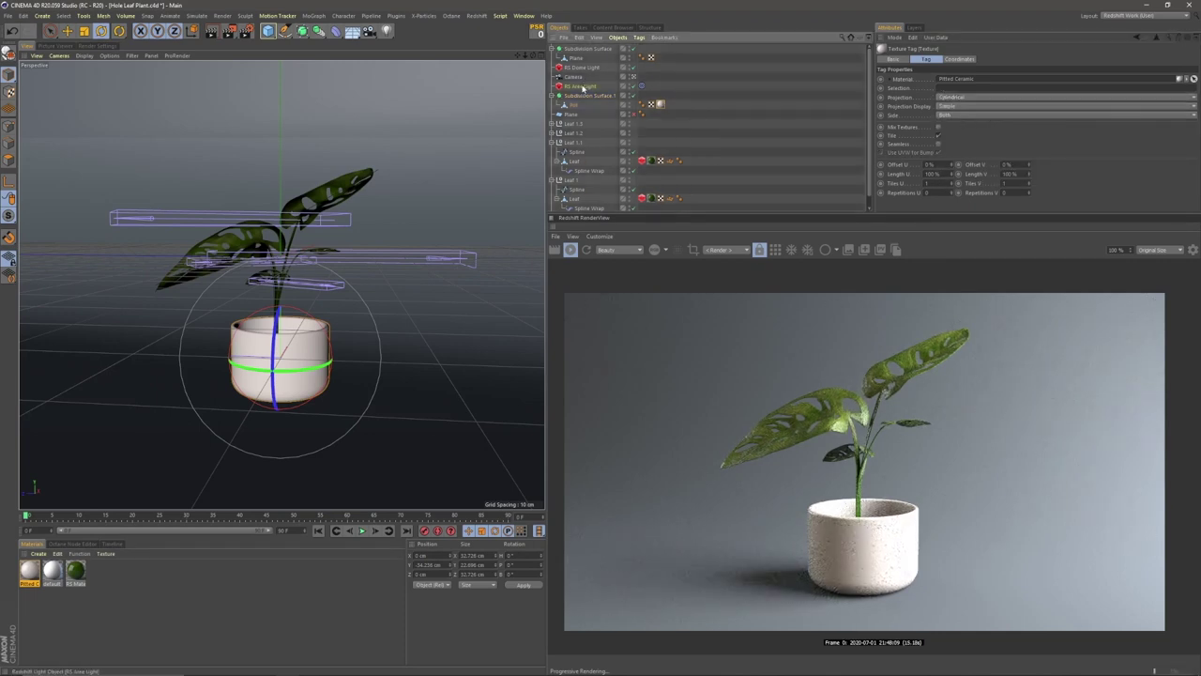
scroll(1187, 164, down, 1)
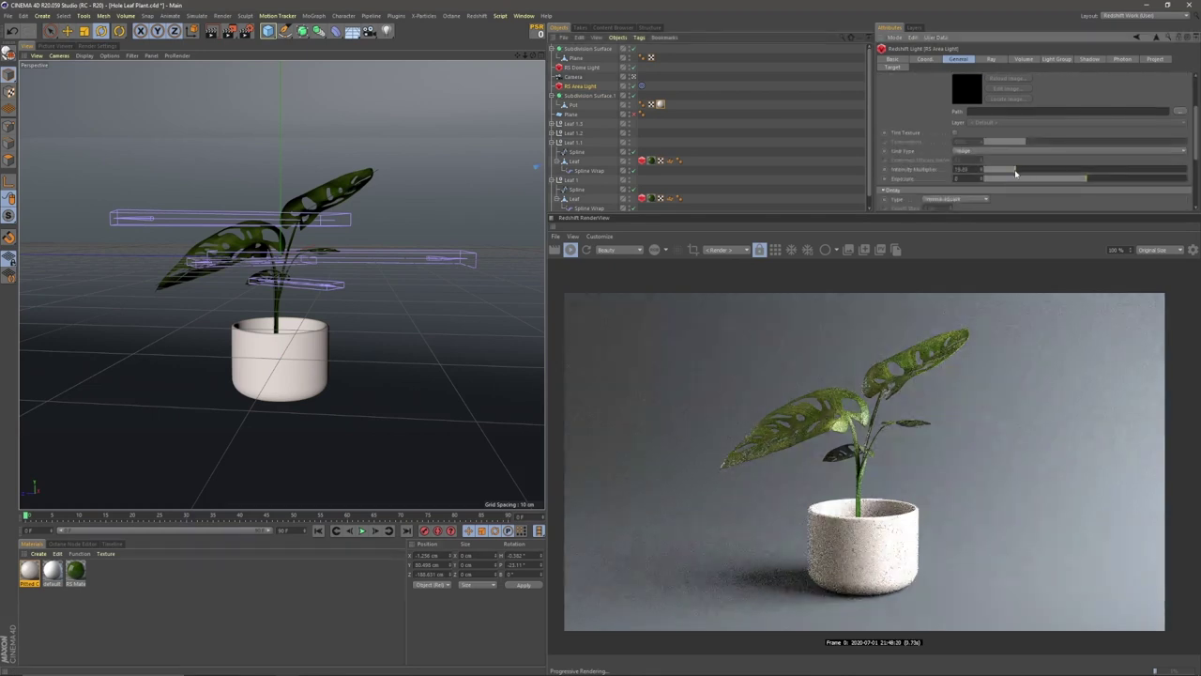
mouse_move(1020, 171)
mouse_down()
mouse_move(991, 178)
mouse_move(1004, 181)
mouse_up()
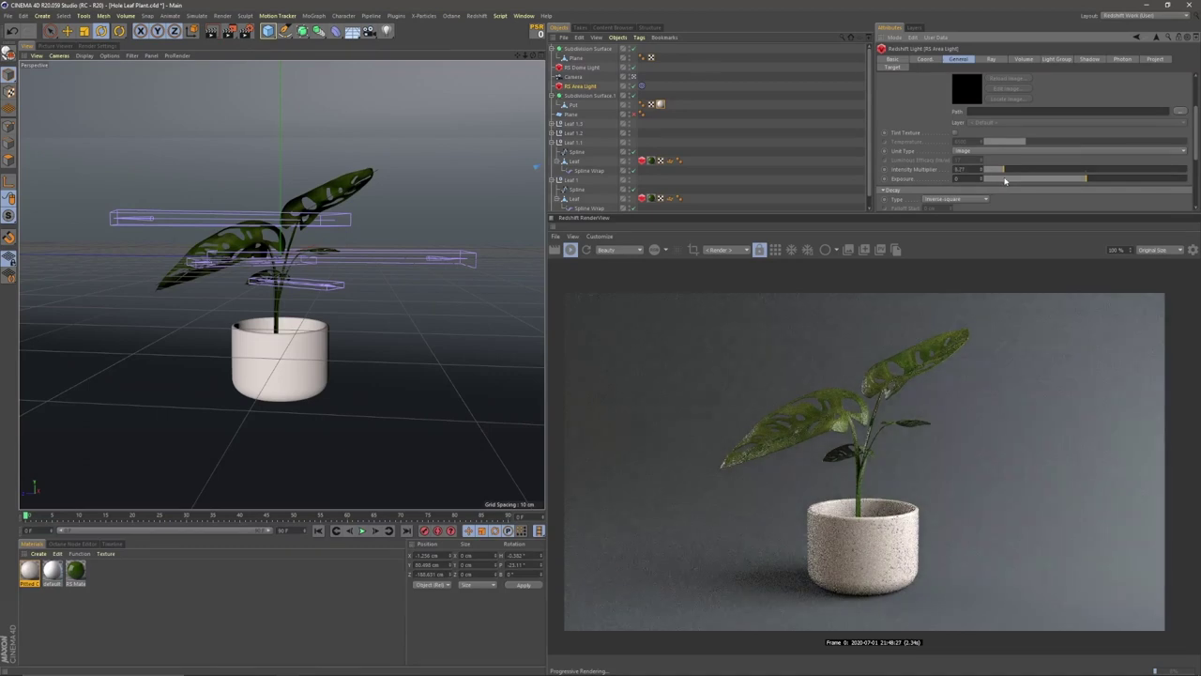
Leave the scene camera's view and duplicate the RS Area Light
click(633, 77)
ctrl+drag(568, 87, 567, 82)
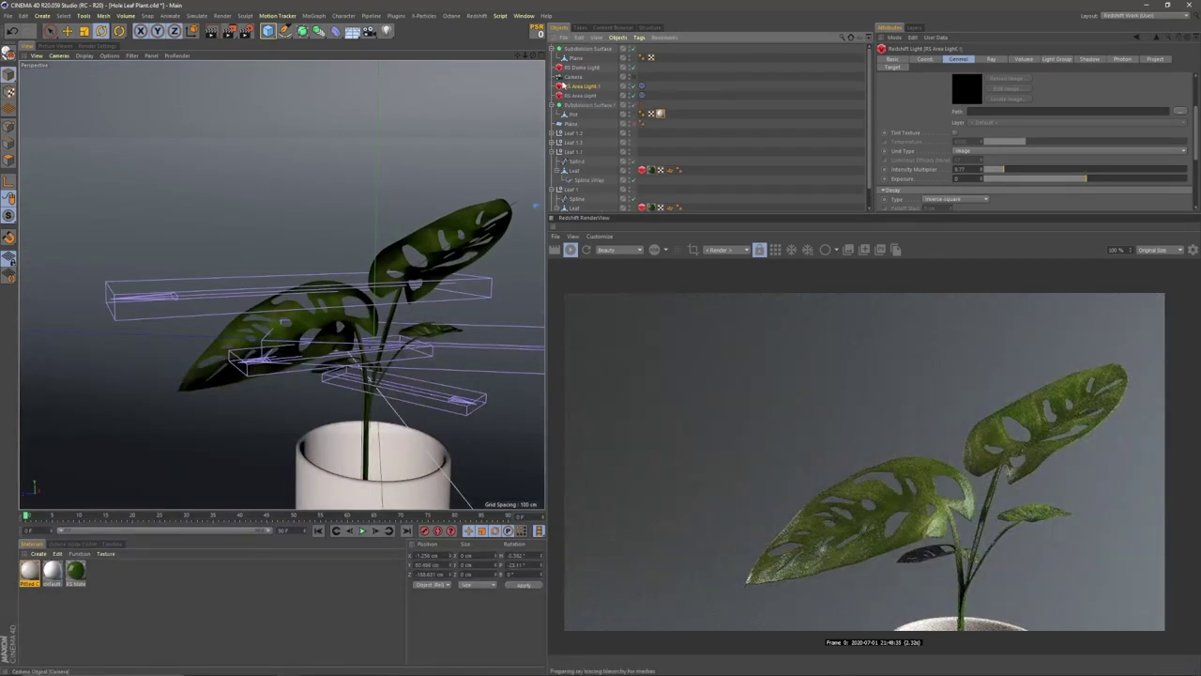
alt+right_drag(433, 229, 389, 236)
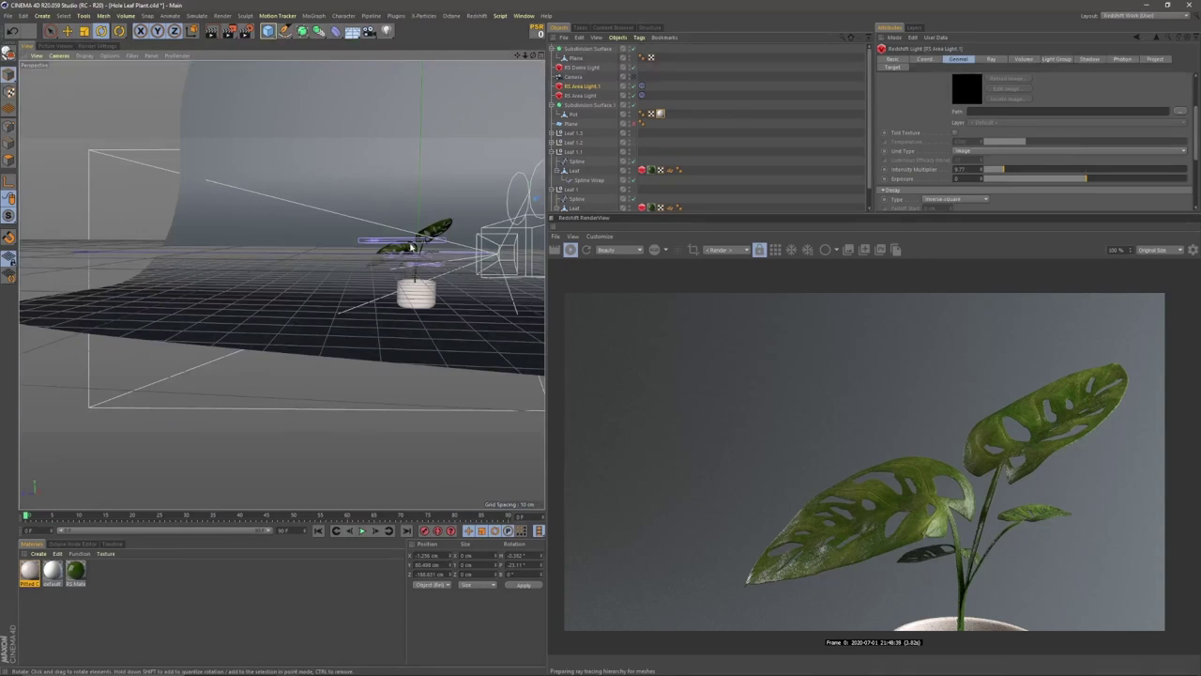
Scale the duplicated RS Area Light down to about 54.5% of its size
alt+drag(410, 247, 353, 234)
key(e)
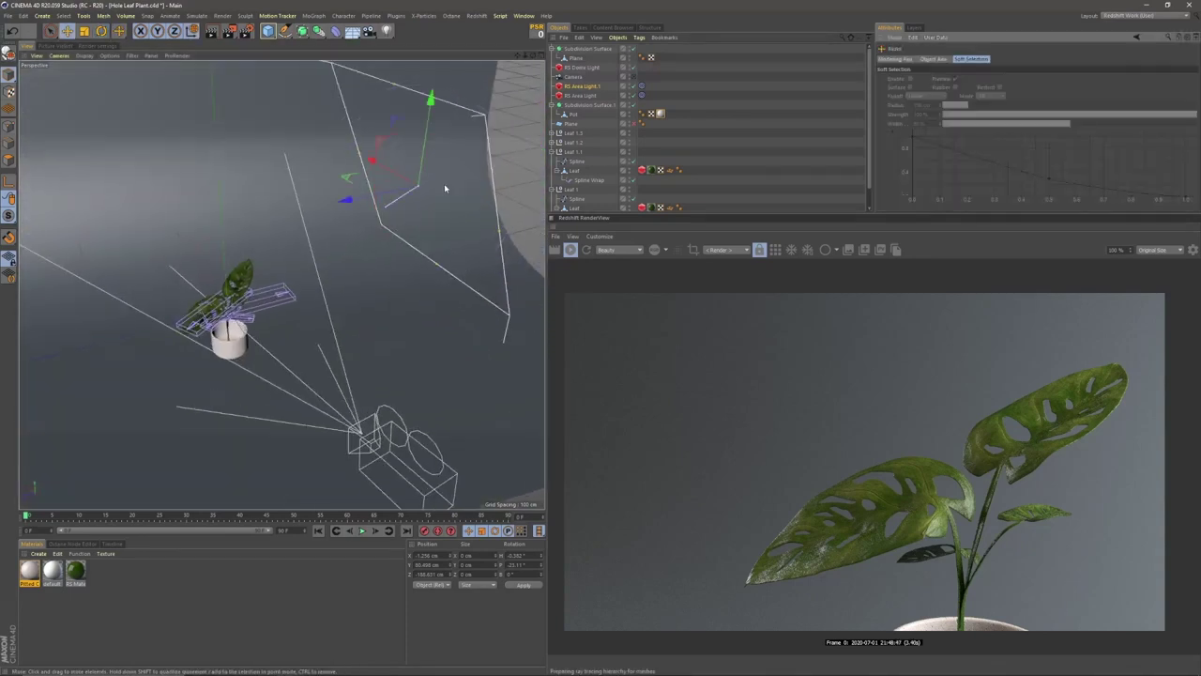
key(t)
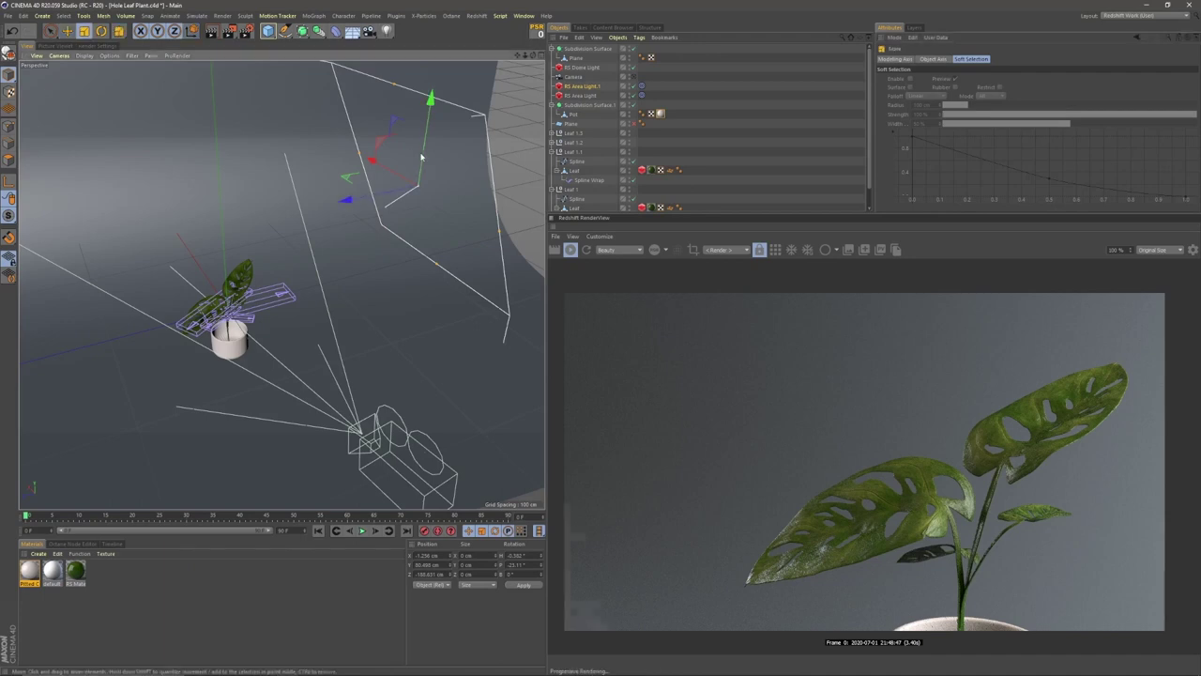
drag(448, 158, 317, 233)
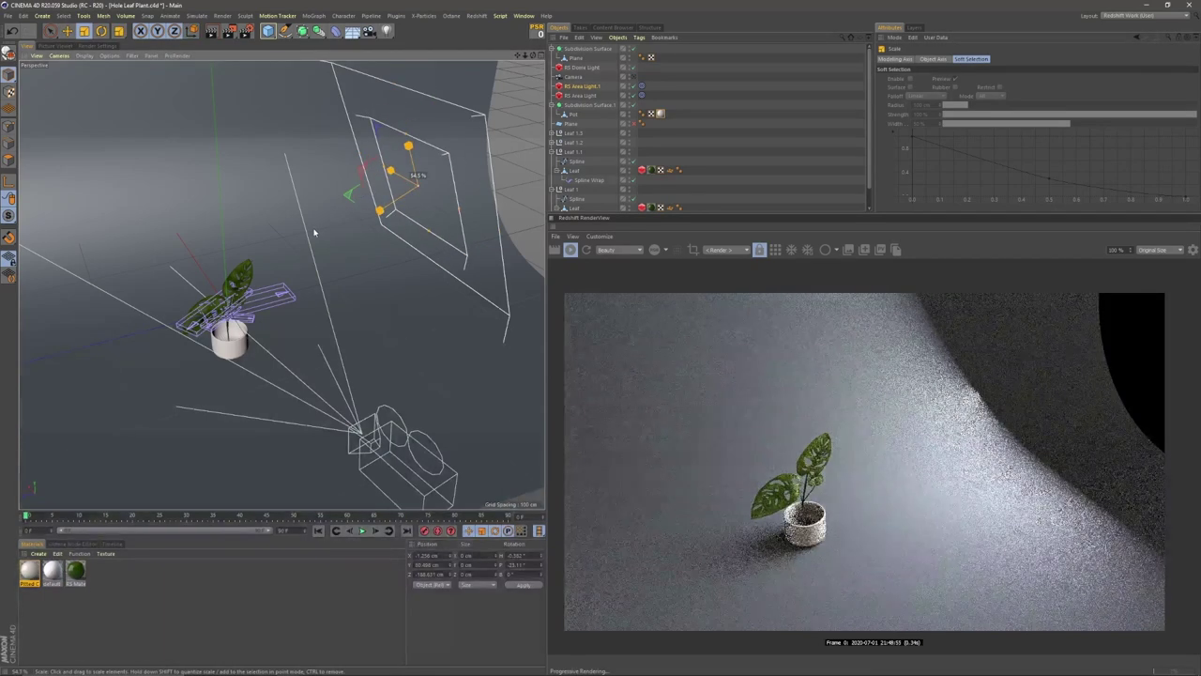
Set the render view to the scene Camera and move the duplicated area light to just above the plant
click(719, 250)
click(721, 274)
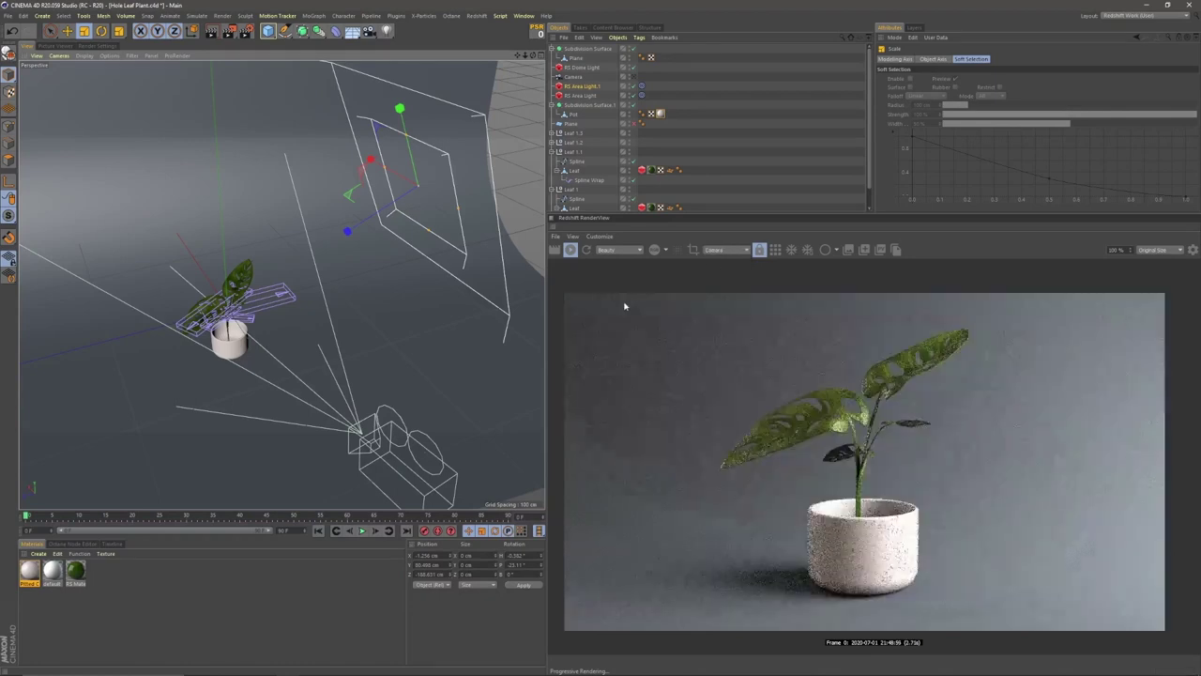
drag(460, 213, 150, 209)
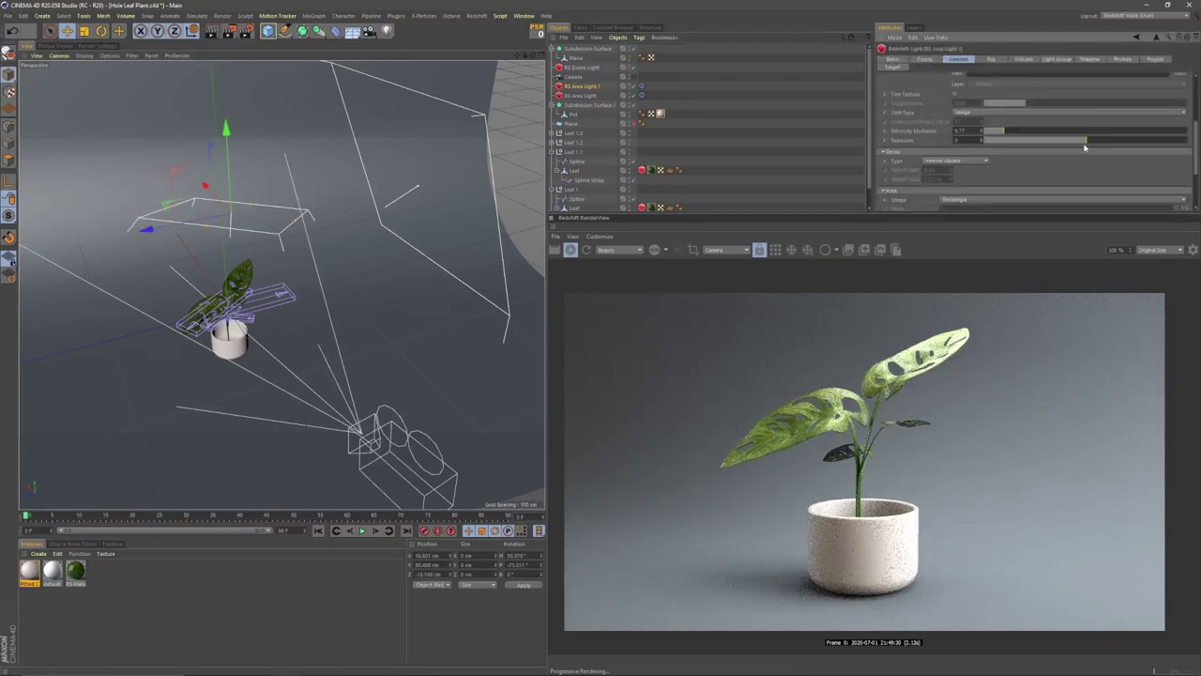
Reduce the intensity multipliers to about 7.2 on the original area light and about 5.3 on the duplicate above the plant
mouse_move(1003, 131)
mouse_down()
mouse_move(988, 140)
mouse_move(1000, 144)
mouse_move(985, 134)
mouse_up()
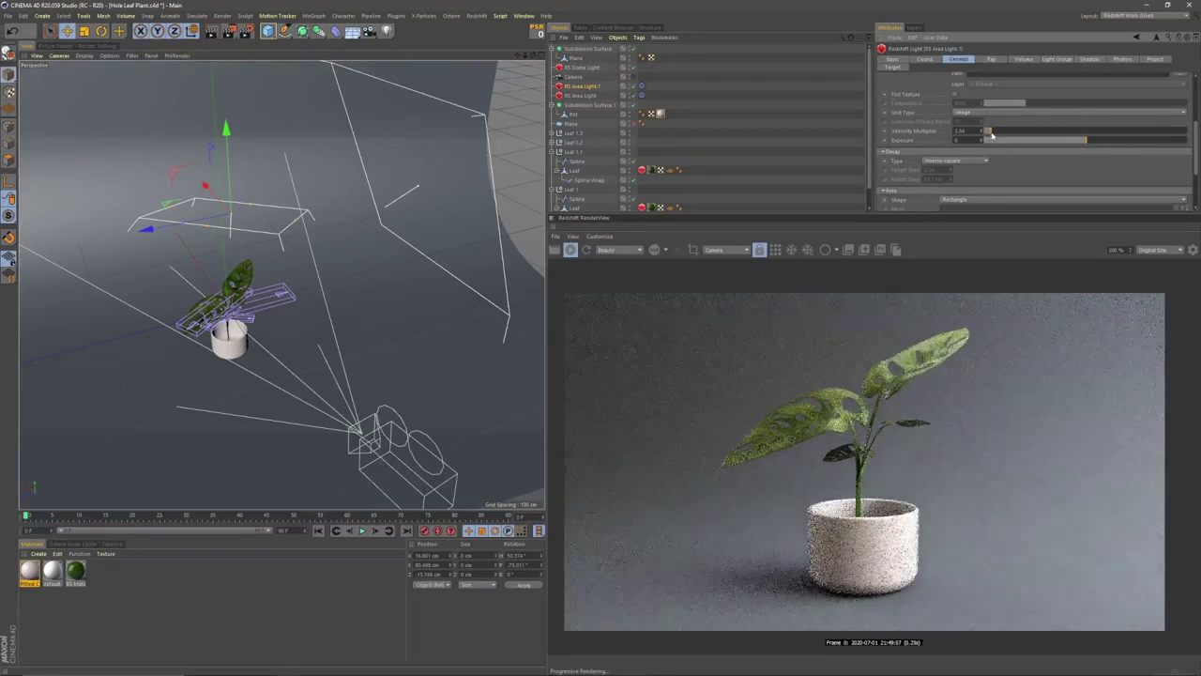
click(580, 95)
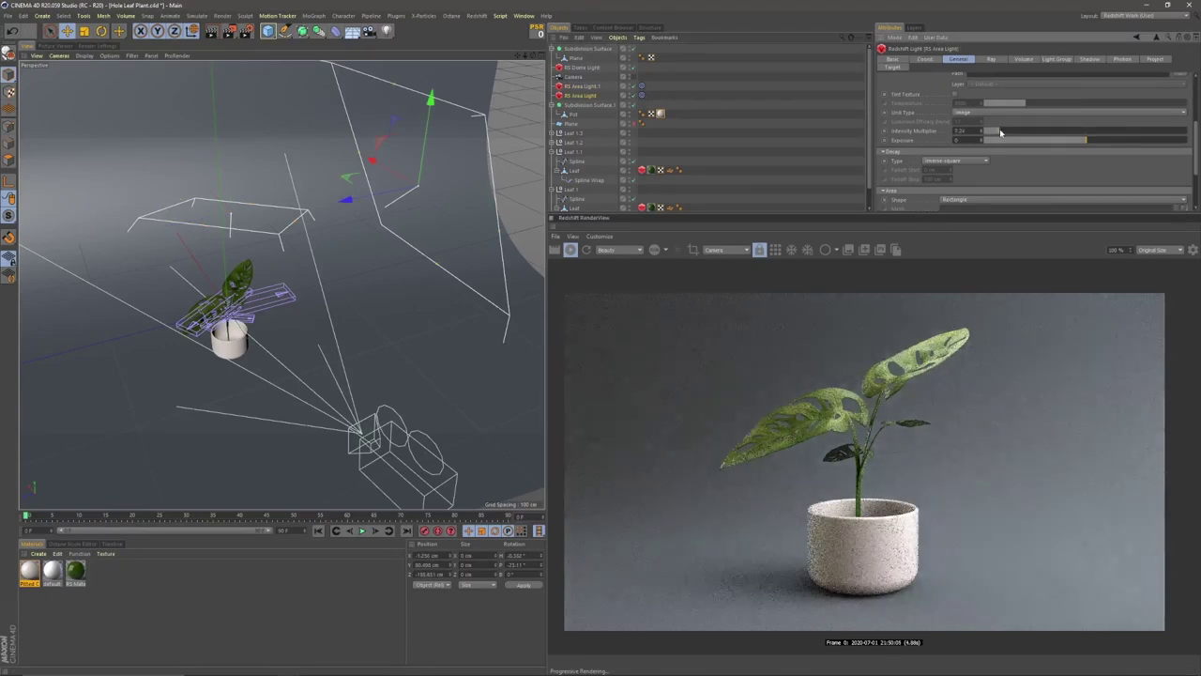
click(590, 88)
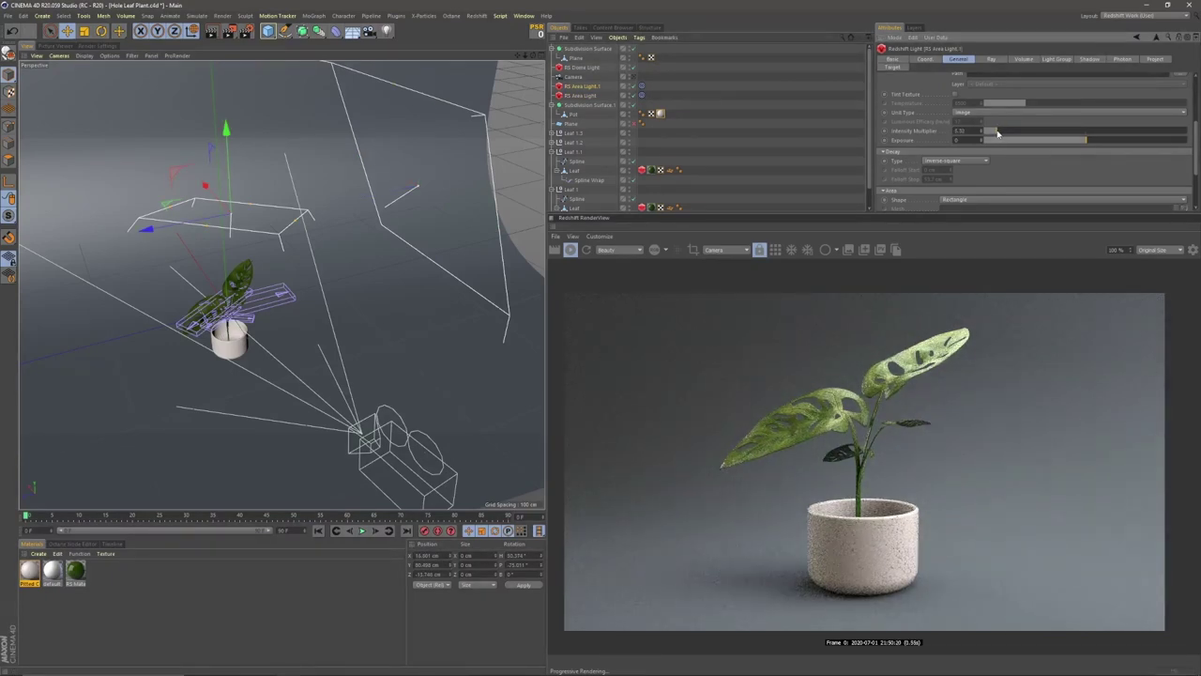
Shift the duplicated area light horizontally above the plant so that it lights the leaves from a different angle
key(e)
drag(175, 171, 122, 175)
drag(180, 119, 160, 217)
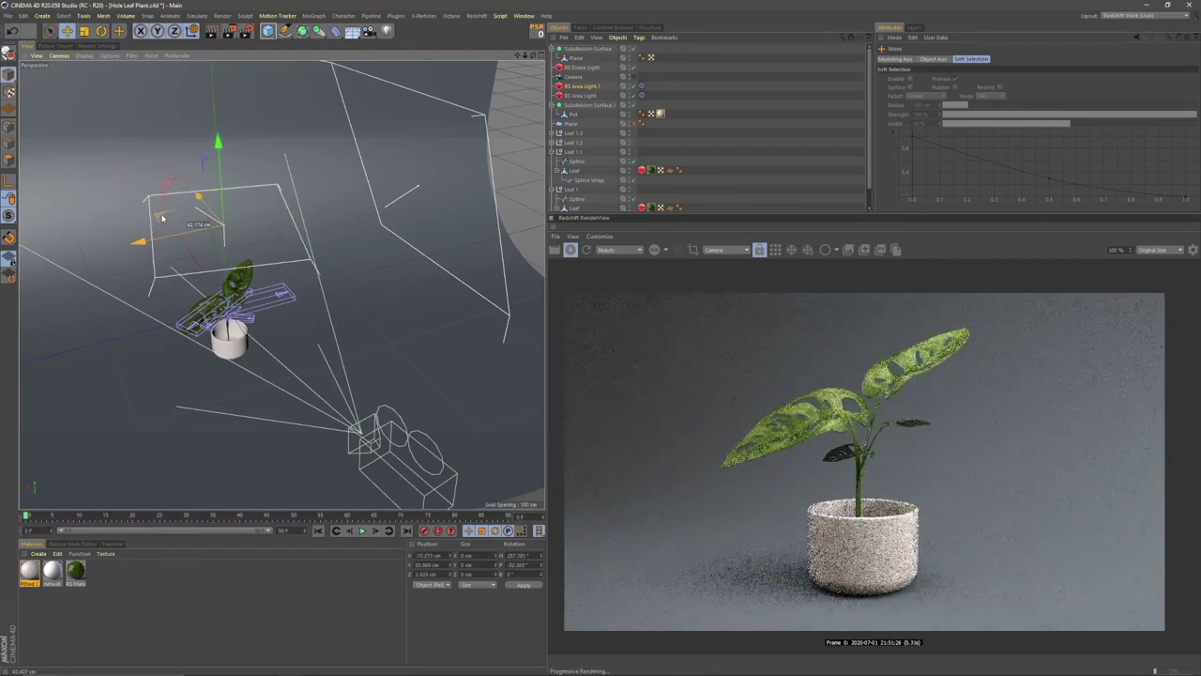
Raise the intensity multiplier of the area light above the plant to about 6
click(584, 87)
scroll(900, 157, down, 5)
mouse_move(995, 130)
mouse_down()
mouse_move(1009, 132)
mouse_move(998, 132)
mouse_up()
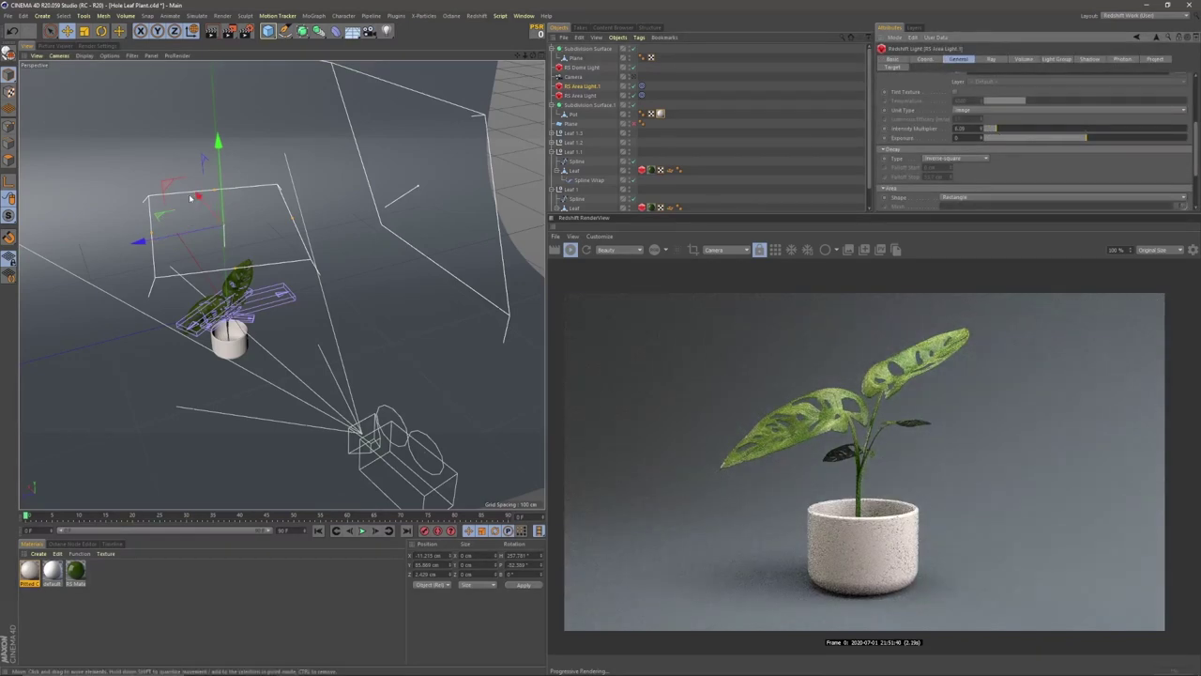
Move the area light above the plant to about X 39 cm, Y 86 cm, Z -0.5 cm and save the scene
drag(162, 217, 147, 197)
key(ctrl+s)
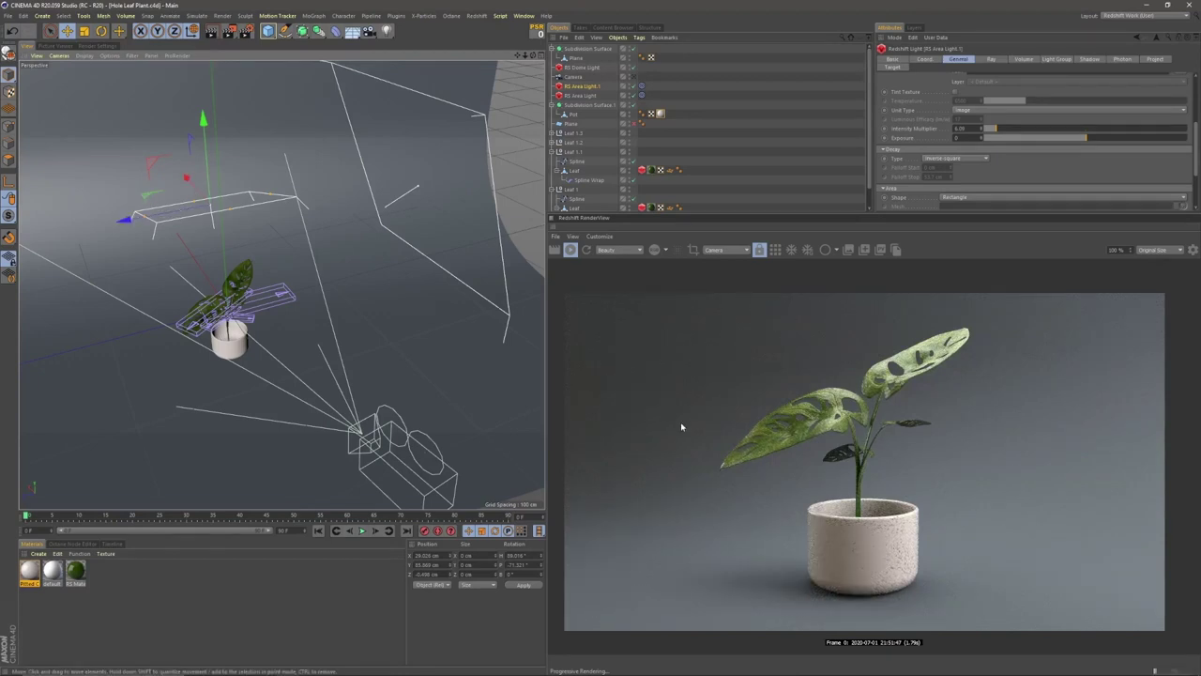
mouse_move(231, 345)
alt+mouse_down()
mouse_move(199, 327)
mouse_move(300, 345)
mouse_move(241, 333)
alt+mouse_up()
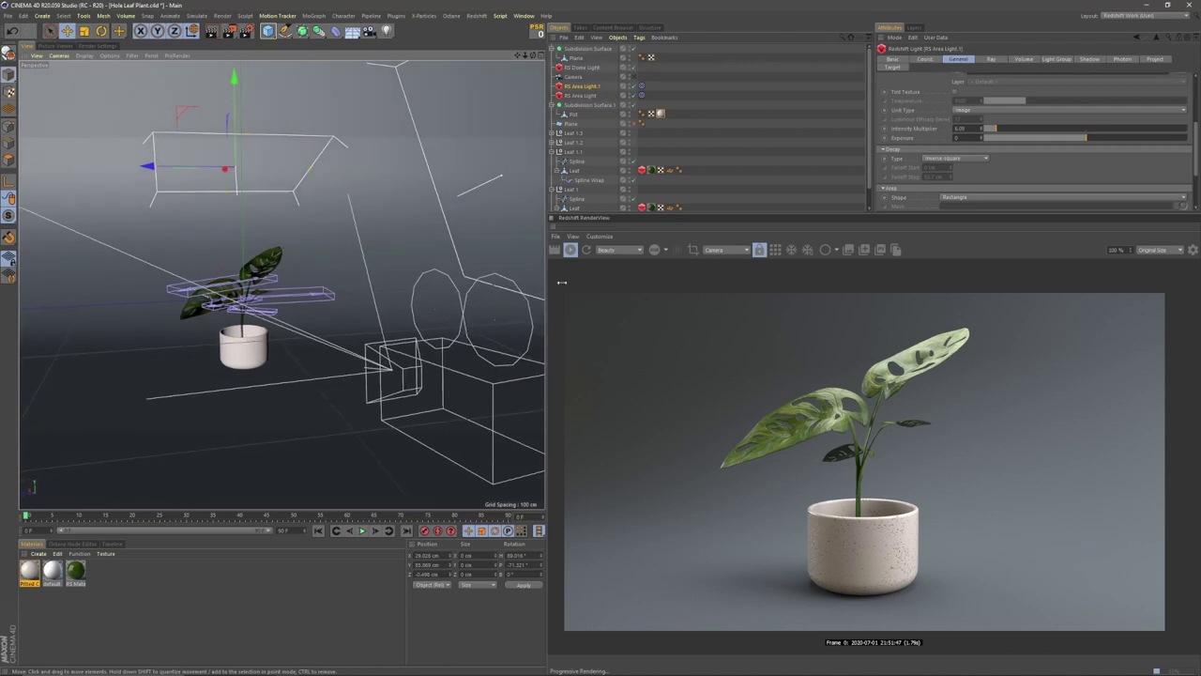